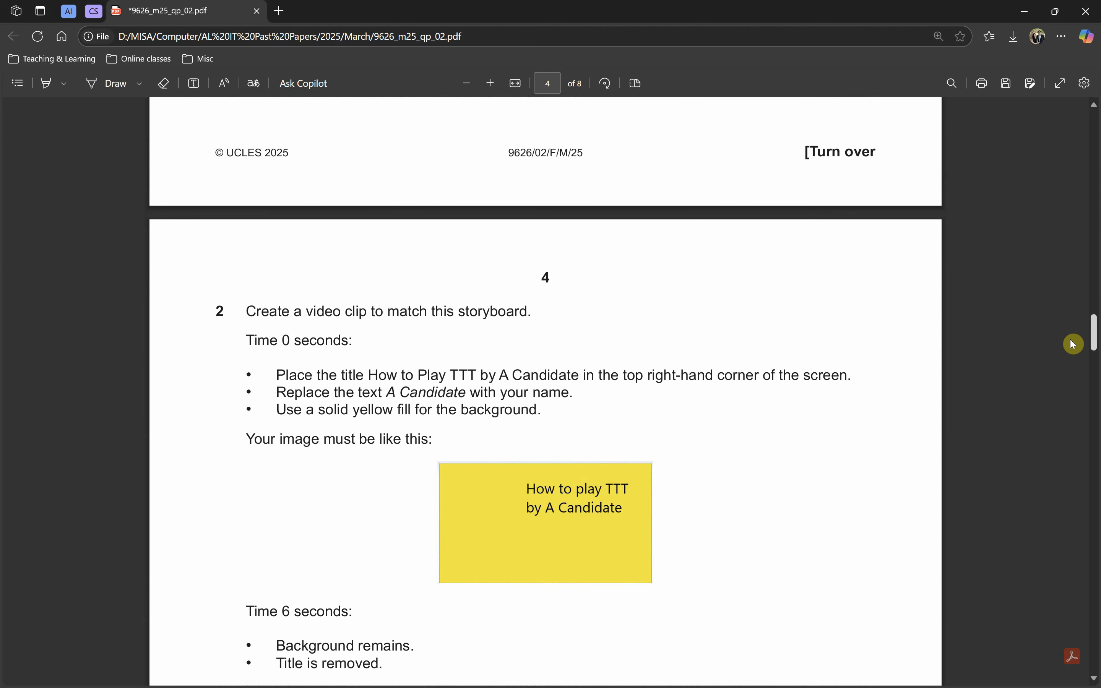
- Read the TTT game description, the three example games and the question 3 spreadsheet layout on page 6 of the question paper
left_click_drag(1070, 340, 1075, 496)
scroll(468, 393, "up", 4)
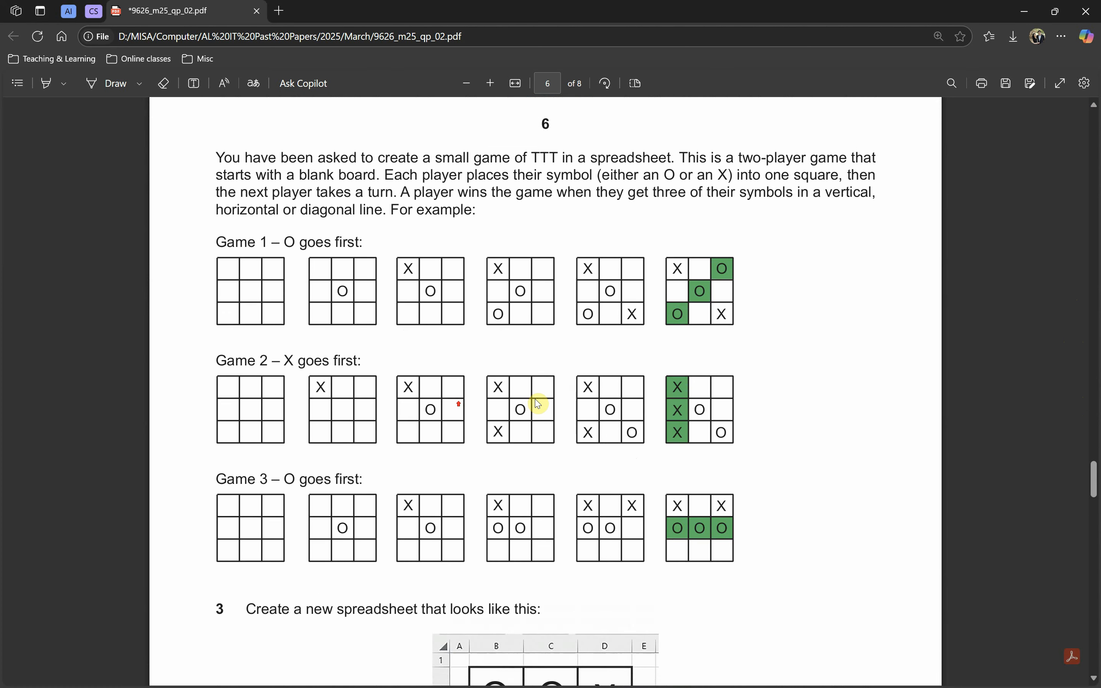
scroll(317, 380, "up", 1)
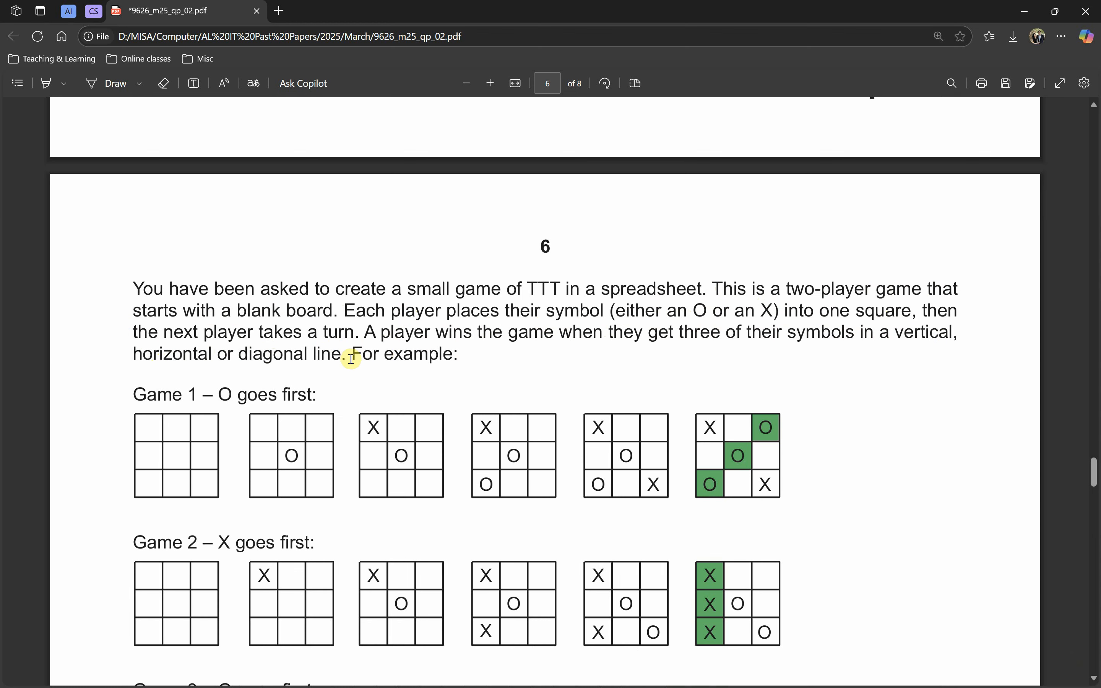
scroll(234, 371, "down", 1)
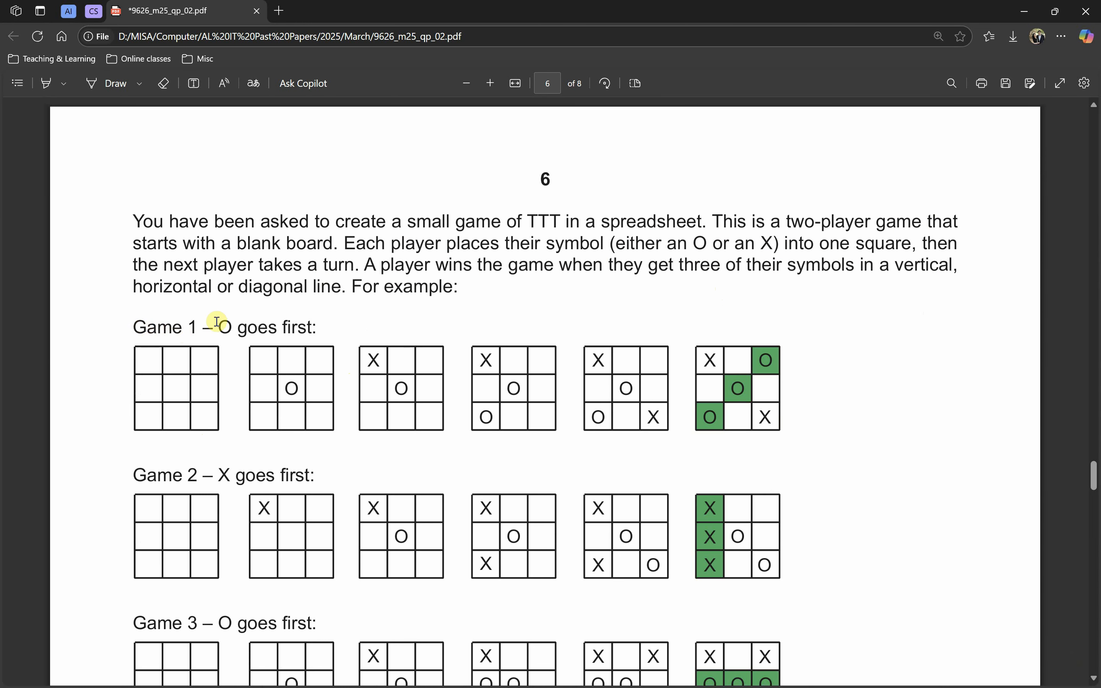
left_click_drag(218, 327, 258, 327)
left_click(276, 392)
scroll(654, 446, "down", 1)
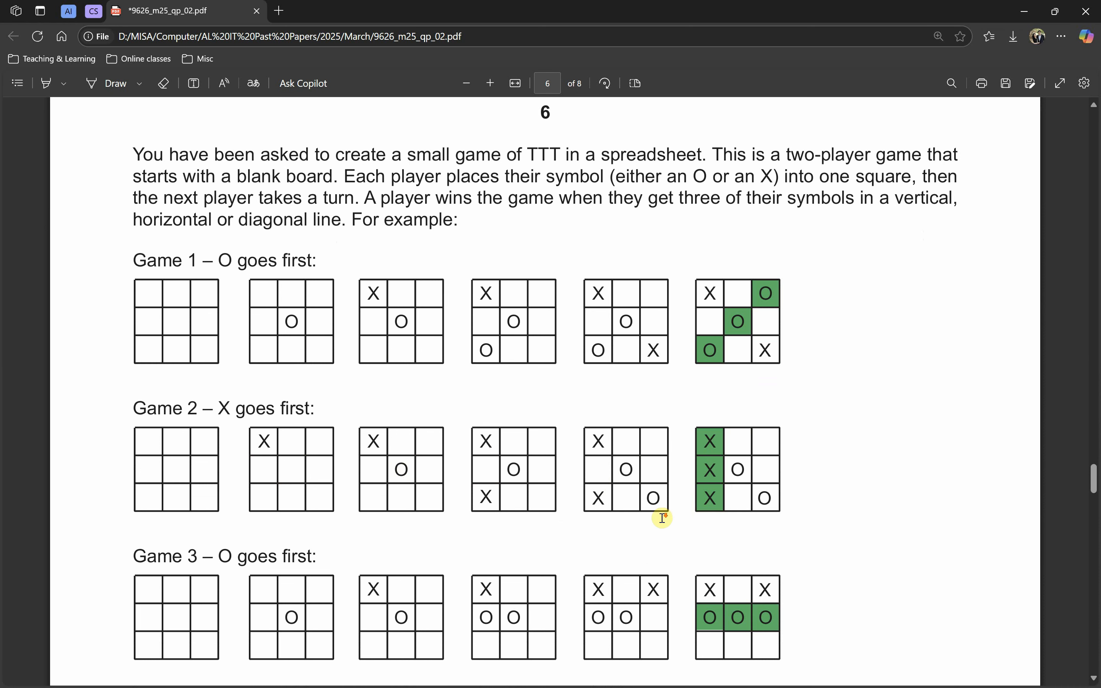
scroll(140, 529, "down", 3)
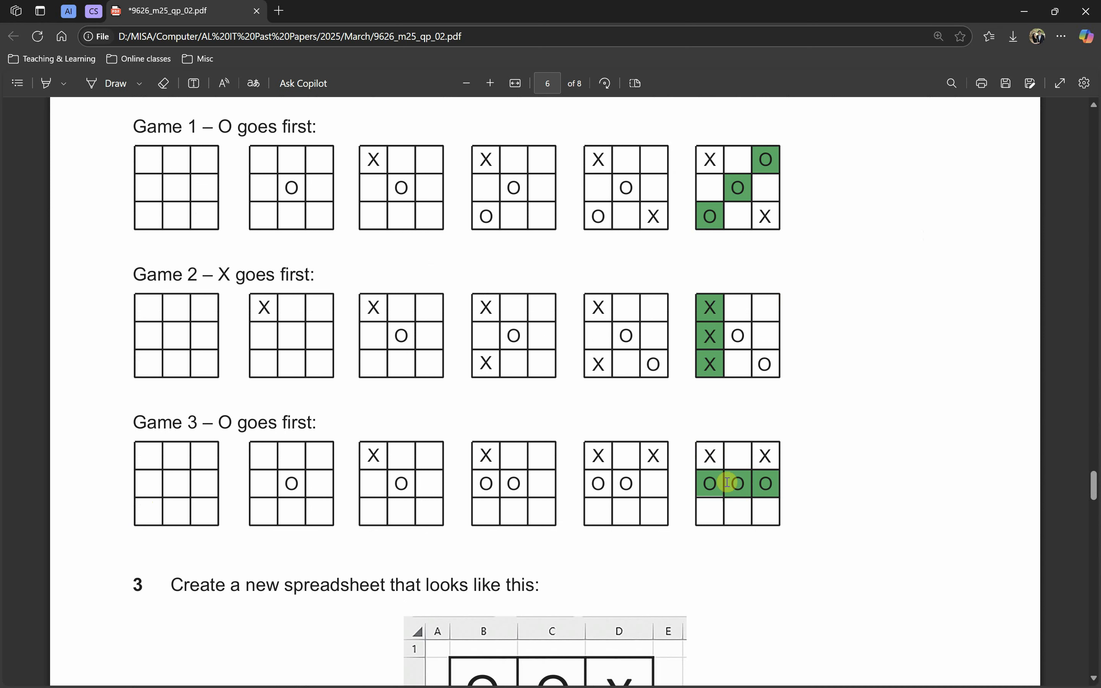
scroll(773, 492, "down", 4)
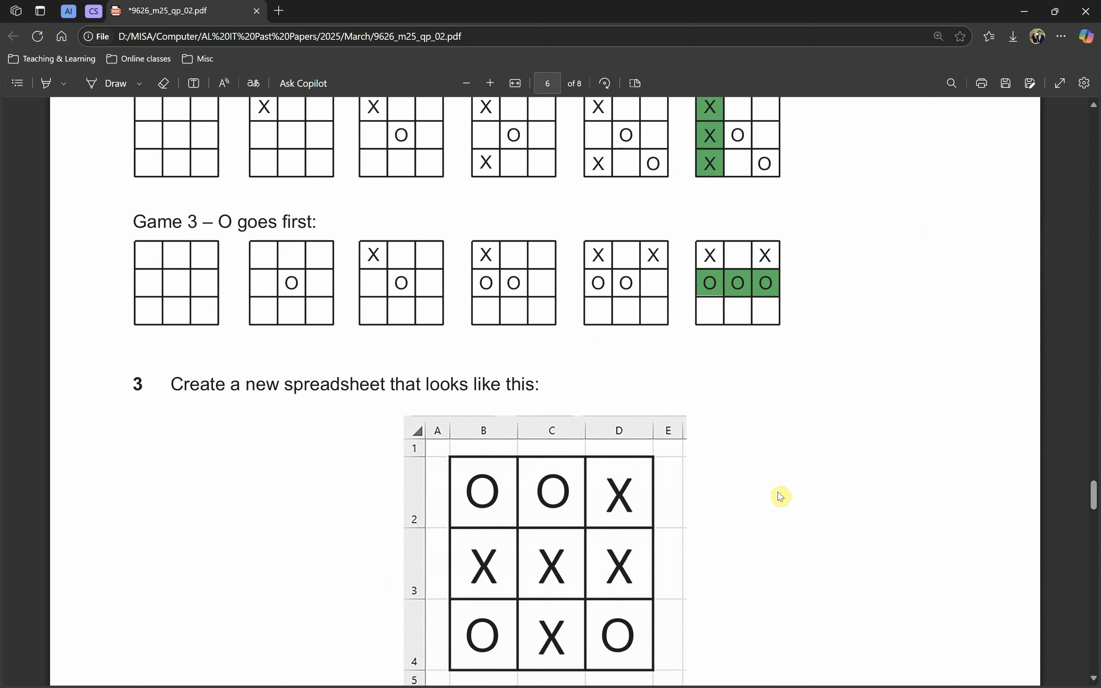
scroll(225, 356, "down", 3)
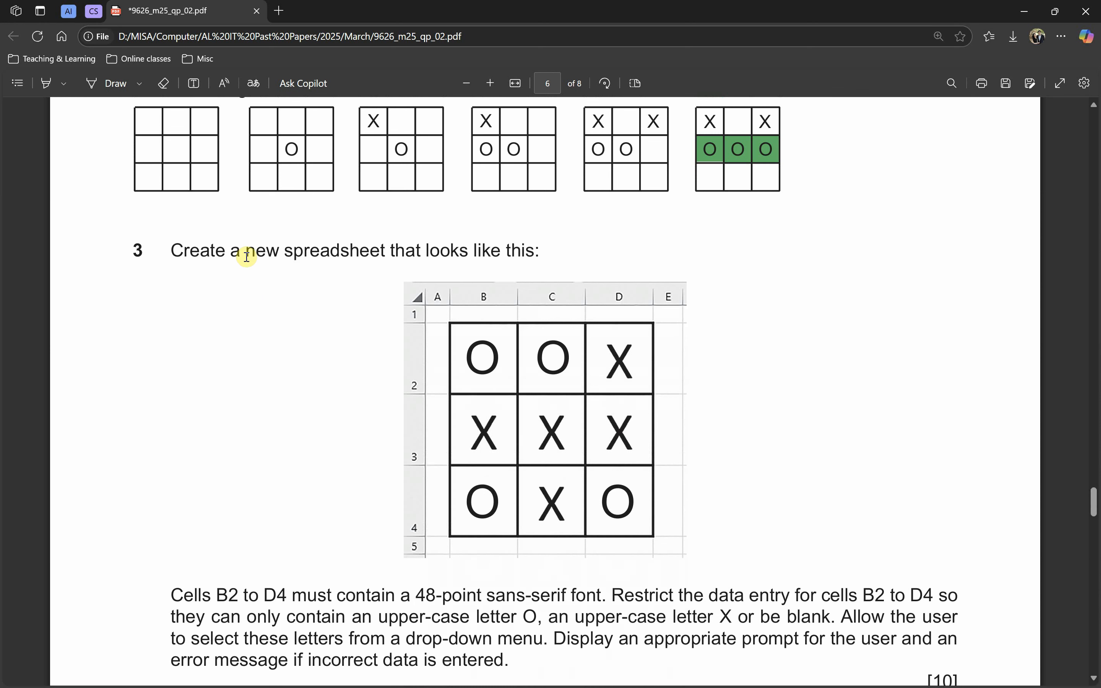
left_click_drag(245, 253, 464, 261)
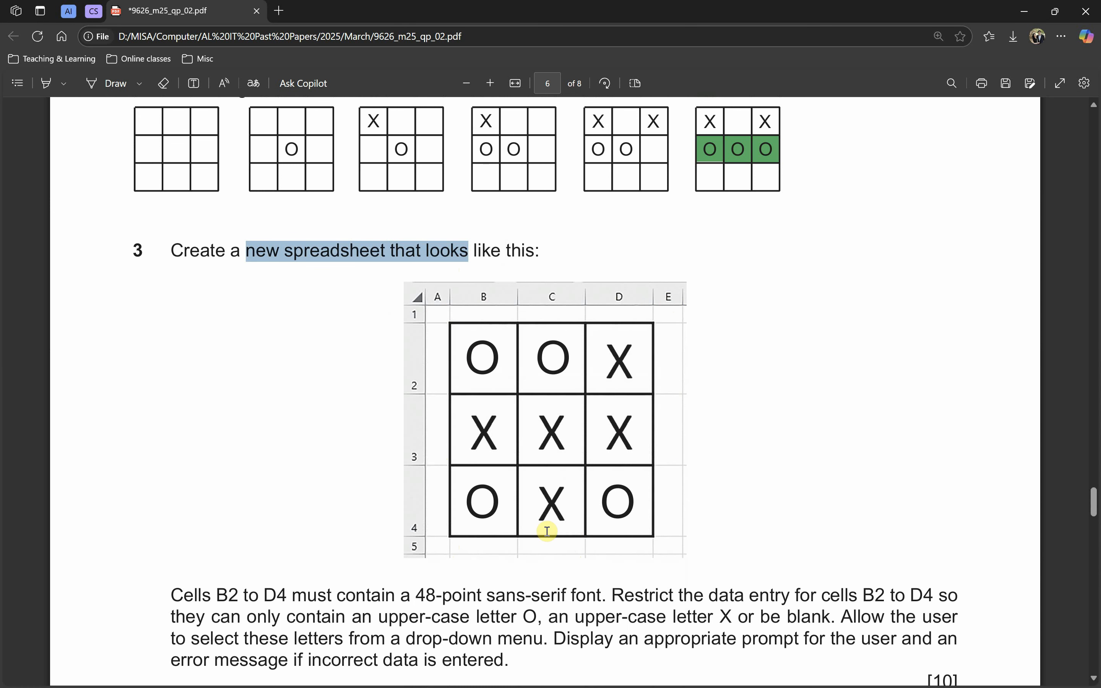
- Switch to File Explorer and copy the folder path of the March 2025 confidential source files
key("alt+Tab")
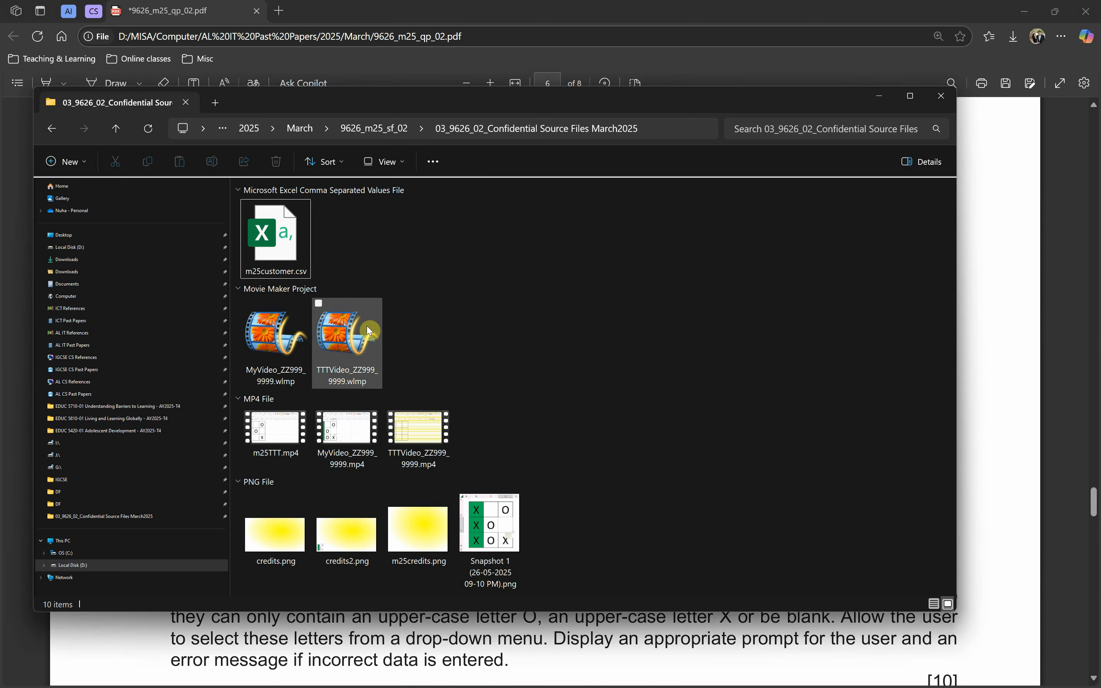
key("alt+Tab")
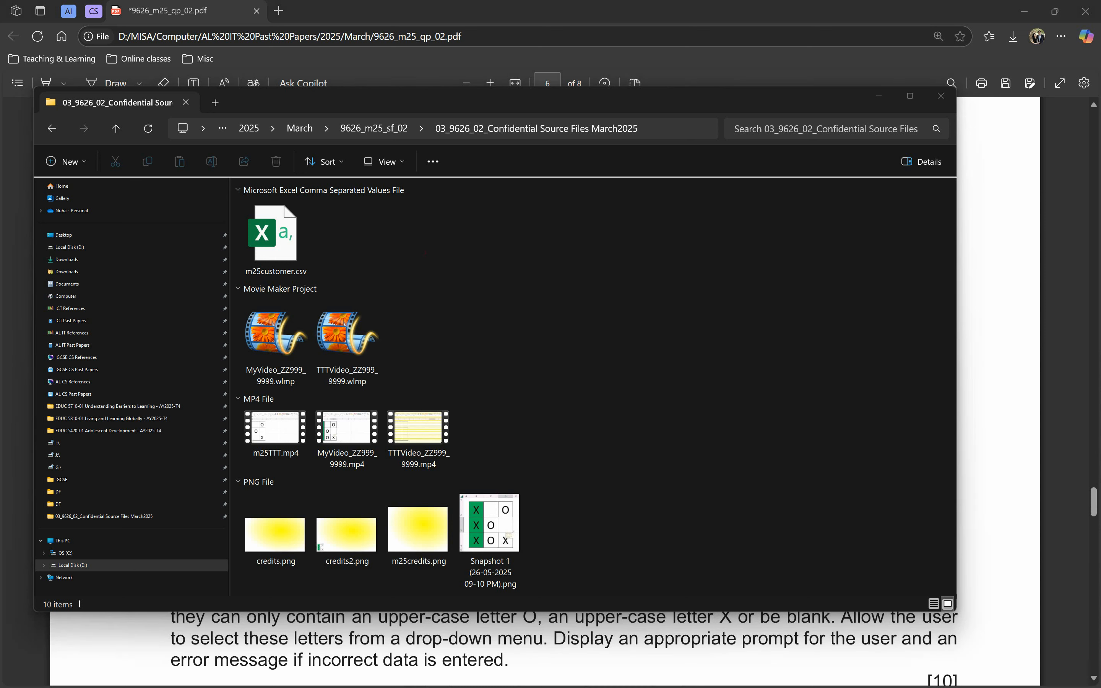
left_click(659, 125)
key("ctrl+c")
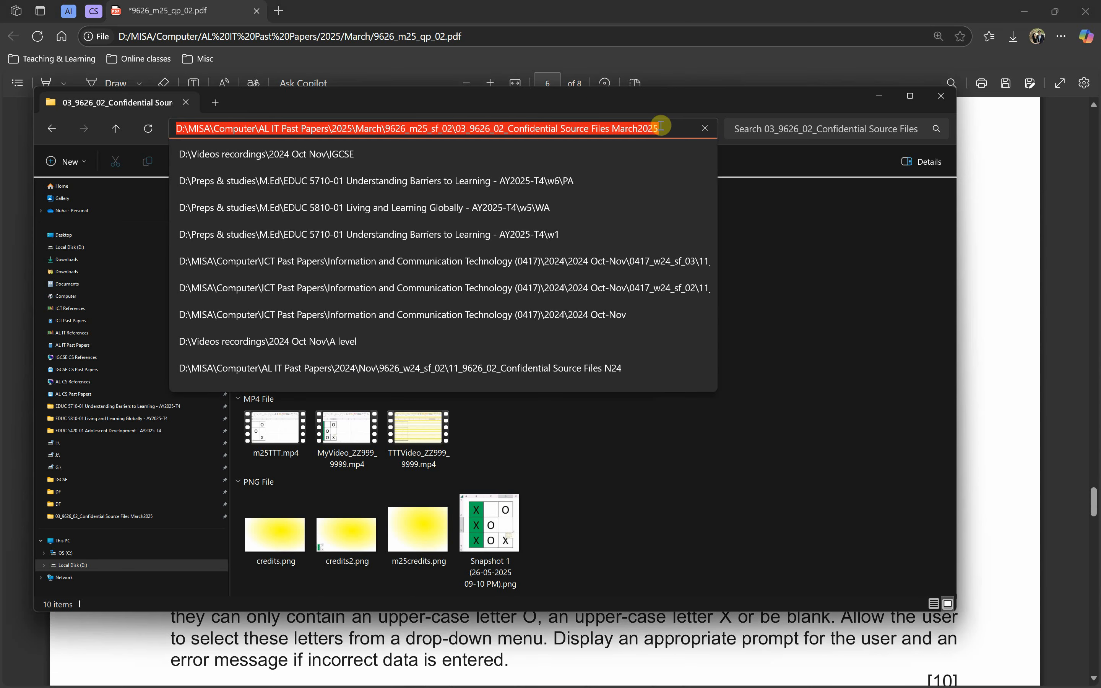
- Create a blank workbook in Excel and set its Save As location to the copied source files folder
key("alt+Tab")
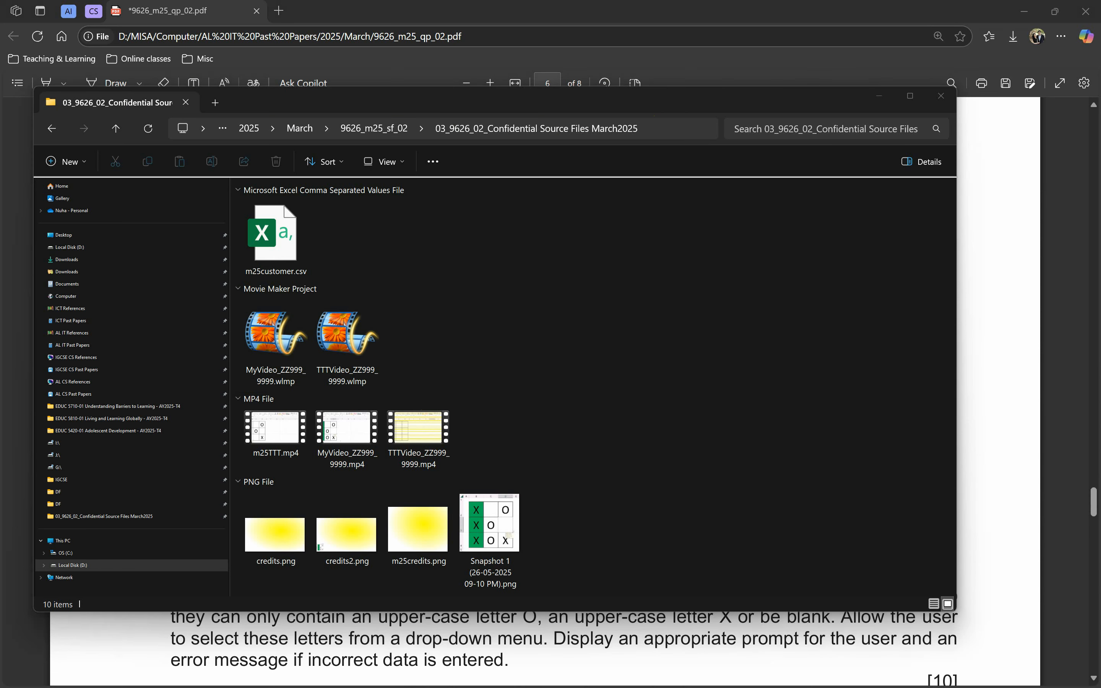
left_click_drag(3, 165, 209, 108)
double_click(209, 107)
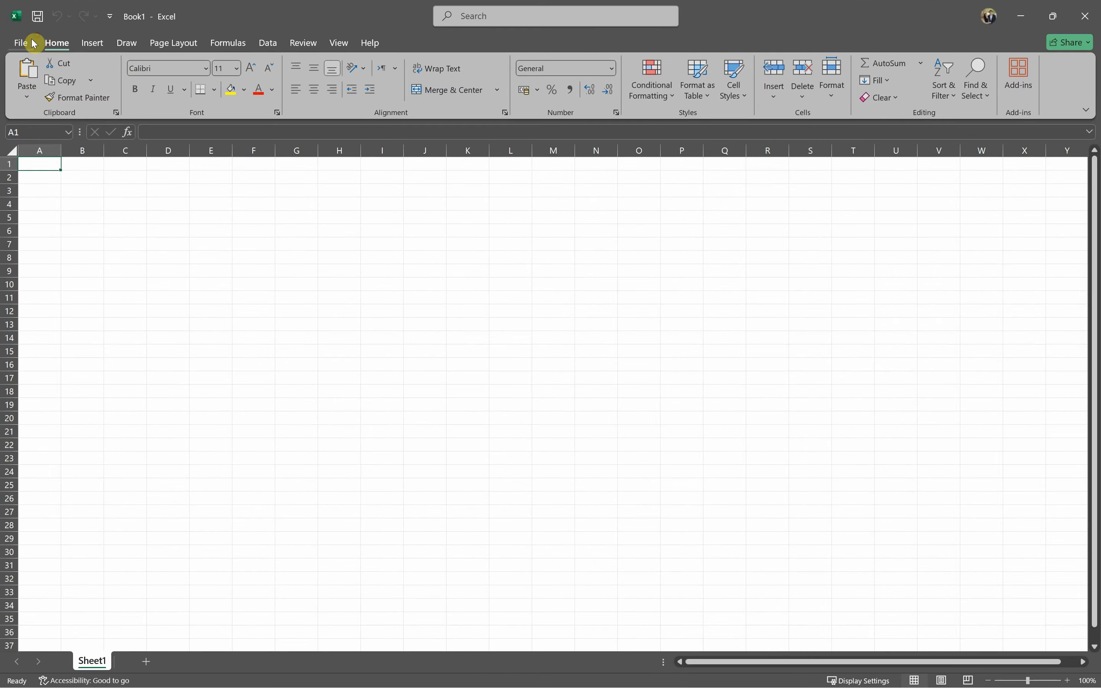
left_click(21, 43)
left_click(64, 226)
left_click(202, 359)
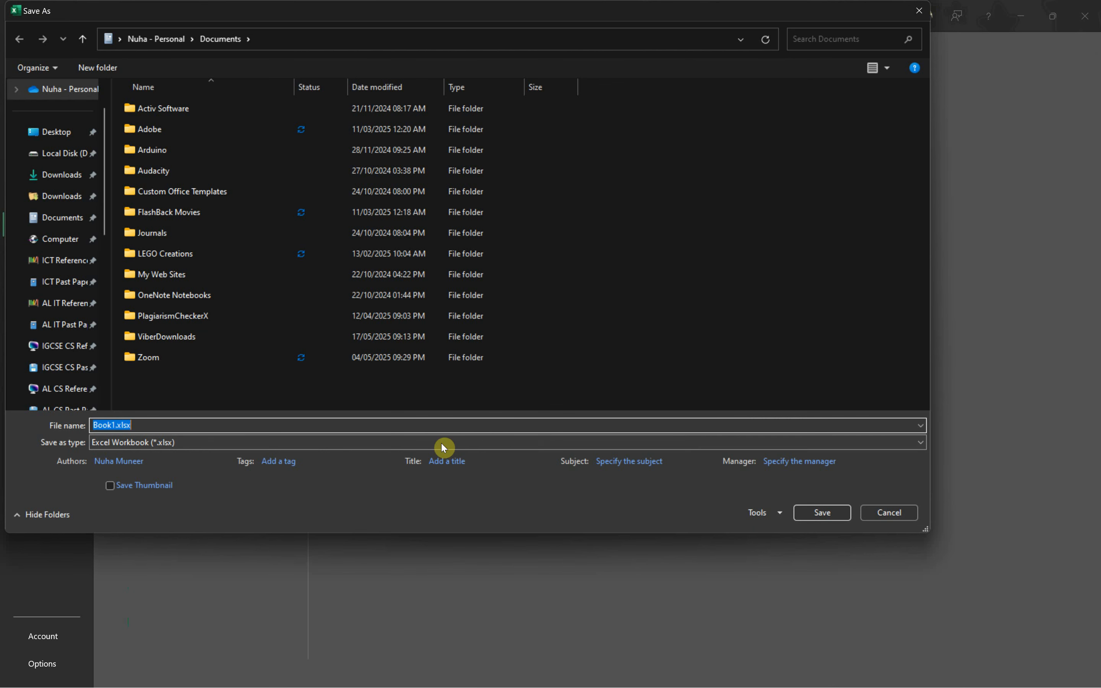
key("ctrl+v")
key("Return")
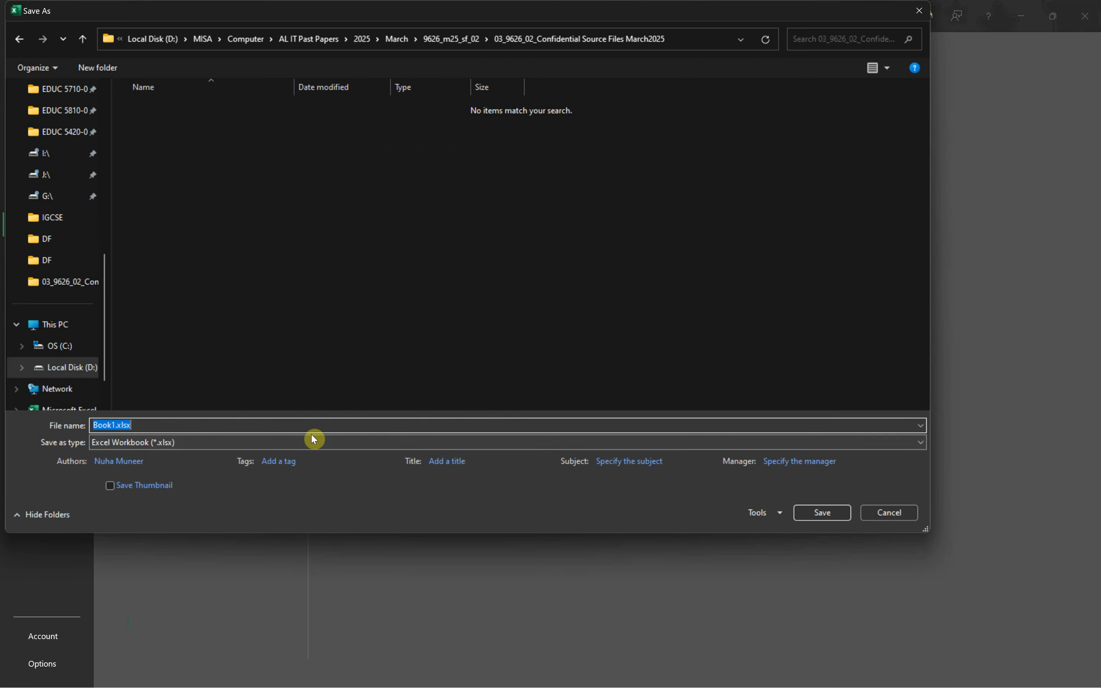
- Look up the required file name in question 4 of the question paper and save the workbook as TTT_ZZ999_9999
key("alt+Tab")
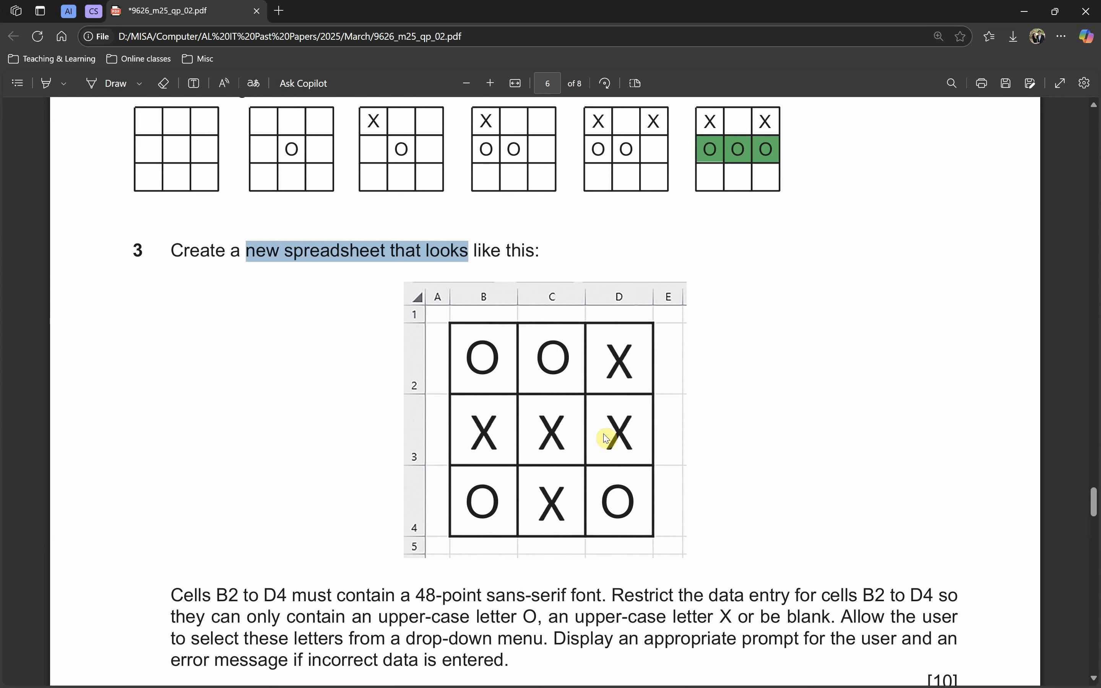
scroll(529, 312, "down", 5)
scroll(502, 398, "down", 10)
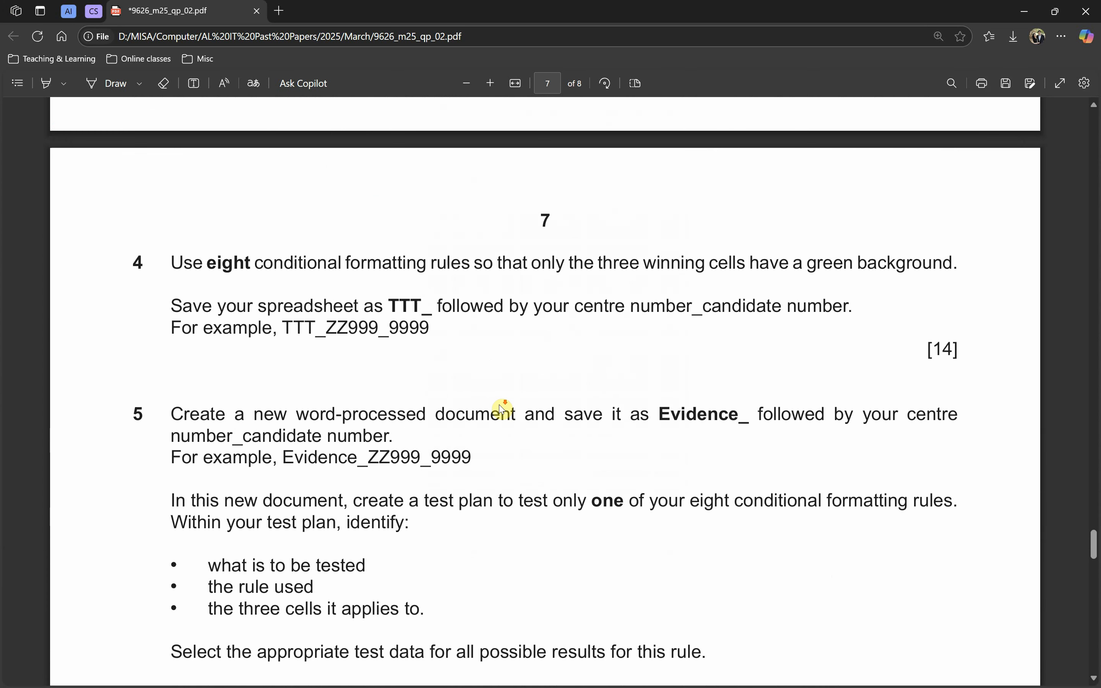
left_click_drag(427, 297, 281, 296)
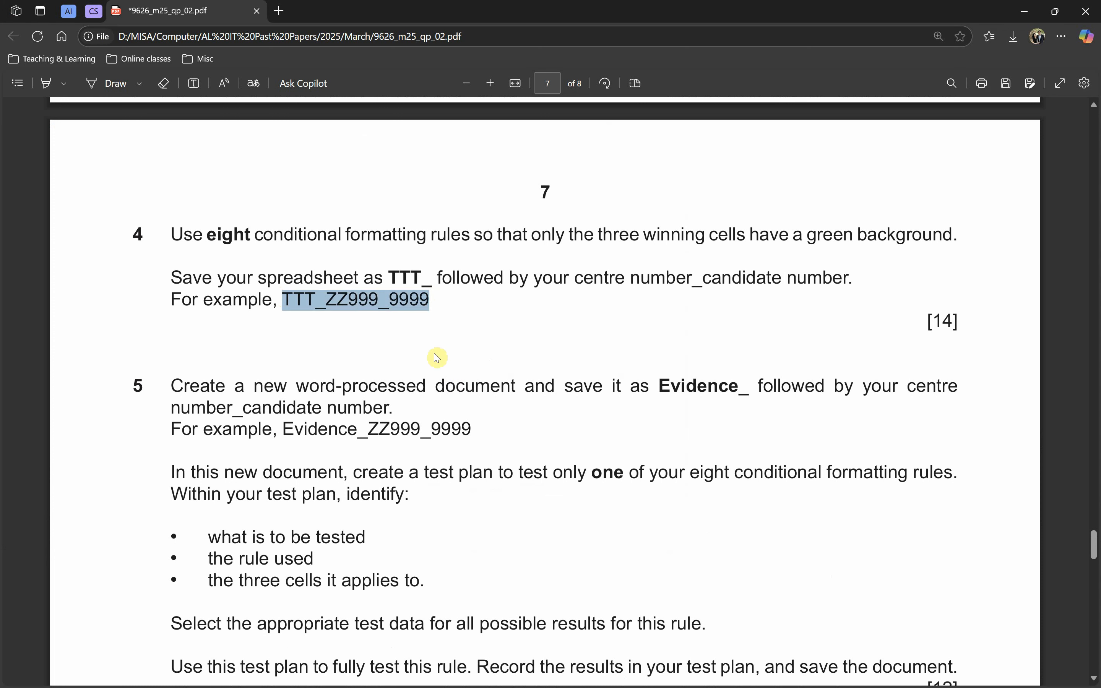
key("alt")
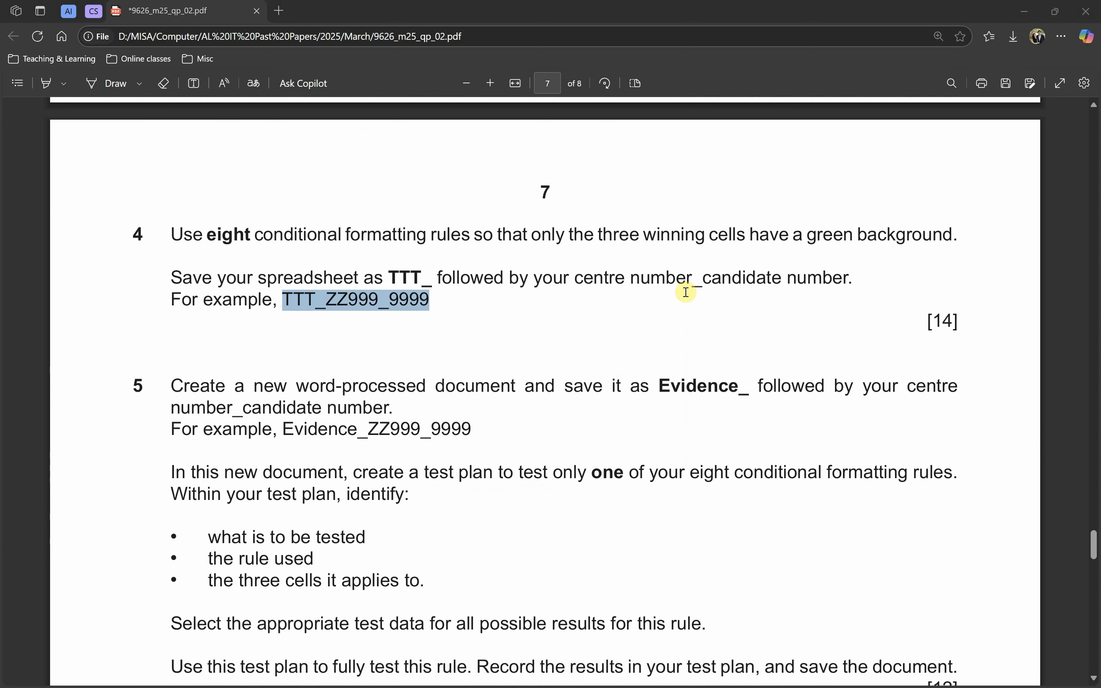
key("alt+Tab")
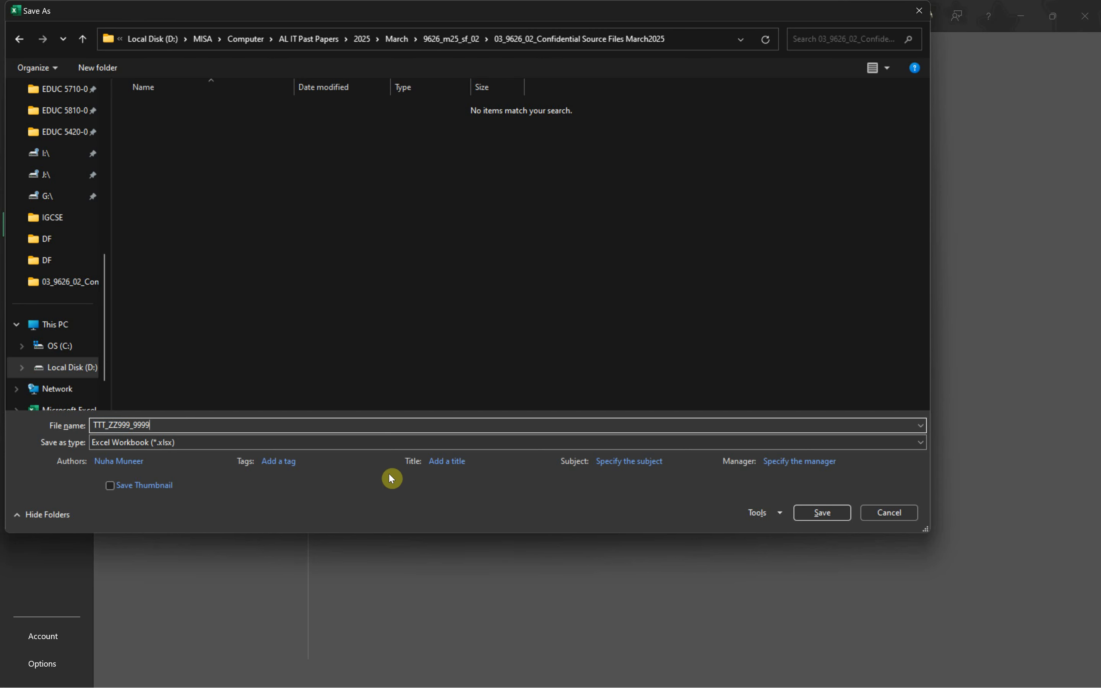
left_click(814, 513)
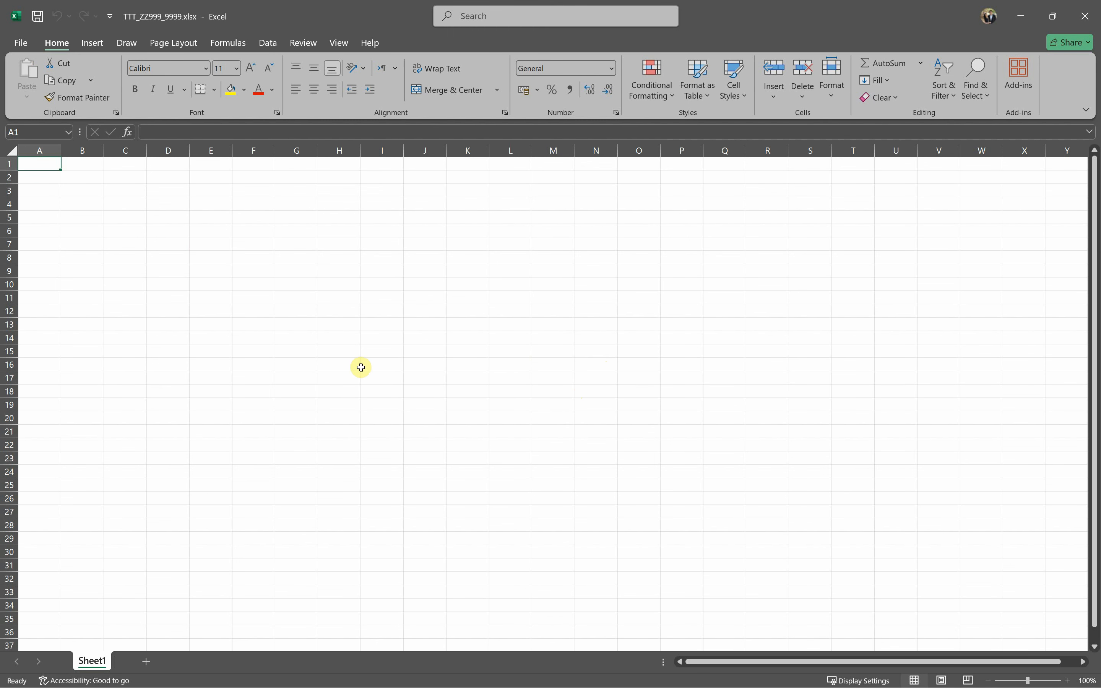
- Narrow column A of the worksheet to match the layout pictured in question 3
key("alt+Tab")
scroll(391, 380, "up", 15)
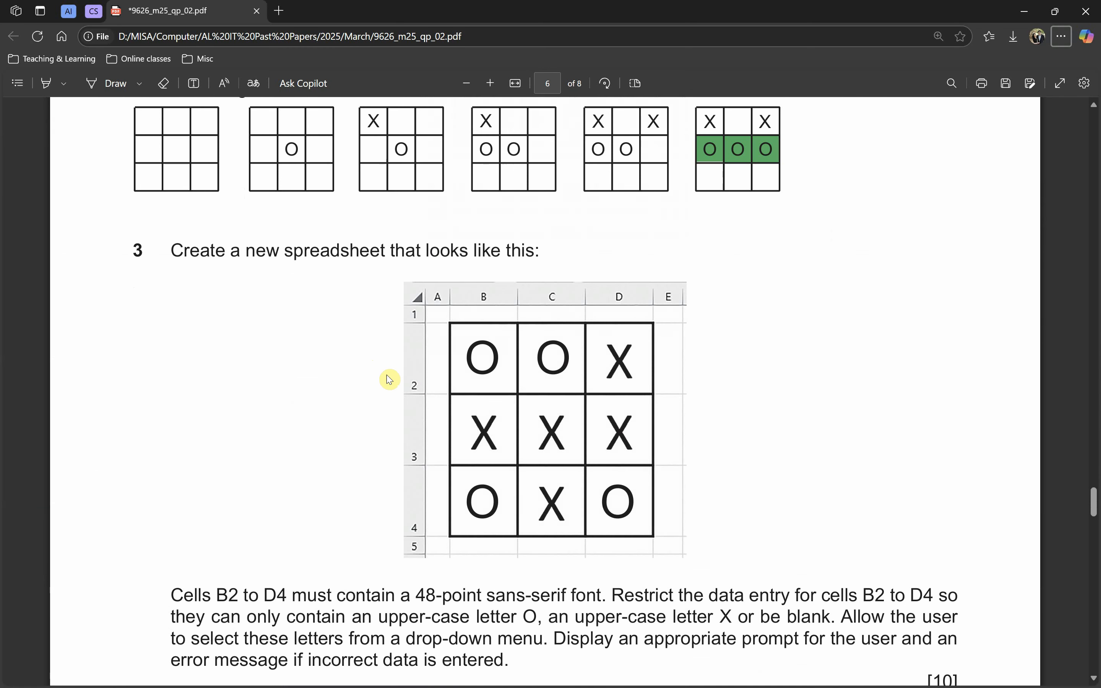
key("alt+Tab")
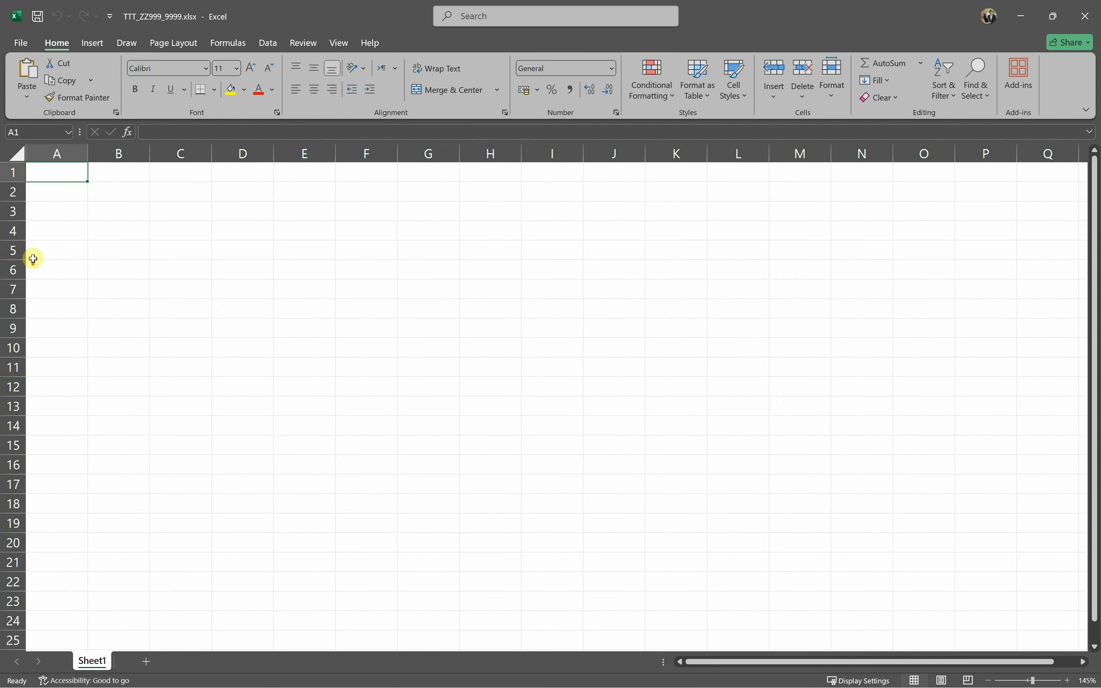
left_click_drag(88, 153, 51, 154)
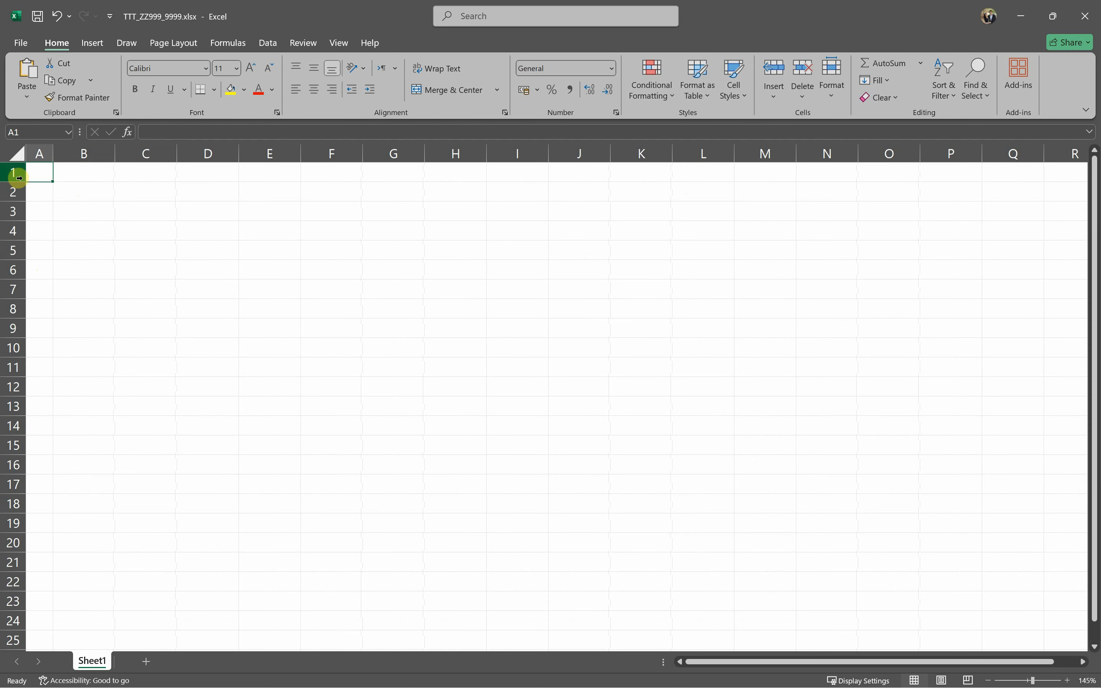
key("alt+Tab")
key("alt+Tab")
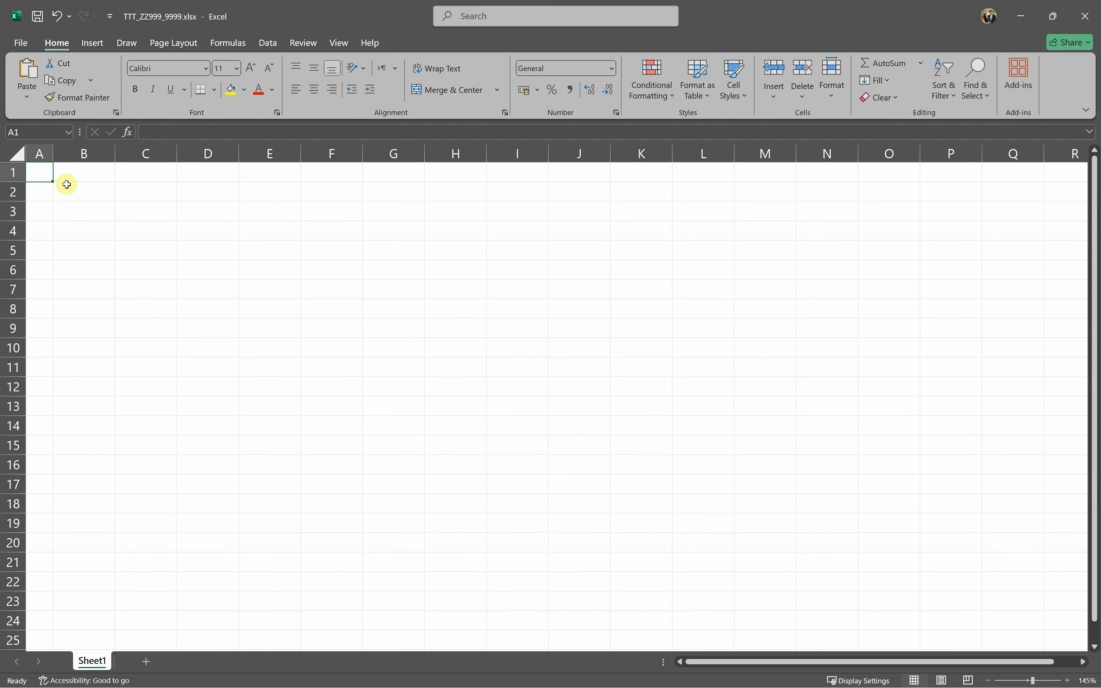
- Examine question 3 in the question paper for the font requirements of cells B2 to D4
key("alt+Tab")
scroll(481, 485, "down", 2)
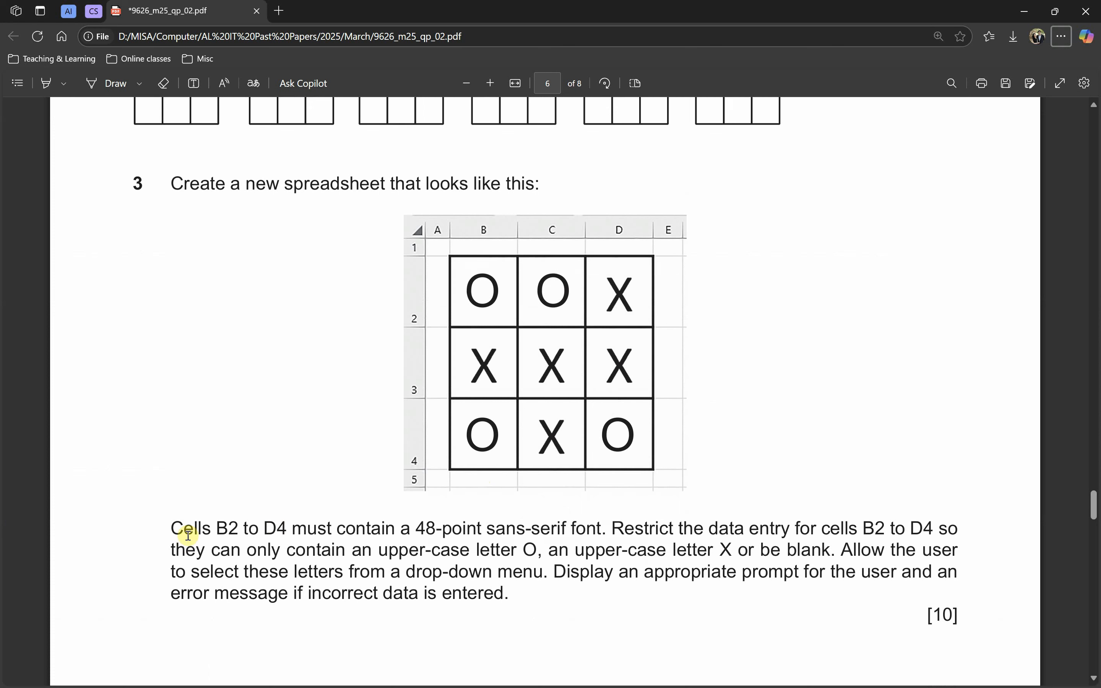
left_click_drag(170, 530, 249, 527)
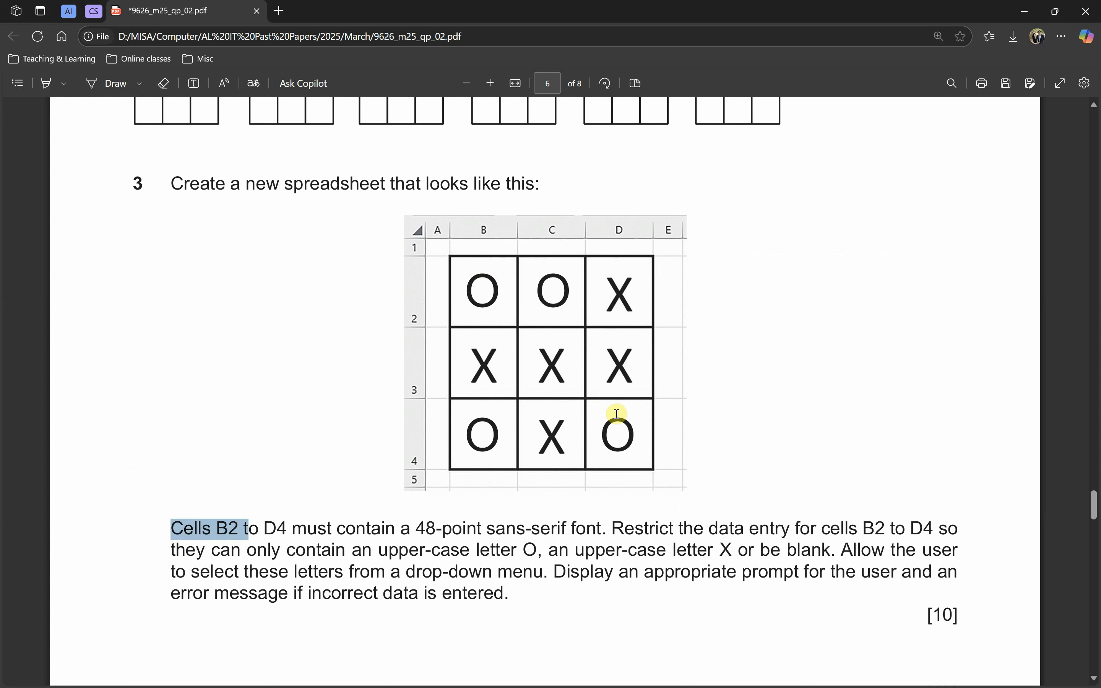
left_click_drag(411, 527, 607, 530)
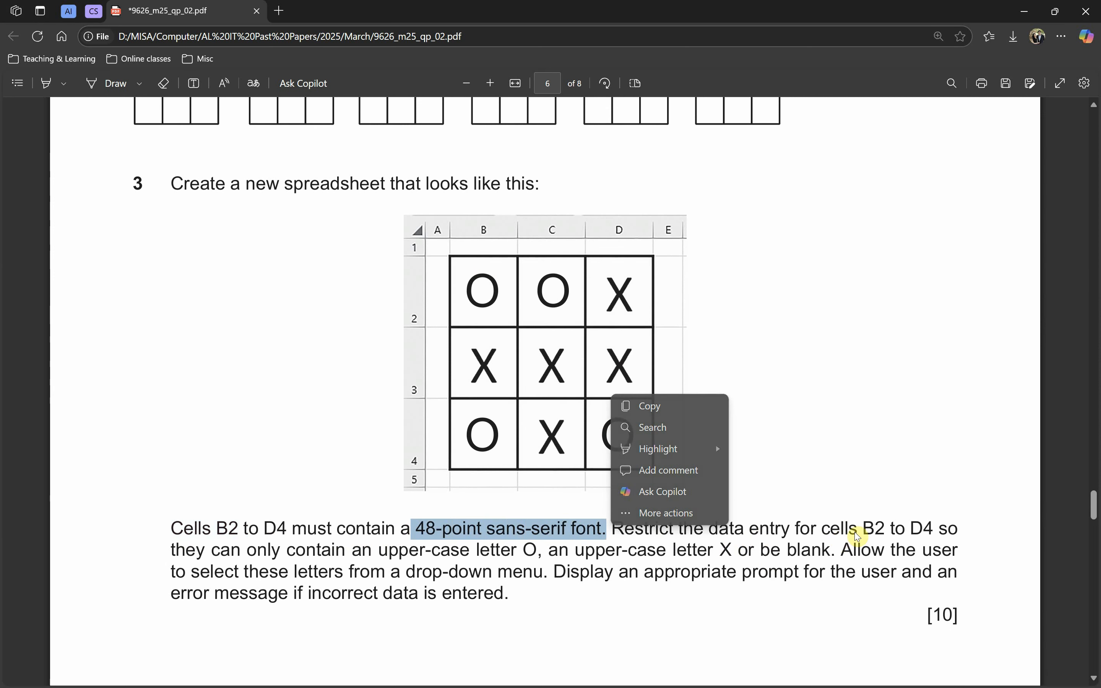
left_click(609, 533)
left_click_drag(608, 535, 179, 528)
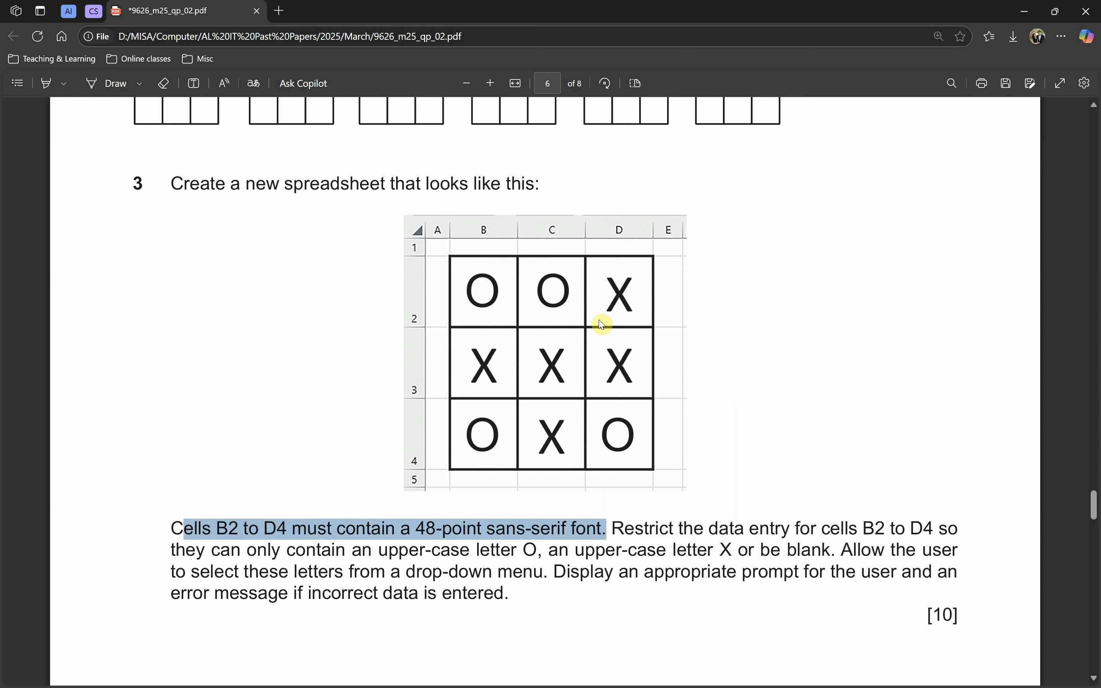
- Switch to the Excel workbook and set the font size of cells B2 to D4 to 48
key("alt+Tab")
left_click_drag(101, 192, 202, 239)
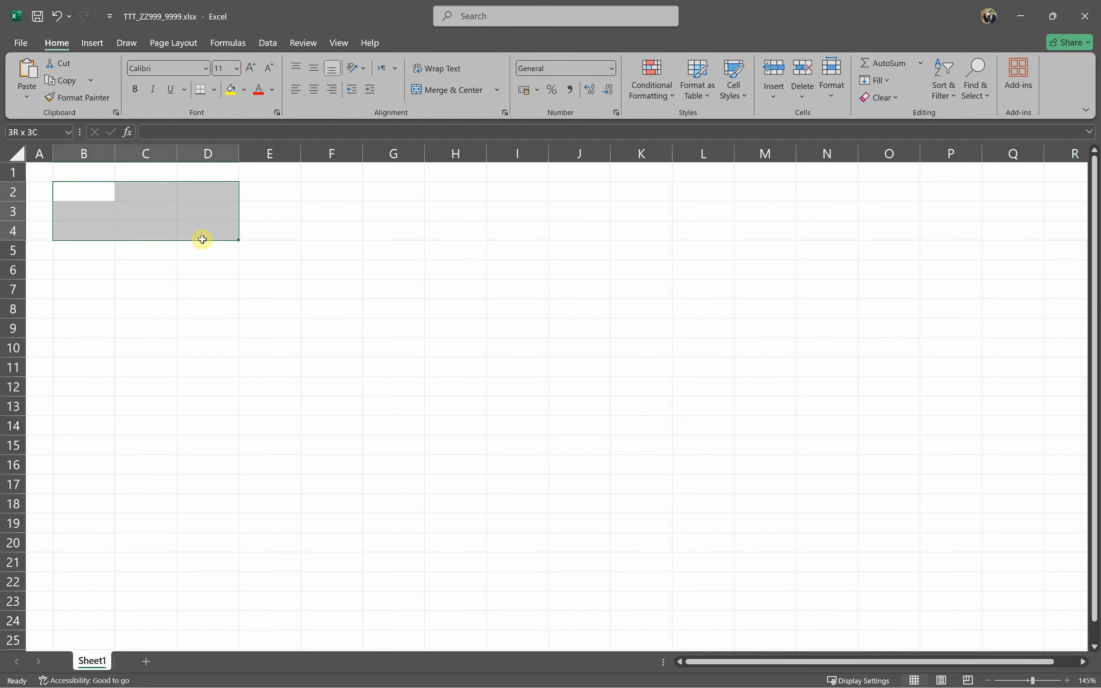
left_click(222, 67)
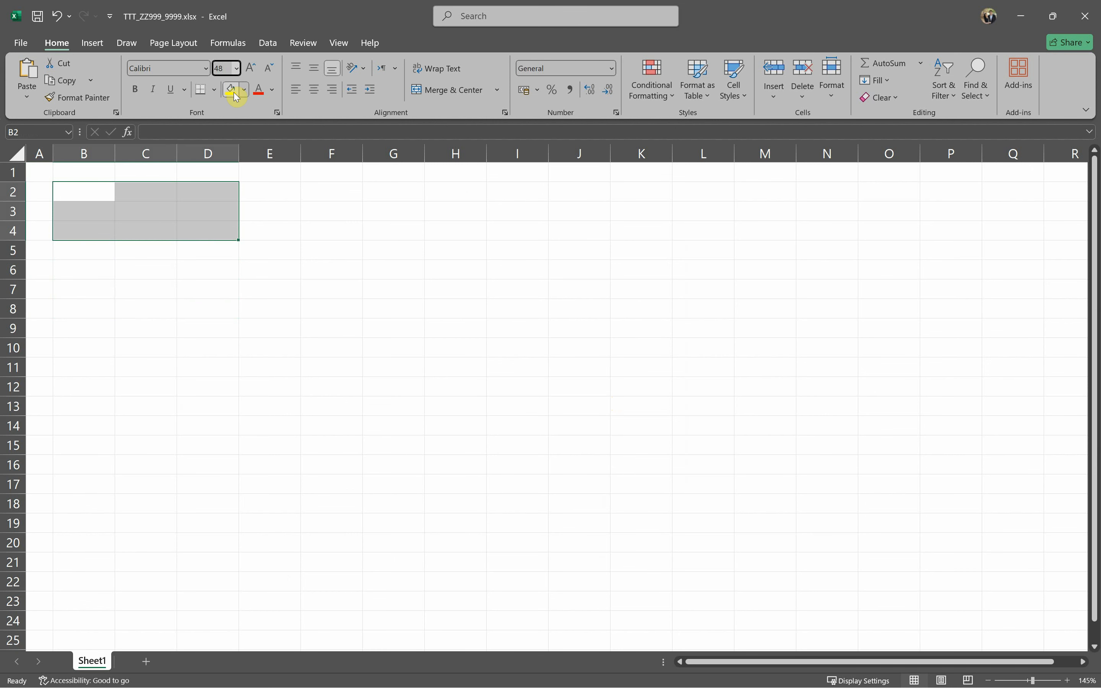
key("Return")
left_click(204, 268)
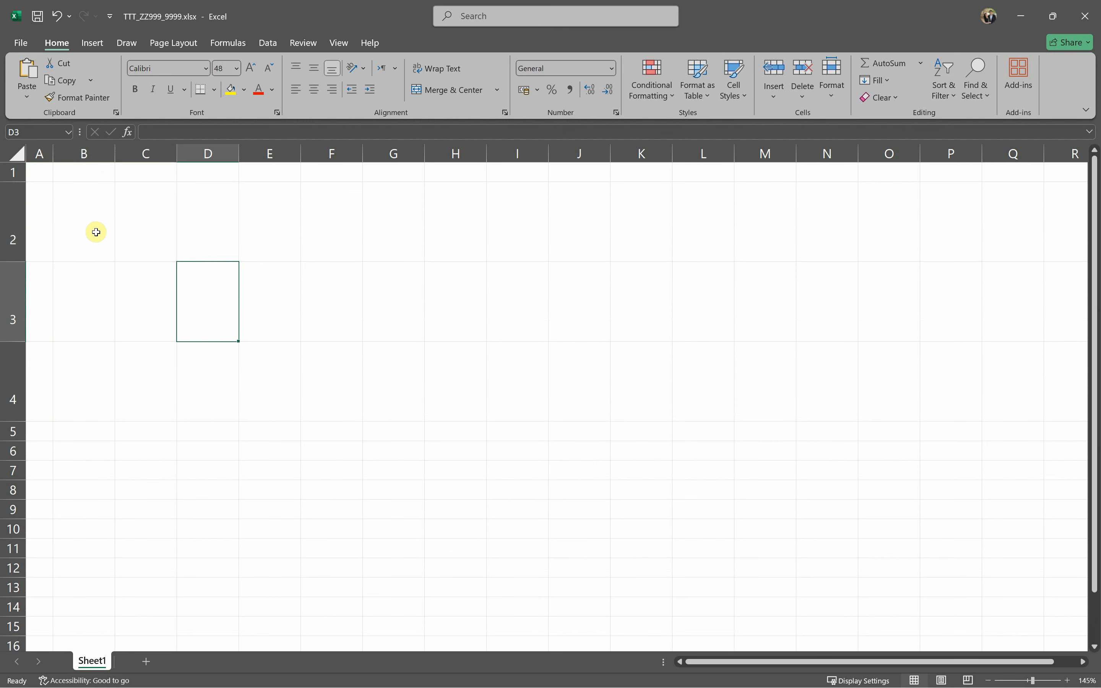
- Widen column B to about 10.6
left_click_drag(96, 232, 190, 355)
left_click_drag(116, 151, 129, 152)
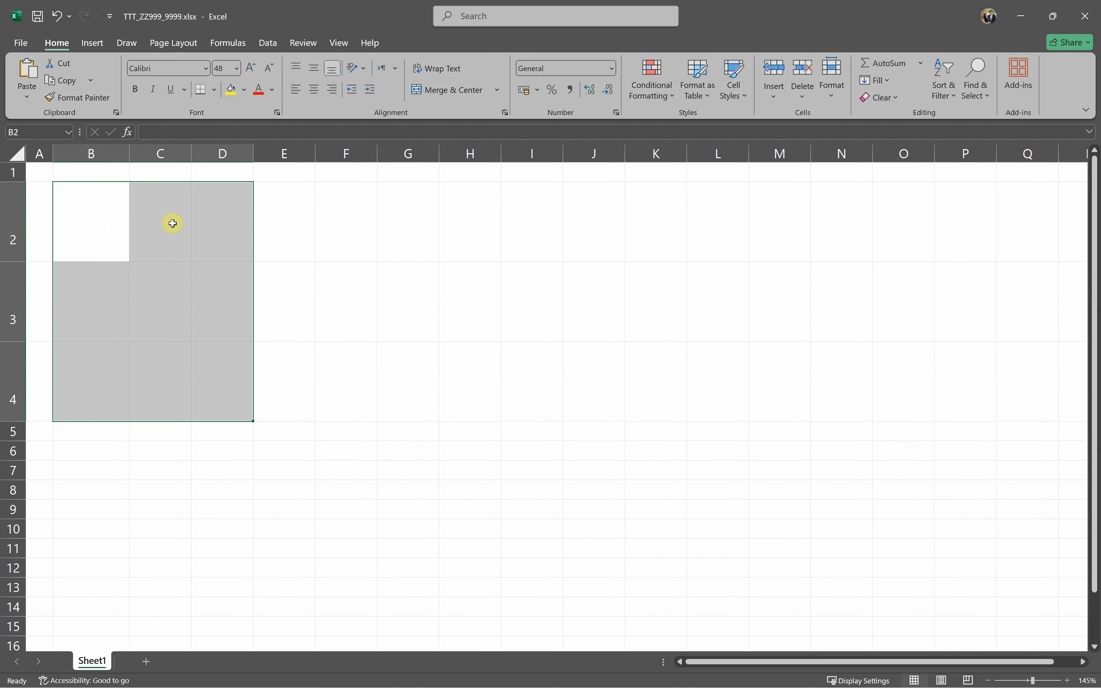
left_click(99, 154)
right_click(99, 154)
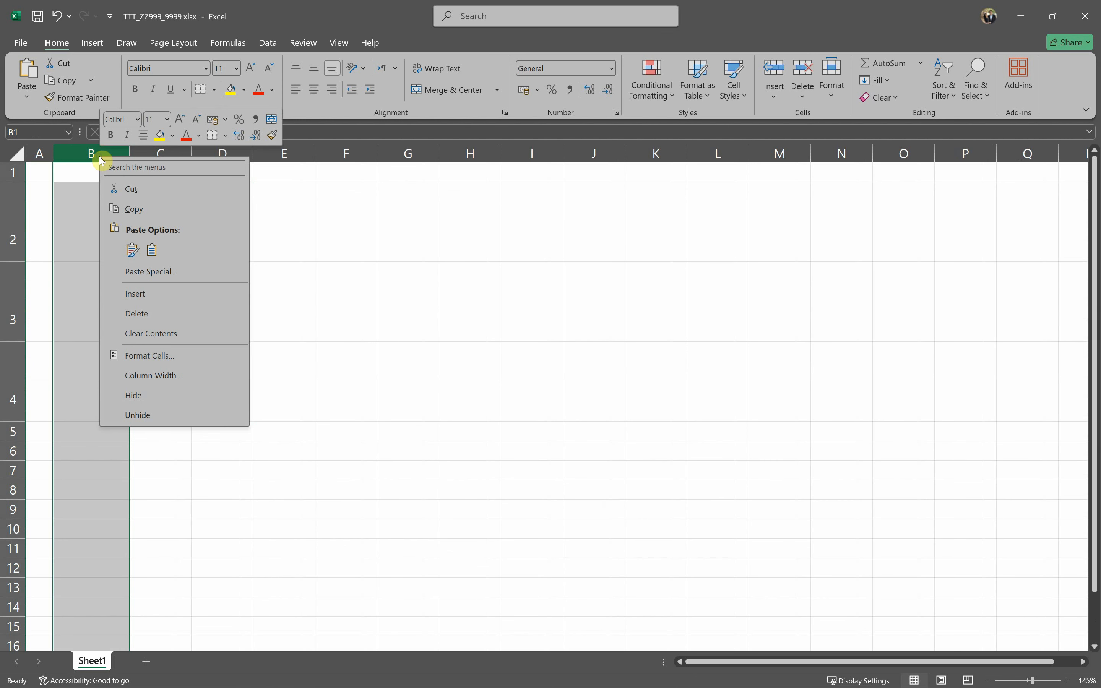
left_click(143, 339)
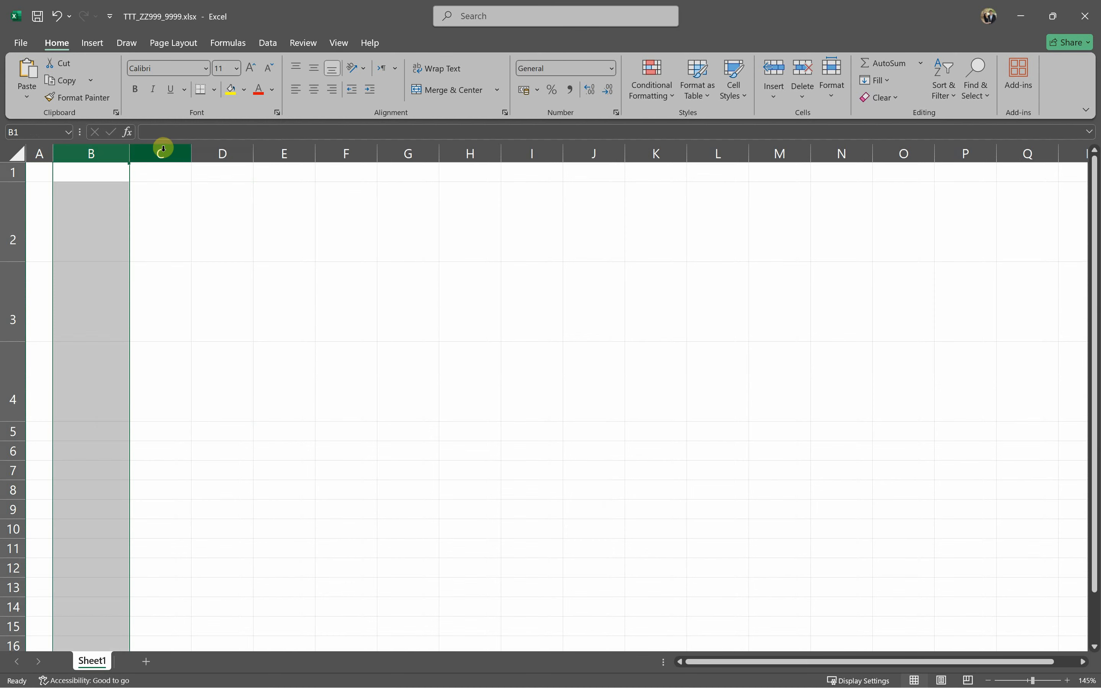
- Try to set one common width for columns B to D and undo that change
left_click_drag(221, 150, 93, 153)
right_click(99, 155)
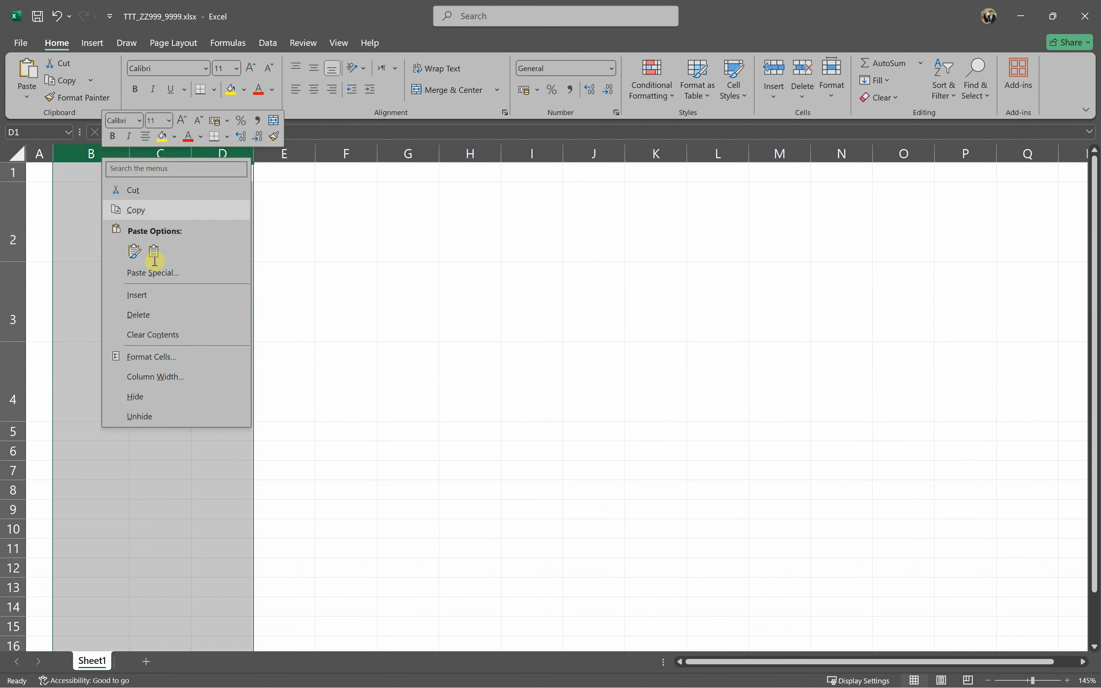
left_click(166, 377)
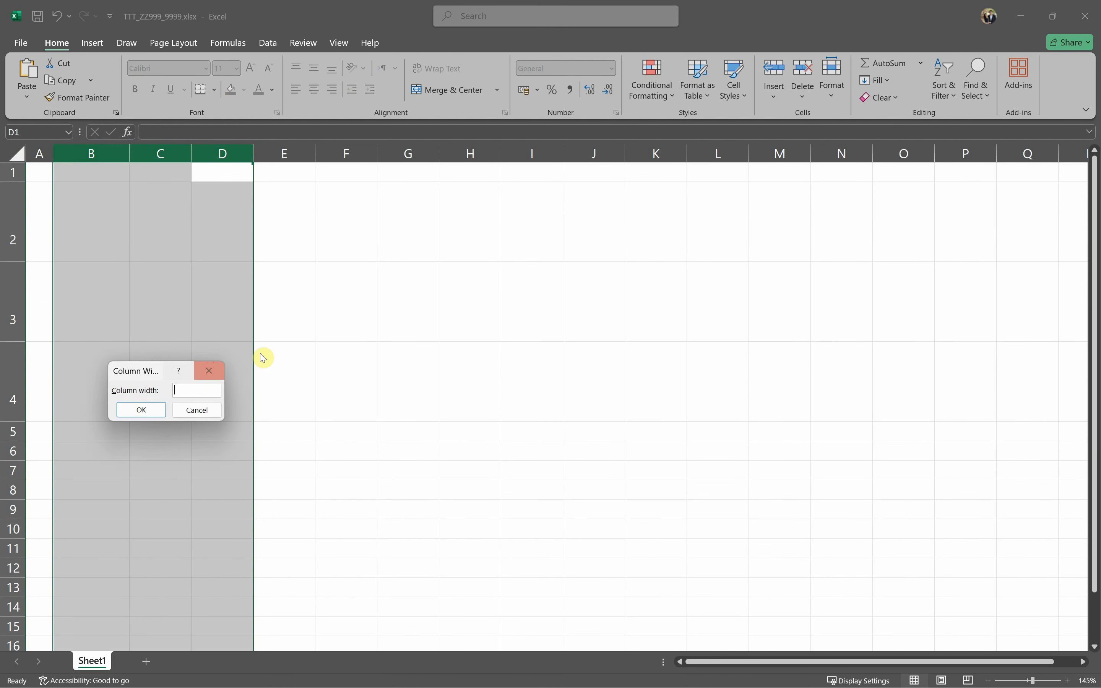
key("Return")
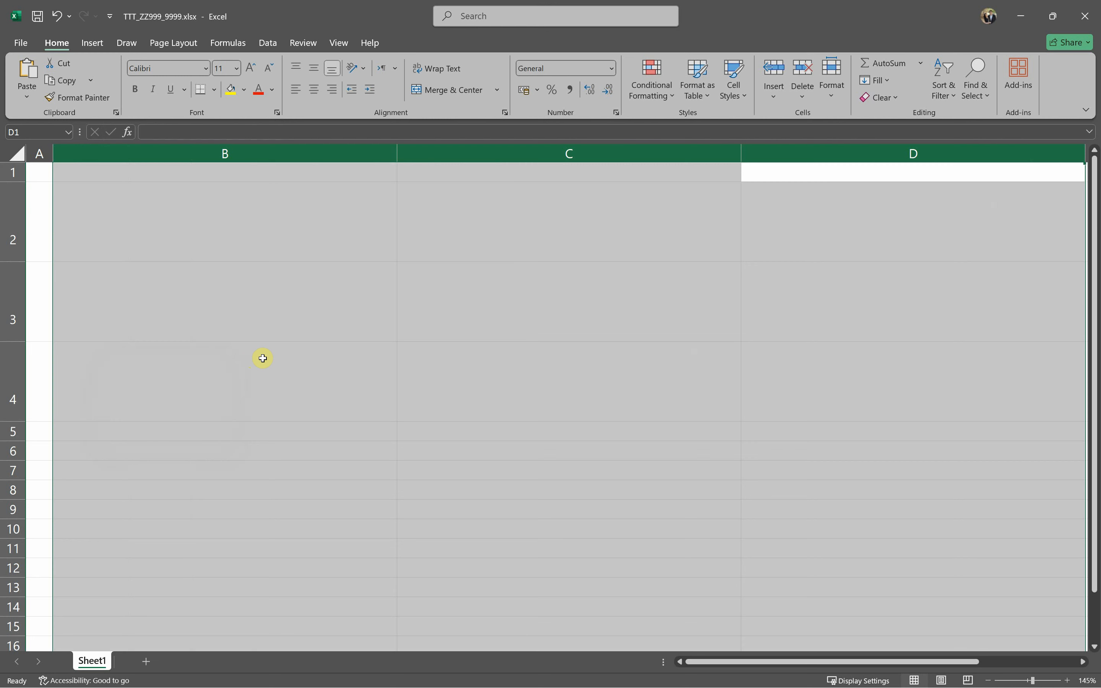
key("ctrl+z")
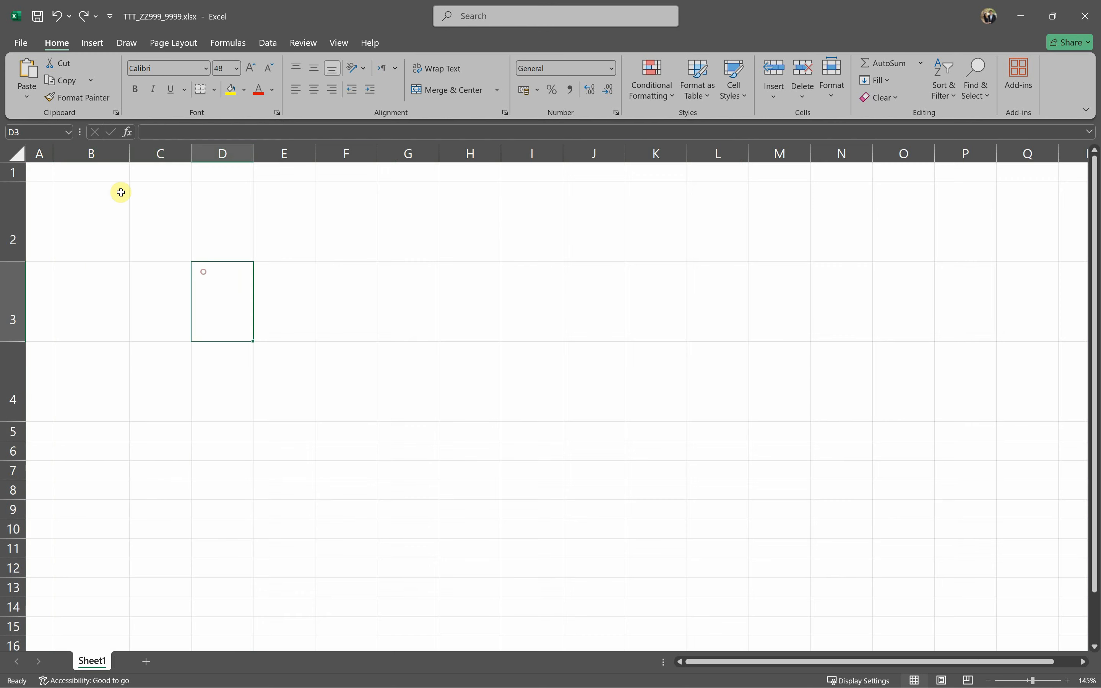
- Set the width of column B to 15
right_click(91, 153)
left_click(175, 366)
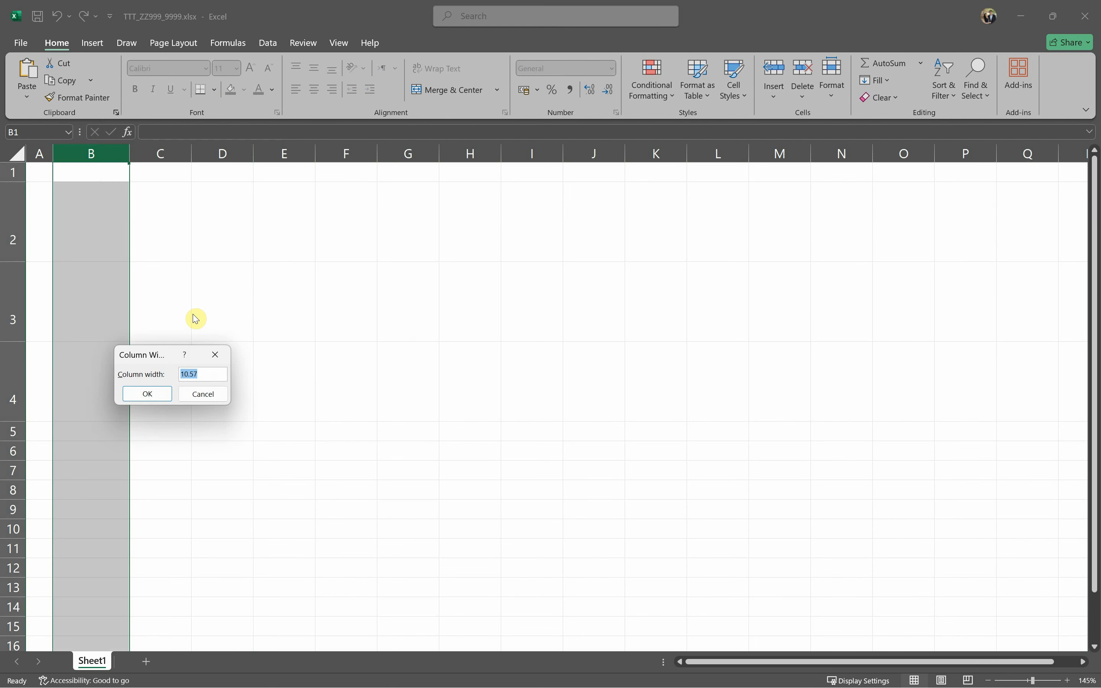
type("15")
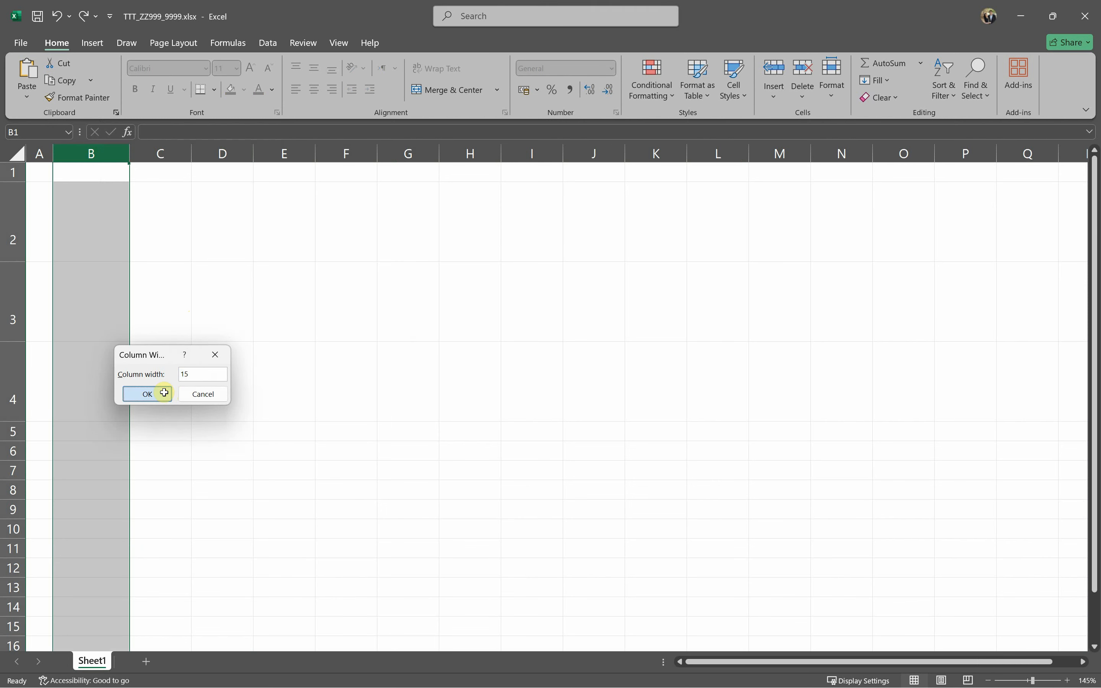
left_click(164, 393)
left_click(155, 348)
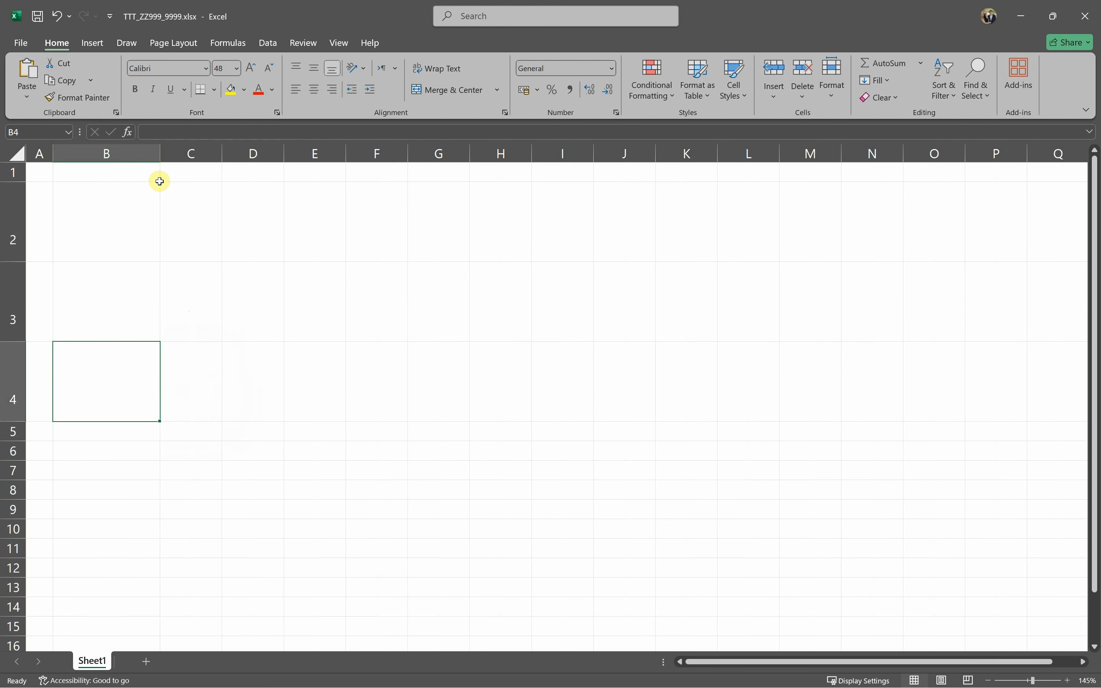
- Set the width of columns B, C and D to 10 so the three grid columns are equal
left_click_drag(159, 155, 228, 153)
right_click(228, 152)
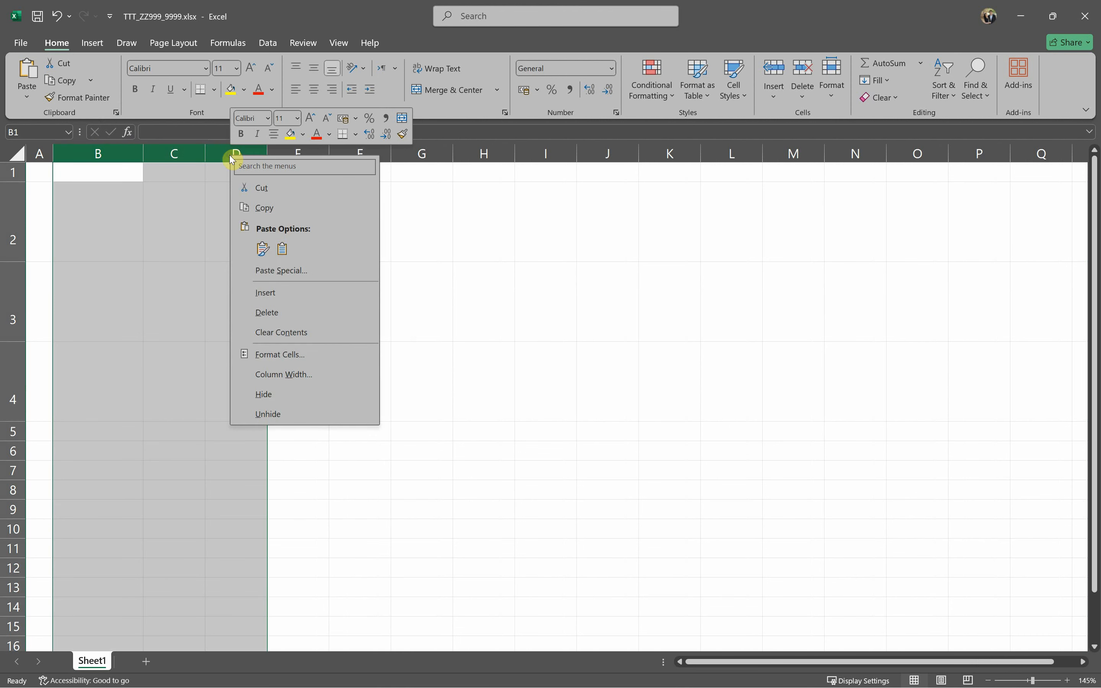
left_click(287, 374)
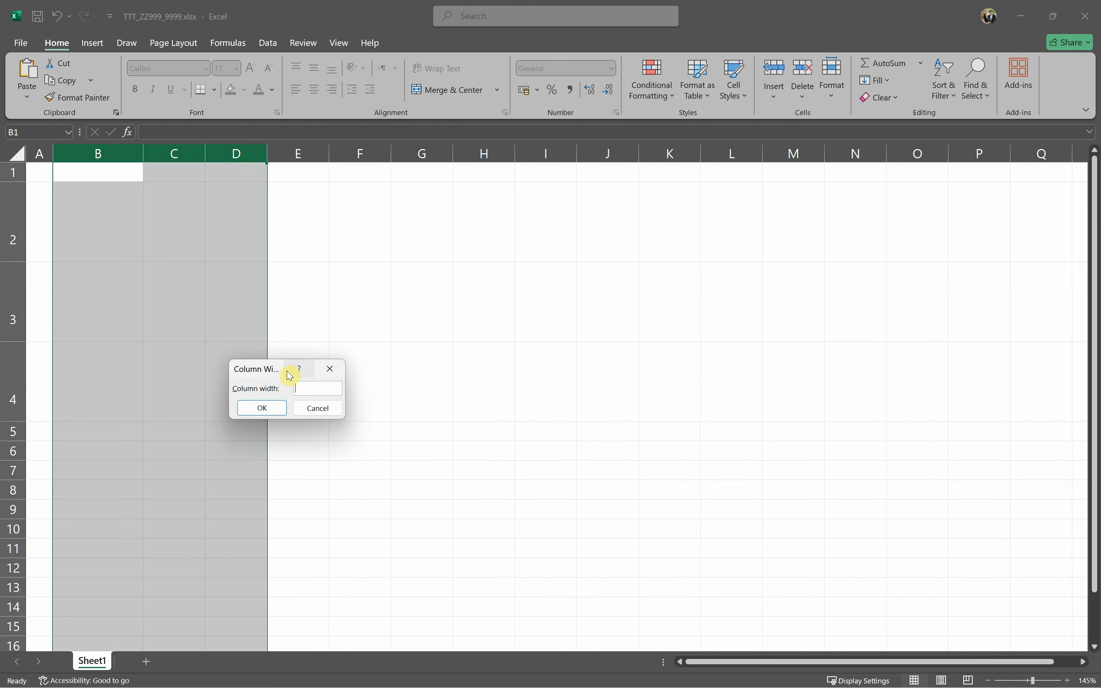
type("10")
key("Return")
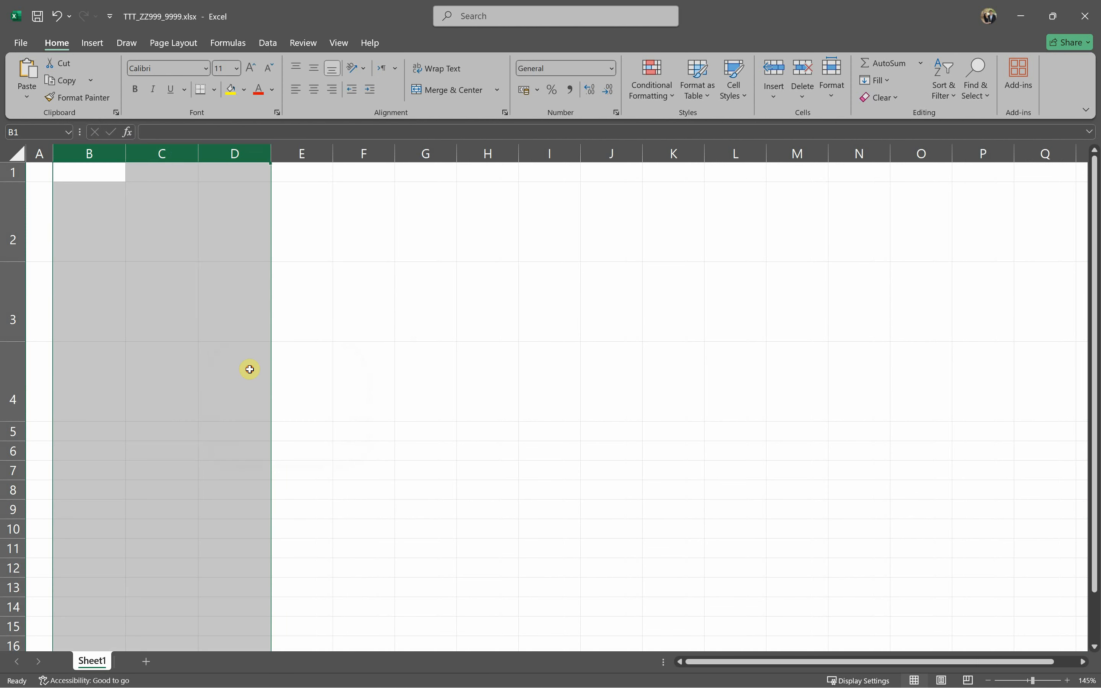
left_click(248, 369)
left_click_drag(100, 226, 273, 380)
left_click(368, 430)
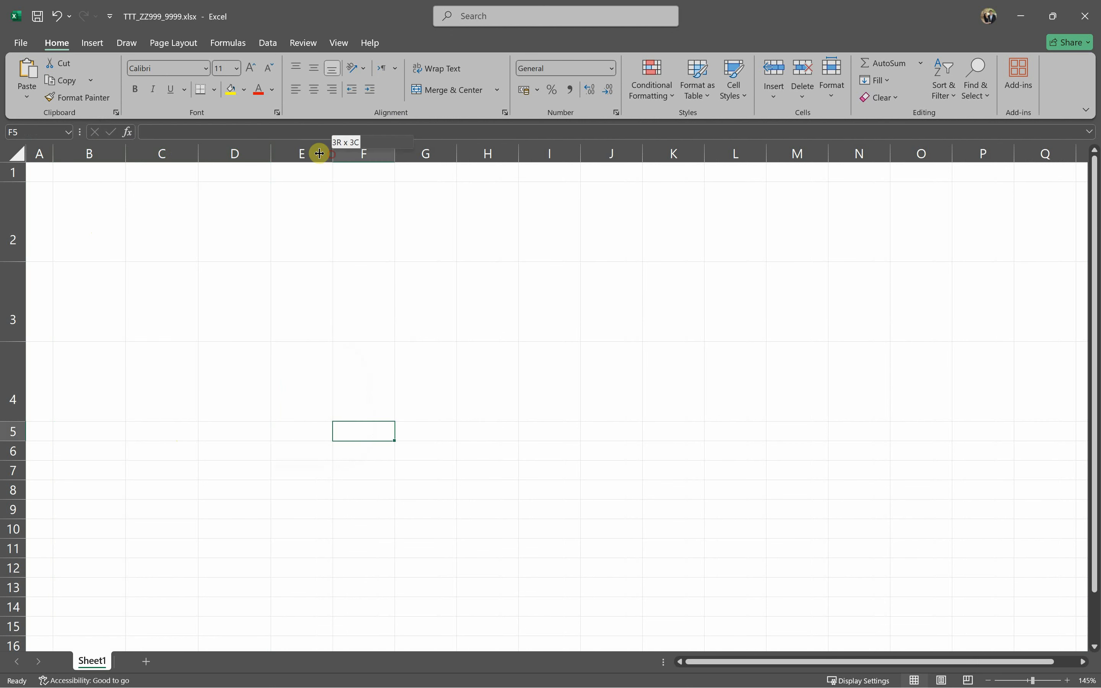
- Narrow column E so it is about as slim as column A, and make column A slightly narrower
left_click_drag(320, 153, 295, 153)
left_click(264, 486)
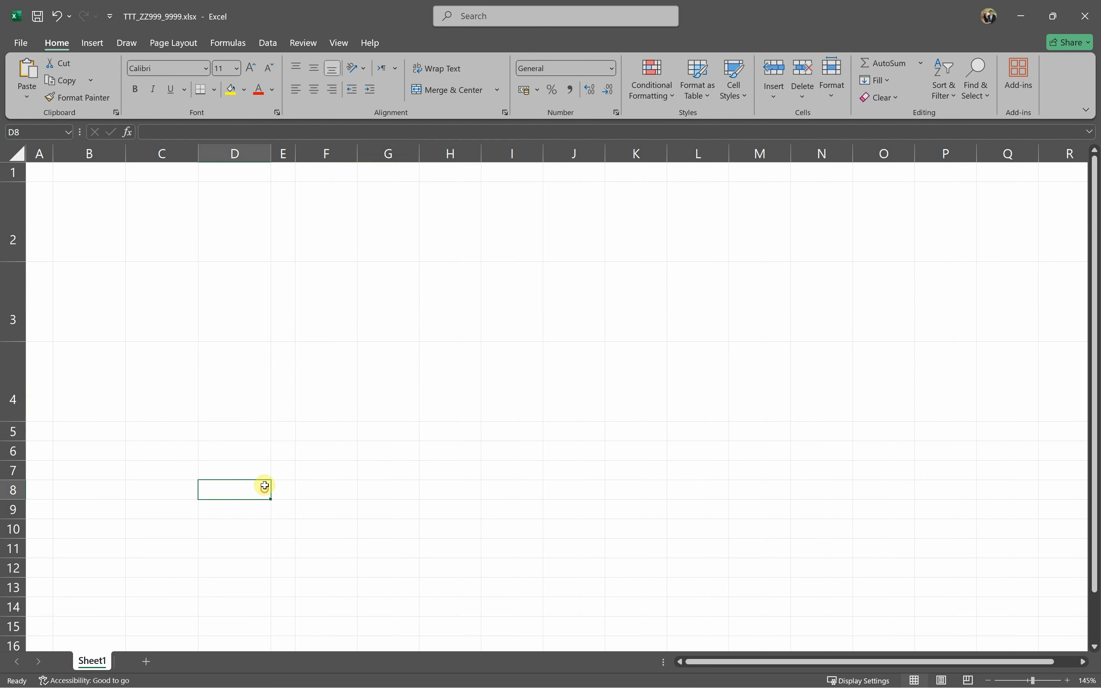
left_click(13, 430)
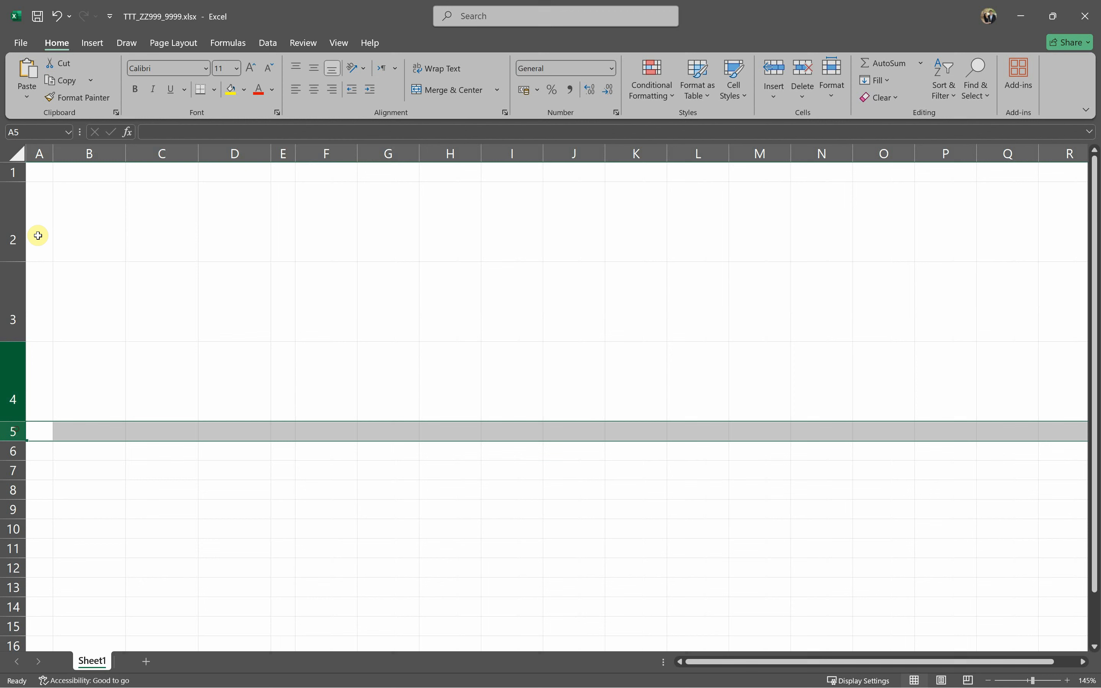
left_click(12, 172, "ctrl")
left_click(282, 153)
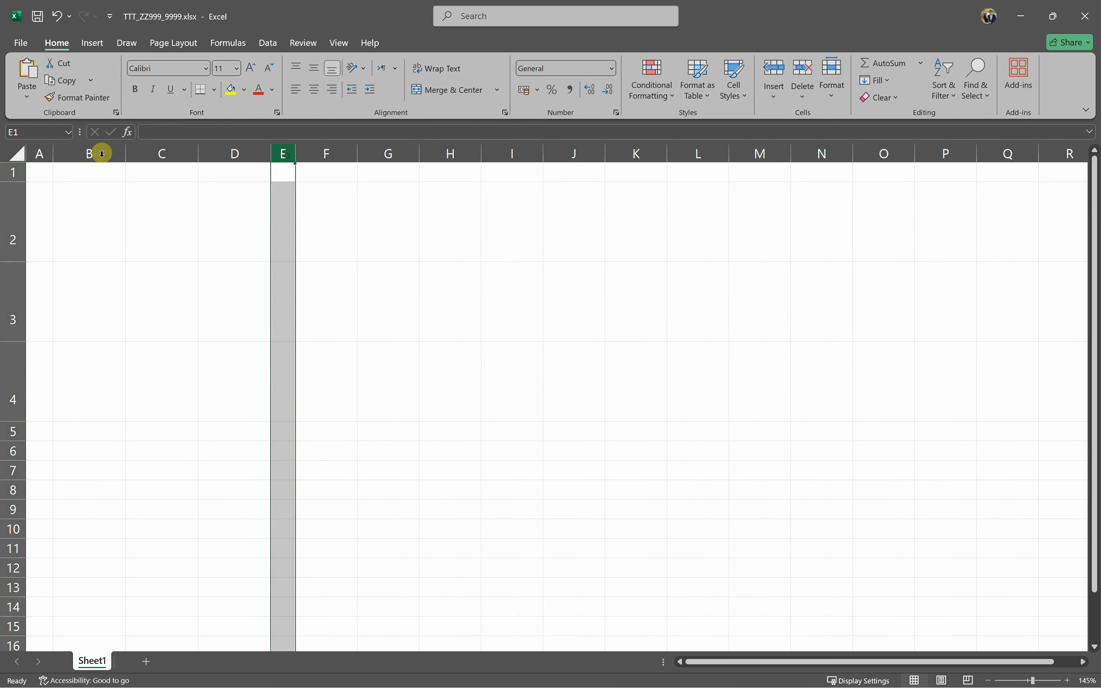
left_click(43, 153)
left_click_drag(51, 153, 50, 153)
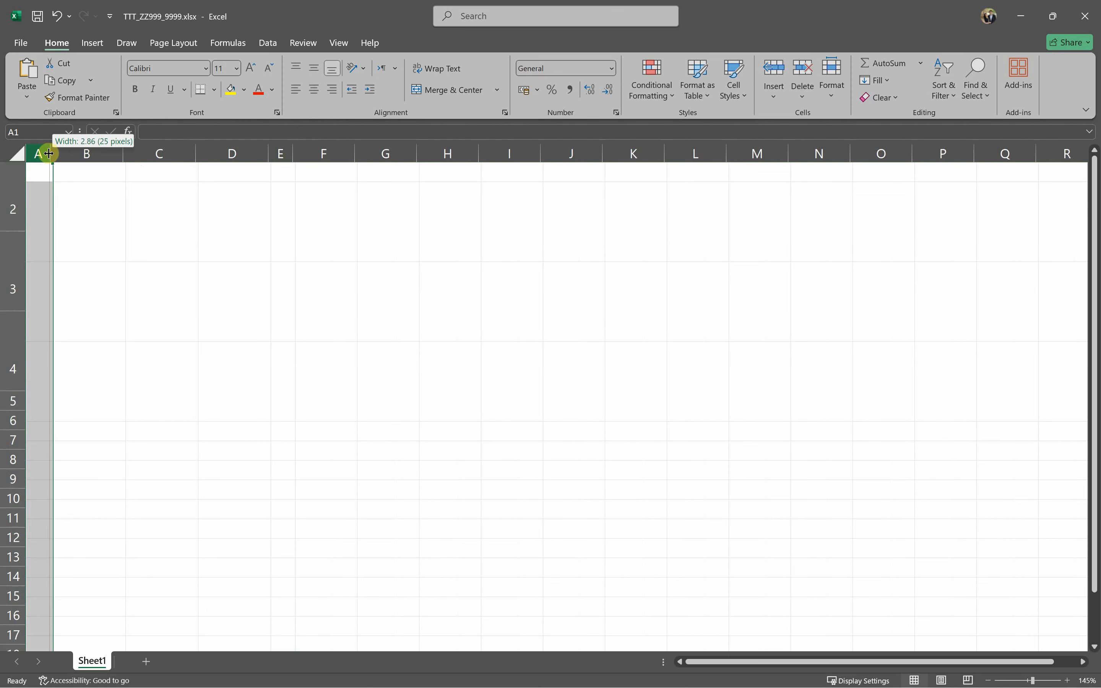
- Apply All Borders to cells B2 to D4
left_click_drag(69, 196, 225, 376)
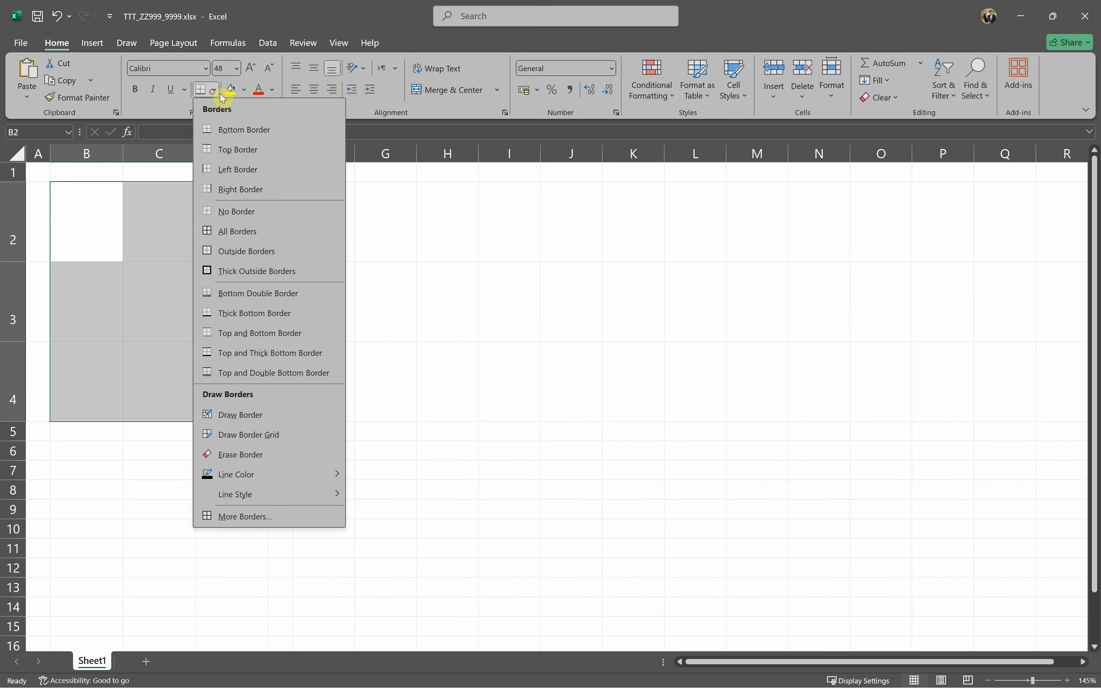
left_click(235, 229)
left_click(238, 295)
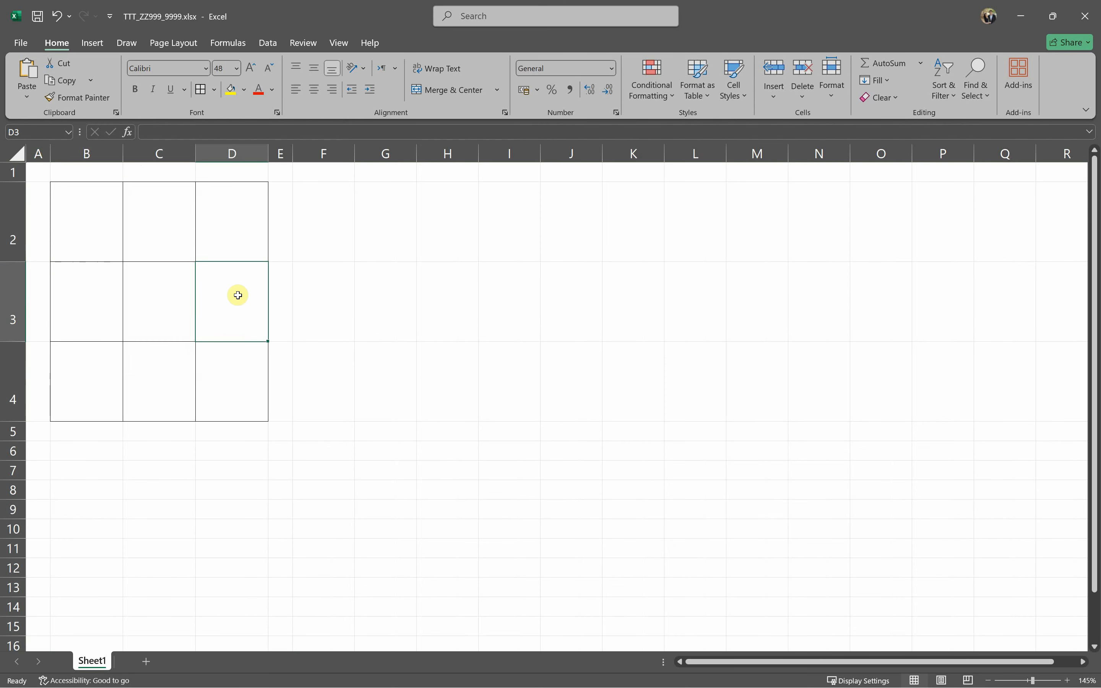
- Compare the grid with the picture in question 3 of the question paper, return to Excel and make cells B2 to D4 bold
key("alt+Tab")
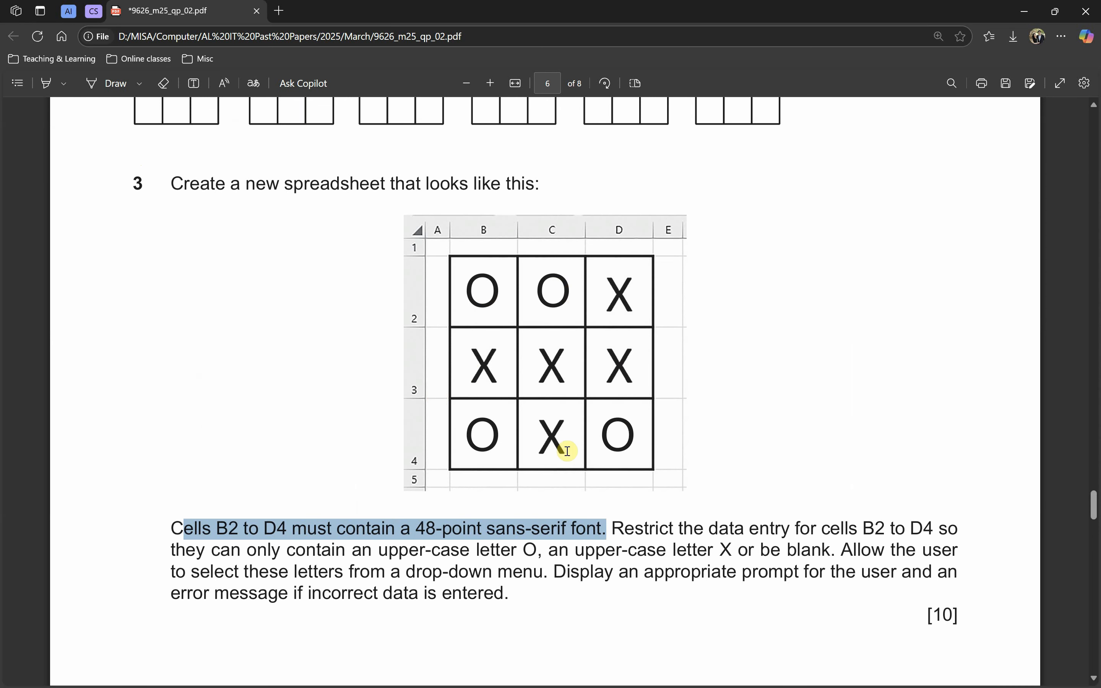
key("alt+Tab")
left_click_drag(84, 229, 226, 391)
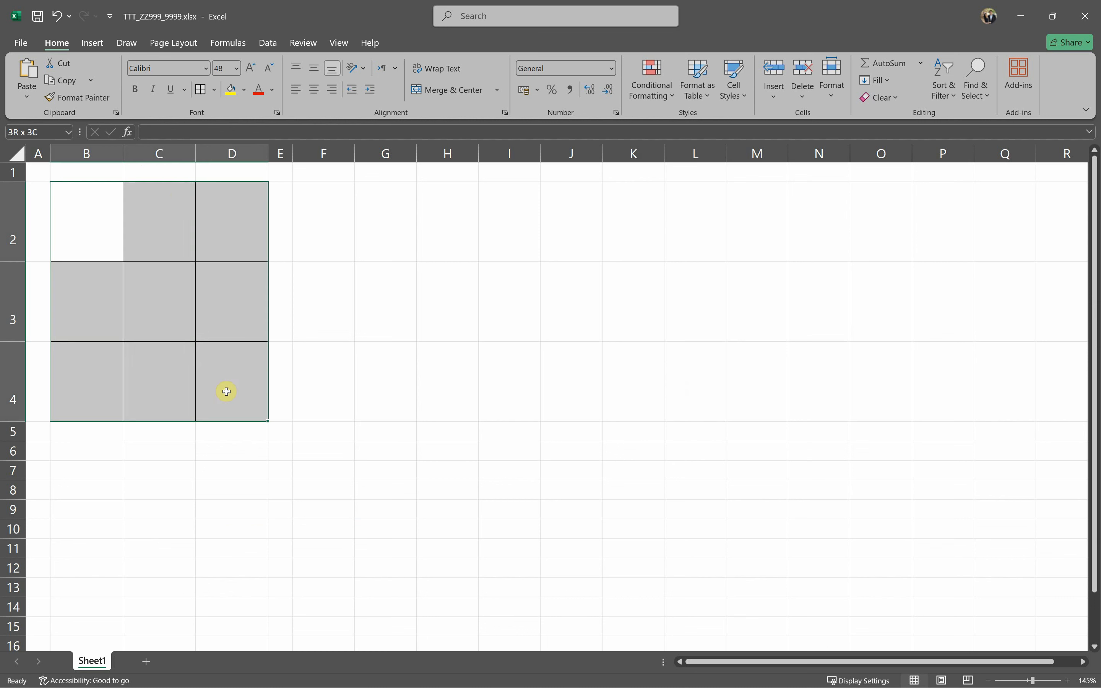
left_click(132, 93)
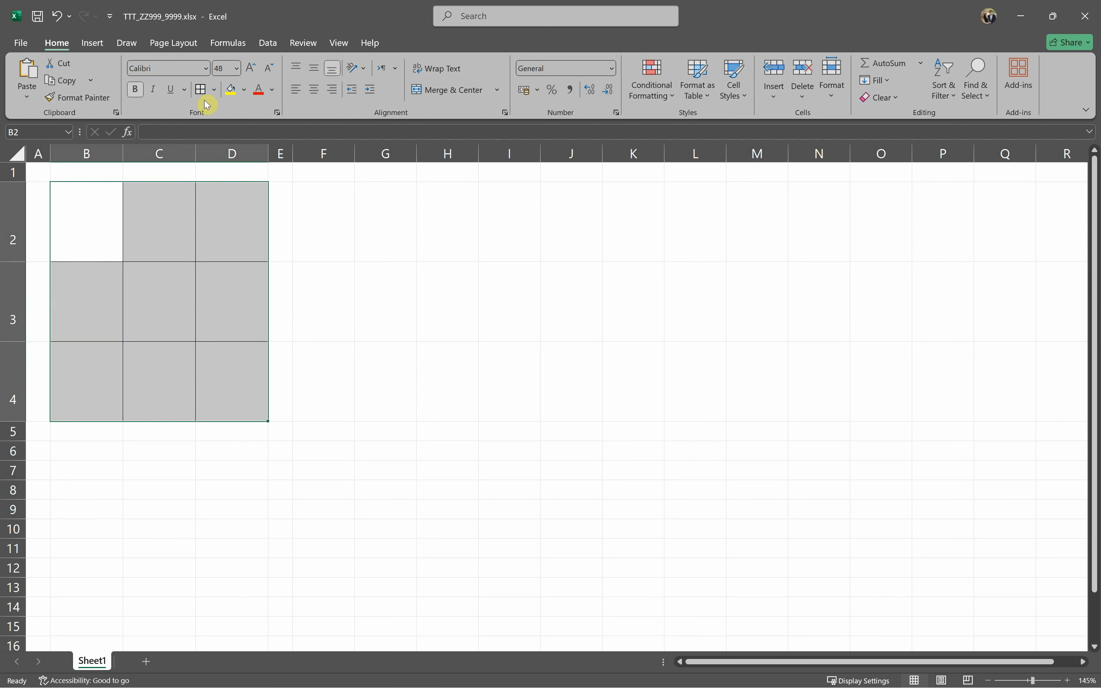
- Apply a thick line style to all outer and inside borders of cells B2 to D4 through the Format Cells border settings
left_click(213, 90)
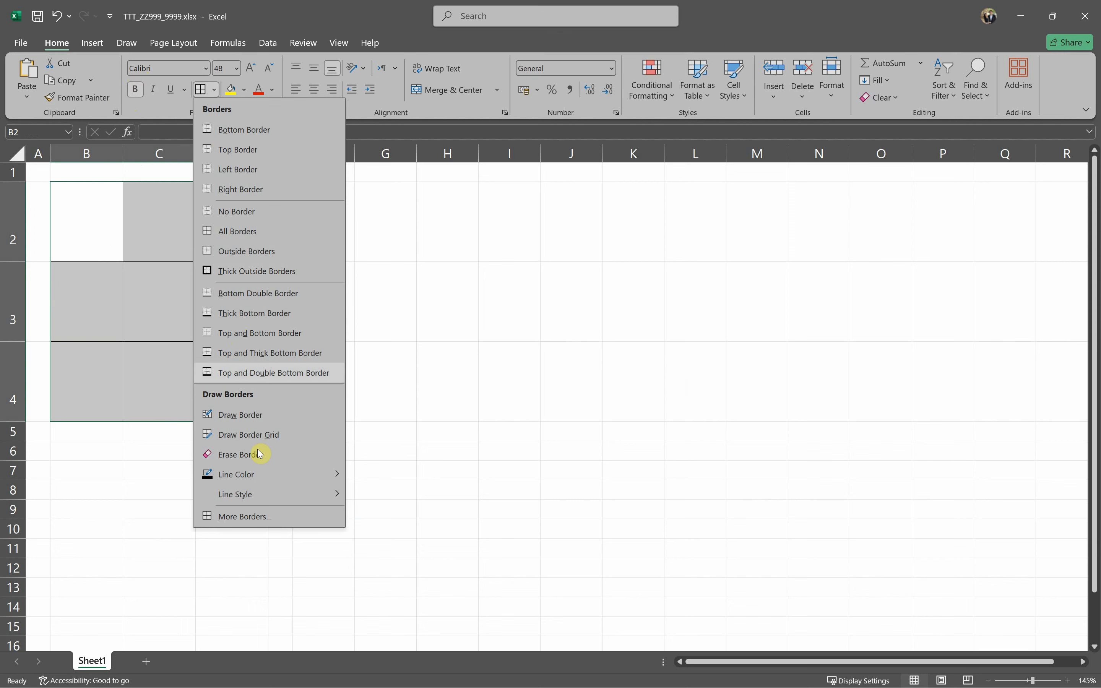
left_click(254, 517)
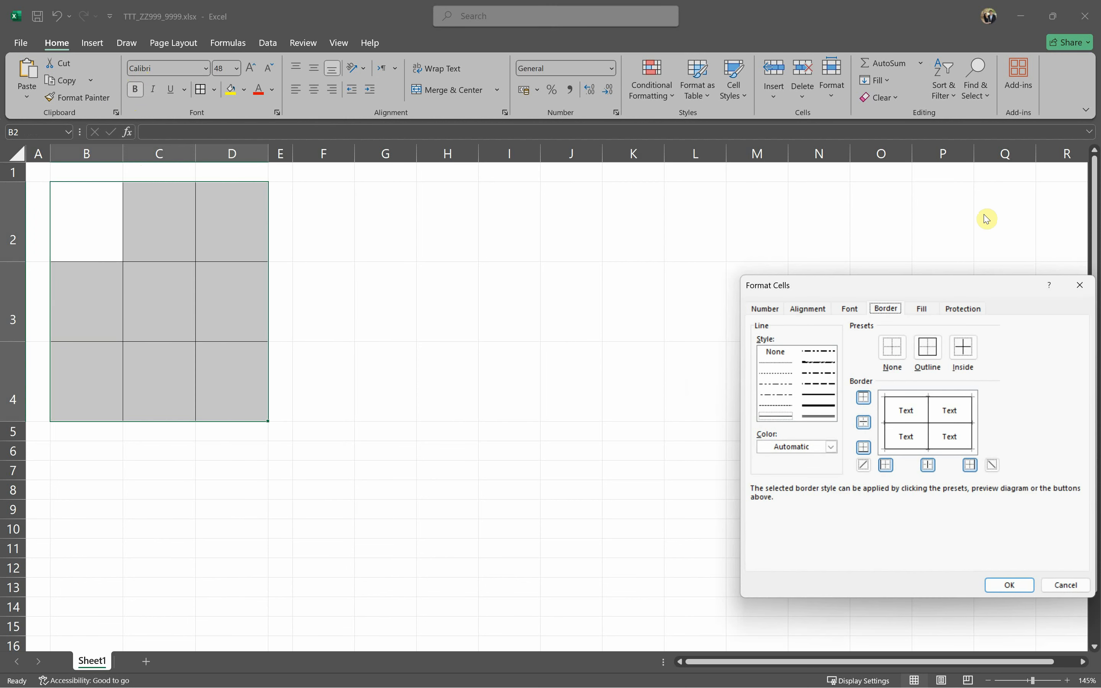
left_click_drag(894, 294, 567, 170)
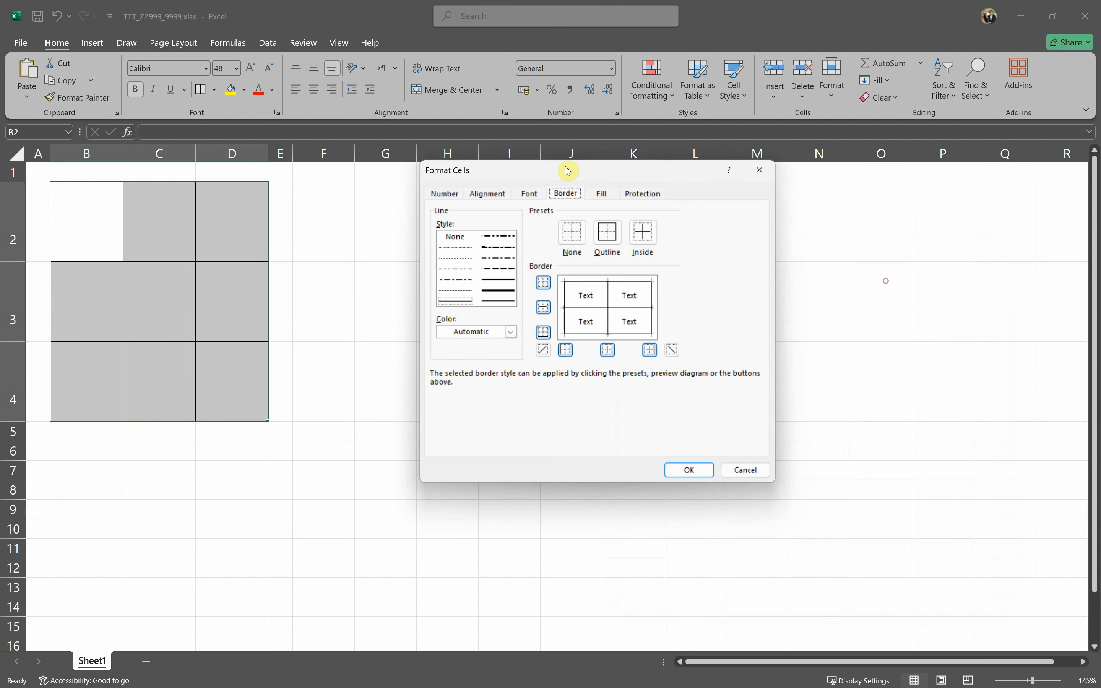
left_click(500, 292)
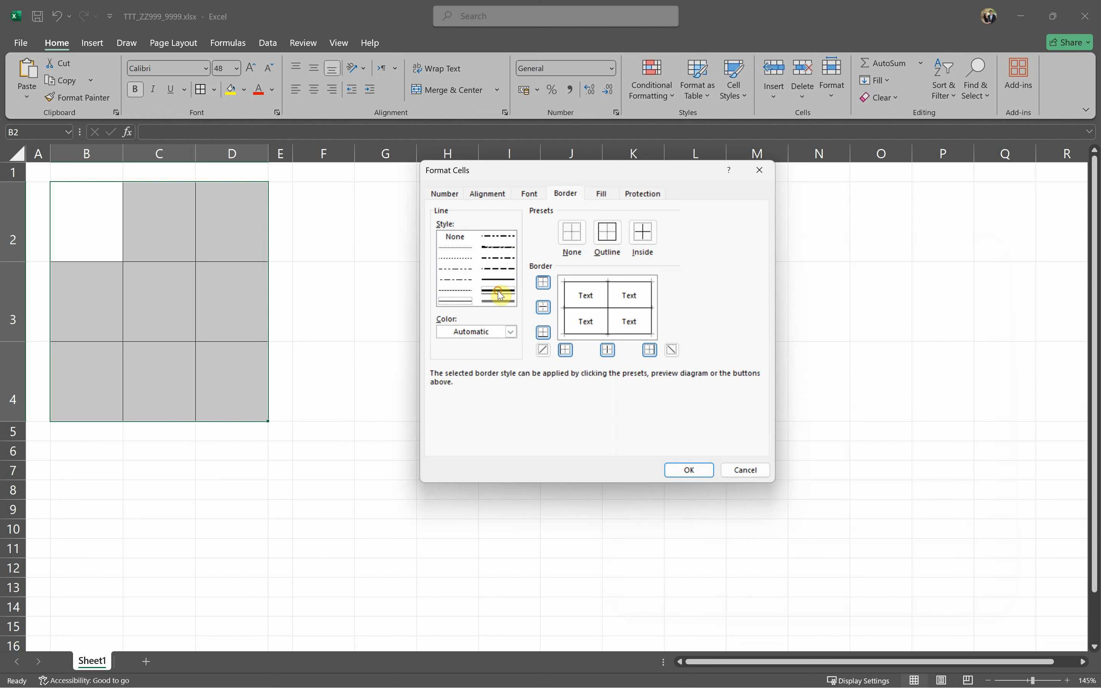
left_click(583, 283)
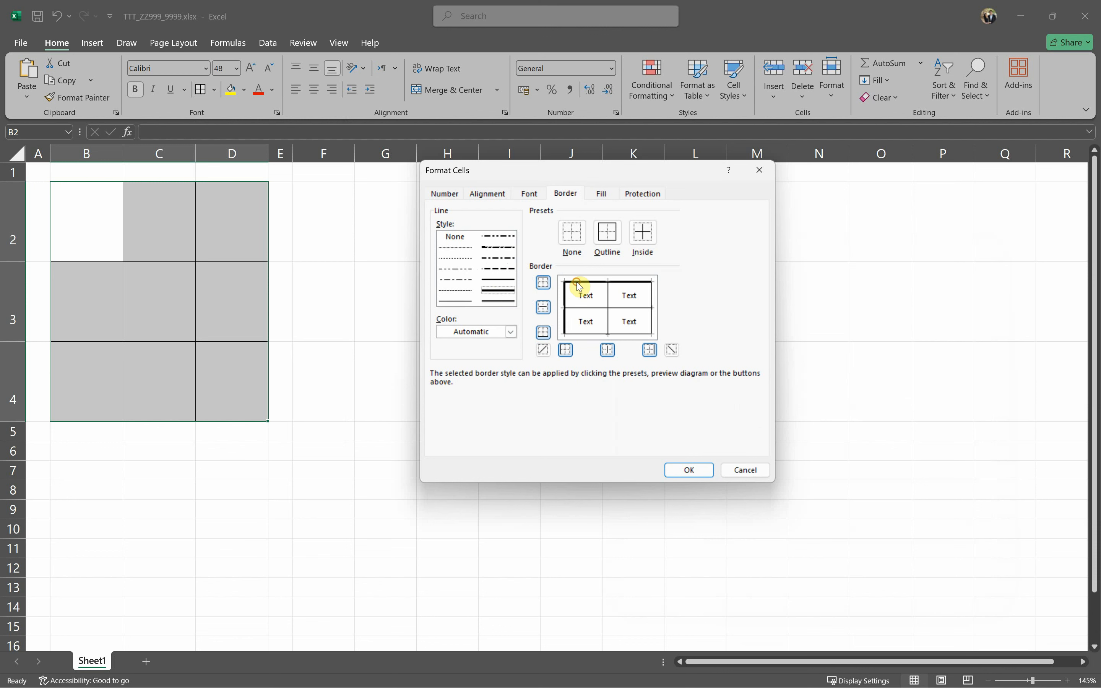
left_click(607, 292)
left_click(653, 308)
left_click(641, 335)
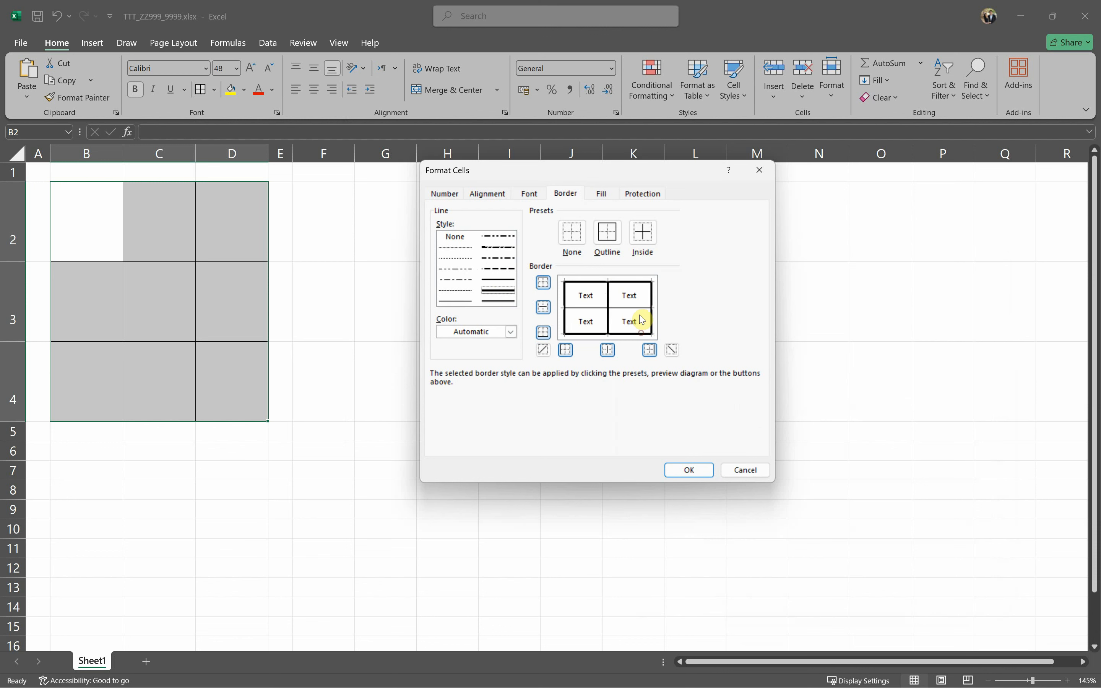
left_click(632, 309)
left_click(689, 469)
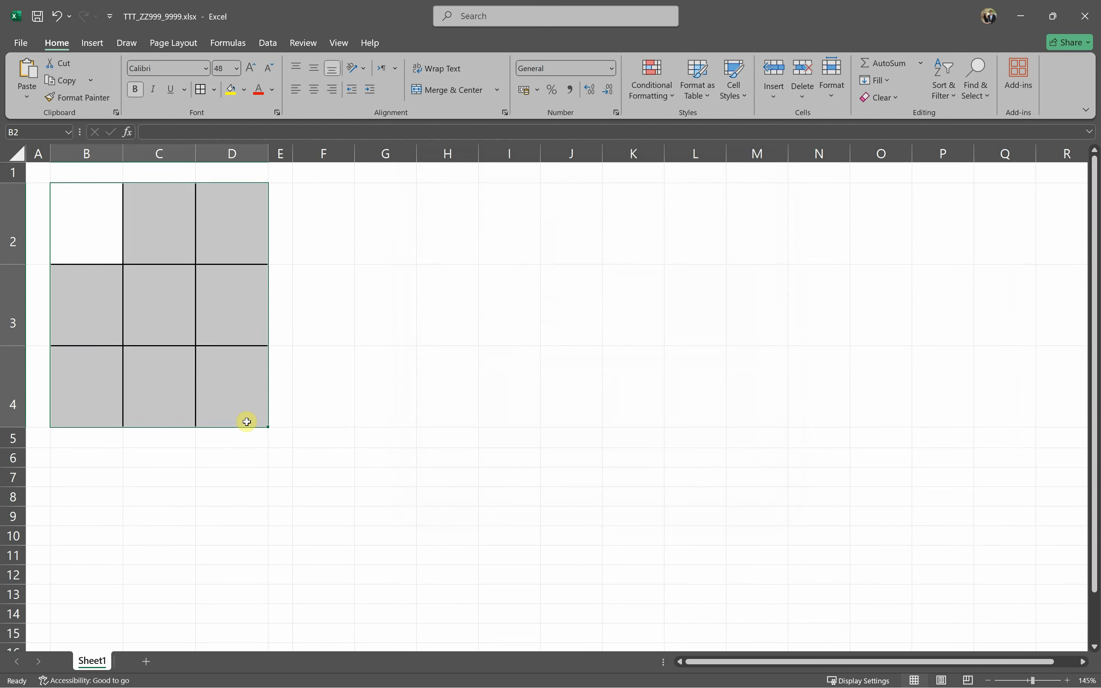
left_click(239, 412)
left_click(494, 551)
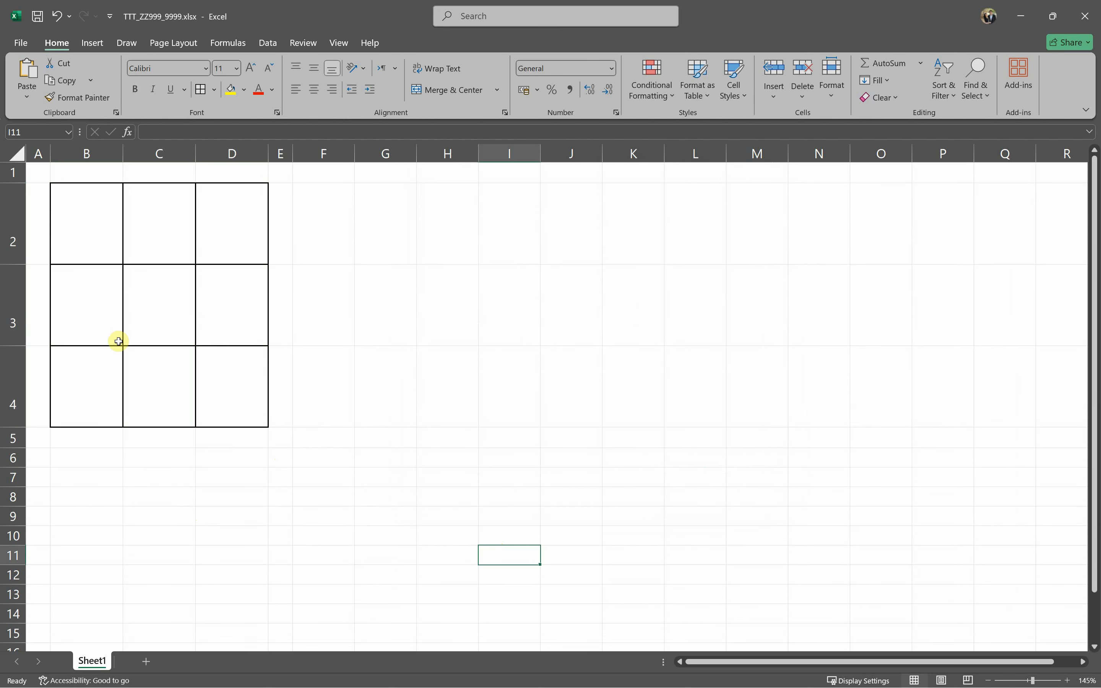
- Switch to the question paper and read the data entry restrictions for cells B2 to D4 in question 3
key("alt+Tab")
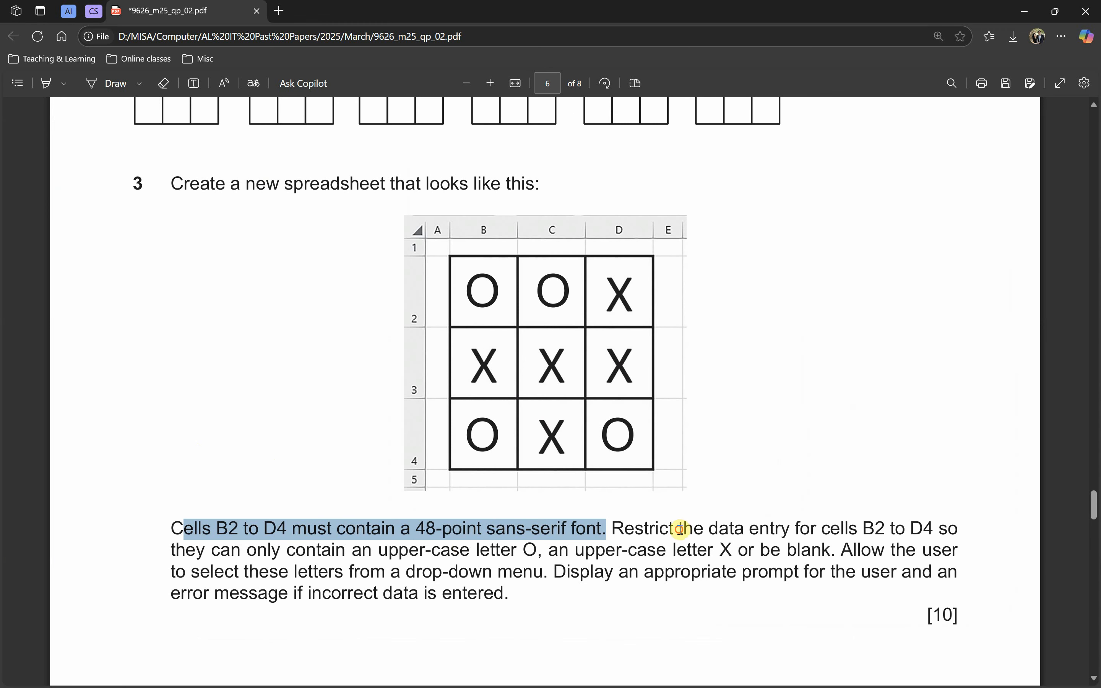
left_click_drag(626, 529, 895, 531)
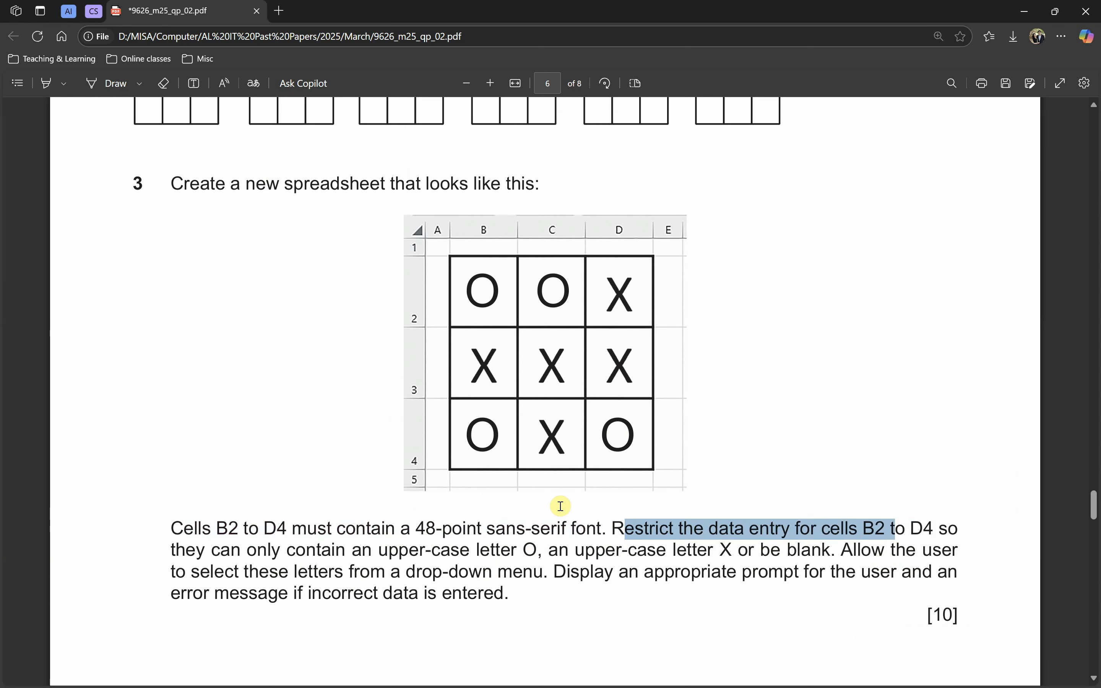
- Return to the Excel workbook and set the data validation of cells B2 to D4 to allow a List
key("alt+Tab")
left_click_drag(107, 238, 227, 375)
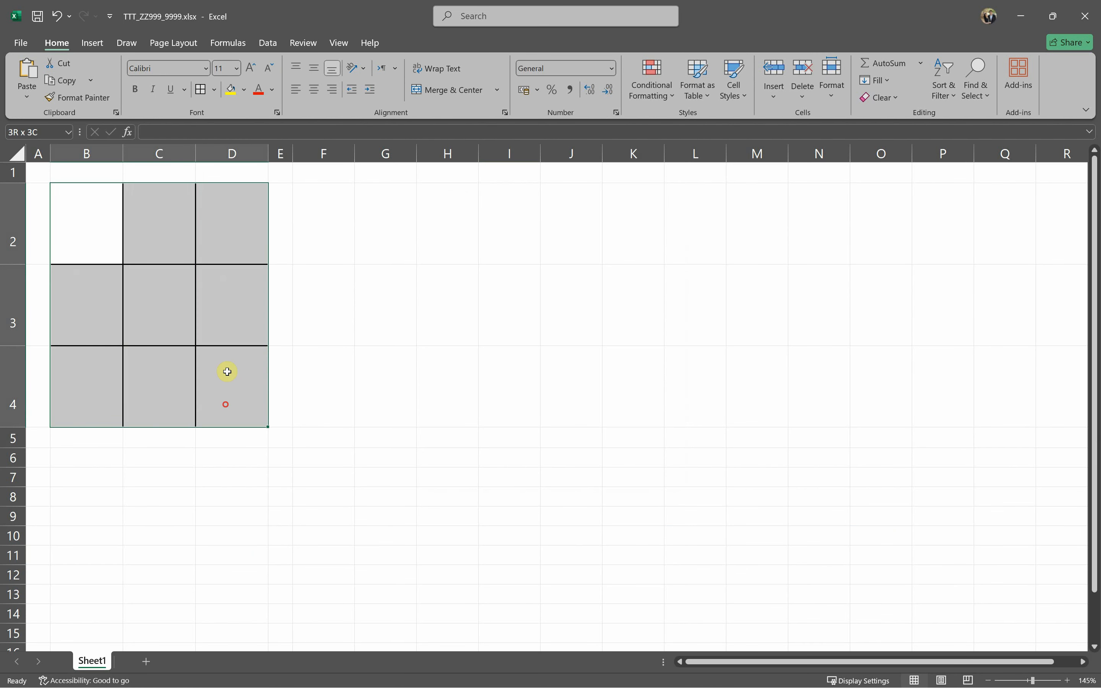
left_click(269, 43)
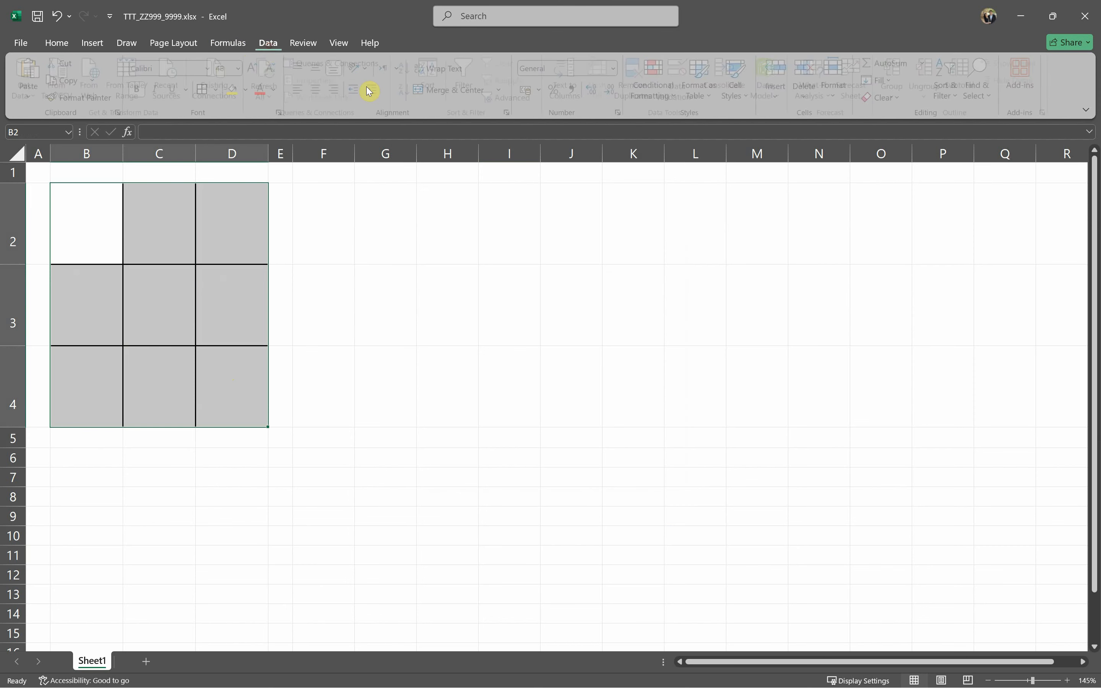
left_click(687, 84)
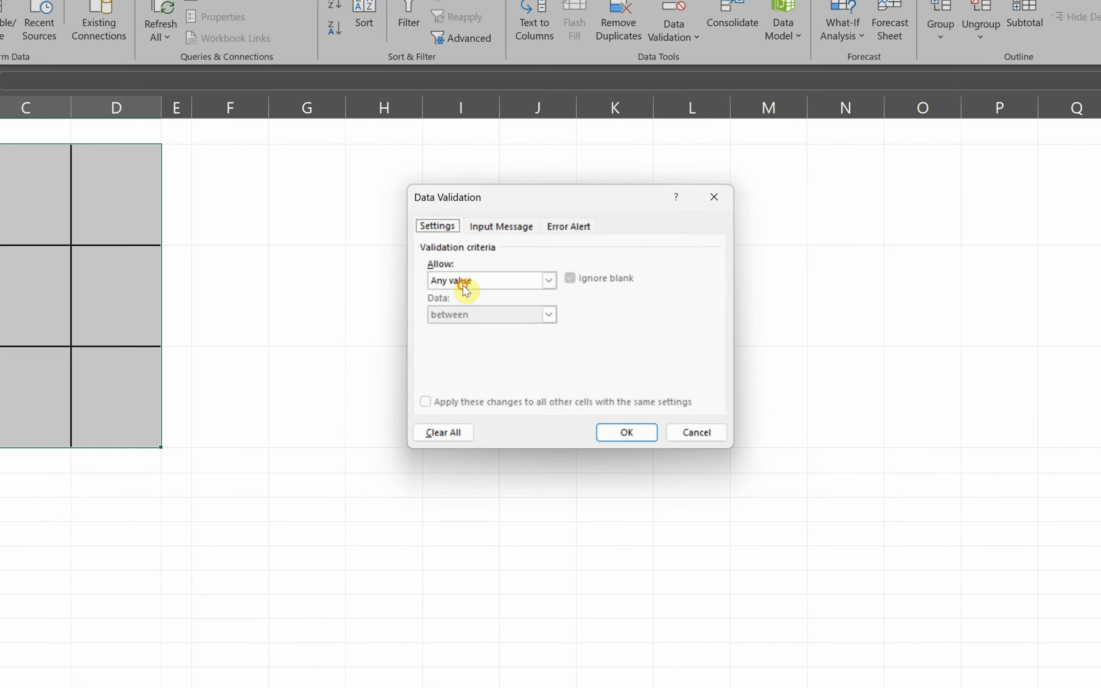
left_click(511, 297)
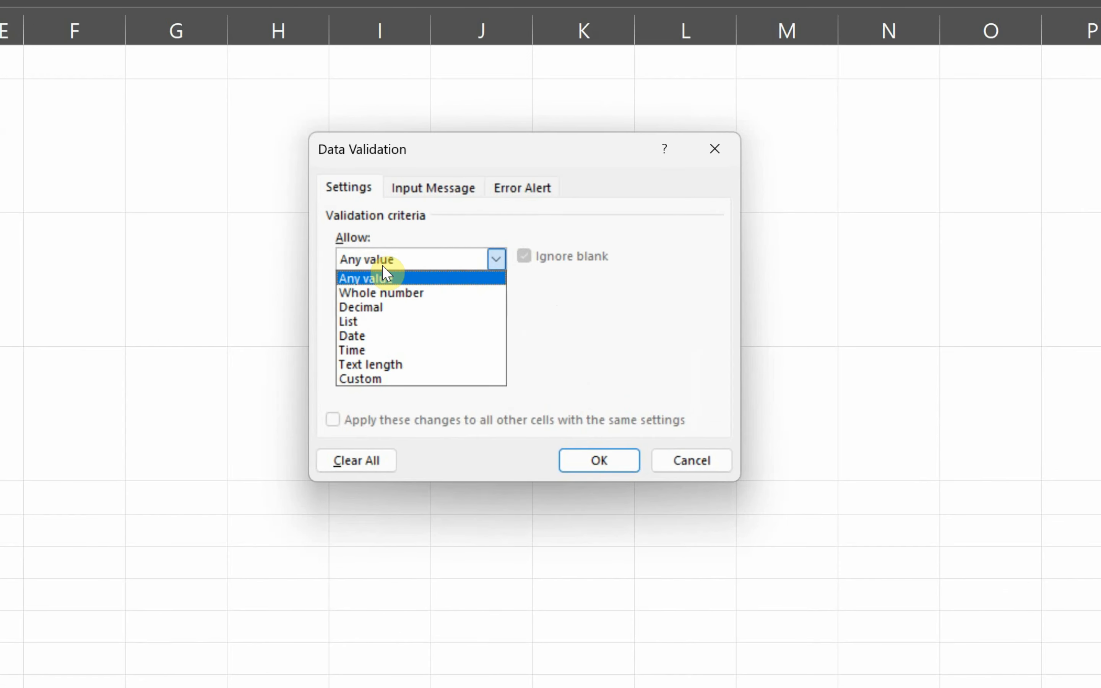
left_click(380, 321)
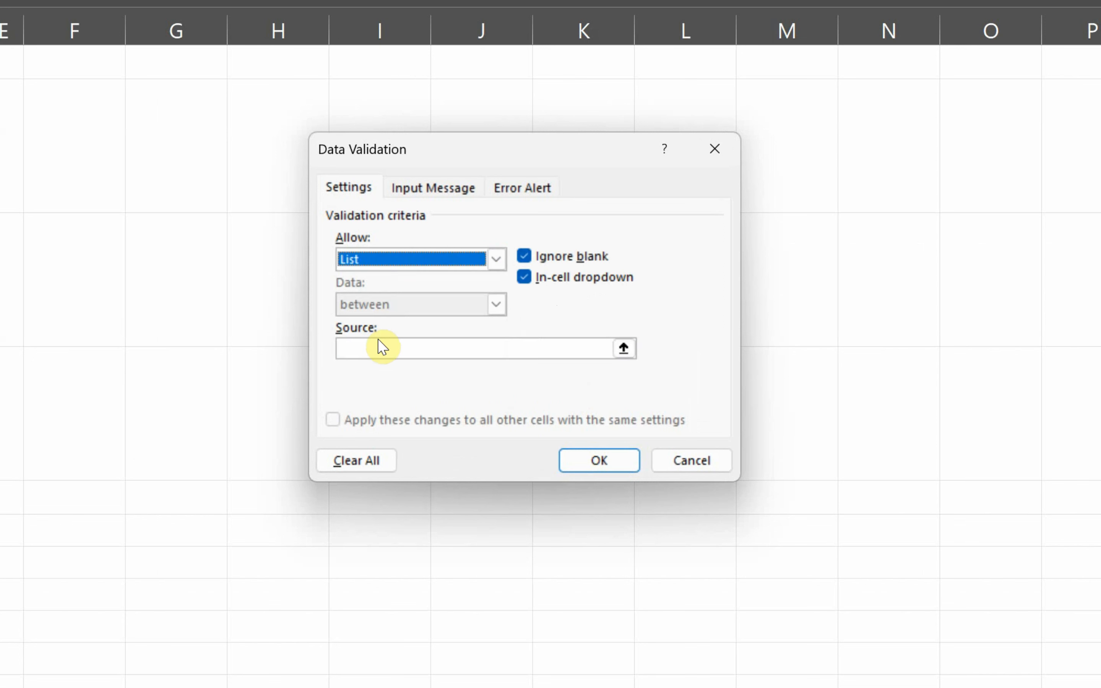
- Enter X,O as the source of the validation list and apply it to cells B2 to D4
left_click(378, 349)
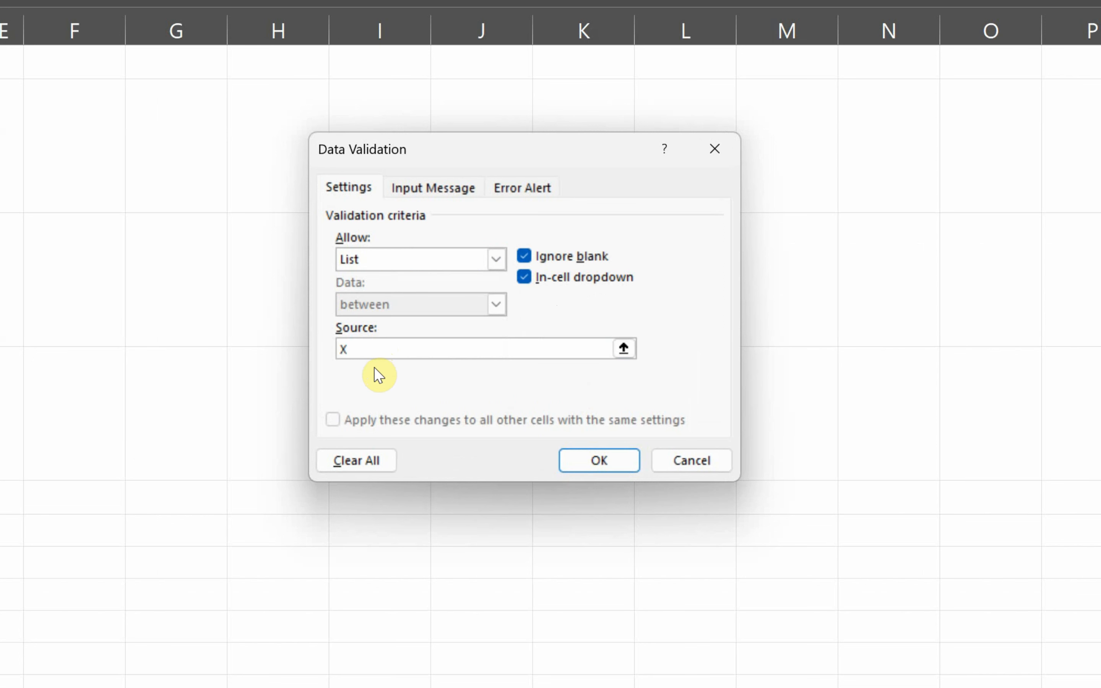
type("X,O")
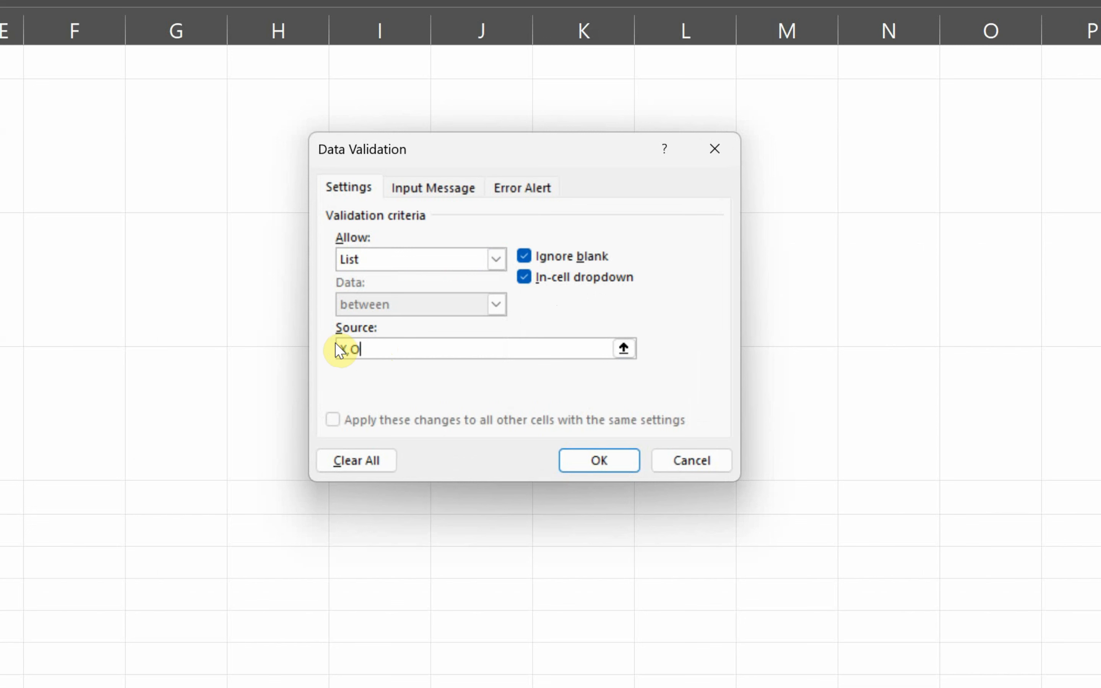
left_click(350, 349)
left_click_drag(359, 351, 354, 348)
key("Left")
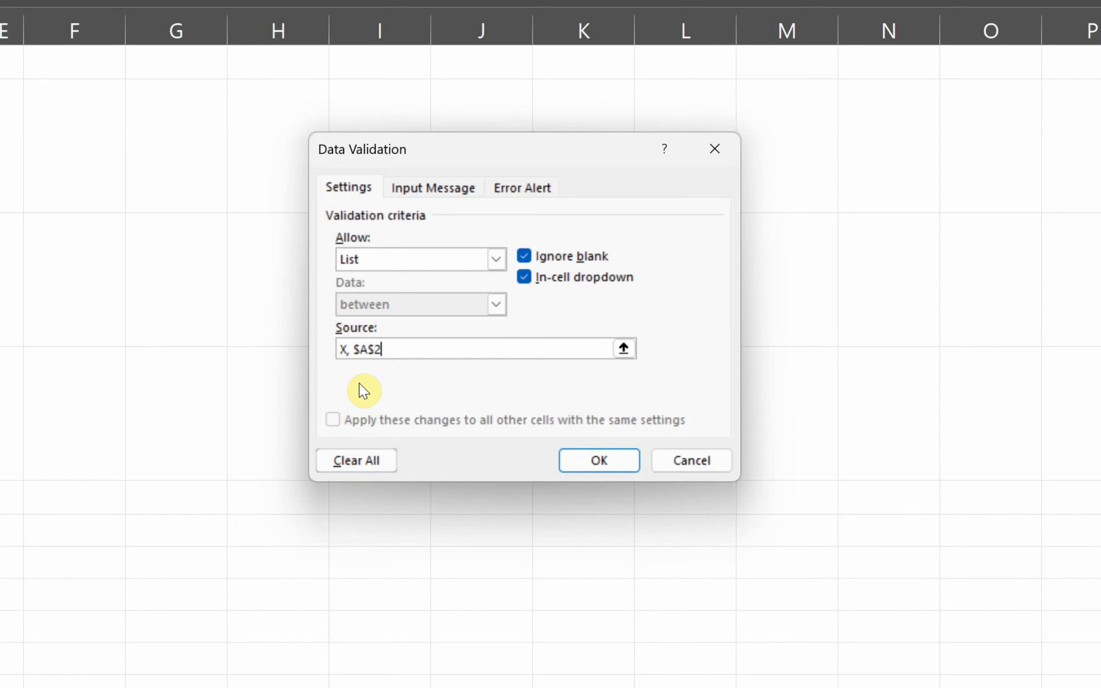
key("BackSpace")
key("BackSpace")
key("BackSpace")
key("BackSpace")
key("BackSpace")
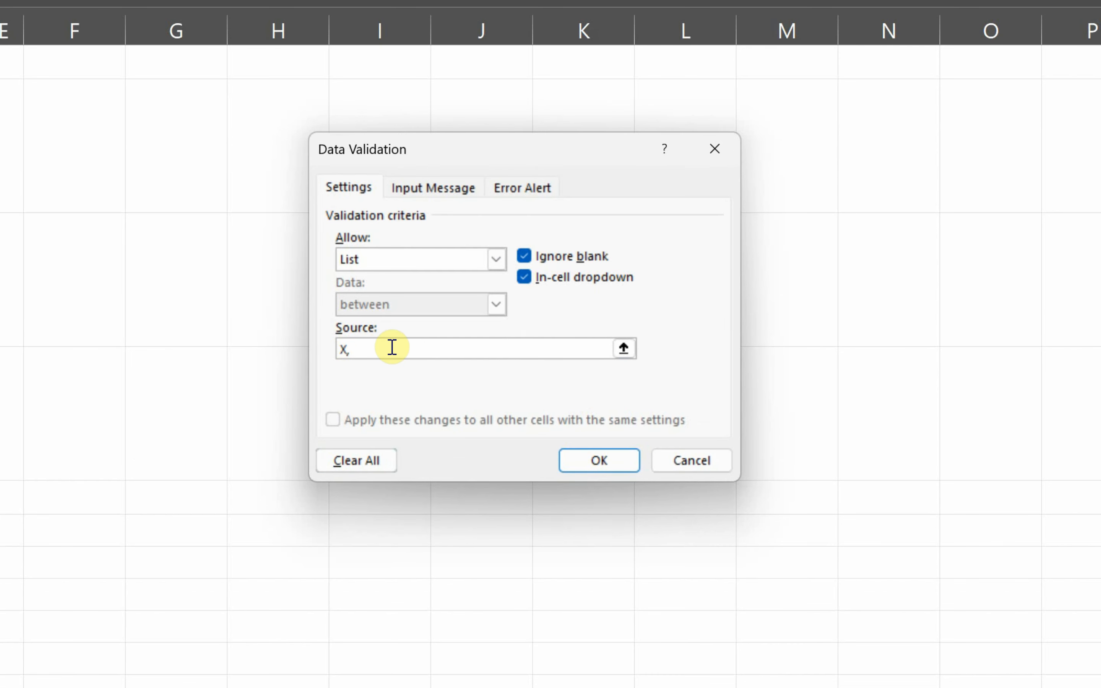
type("O")
left_click(594, 461)
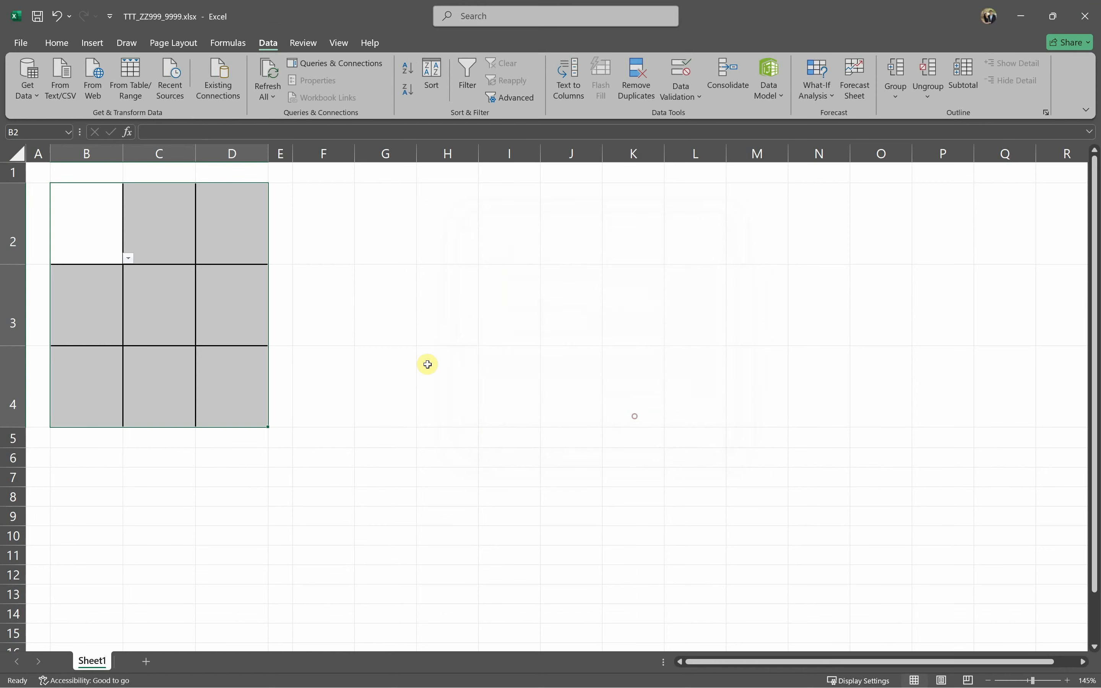
- Review the data validation settings of cells B2 to D4 without changing them
left_click(319, 327)
left_click_drag(214, 236, 117, 369)
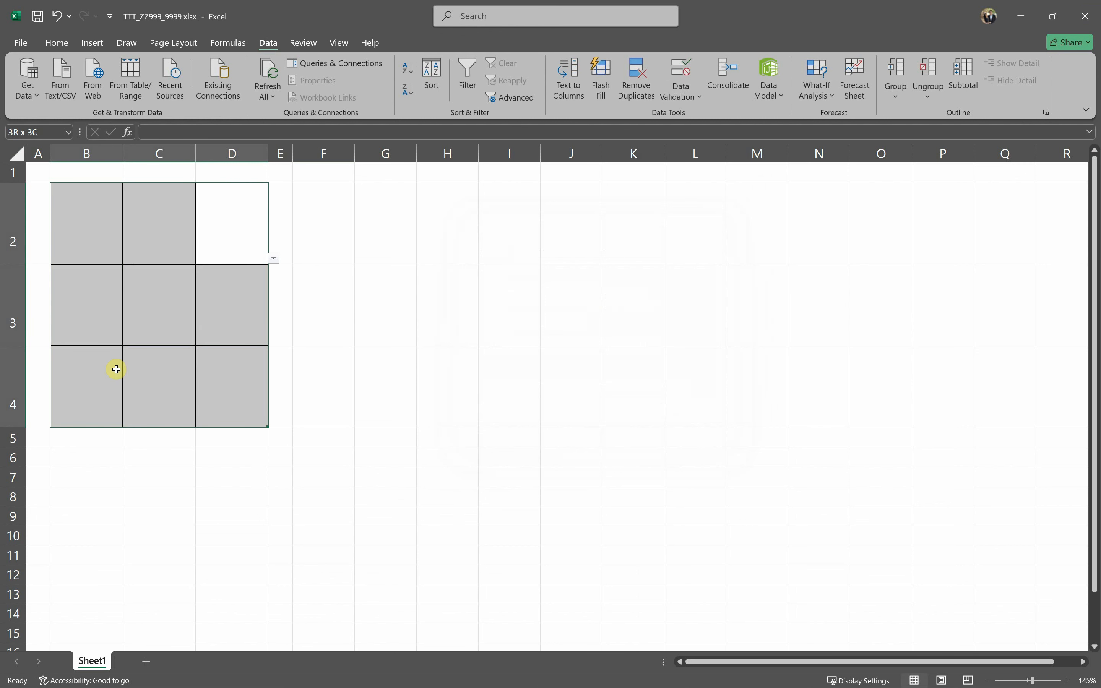
left_click(686, 76)
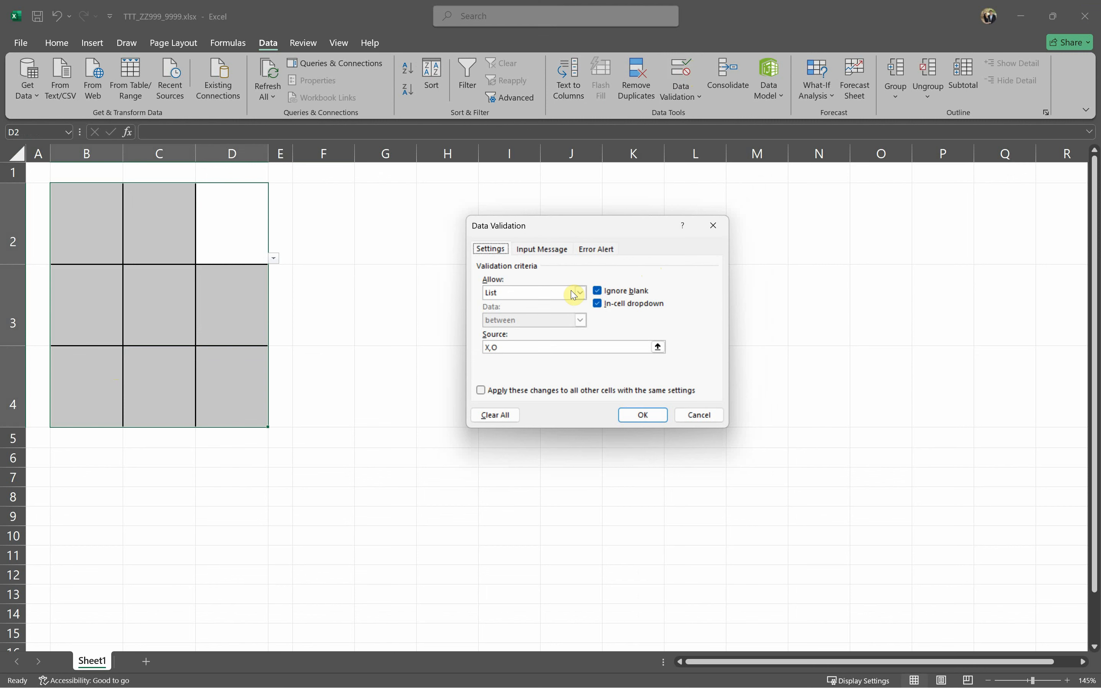
left_click(705, 414)
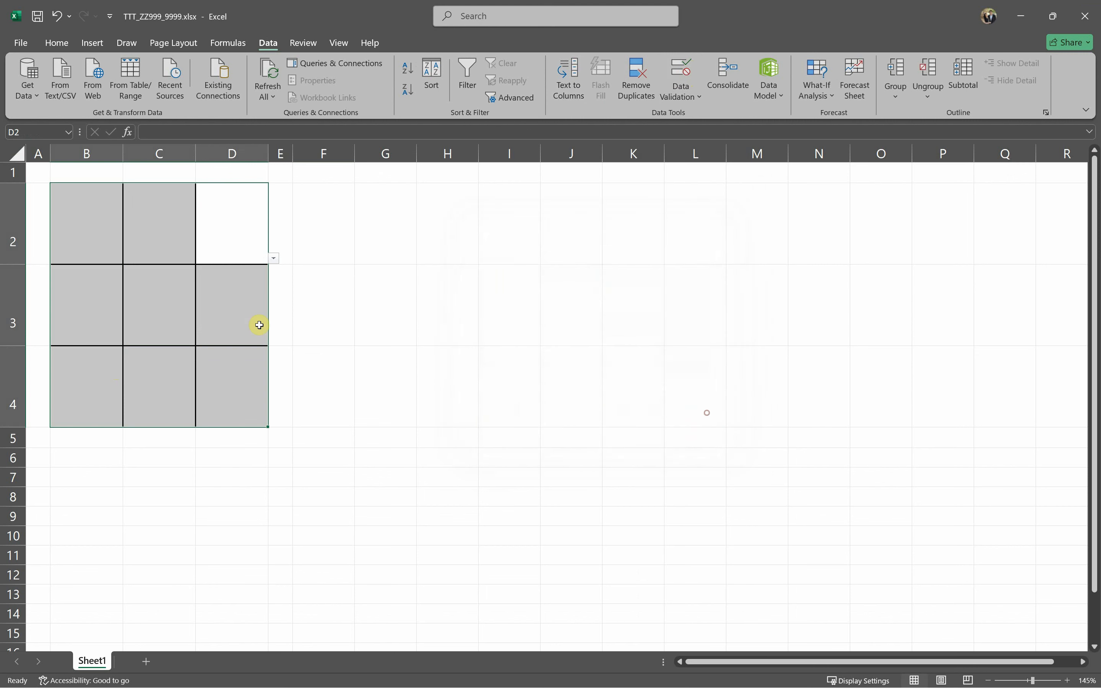
- Enter an upper-case X in cell D3 as a test of the restricted data entry
left_click(228, 310)
type("X")
left_click(363, 326)
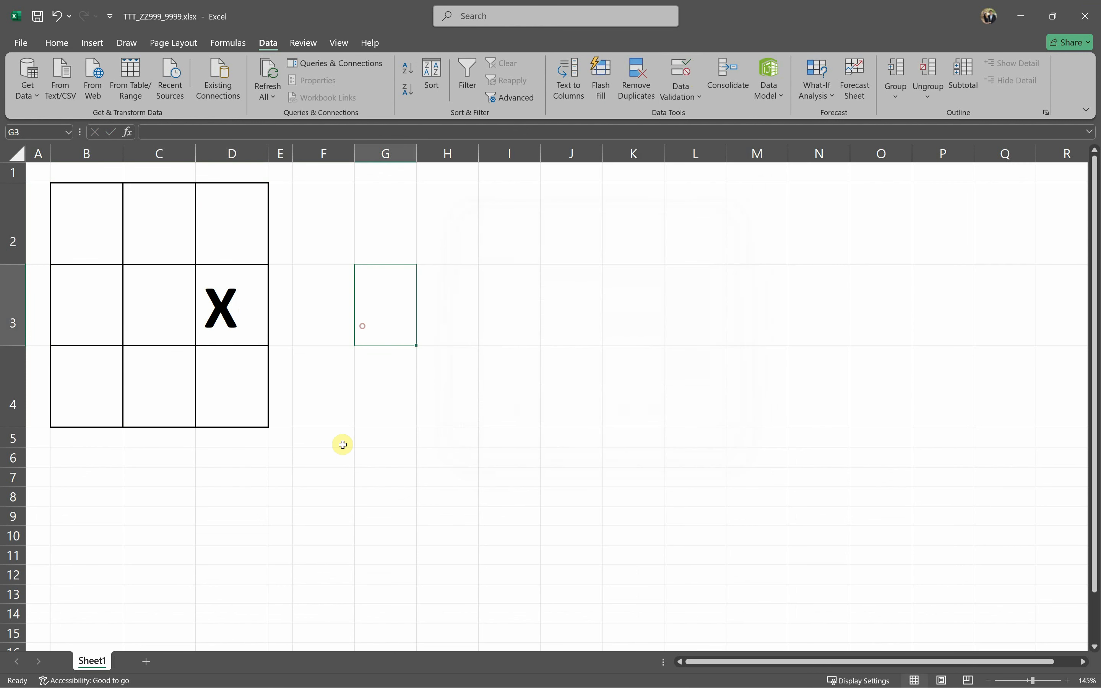
- Centre the contents of cells B2 to D4 horizontally and align them to the middle vertically
left_click_drag(262, 399, 248, 327)
left_click_drag(211, 211, 86, 398)
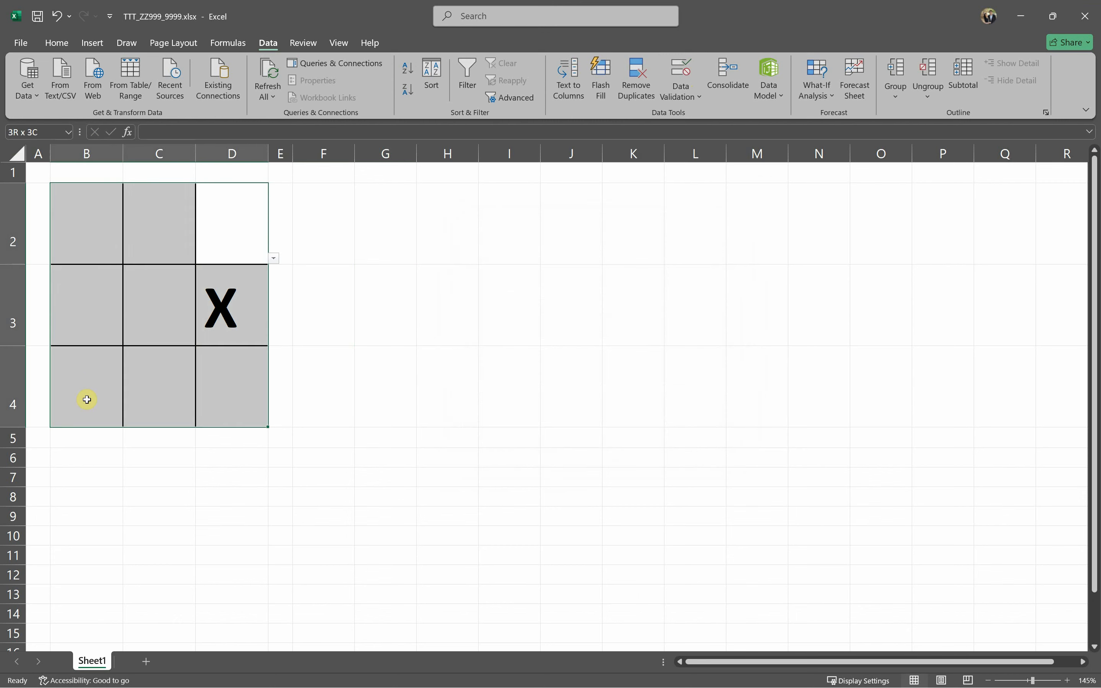
left_click(57, 42)
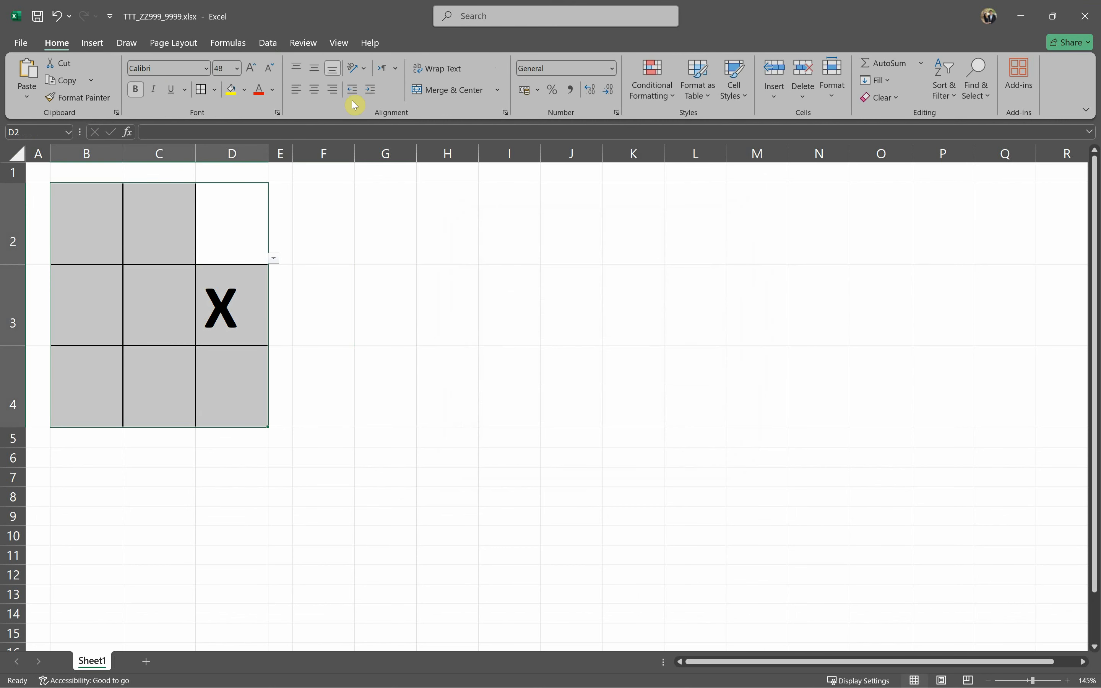
left_click(314, 89)
left_click(351, 316)
left_click(210, 335)
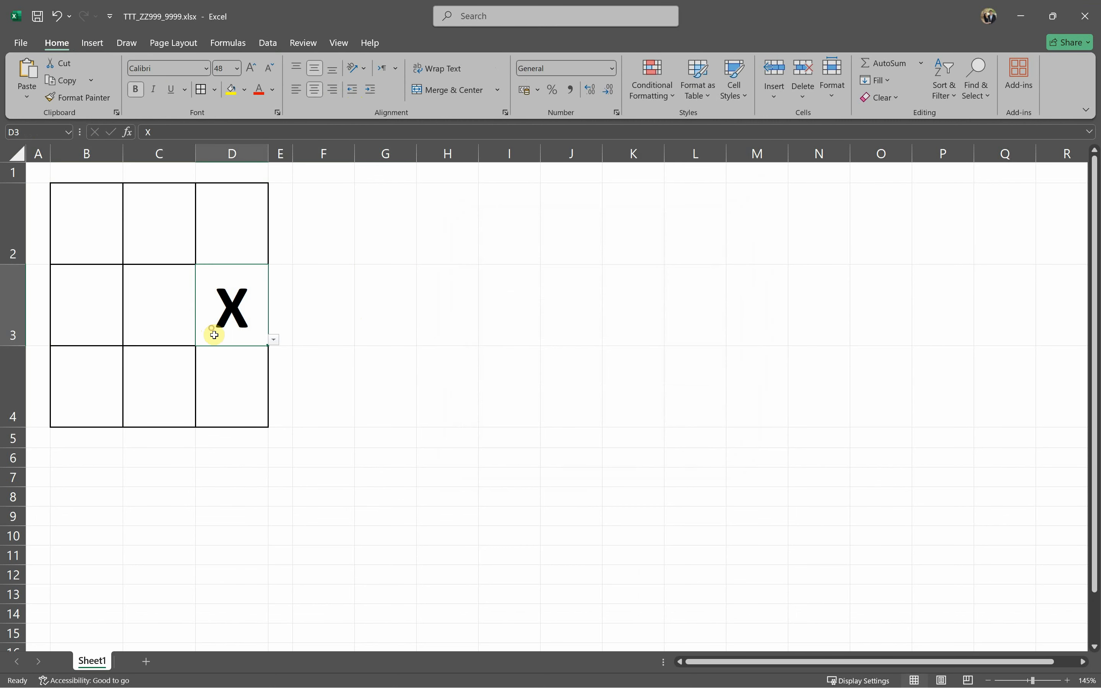
- Compare the letters with the picture in the question paper and remove the bold formatting from cells B2 to D4
key("alt+Tab")
key("alt+Tab")
left_click_drag(228, 238, 101, 368)
key("ctrl+b")
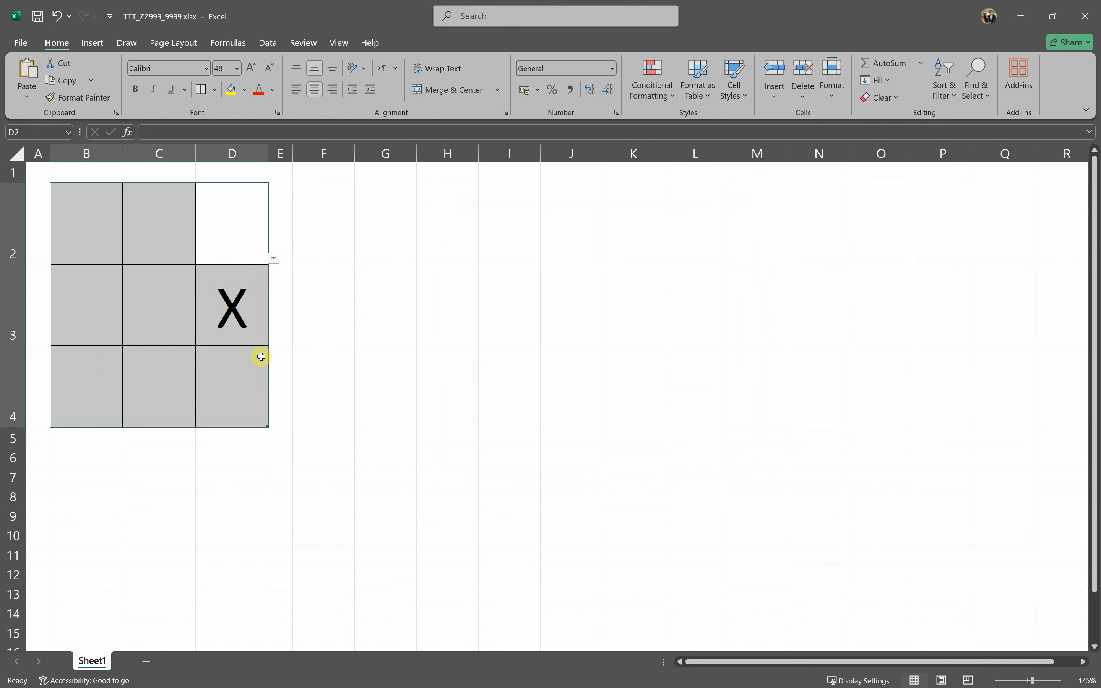
key("alt+Tab")
key("alt+Tab")
- Test the validation by entering a lower-case x in D2 and a lower-case o in D4, cancelling each entry
left_click(246, 251)
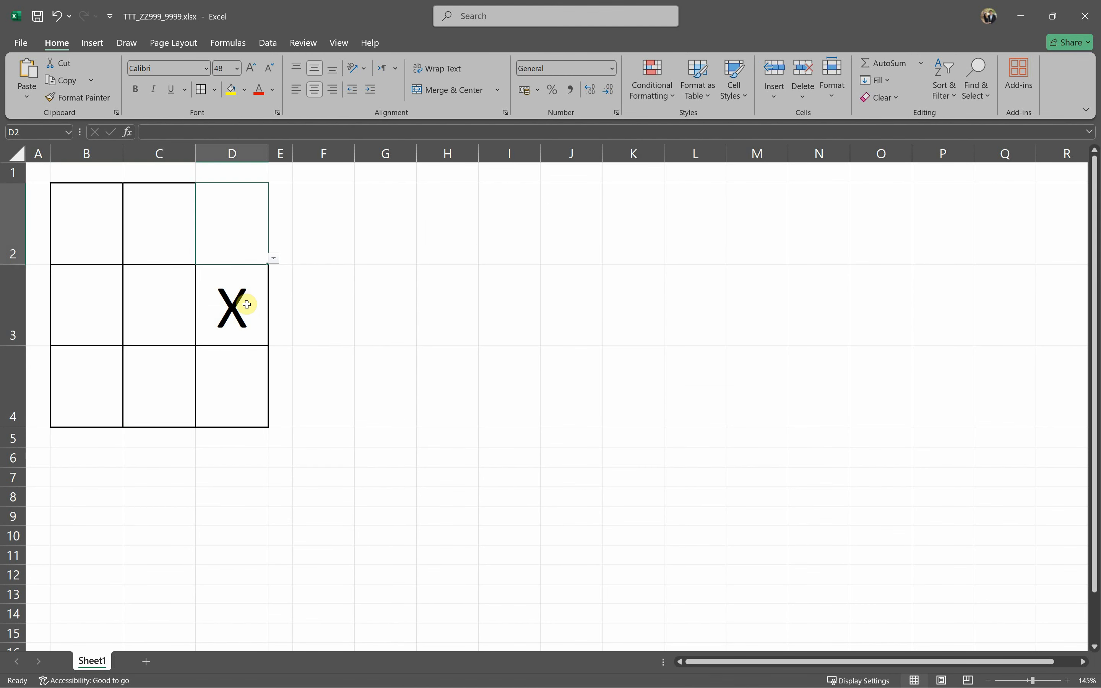
type("x")
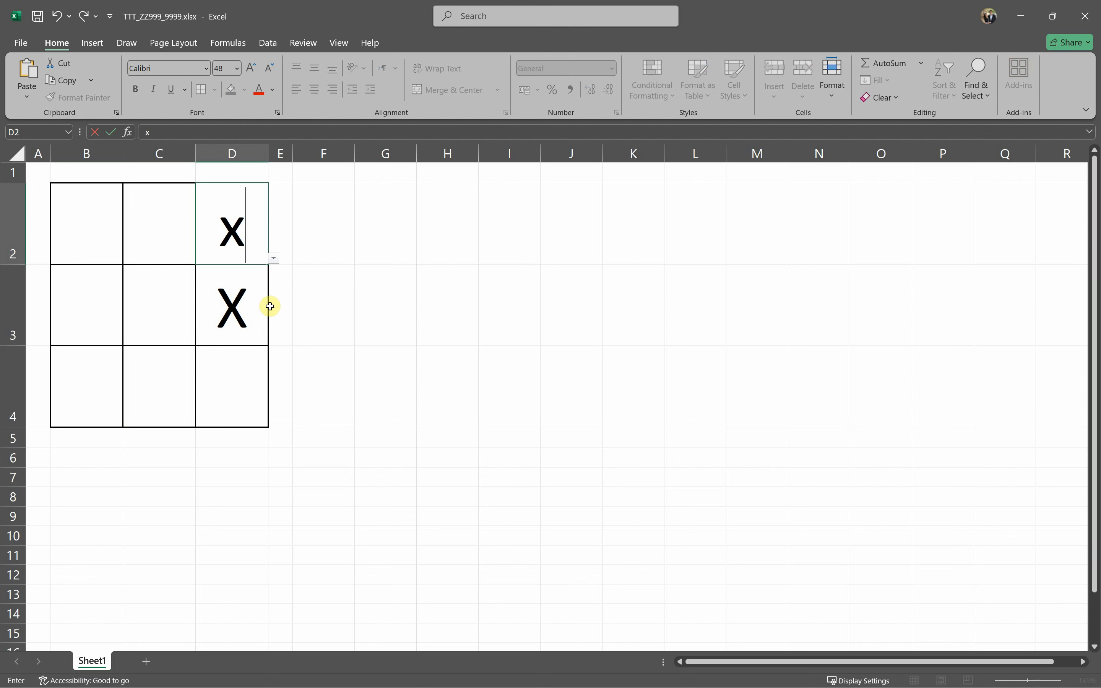
key("Return")
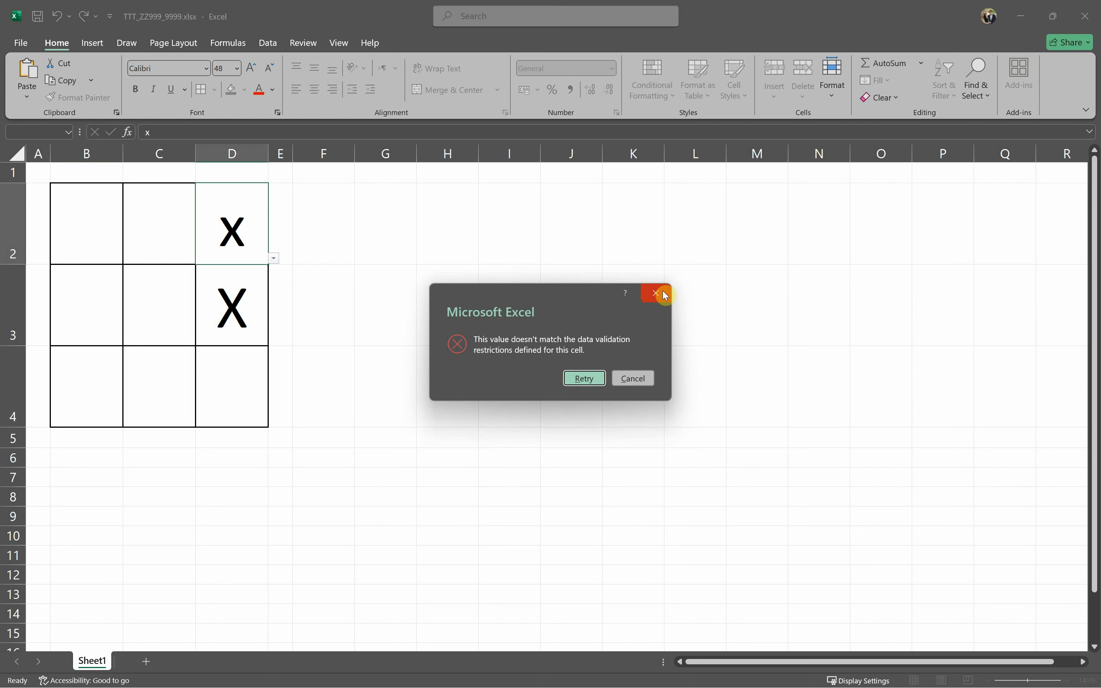
left_click(655, 293)
left_click(217, 368)
key("Return")
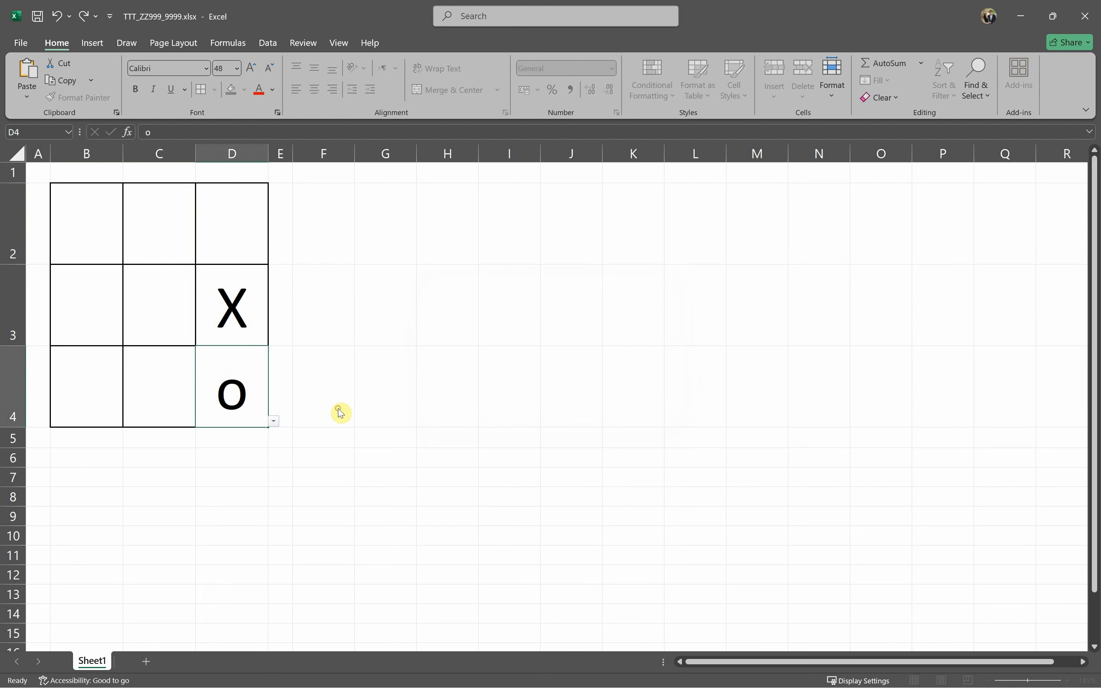
left_click(620, 382)
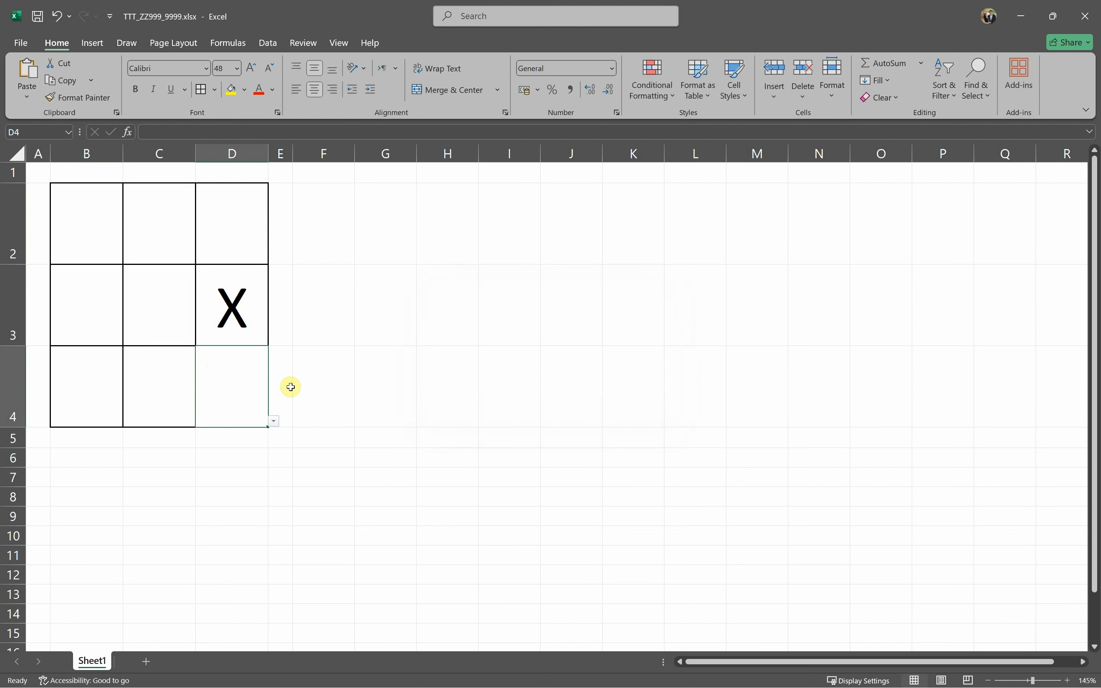
- Enter an upper-case O in cell D4 as a test and clear the test entries from cells D2 to D4
double_click(242, 386)
type("O")
left_click(329, 386)
left_click_drag(229, 232, 221, 412)
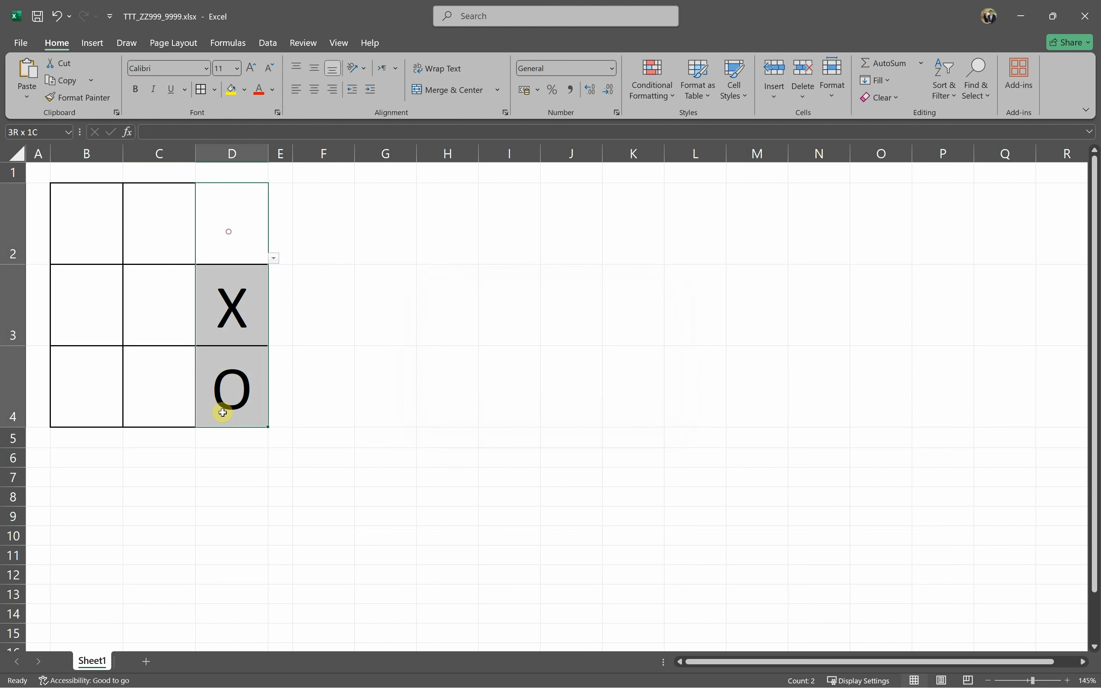
key("Delete")
left_click(225, 456)
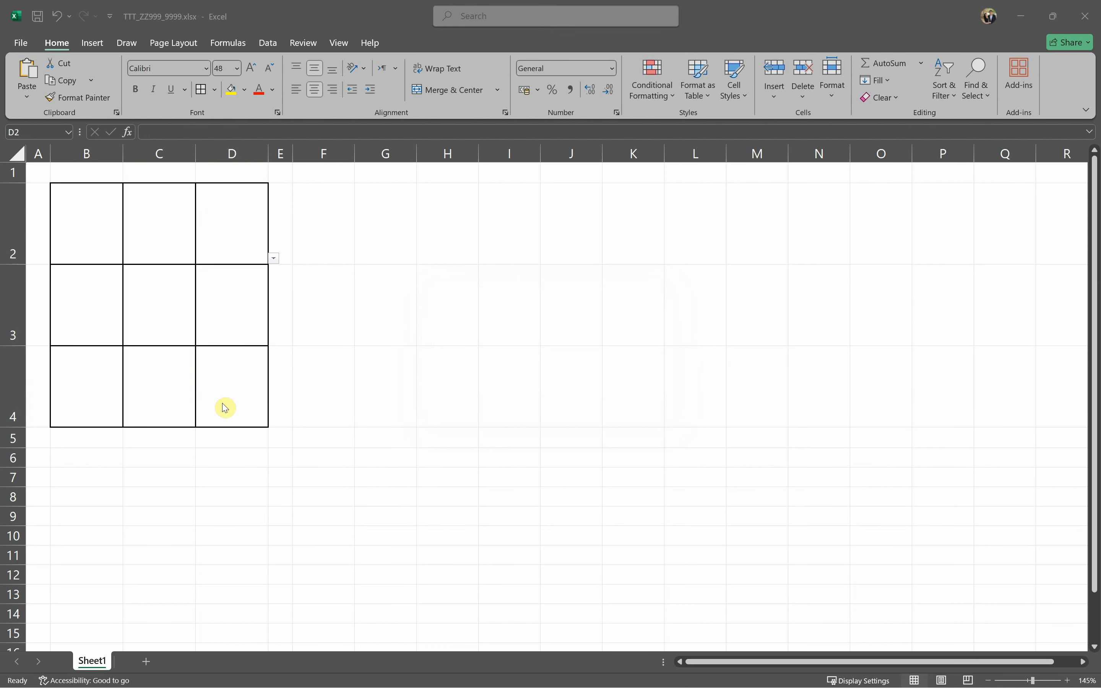
- Read the drop-down menu requirement in the question paper and check the list of choices in cell D2 in Excel
key("alt+Tab")
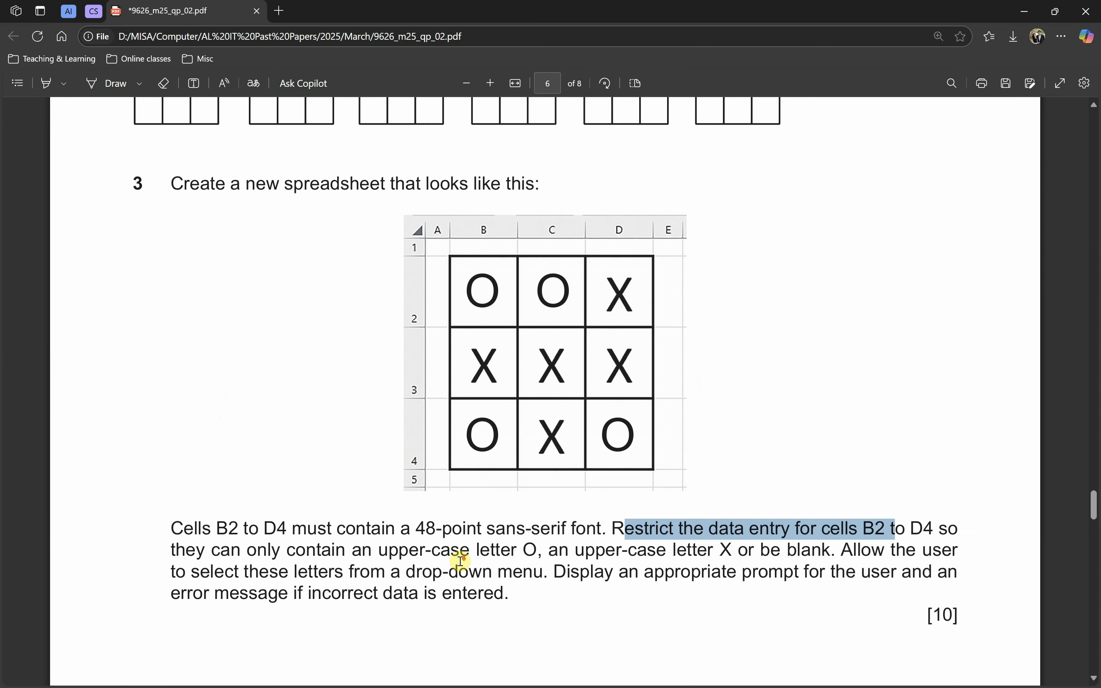
scroll(461, 561, "down", 1)
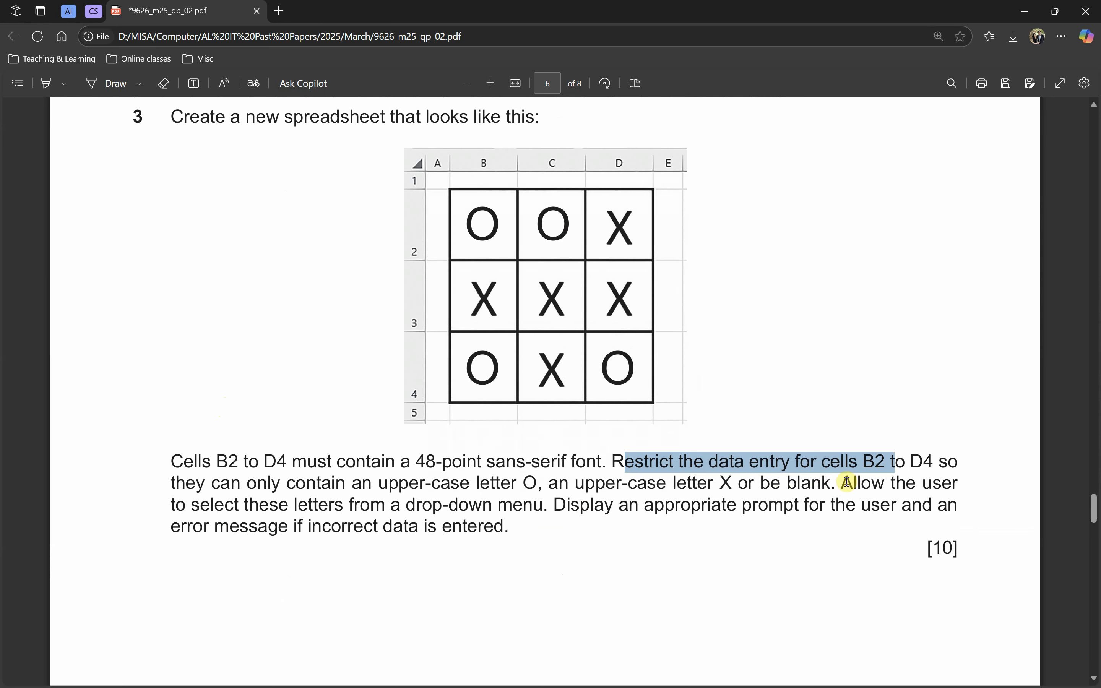
left_click_drag(846, 482, 546, 511)
key("alt+Tab")
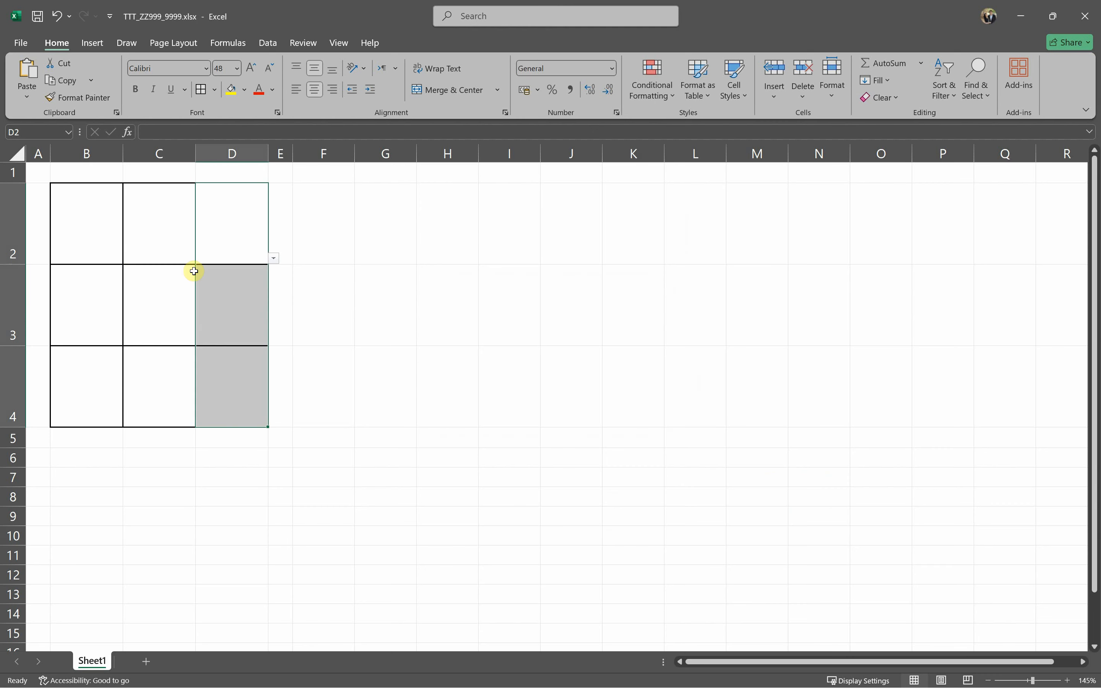
left_click(273, 258)
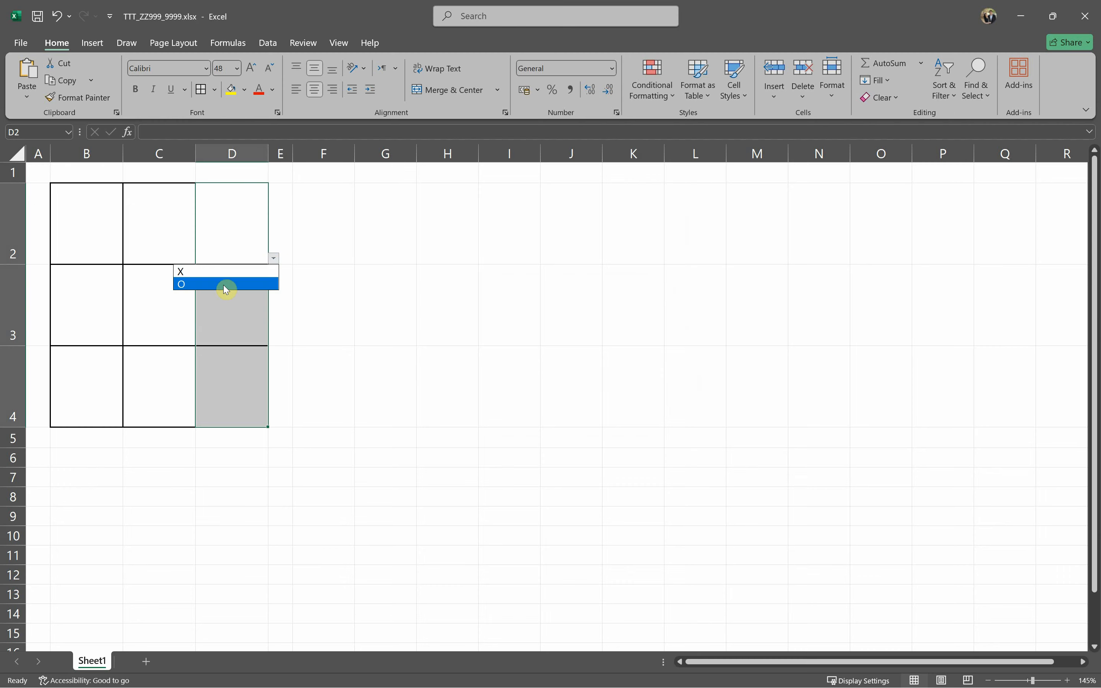
- Read the requirements for the user prompt and error message in the question paper and return to Excel
key("alt+Tab")
left_click_drag(555, 506, 931, 514)
left_click_drag(181, 528, 326, 539)
left_click(295, 535)
key("alt+Tab")
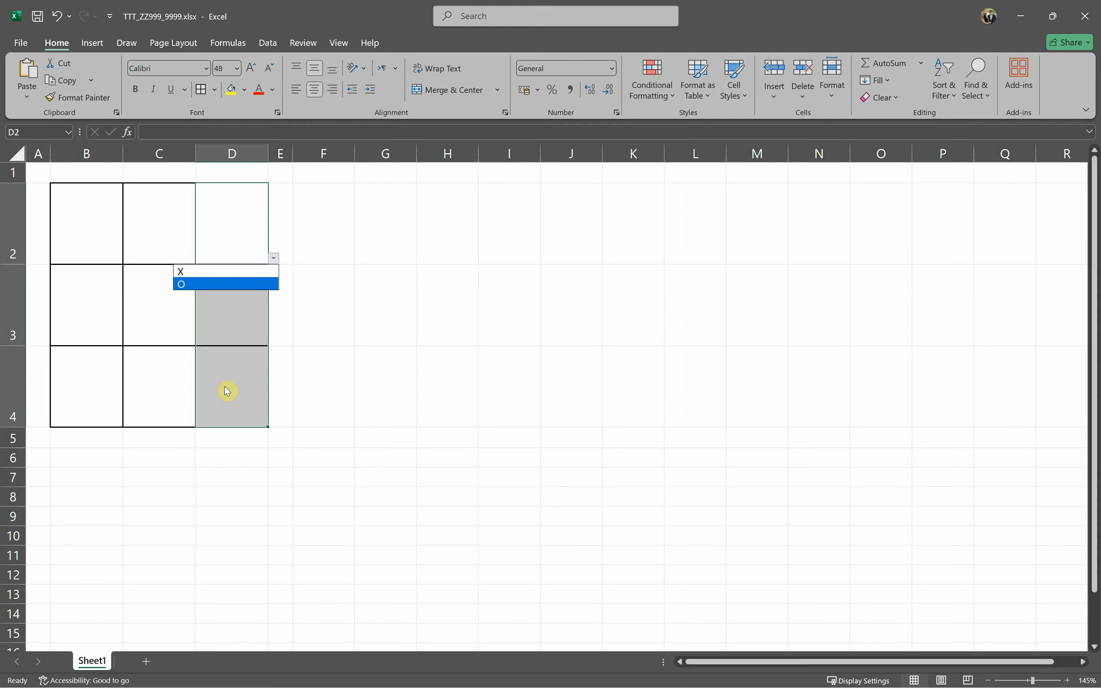
- Give the validation of cells B2 to D4 an input message titled "Input X or O" with the text "Enter X or O letter"
left_click(106, 232)
left_click_drag(96, 236, 218, 388)
left_click(269, 43)
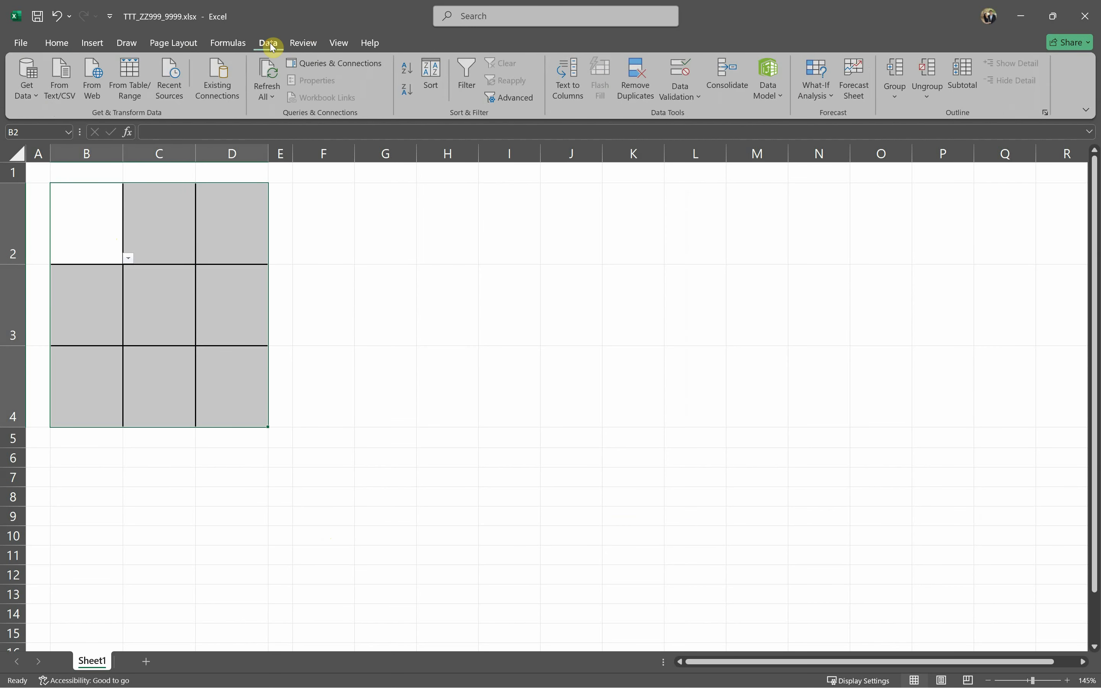
left_click(689, 79)
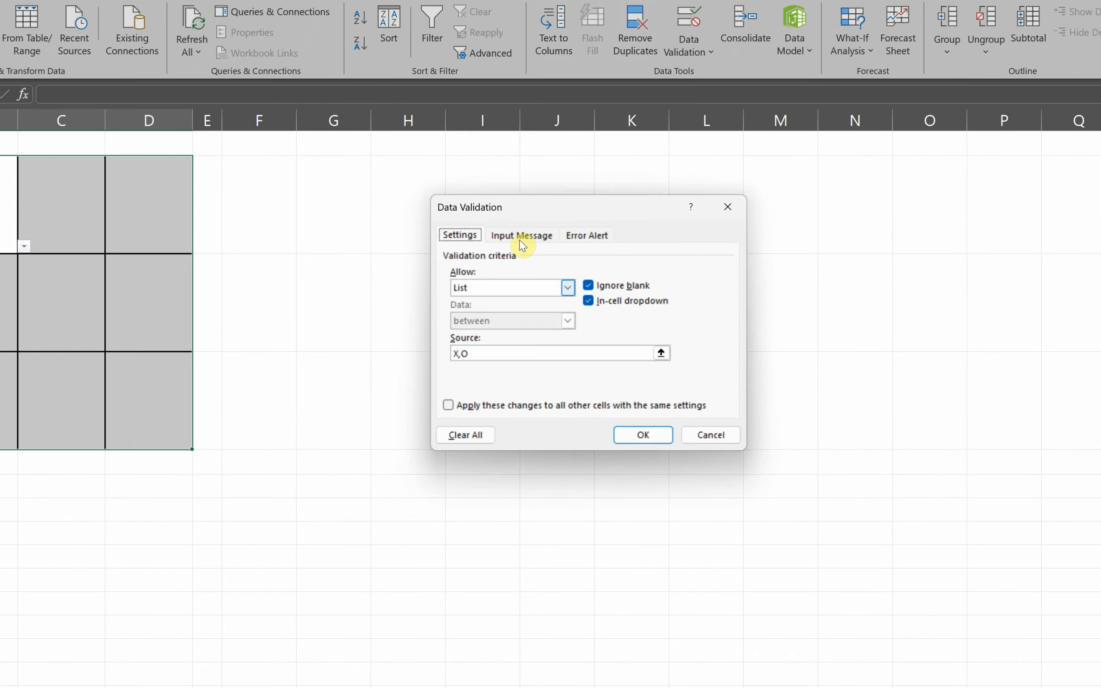
left_click(541, 246)
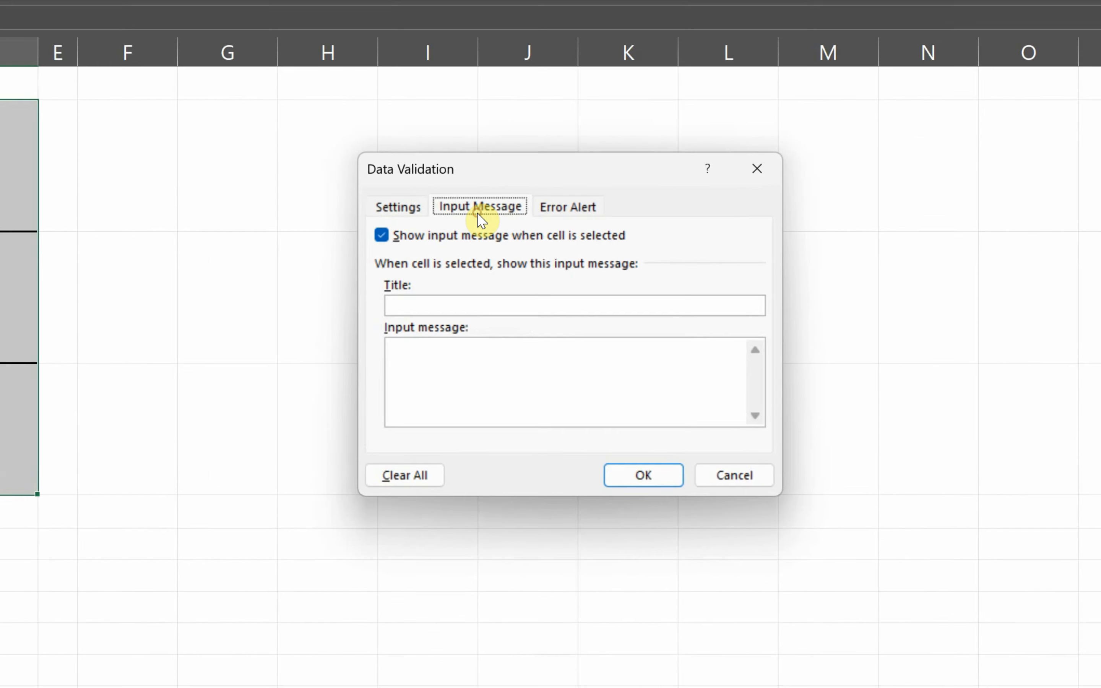
left_click(411, 312)
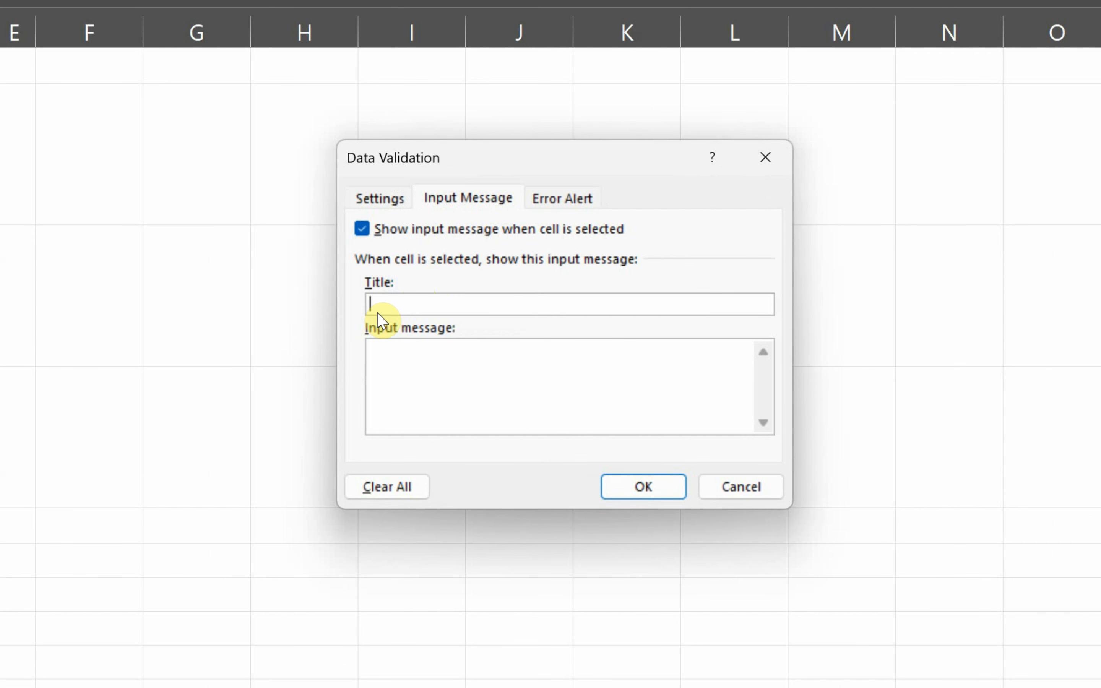
type("Input X or O")
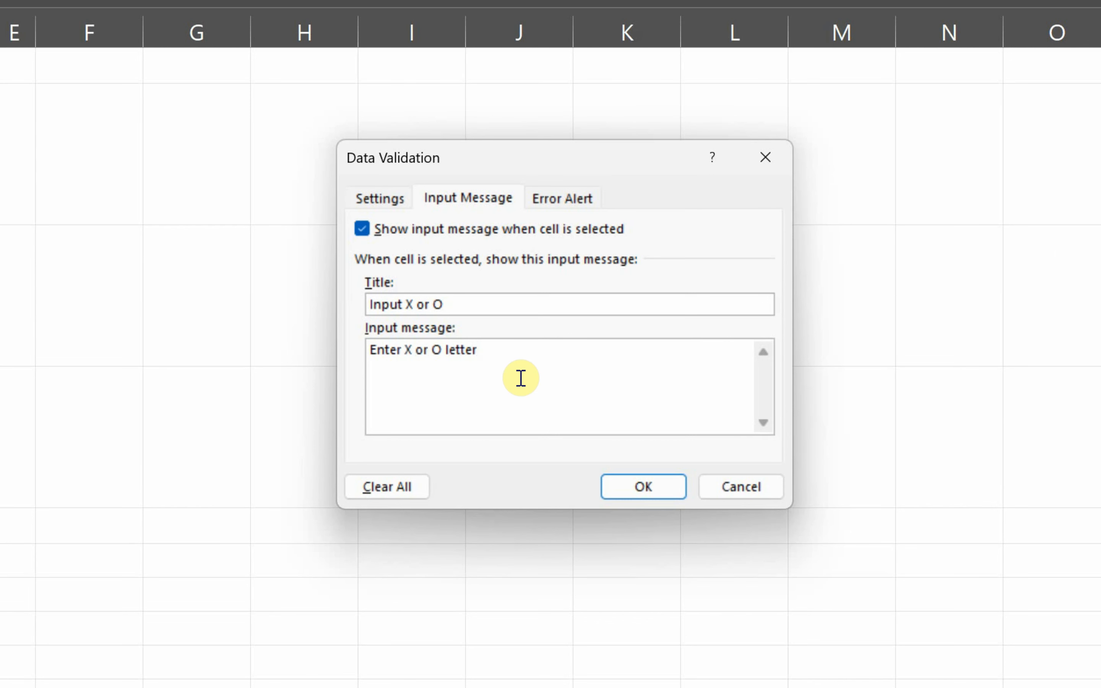
- Give the validation of cells B2 to D4 an error alert titled "Input error" with the message "Enter only captial X or capital O"
left_click(550, 211)
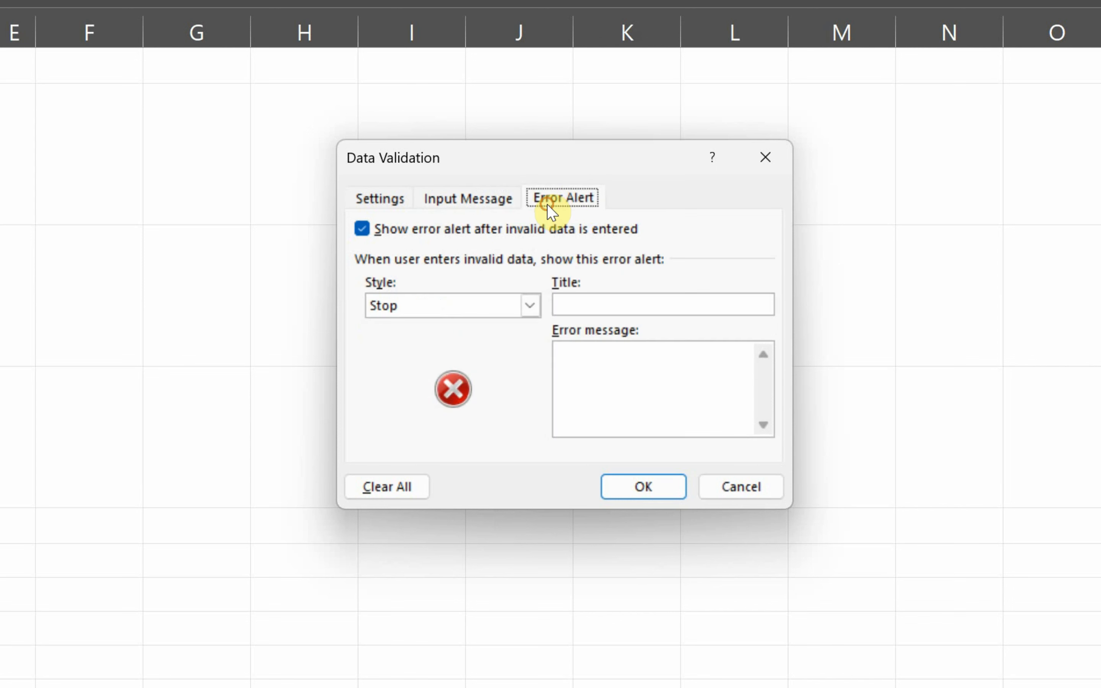
left_click(637, 300)
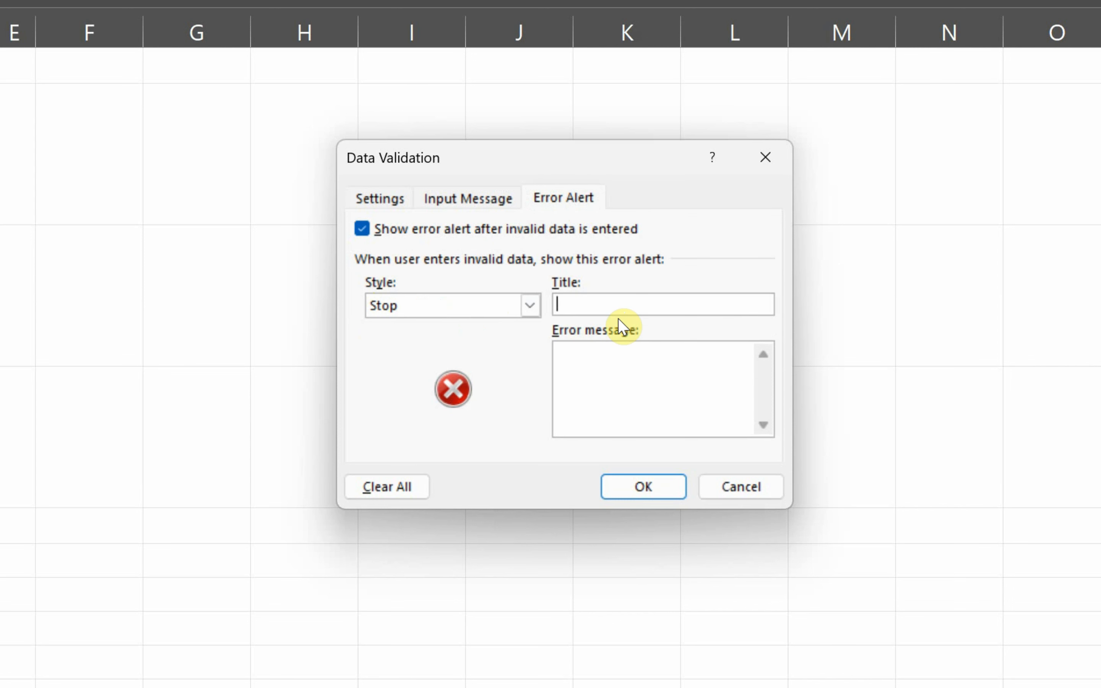
type("Input error")
left_click(638, 370)
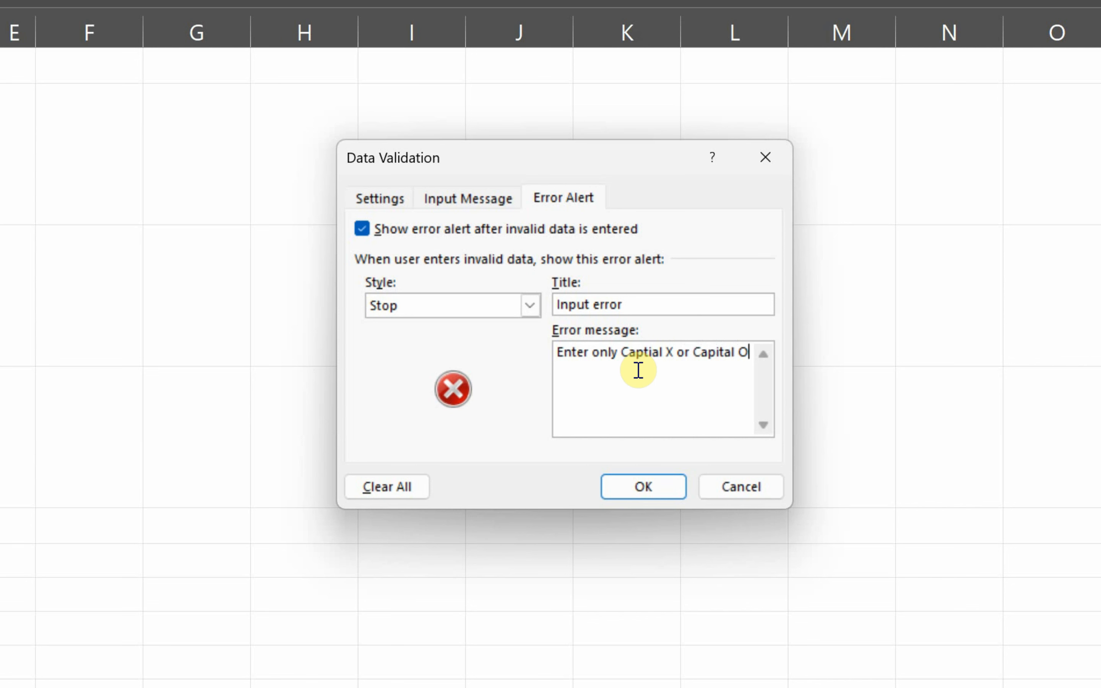
left_click(622, 351)
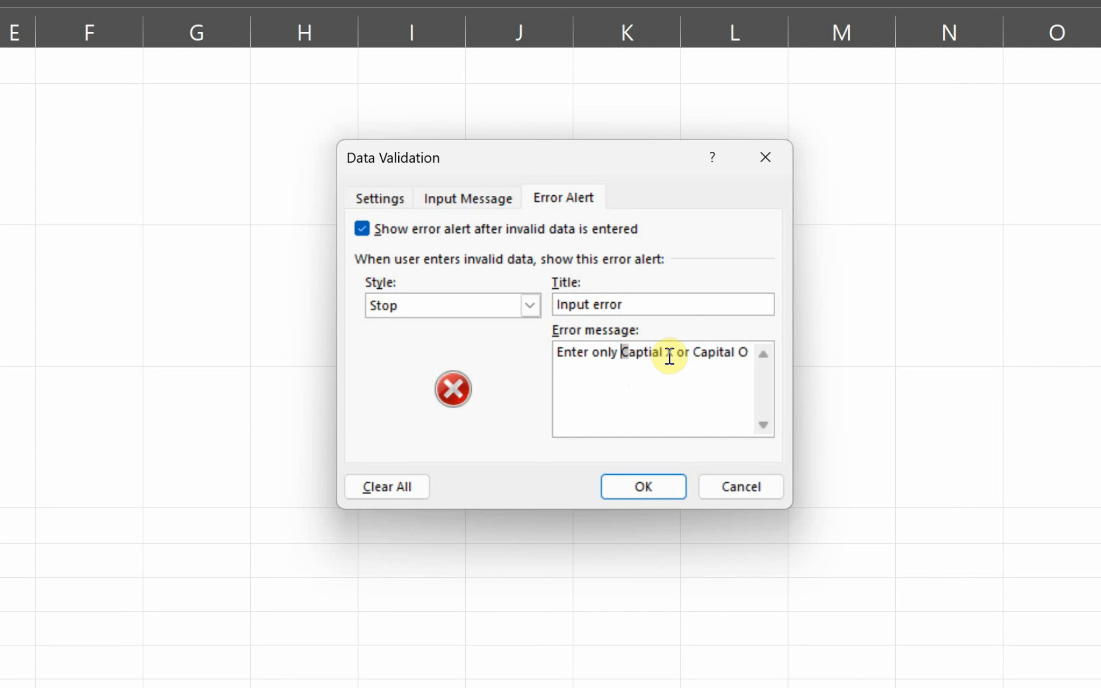
type("c")
left_click(693, 351)
key("shift+Right")
type("c")
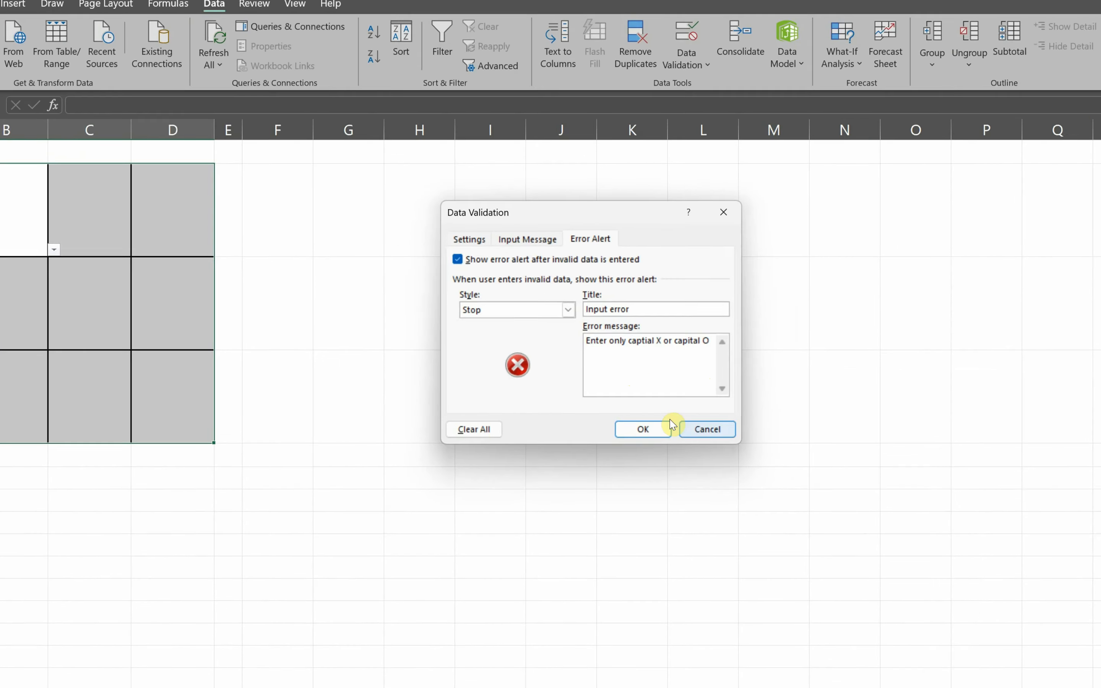
left_click(644, 429)
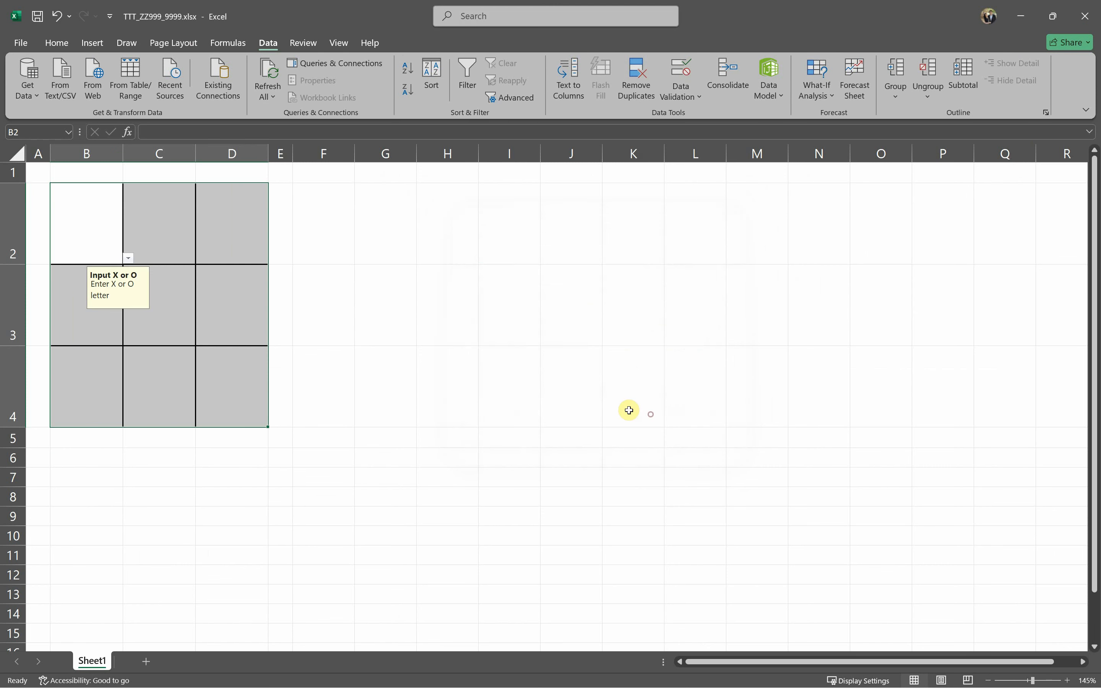
- Test the validation by entering a lower-case r in cell C3 and cancel the entry
left_click(384, 377)
left_click(223, 308)
left_click(147, 289)
type("r")
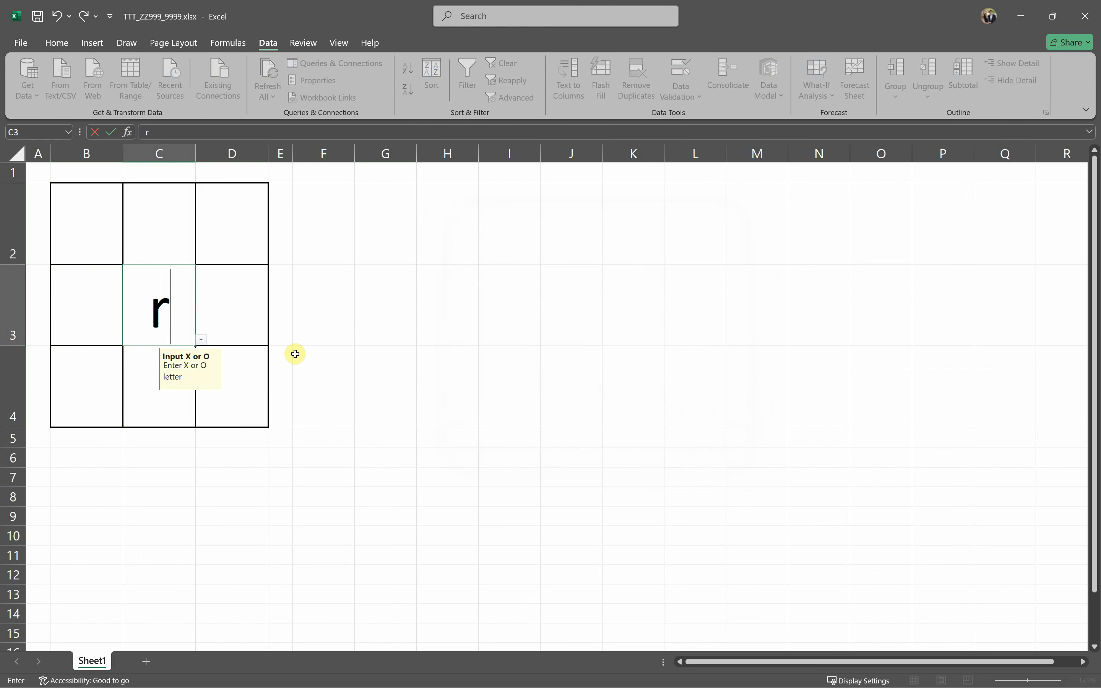
key("Return")
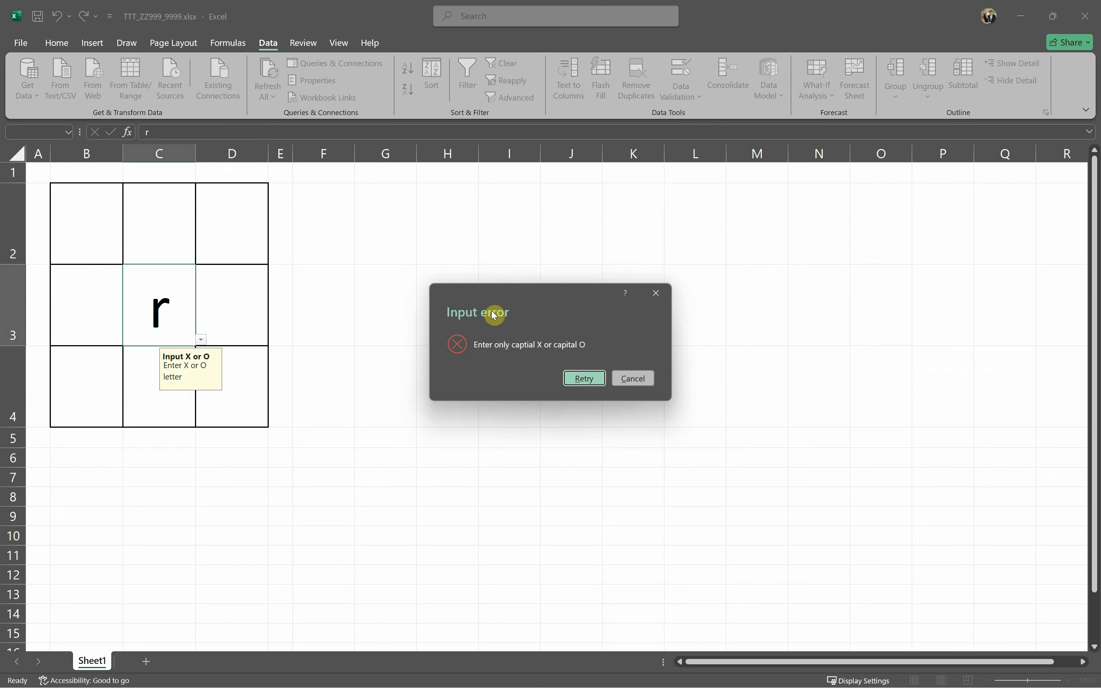
left_click(648, 380)
left_click(346, 371)
- Read question 4 on the conditional formatting rules and file name in the question paper and return to Excel
key("alt+Tab")
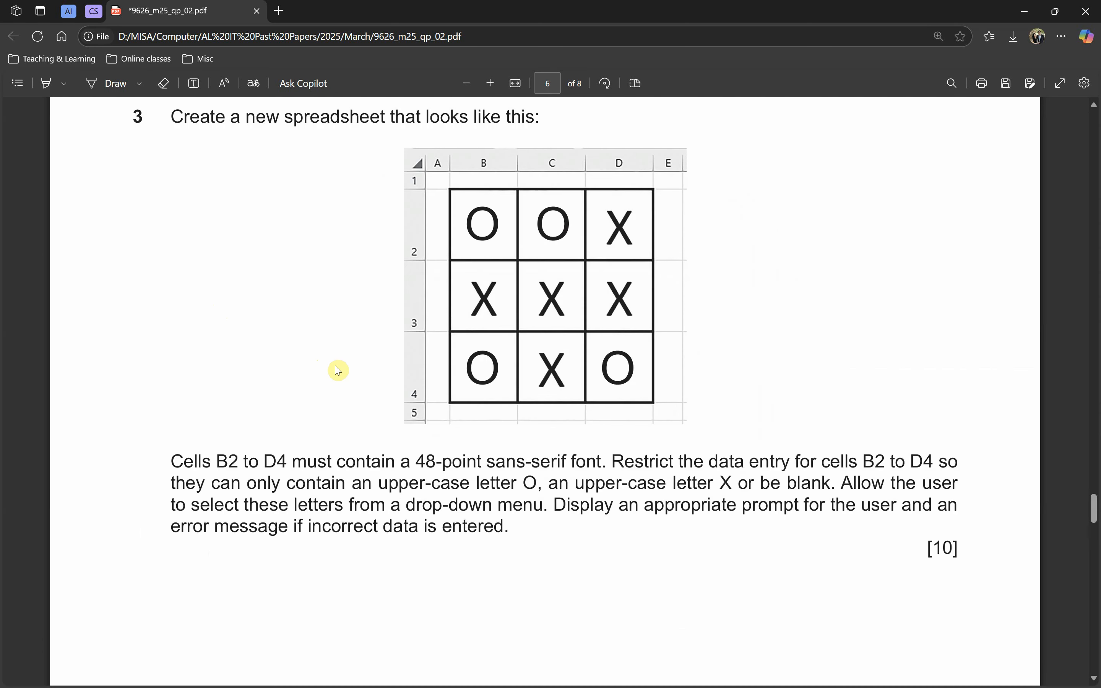
scroll(491, 509, "down", 15)
scroll(363, 391, "down", 1)
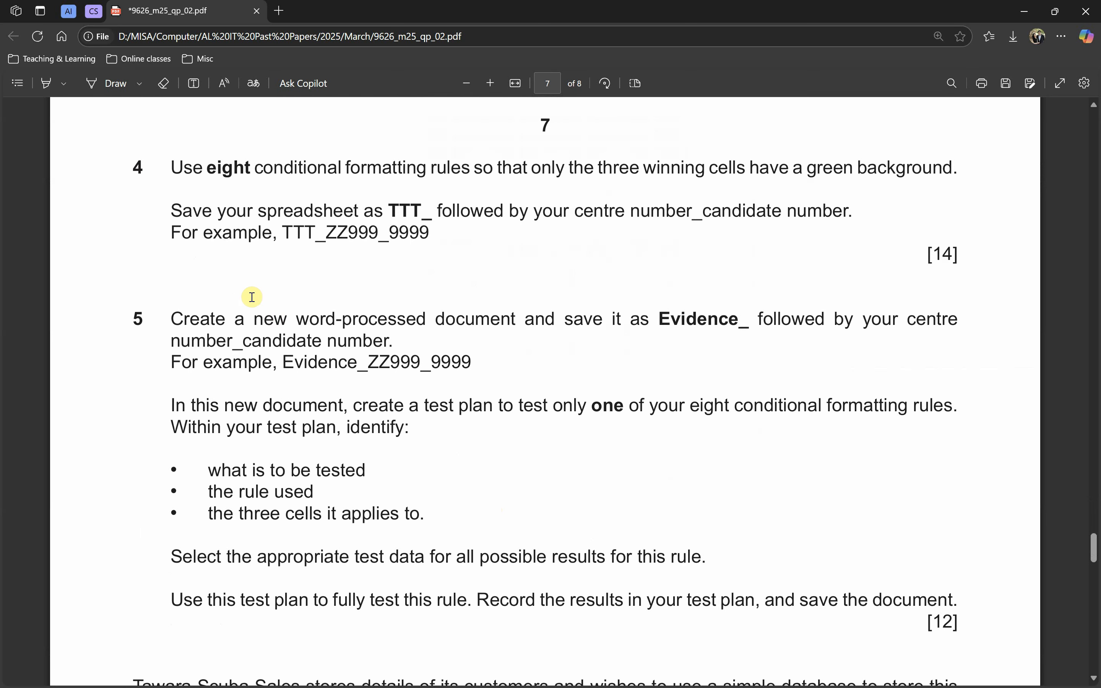
scroll(205, 264, "up", 1)
left_click_drag(210, 230, 426, 235)
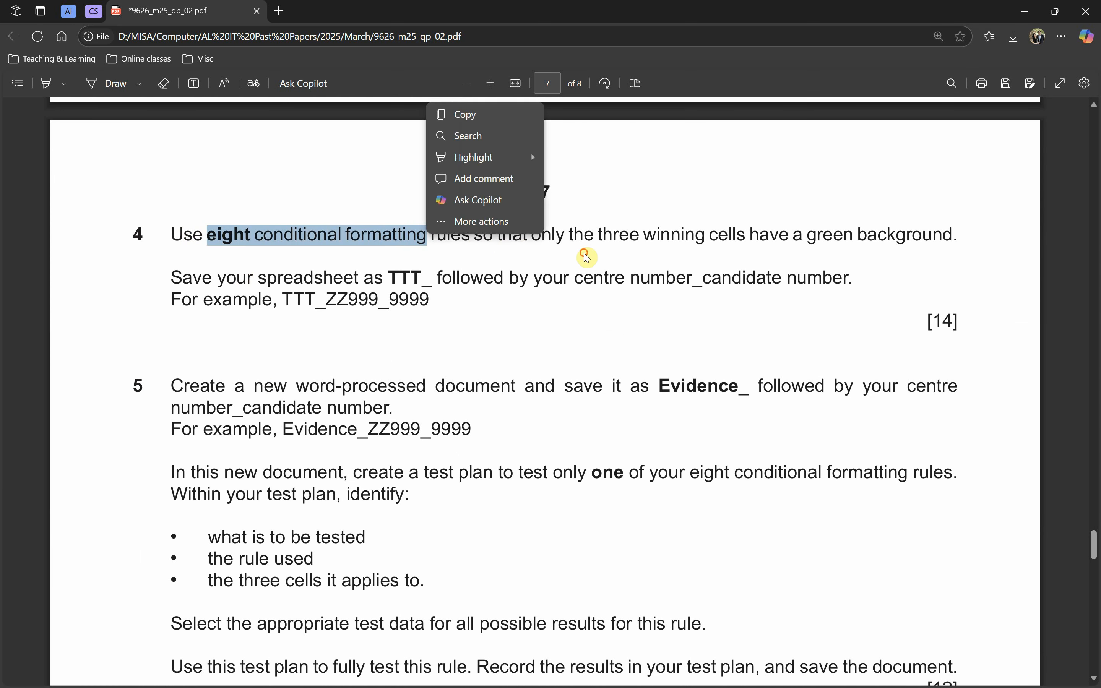
left_click_drag(556, 235, 921, 236)
scroll(592, 382, "up", 4)
scroll(591, 378, "up", 8)
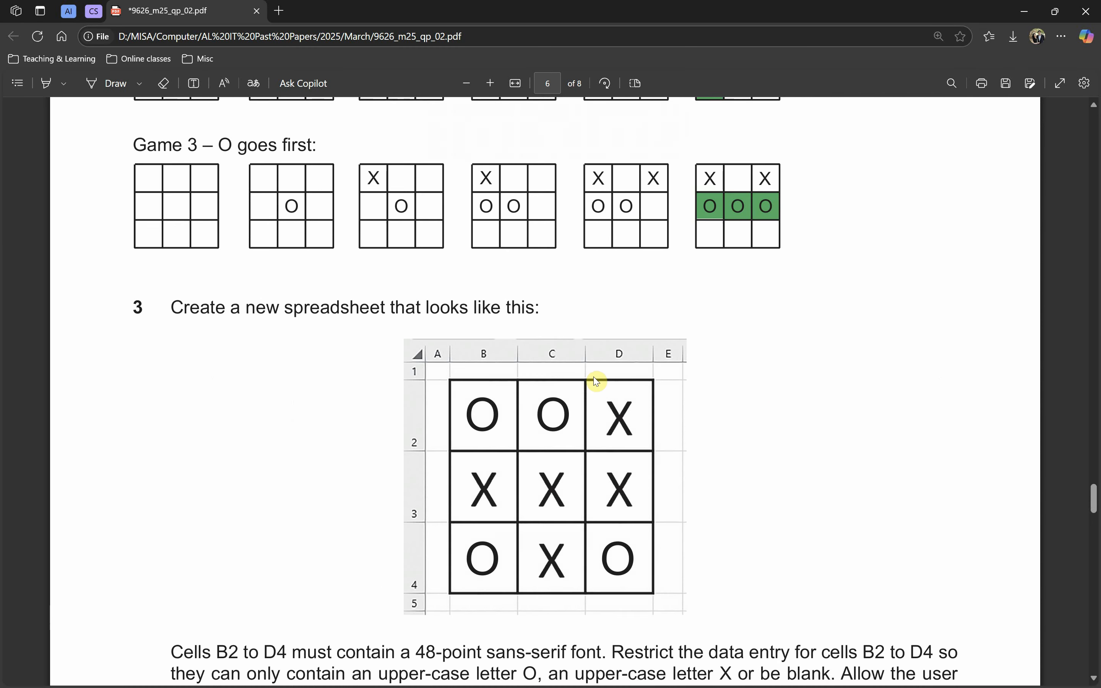
scroll(753, 366, "down", 10)
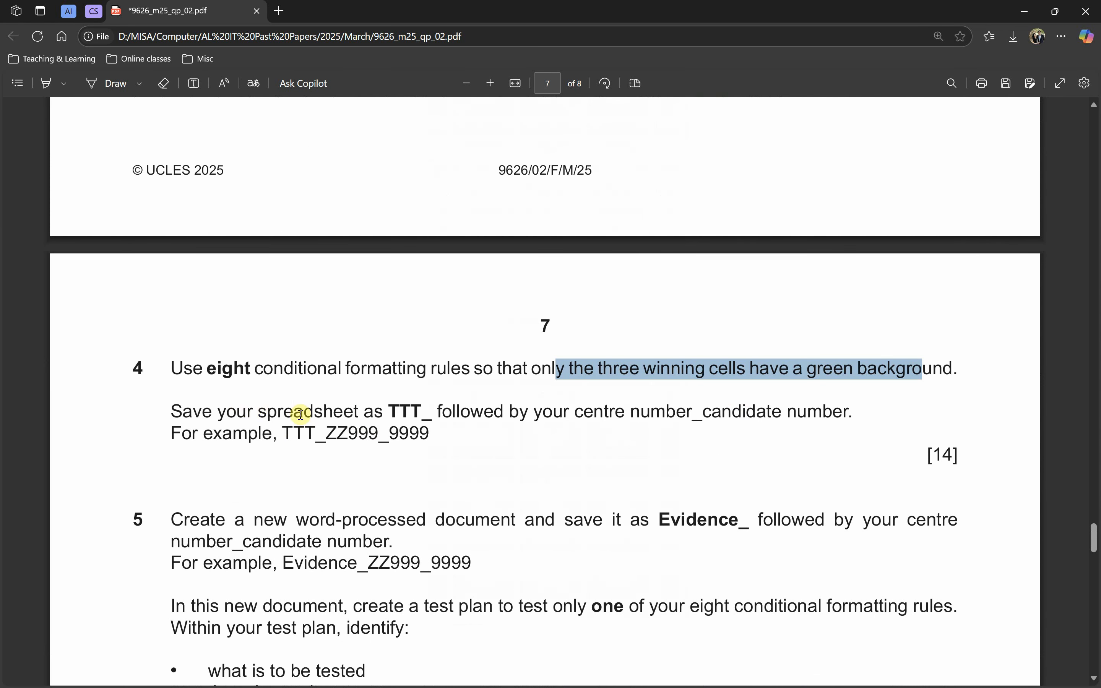
left_click_drag(380, 431, 278, 411)
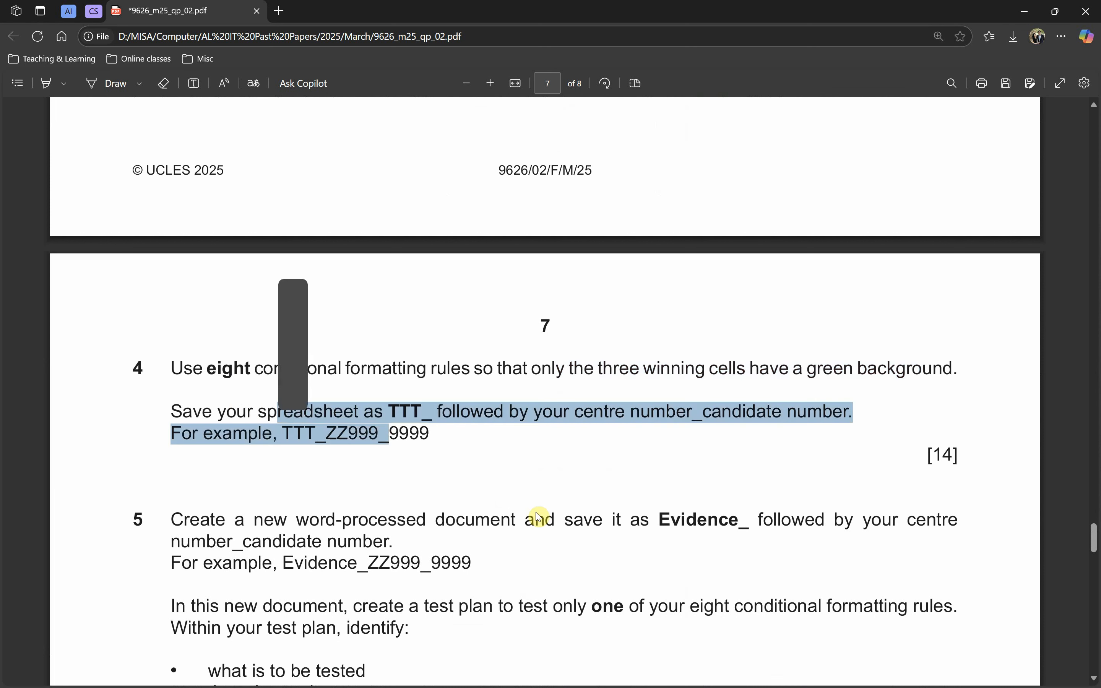
left_click_drag(187, 367, 773, 382)
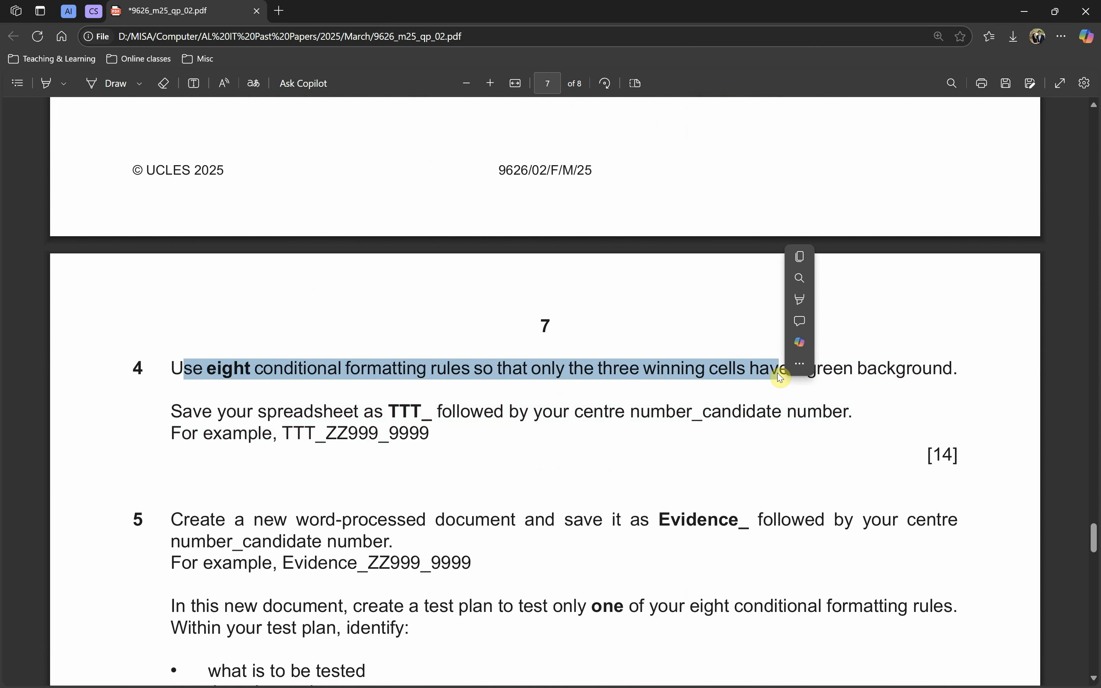
key("alt+Tab")
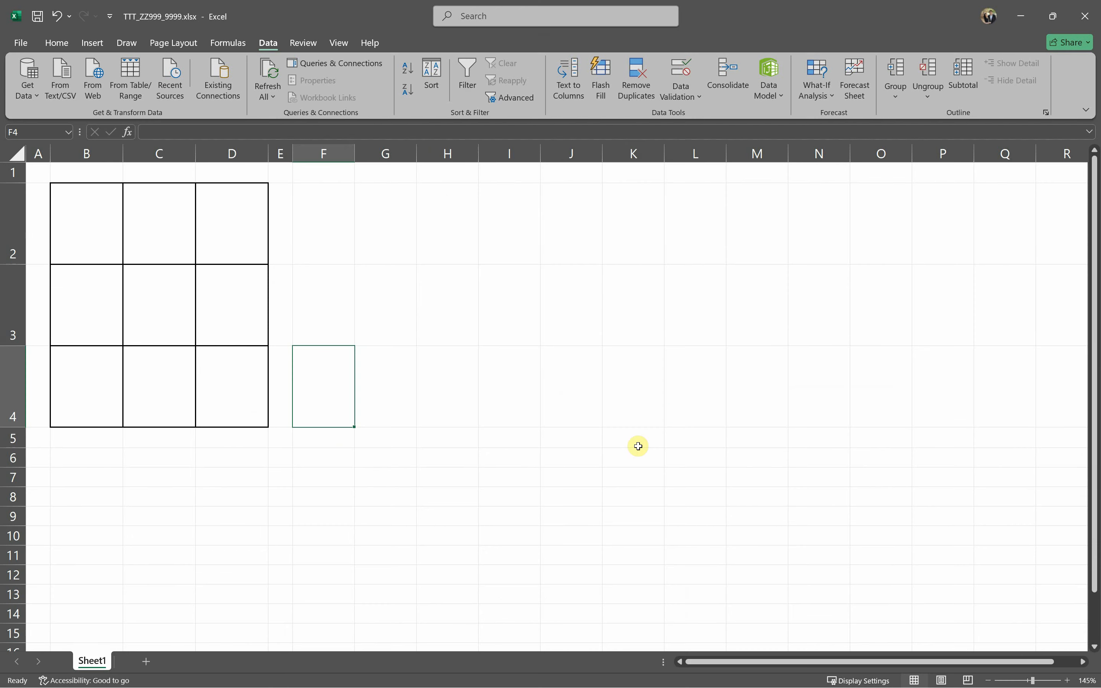
- Examine the possible row and diagonal winning lines in the grid of cells B2 to D4
scroll(69, 269, "up", 2)
left_click_drag(107, 259, 271, 430)
left_click_drag(111, 233, 271, 252)
left_click(84, 241)
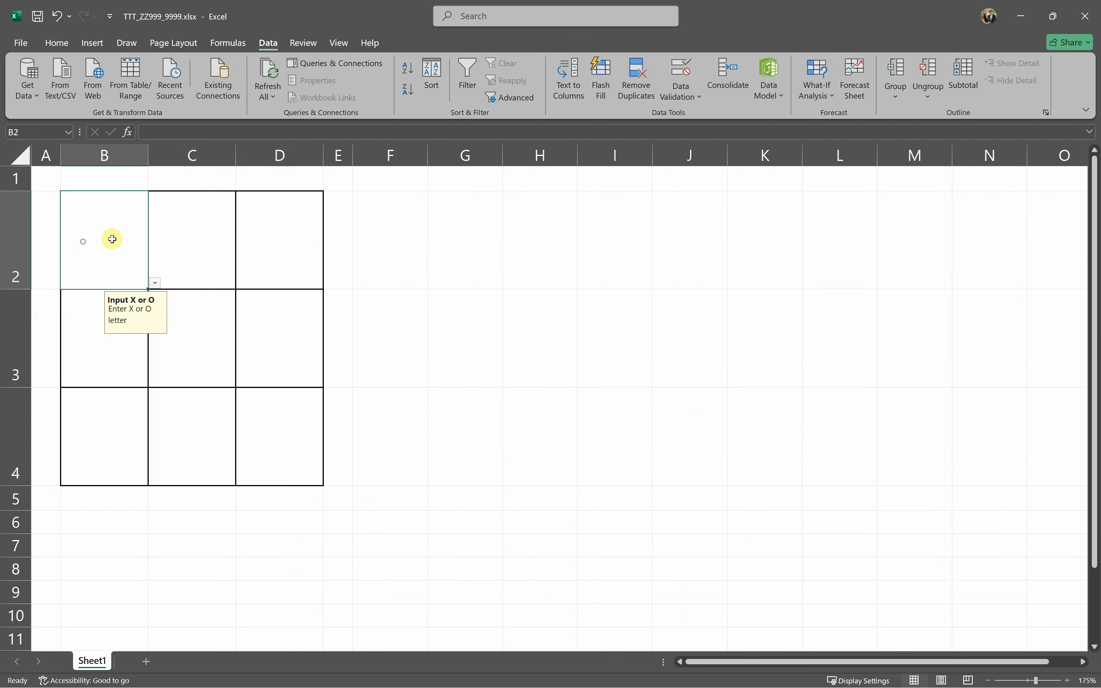
left_click(186, 239)
left_click(274, 245)
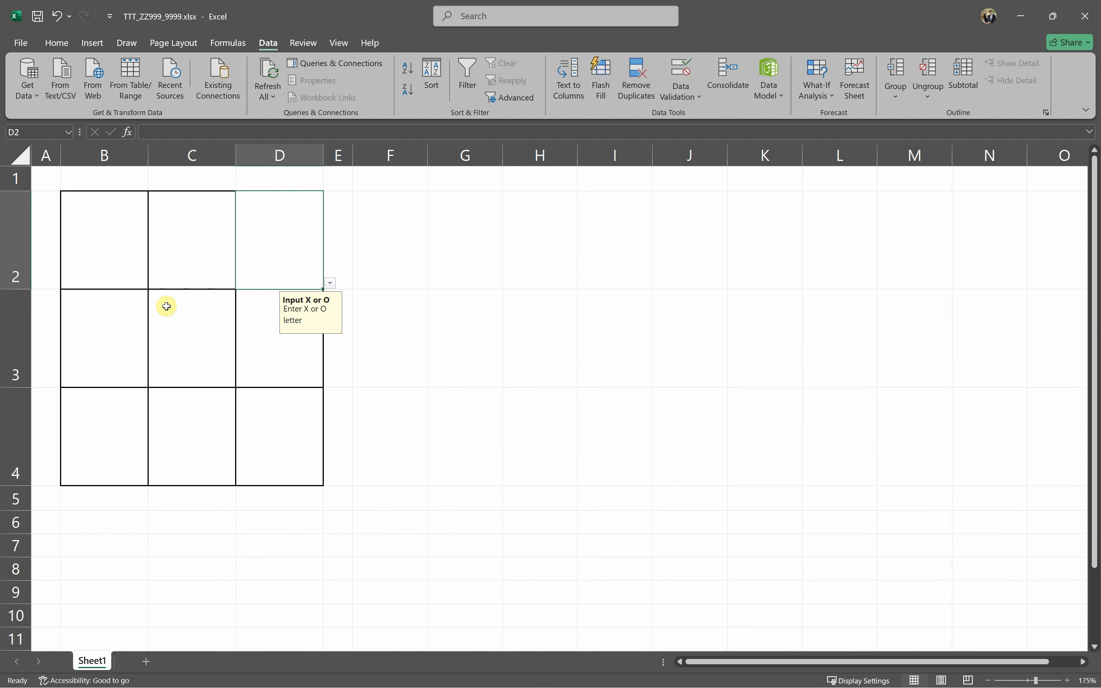
left_click_drag(99, 273, 238, 280)
left_click_drag(110, 258, 214, 368)
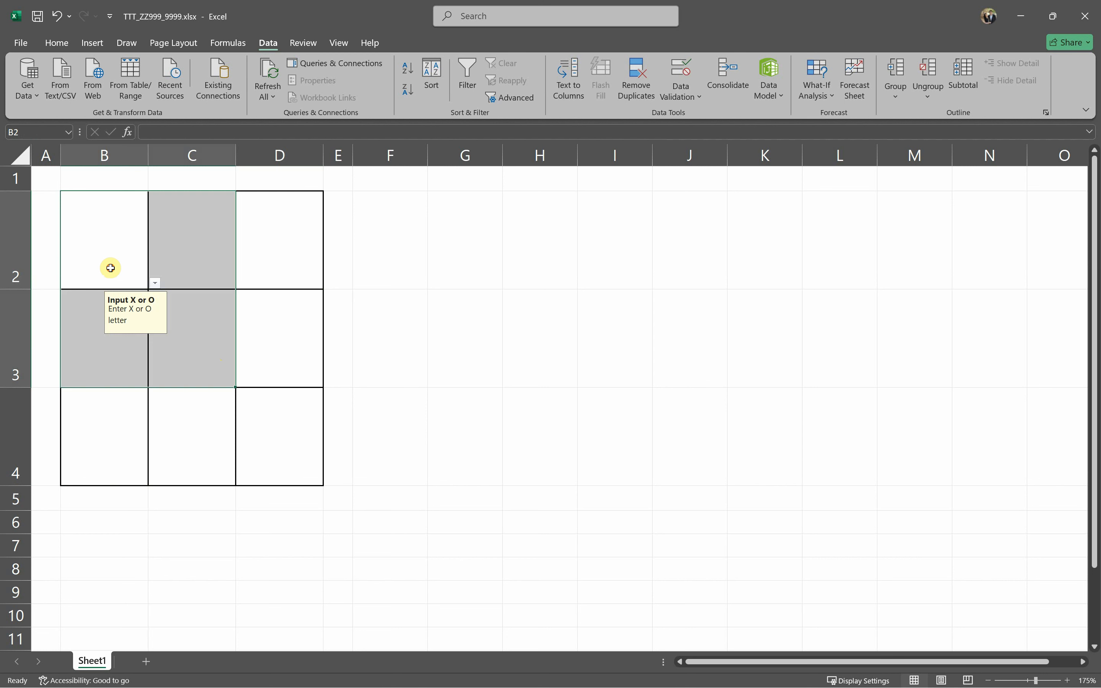
left_click(109, 265)
left_click(174, 327, "ctrl")
left_click(265, 483, "ctrl")
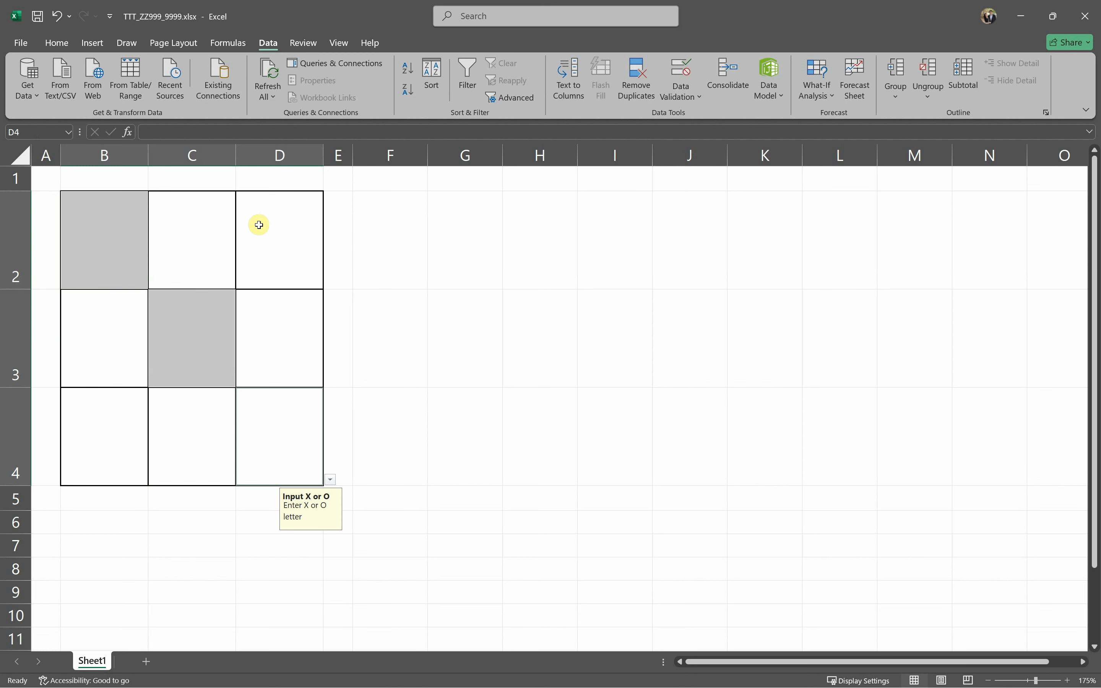
left_click(299, 366)
left_click_drag(283, 239, 124, 419)
left_click(56, 43)
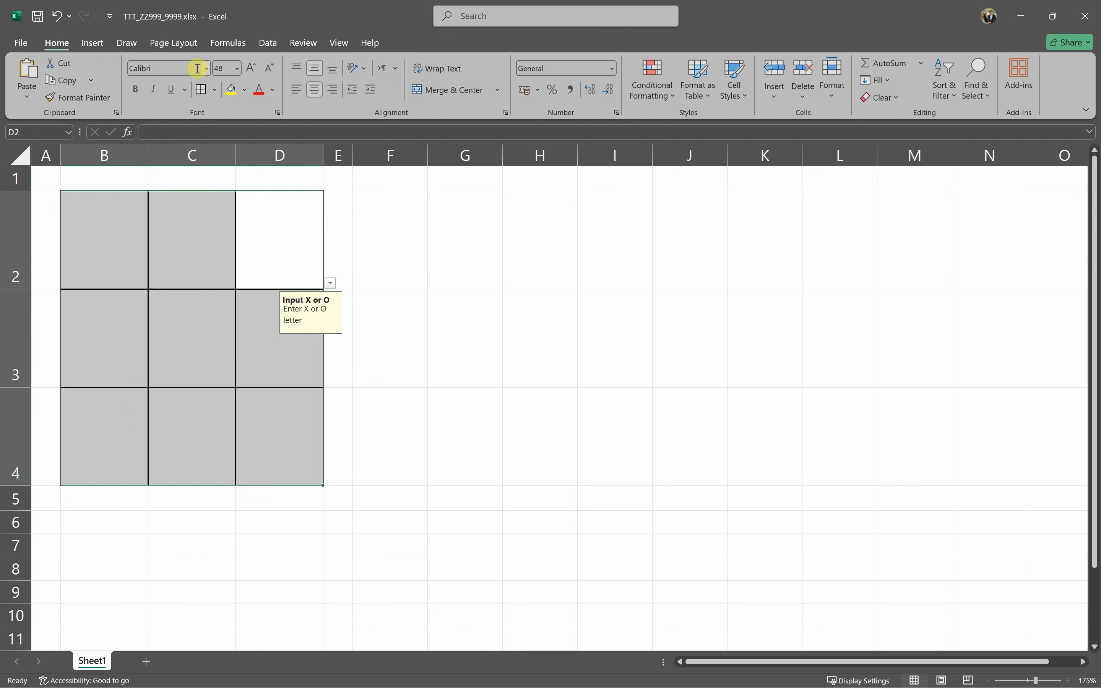
left_click_drag(248, 265, 89, 249)
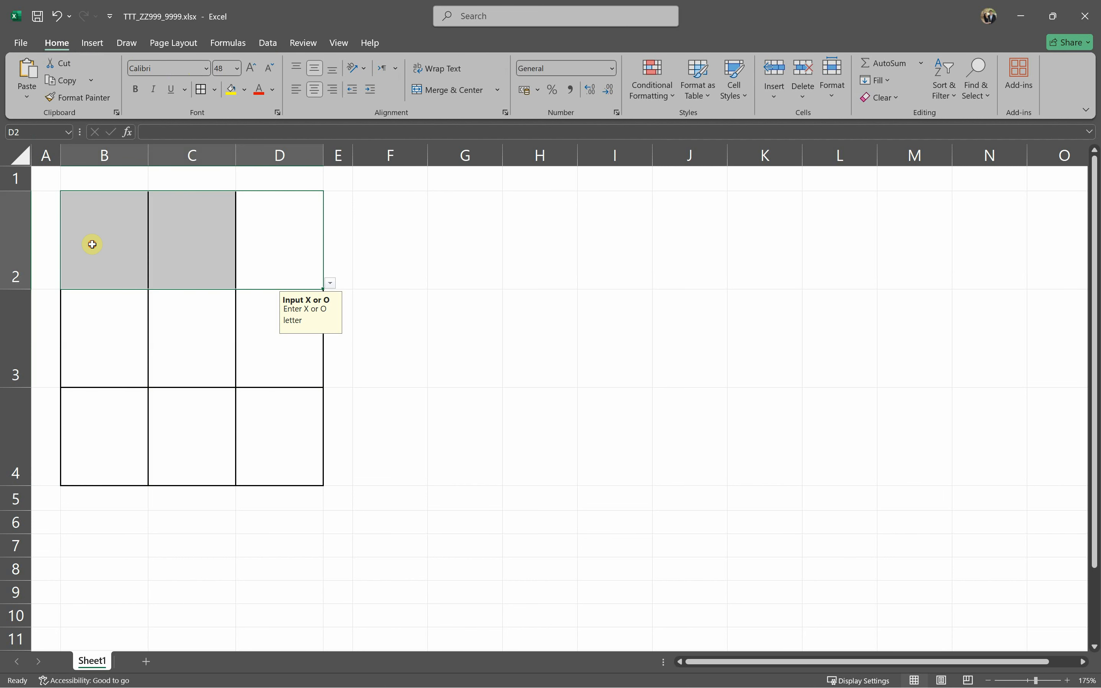
- Enter an upper-case O in each of the cells B2, C2 and D2
left_click(92, 244)
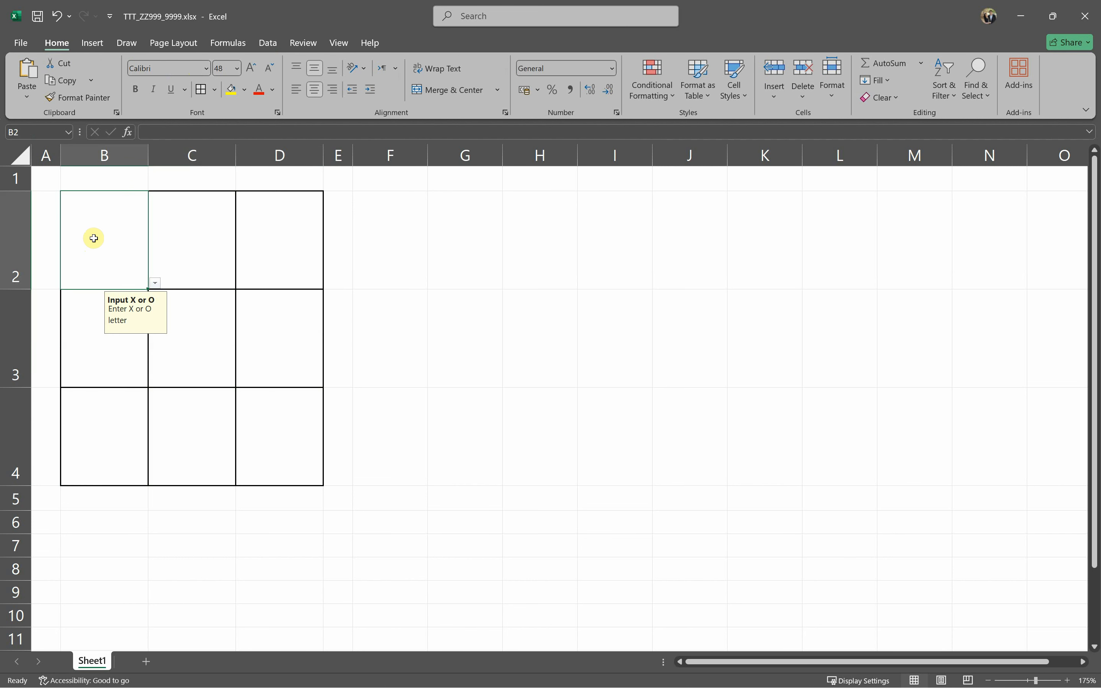
type("O")
left_click(196, 241)
type("O")
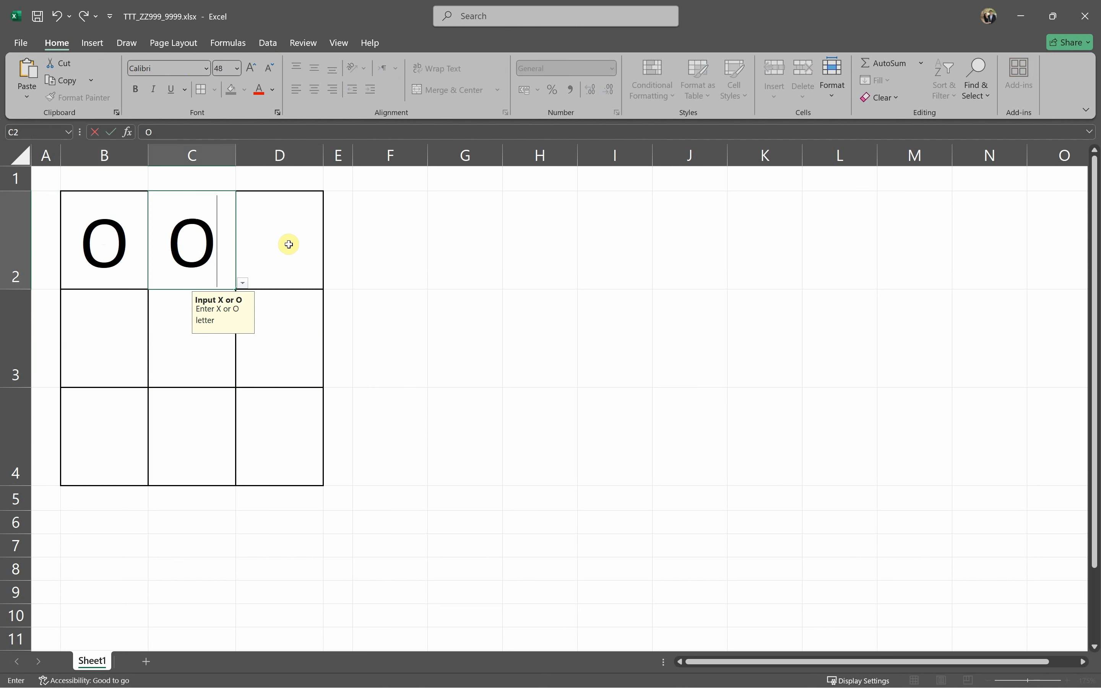
left_click(288, 245)
type("O")
left_click(307, 400)
left_click_drag(251, 236, 110, 238)
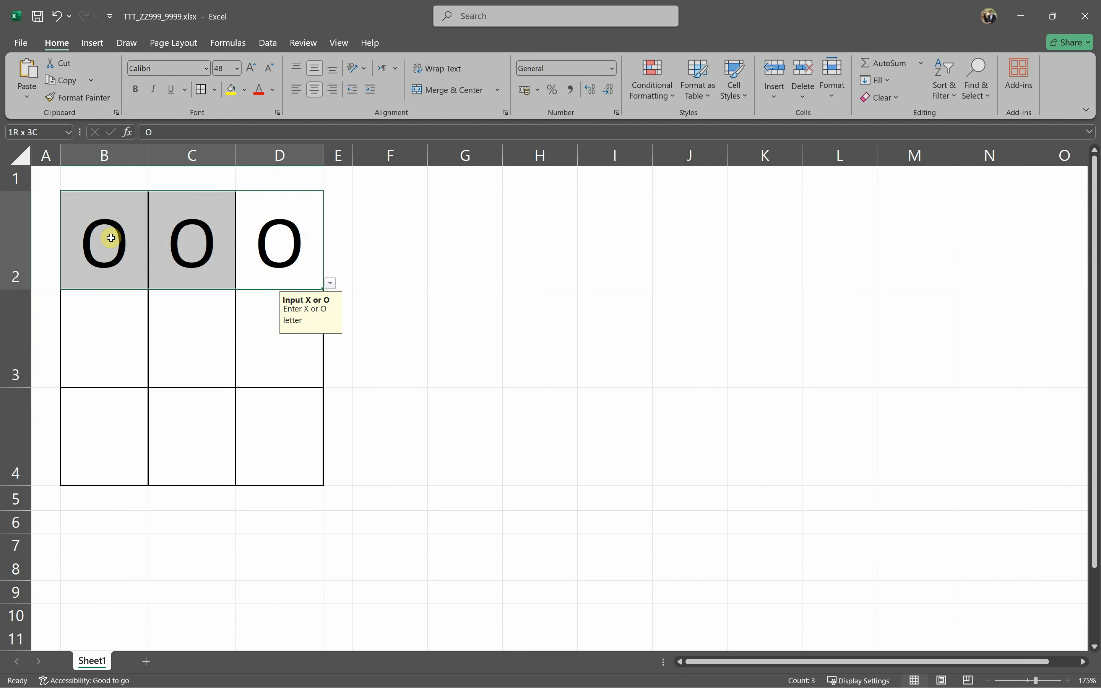
left_click(631, 98)
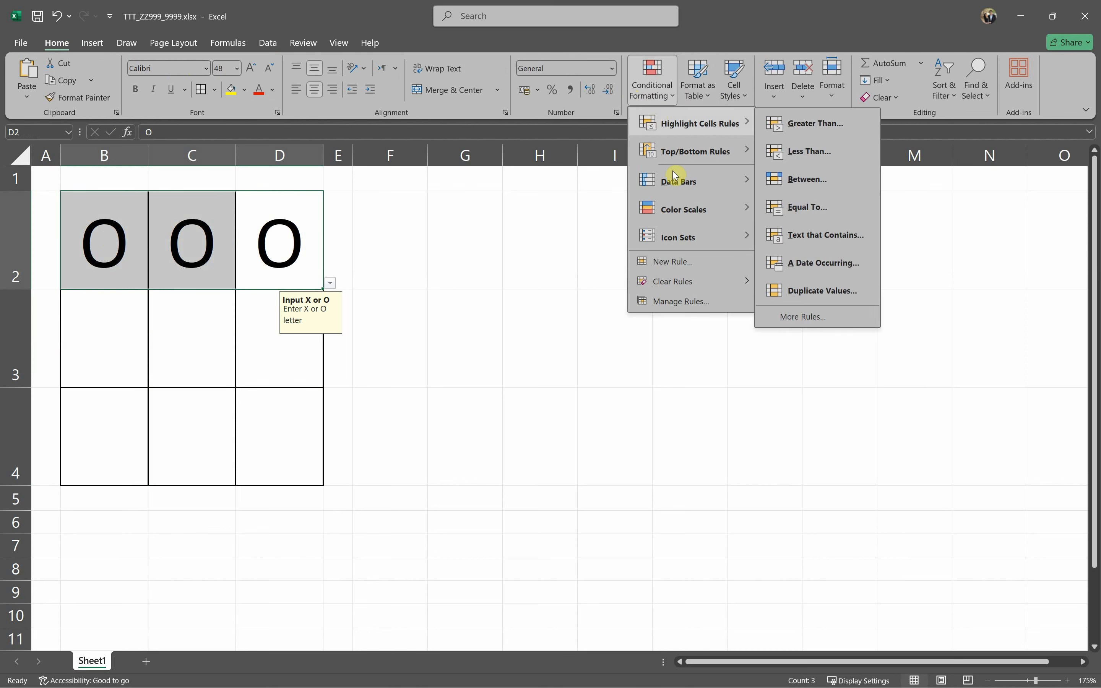
left_click(678, 263)
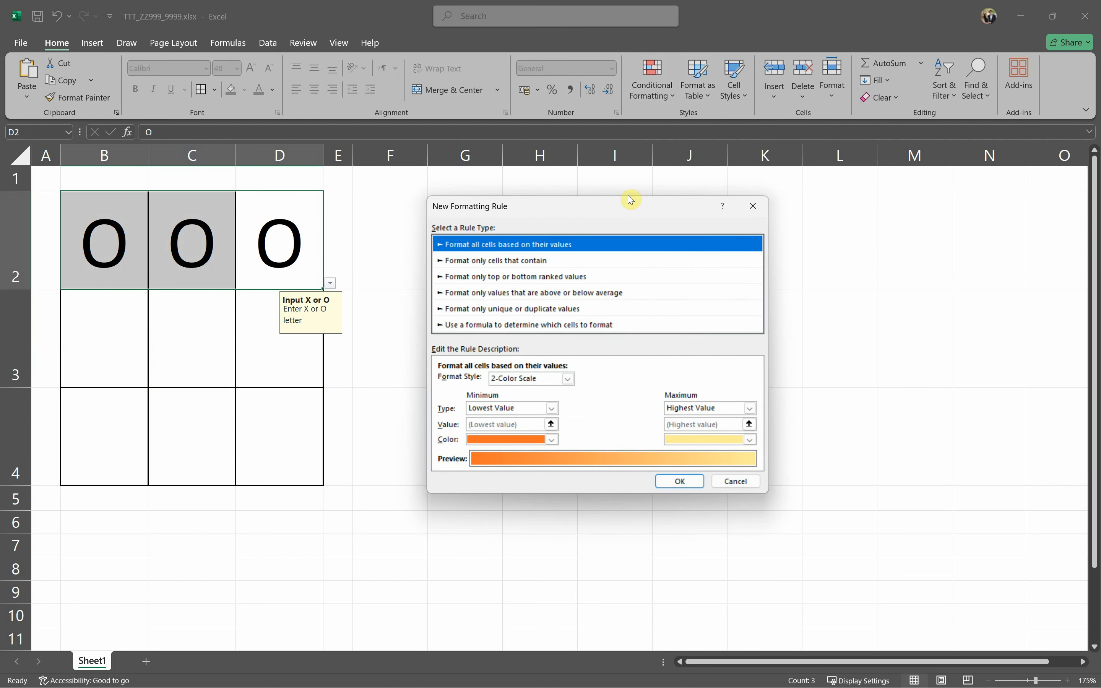
left_click_drag(602, 208, 564, 182)
left_click(435, 300)
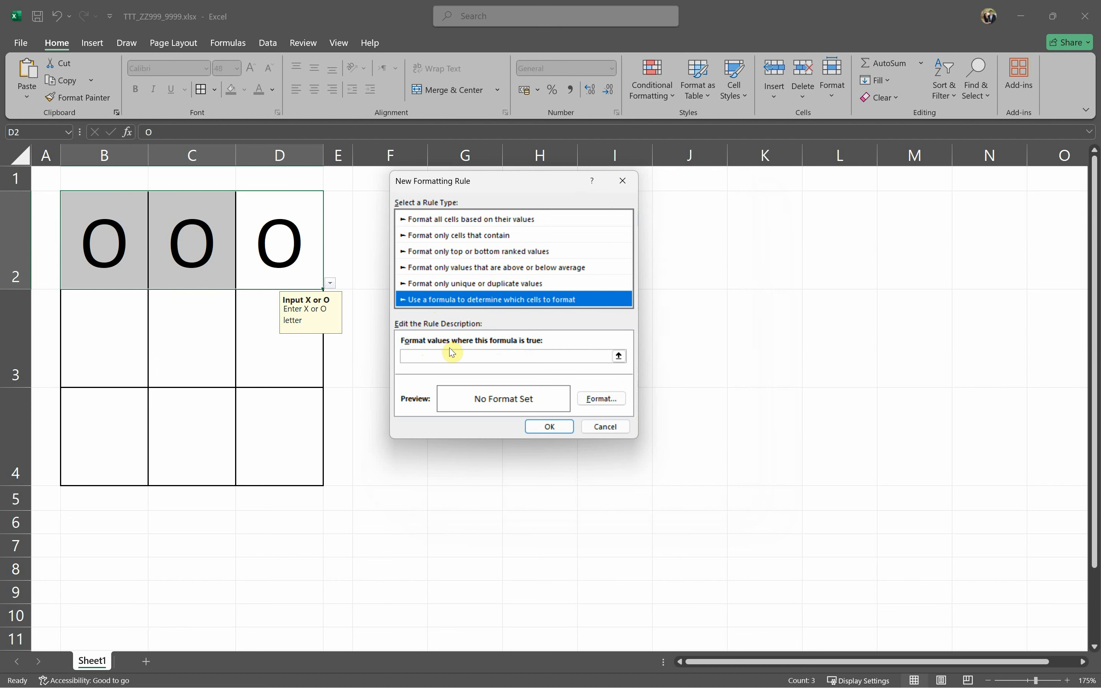
left_click(517, 358)
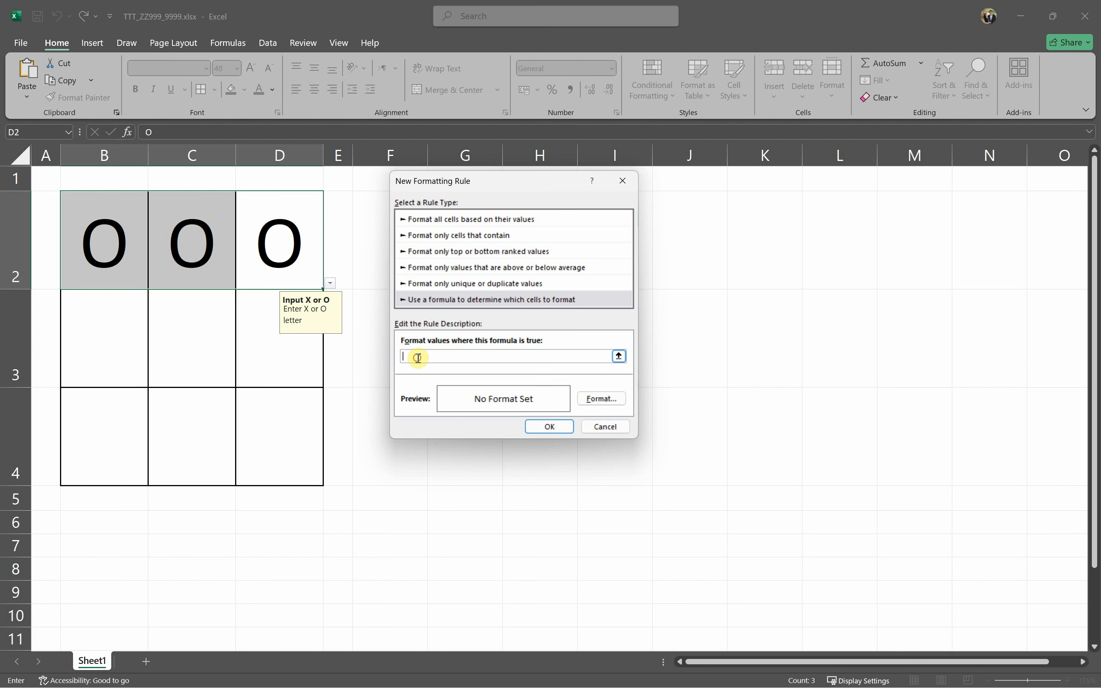
key("Escape")
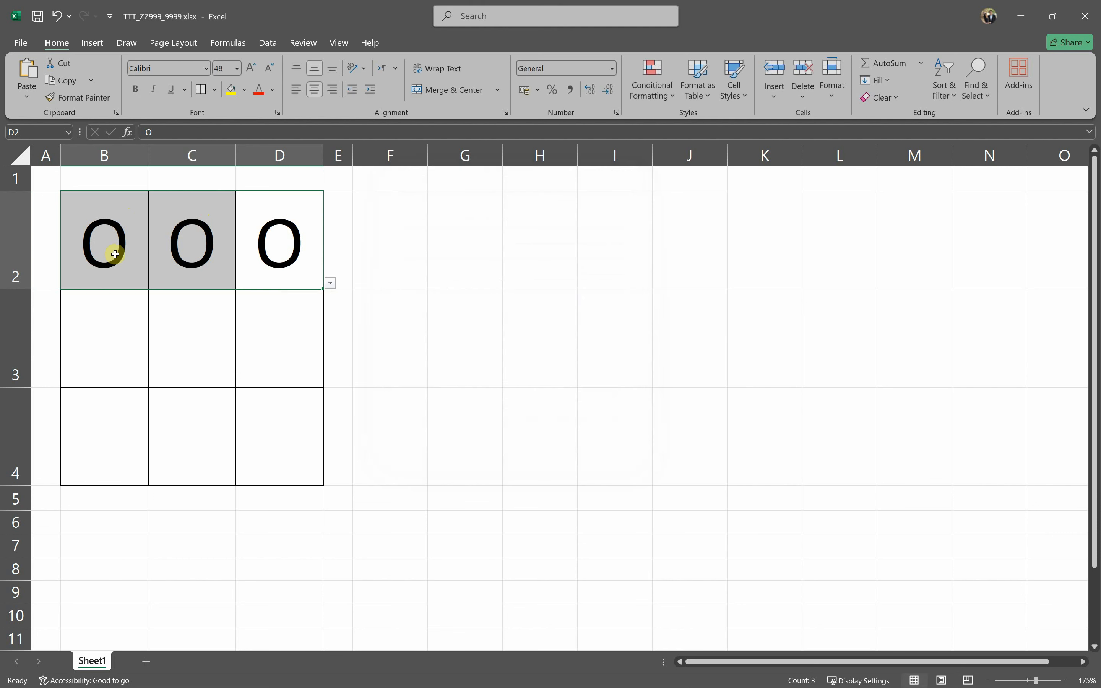
- Replace the entries in cells B2, C2 and D2 with an upper-case X
left_click(117, 249)
type("X")
left_click(203, 251)
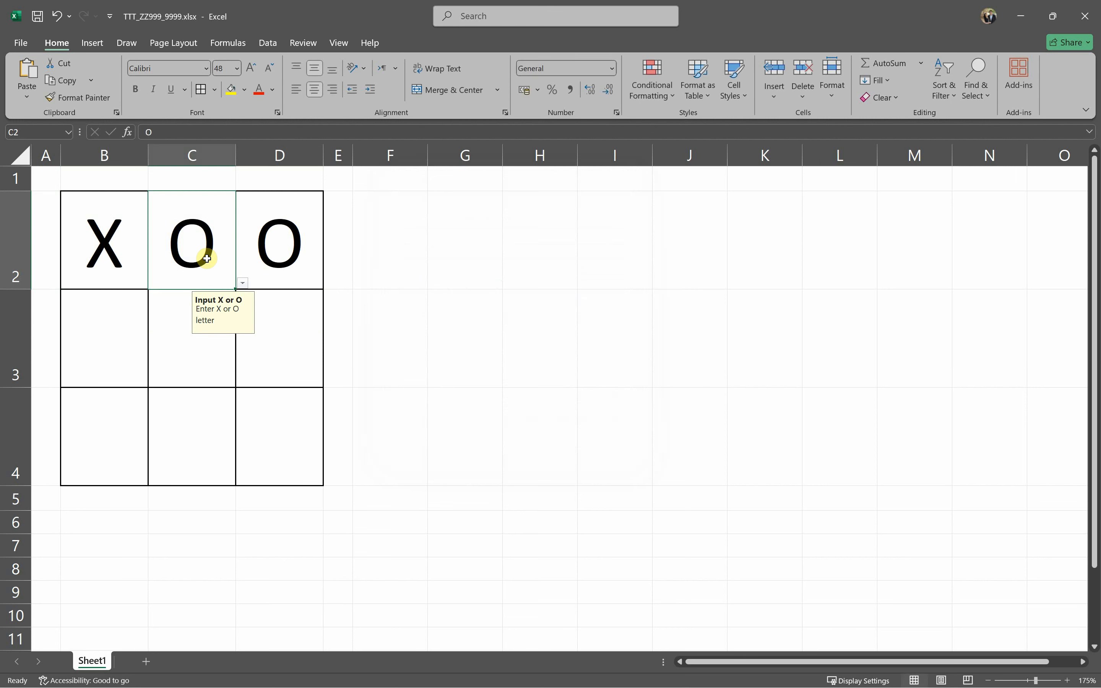
type("X")
left_click(259, 251)
type("X")
left_click(384, 251)
- Start a formula-based conditional formatting rule for cells B2 to D2 with the formula =AND(B2="X",C2="X",D2="X")
mouse_move(252, 232)
left_mouse_down()
mouse_move(112, 242)
mouse_move(263, 241)
left_mouse_up()
left_click_drag(118, 239, 283, 241)
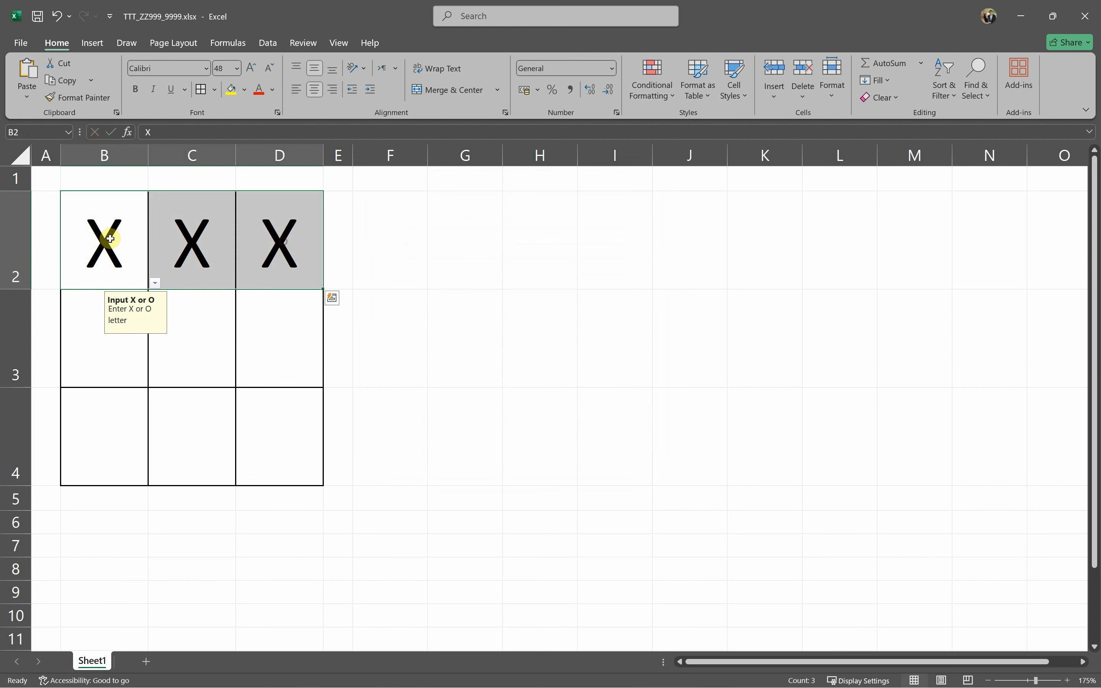
left_click_drag(110, 238, 275, 241)
left_click(656, 94)
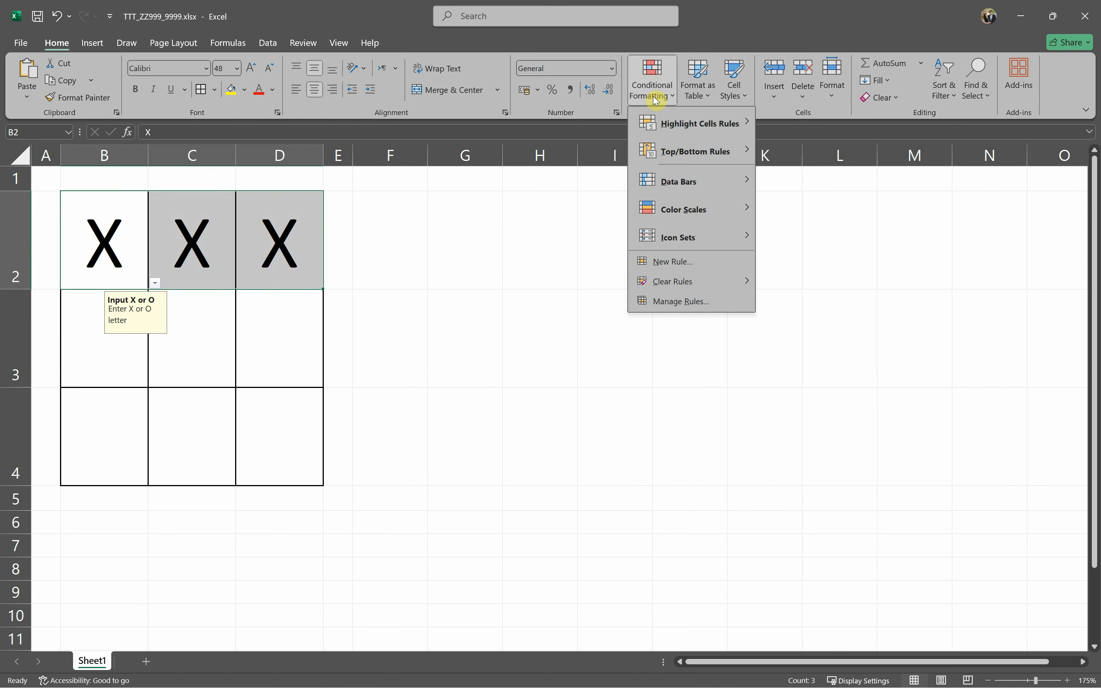
left_click(668, 260)
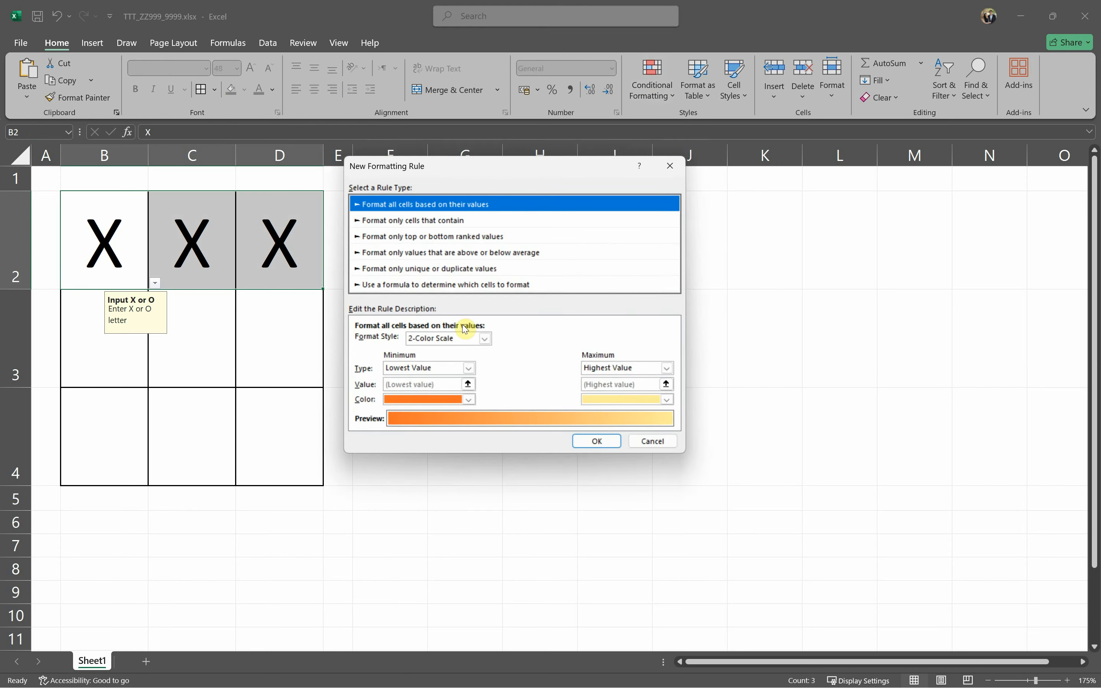
left_click(461, 288)
left_click(430, 350)
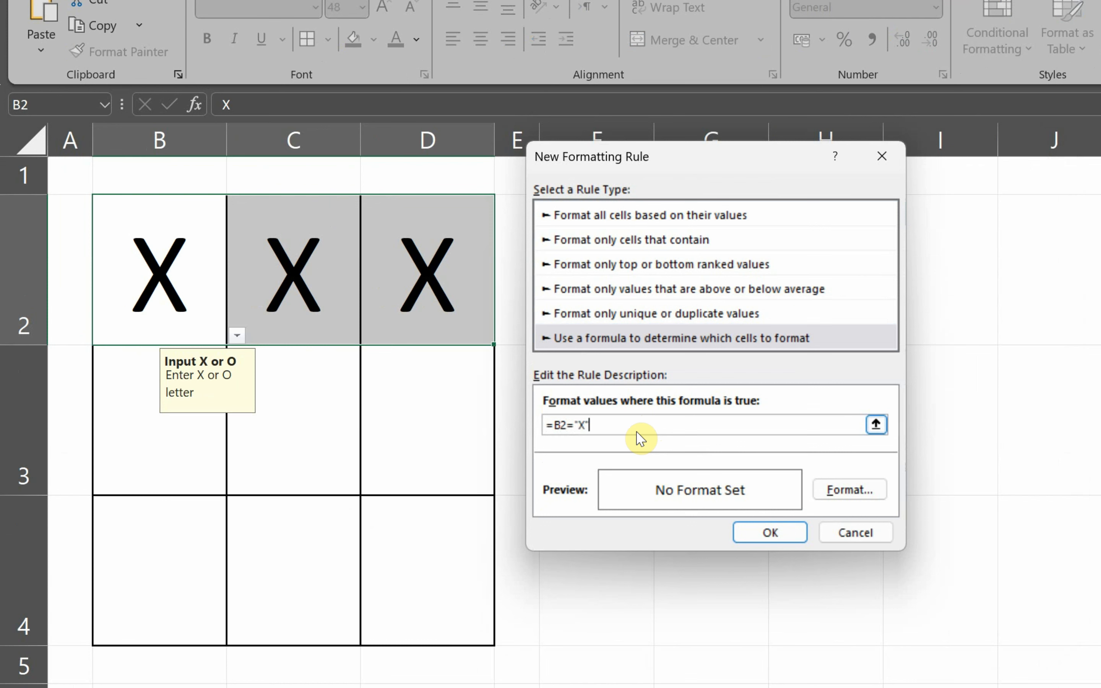
left_click(556, 426)
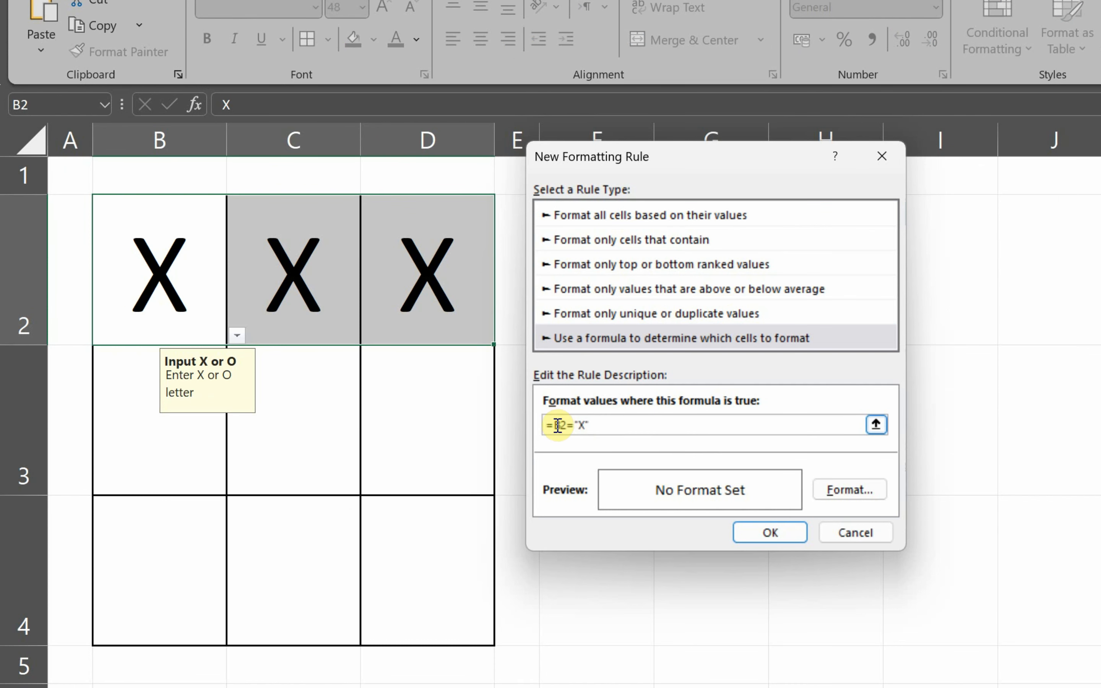
type("nd")
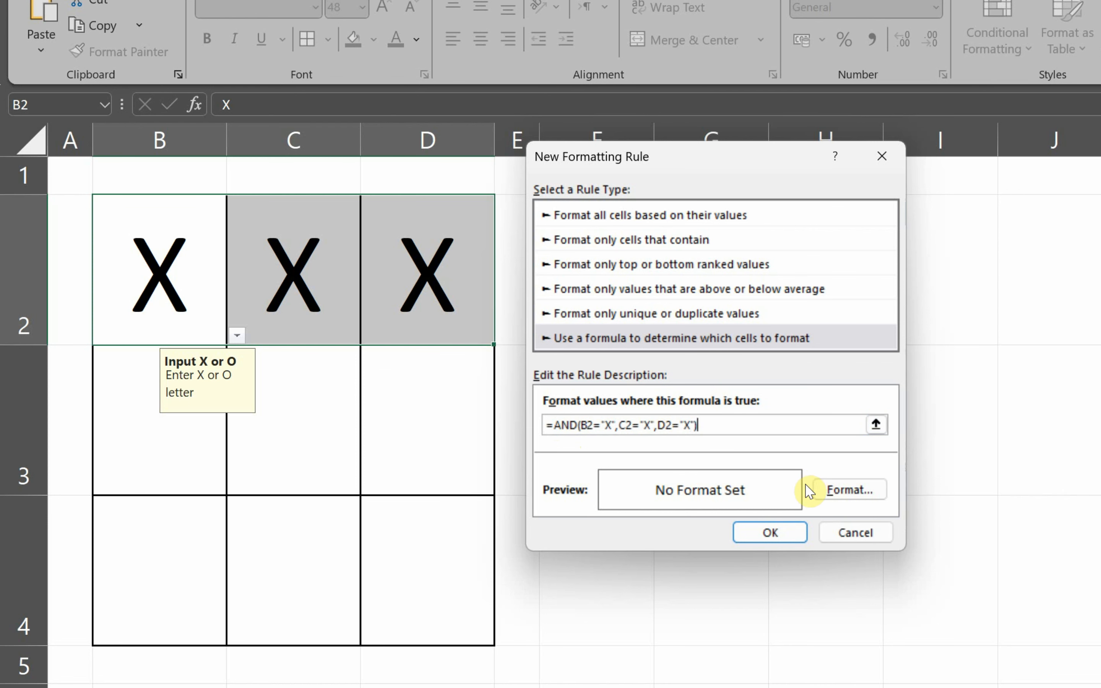
- Set the new rule's format to a solid green background fill and create the rule
left_click(851, 487)
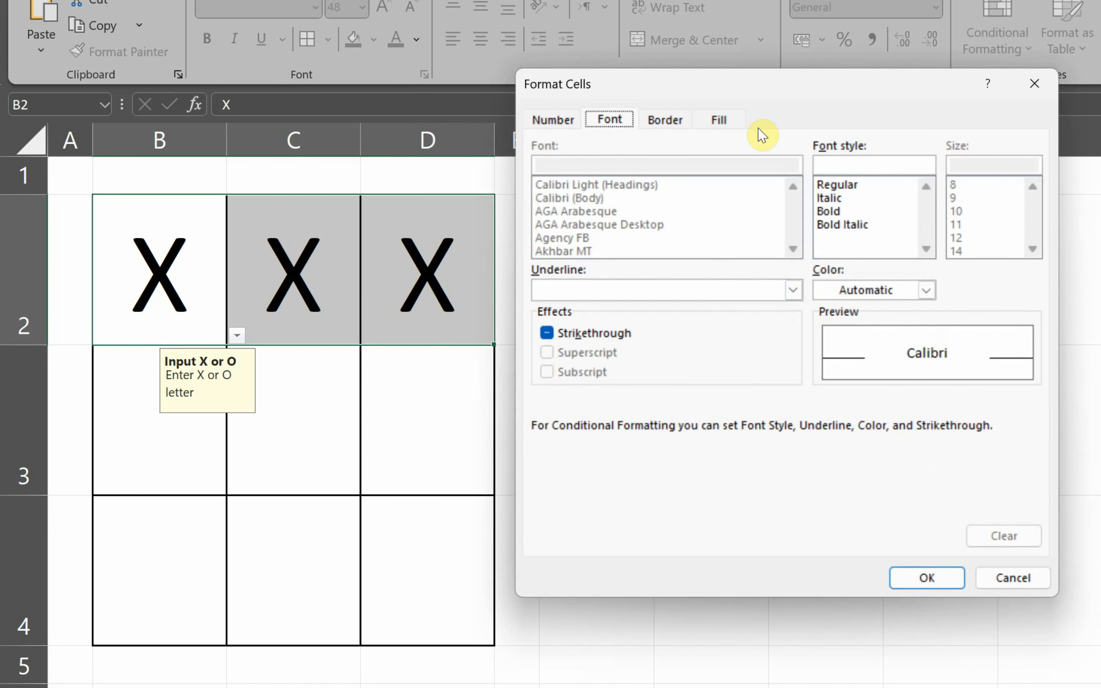
left_click(720, 120)
left_click(639, 321)
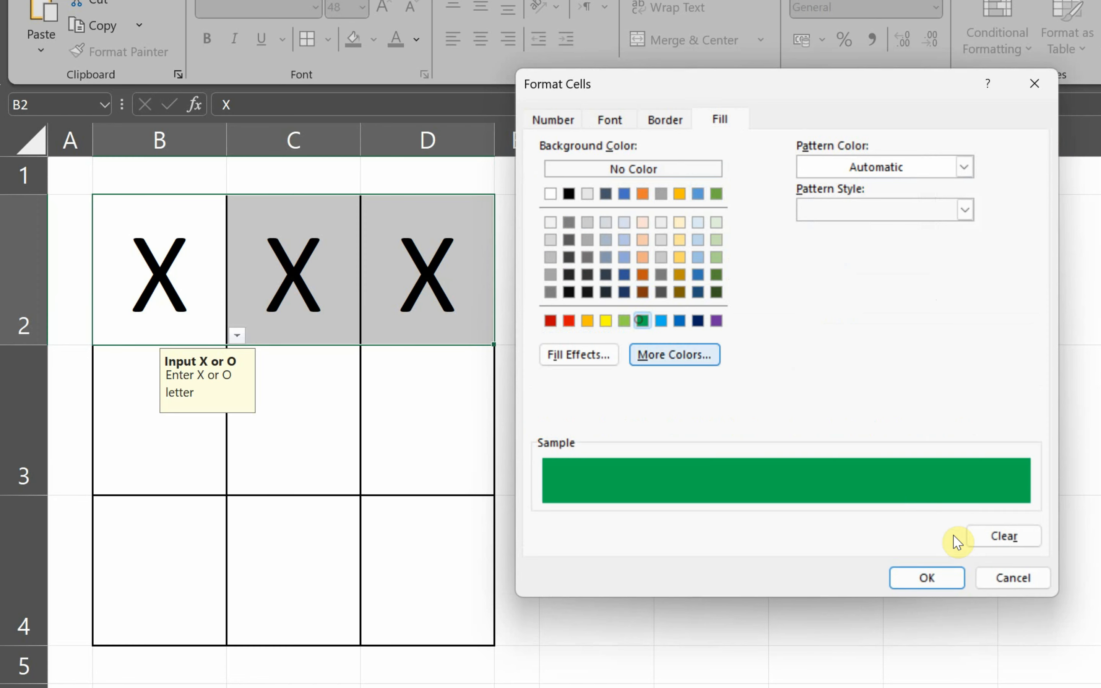
left_click(926, 577)
left_click(560, 438)
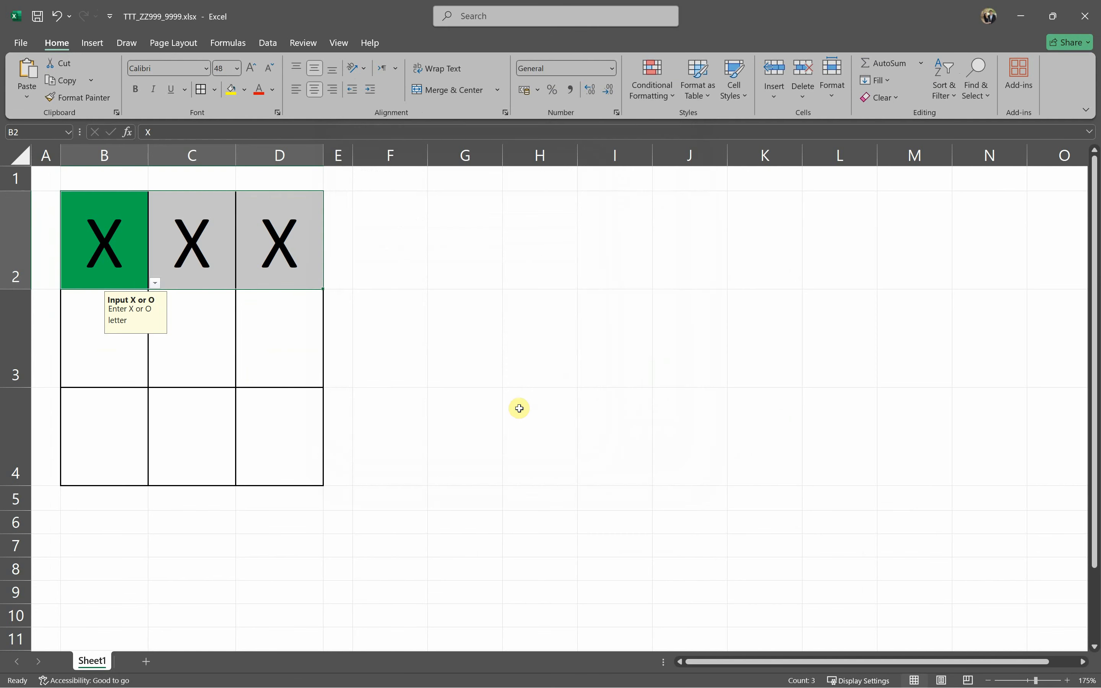
- Edit the rule on cells B2 to D2 to use fixed column references: =AND($B2="X",$C2="X",$D2="X")
left_click(316, 253)
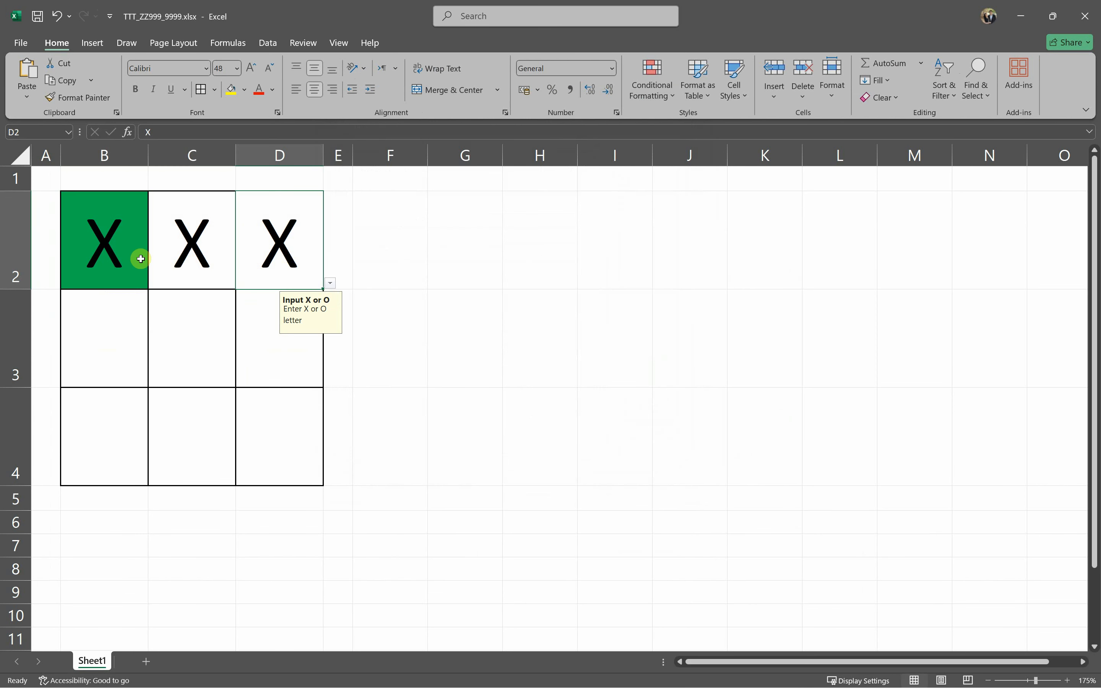
left_click_drag(140, 255, 265, 256)
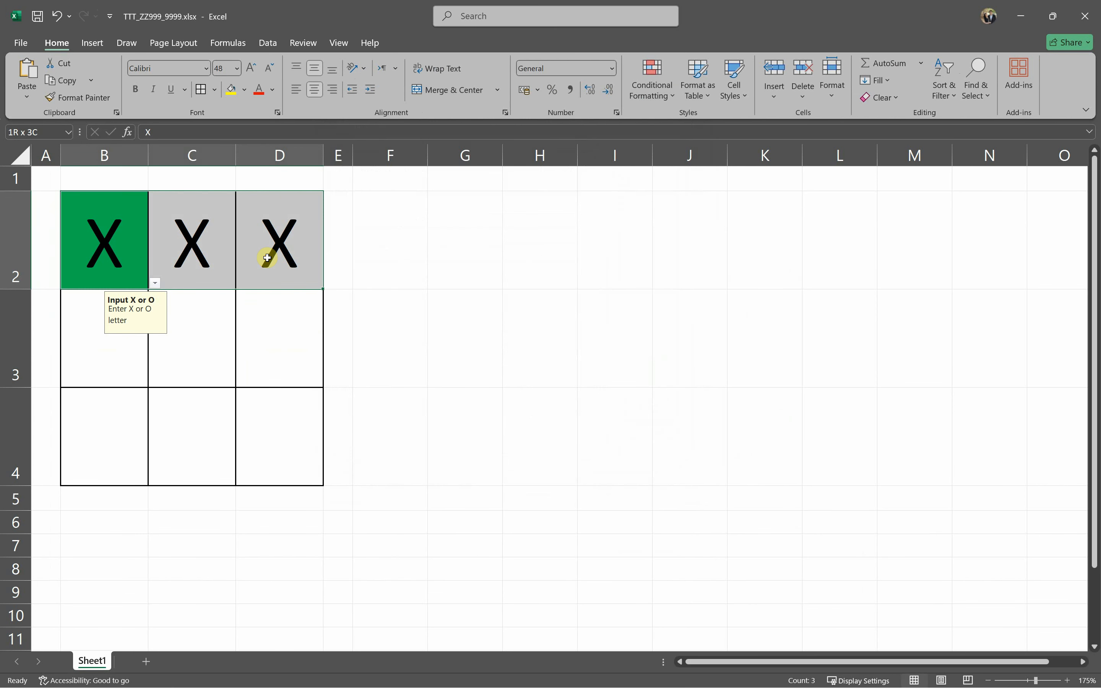
left_click(637, 98)
left_click(676, 309)
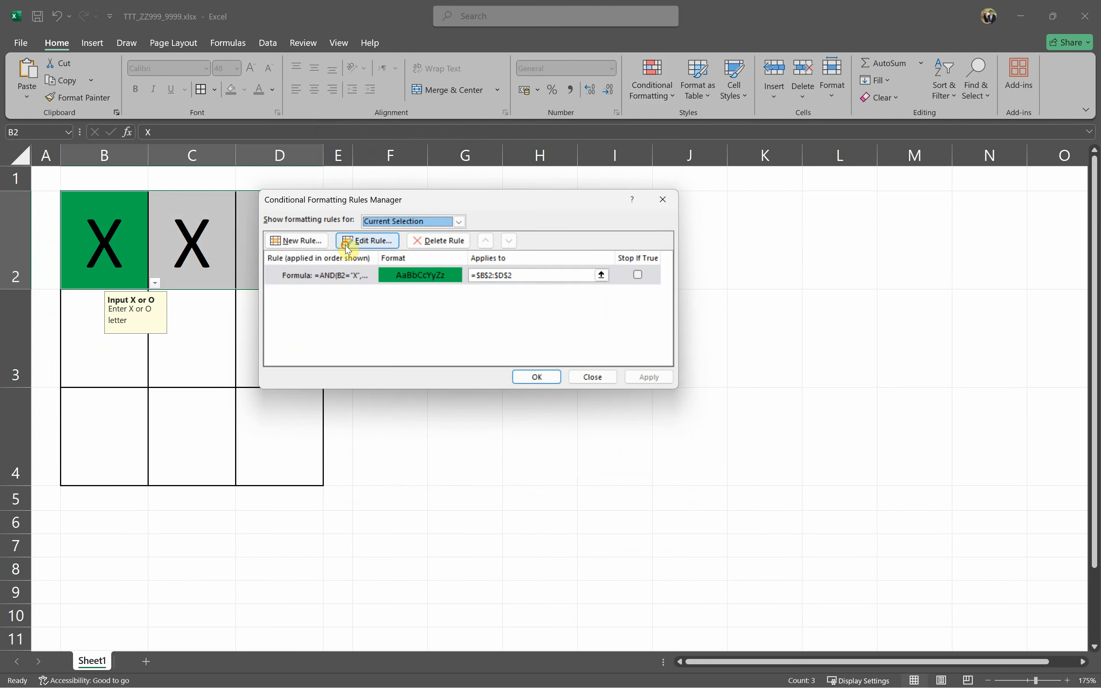
left_click(366, 240)
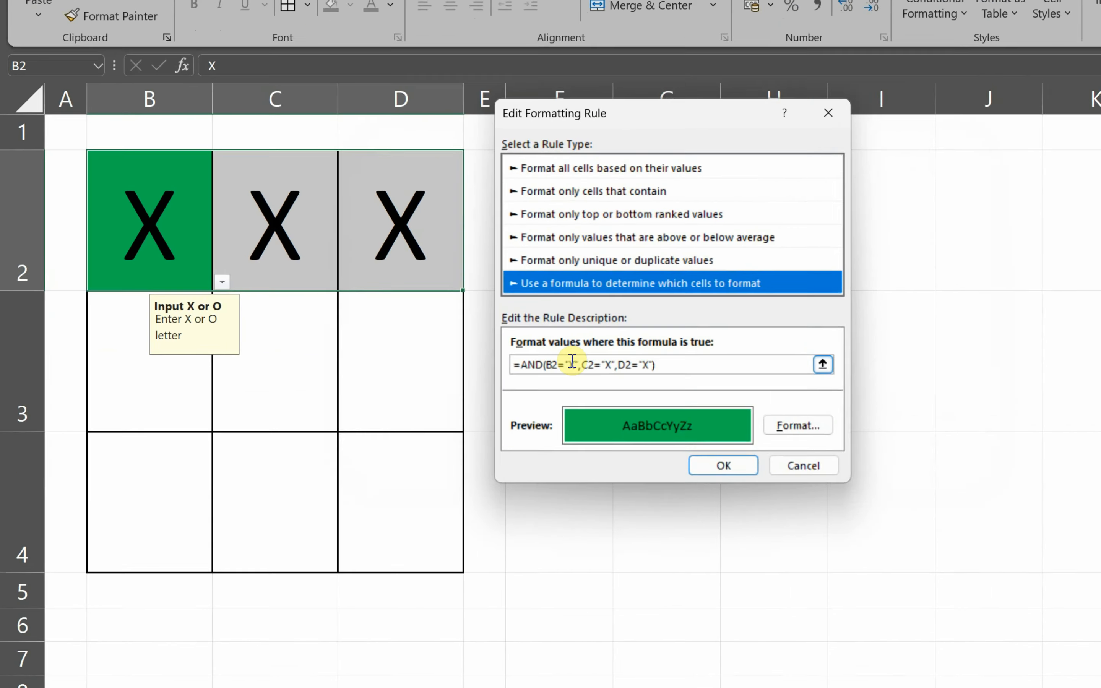
left_click(546, 365)
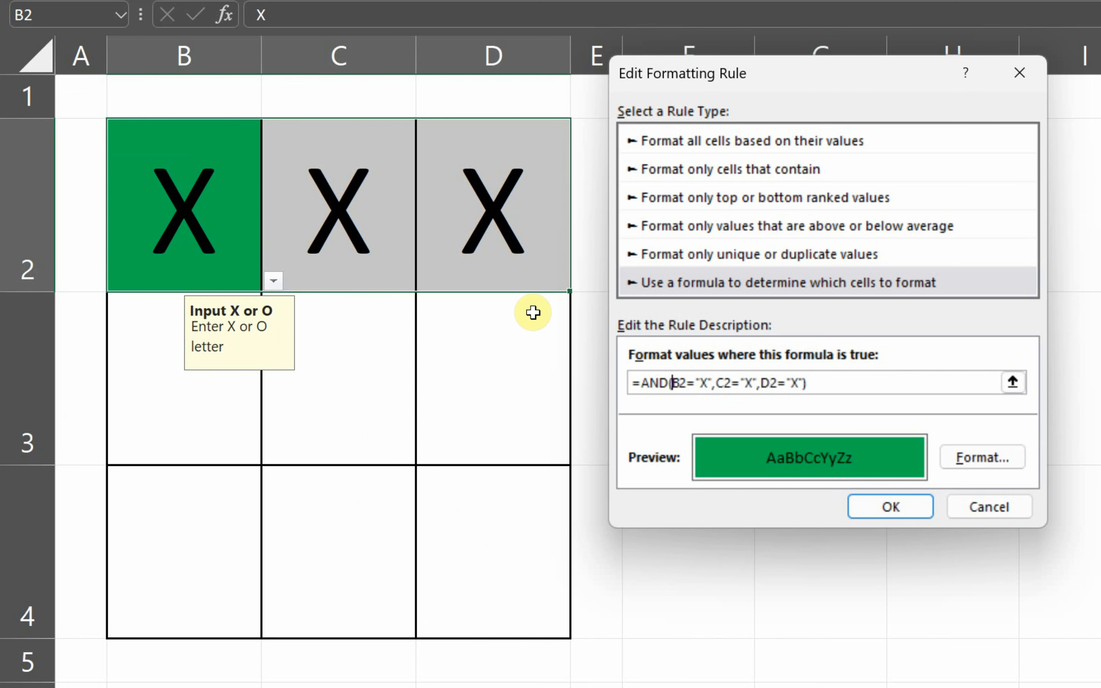
type("$")
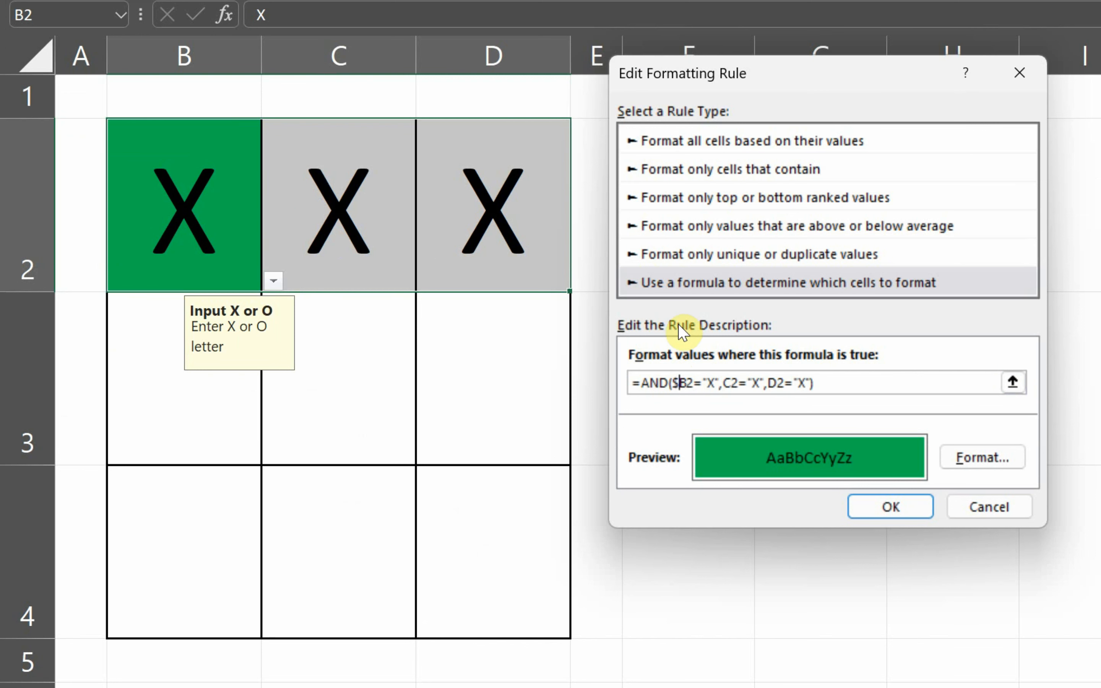
left_click(723, 383)
type("$")
left_click(768, 383)
type("$")
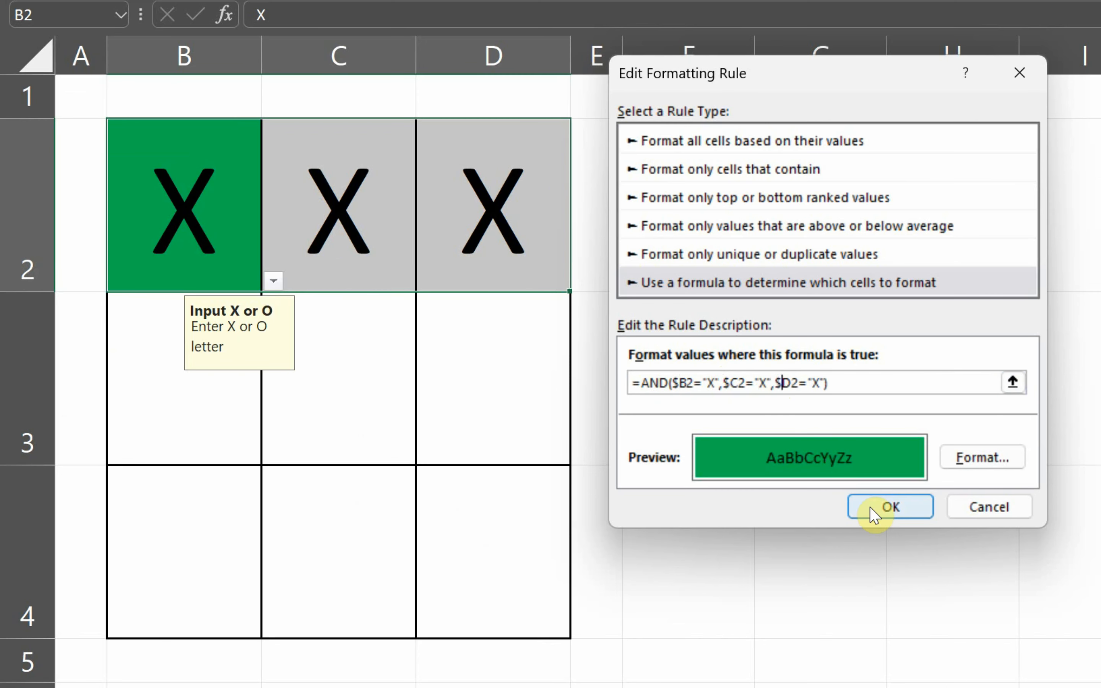
left_click(884, 508)
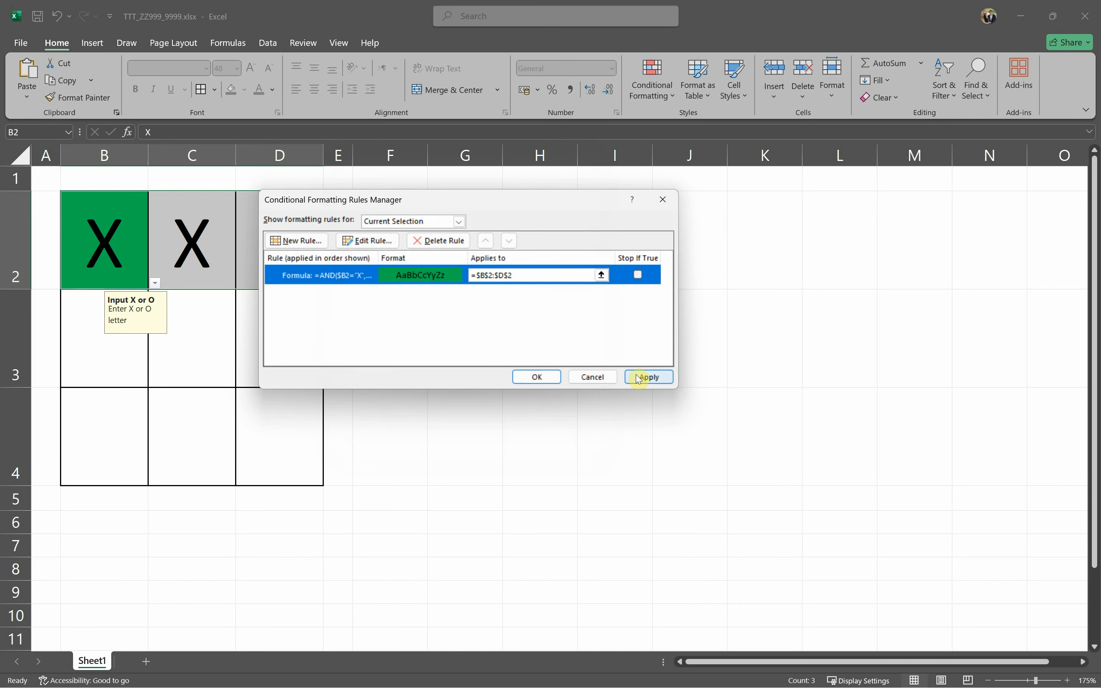
- Apply the edited rule to the top row of the grid and close the rules manager
left_click(917, 418)
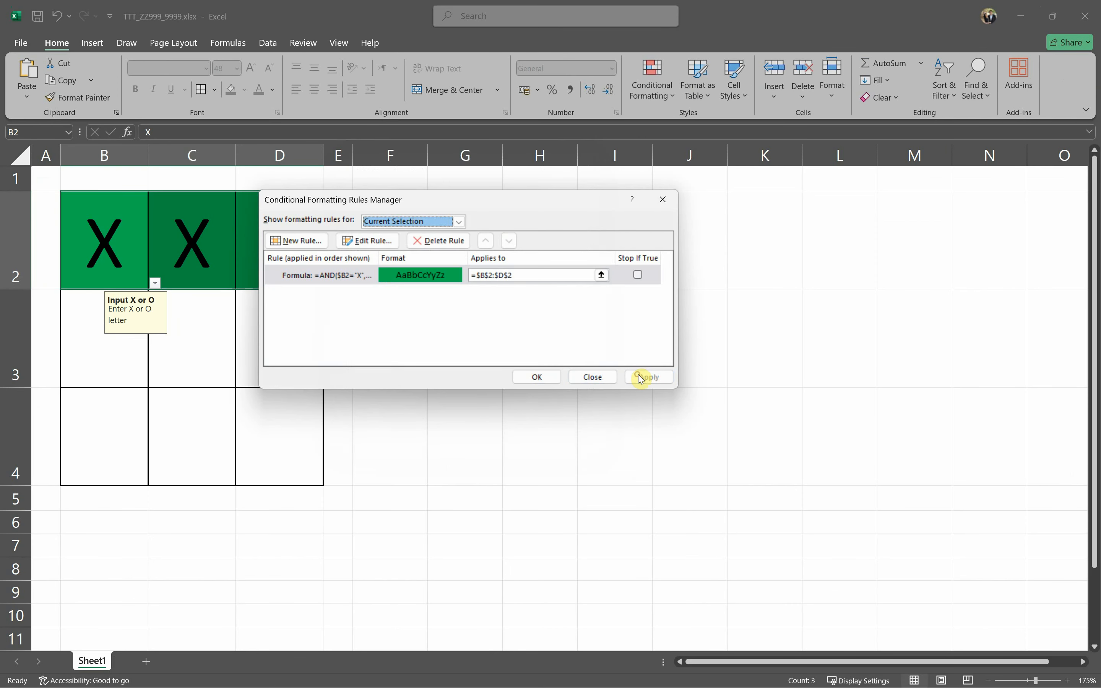
left_click_drag(533, 201, 607, 178)
left_click(609, 353)
left_click(285, 246)
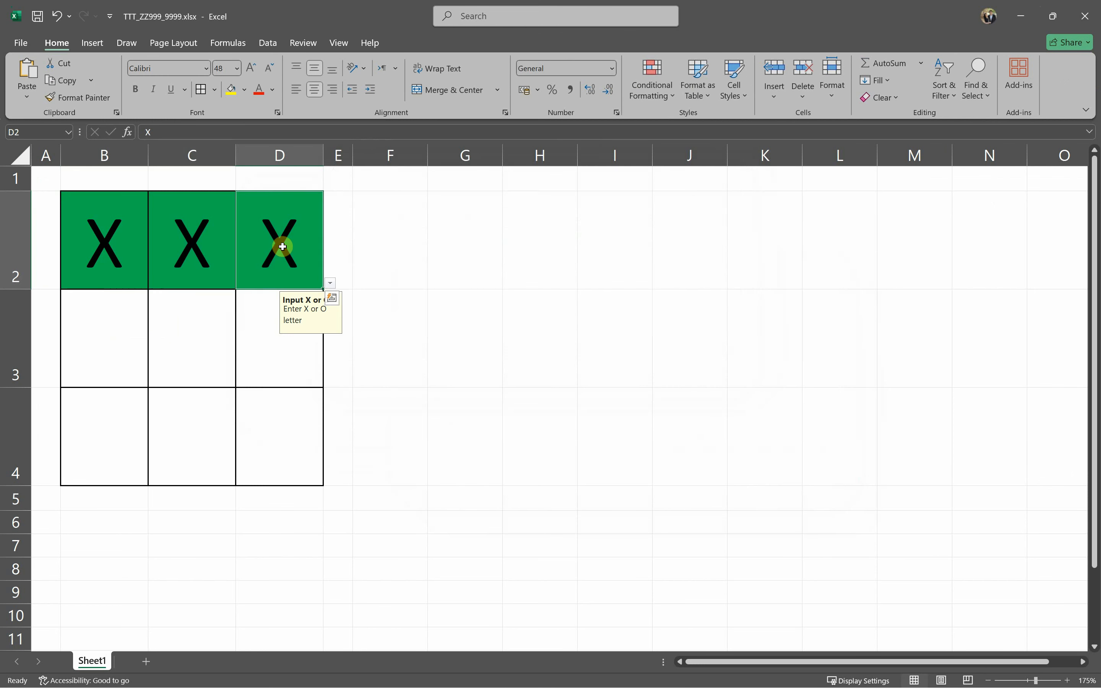
- Reopen the rule for cells B2 to D2 and append a copy of its AND condition to the formula
left_click_drag(263, 248, 98, 247)
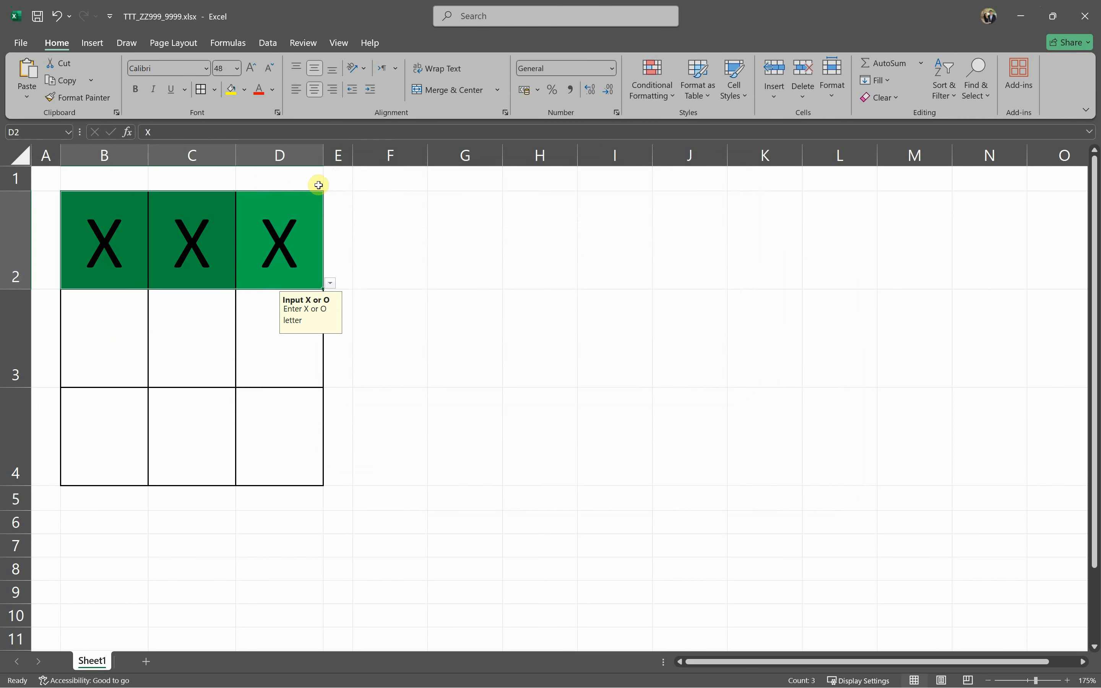
left_click(666, 95)
left_click(678, 301)
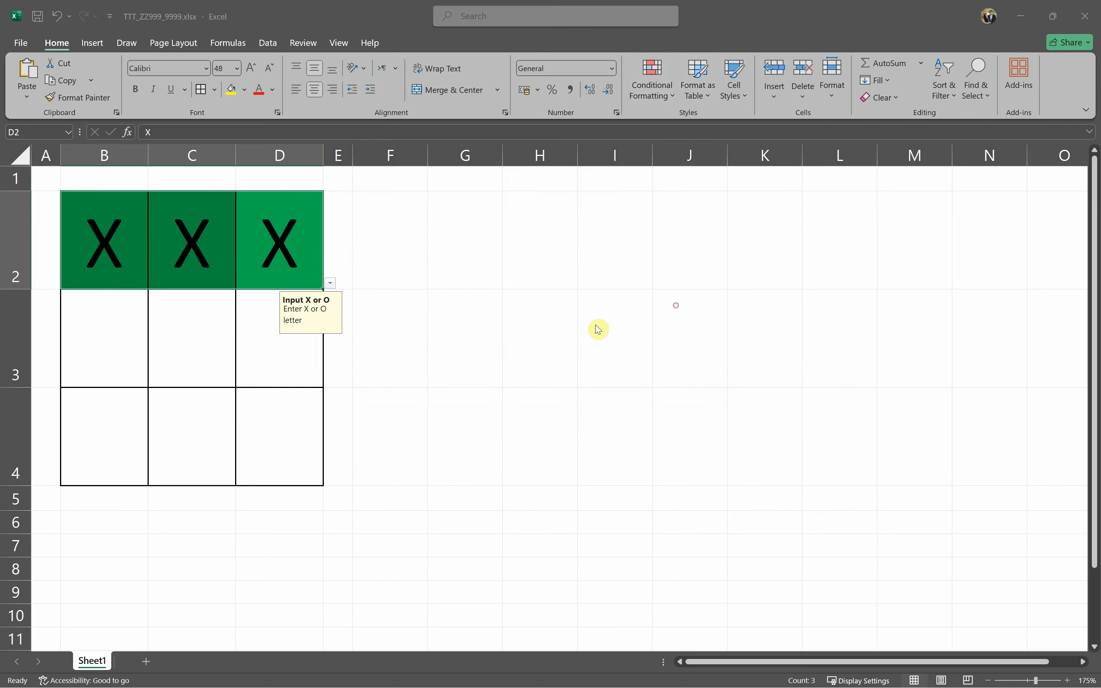
left_click(433, 217)
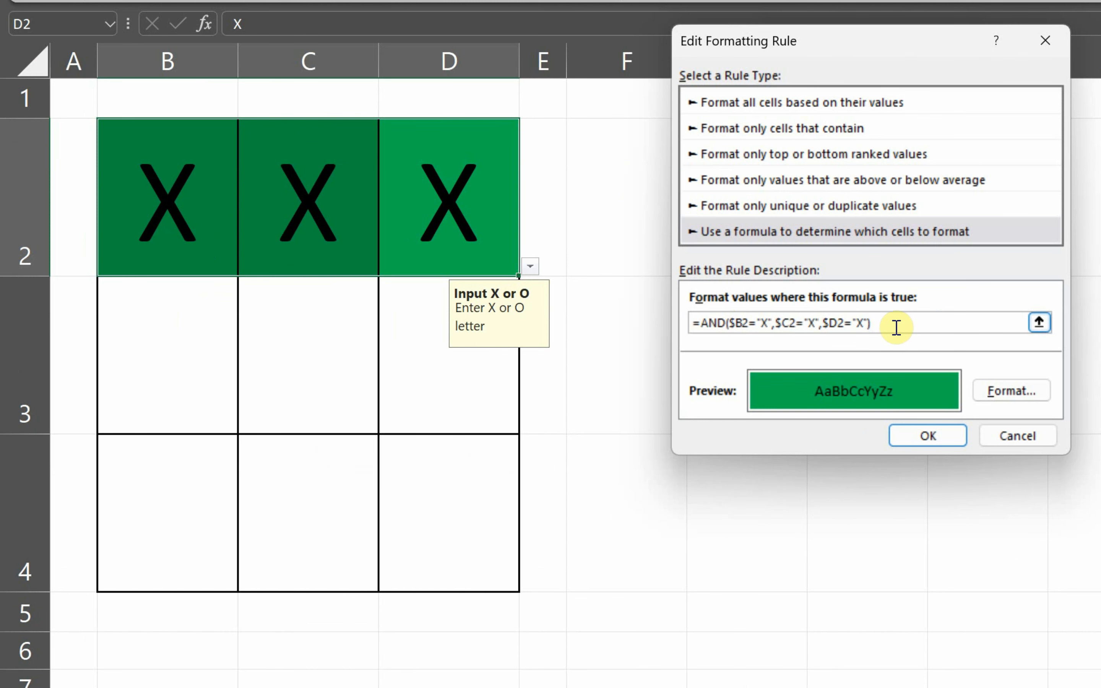
left_click_drag(896, 327, 704, 327)
key("ctrl+c")
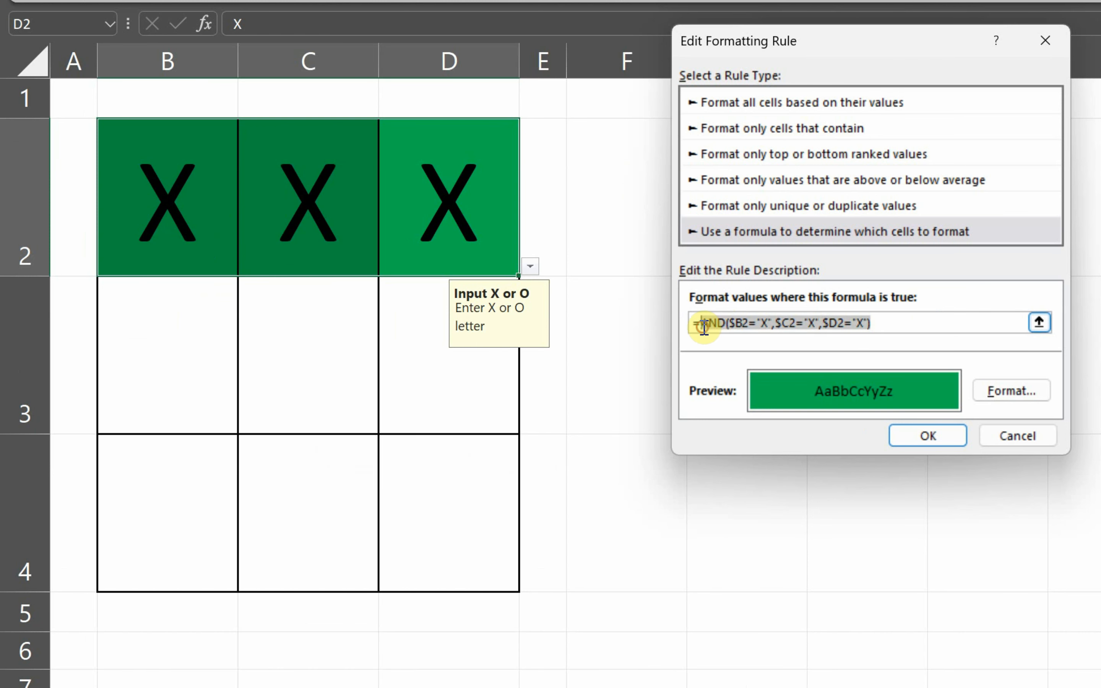
left_click(893, 323)
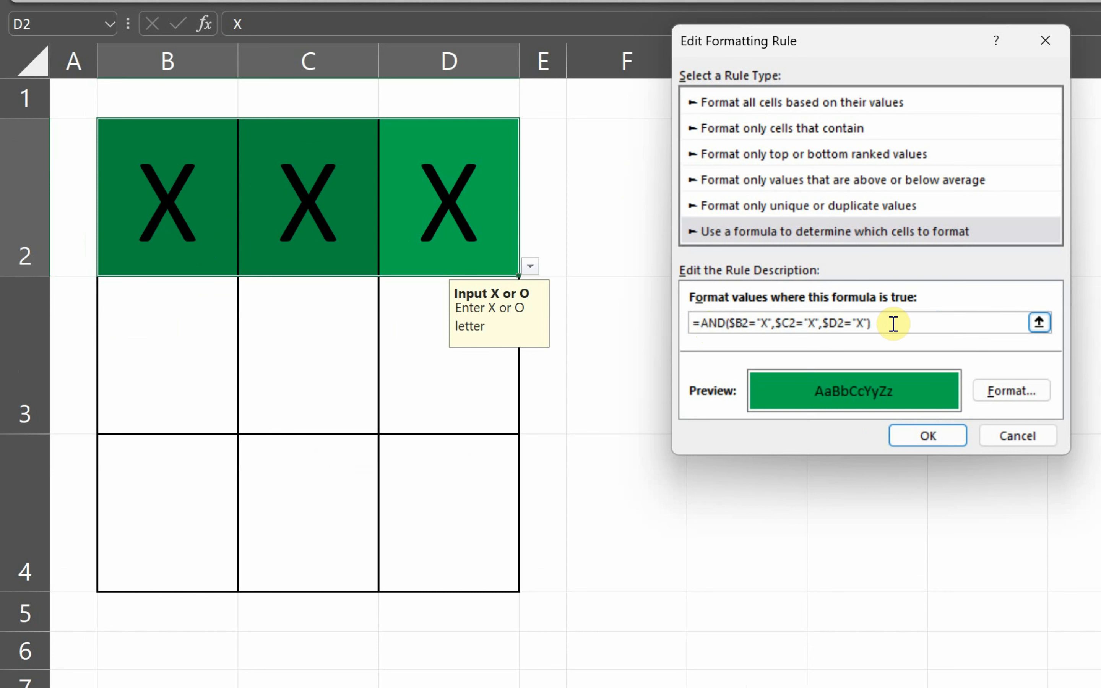
key("ctrl+v")
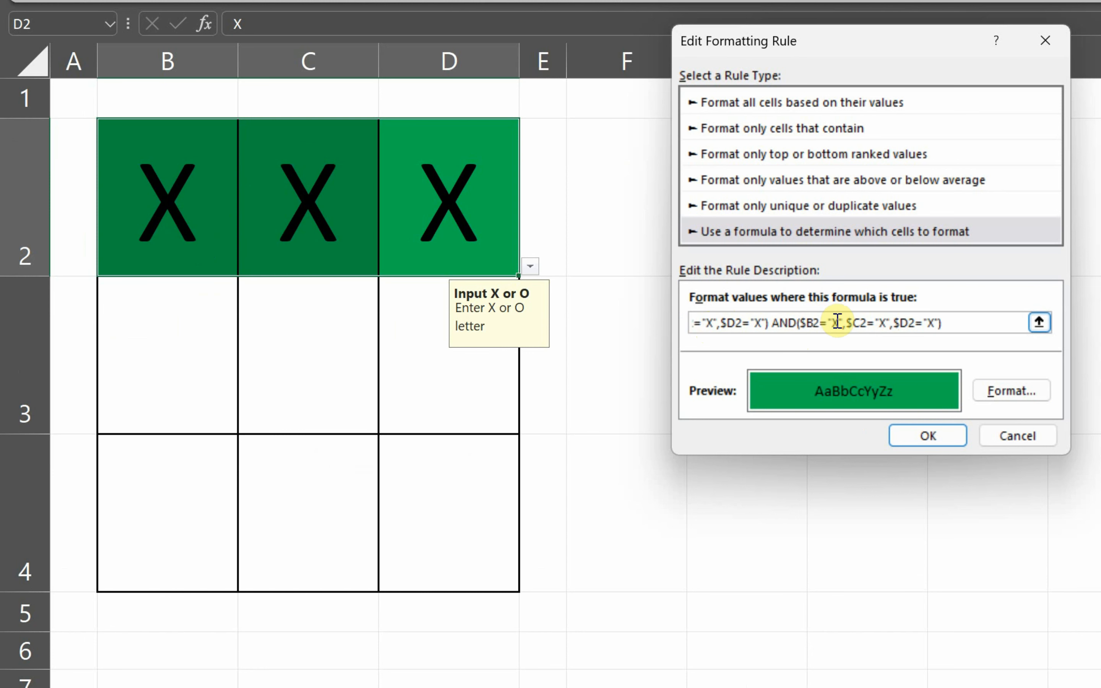
- Change the copied condition to test for O in all three cells: AND($B2="O",$C2="O",$D2="O")
type("O")
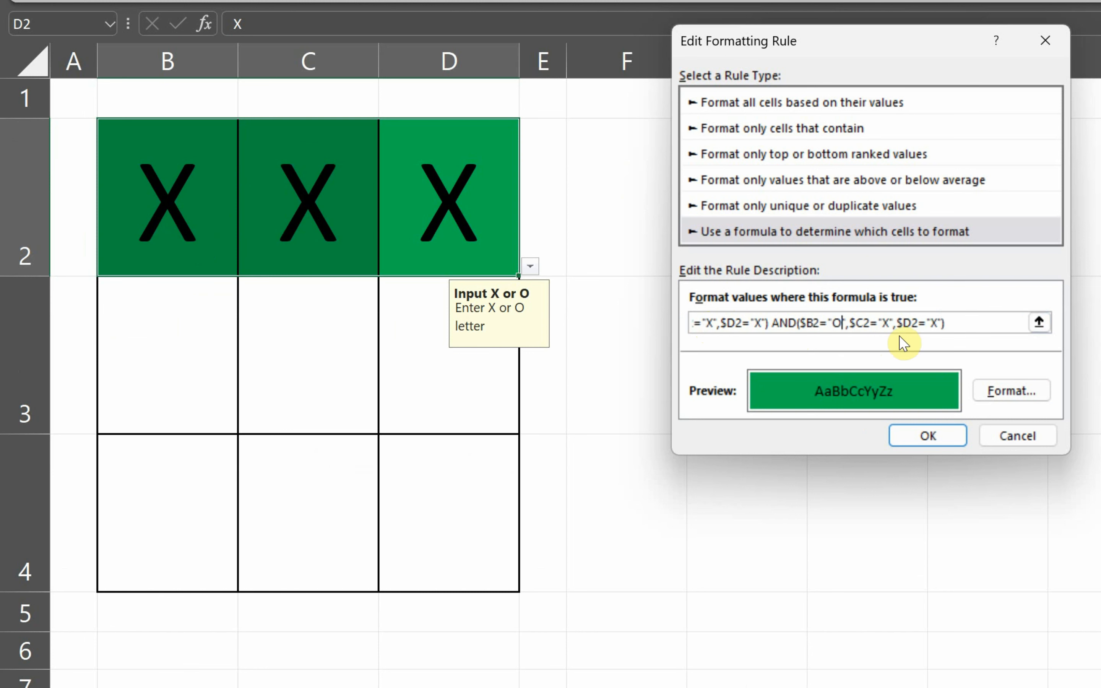
double_click(885, 324)
type("O")
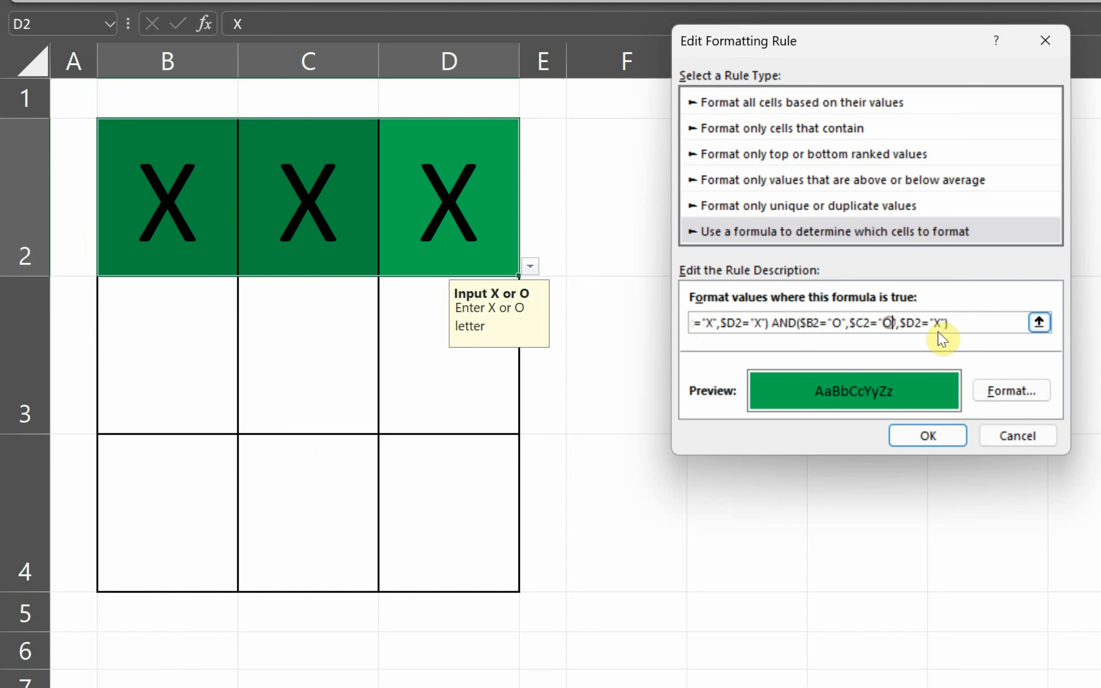
double_click(938, 322)
type("O")
- Examine the X condition and the O condition in the rule's formula
left_click_drag(770, 322, 612, 327)
left_click(903, 326)
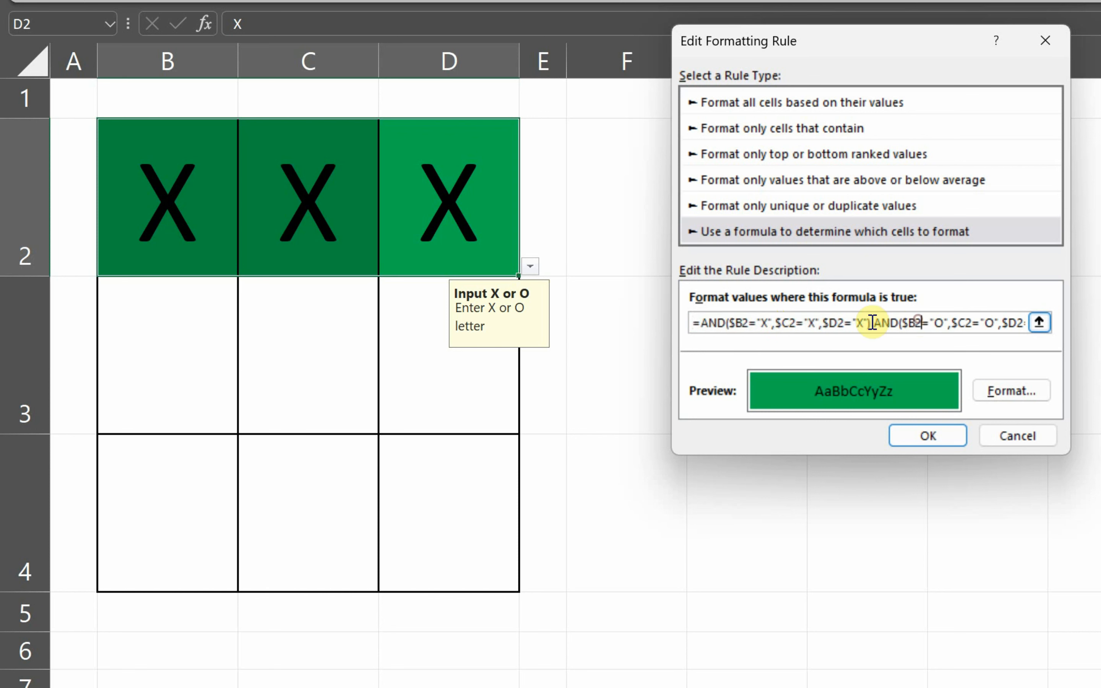
left_click_drag(920, 321, 1003, 322)
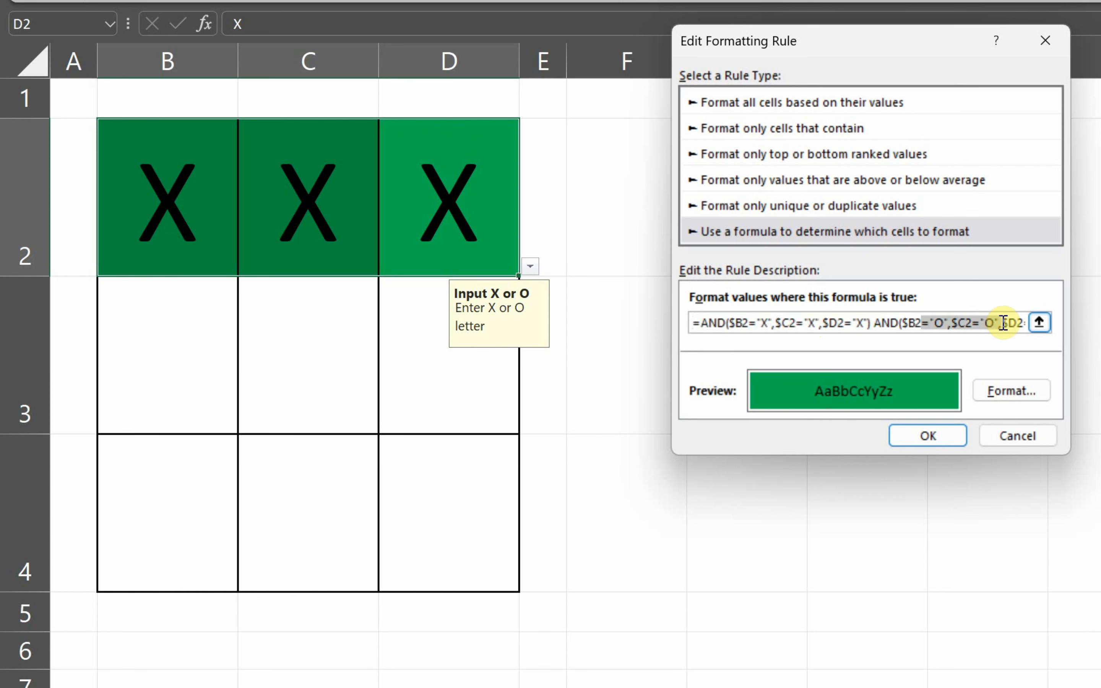
left_click_drag(795, 322, 765, 321)
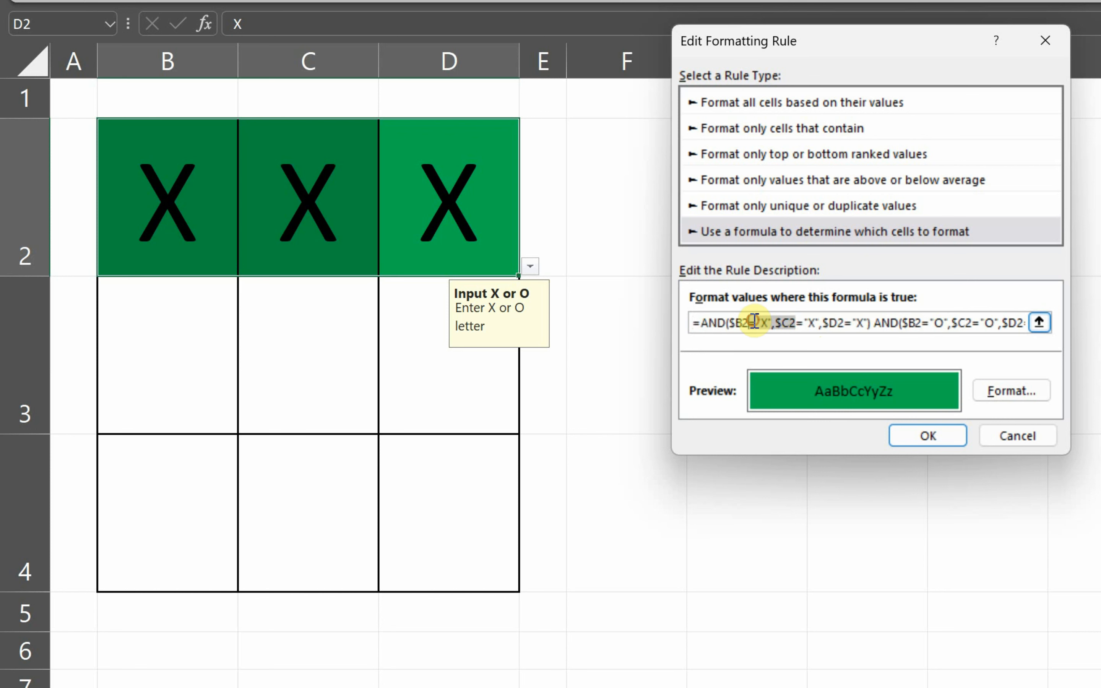
left_click(718, 323)
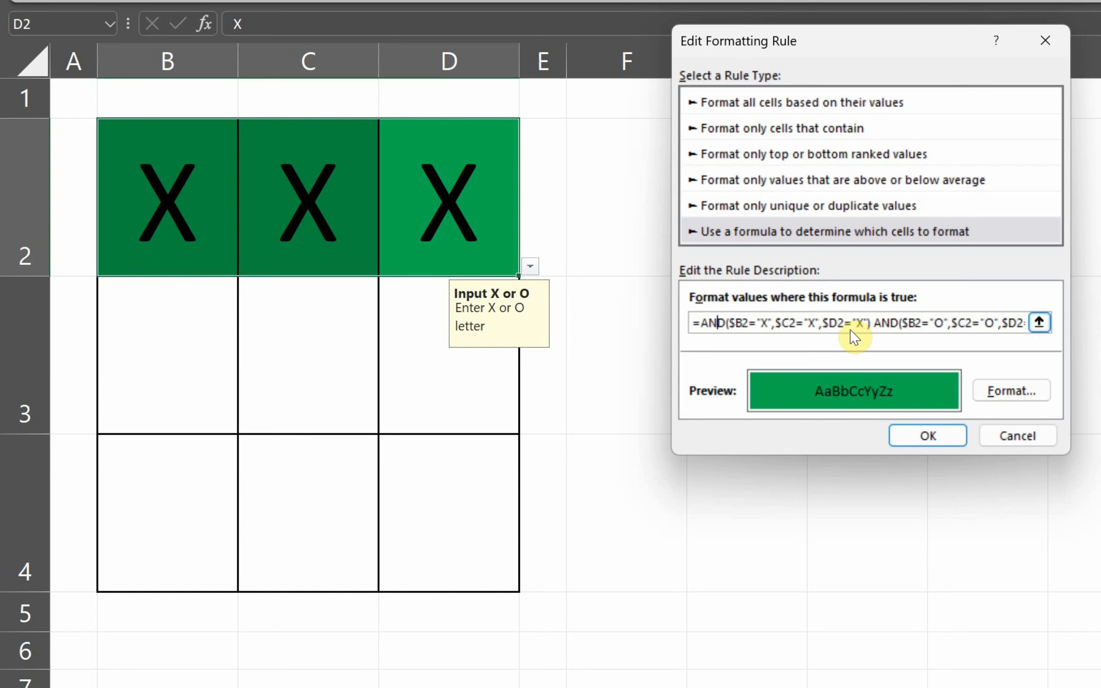
left_click(815, 323)
left_click(930, 322)
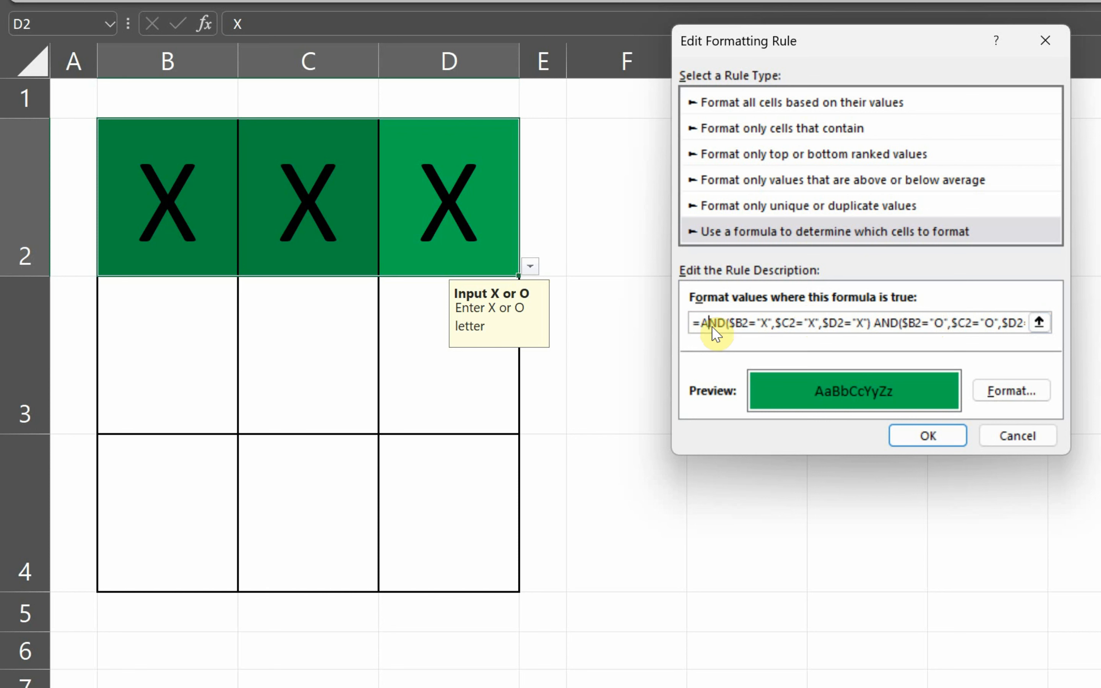
- Combine the X and O conditions inside an OR function, separated by a comma, and save the top-row rule
left_click(700, 322)
type("OR(")
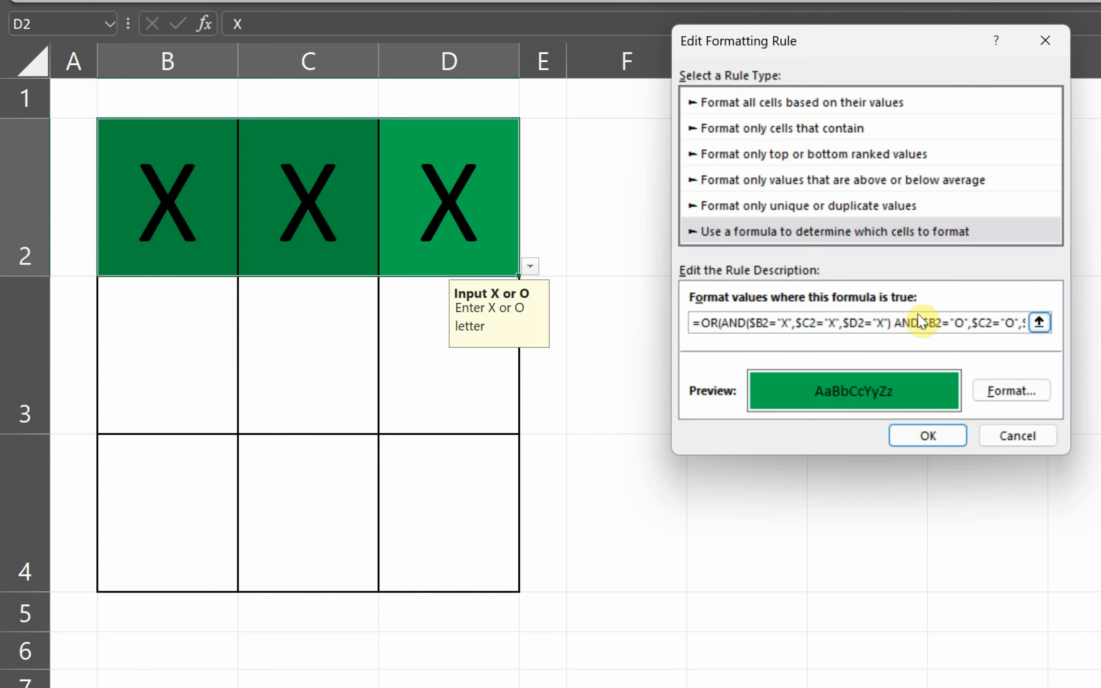
left_click(892, 322)
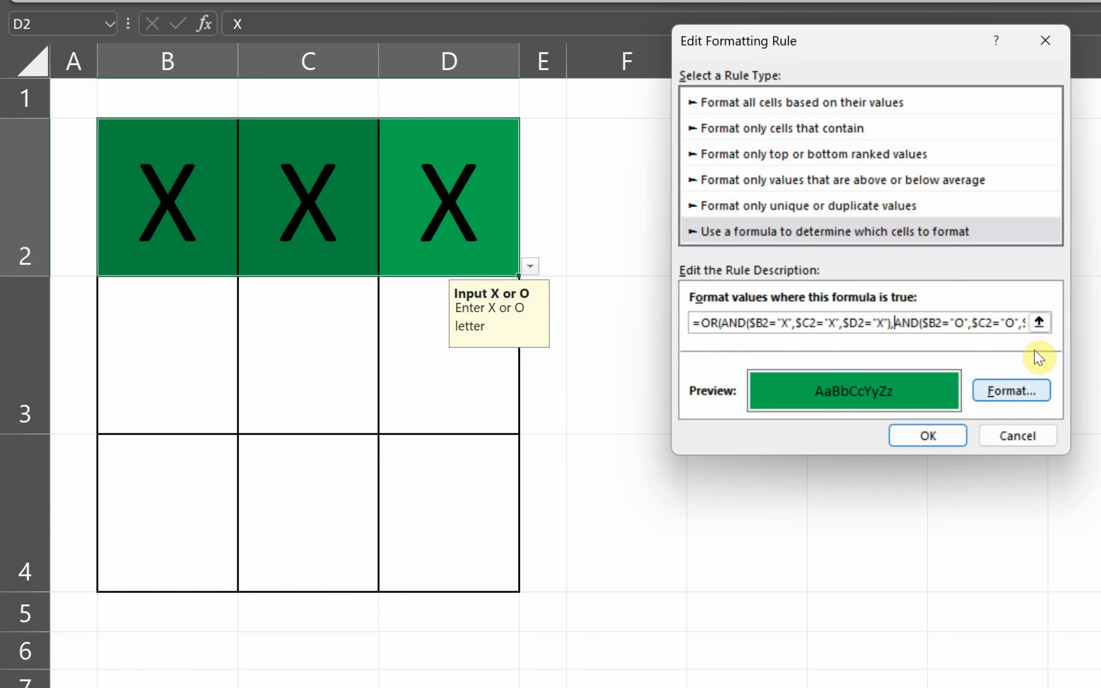
left_click_drag(1004, 323, 1051, 330)
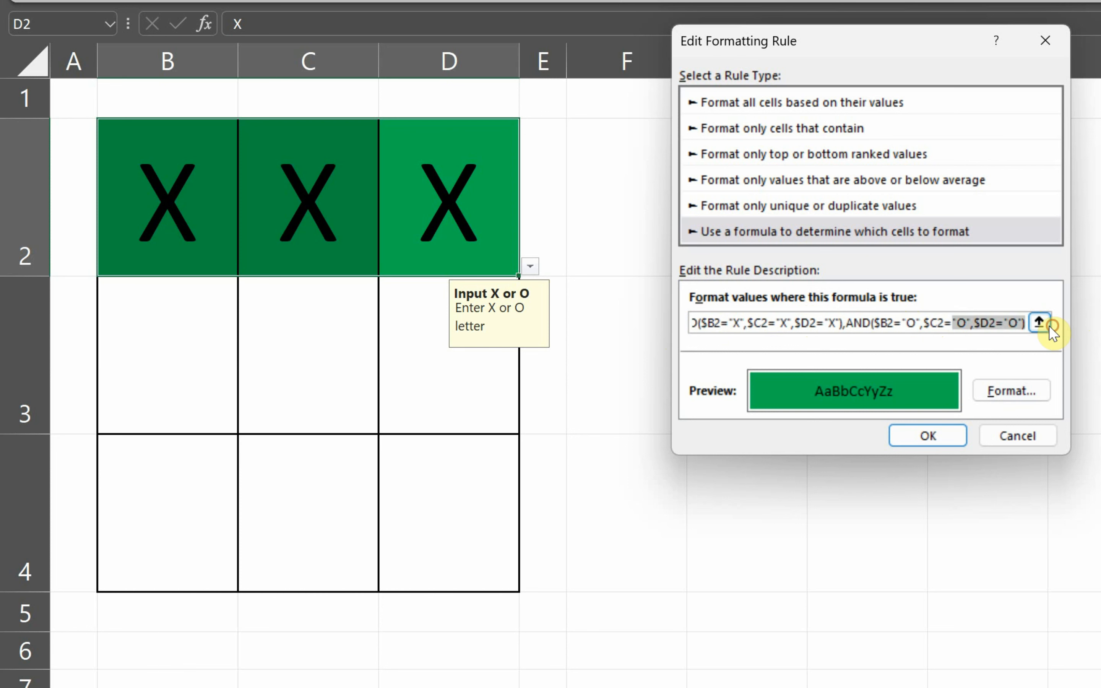
left_click(1020, 325)
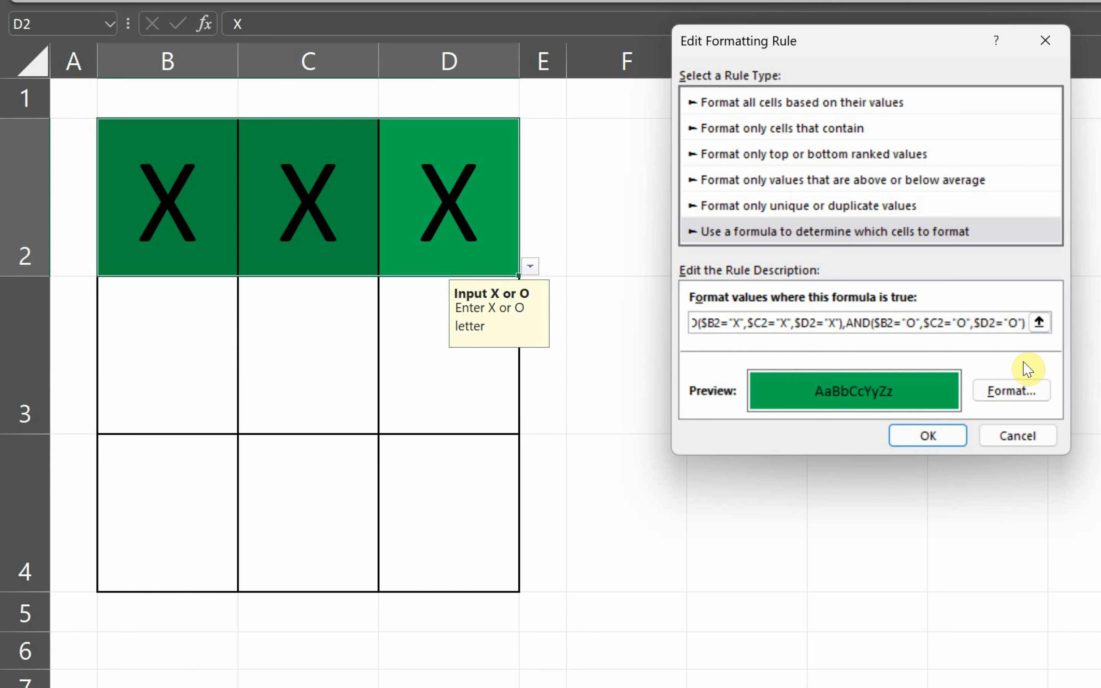
left_click_drag(1023, 325, 634, 323)
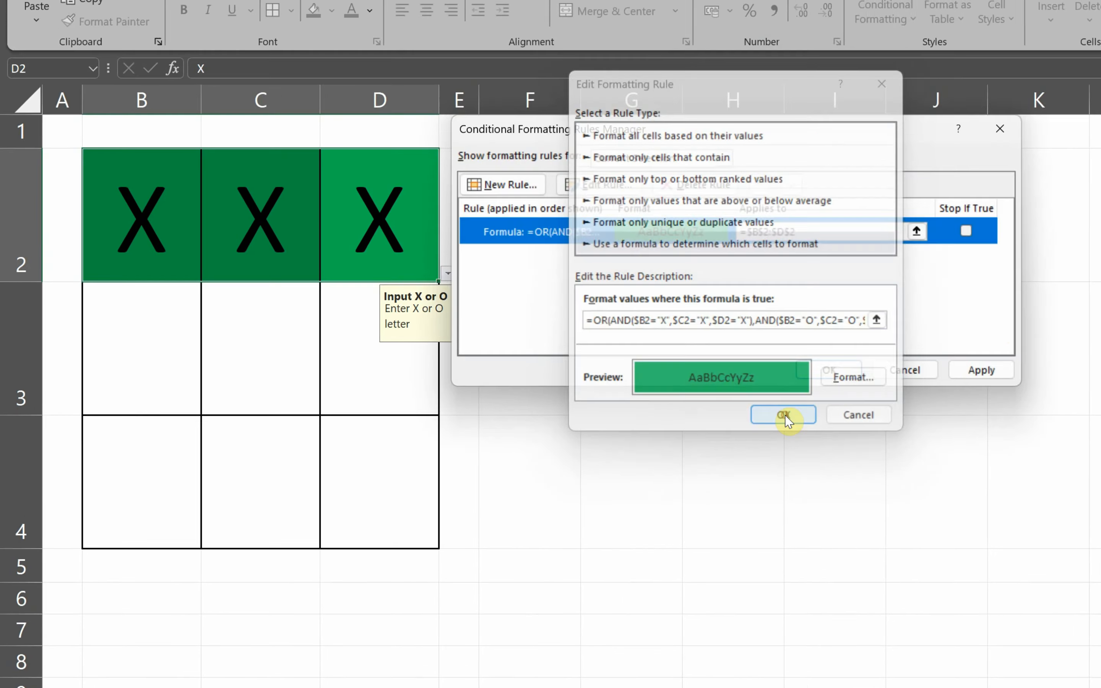
left_click(929, 434)
left_click(1065, 384)
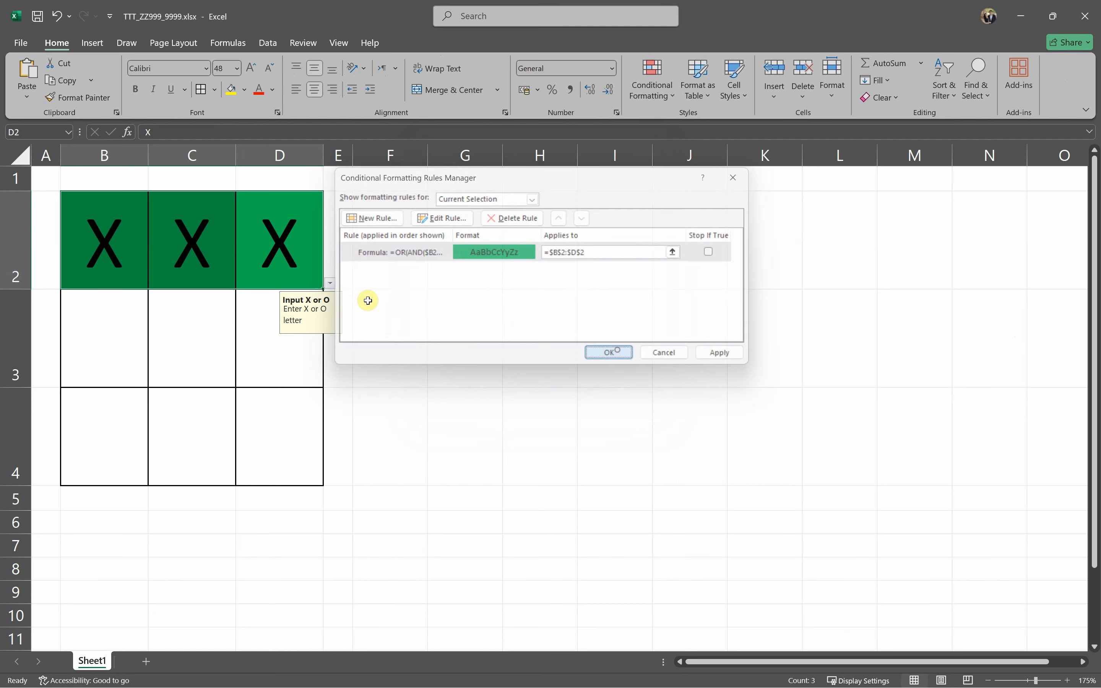
- Test the top-row rule by entering O in cells D2, C2 and B2
type("O")
left_click(430, 336)
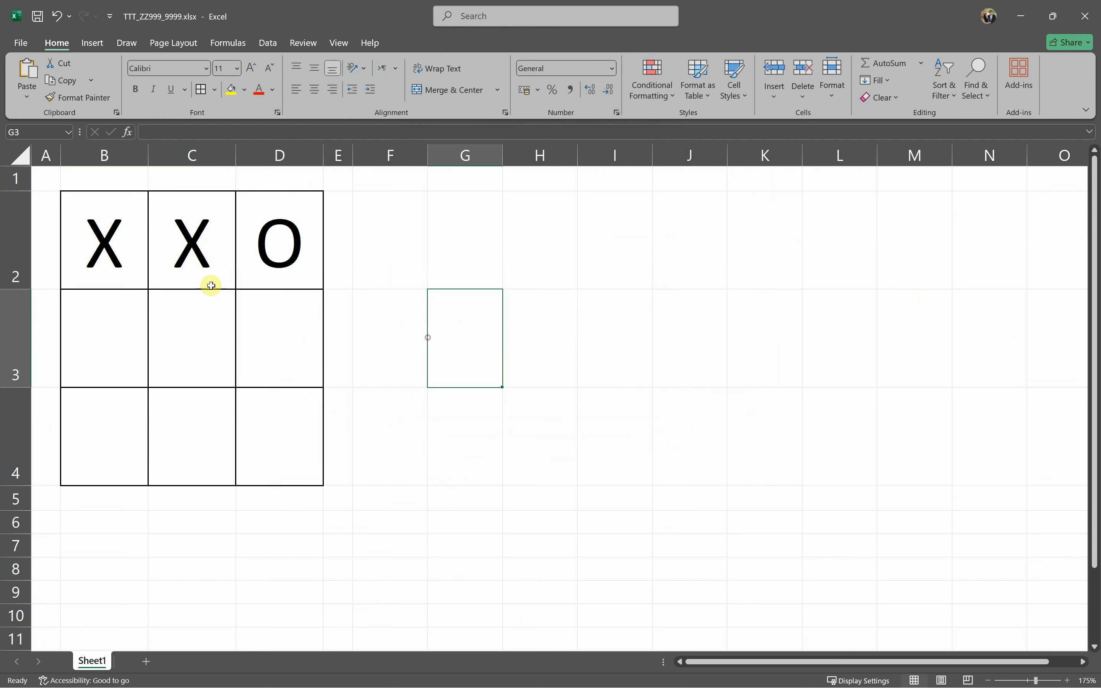
left_click(209, 267)
type("O")
left_click(120, 239)
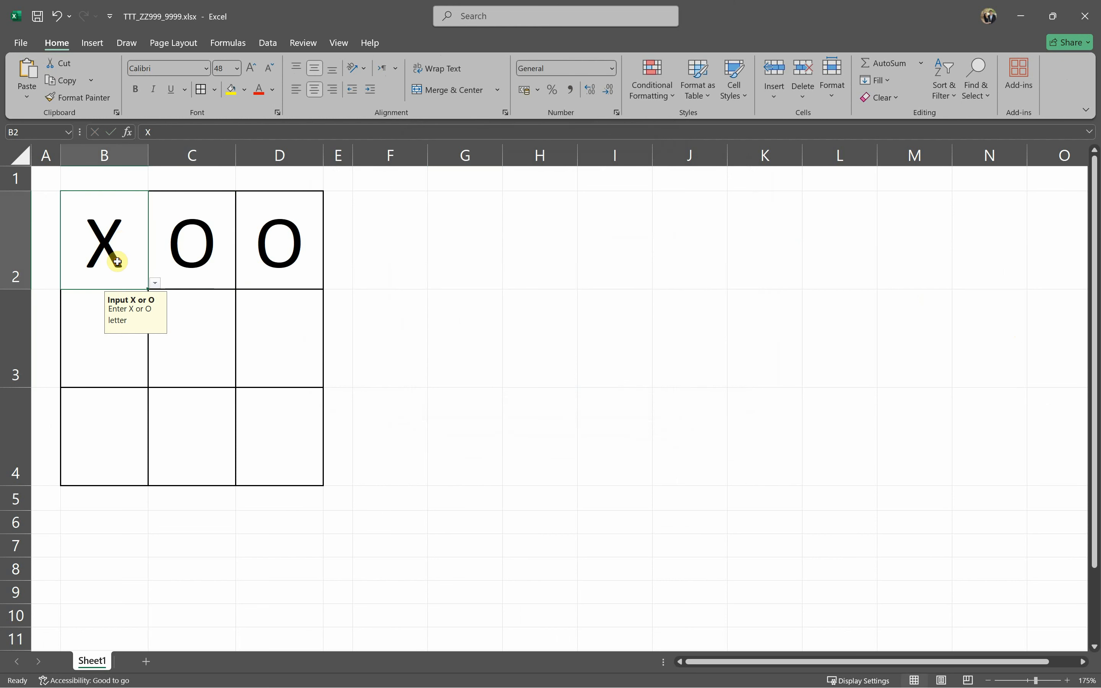
type("O")
left_click(432, 375)
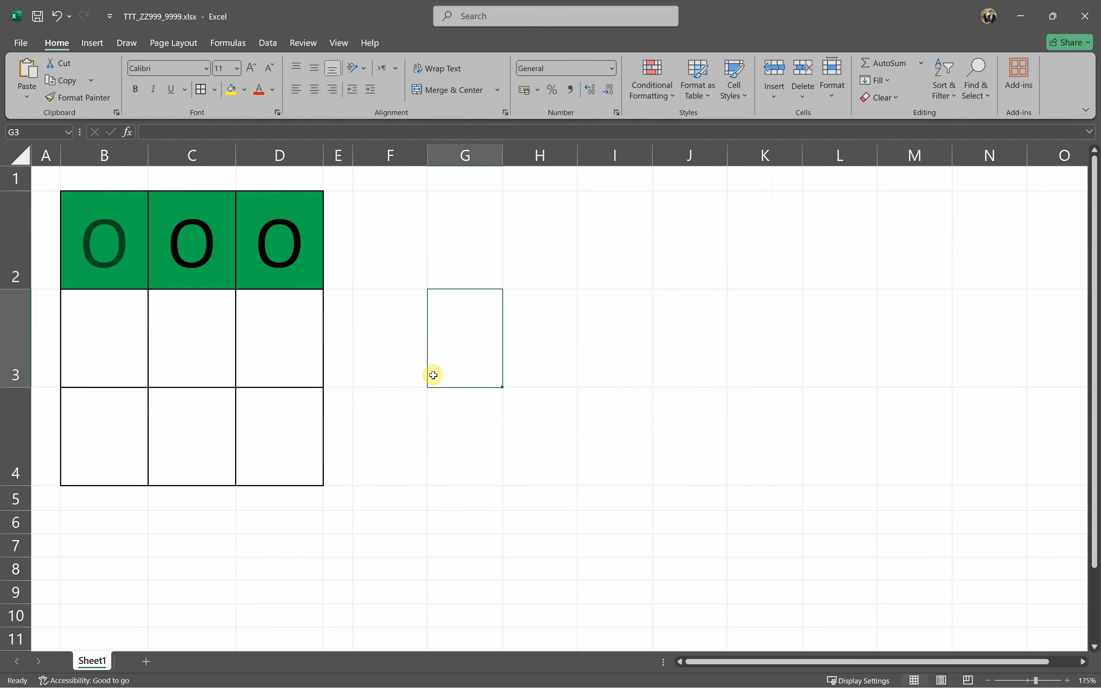
left_click(285, 244)
left_click_drag(98, 347, 272, 357)
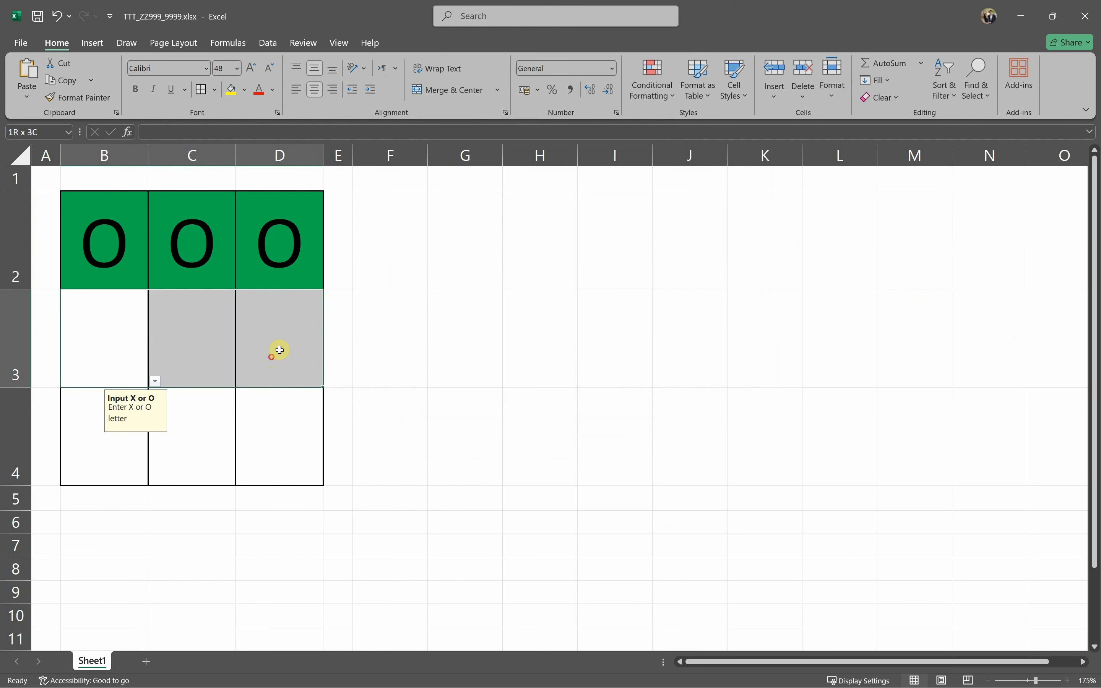
left_click(653, 89)
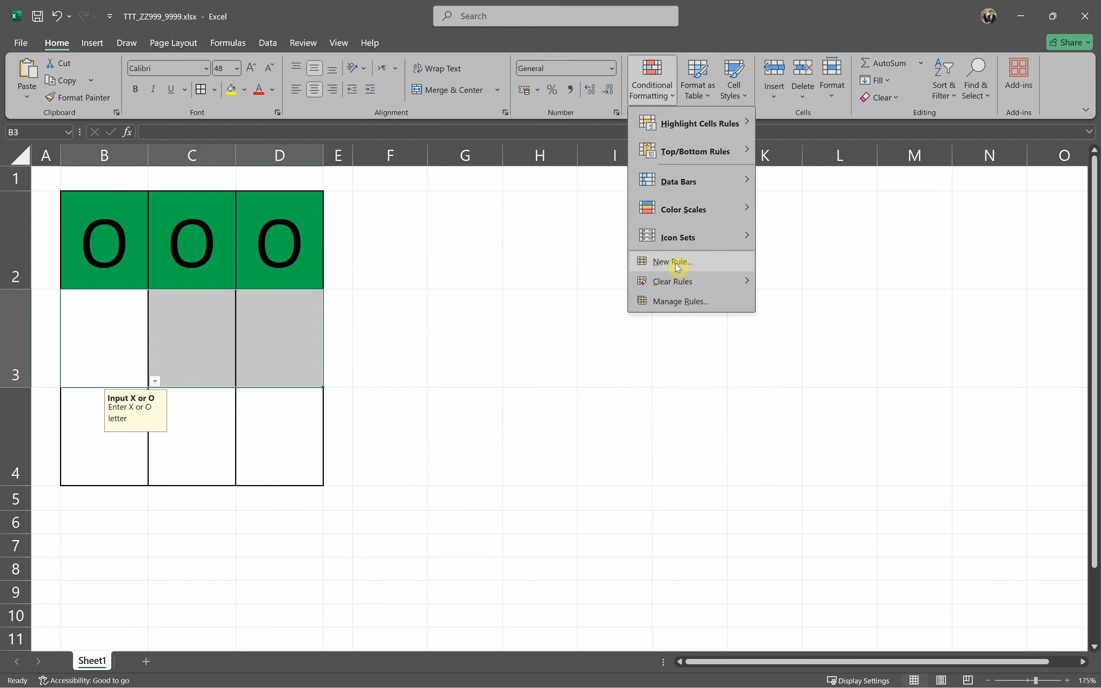
left_click(282, 246)
- Copy the whole OR formula from the conditional formatting rule for B2 to D2 and close the rule without changes
left_click_drag(282, 245, 128, 251)
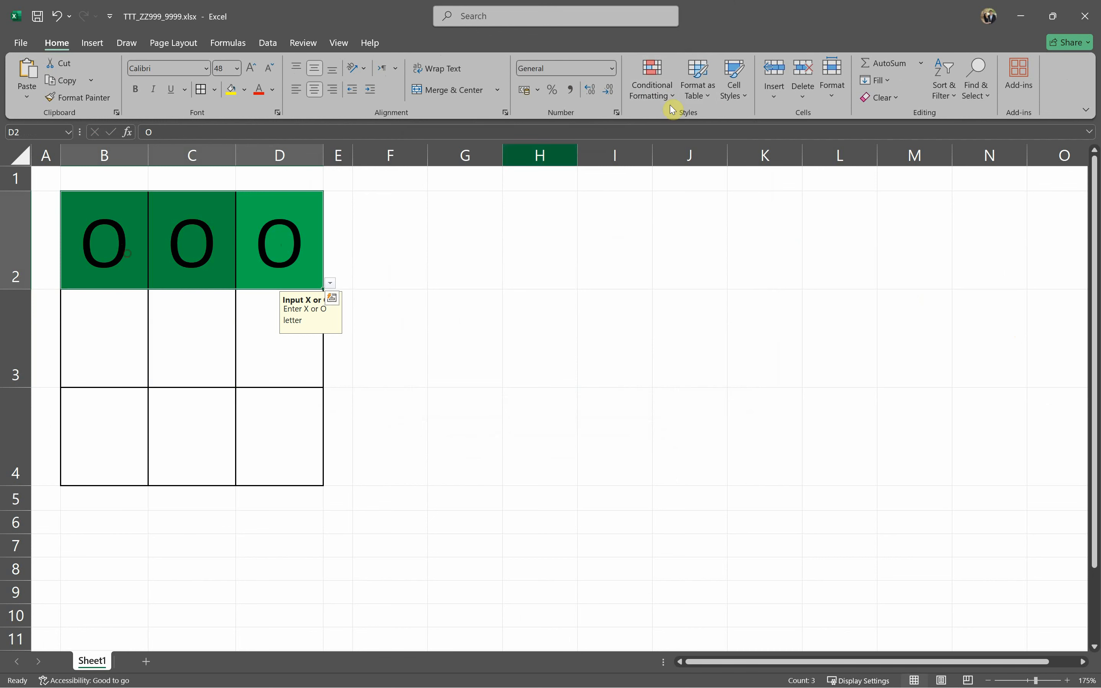
left_click(657, 98)
left_click(668, 304)
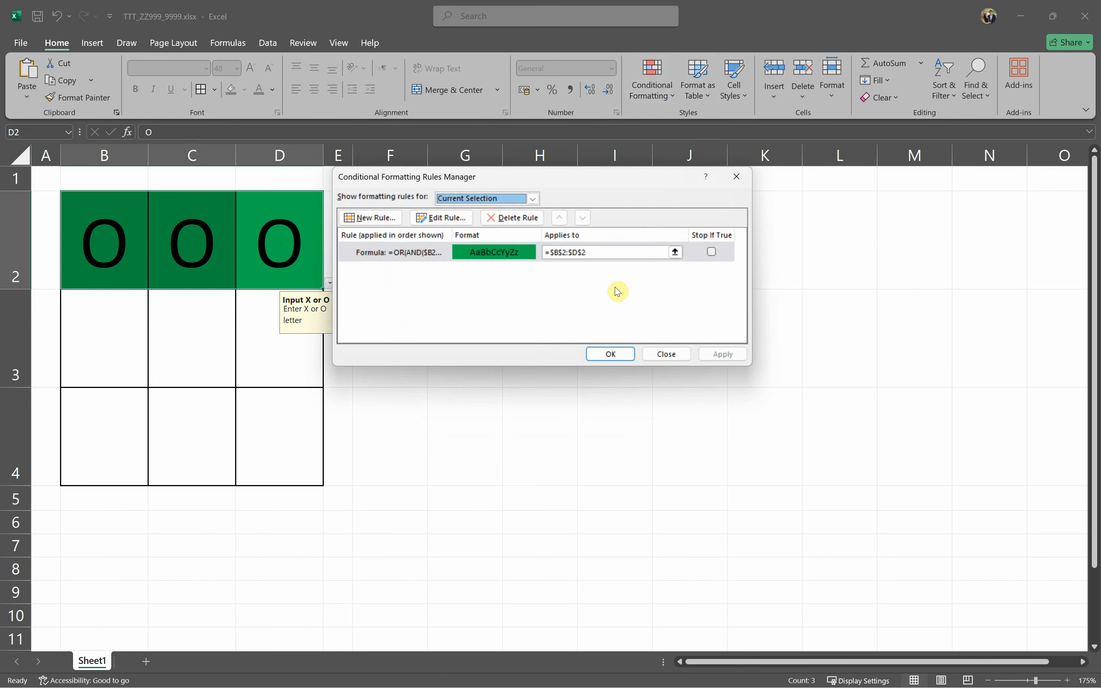
left_click(455, 217)
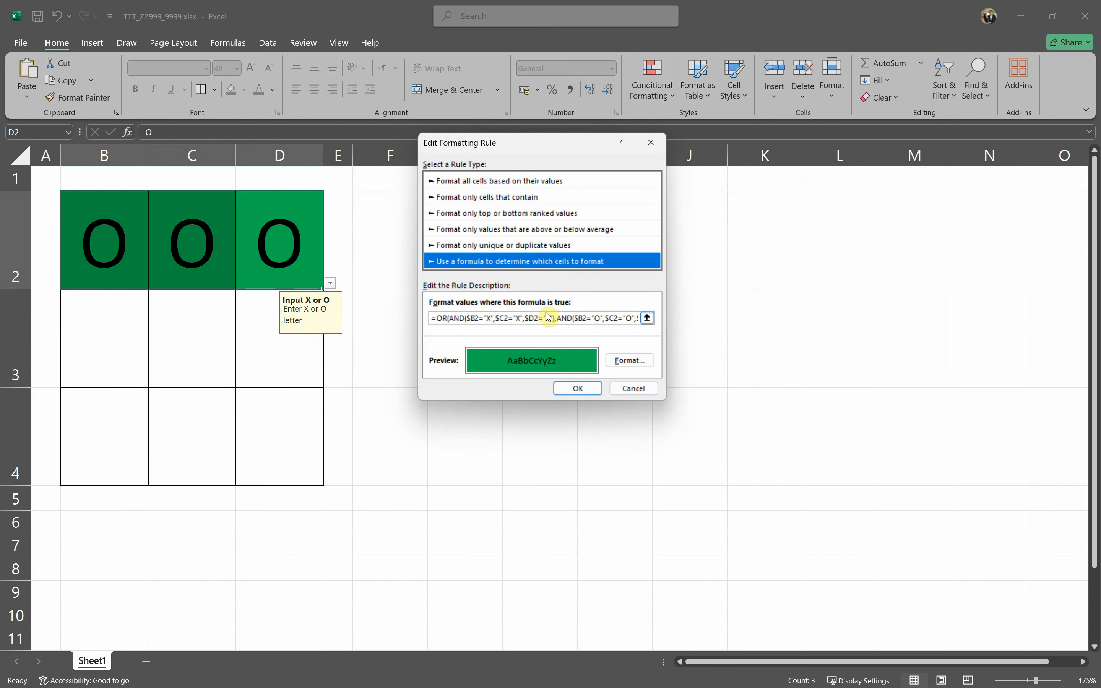
left_click(544, 318)
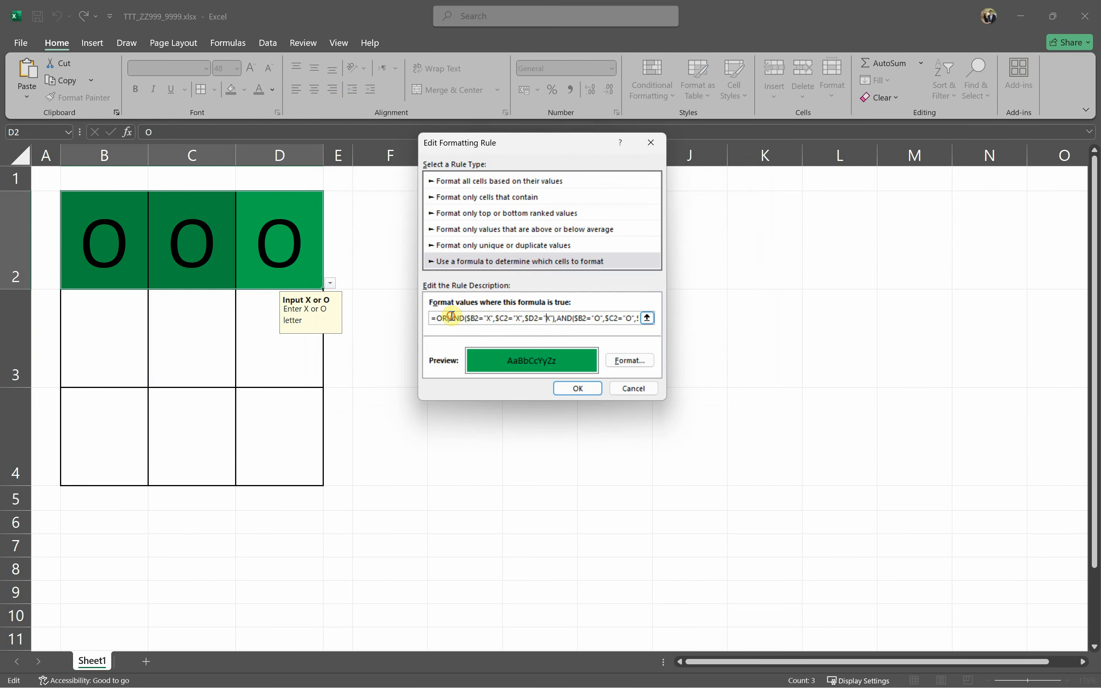
left_click_drag(431, 319, 793, 326)
key("ctrl+c")
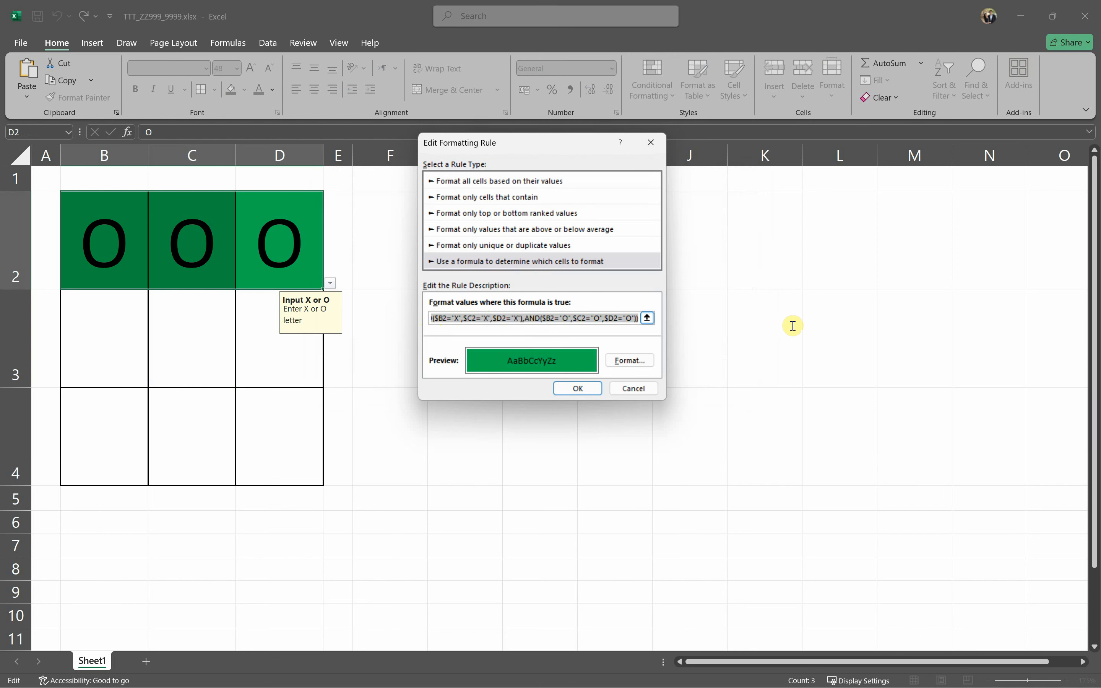
left_click(630, 388)
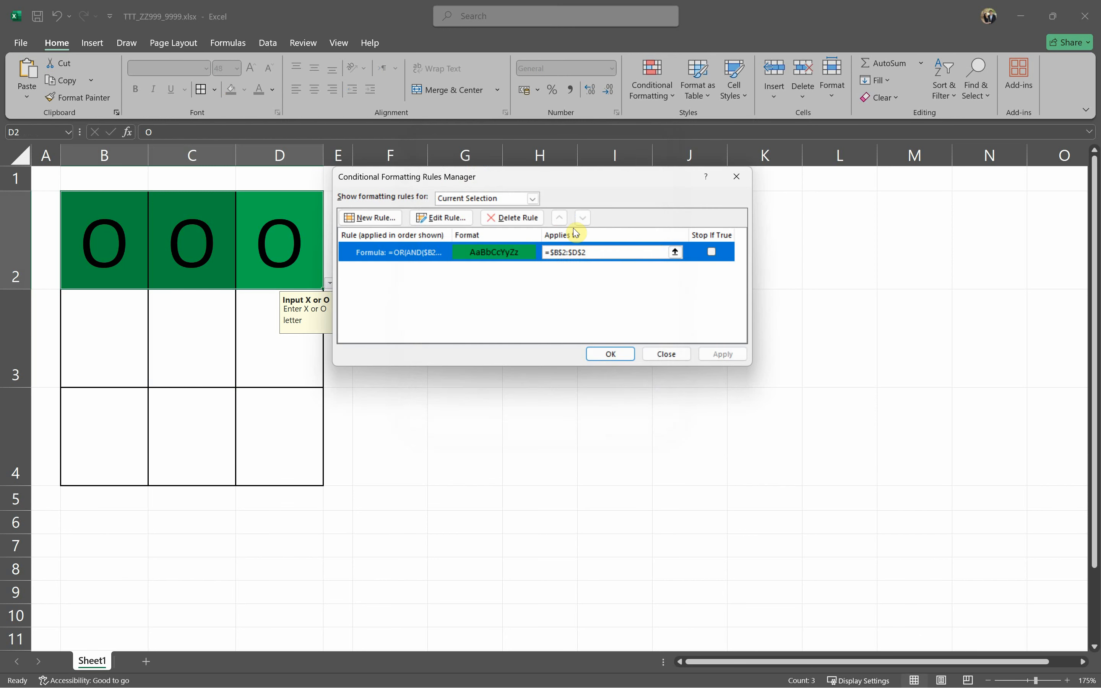
left_click(661, 354)
- Start a new formula-based conditional formatting rule for cells B3 to D3 and paste the copied OR formula
mouse_move(110, 334)
left_mouse_down()
mouse_move(283, 344)
mouse_move(111, 342)
left_mouse_up()
left_click(271, 363)
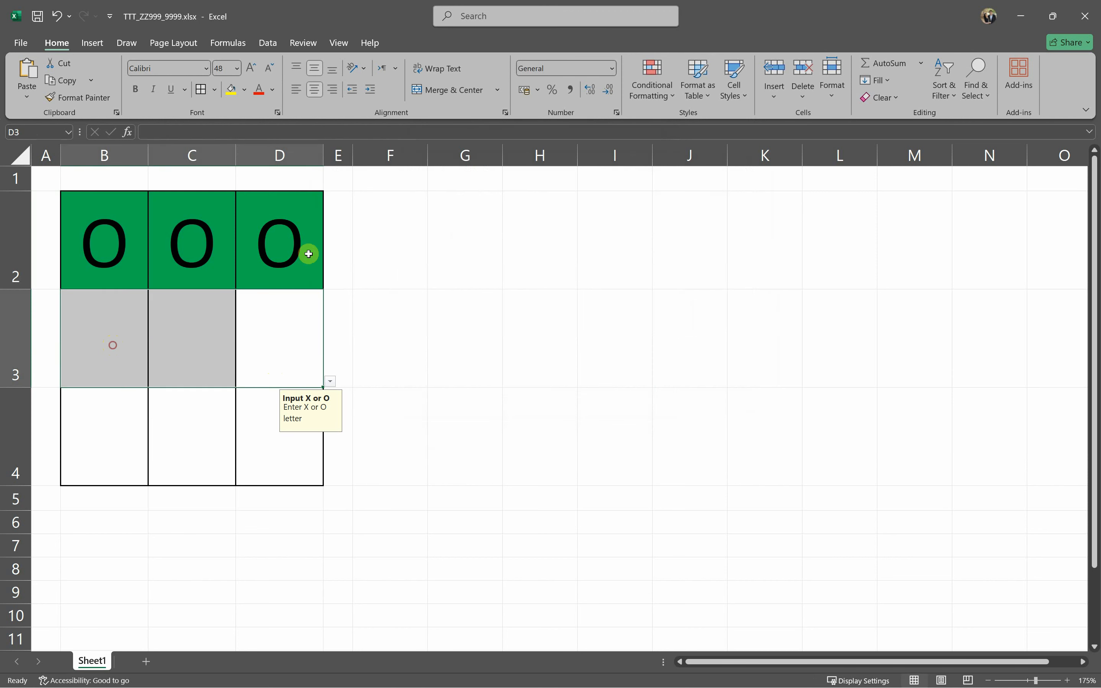
left_click(656, 96)
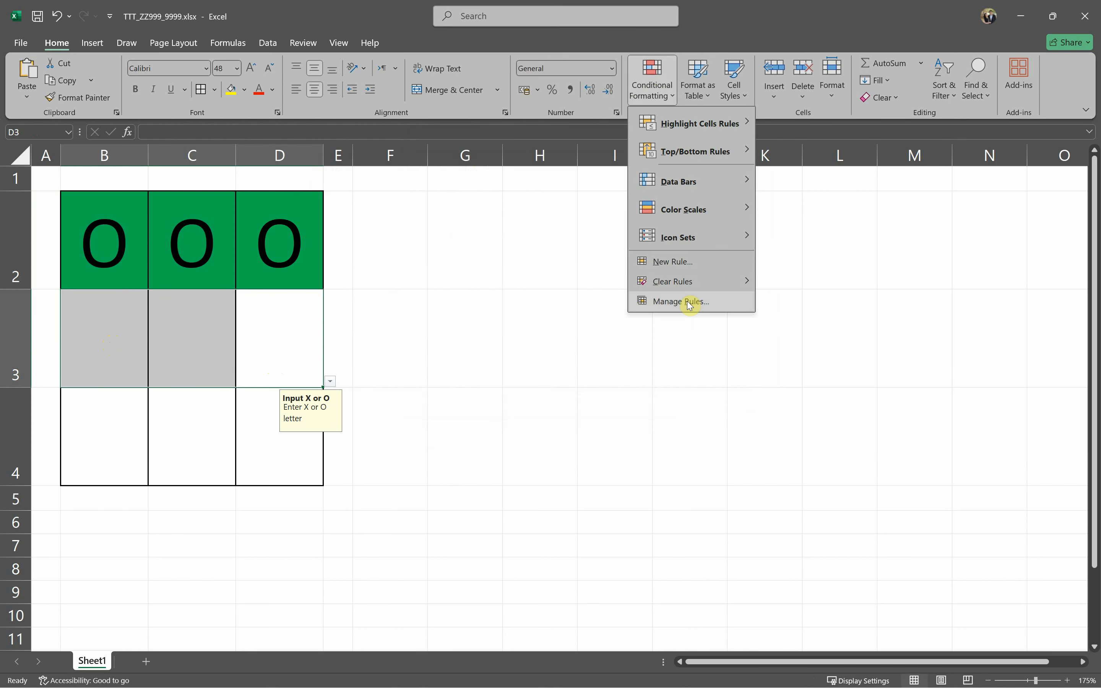
left_click(684, 263)
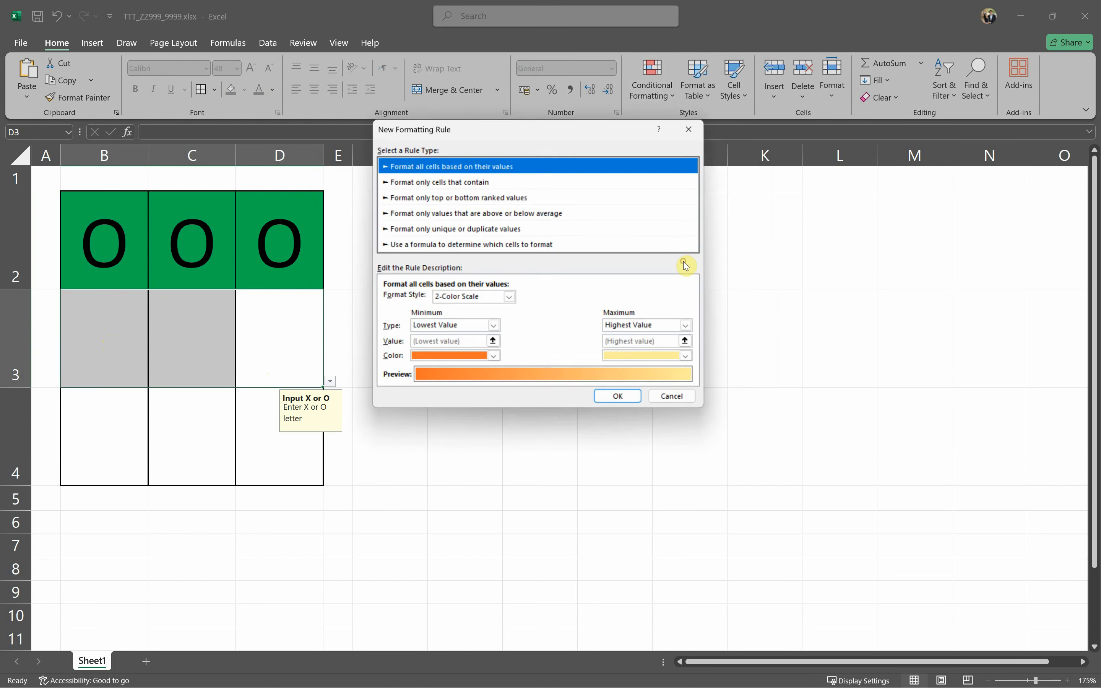
left_click(451, 247)
left_click(457, 304)
key("ctrl+v")
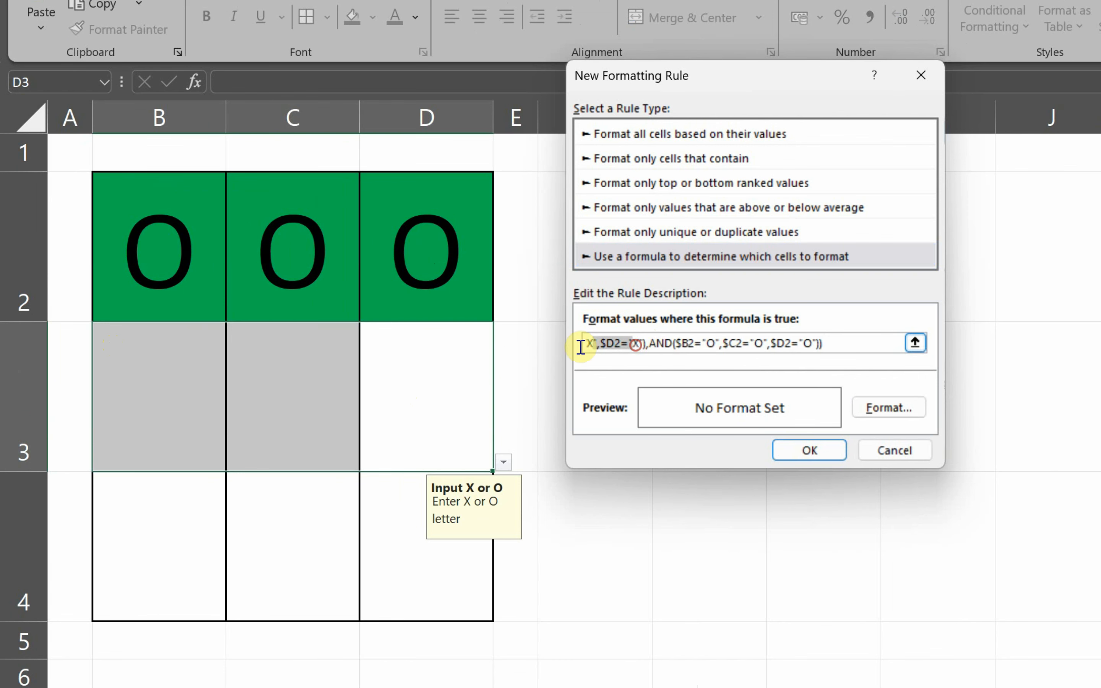
- Change the X condition's references to row 3: AND($B3="X",$C3="X",$D3="X")
left_click_drag(581, 346, 657, 345)
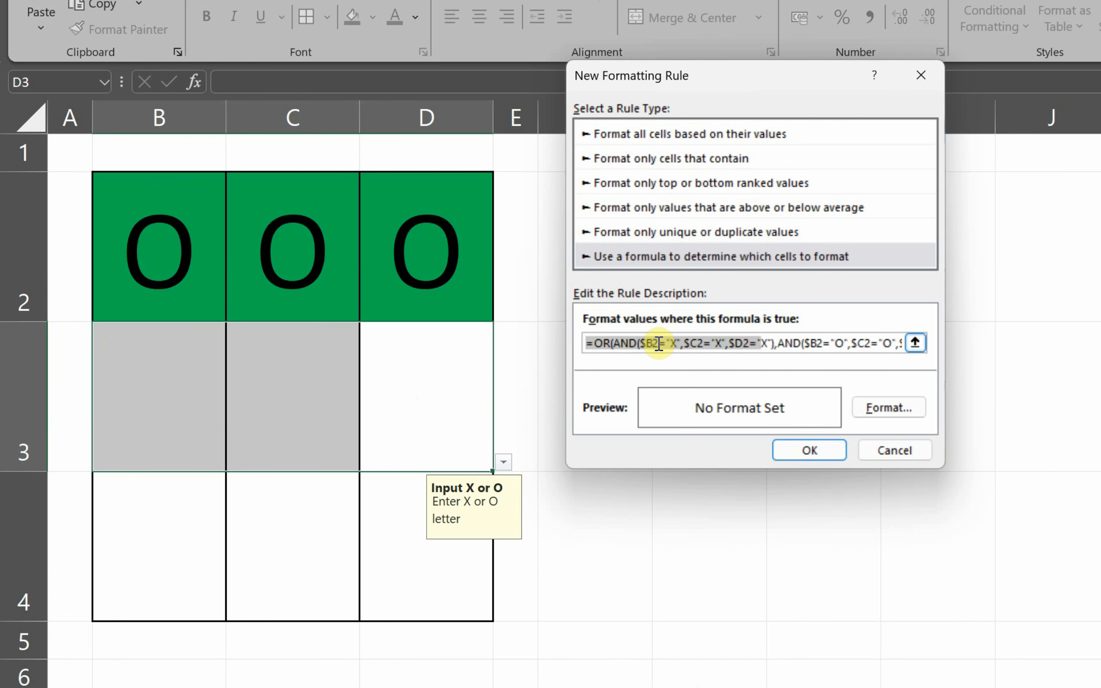
left_click(658, 343)
key("BackSpace")
type("3")
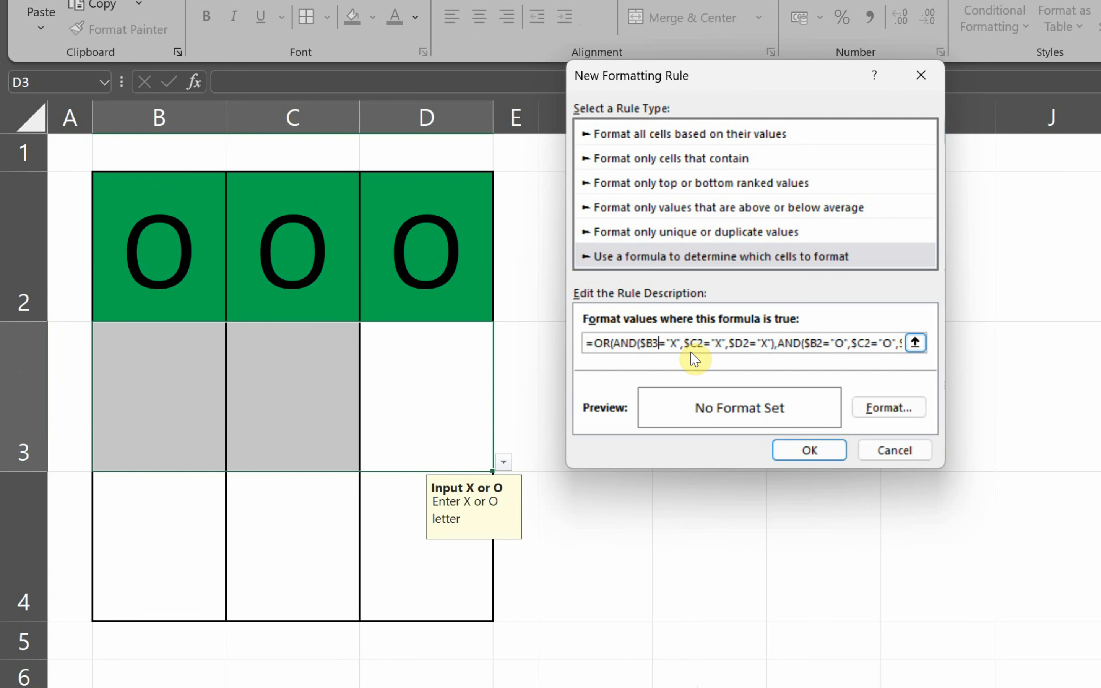
left_click(700, 341)
key("BackSpace")
type("3")
left_click(750, 343)
key("BackSpace")
type("3")
- Change the O condition's references to row 3: AND($B3="O",$C3="O",$D3="O")
type("3")
left_click_drag(889, 346, 973, 346)
left_click_drag(864, 346, 874, 346)
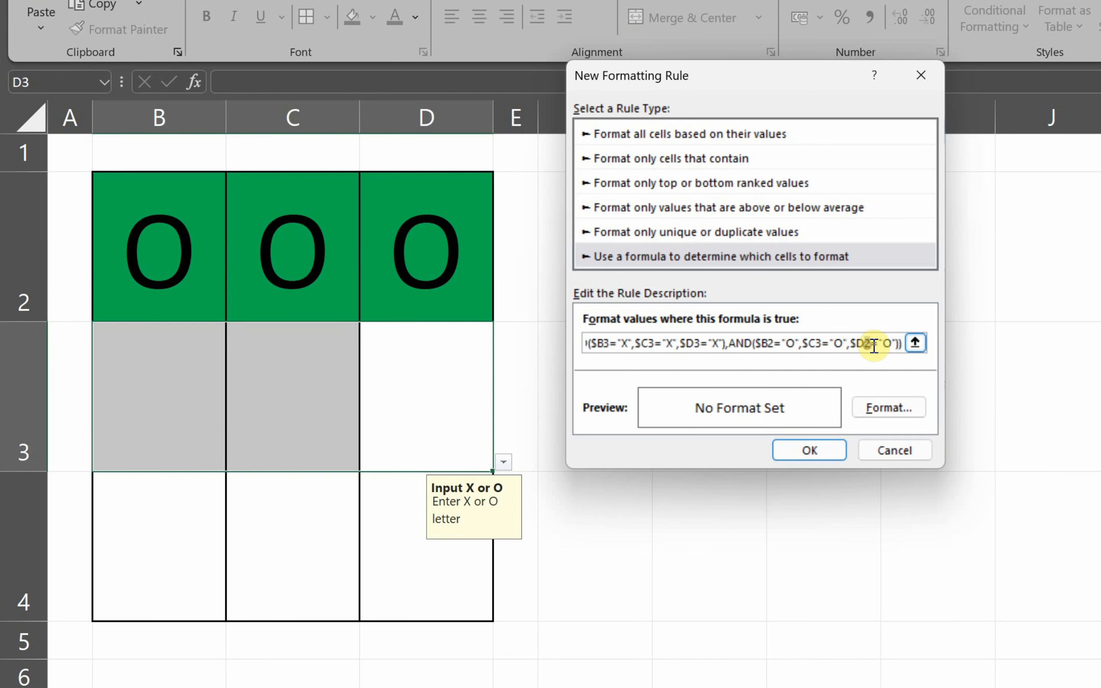
type("3")
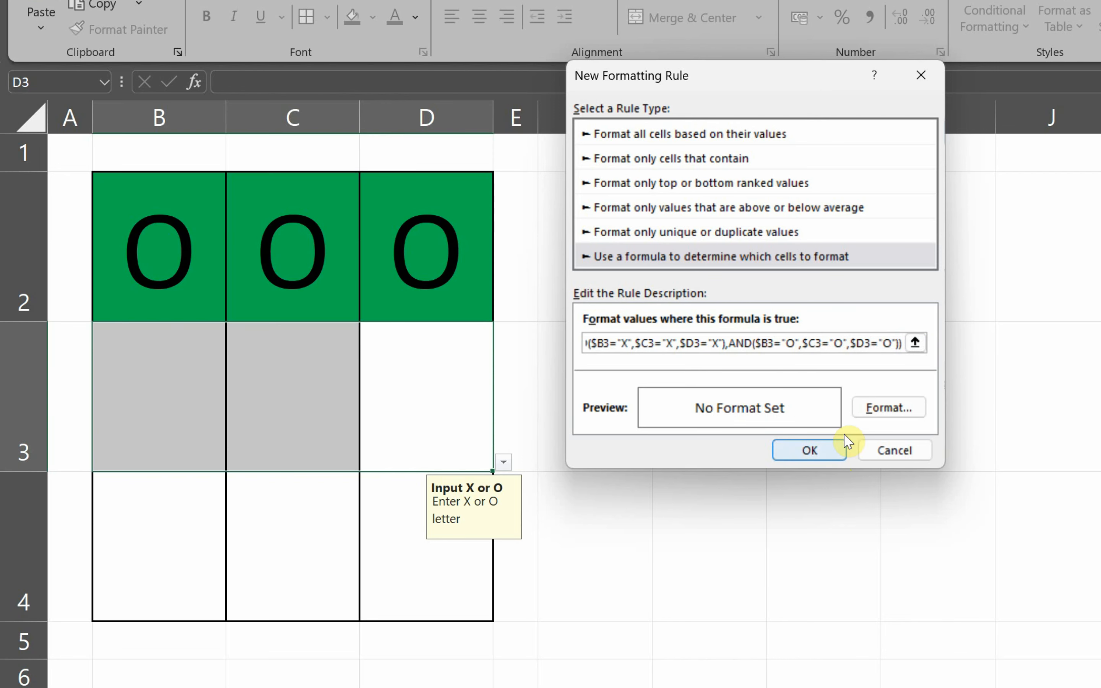
- Give the middle-row rule the standard green fill and save the rule
left_click(890, 406)
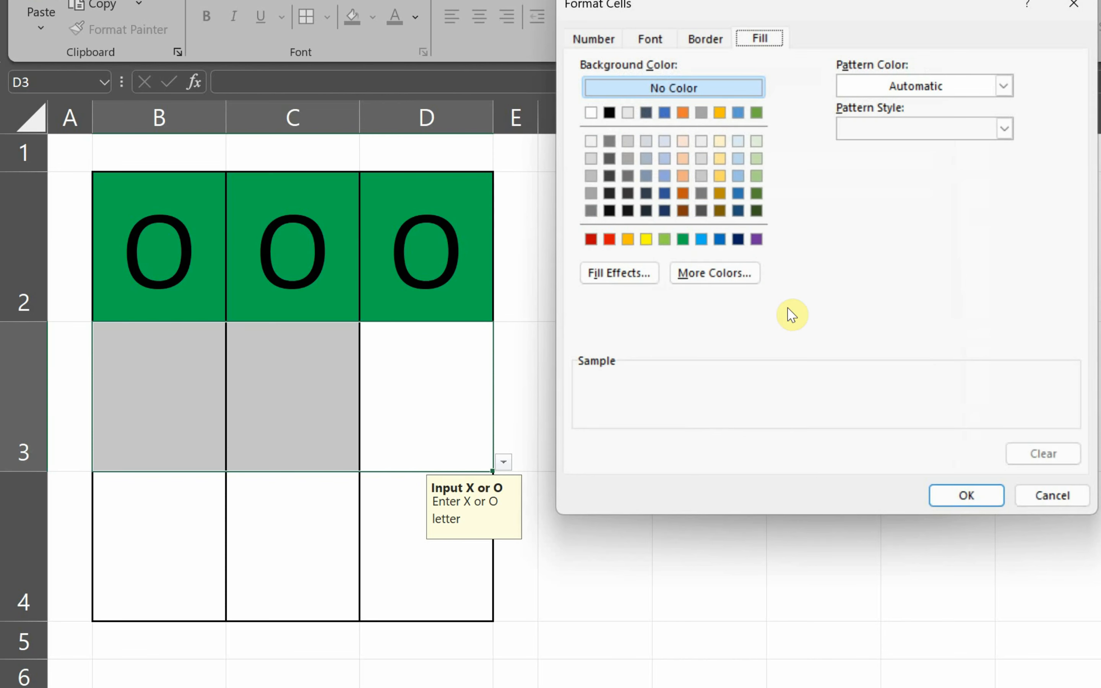
left_click(682, 239)
left_click(964, 500)
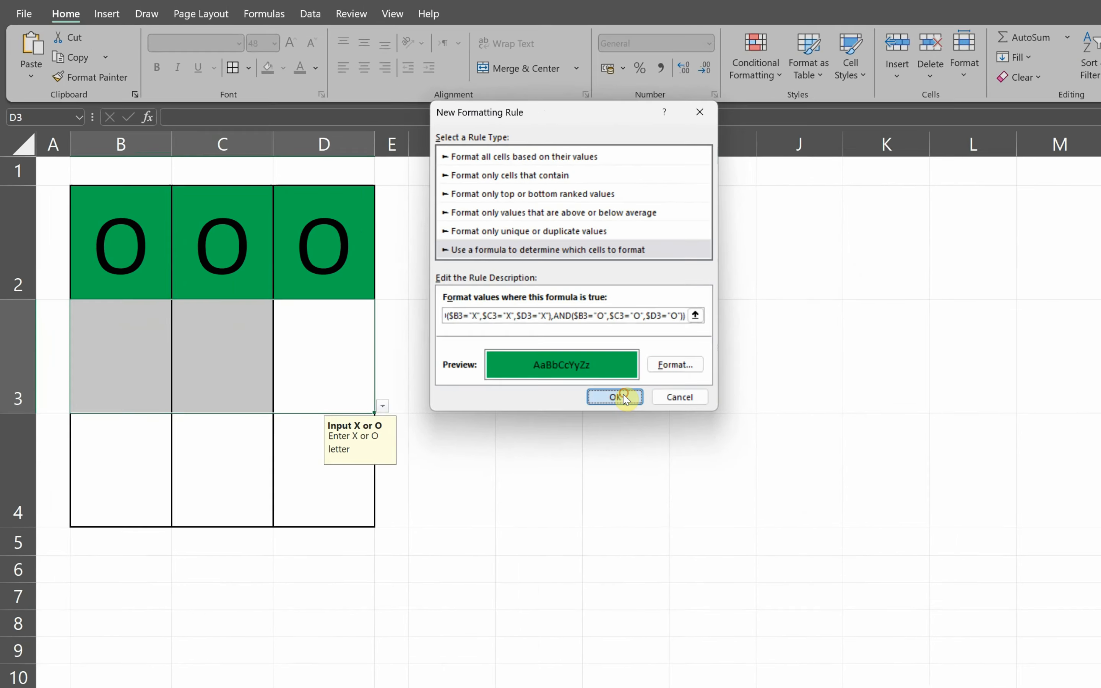
left_click(832, 464)
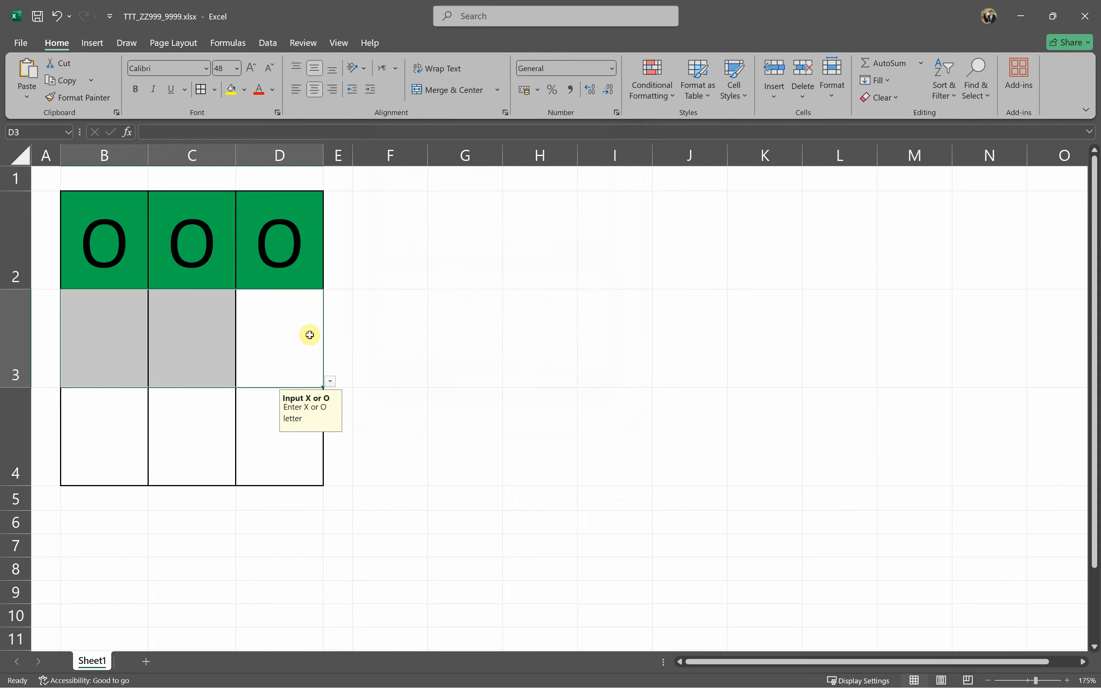
- Enter X in cell D2 to break the top row's line of O's
left_click(311, 336)
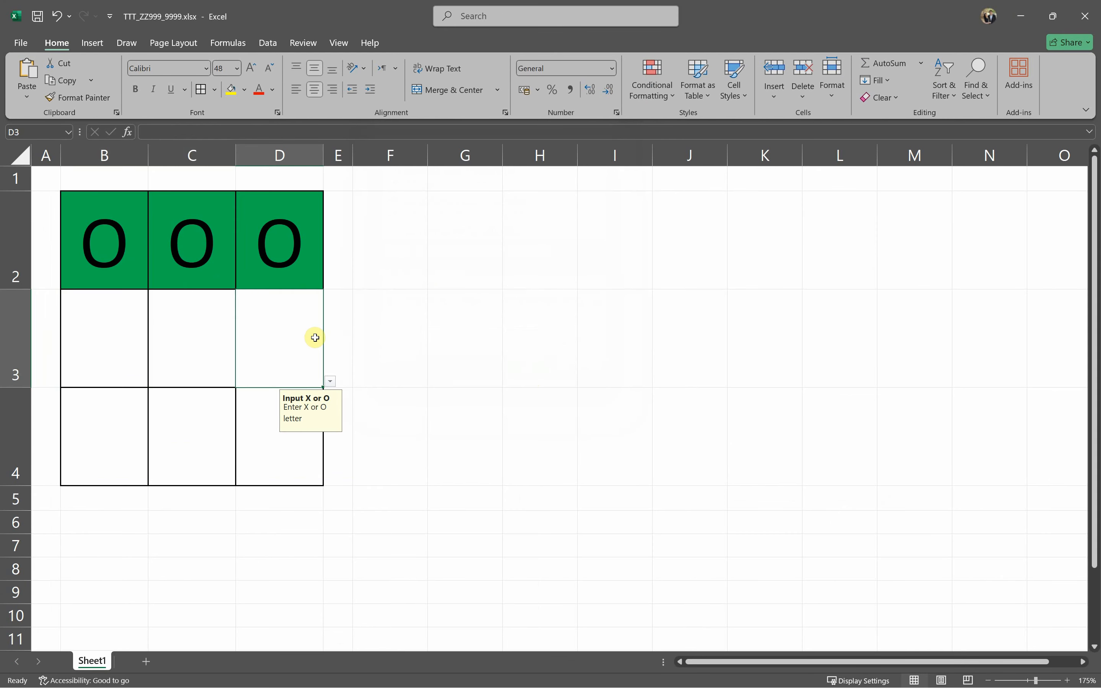
left_click(292, 265)
type("X")
left_click(420, 327)
- Test the middle-row rule by entering X in cells D3, C3 and B3
left_click(262, 358)
type("X")
left_click(193, 348)
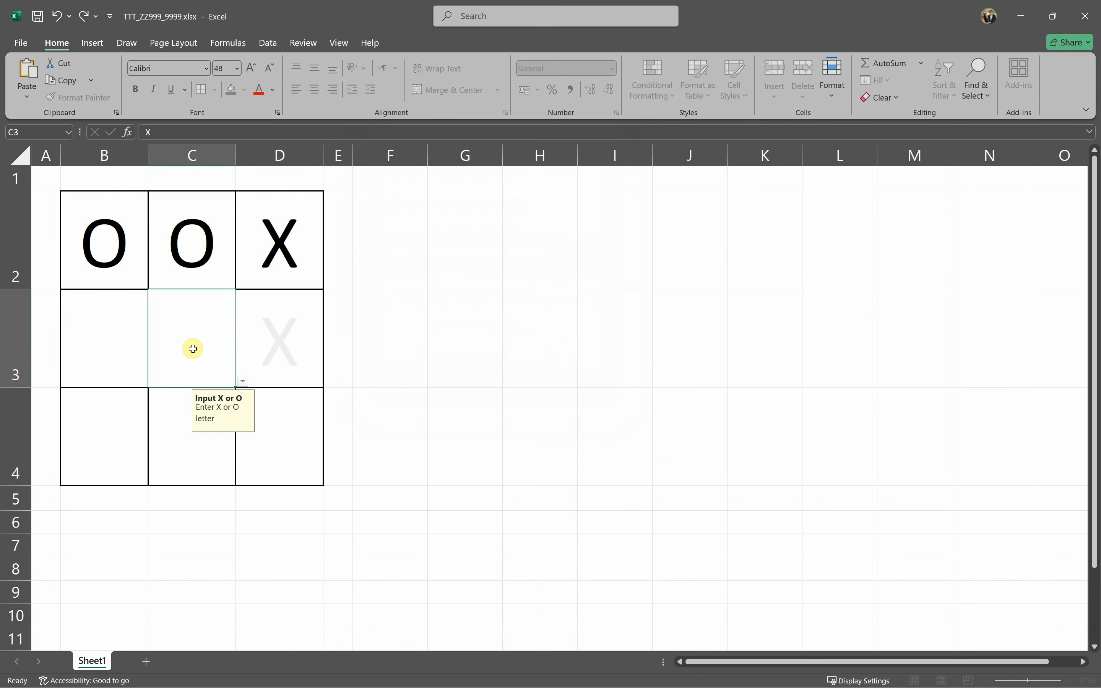
type("X")
left_click(108, 344)
type("X")
left_click(458, 464)
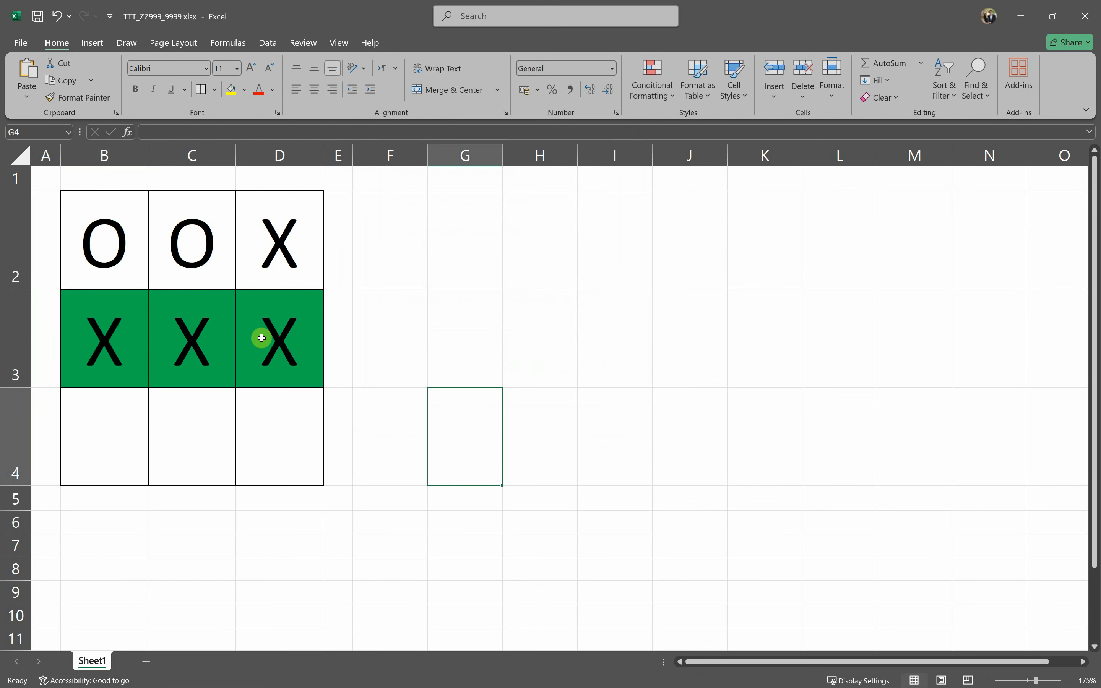
- Test the middle-row rule for the other letter by entering O in cells C3, B3 and D3
left_click(180, 339)
type("O")
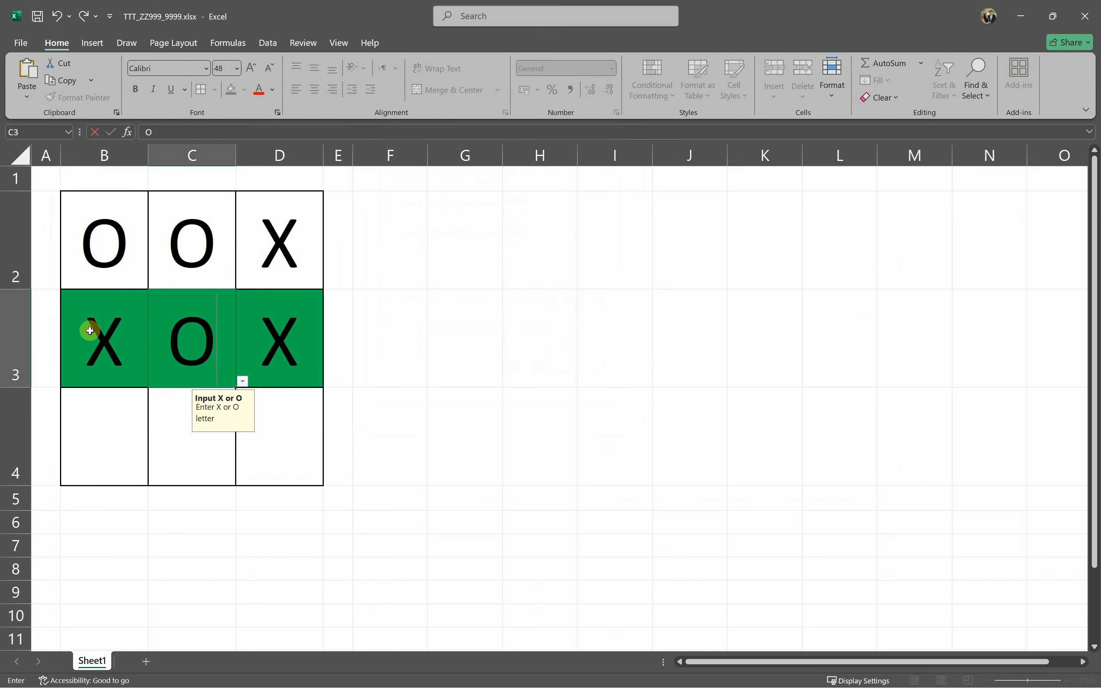
left_click(91, 328)
type("O")
left_click(276, 353)
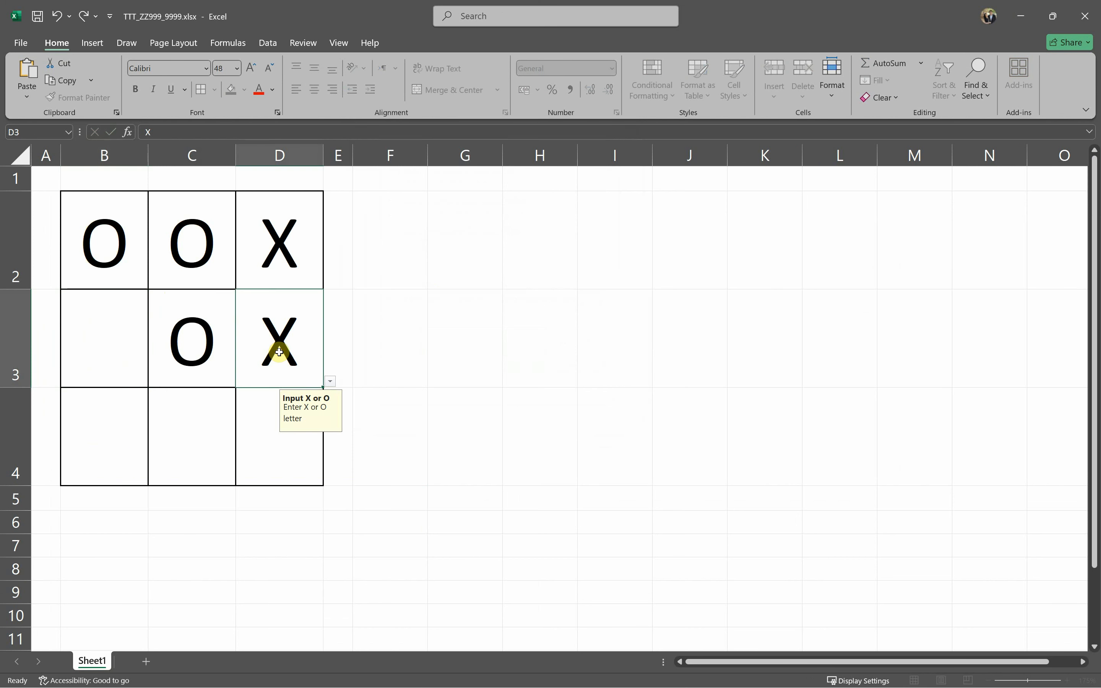
type("O")
left_click(385, 371)
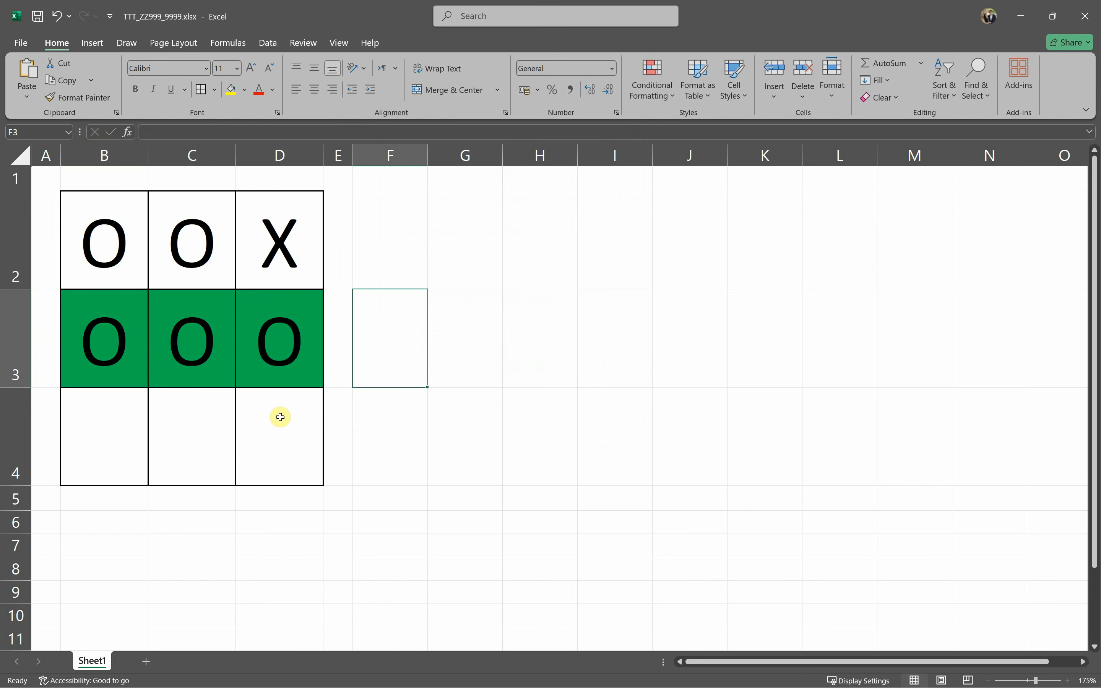
- Start a new formula-based conditional formatting rule for the grid's bottom row, selected from D4 to B4
left_click_drag(281, 416, 88, 420)
left_click(650, 94)
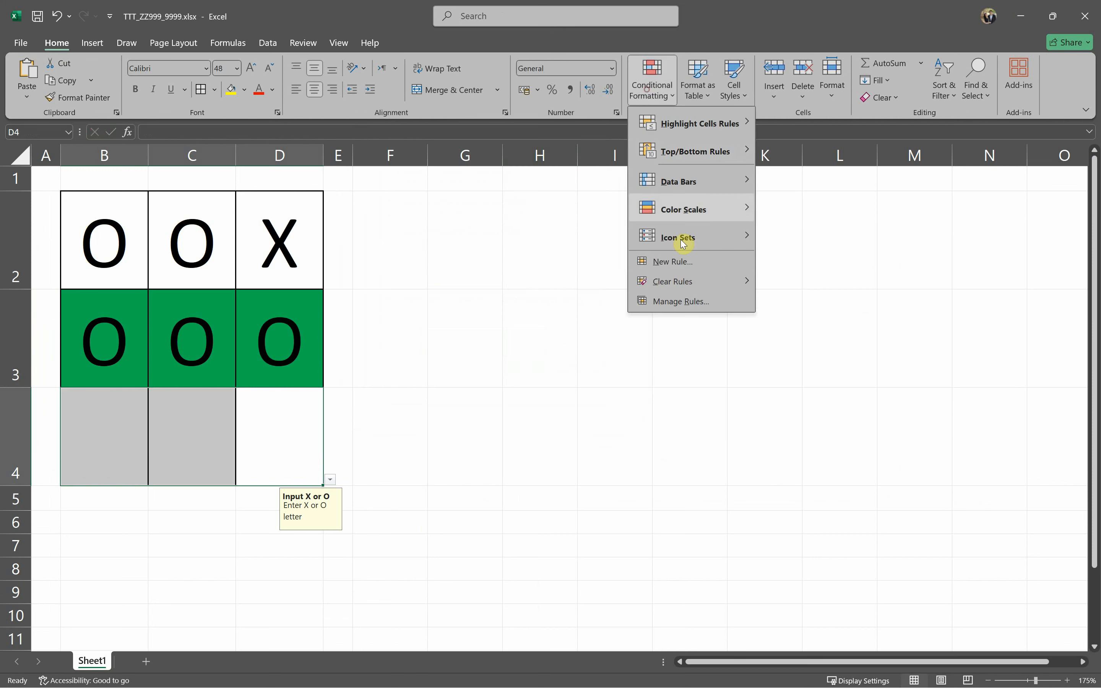
left_click(676, 301)
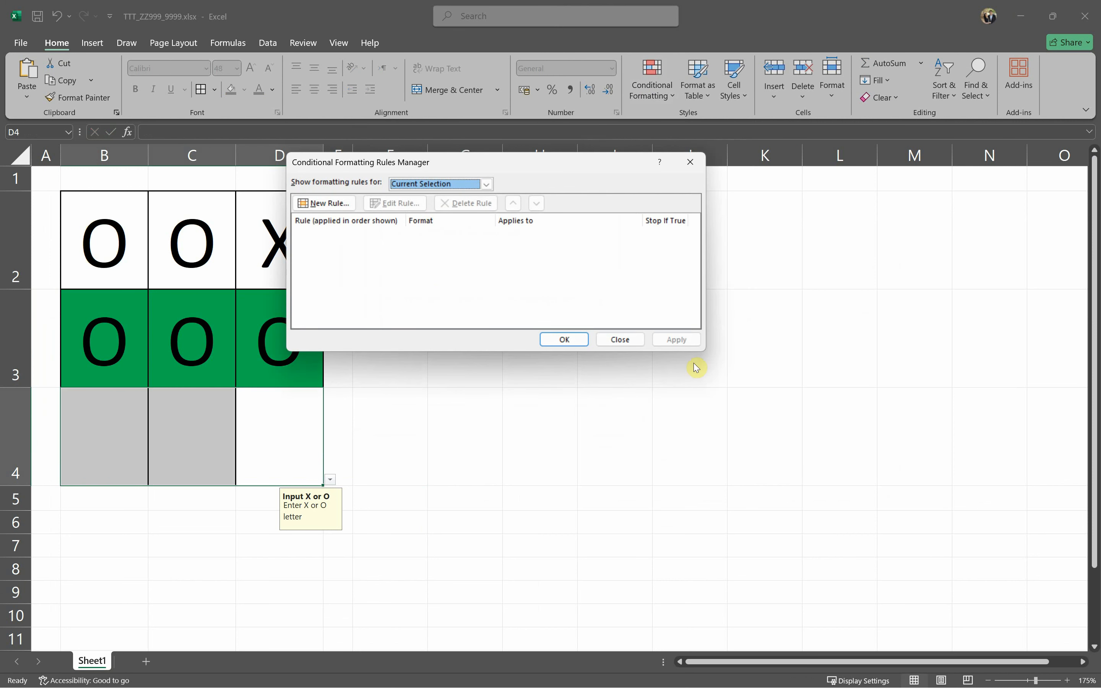
left_click(620, 339)
left_click(651, 91)
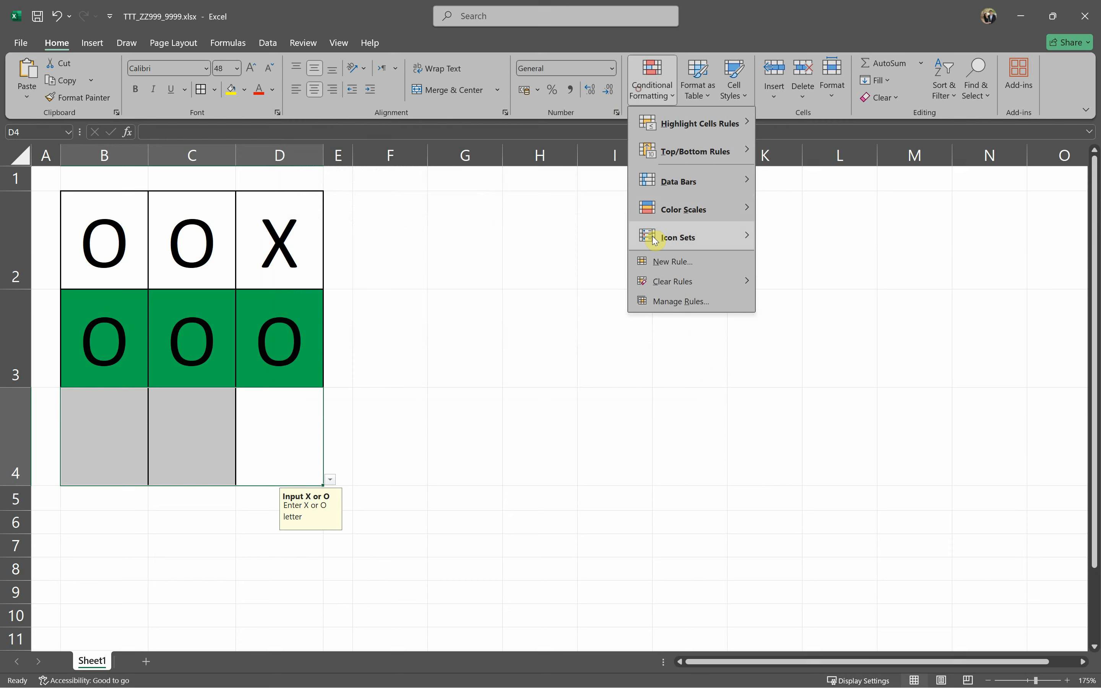
left_click(667, 262)
left_click(403, 232)
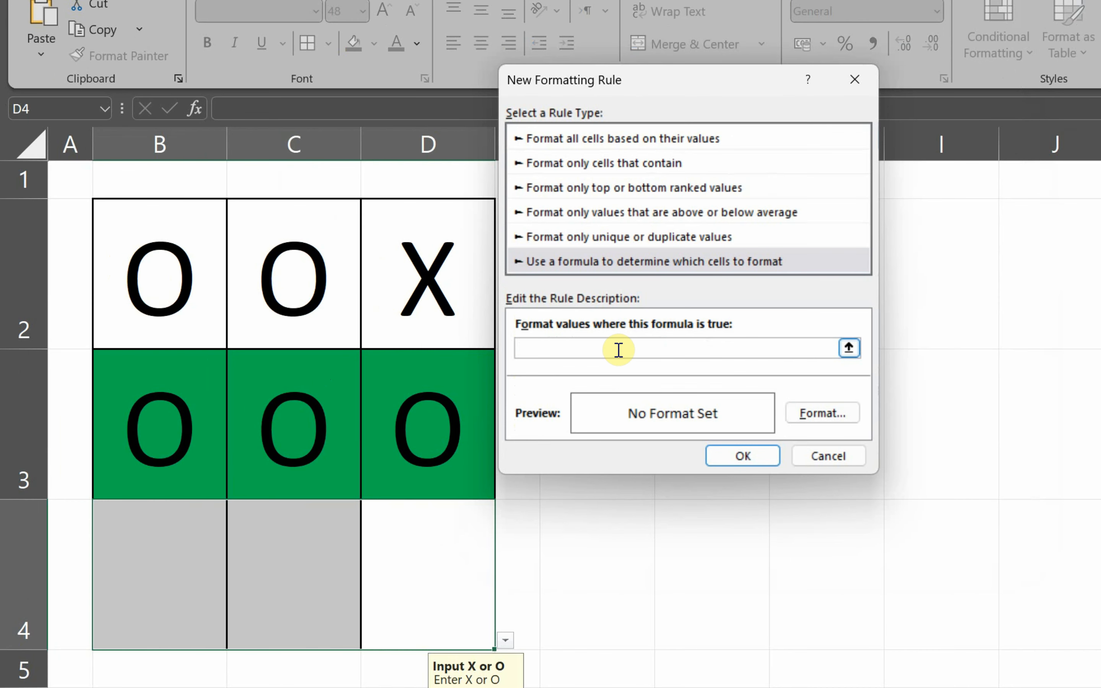
- Enter the rule formula =OR(AND($B4="X",$C4="X",$D4="X"),AND($B4="O",$C4="O",$D4="O")) for the bottom row
left_click(619, 349)
type("=OR(AND($B2=\"X\",$C2=\"X\",$D2=\"X\"),AND($B2=\"O\",$C2=\"O\",$D2=\"O\"))")
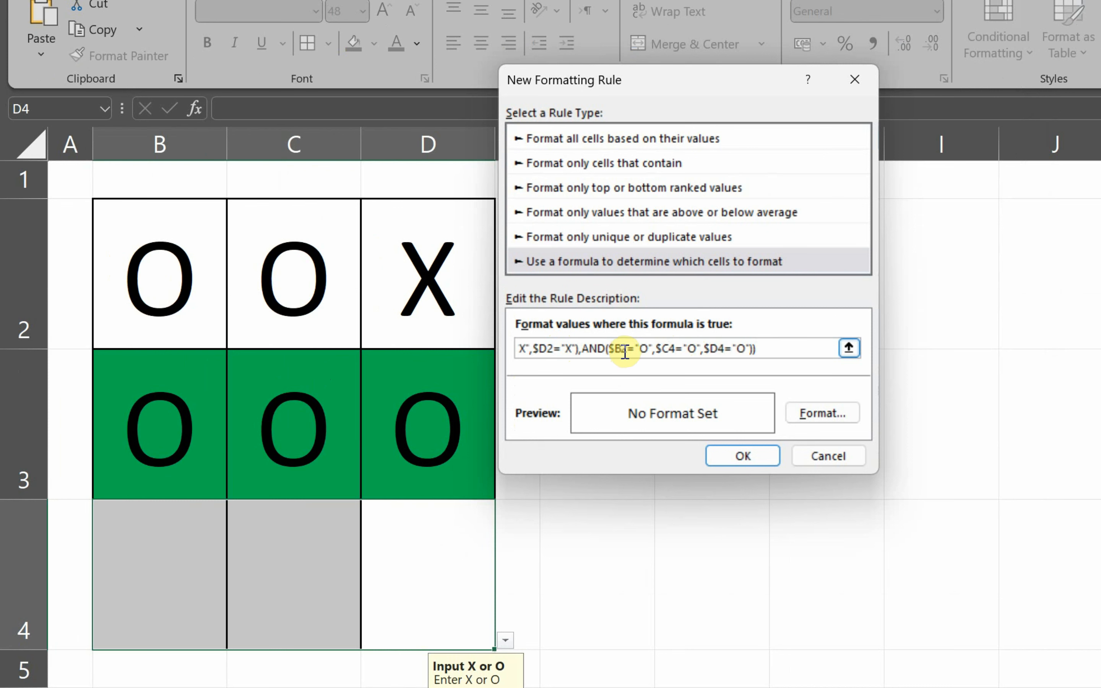
left_click_drag(583, 349, 417, 347)
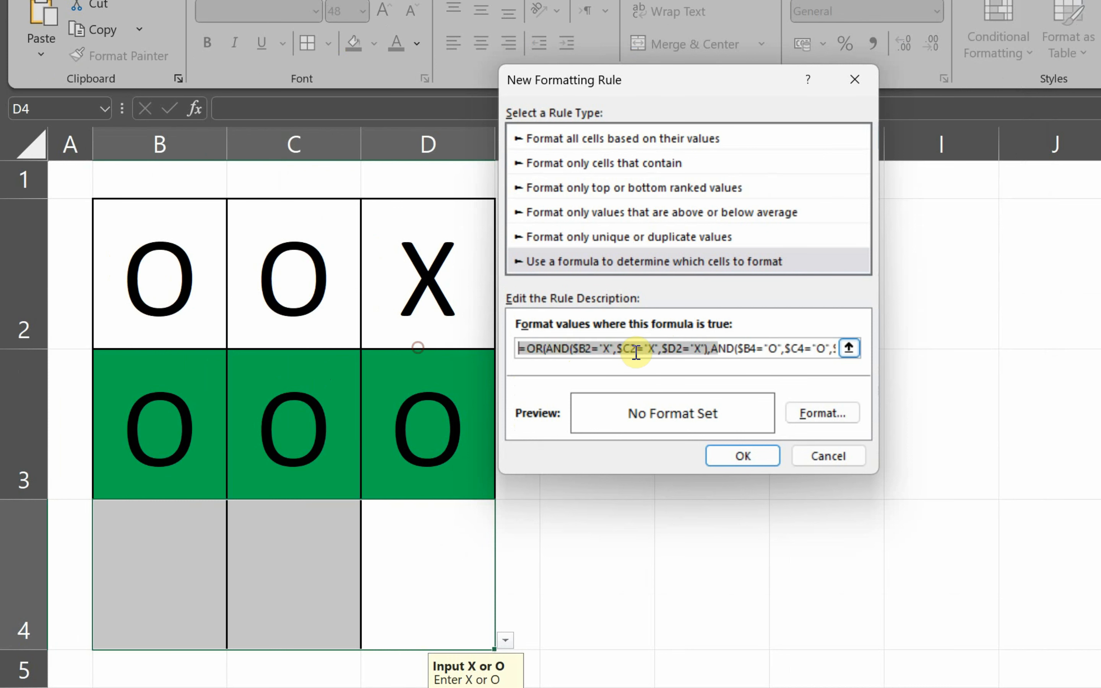
double_click(651, 349)
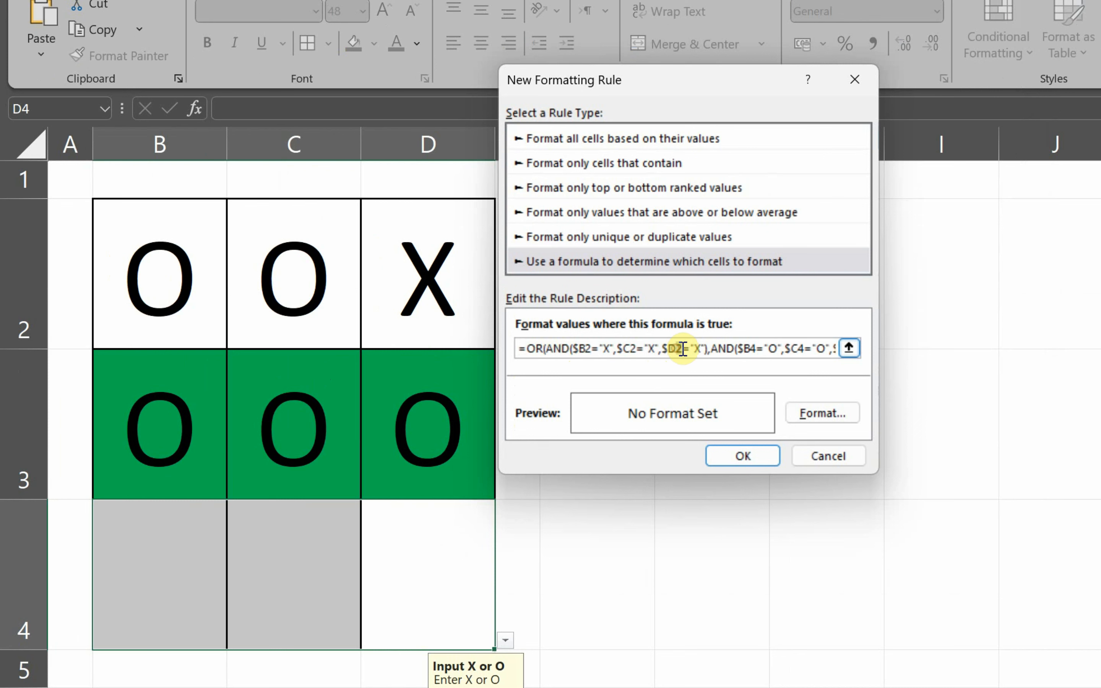
left_click(636, 349)
key("BackSpace")
type("4")
- Give the bottom-row rule the standard green fill and save the rule
left_click(823, 411)
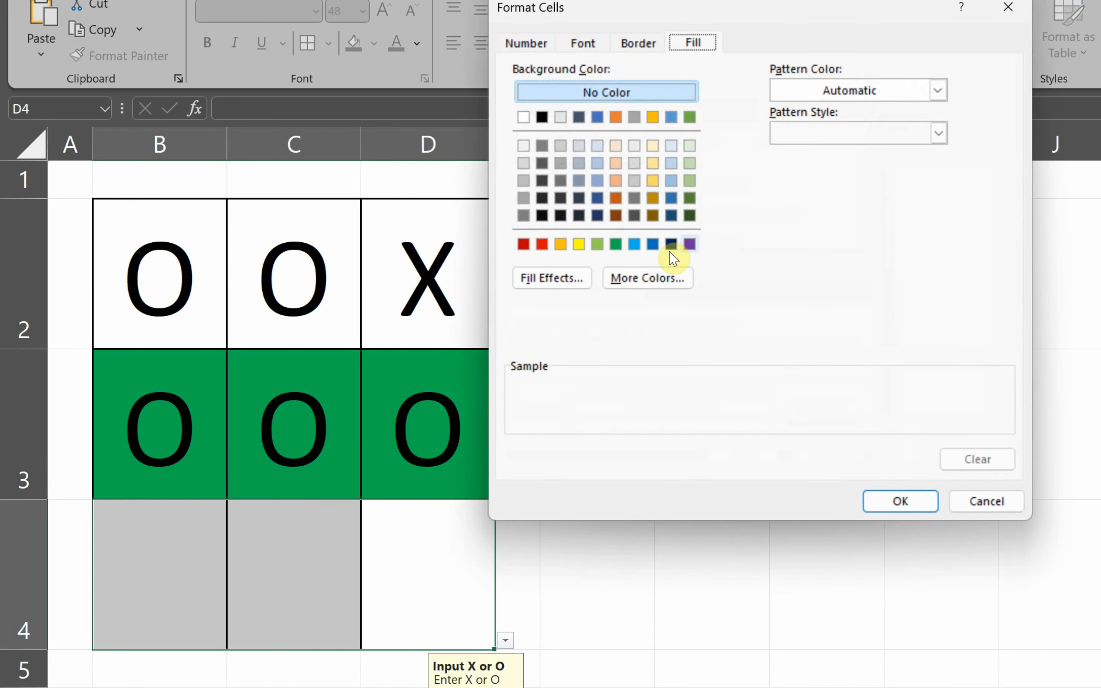
left_click(616, 244)
left_click(901, 502)
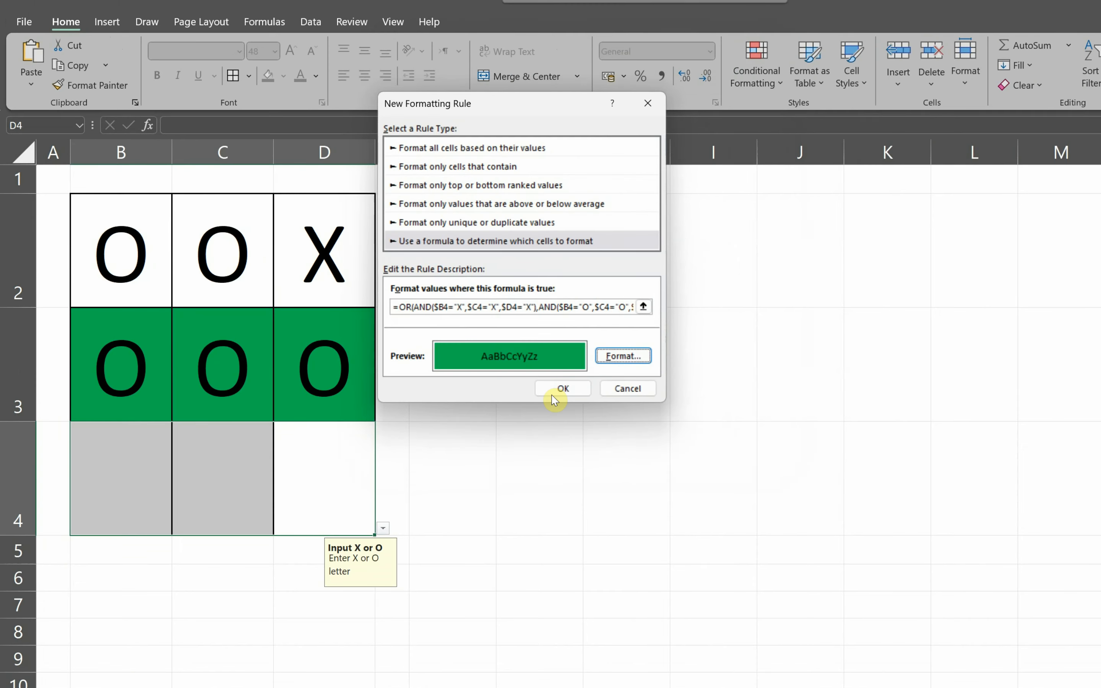
left_click(553, 392)
- Enter X in cell D3 to break the middle row's line of O's
left_click(325, 493)
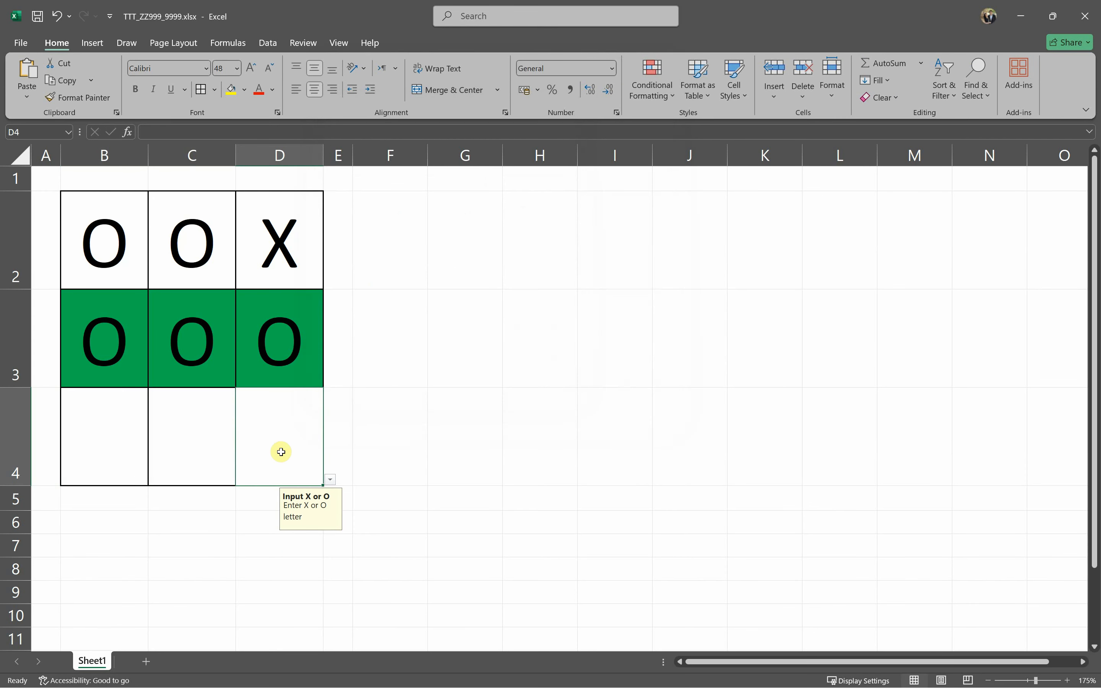
left_click(304, 363)
type("X")
- Test the bottom-row rule by entering X in cells D4, C4 and B4
left_click(290, 450)
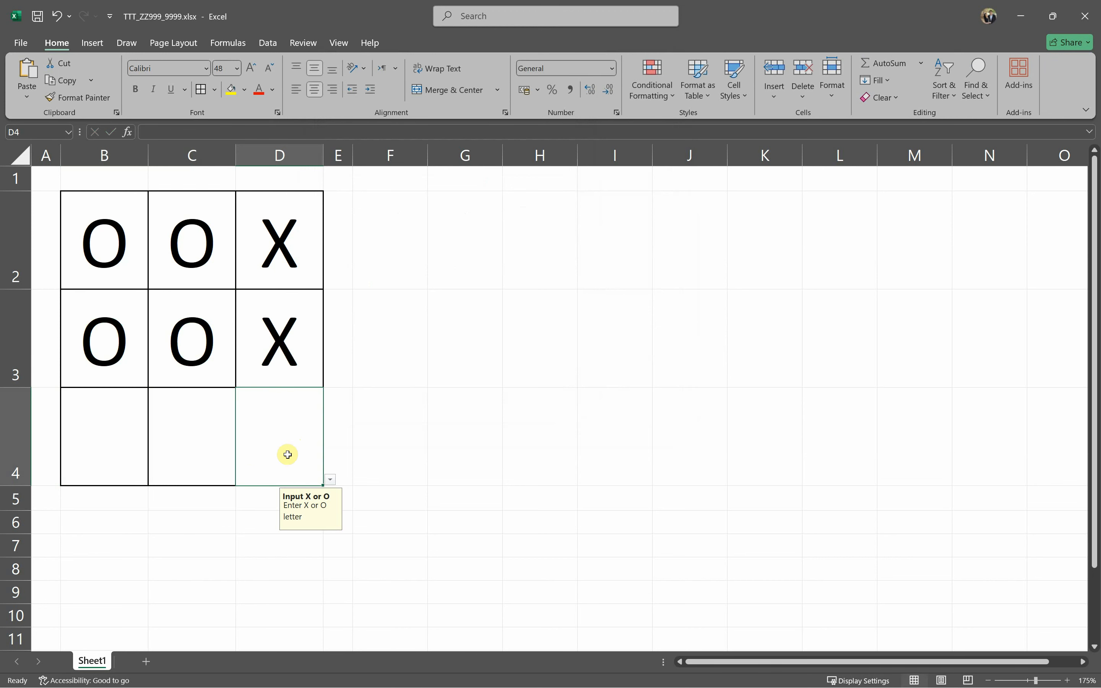
type("X")
left_click(208, 450)
type("X")
left_click(130, 452)
type("X")
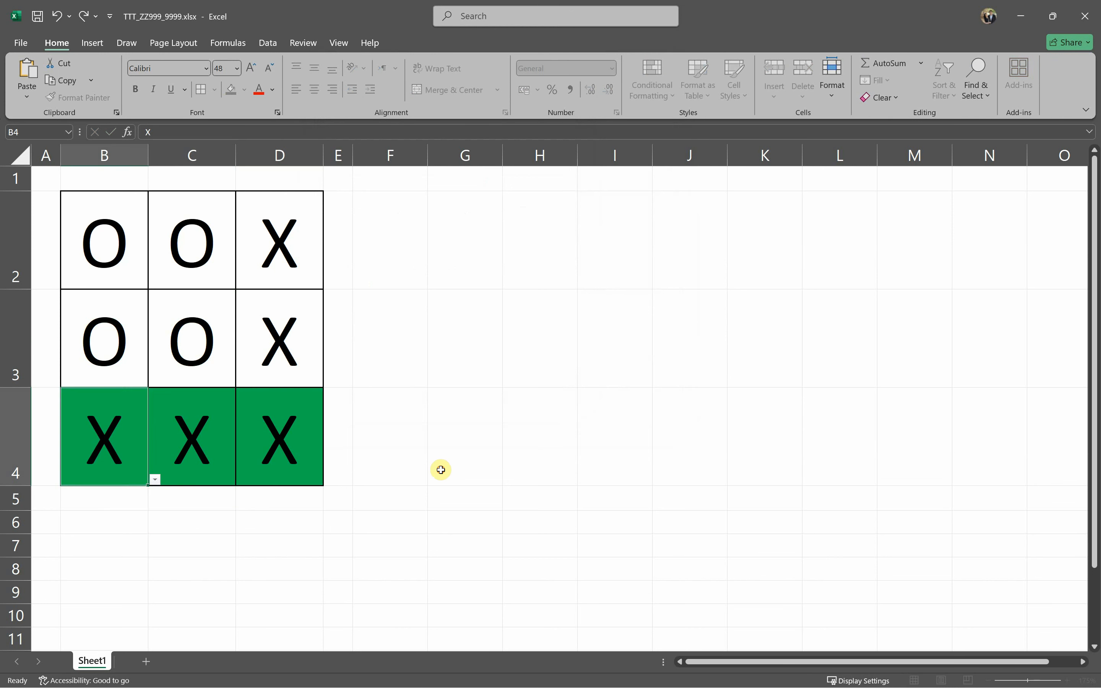
left_click(441, 470)
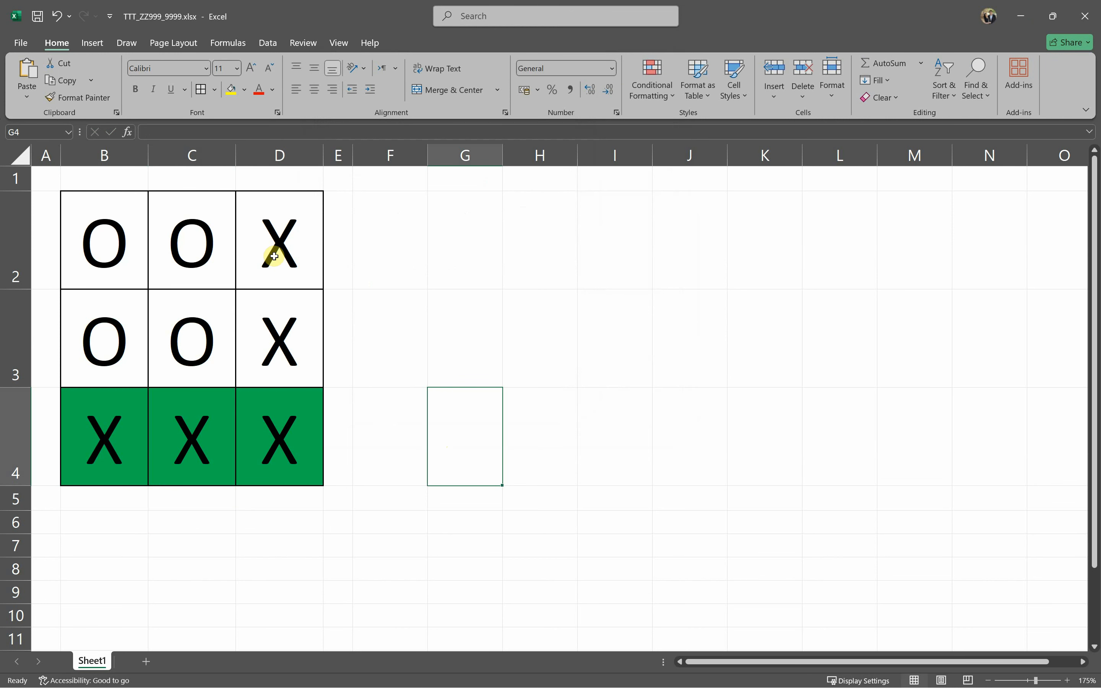
- Clear the contents of grid cells C4, C3, D2 and B3
left_click_drag(104, 246, 106, 437)
left_click(228, 444)
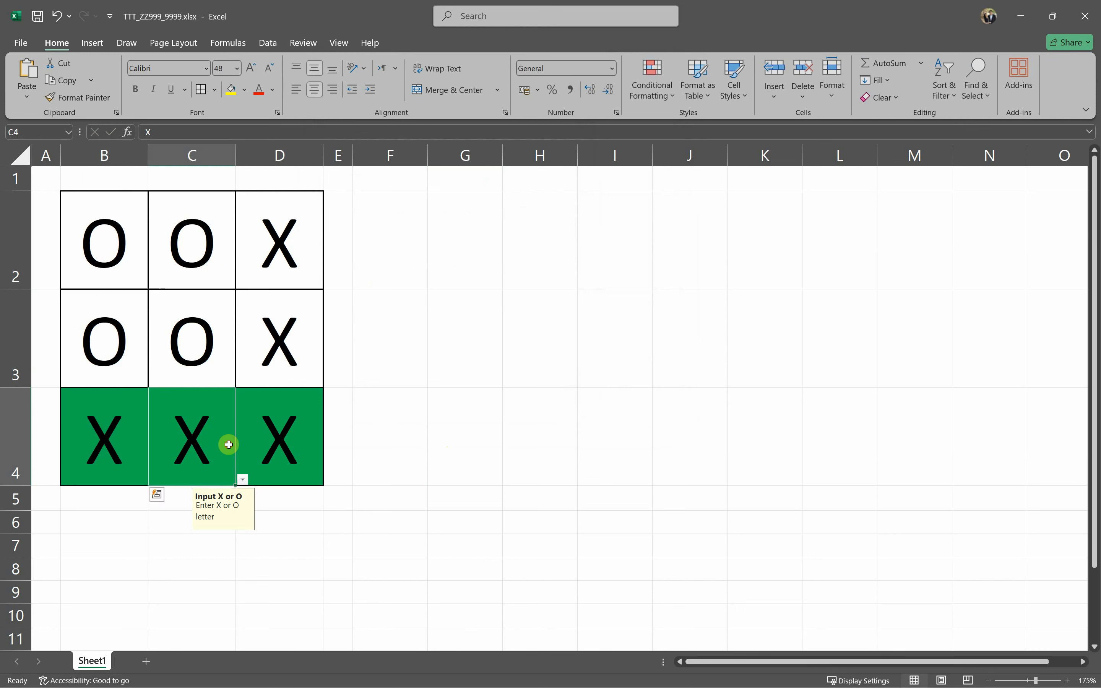
key("Delete")
left_click(212, 357)
key("Delete")
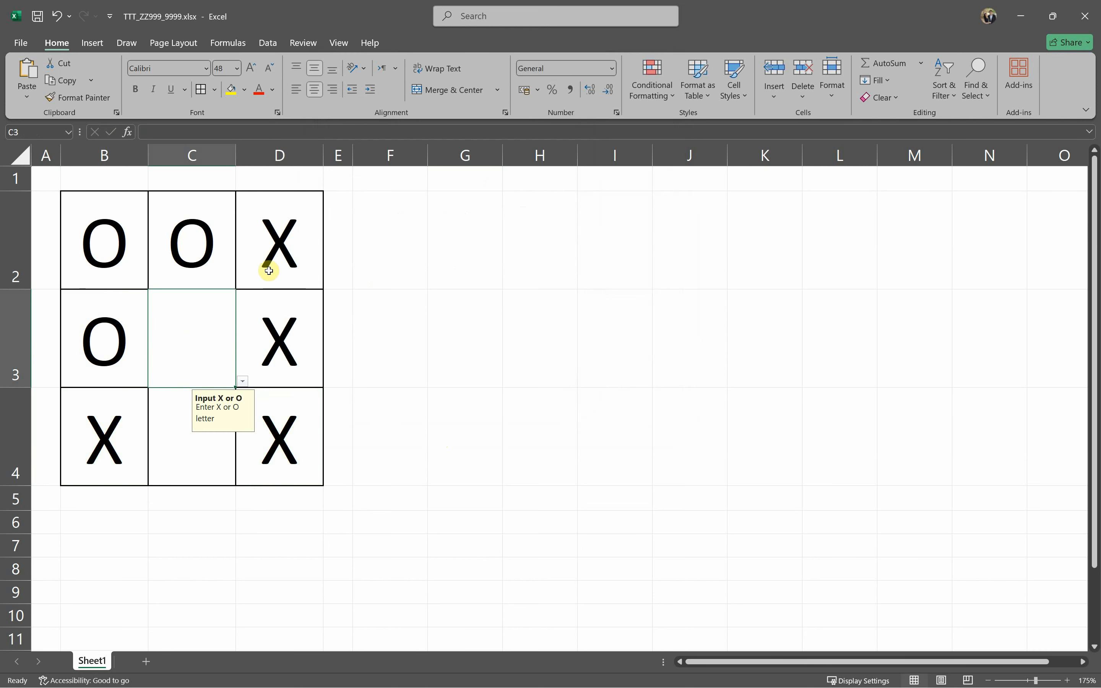
left_click(269, 270)
key("Delete")
left_click(112, 310)
key("Delete")
- Start a formula-based conditional formatting rule for B2:B4 with the formula =OR(AND($B2="X",$C2="X",$D2="X"),AND($B2="O",$C2="O",$D2="O"))
left_click_drag(111, 257, 118, 445)
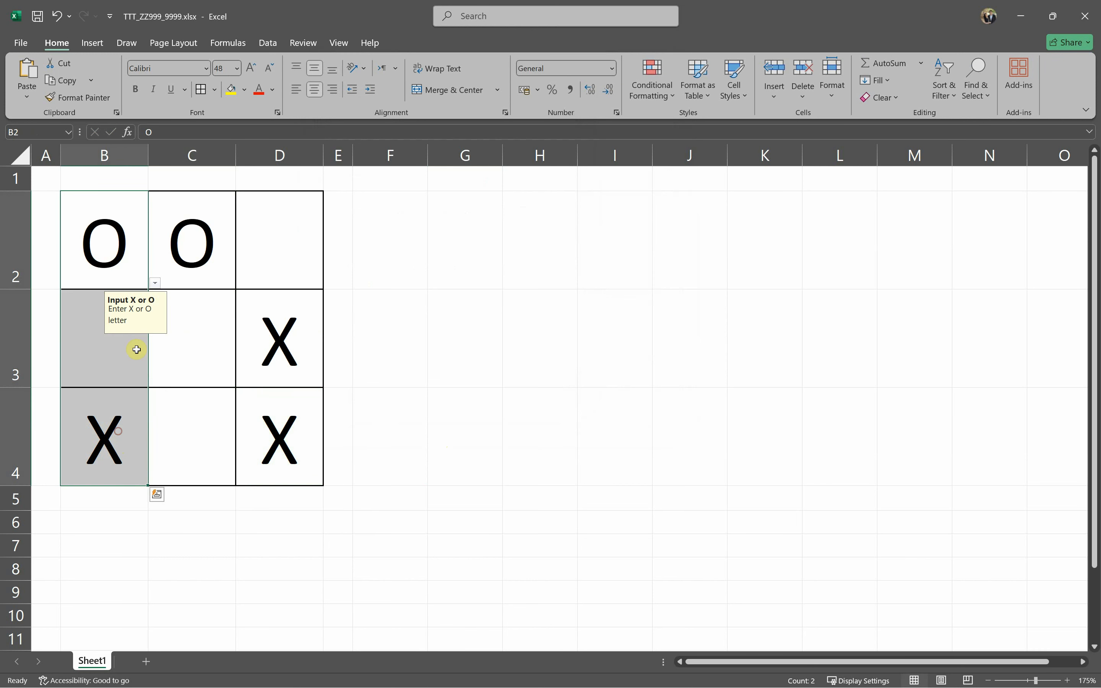
left_click(662, 96)
left_click(663, 255)
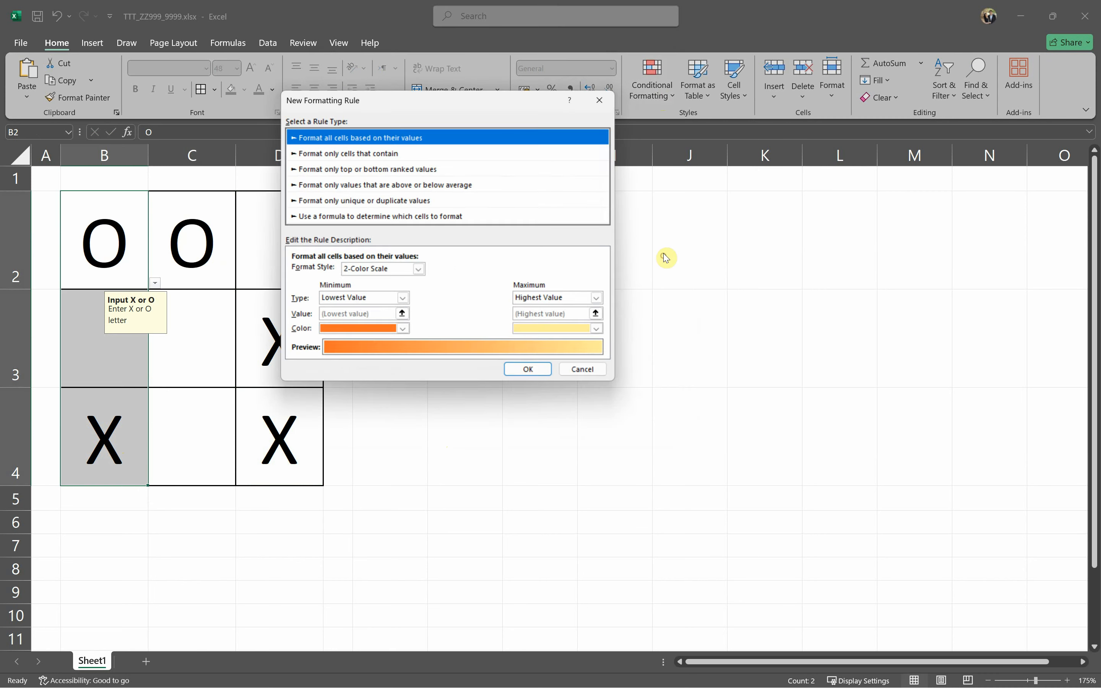
left_click(402, 219)
left_click(382, 274)
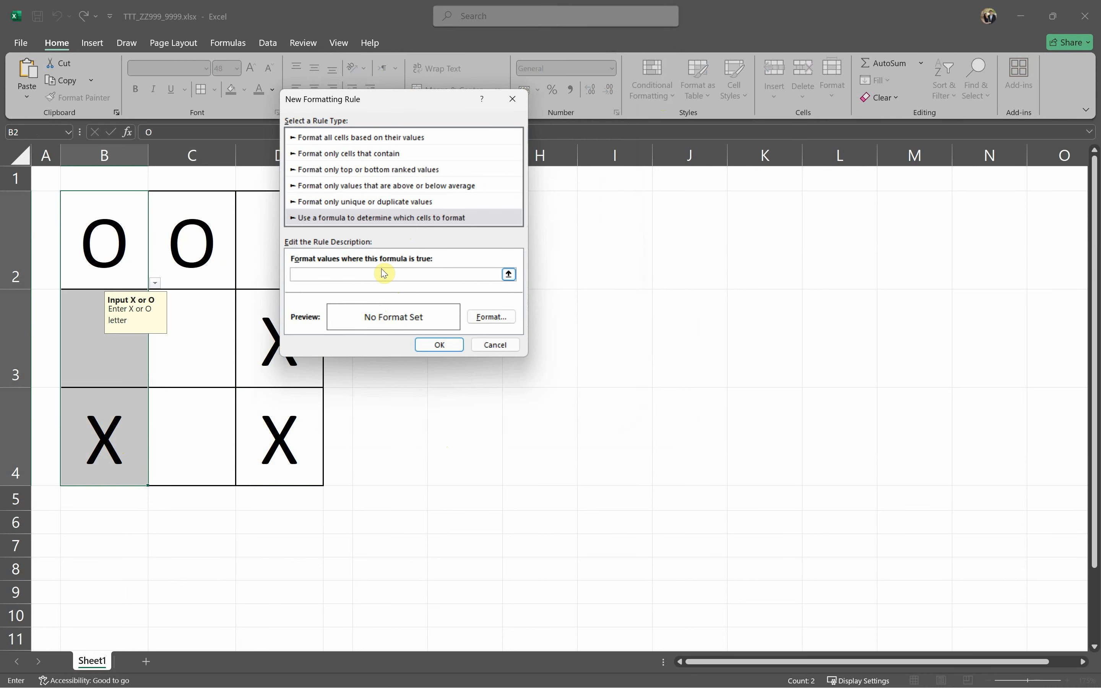
type("=OR(AND($B2=\"X\",$C2=\"X\",$D2=\"X\"),AND($B2=\"O\",$C2=\"O\",$D2=\"O\"))")
left_click_drag(342, 274, 265, 277)
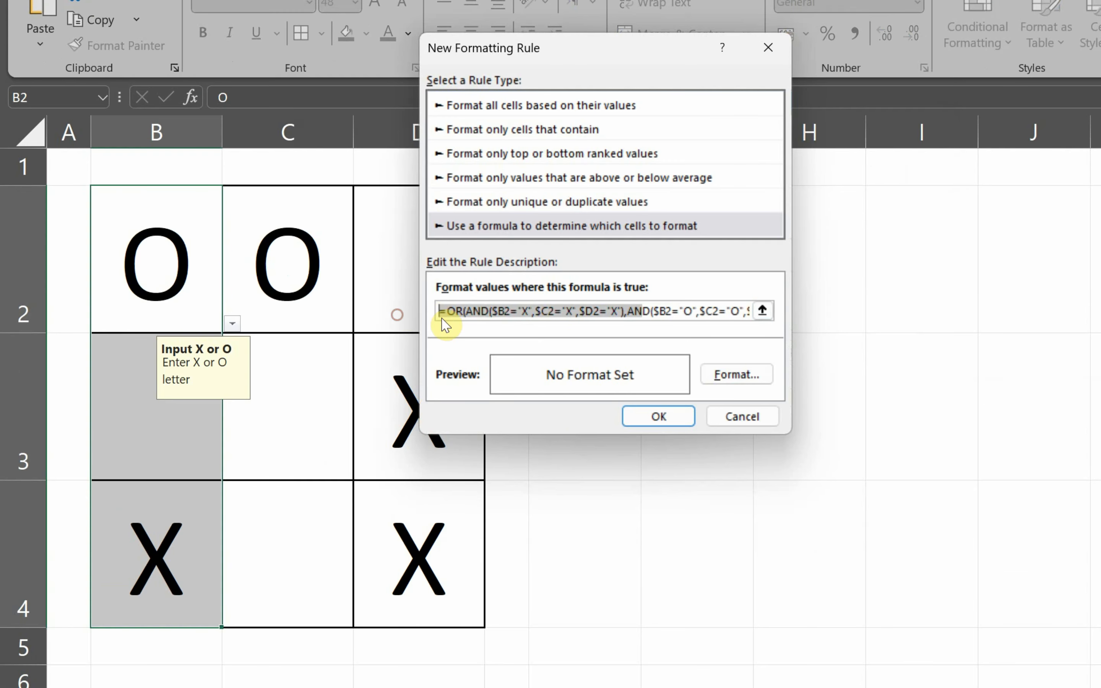
- Change the cell references in the formula's X condition to B$2, B$3 and B$4
left_click(488, 311)
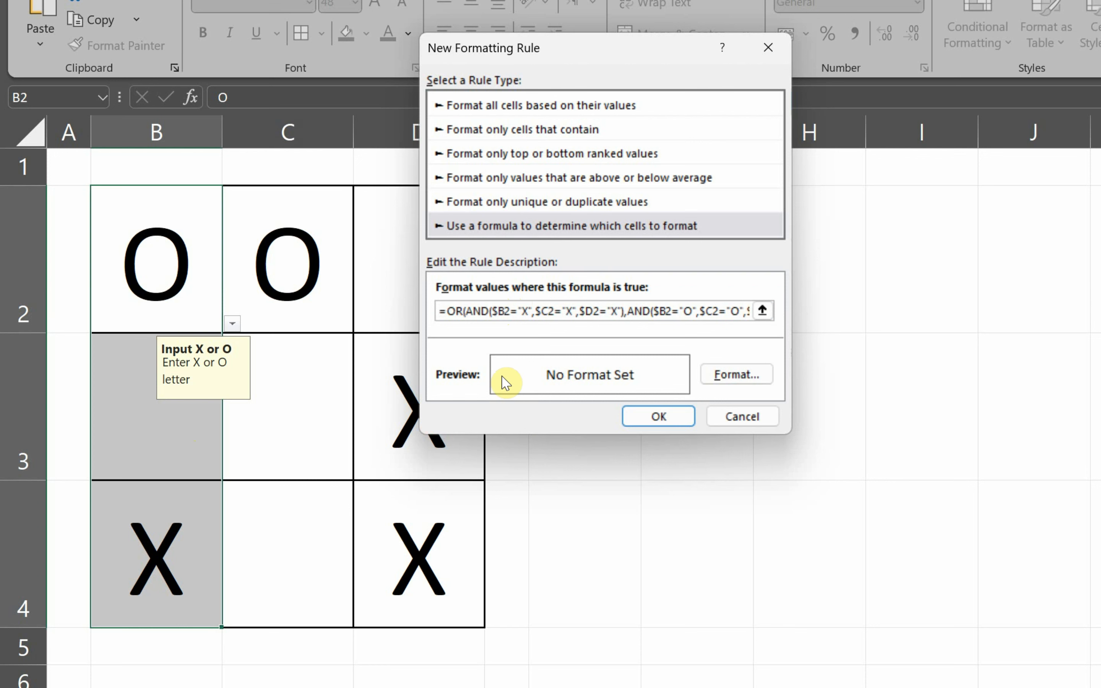
key("BackSpace")
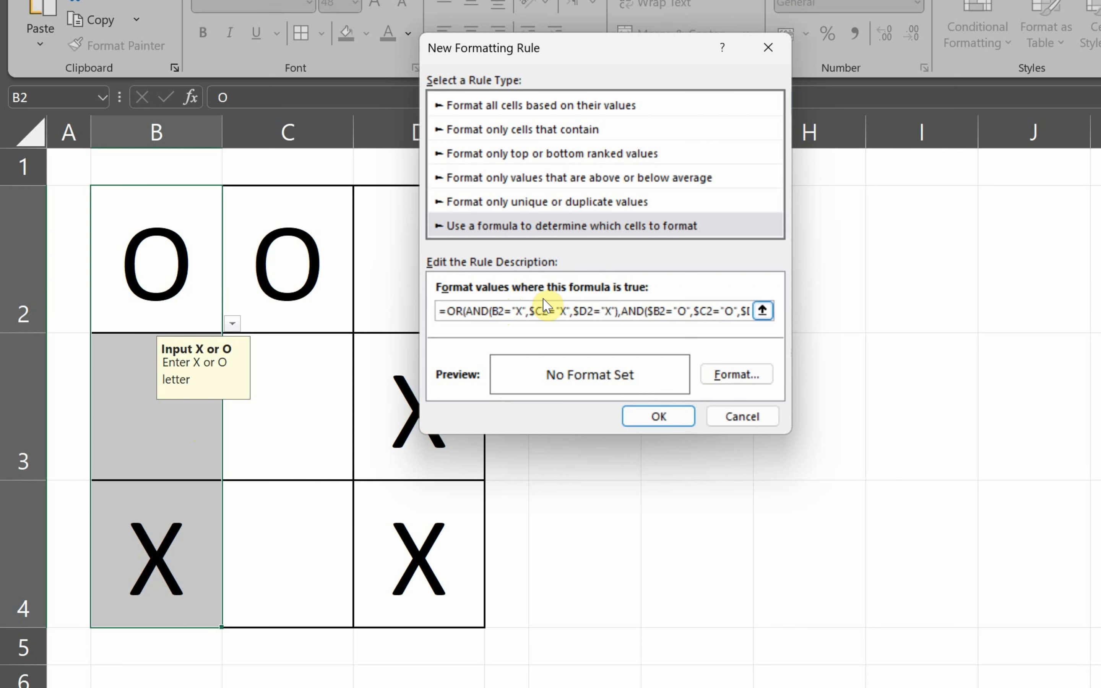
left_click(497, 311)
type("$")
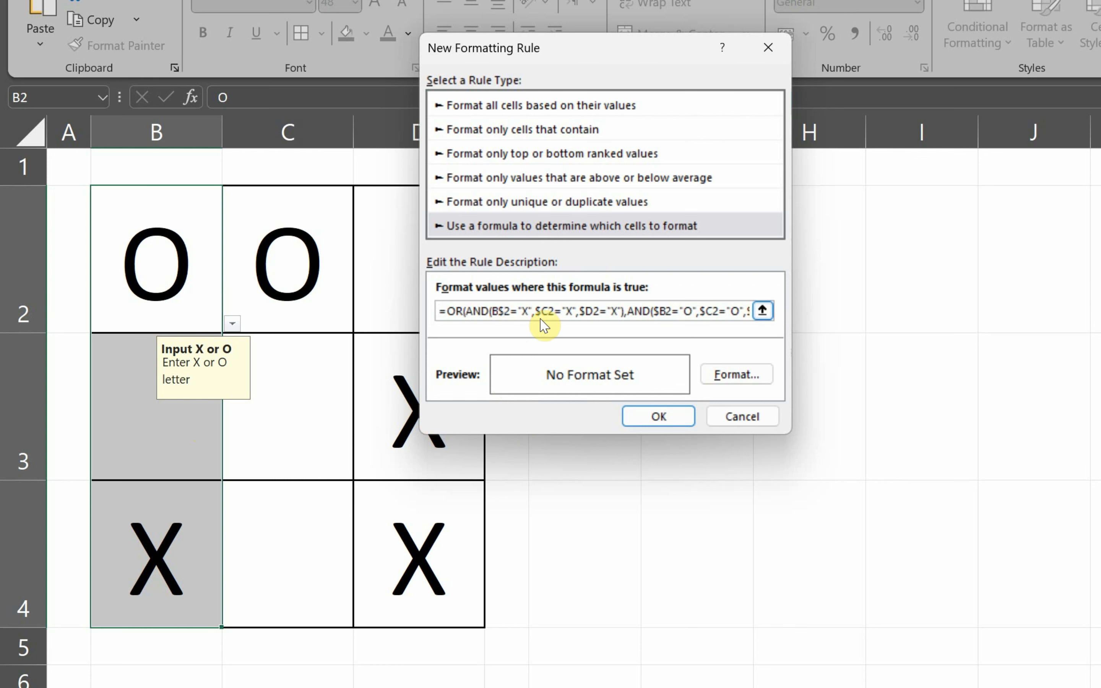
left_click_drag(535, 310, 549, 314)
type("B3")
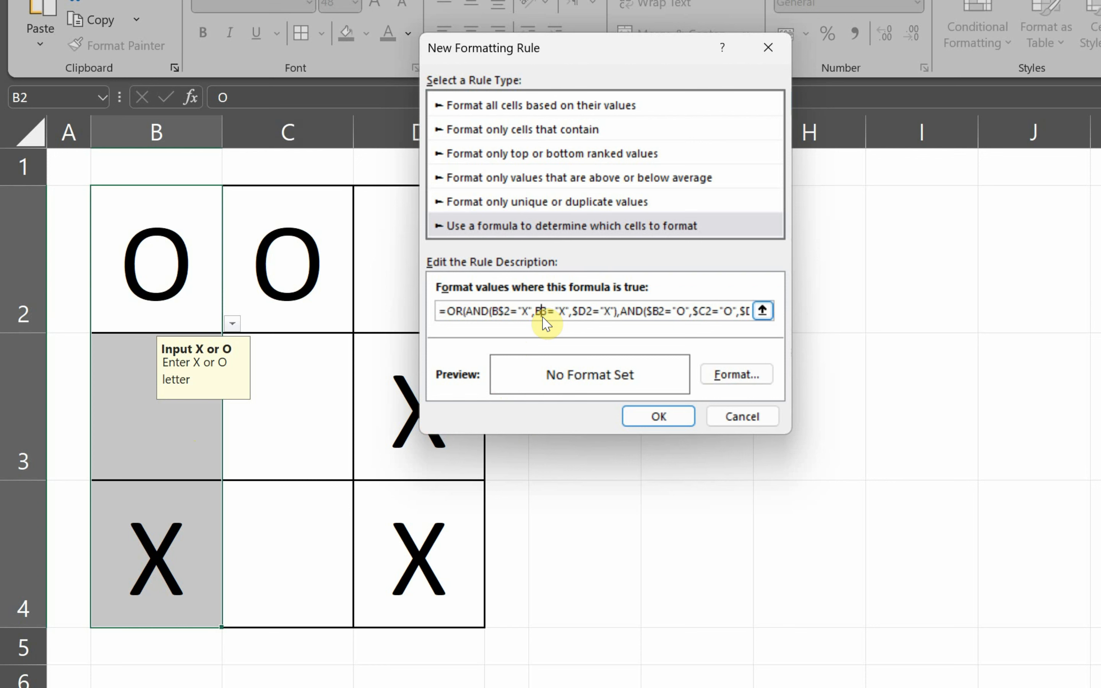
type("$")
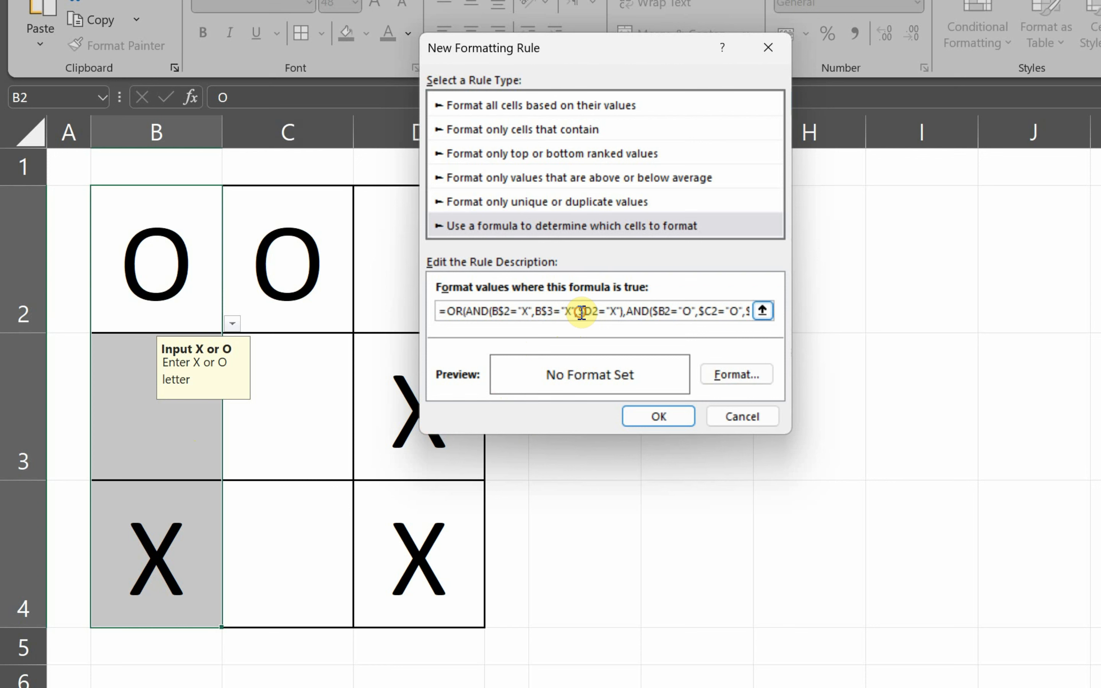
left_click_drag(595, 313, 600, 313)
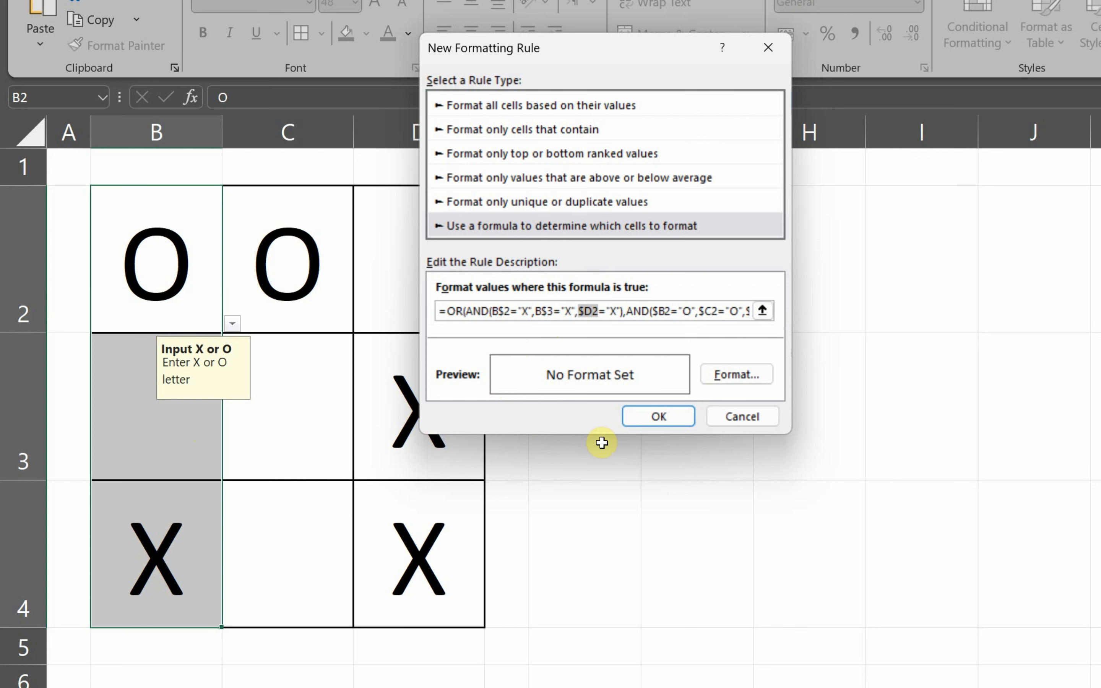
type("B4")
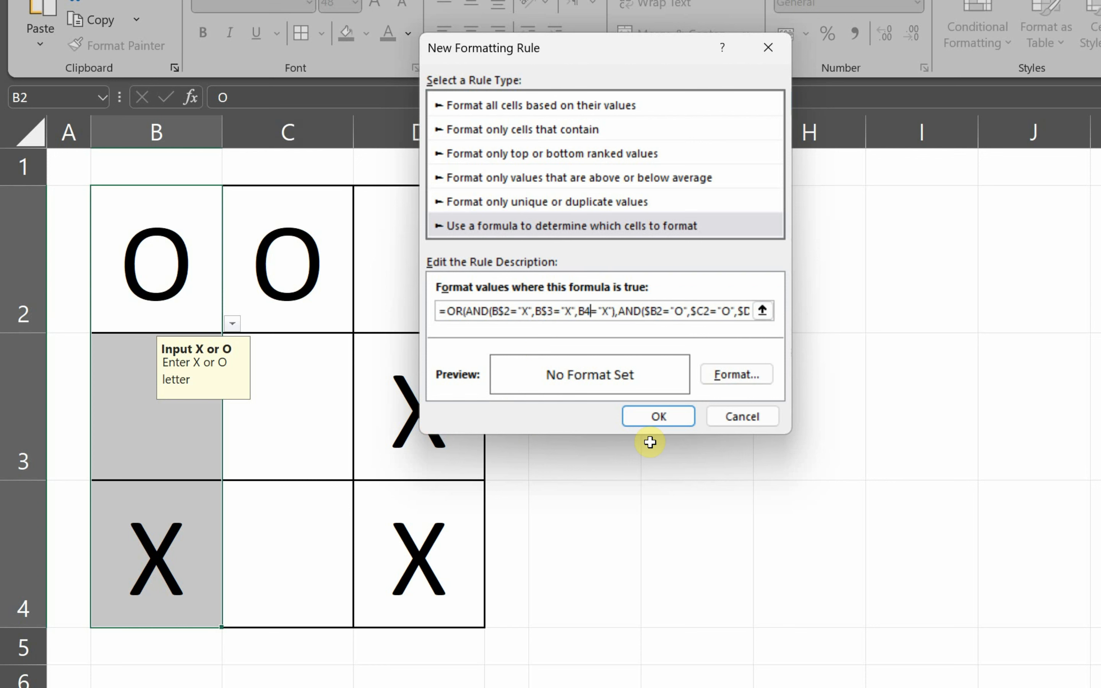
left_click(584, 311)
type("$")
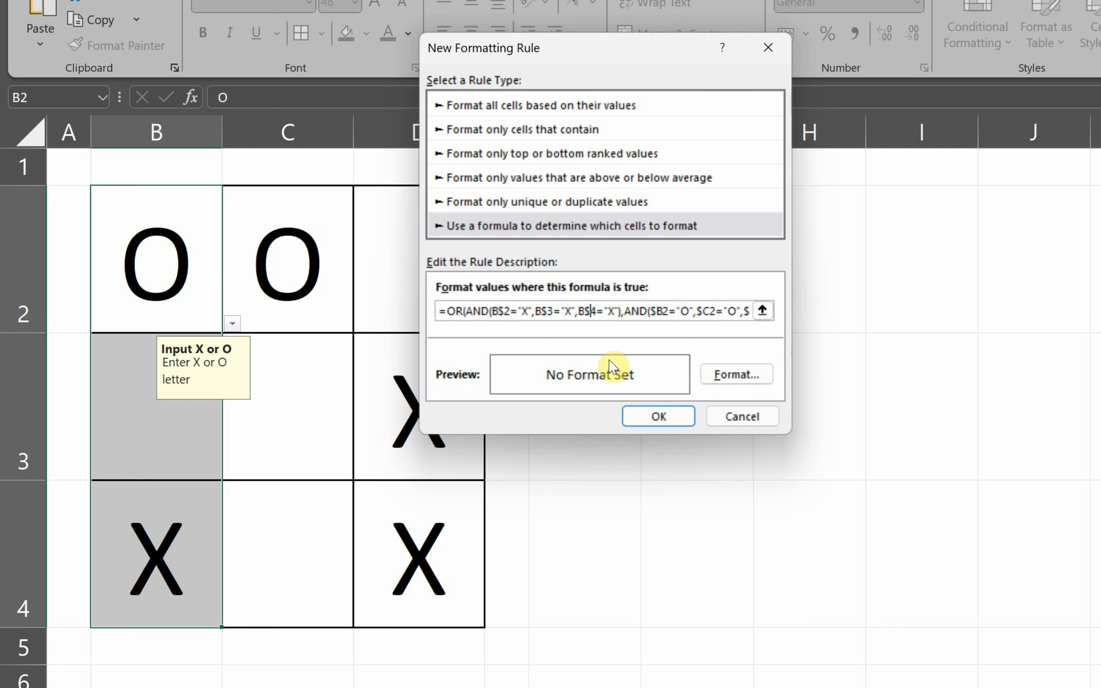
- Change the O condition's cell references to B$2, B$3 and B$4 and save the column B rule without a fill
left_click_drag(629, 311, 836, 319)
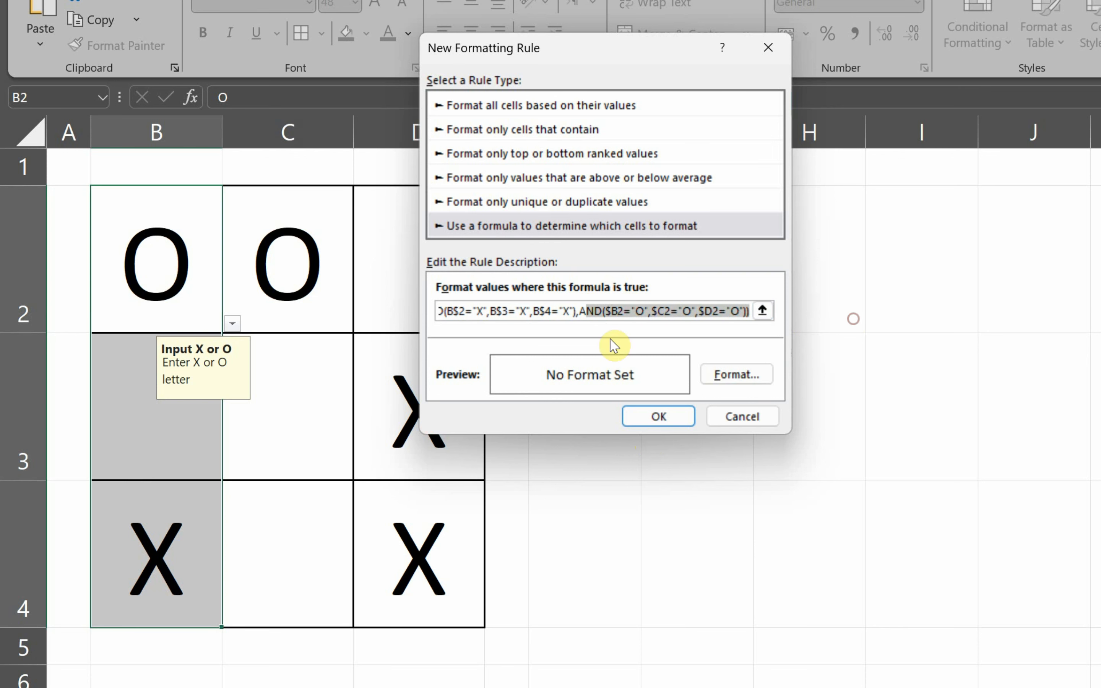
left_click(608, 312)
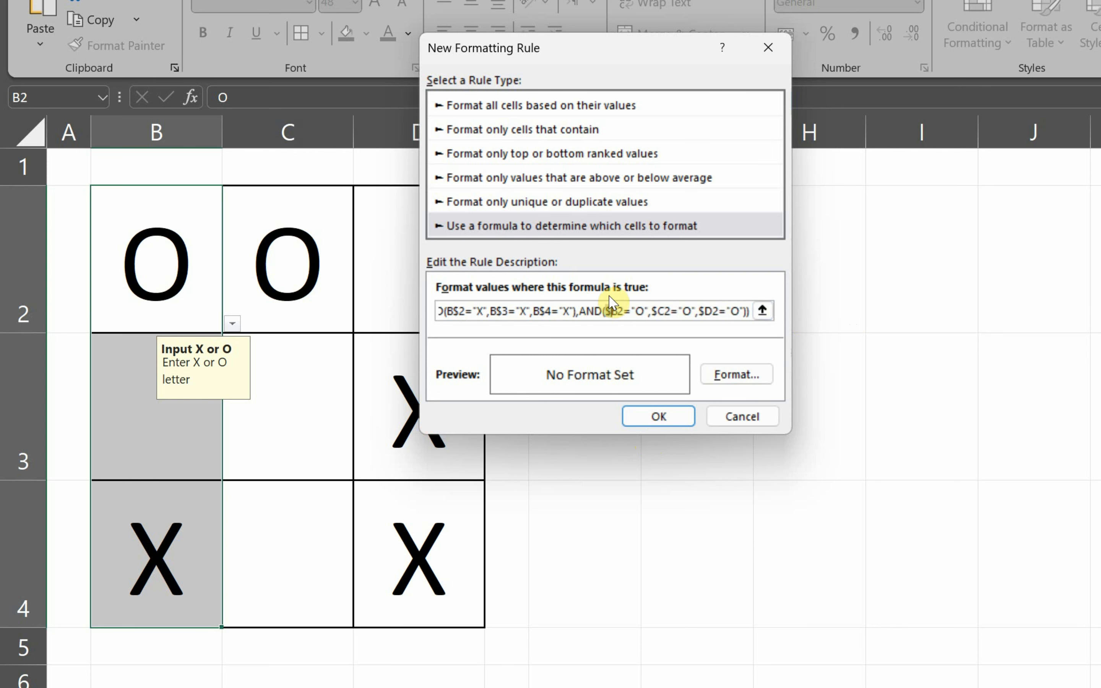
key("Delete")
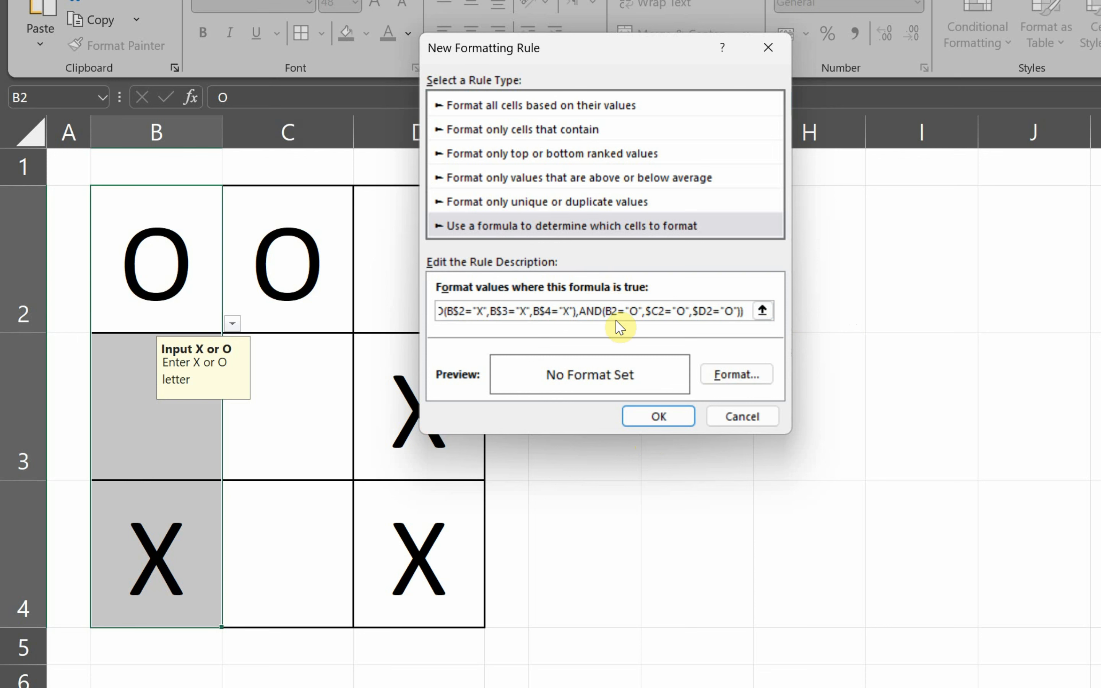
type("$")
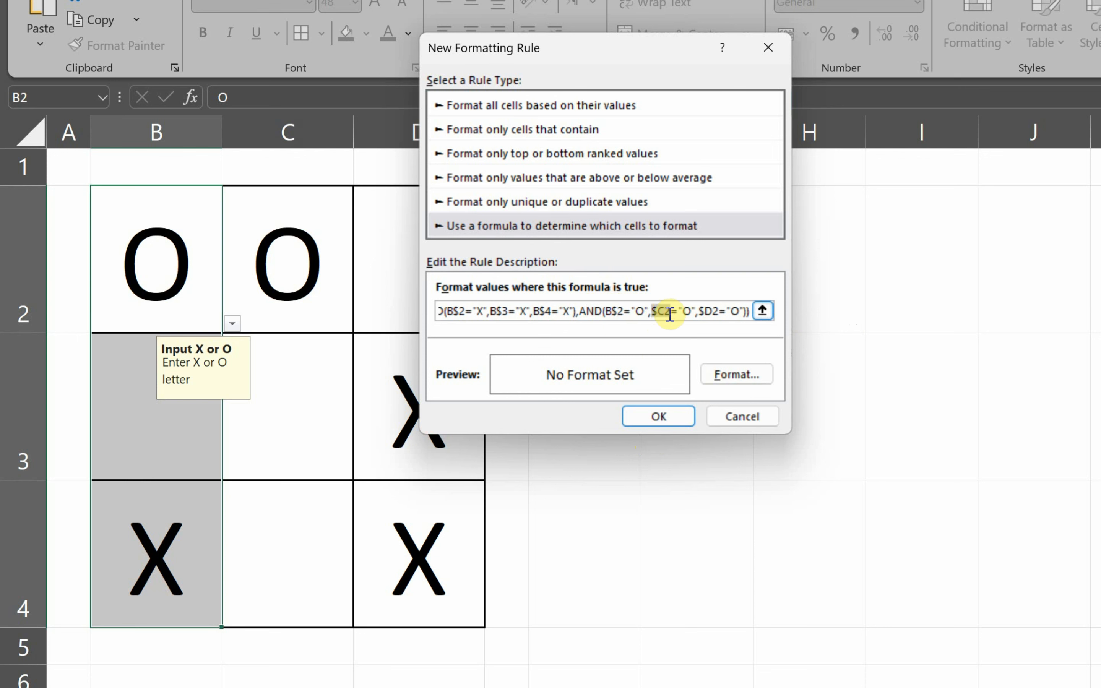
type("B3")
left_click_drag(692, 314, 706, 314)
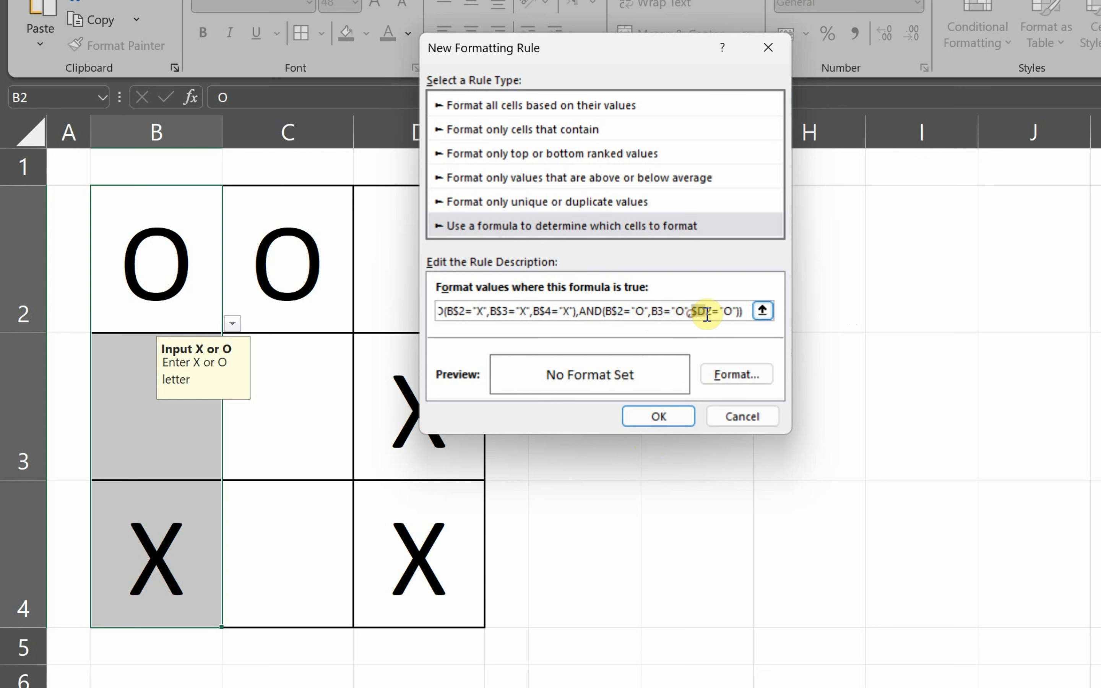
type("B4")
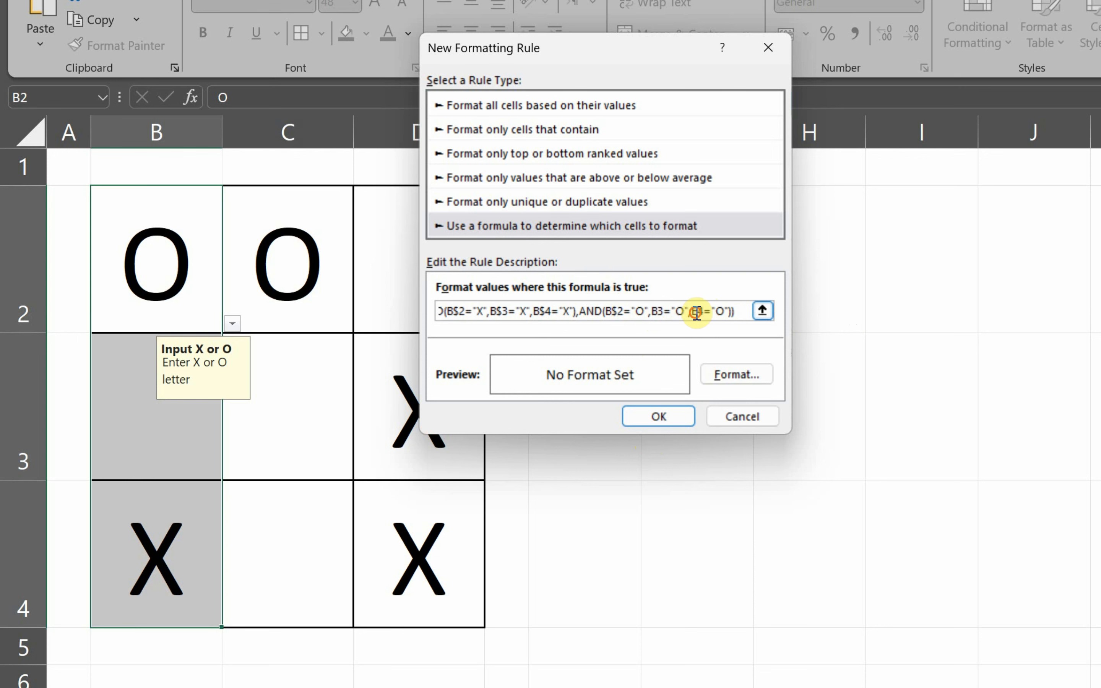
left_click(696, 313)
type("$")
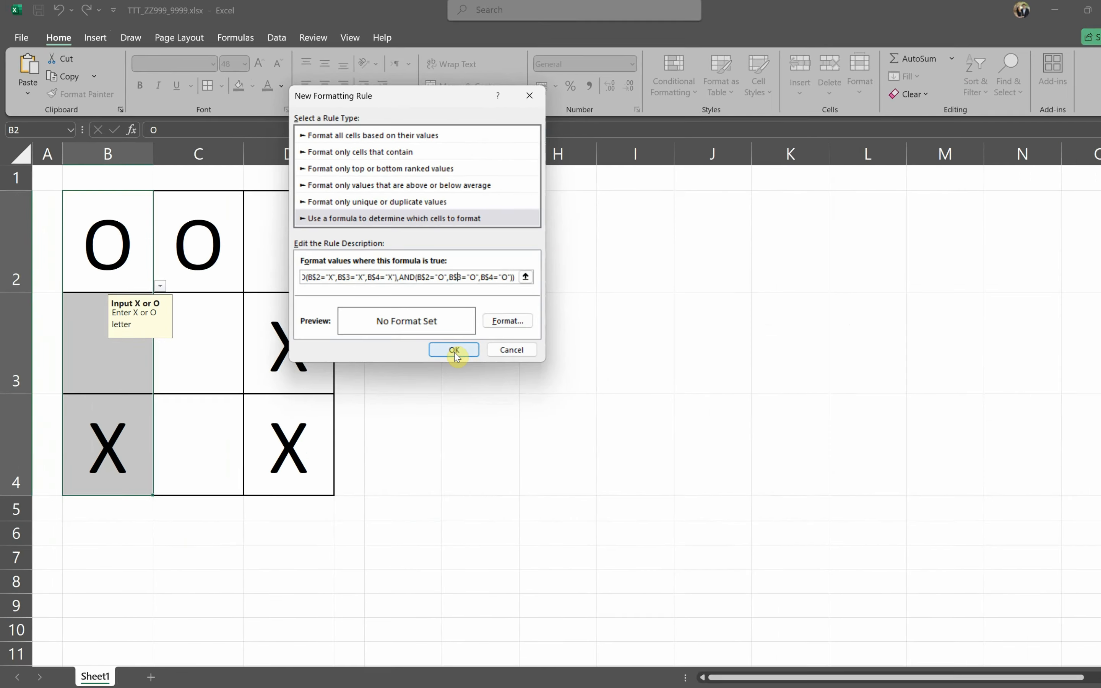
left_click(660, 417)
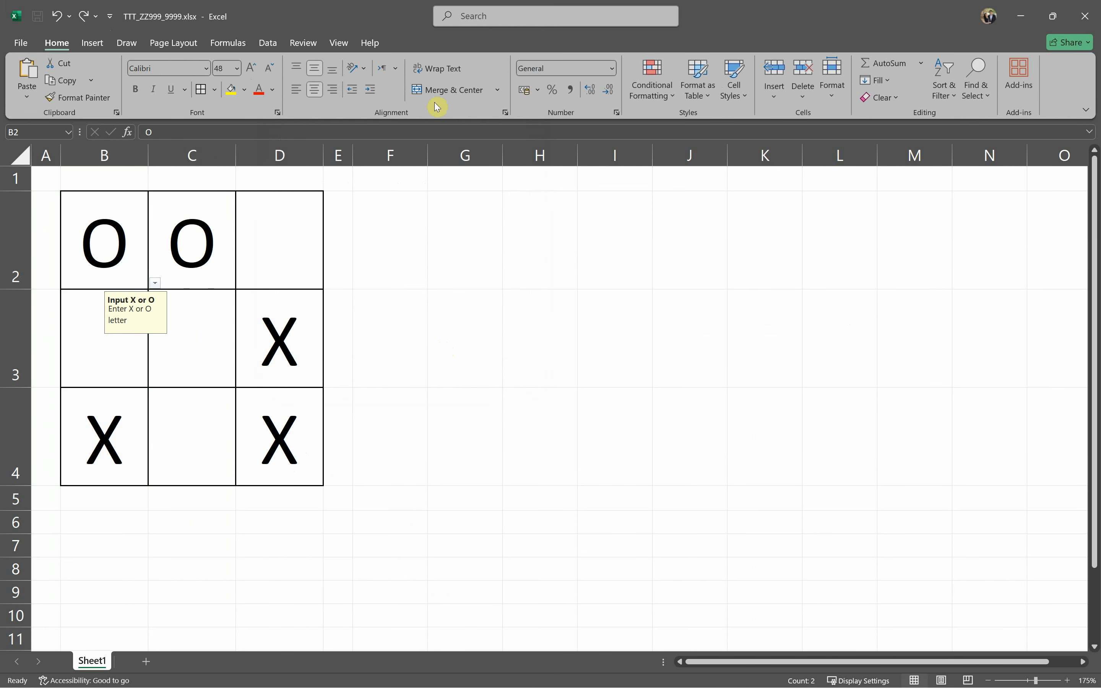
- Give the B2:B4 conditional formatting rule a green fill and save the edited rule
left_click_drag(110, 241, 110, 450)
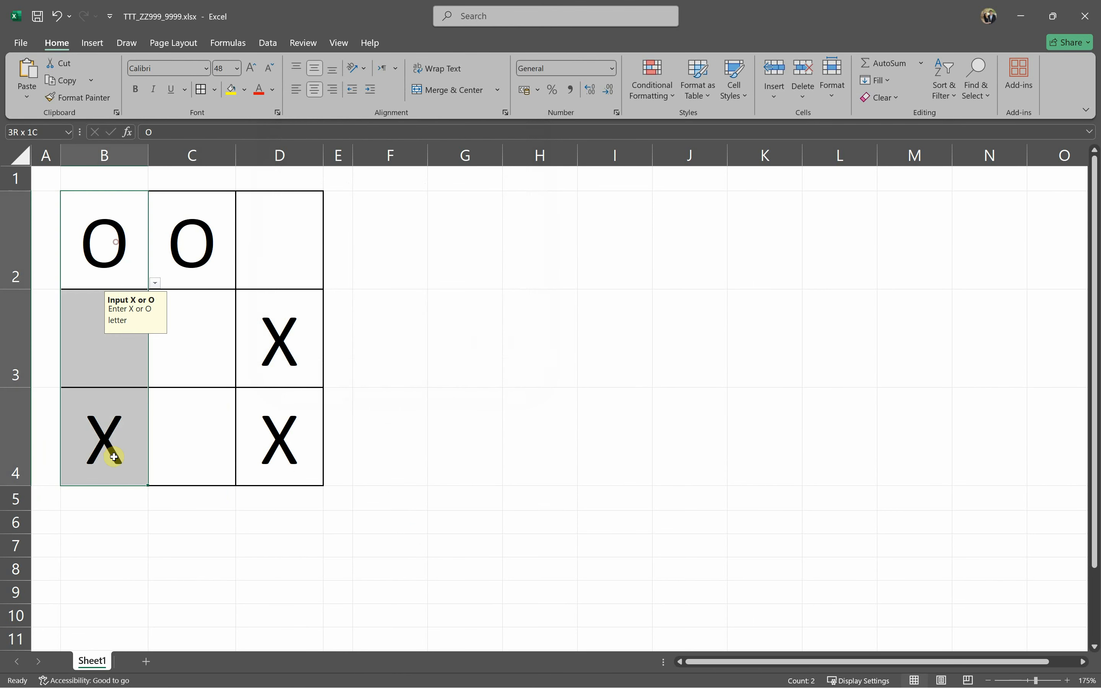
left_click(656, 96)
left_click(655, 306)
left_click(302, 177)
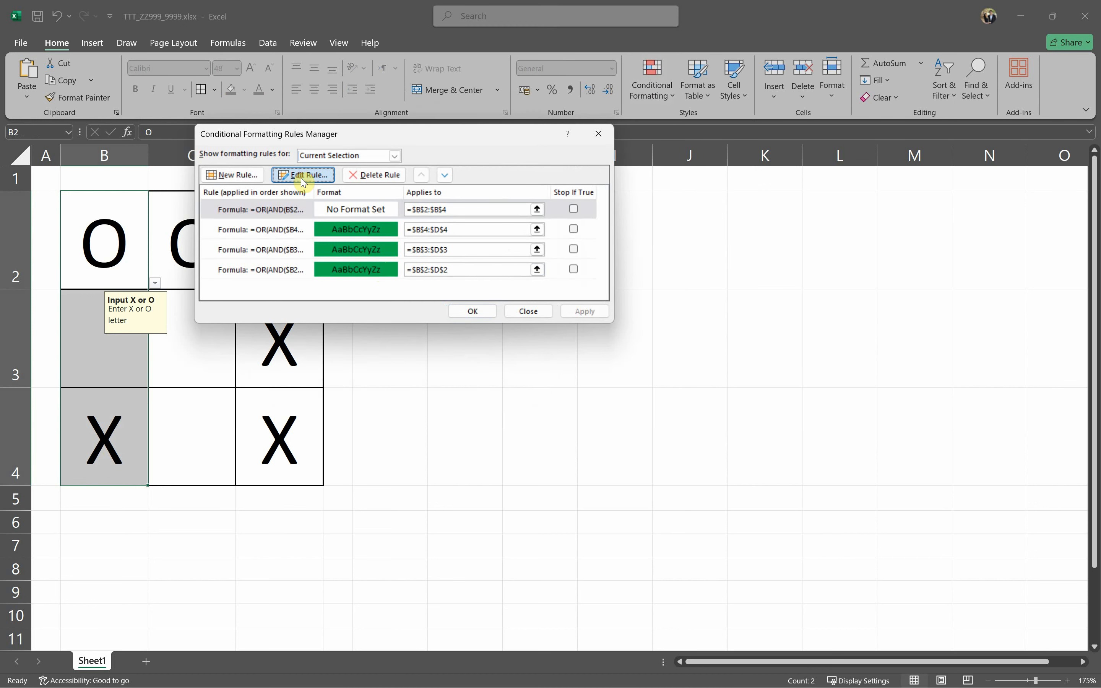
left_click(491, 318)
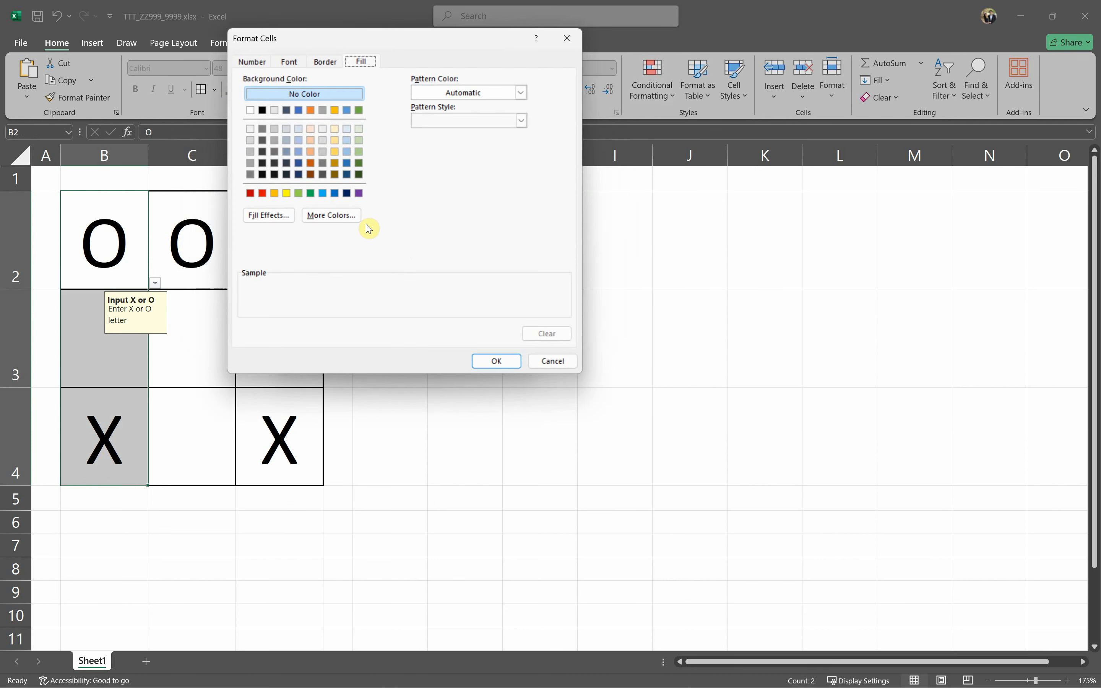
left_click(312, 196)
left_click(495, 360)
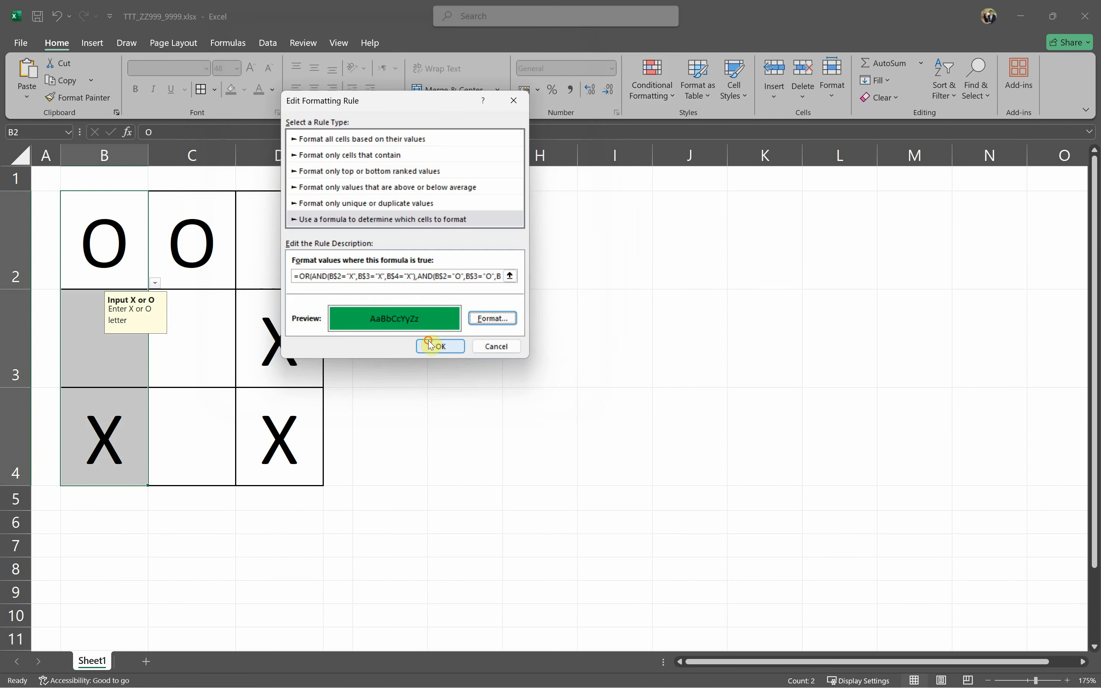
left_click(438, 344)
left_click(473, 313)
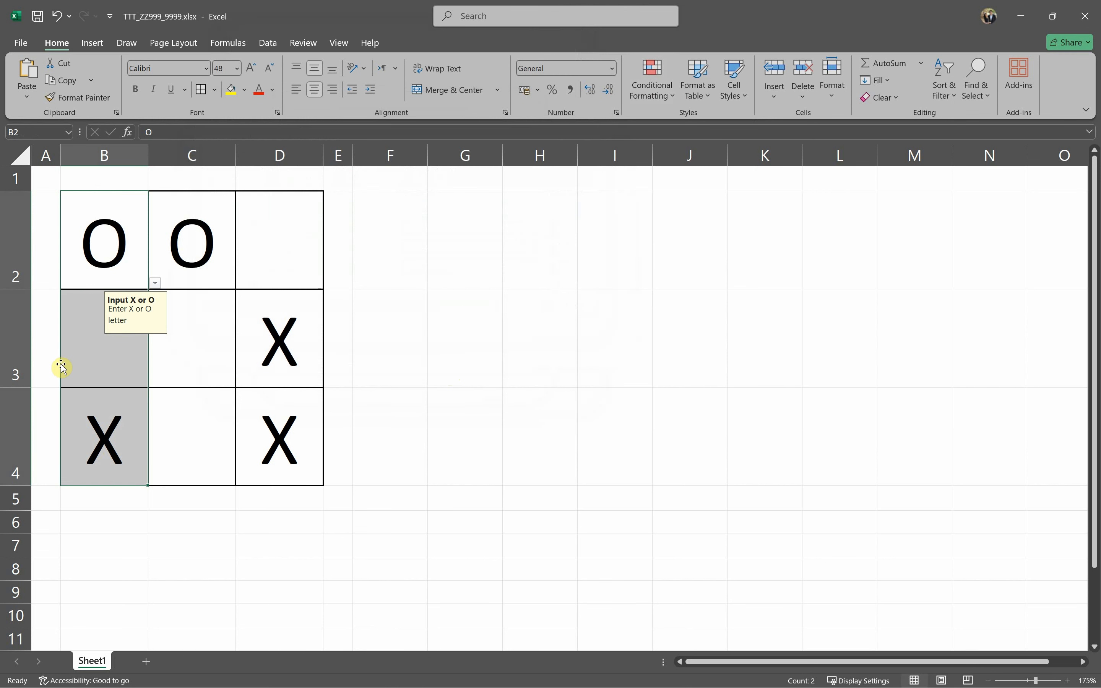
- Enter X in cells B3 and B2 to test the column B rule with three Xs
left_click(106, 342)
type("X")
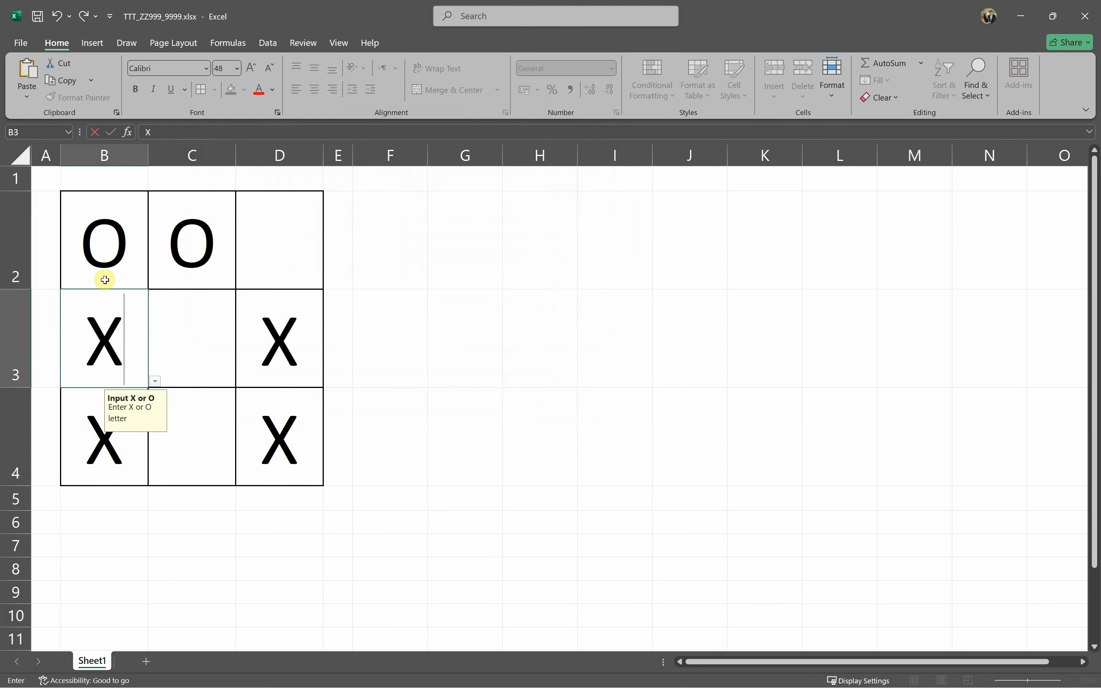
left_click(106, 266)
type("X")
left_click(450, 385)
- Enter O in cells B3, B2 and B4 to test the column B rule with three Os
left_click(136, 366)
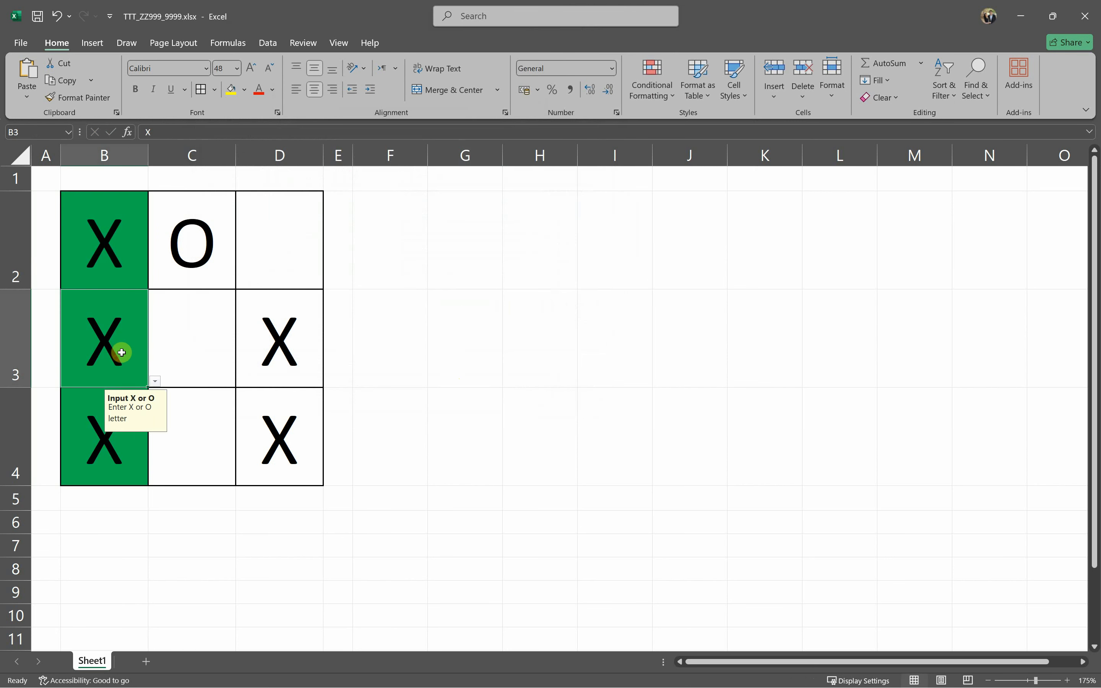
type("O")
left_click(357, 368)
left_click(130, 264)
type("O")
left_click(123, 432)
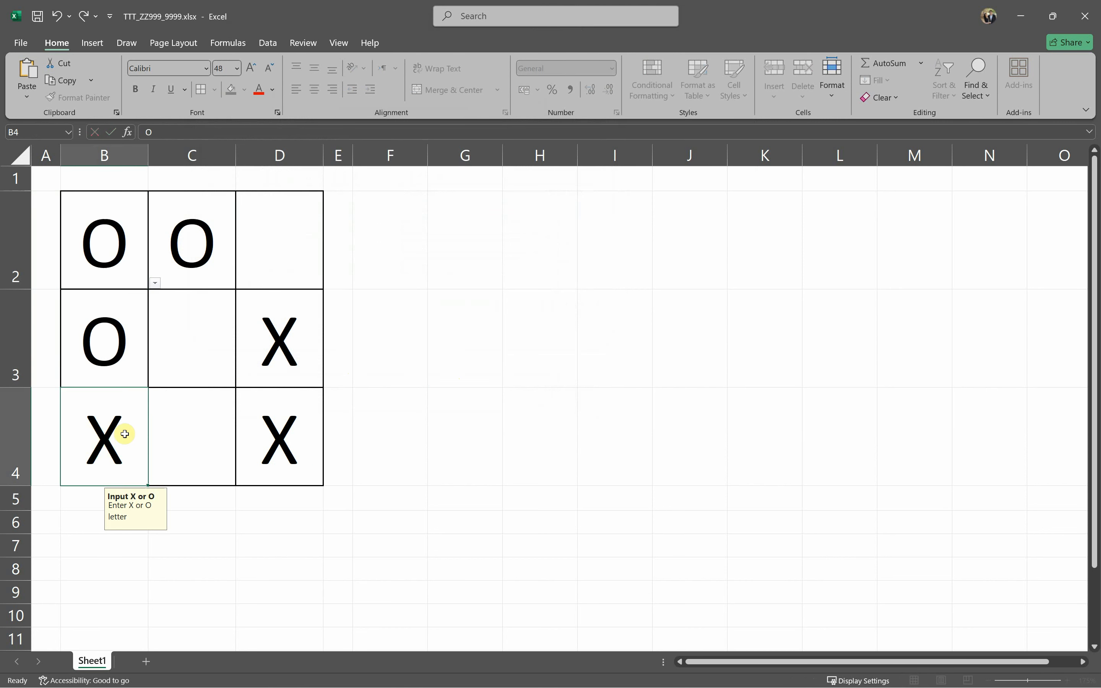
type("O")
left_click(392, 457)
- Open the list of existing conditional formatting rules for the range B2:B4
left_click_drag(67, 278, 109, 425)
left_click(652, 87)
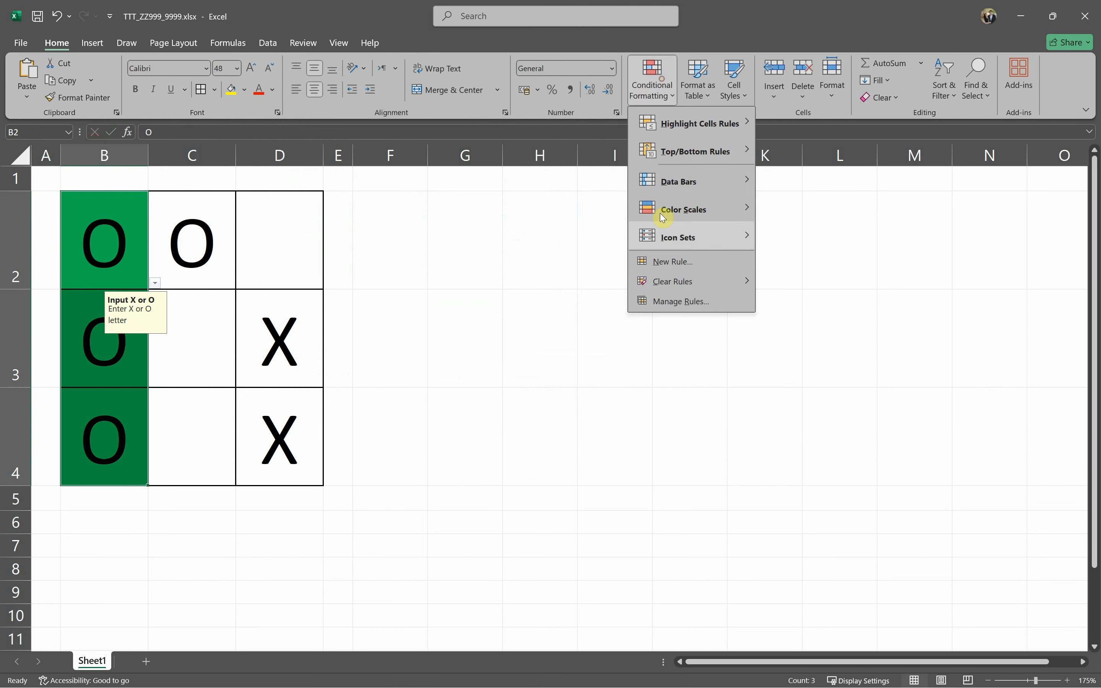
left_click(664, 300)
left_click(306, 177)
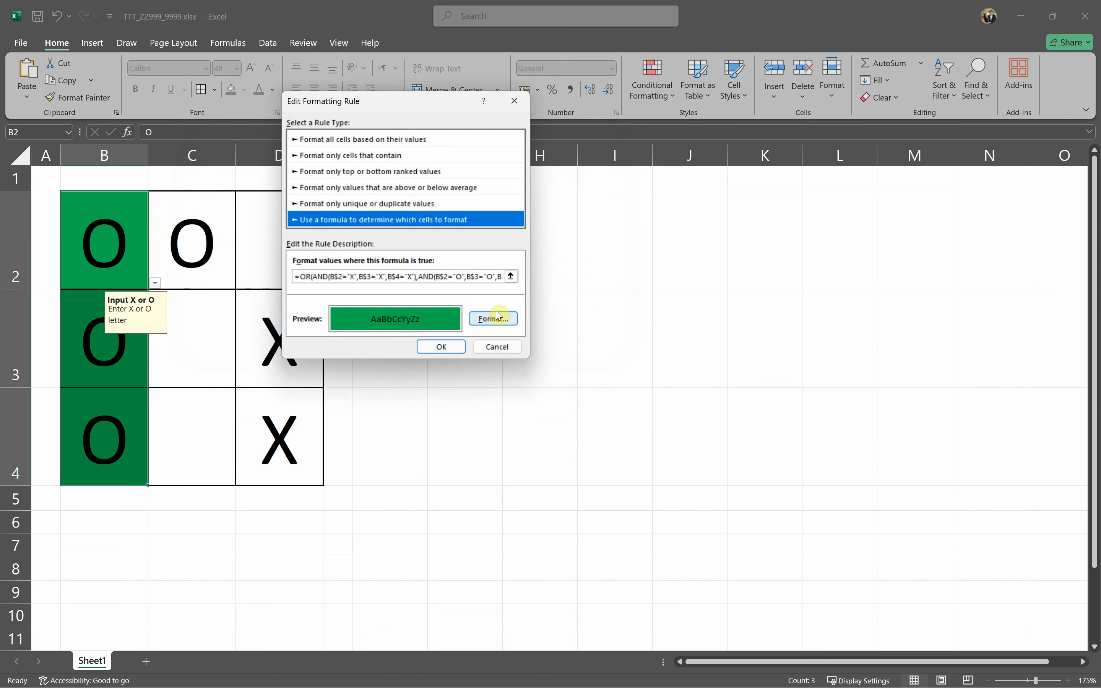
left_click_drag(482, 275, 629, 276)
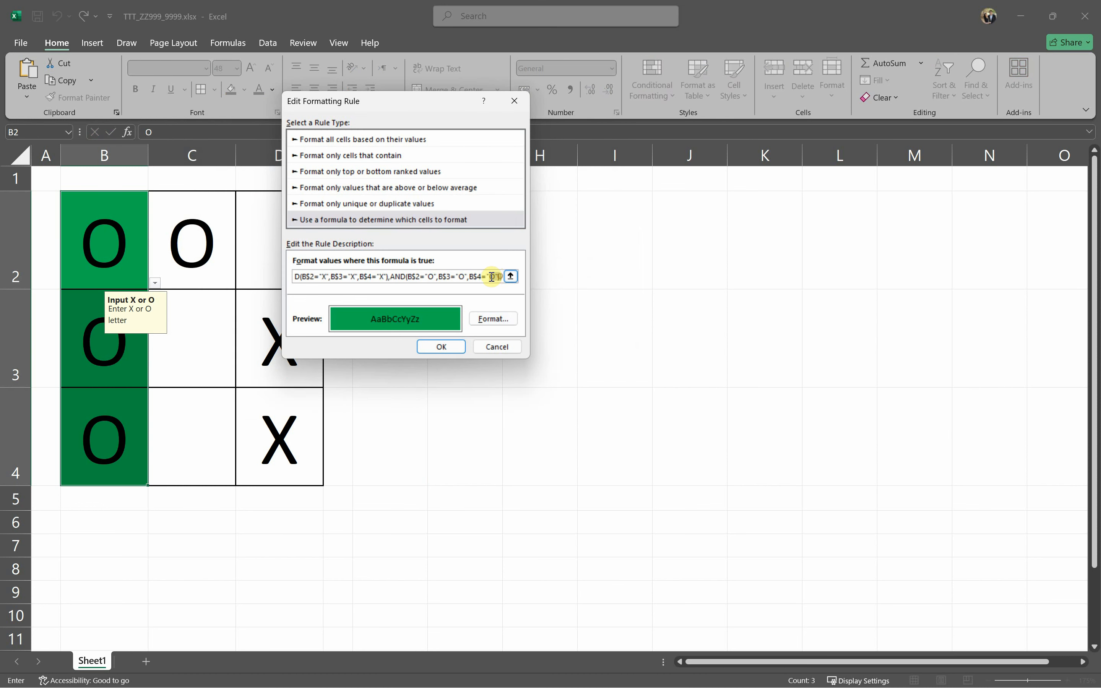
left_click_drag(491, 277, 394, 276)
type("+")
key("Right")
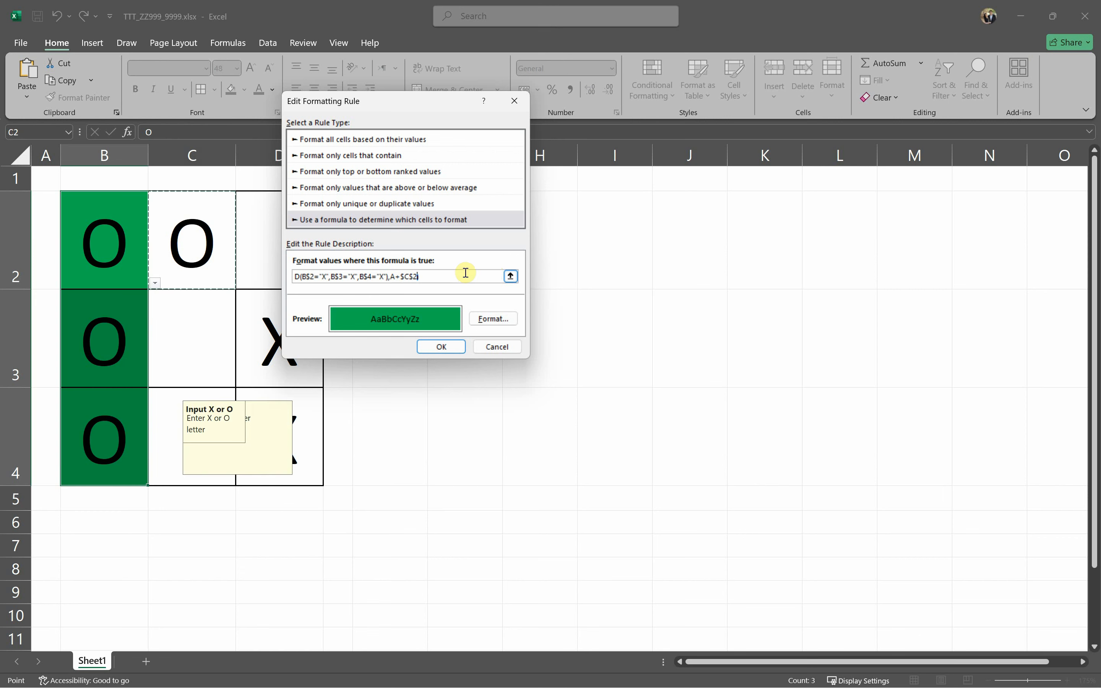
left_click(509, 346)
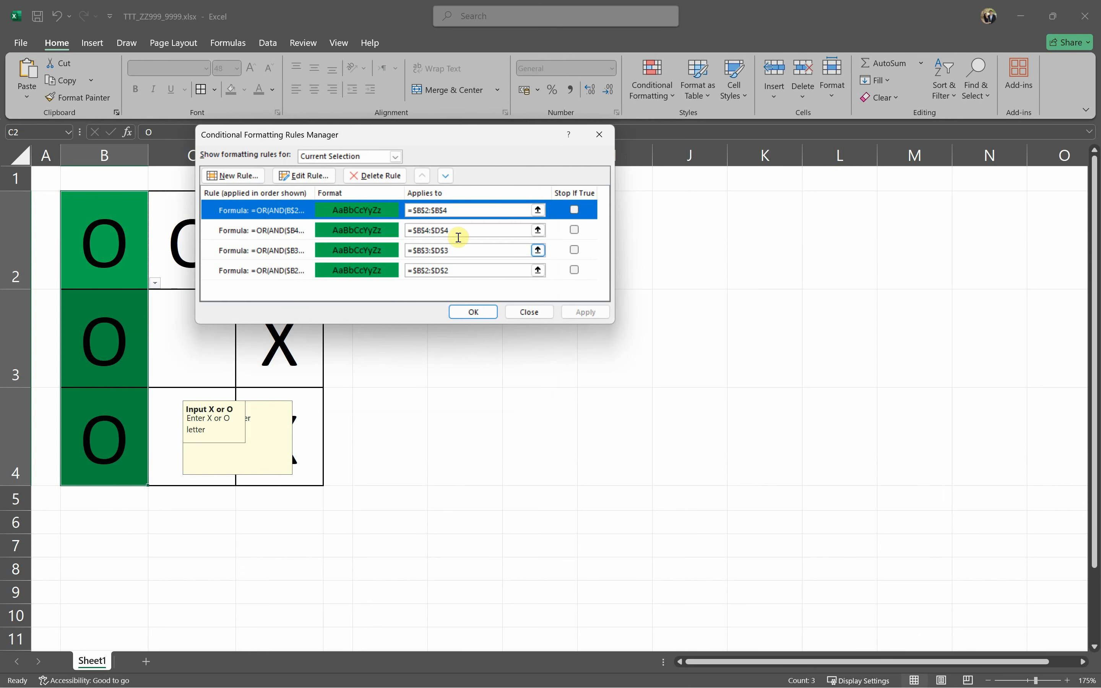
- Copy the whole formula of the B2:B4 rule and close the rules manager without changing the rule
left_click(303, 175)
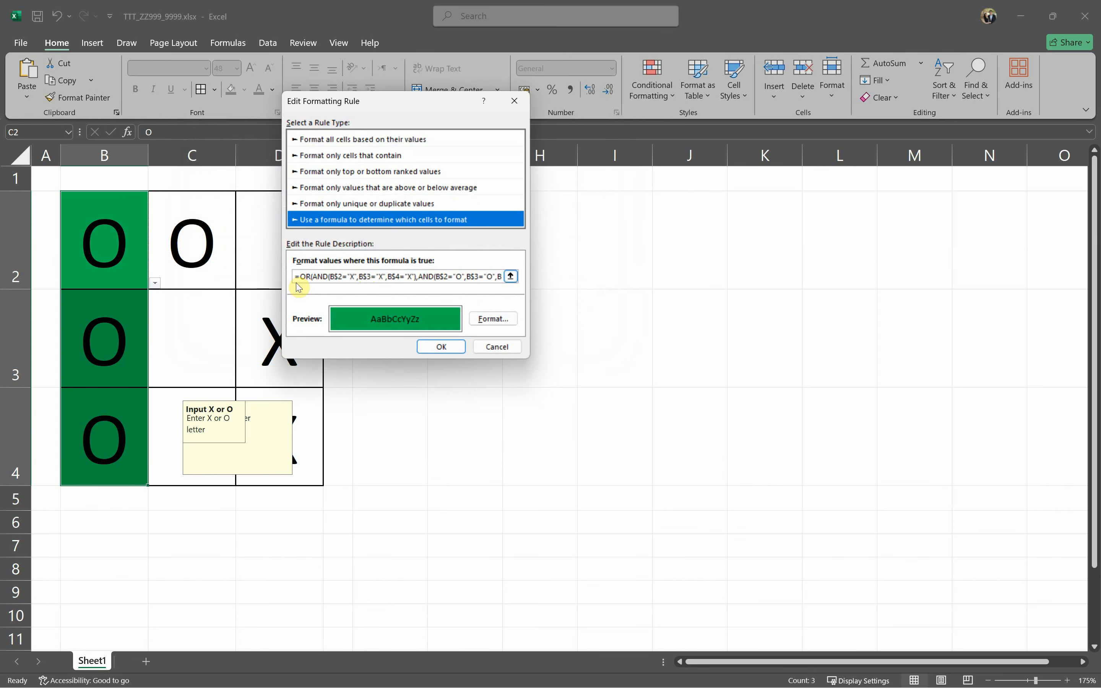
left_click(319, 277)
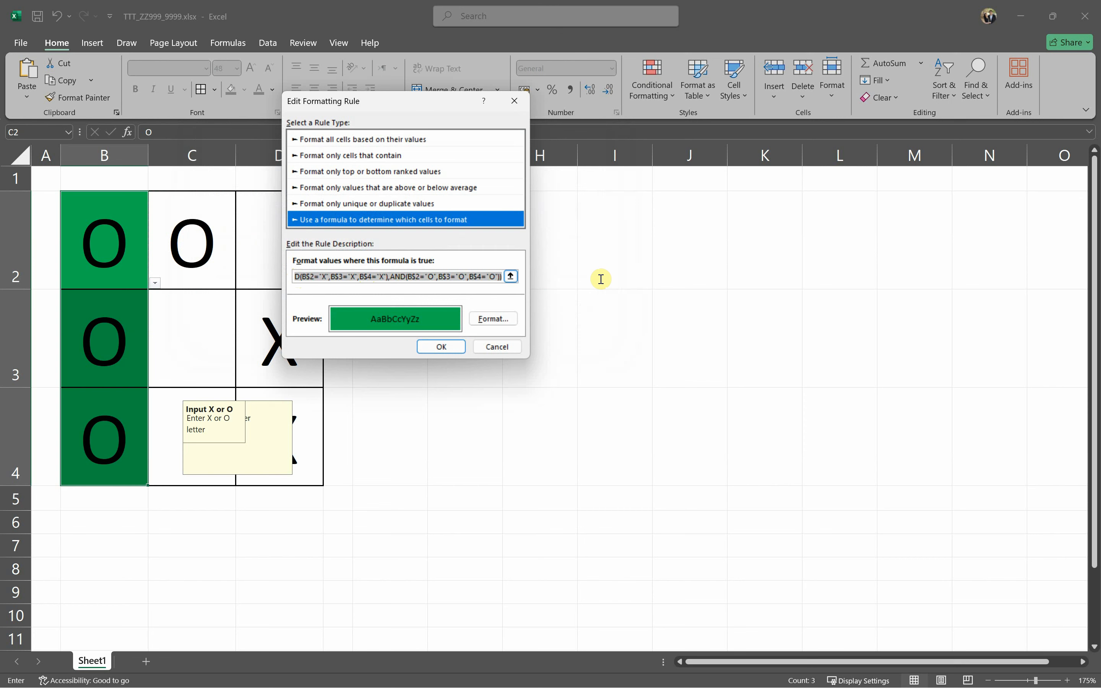
left_click(507, 350)
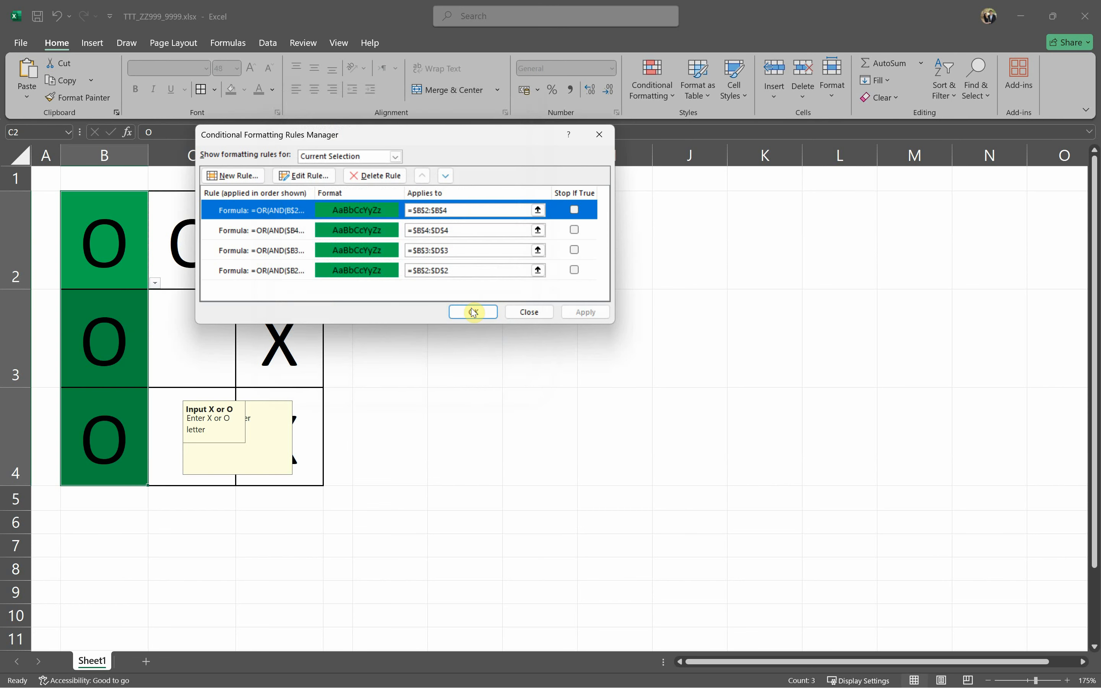
left_click(523, 313)
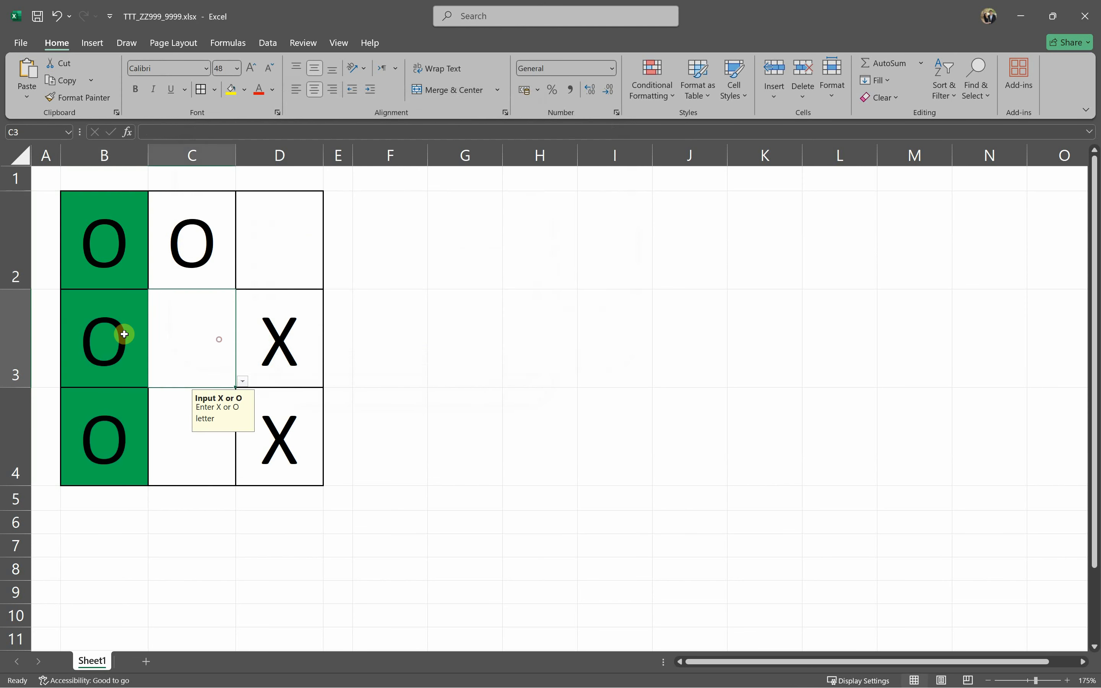
- Clear the contents of cell B3
left_click_drag(123, 332, 301, 349)
left_click_drag(182, 242, 204, 430)
left_click(122, 350)
key("Delete")
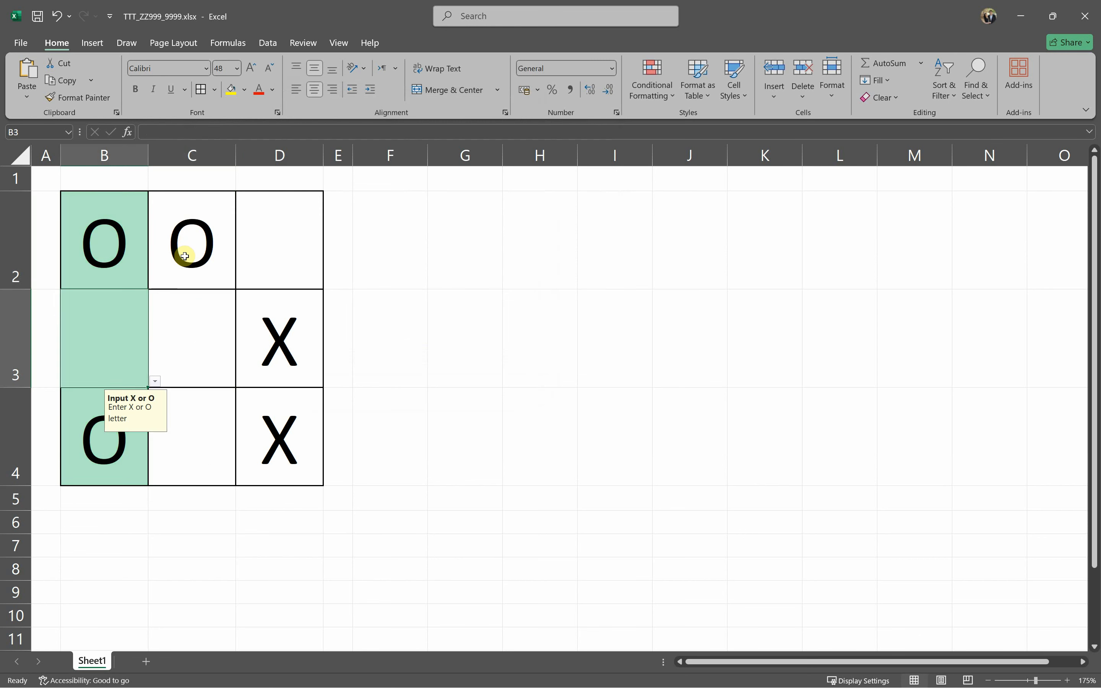
- Start a formula-based conditional formatting rule for C2:C4 with =OR(AND(B$2="X",B$3="X",B$4="X"),AND(B$2="O",B$3="O",B$4="O")) and a green fill
left_click_drag(184, 246, 204, 457)
left_click(655, 108)
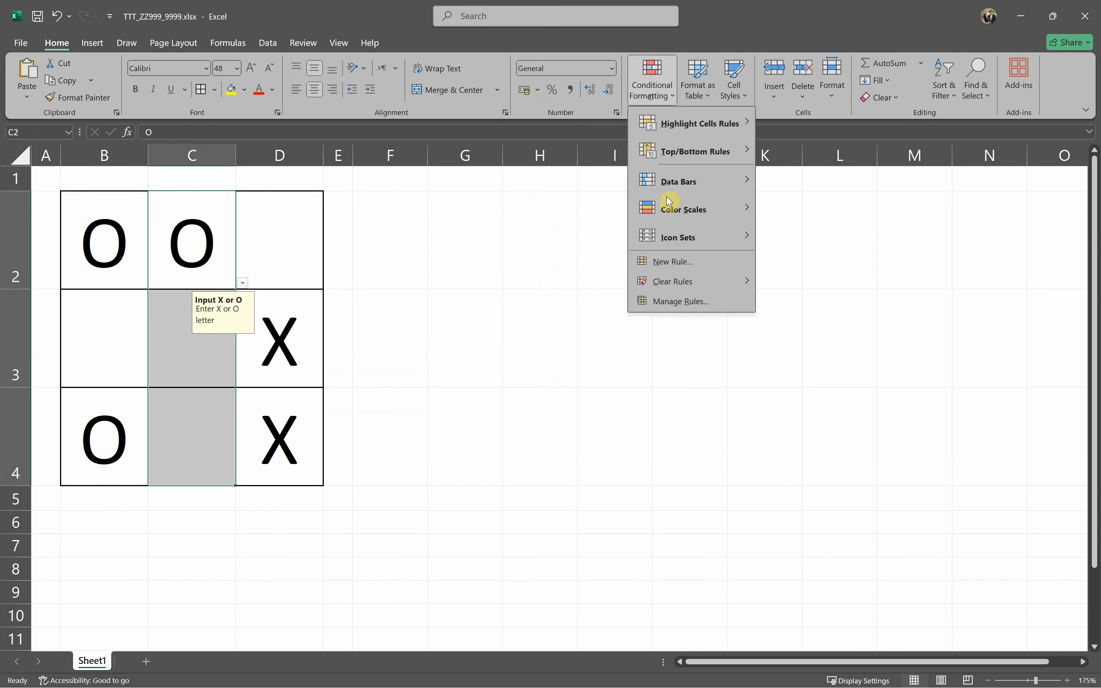
left_click(656, 262)
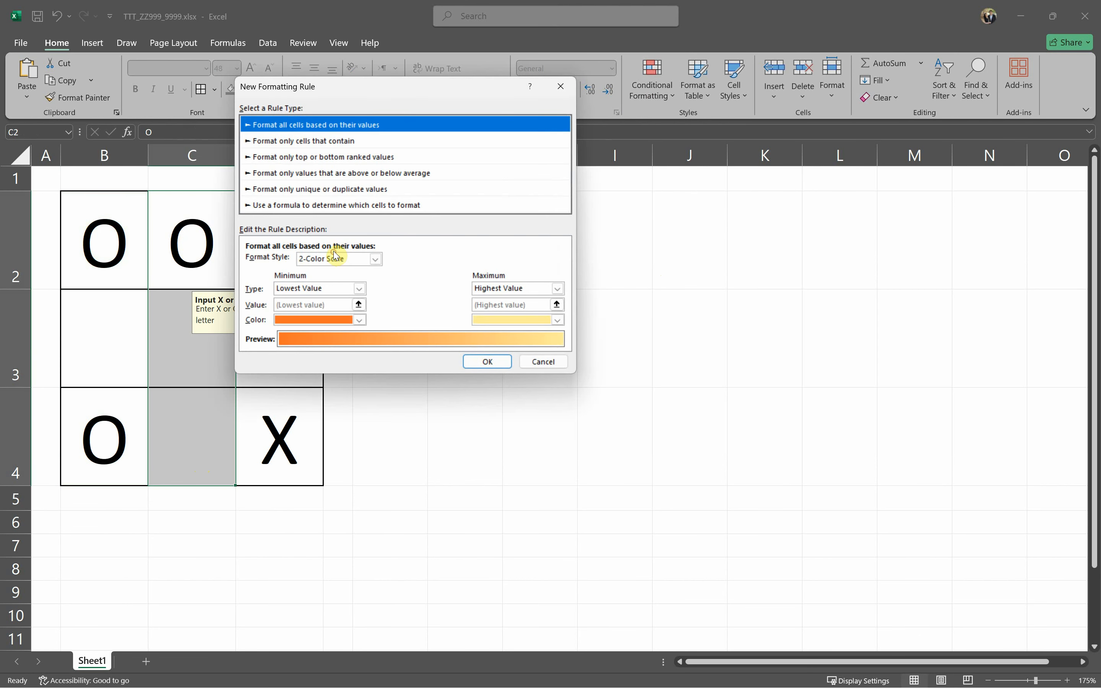
left_click(338, 205)
left_click(313, 263)
type("=OR(AND(B$2=\"X\",B$3=\"X\",B$4=\"X\"),AND(B$2=\"O\",B$3=\"O\",B$4=\"O\"))")
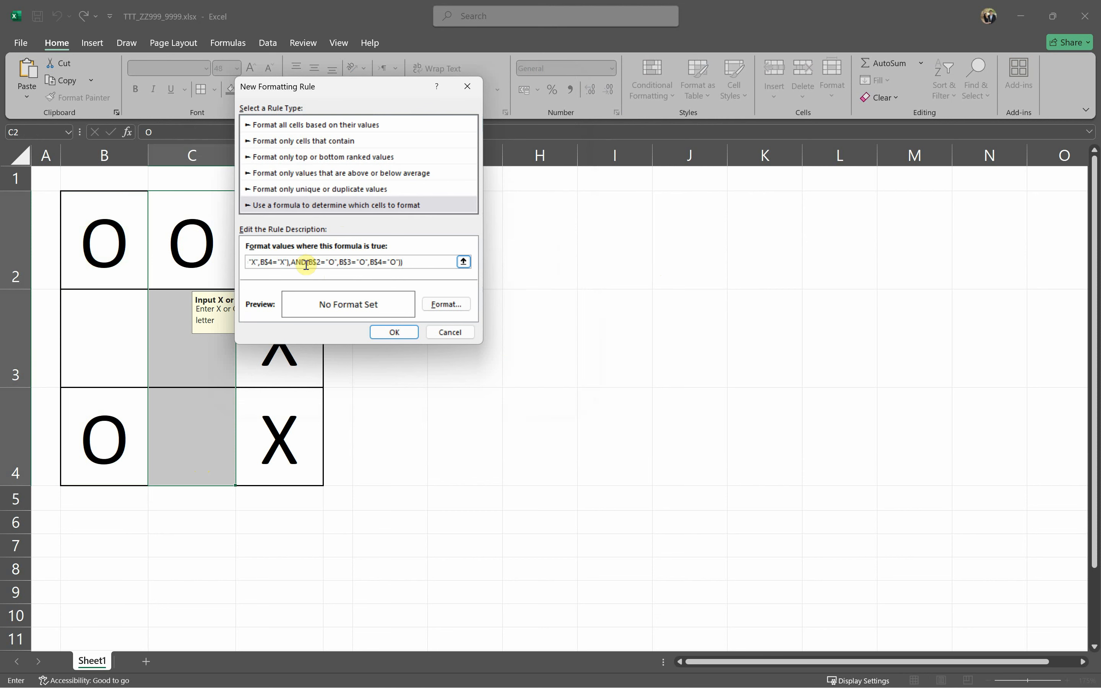
left_click(445, 305)
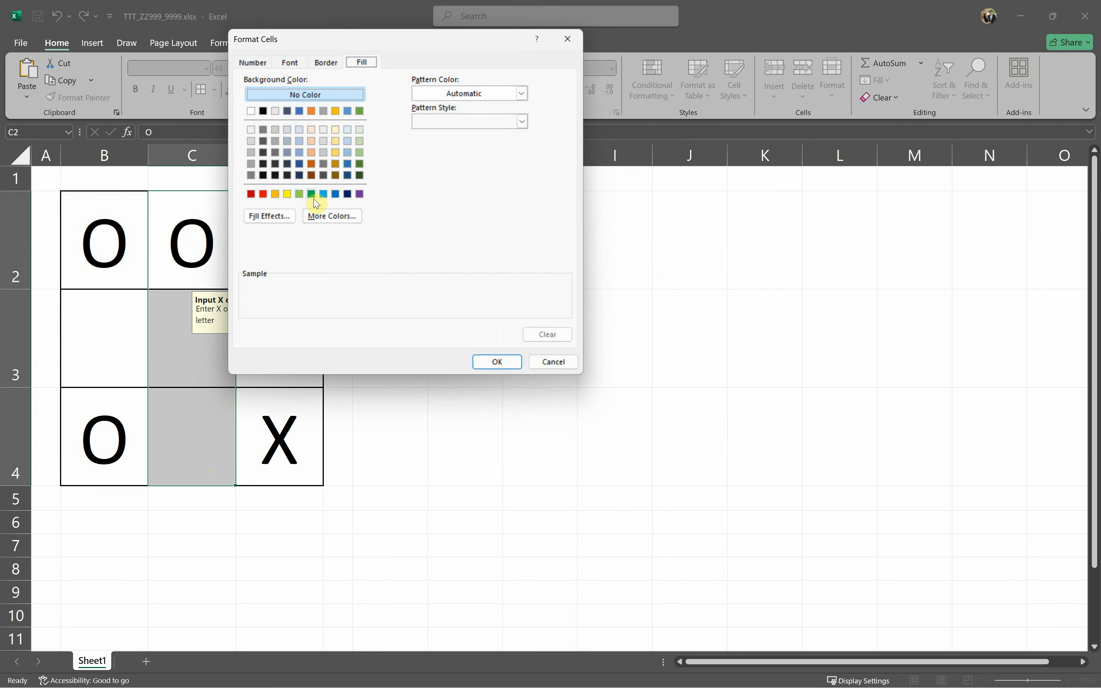
left_click(311, 194)
key("Return")
- Change the cell references in both the X and O conditions of the formula to C$2, C$3 and C$4
left_click_drag(355, 263, 288, 262)
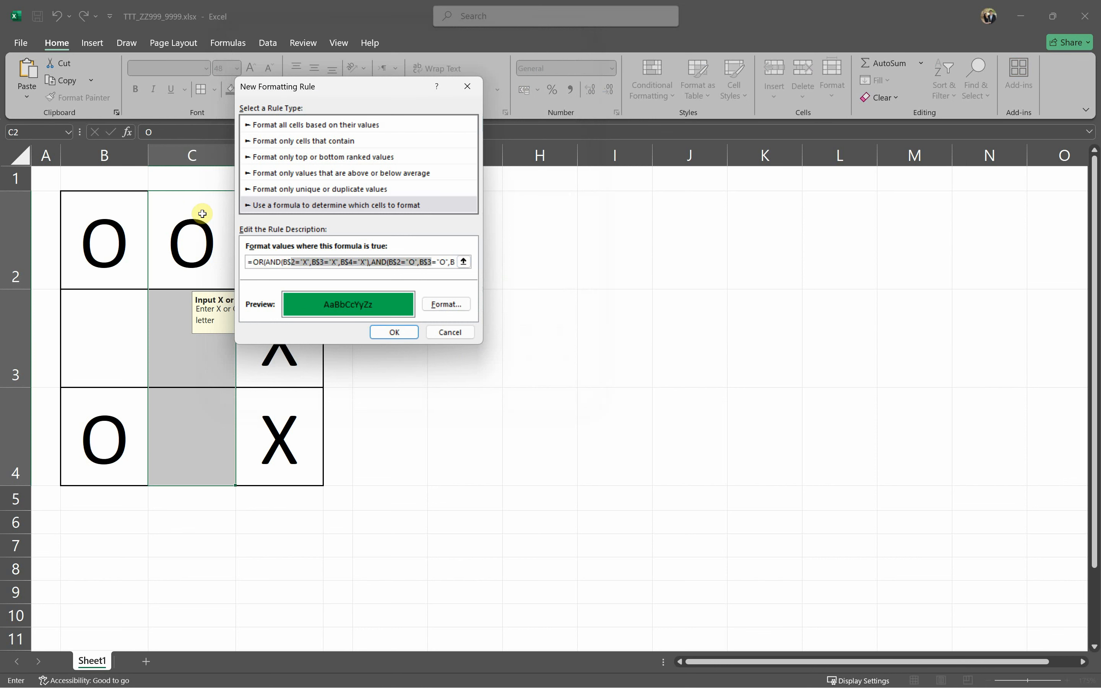
left_click(291, 260)
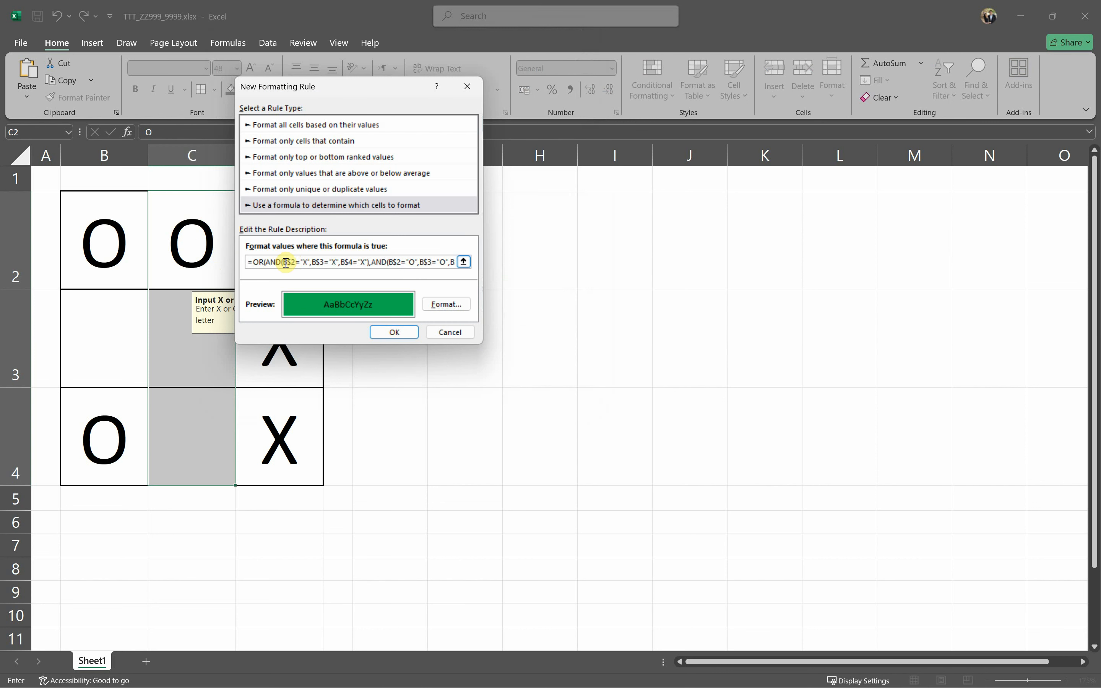
mouse_move(286, 263)
left_mouse_down()
mouse_move(243, 263)
mouse_move(280, 268)
left_mouse_up()
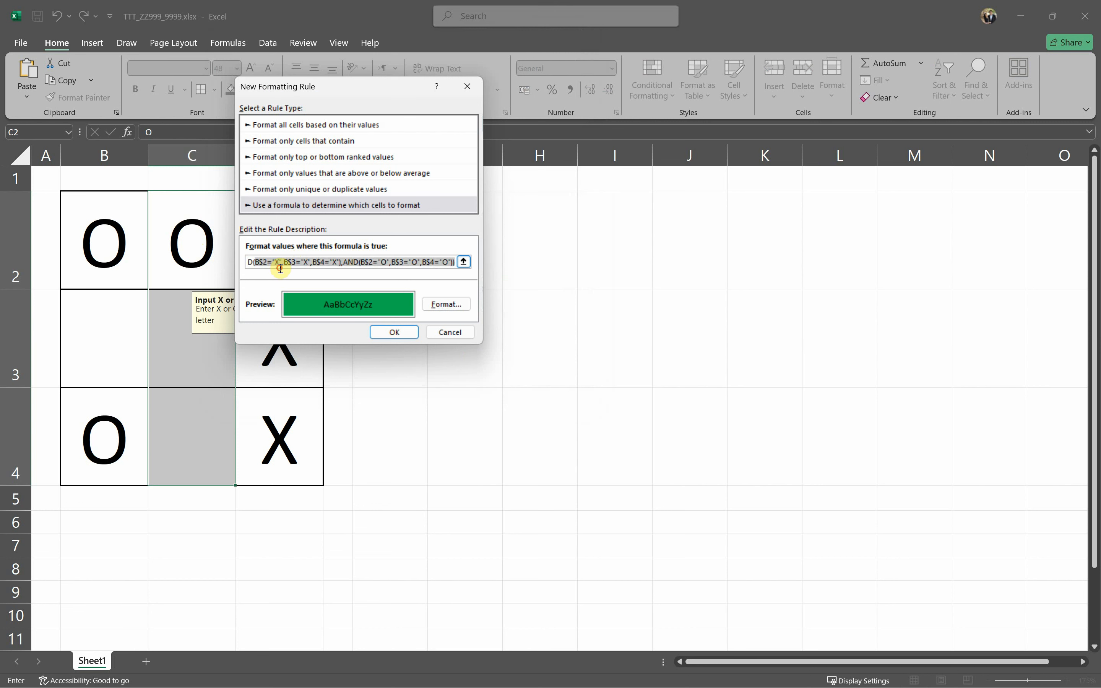
left_click(261, 263)
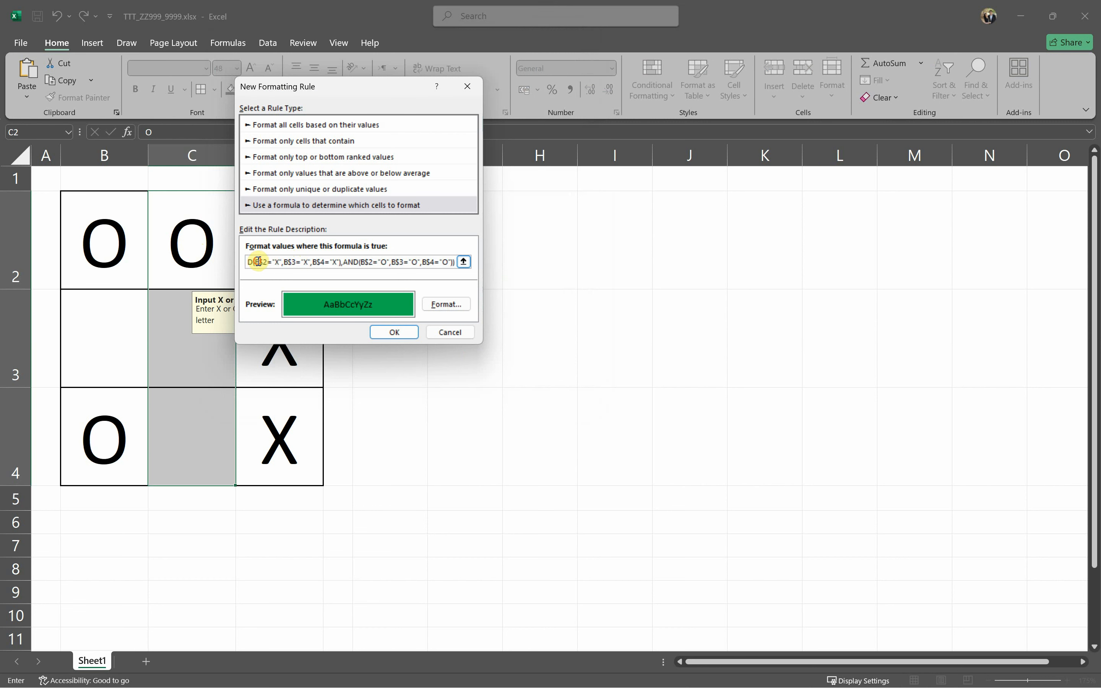
key("BackSpace")
type("C")
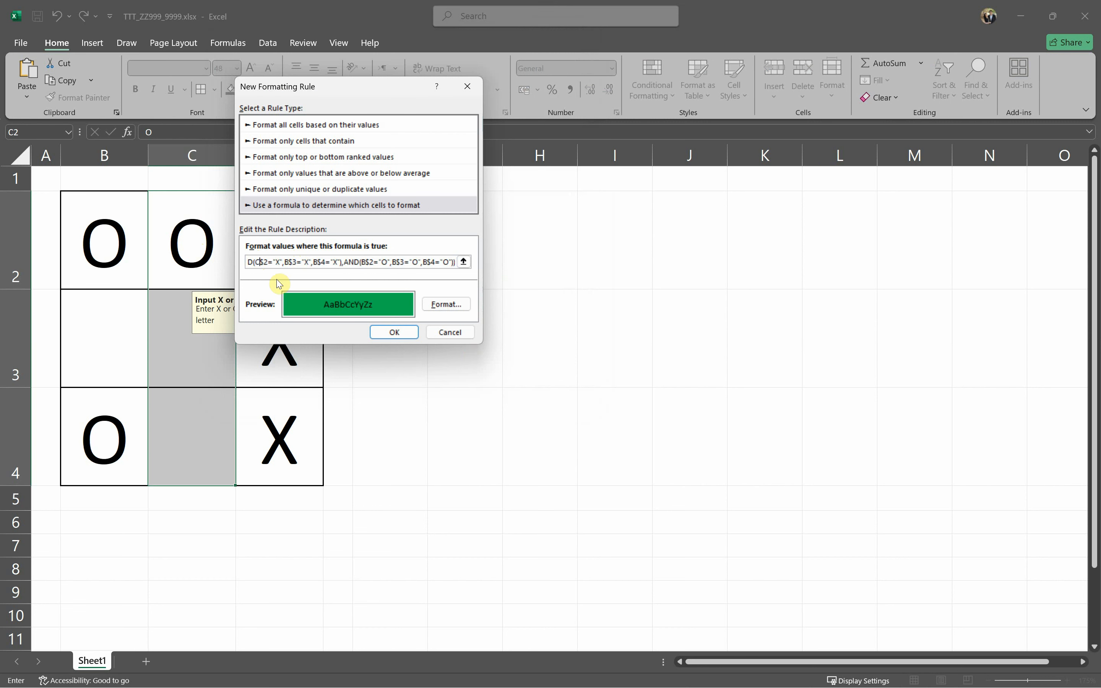
left_click(285, 263)
key("Delete")
type("C")
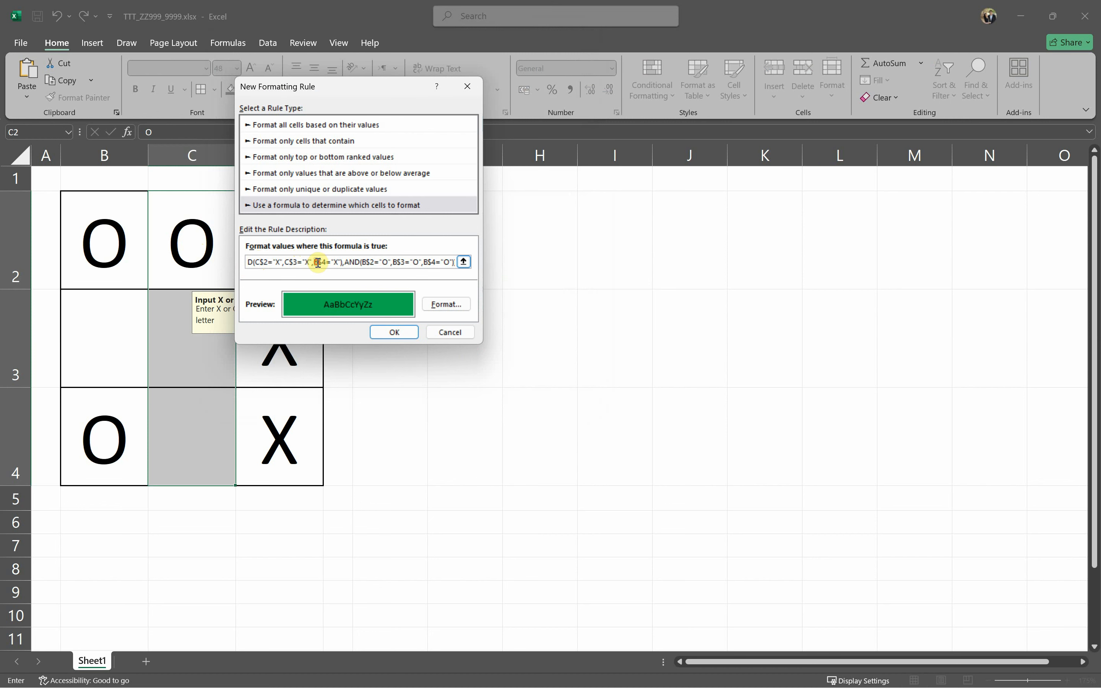
left_click(318, 262)
key("BackSpace")
type("C")
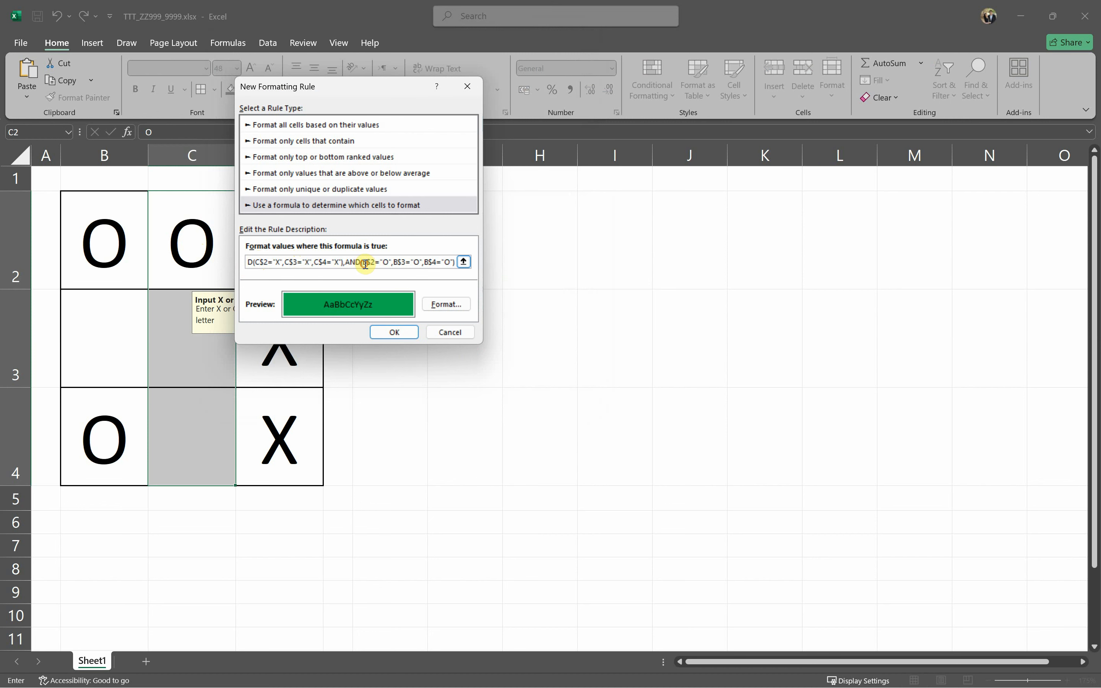
key("BackSpace")
type("C")
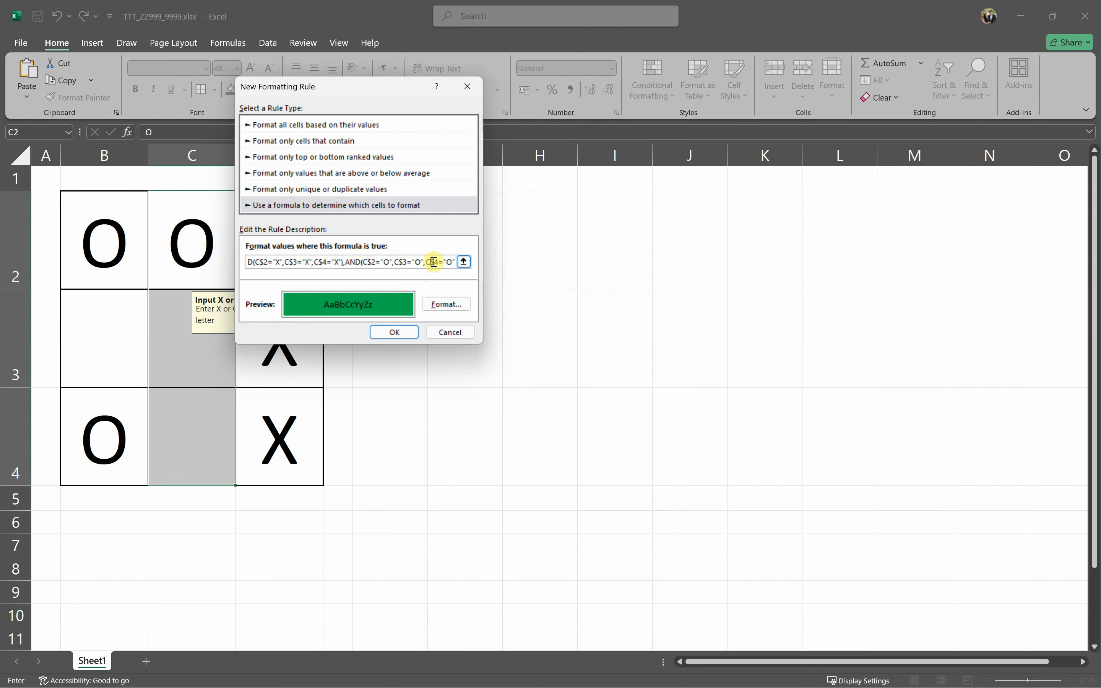
- Copy the complete column C formula and save the new rule for C2:C4
left_click_drag(433, 262, 462, 261)
left_click(422, 248)
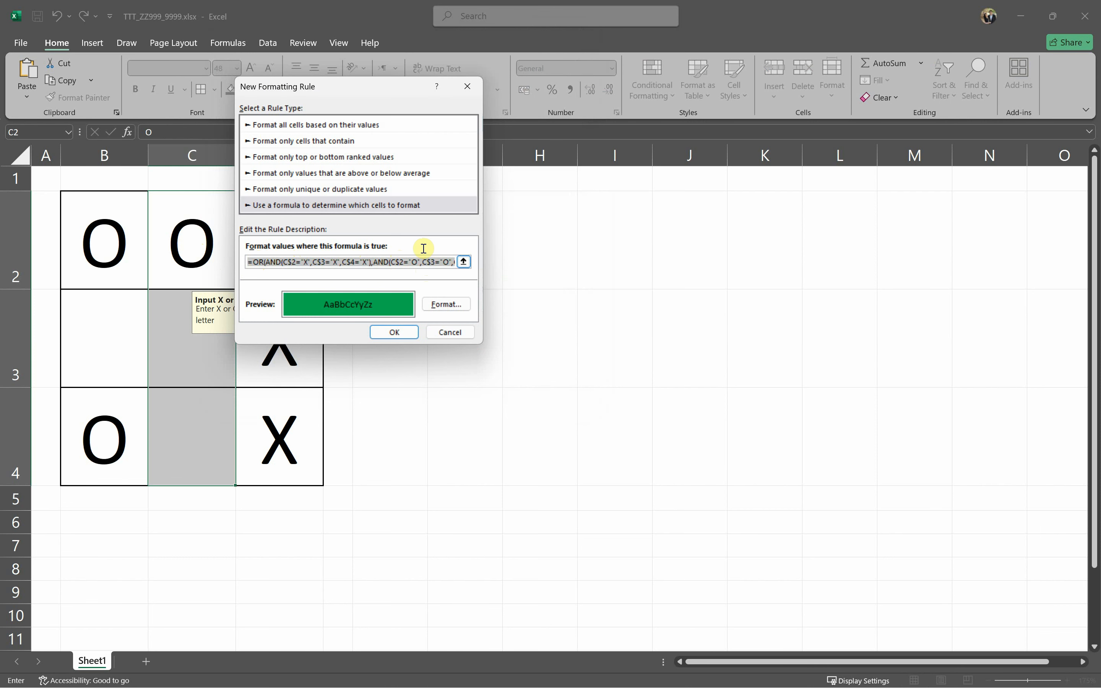
left_click(398, 338)
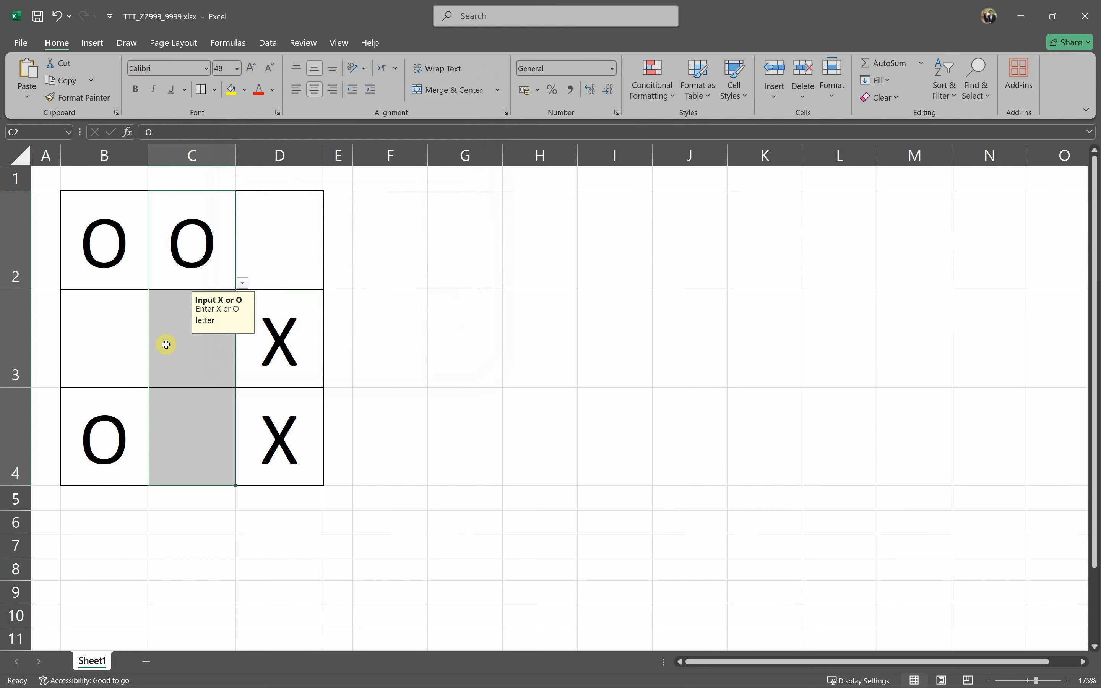
- Enter O in cells C3 and C4 to test the column C rule with three Os
left_click(167, 345)
type("O")
key("Return")
type("O")
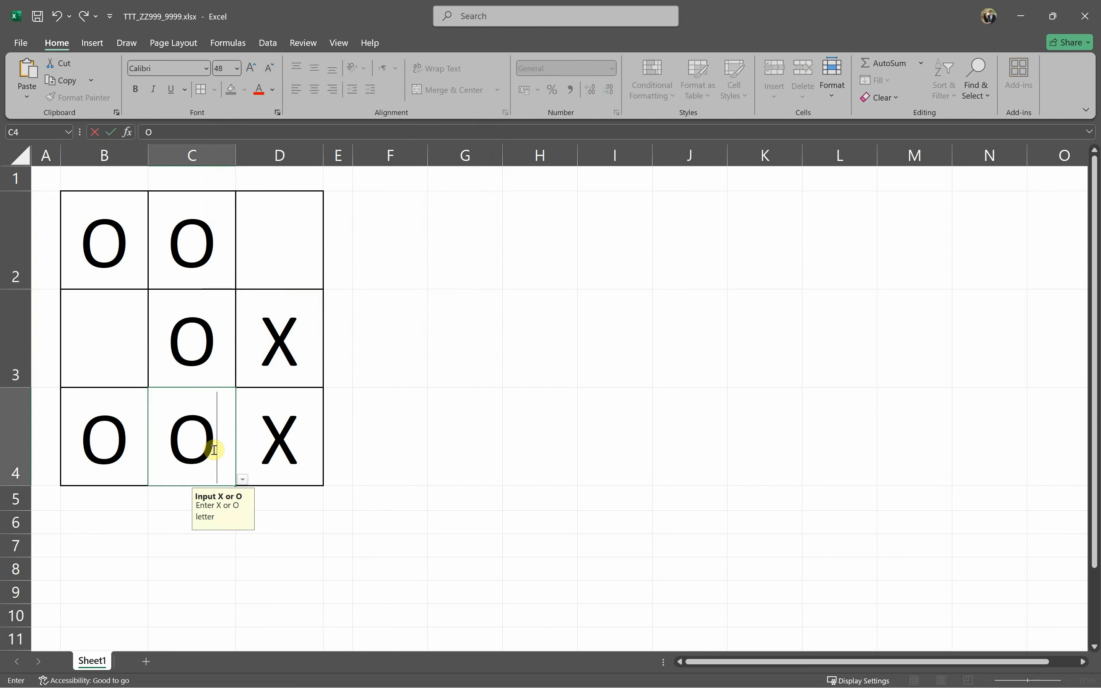
left_click(379, 420)
- Enter X in cells C2, C3 and C4 to test the column C rule with three Xs
left_click(206, 264)
type("X")
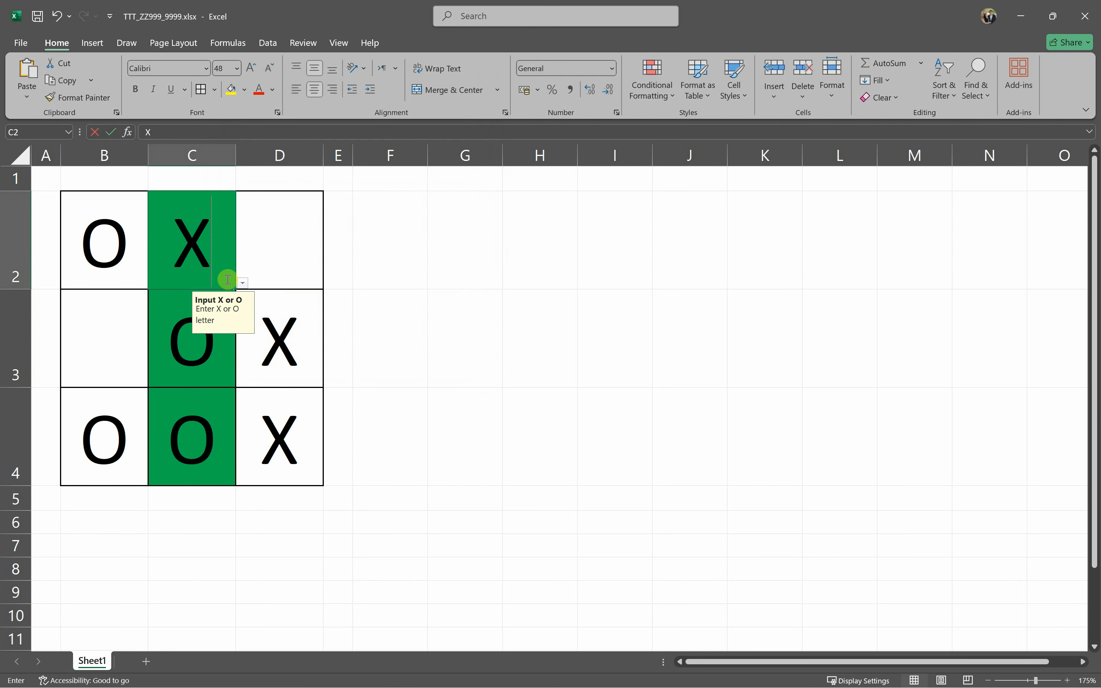
left_click(288, 307)
left_click(211, 358)
type("X")
key("Return")
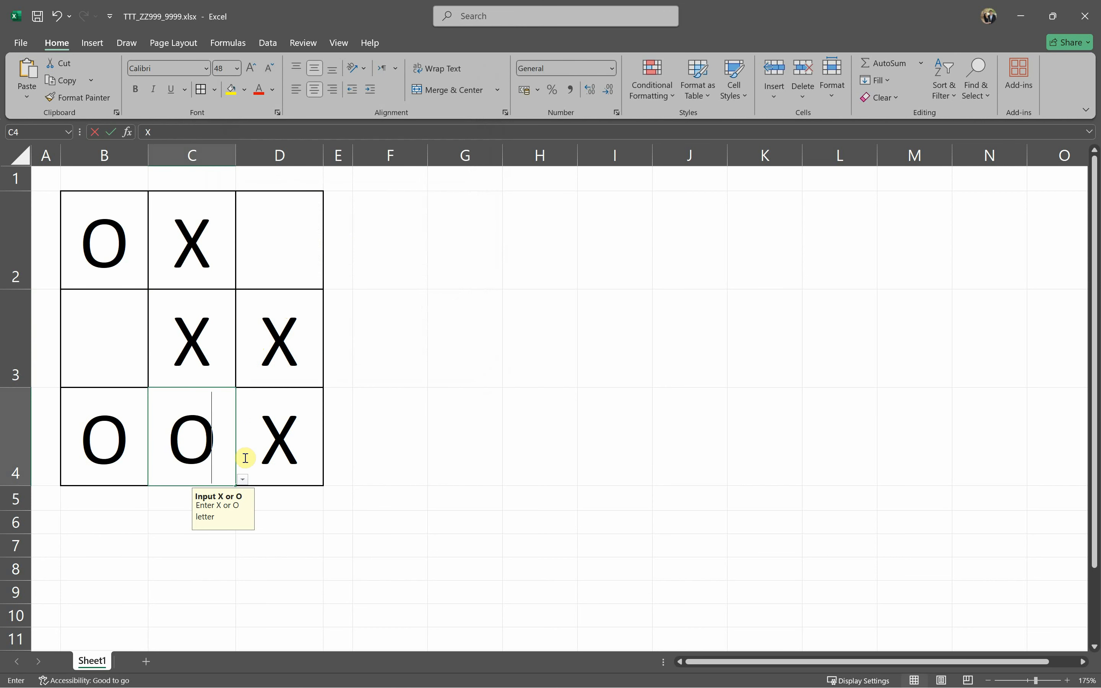
type("X")
left_click(374, 457)
- Start a new conditional formatting rule for the range D2:D4 from the rules manager
left_click(245, 234)
left_click(271, 389, "shift")
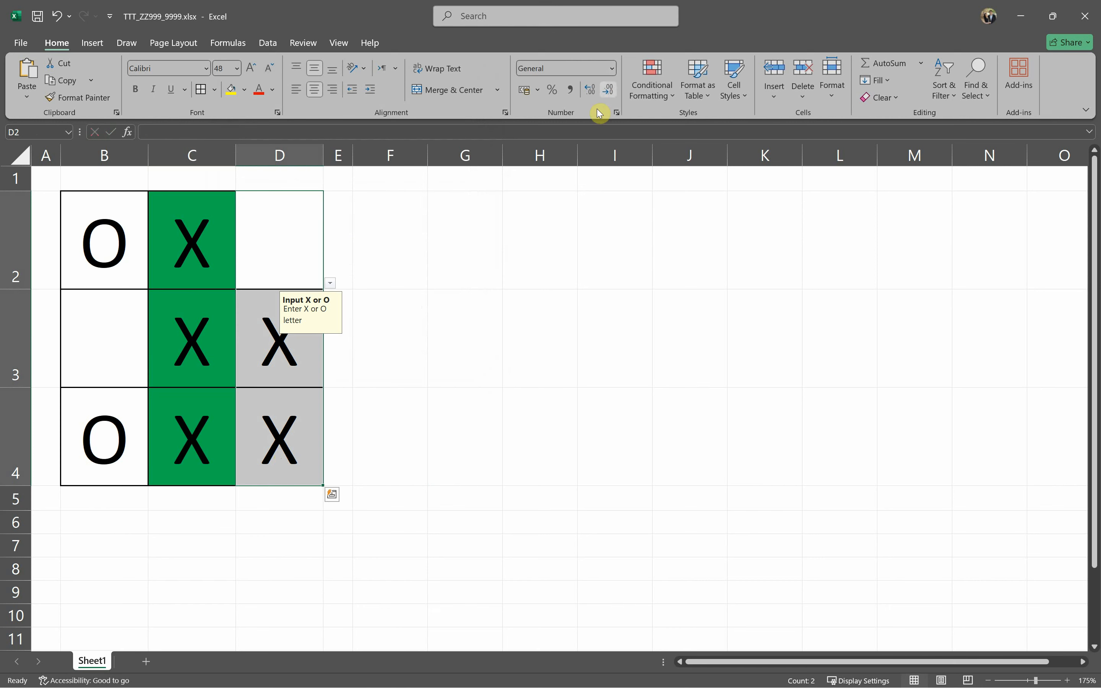
left_click(652, 82)
left_click(662, 301)
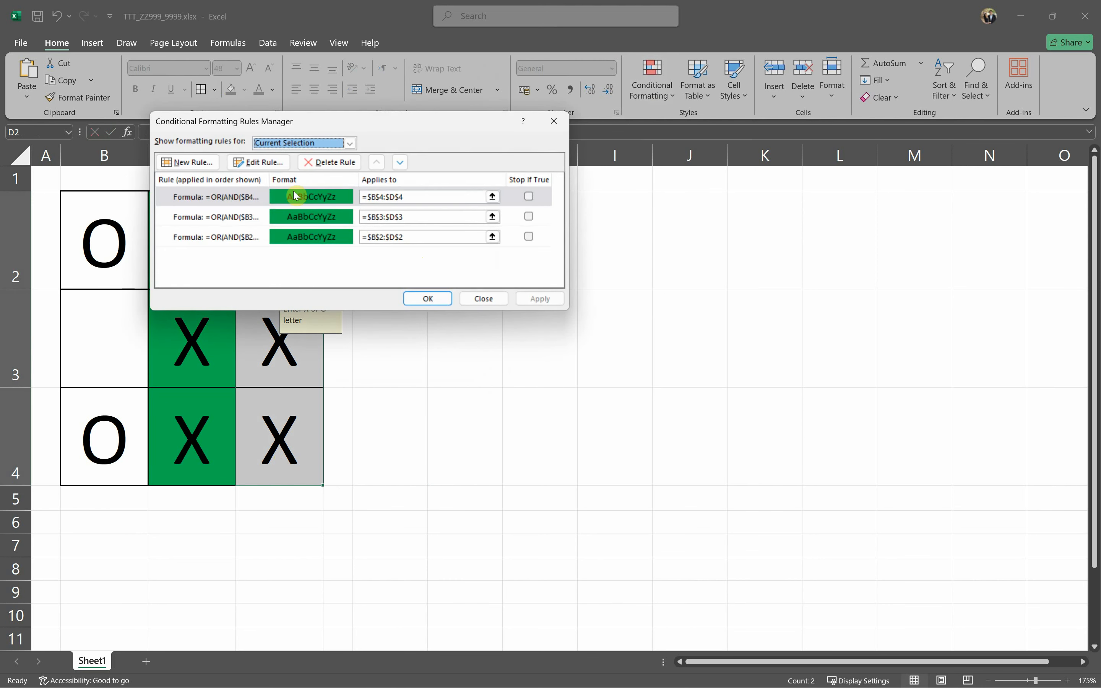
left_click(200, 163)
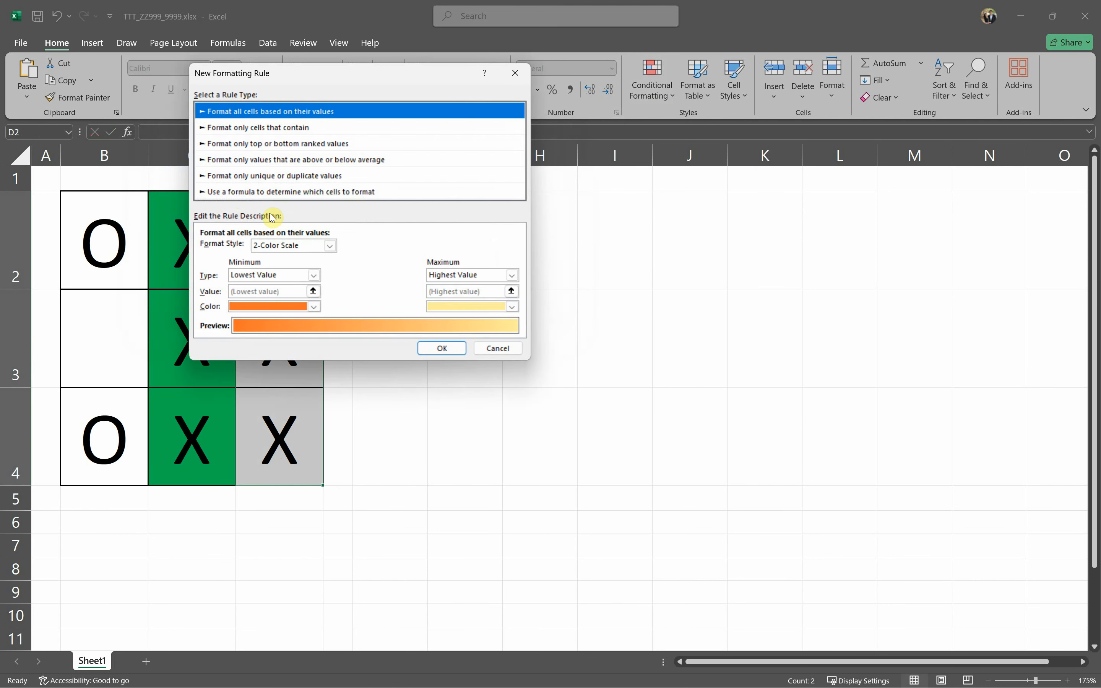
- Base the new rule on a formula and enter =OR(AND(B$2="X",B$3="X",B$4="X"),AND(B$2="O",B$3="O",B$4="O"))
left_click(326, 194)
left_click(270, 256)
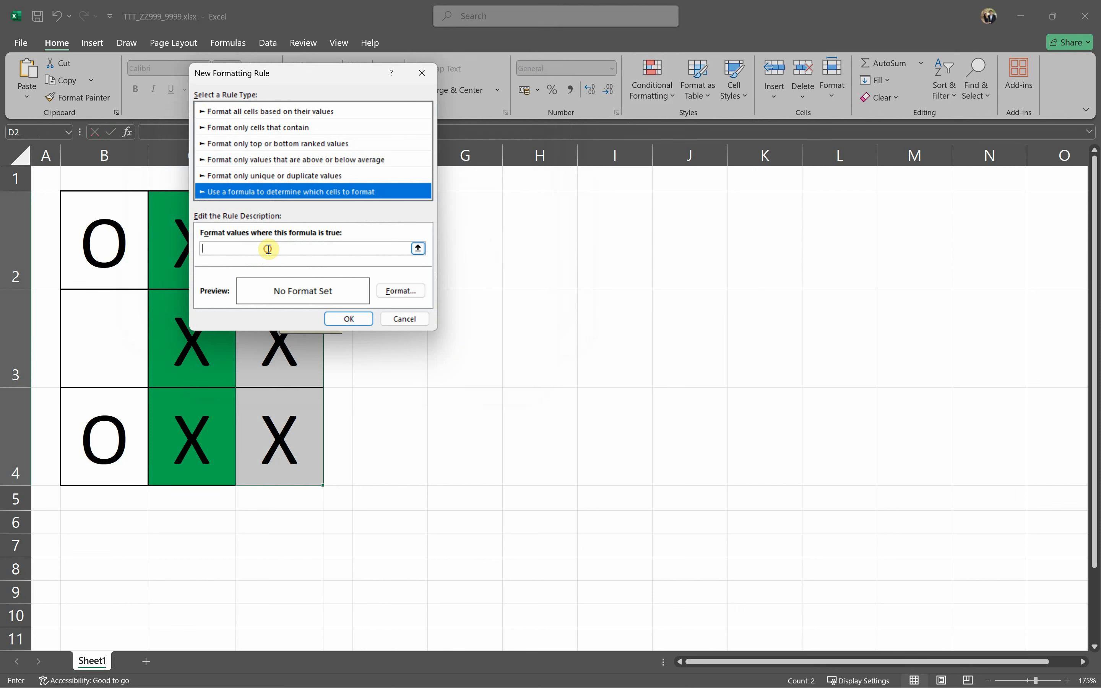
type("=OR(AND(B$2=\"X\",B$3=\"X\",B$4=\"X\"),AND(B$2=\"O\",B$3=\"O\",B$4=\"O\"))")
- Change the references in the rule formula's "O" condition from column B to D$2, D$3 and D$4
left_click_drag(300, 82, 466, 246)
left_click(414, 418)
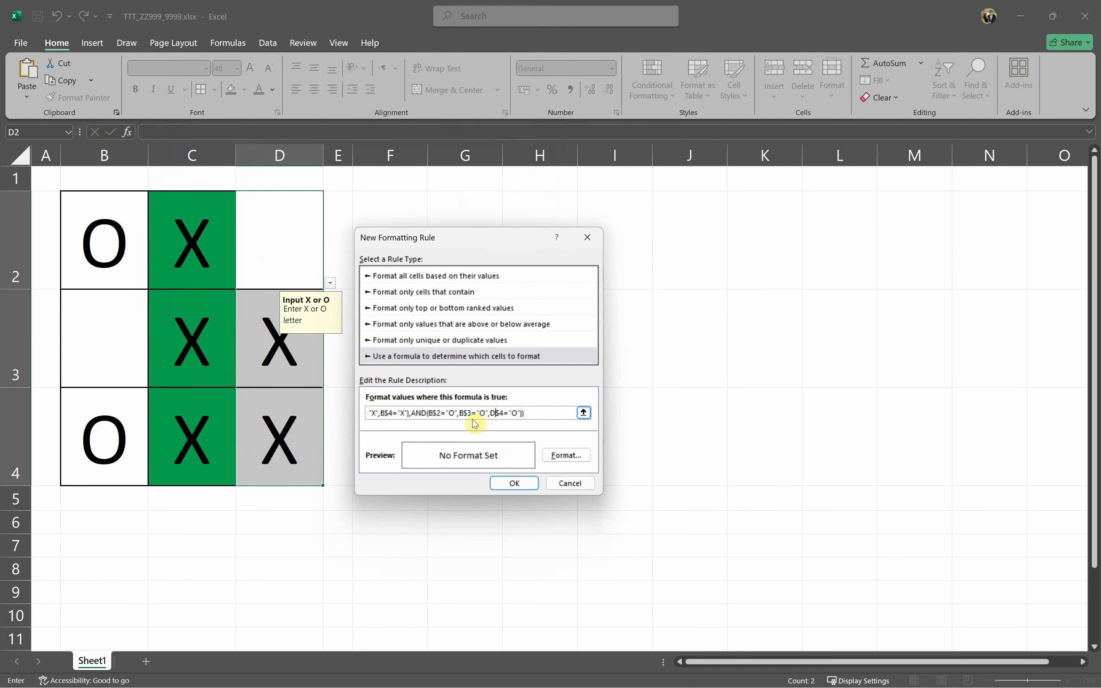
type("D")
left_click(428, 413)
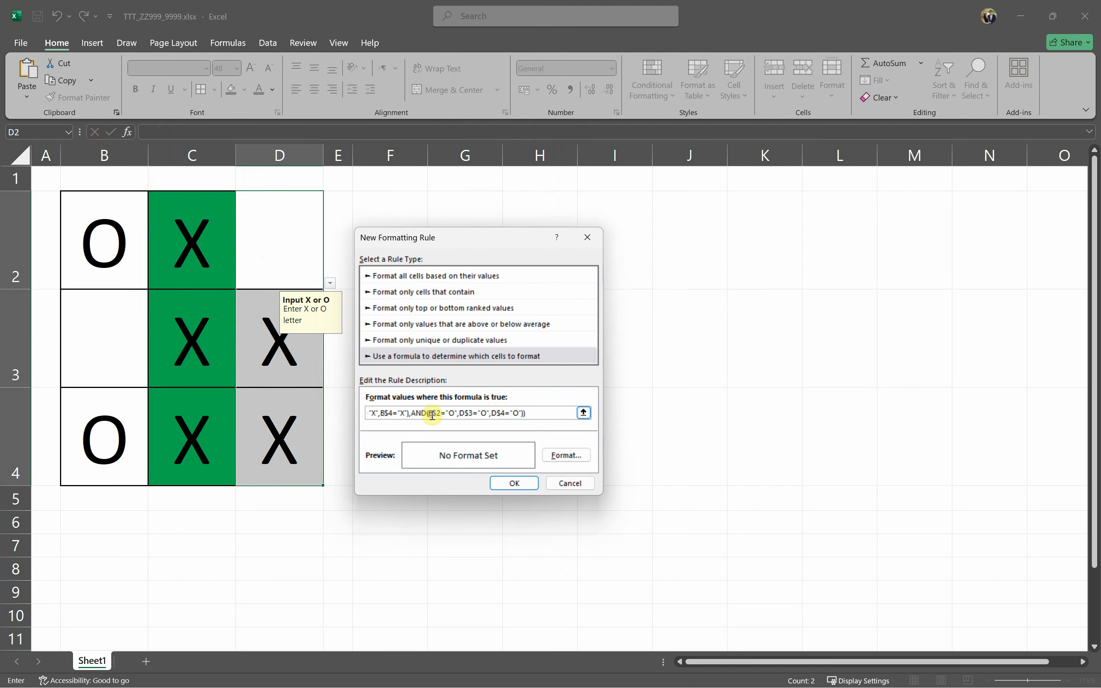
type("D")
- Change the references in the rule formula's "X" condition from column B to D$2, D$3 and D$4
left_click_drag(412, 416, 348, 416)
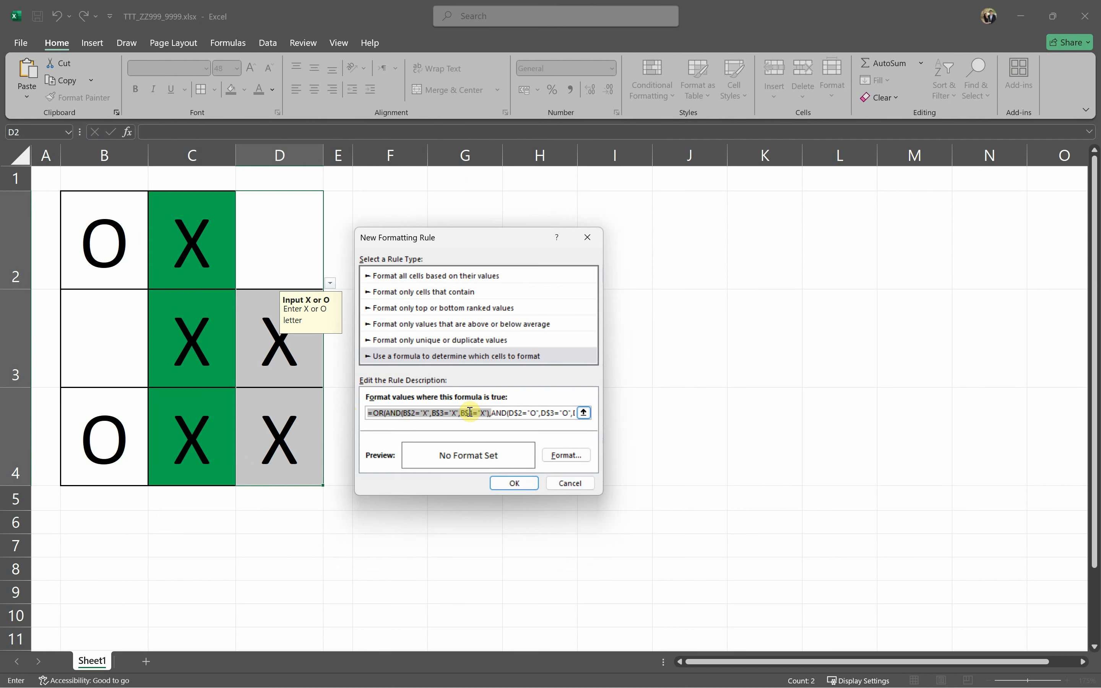
left_click_drag(471, 412, 431, 413)
type("D")
type("D")
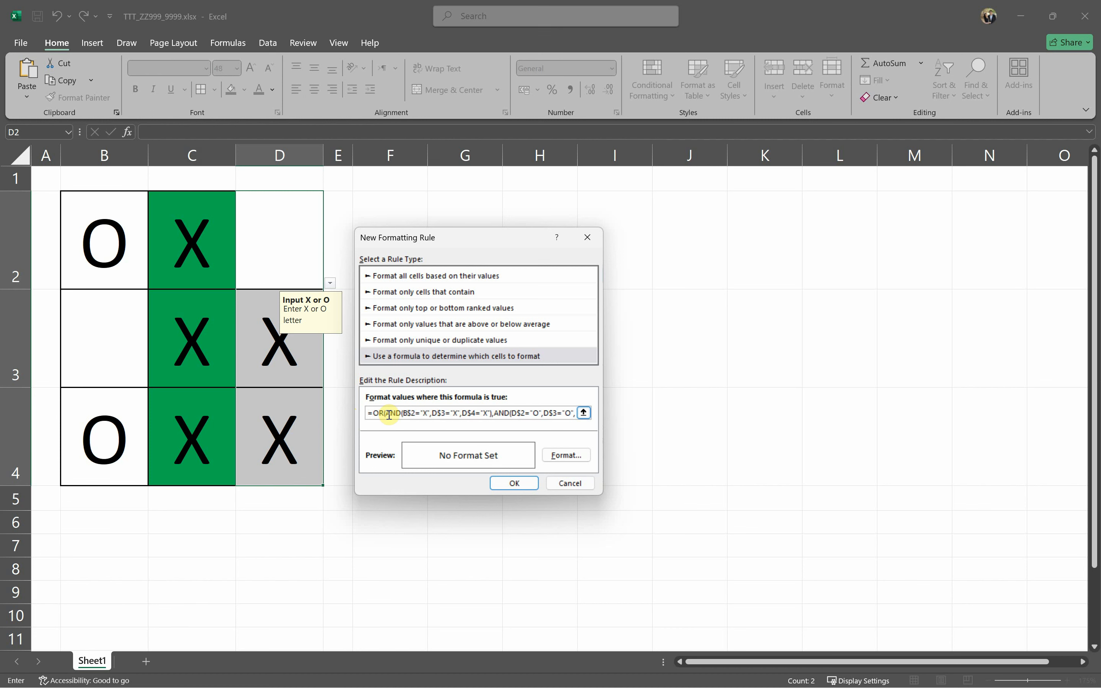
type("D")
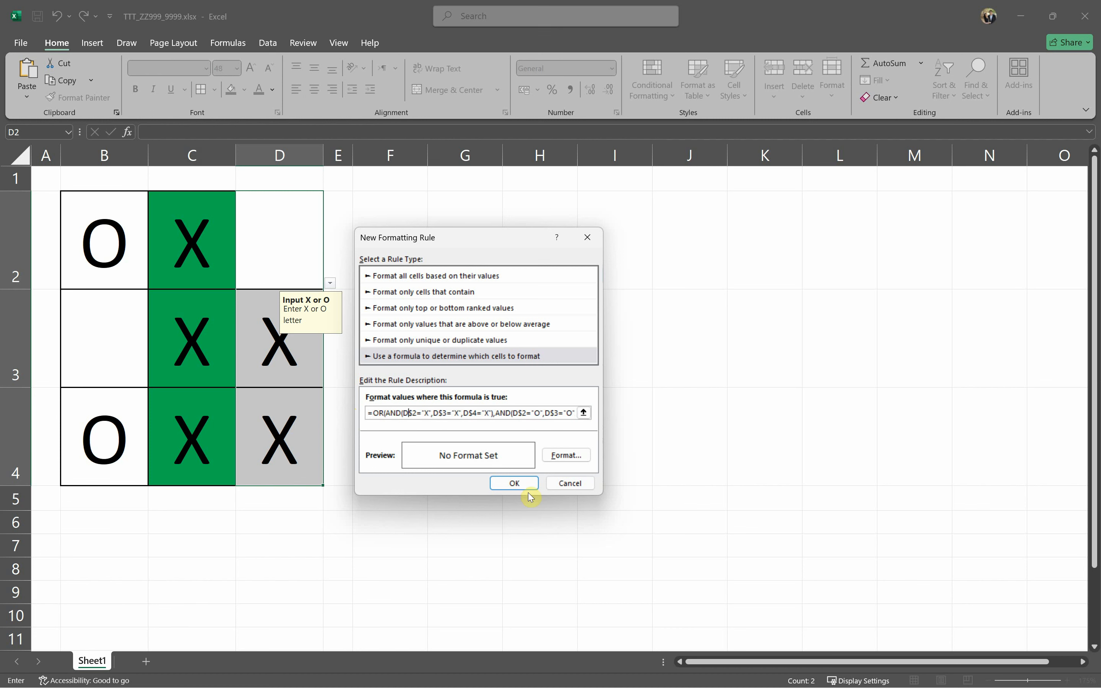
- Give the column D rule a green background fill and create the rule
left_click(546, 459)
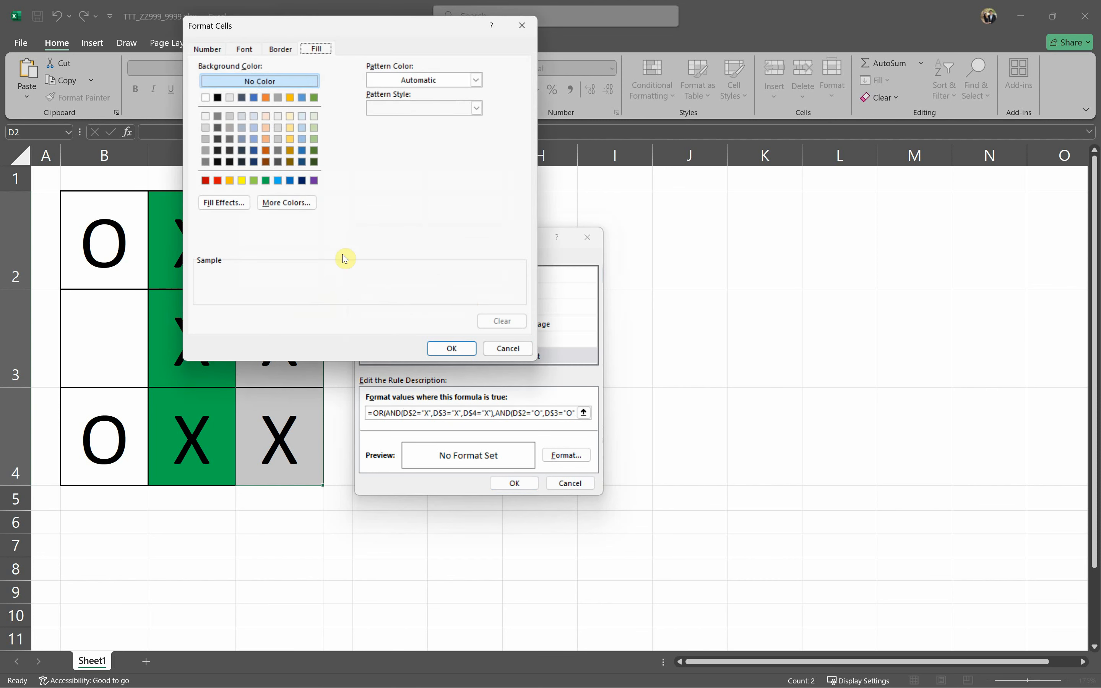
left_click(265, 180)
left_click(457, 354)
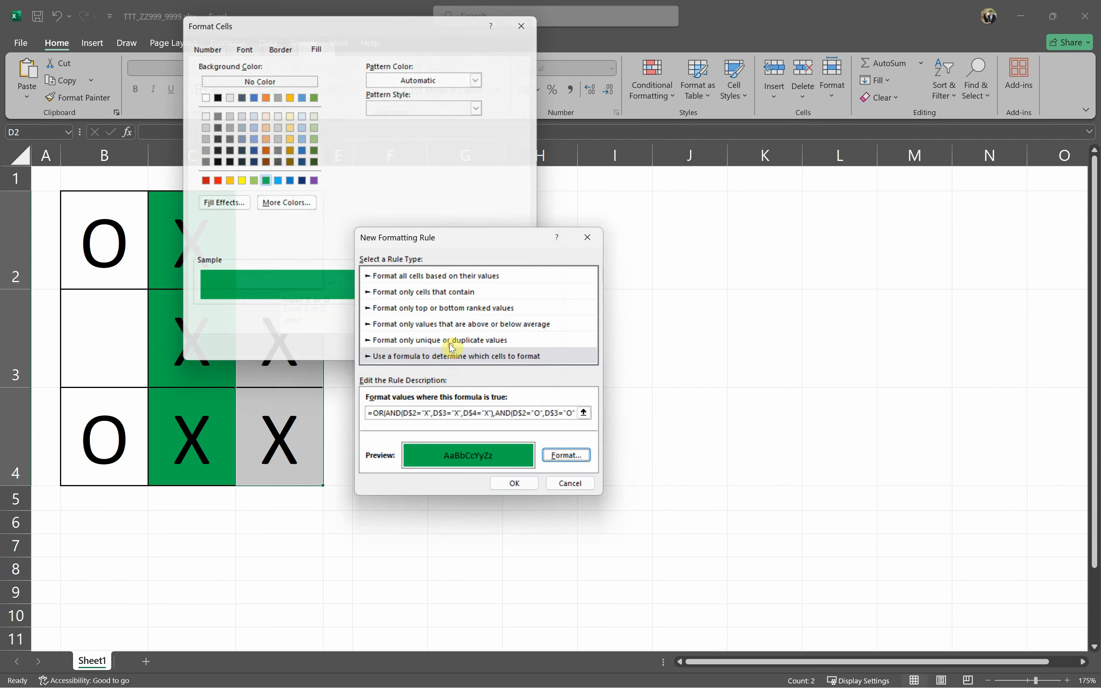
left_click(515, 483)
left_click(409, 298)
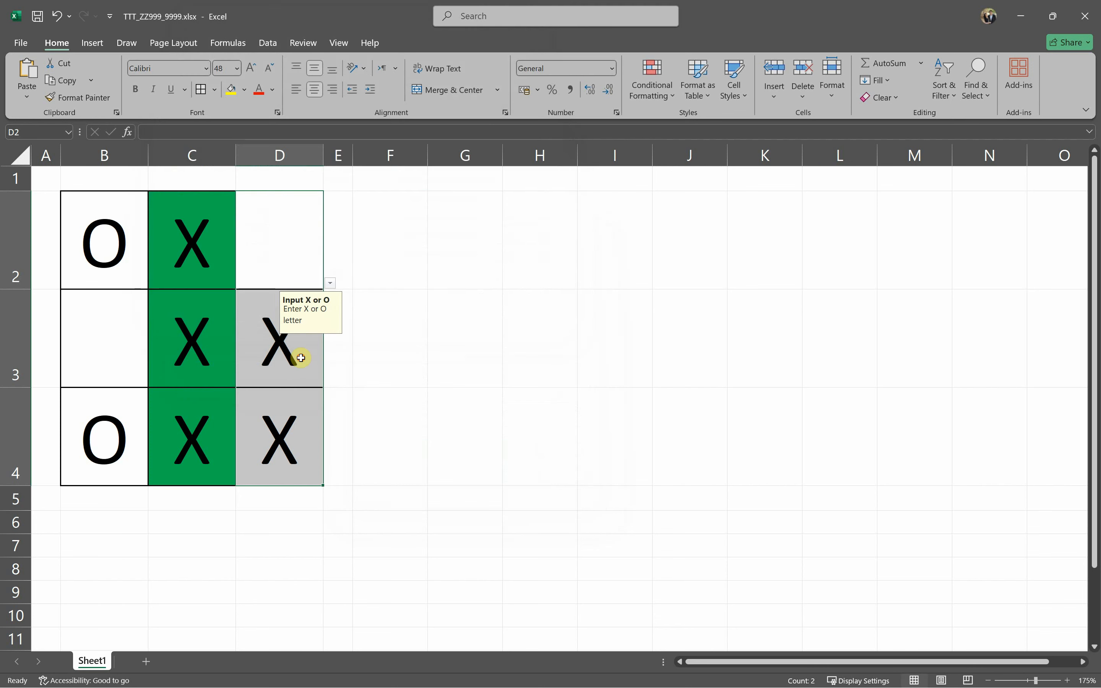
- Test the column D rule by entering X in cell D2, and clear cell C3
left_click(289, 269)
type("X")
left_click(364, 309)
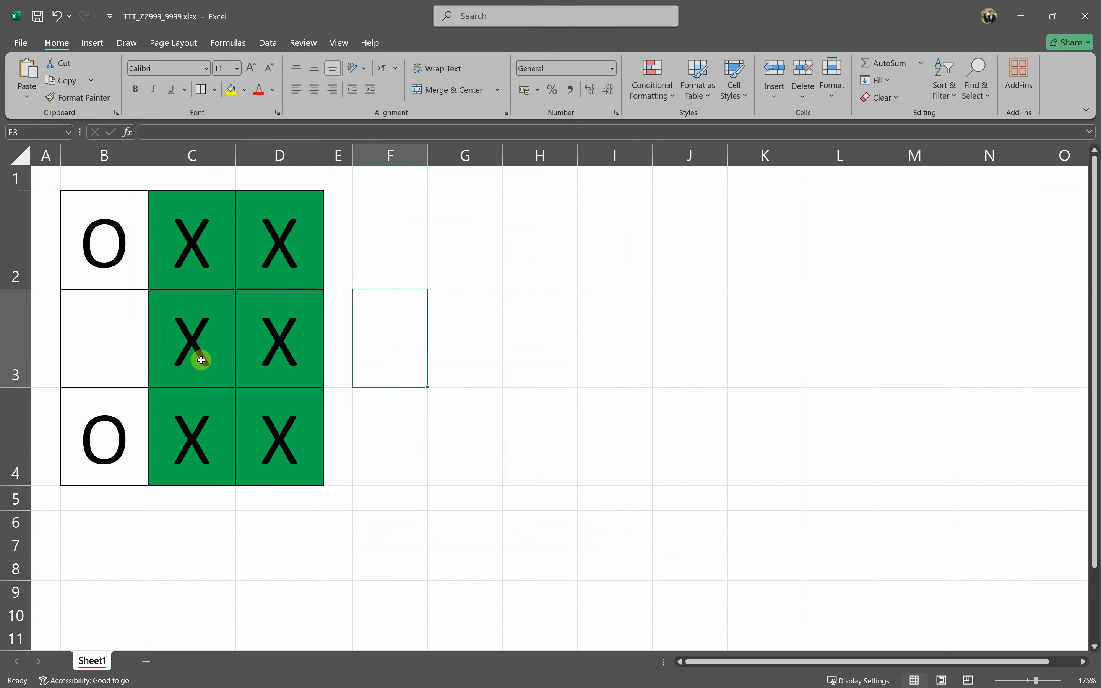
left_click(201, 360)
key("Delete")
- Test the column D rule with the other letter by entering O in cells D3, D2 and D4
left_click(259, 356)
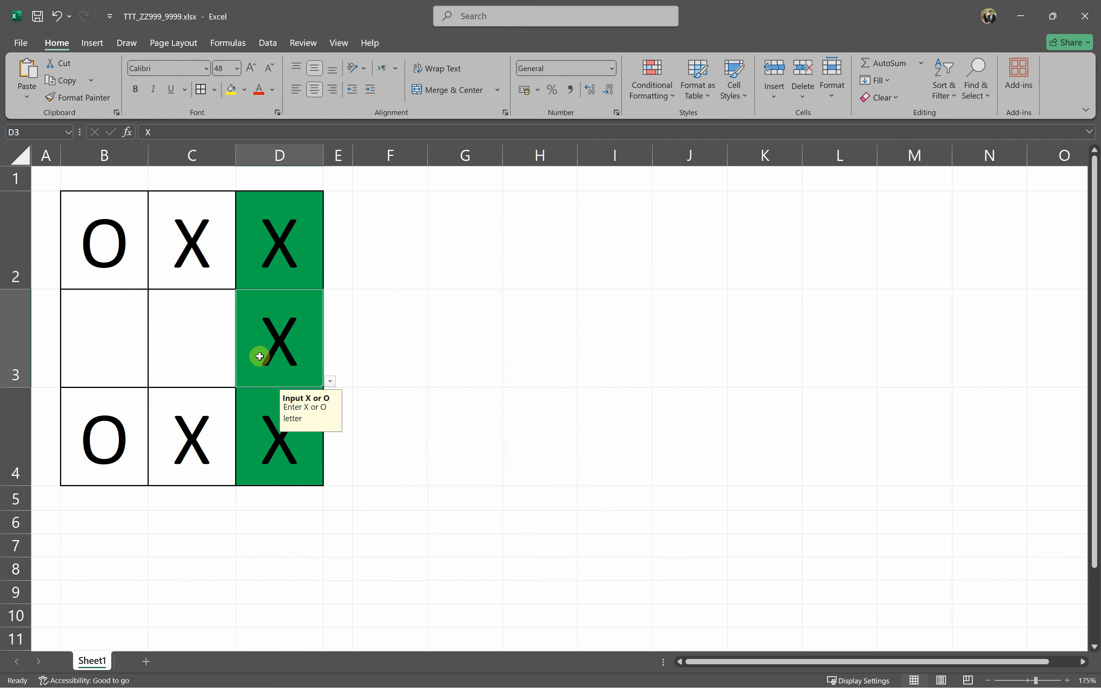
type("O")
left_click(313, 245)
type("O")
left_click(294, 458)
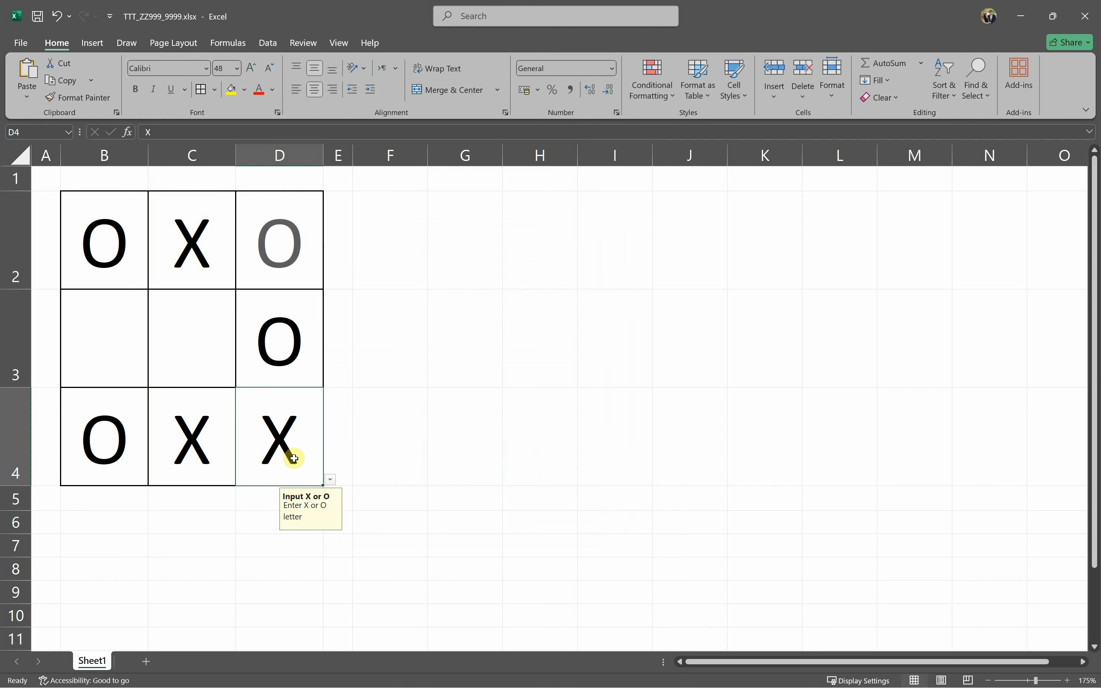
type("O")
left_click(419, 444)
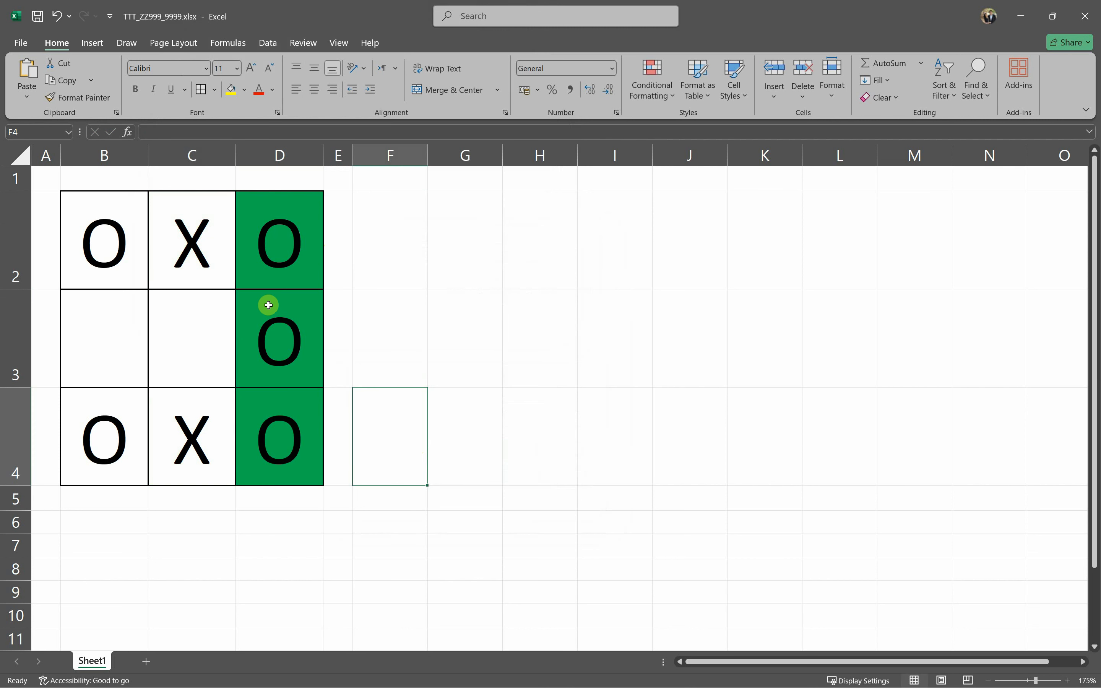
- Clear the O from cell D3 to break the winning column
left_click(128, 245)
left_click(201, 346)
left_click(304, 327)
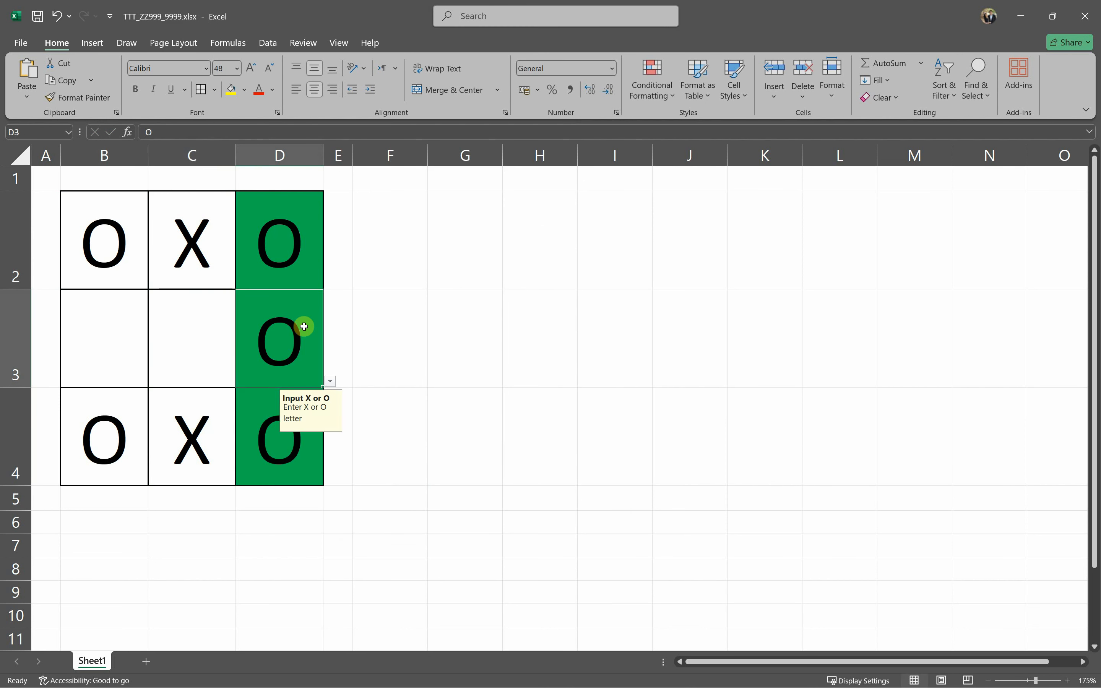
key("Delete")
left_click(279, 263)
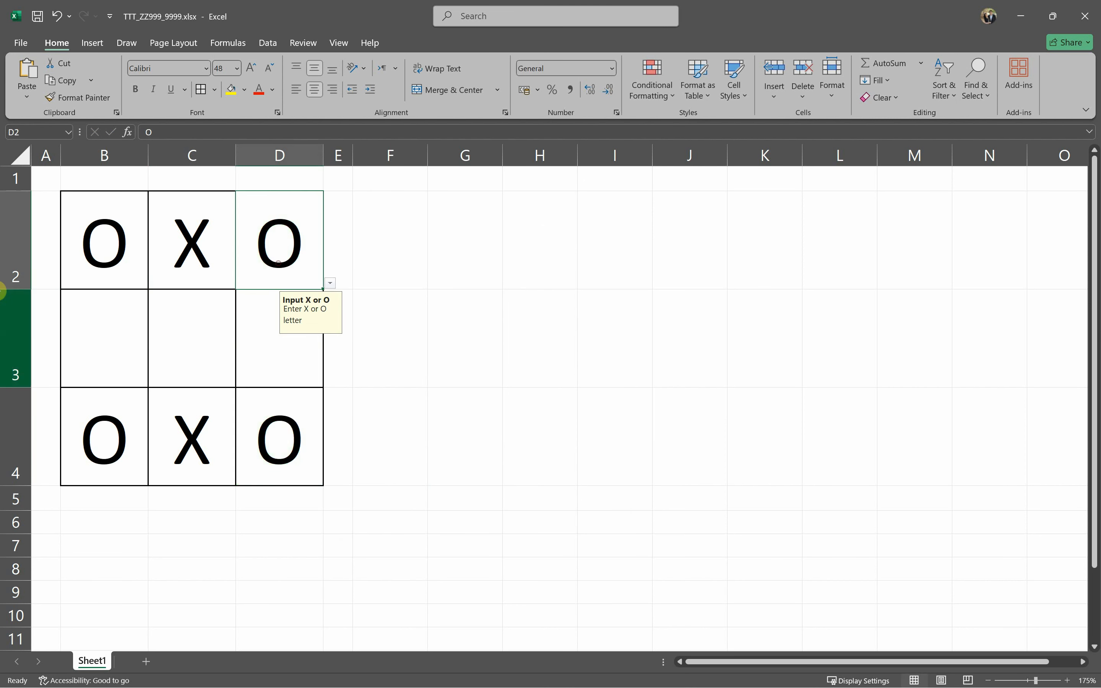
- Start a new conditional formatting rule for the diagonal cells B2, C3 and D4
left_click(115, 246)
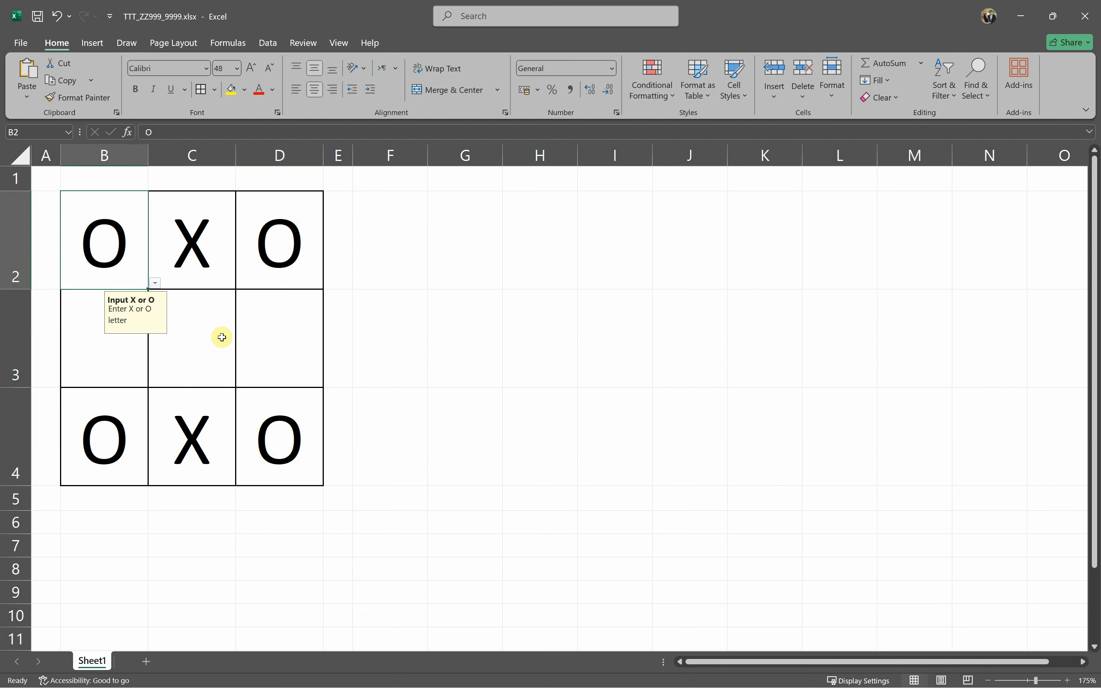
left_click(190, 352)
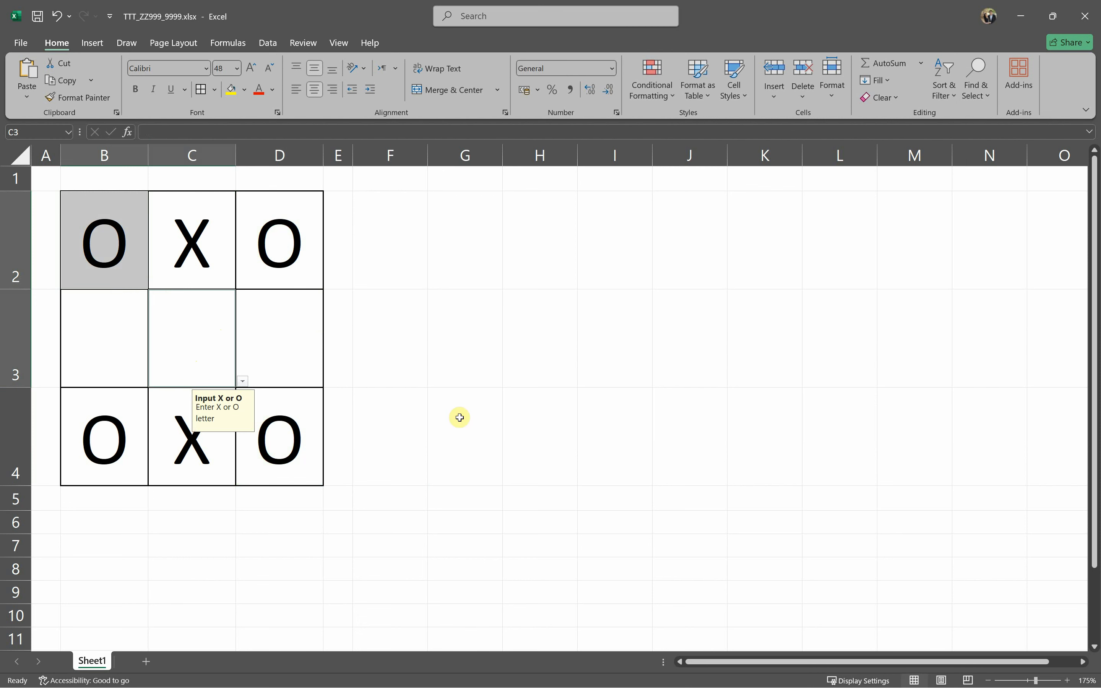
left_click(271, 440, "ctrl")
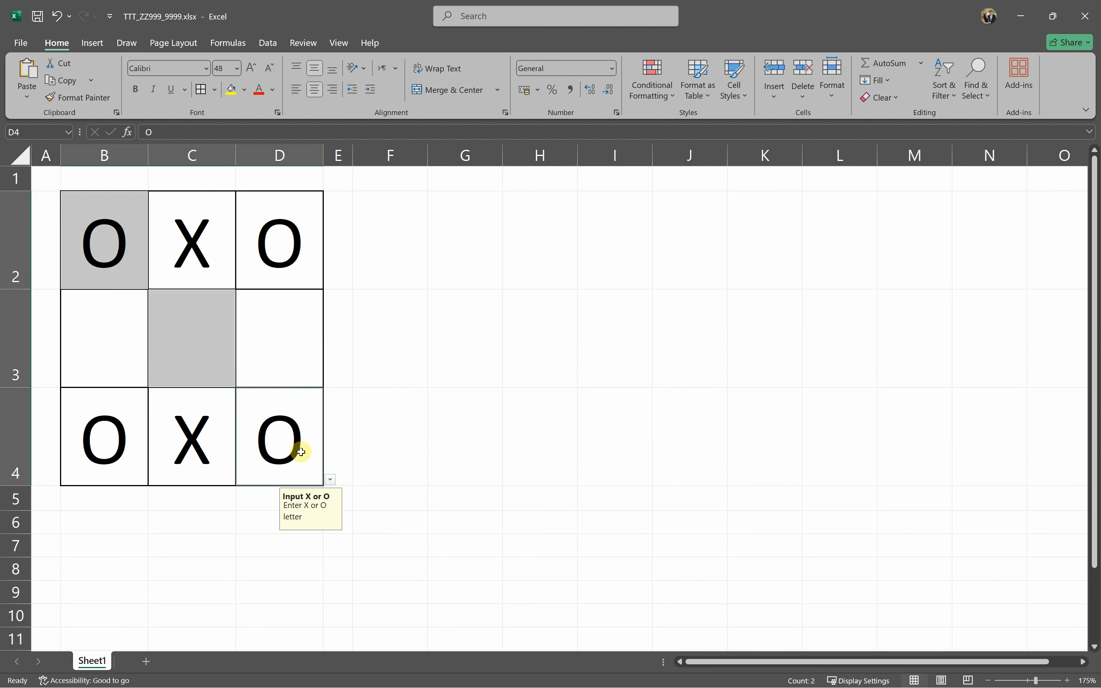
left_click(669, 95)
left_click(680, 264)
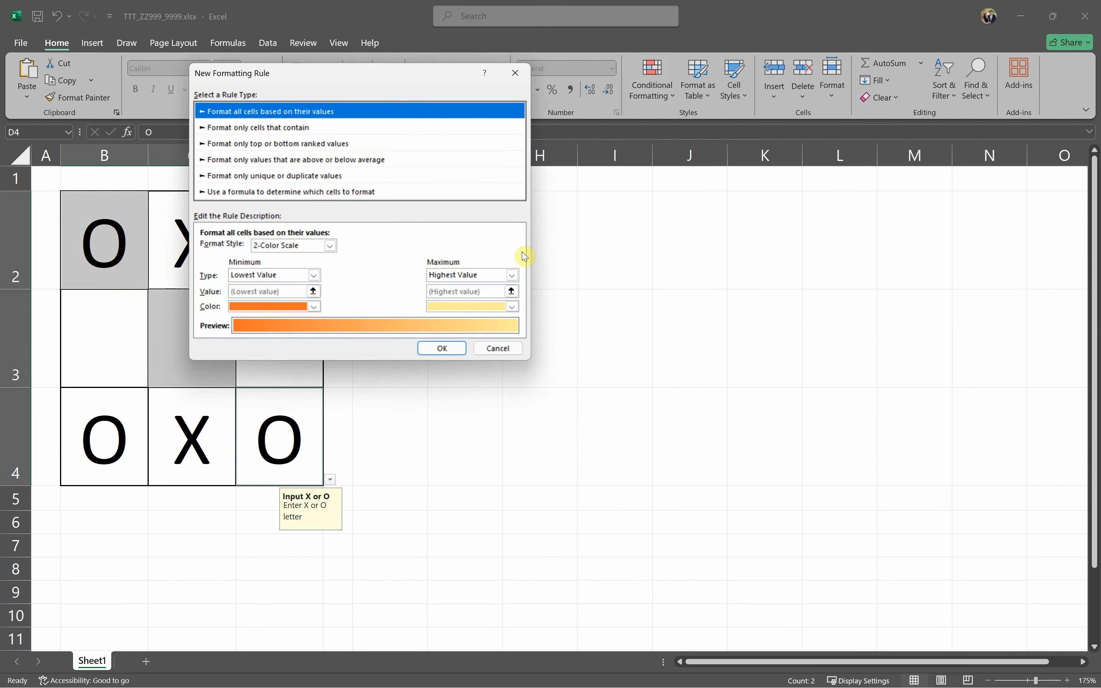
- Make the diagonal rule formula-based and paste in the column B formula that checks B$2, B$3 and B$4 for X or O
left_click(261, 191)
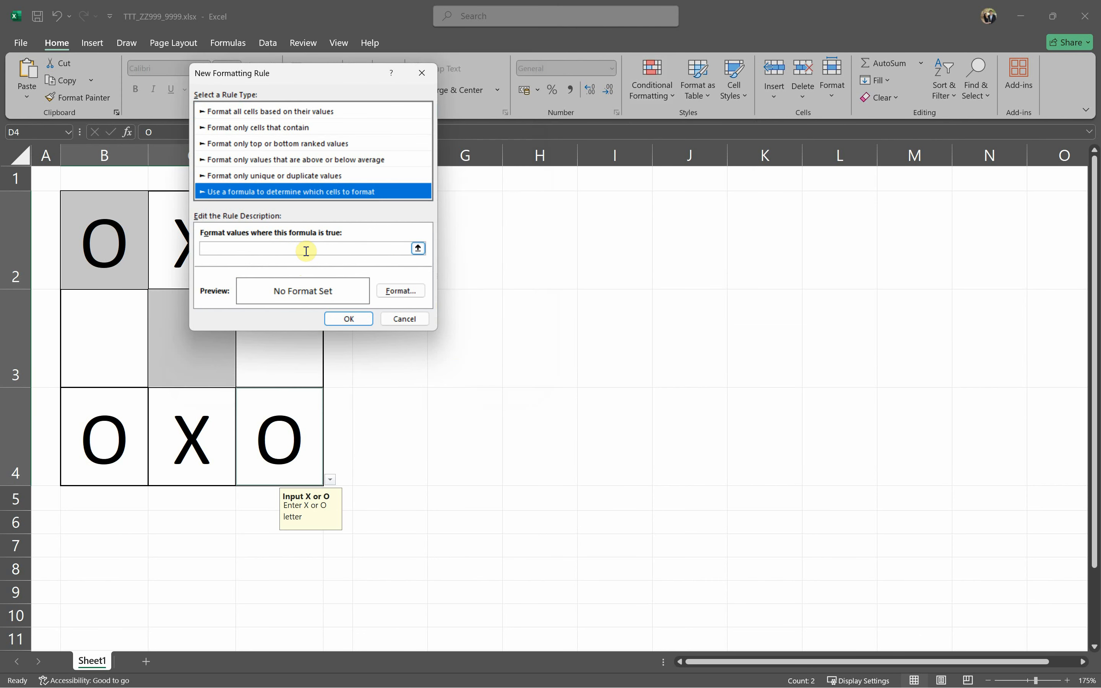
left_click_drag(330, 76, 609, 193)
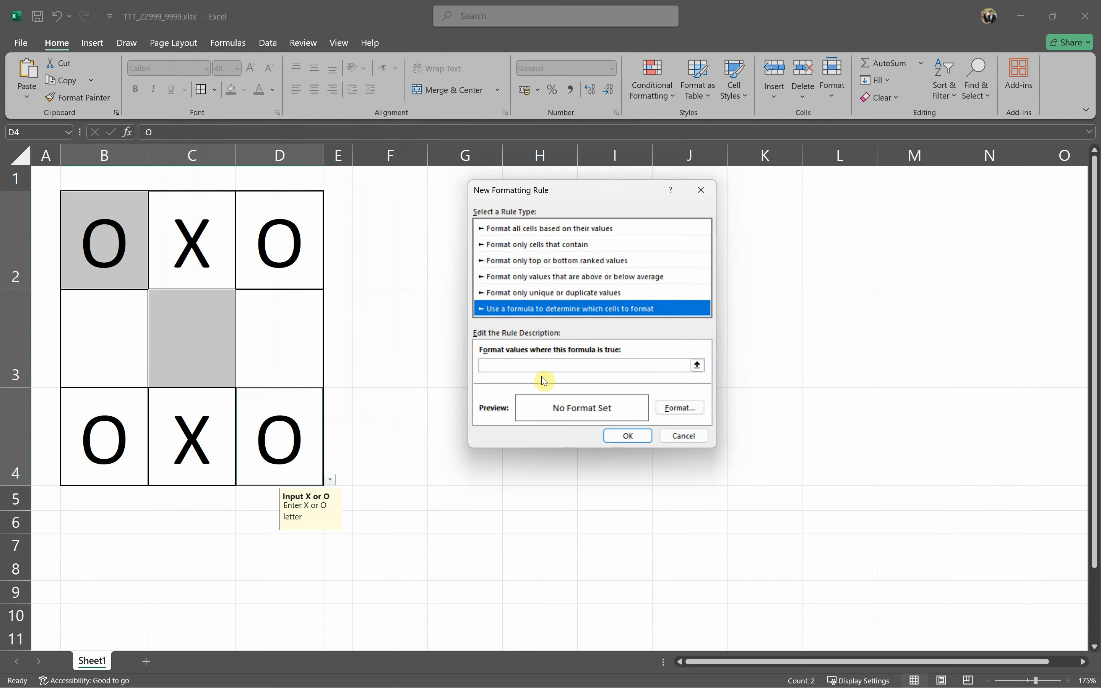
left_click(528, 367)
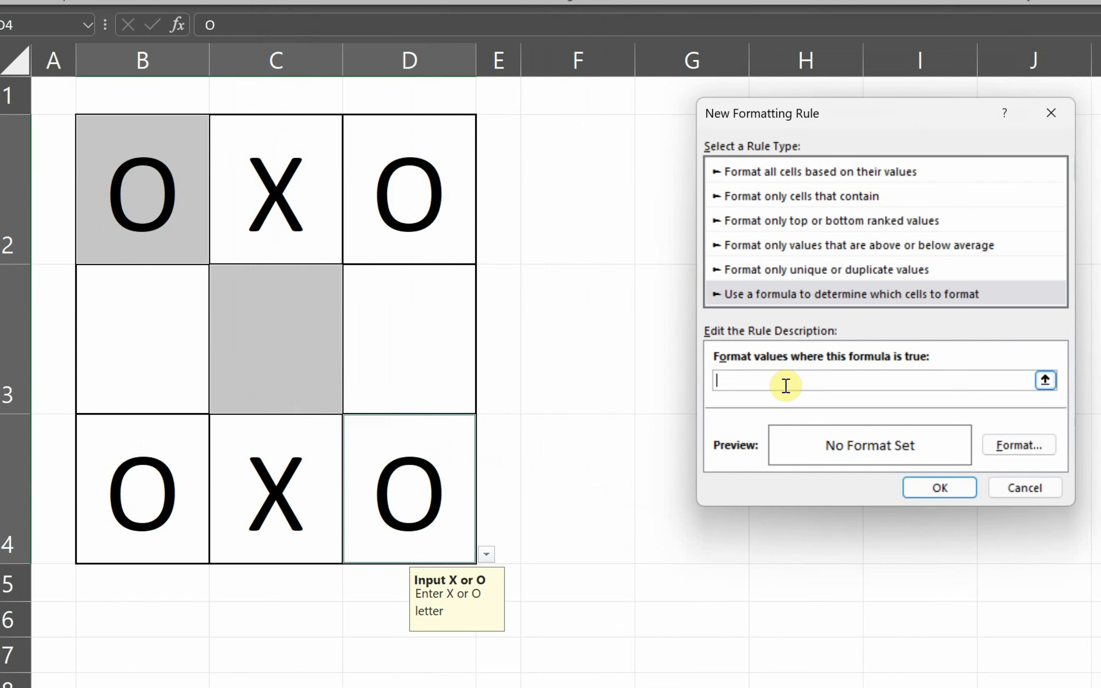
key("ctrl+v")
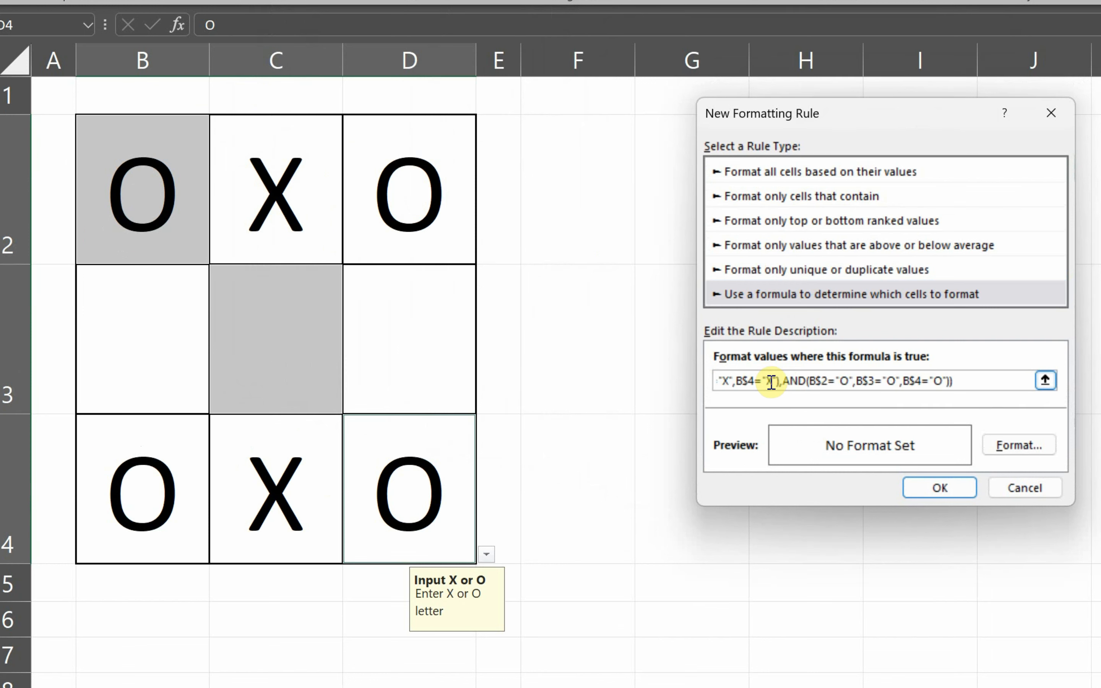
- Make the first reference in the diagonal formula's "X" condition absolute as $B$2
left_click_drag(771, 381, 660, 377)
left_click(769, 382)
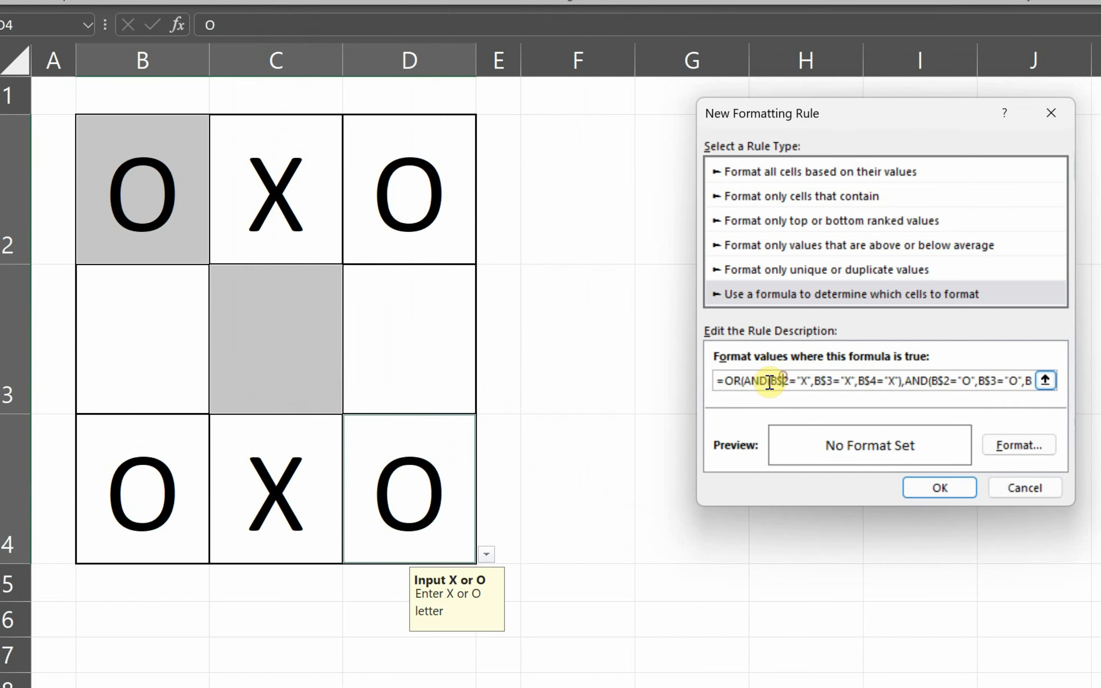
left_click_drag(771, 382, 786, 383)
left_click(772, 381)
type("$")
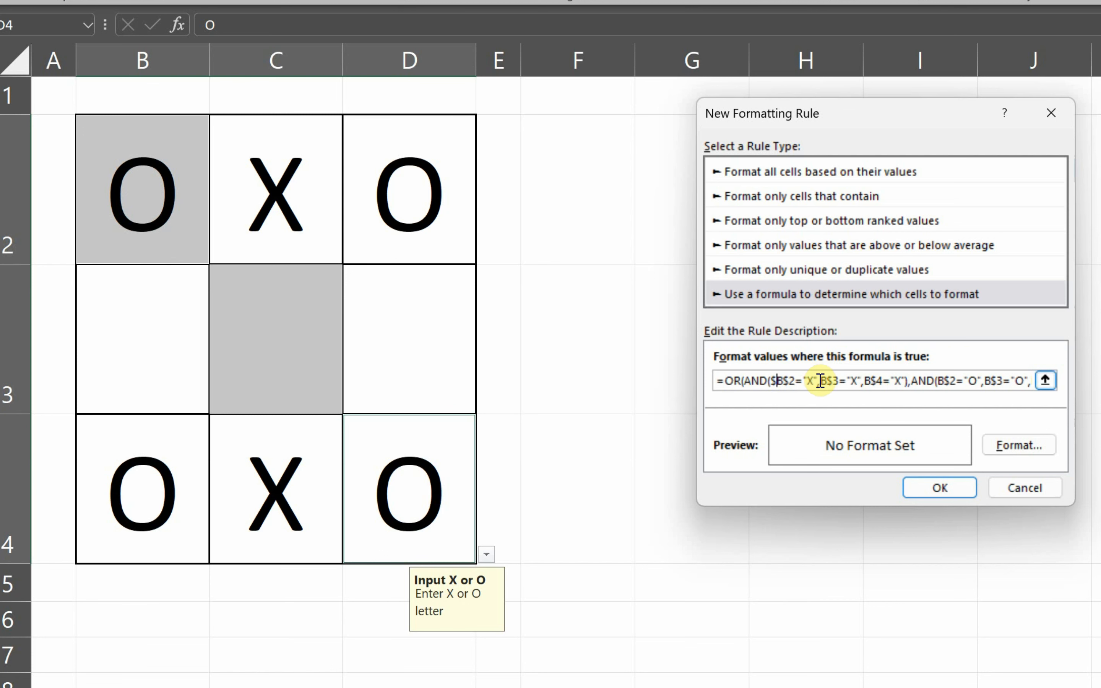
- Replace the second reference in the diagonal formula's "X" condition with the absolute reference $C$3
left_click_drag(823, 382, 837, 382)
type("C3")
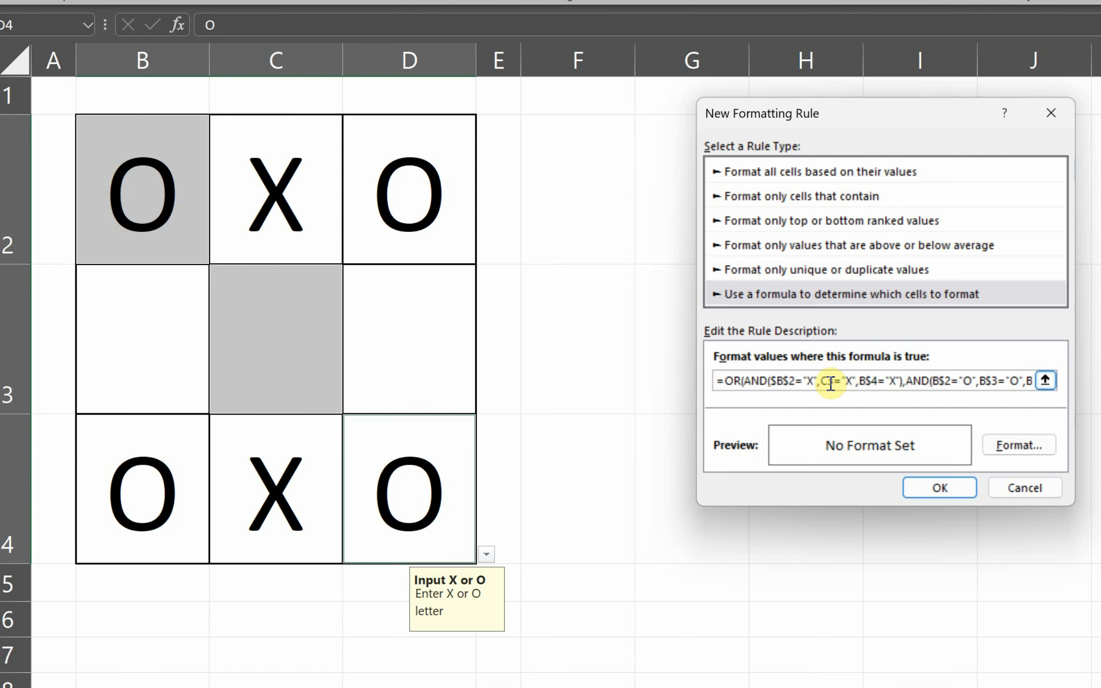
left_click(829, 383)
type("$")
left_click(821, 381)
type("$")
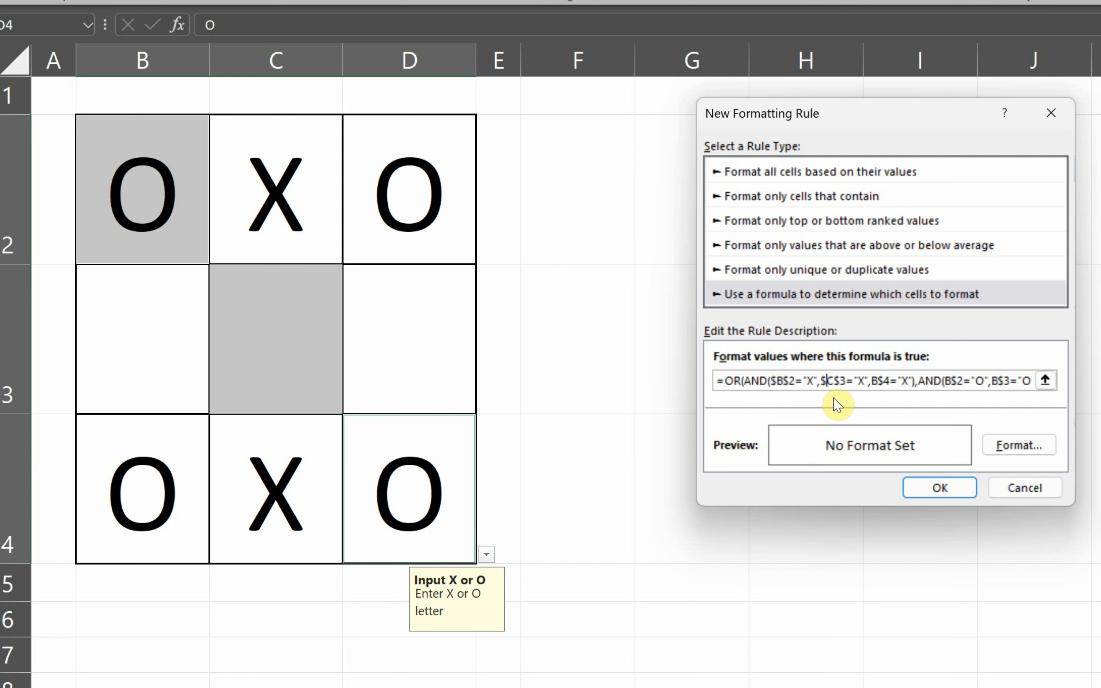
- Replace the third reference in the "X" condition with $D$4 and make the first reference in the "O" condition $B$2
left_click_drag(868, 381, 890, 380)
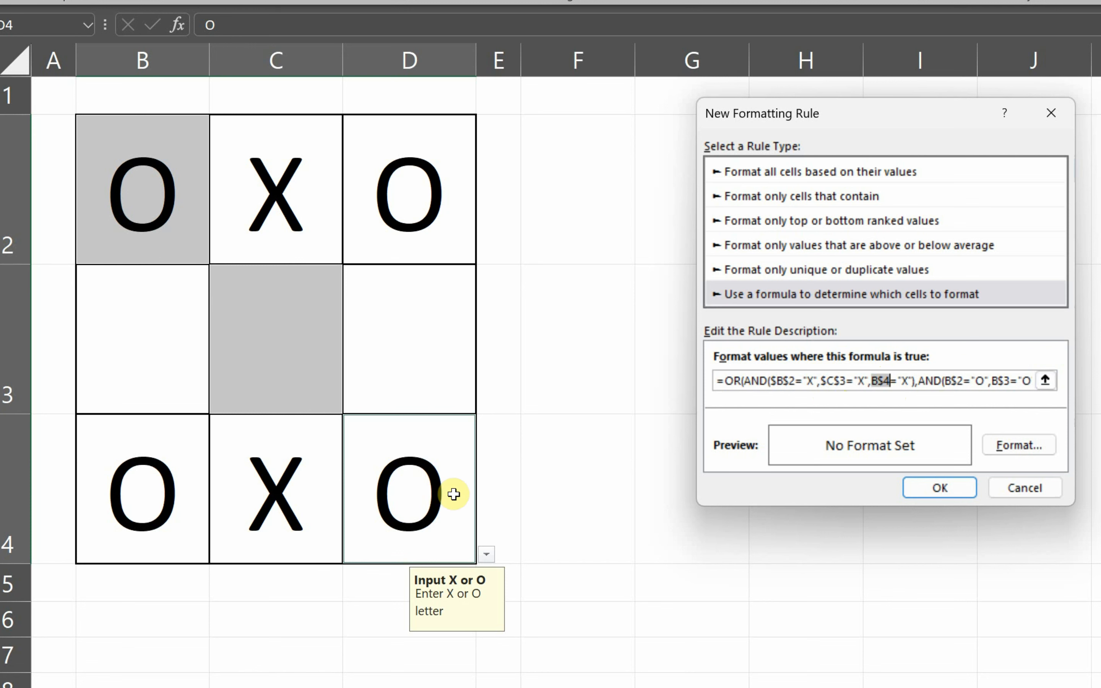
type("D4")
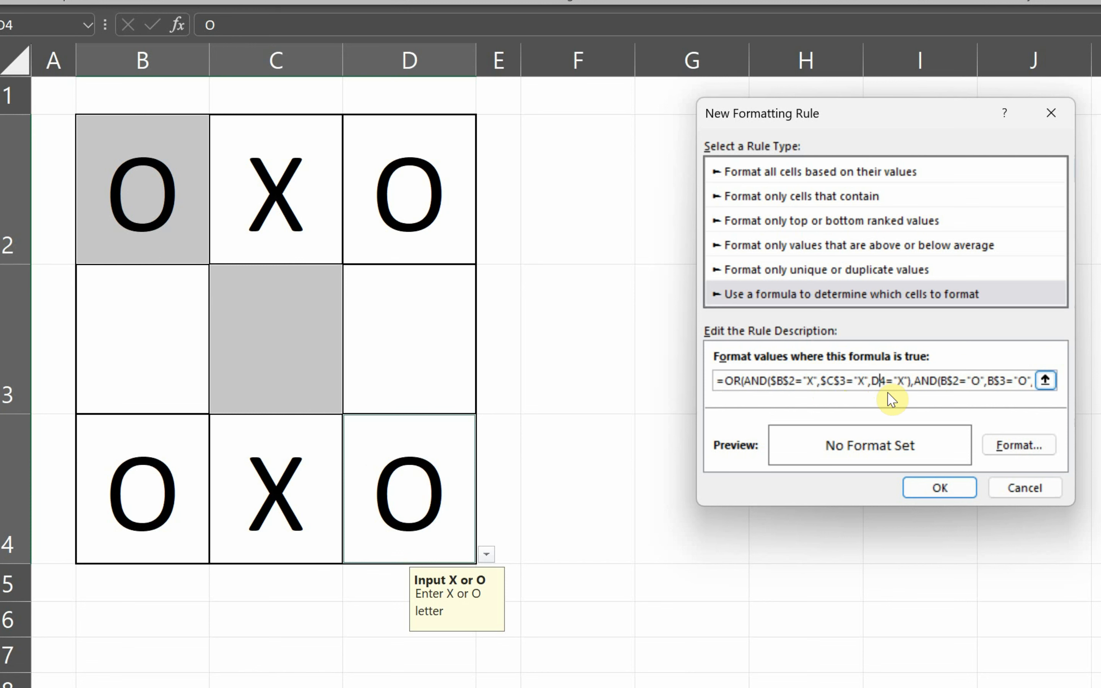
left_click(871, 380)
key("F4")
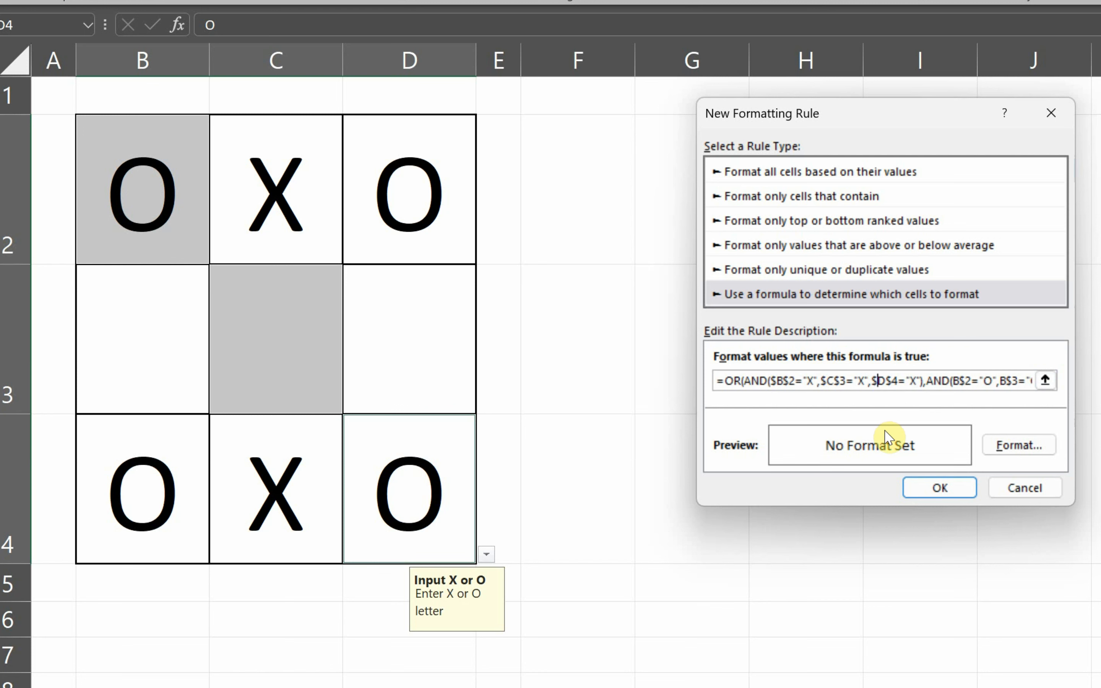
left_click(957, 380)
type("$")
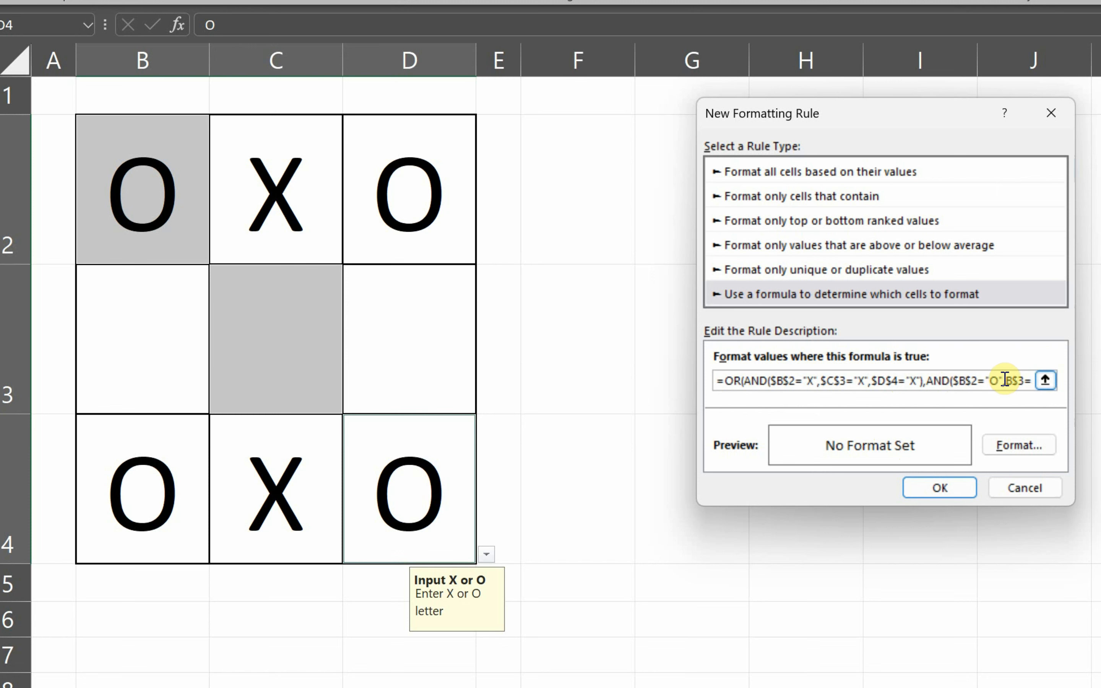
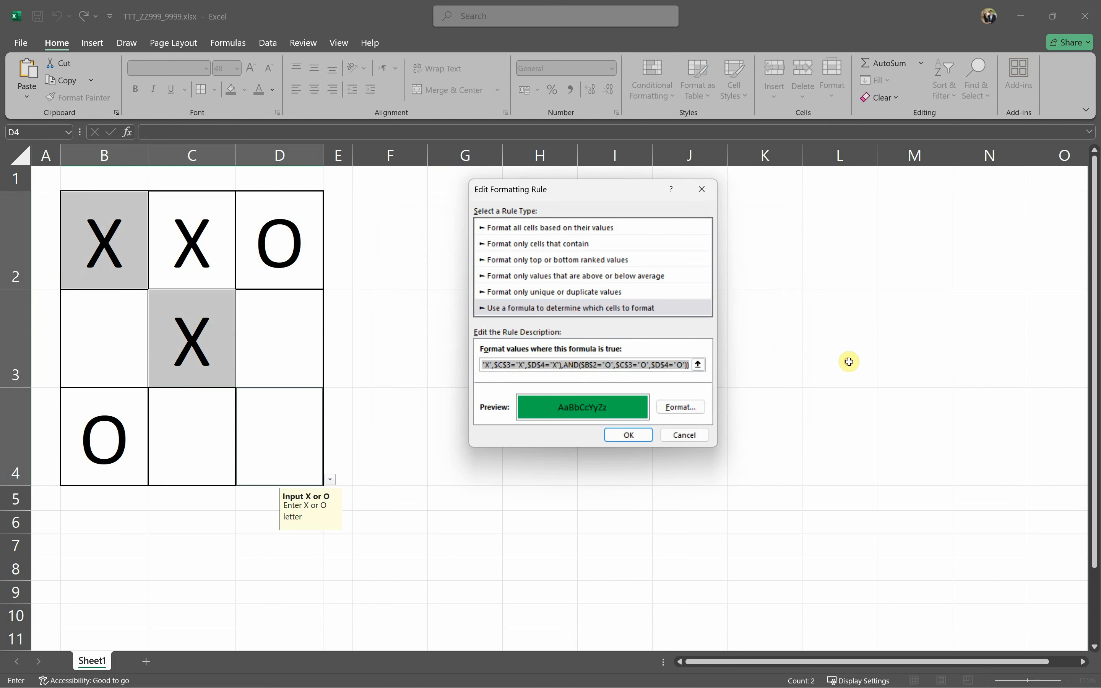
- Leave the rule editor and the Rules Manager without changes, and select the diagonal cells B2, C3 and D4
left_click(694, 435)
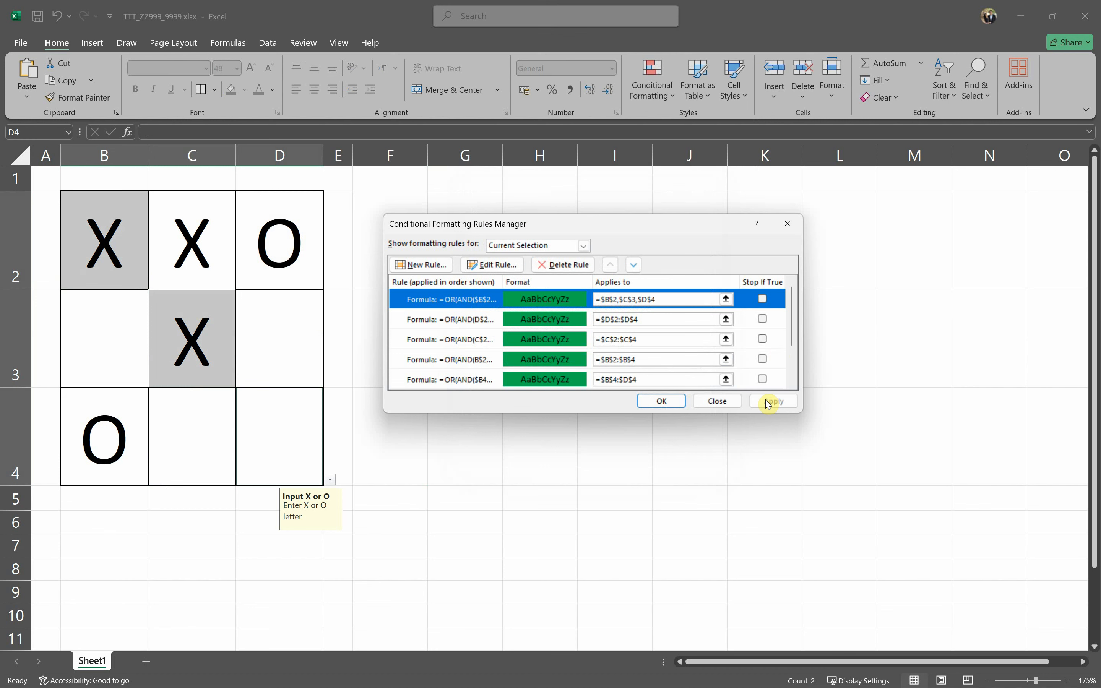
left_click(717, 401)
left_click(93, 262)
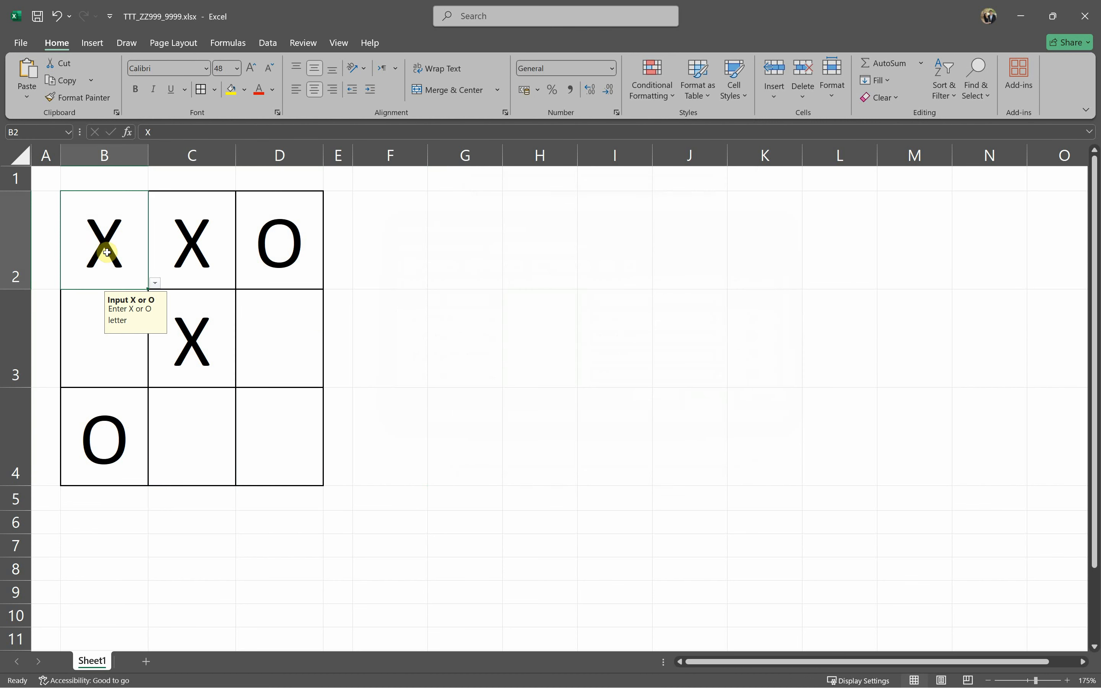
left_click(171, 343, "ctrl")
left_click(273, 443, "ctrl")
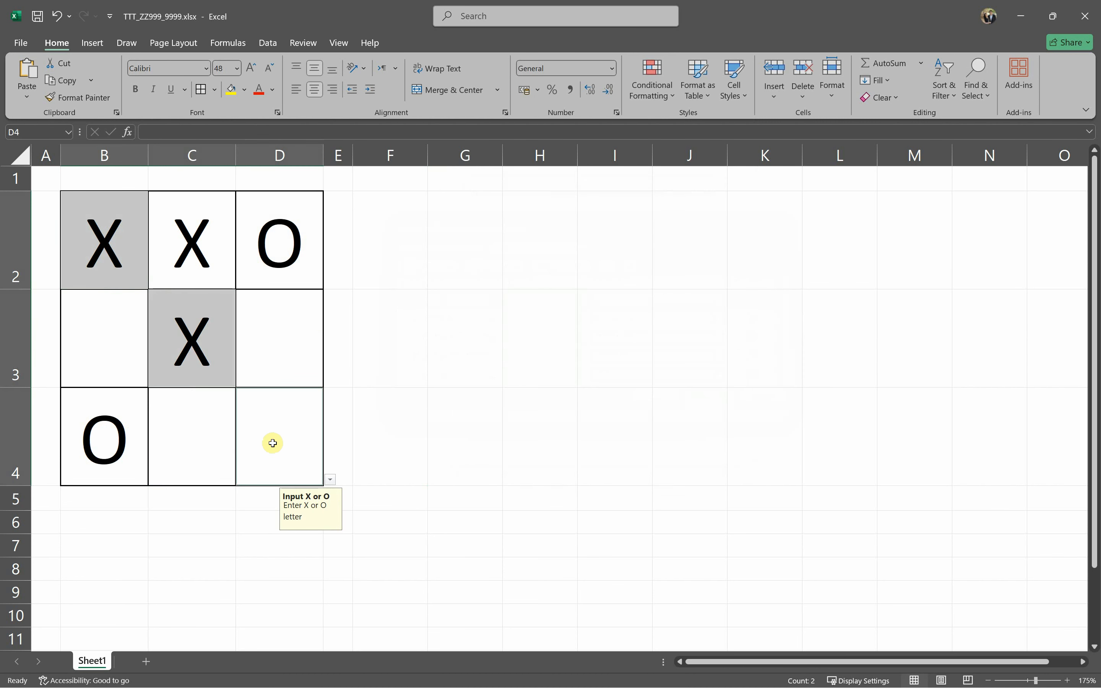
- Start a new formula-based conditional formatting rule for the diagonal cells D2, C3 and B4
left_click(283, 248)
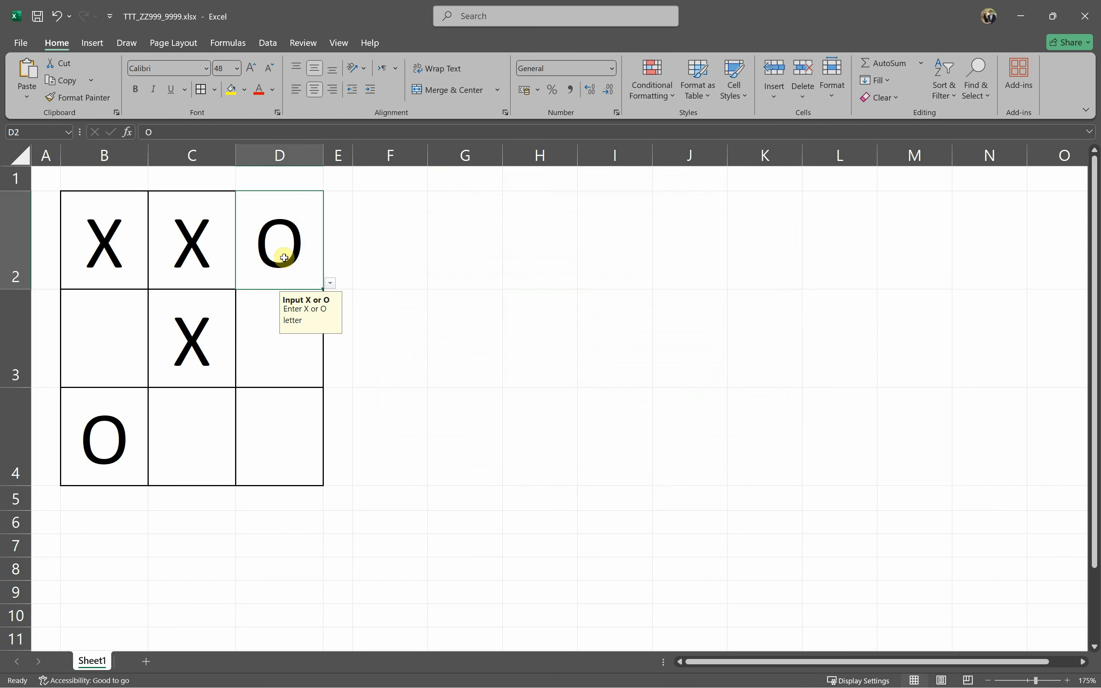
left_click(177, 377, "ctrl")
left_click(109, 444, "ctrl")
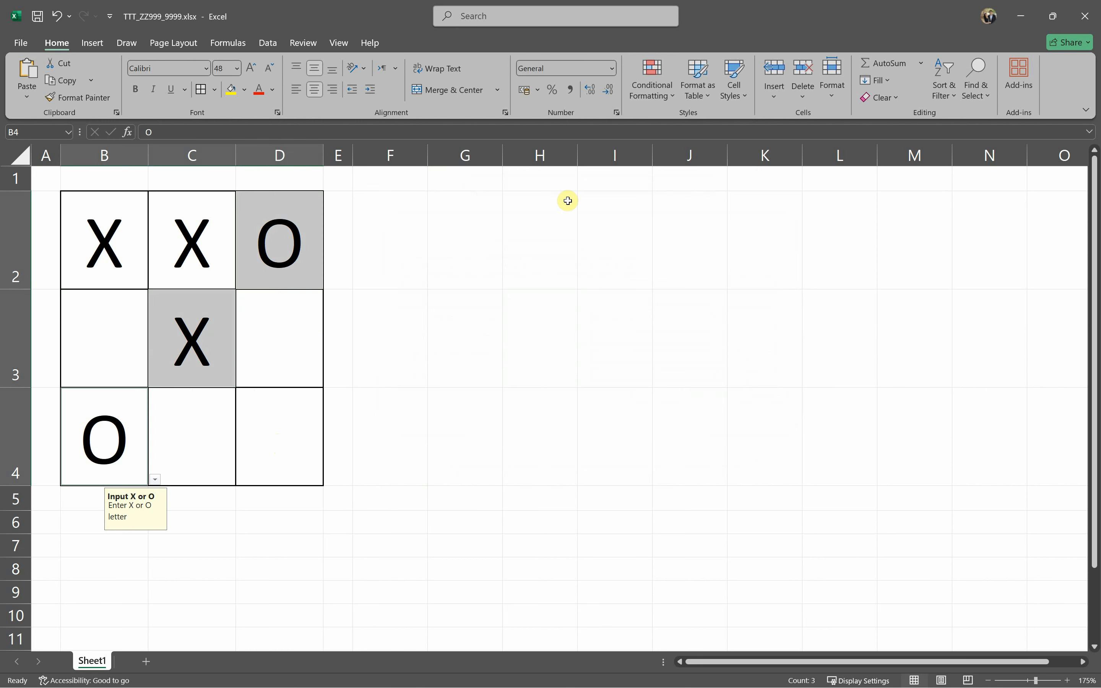
left_click(655, 91)
left_click(661, 261)
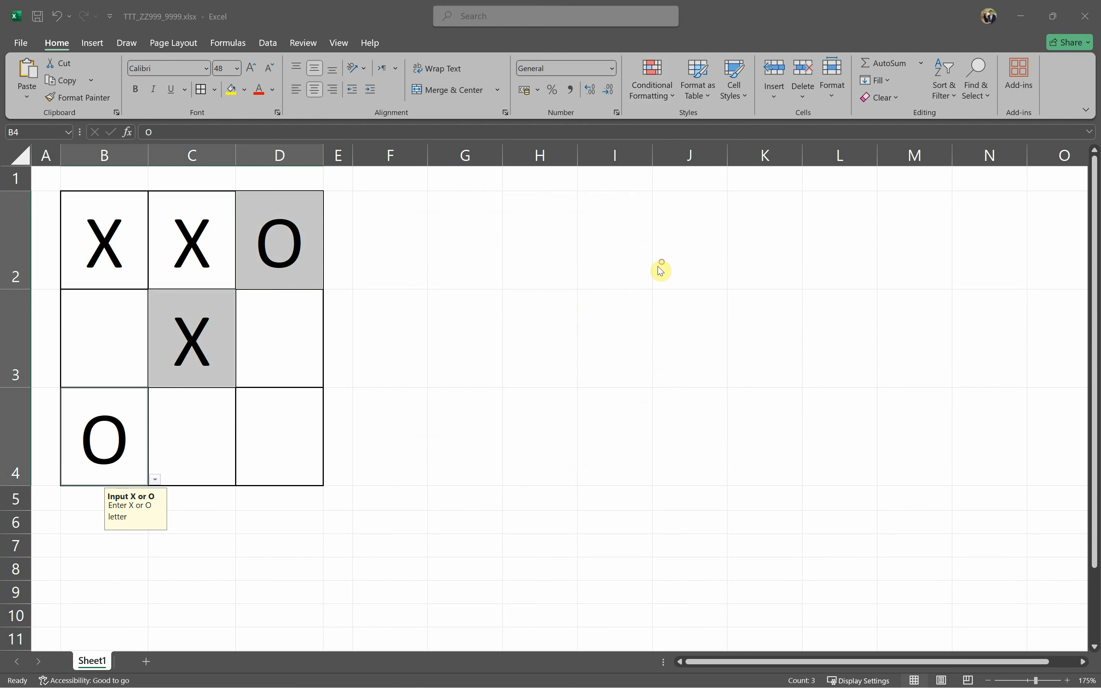
left_click(477, 295)
left_click(507, 350)
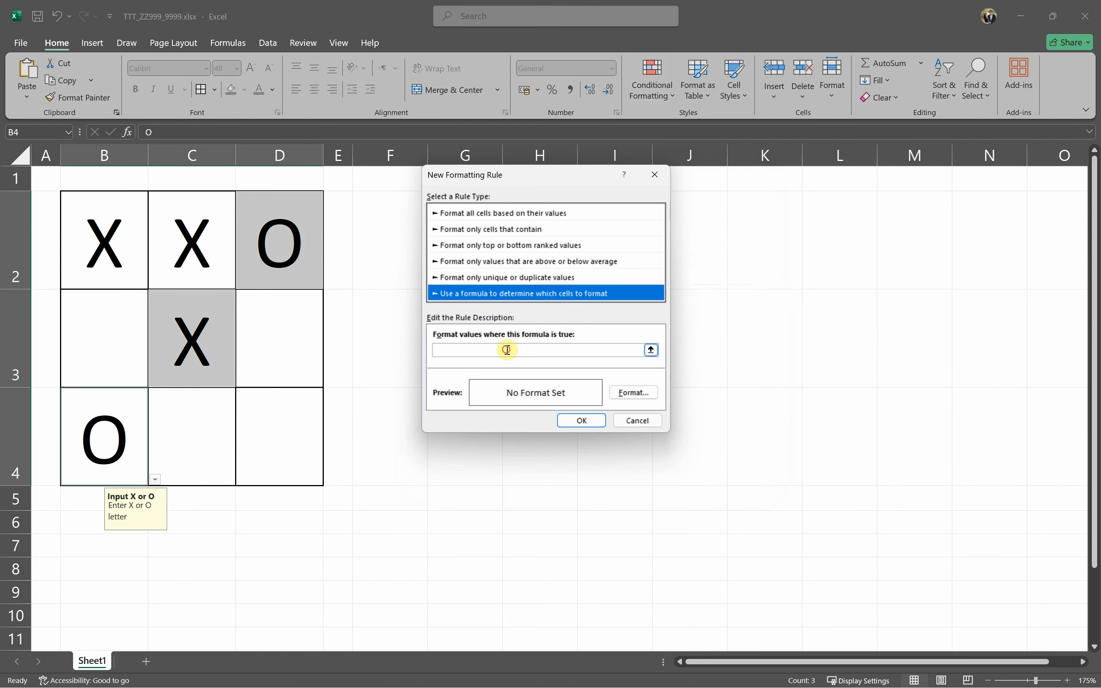
- Enter the previous diagonal's OR/AND formula and change its "X" condition to check $B$4, $C$3 and $D$2
type("=OR(AND($B$2=\"X\",$C$3=\"X\",$D$4=\"X\"),AND($B$2=\"O\",$C$3=\"O\",$D$4=\"O\"))")
left_click_drag(584, 348, 390, 352)
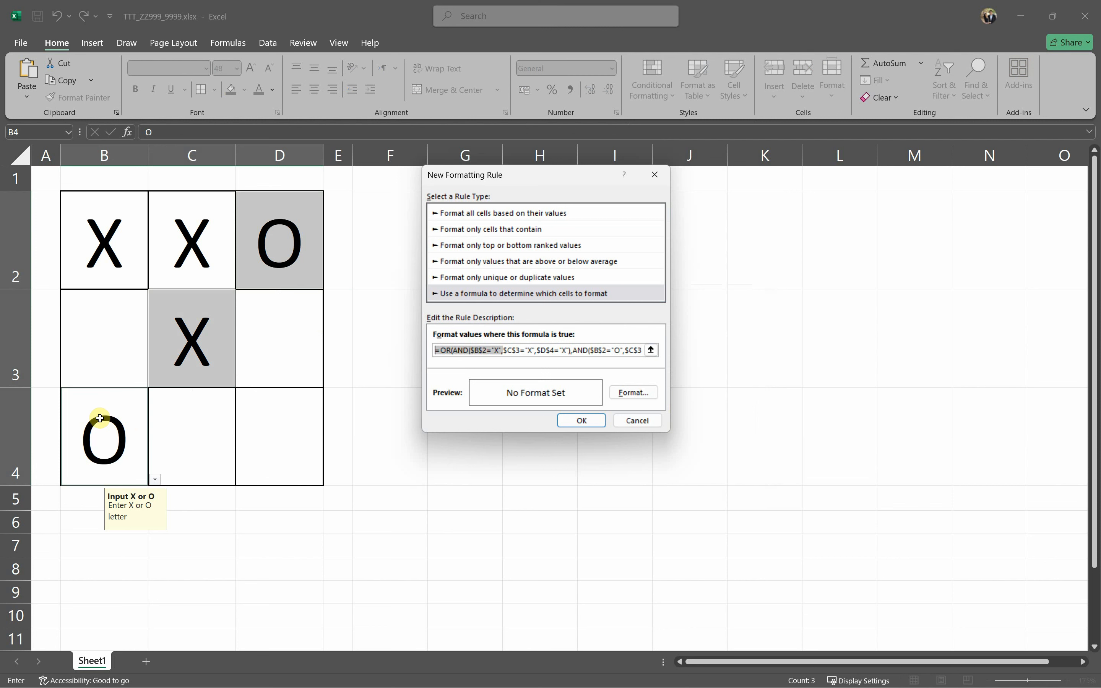
left_click(486, 350)
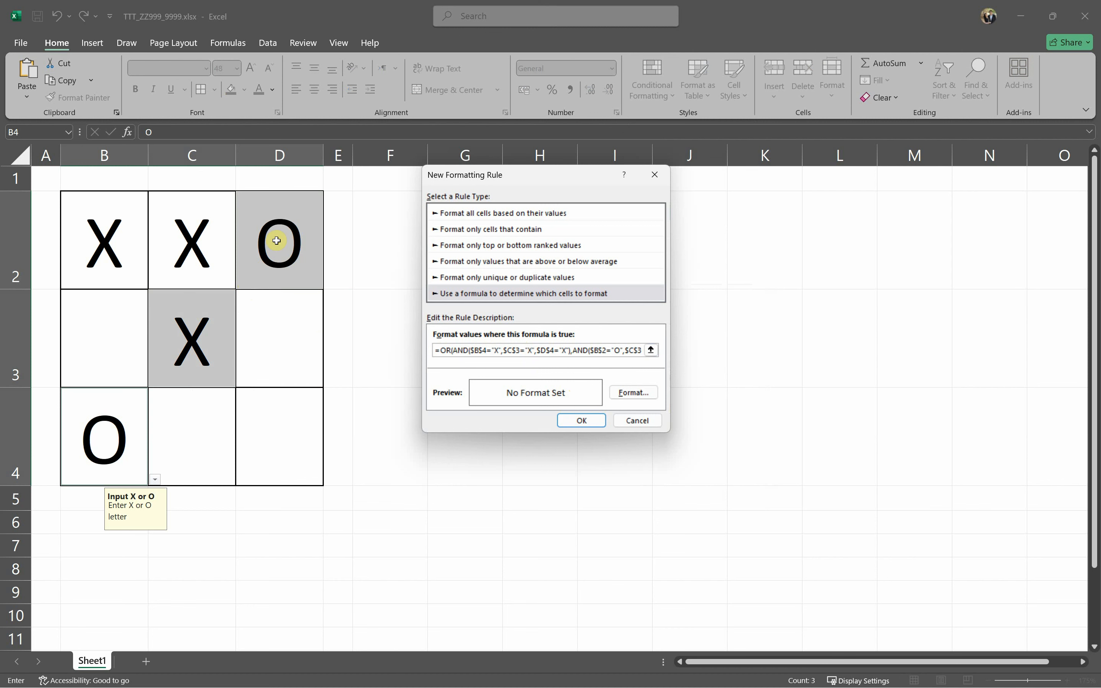
left_click(486, 350)
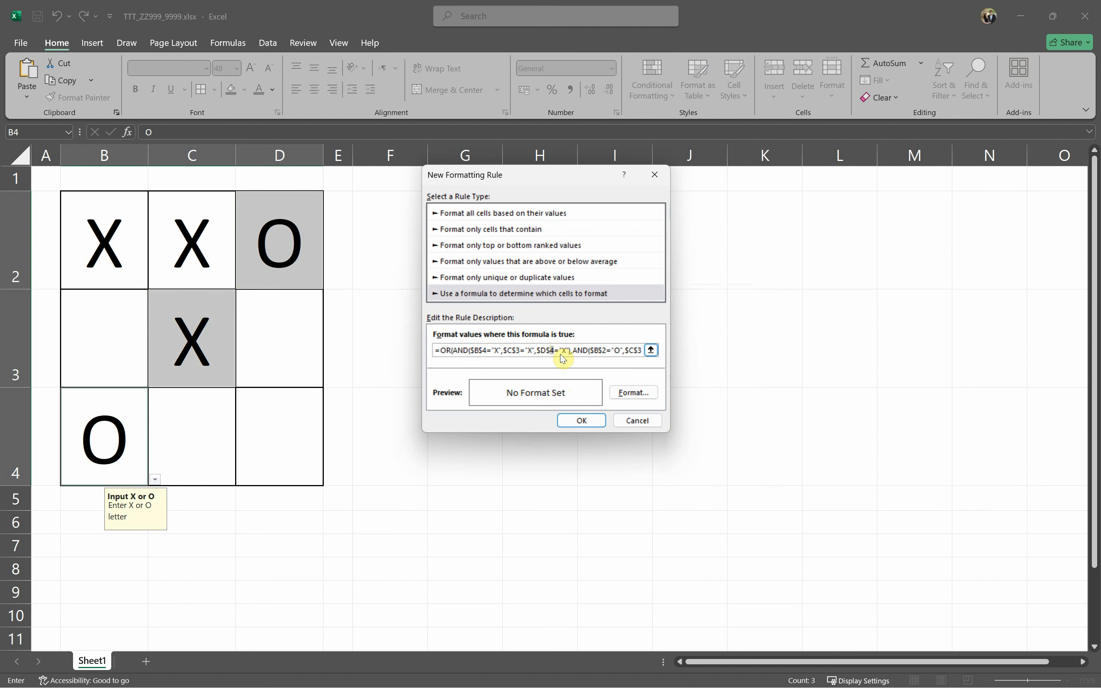
type("2")
- Change the formula's "O" condition to check $B$4, $C$3 and $D$2
left_click_drag(609, 350, 667, 349)
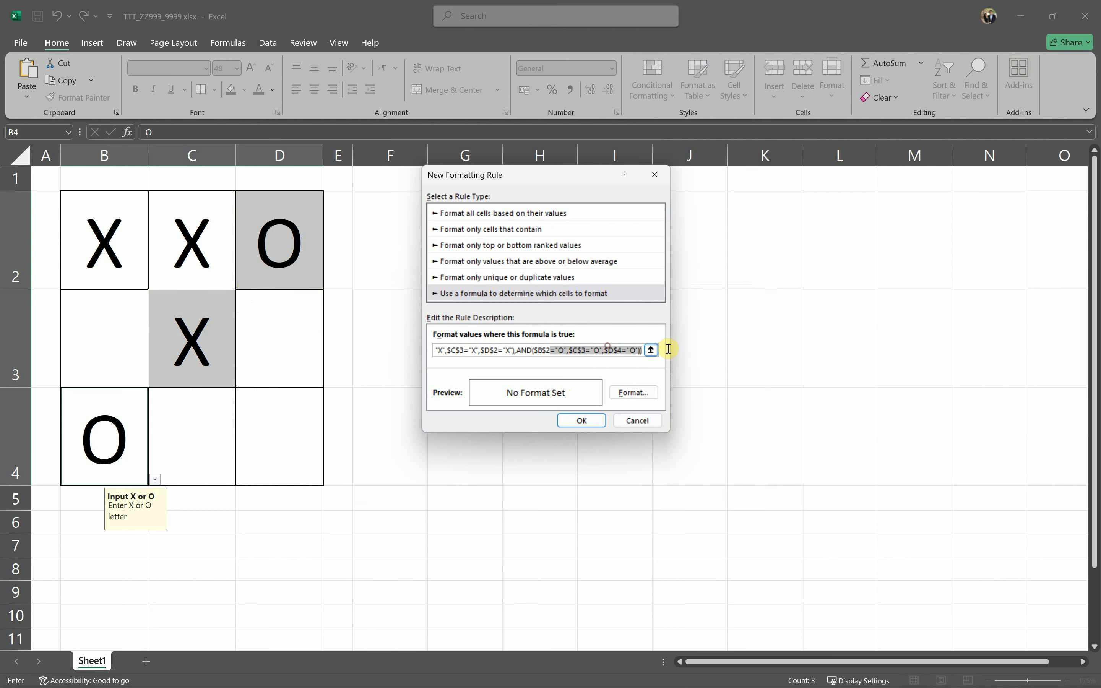
left_click(576, 351)
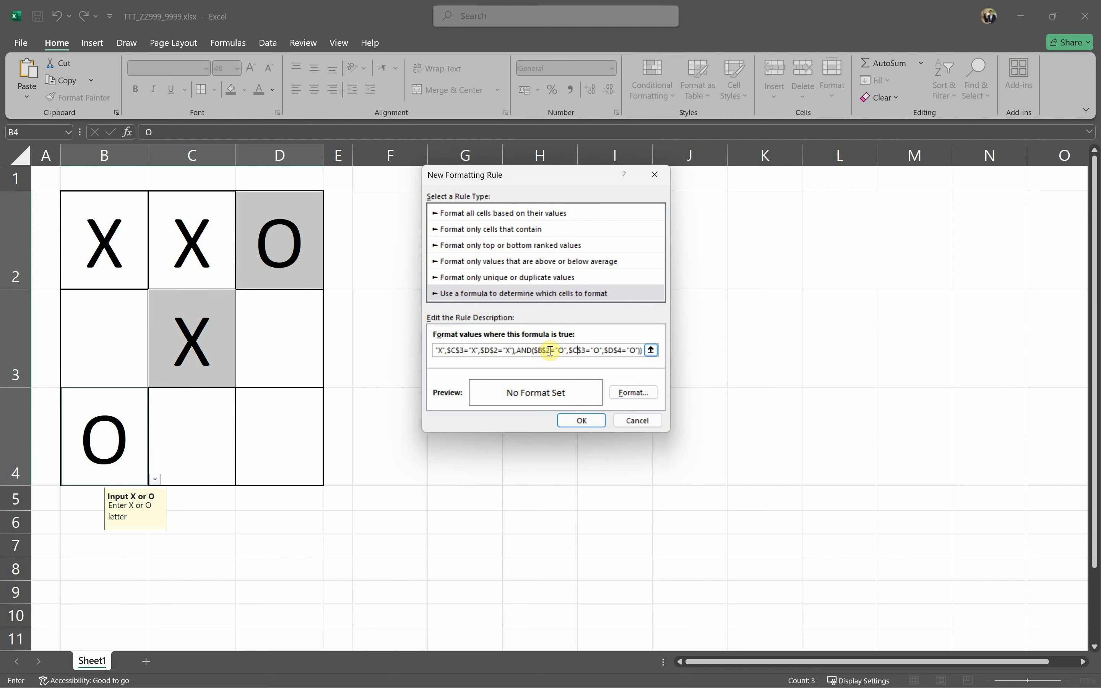
type("2")
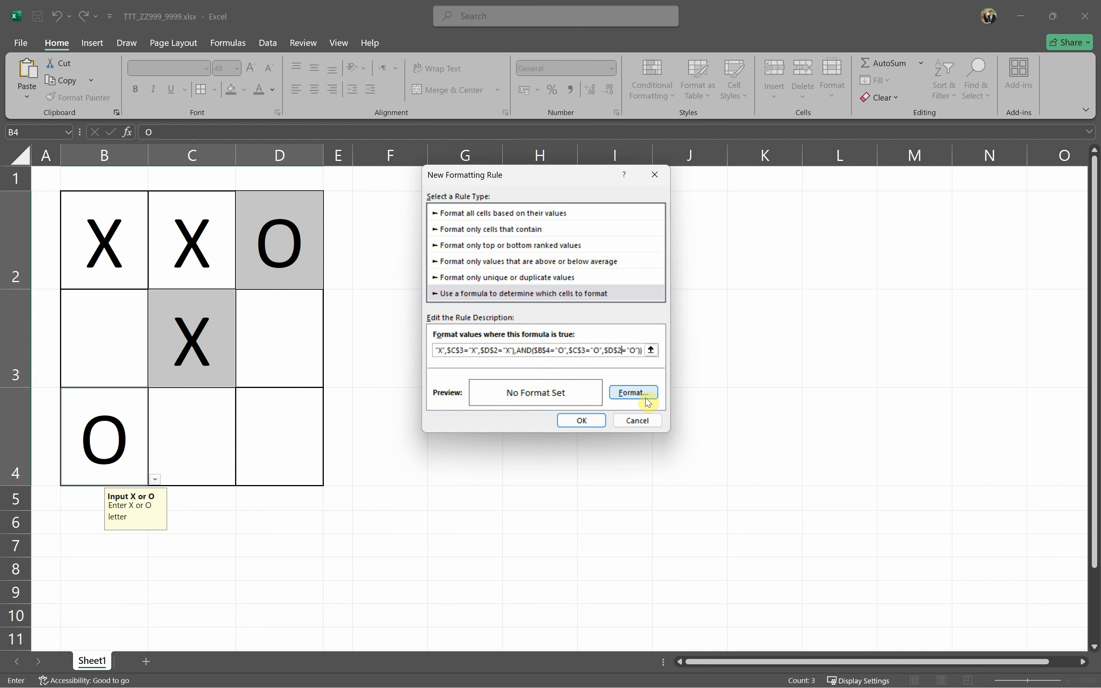
- Give the rule a green background fill and create it
left_click(636, 391)
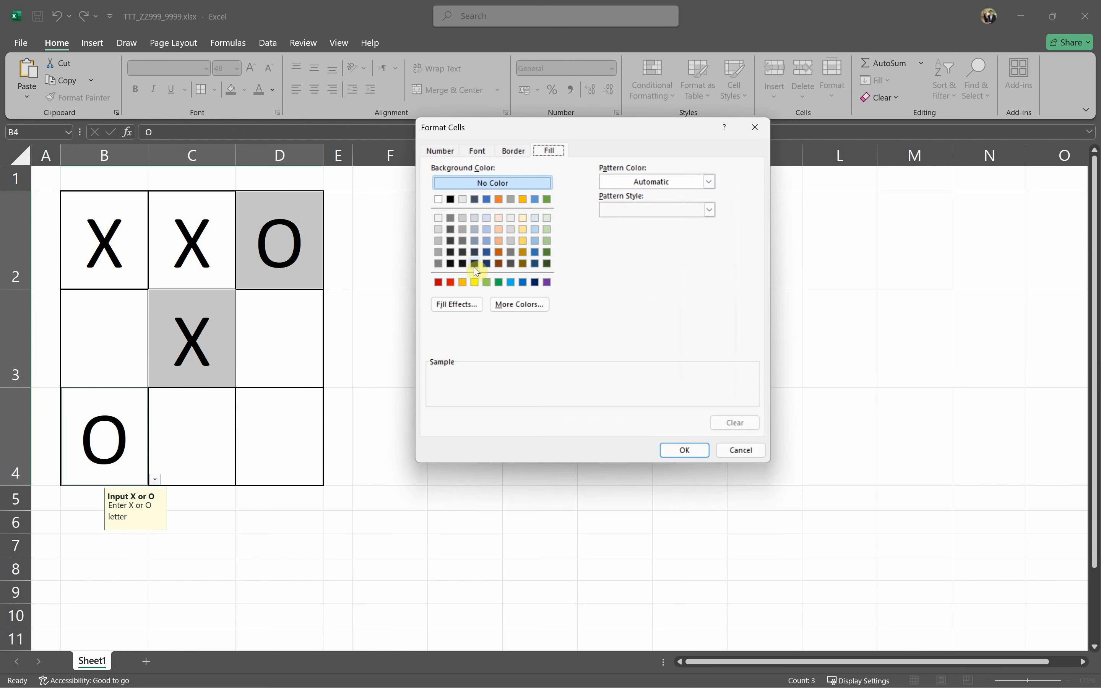
left_click(498, 283)
left_click(678, 450)
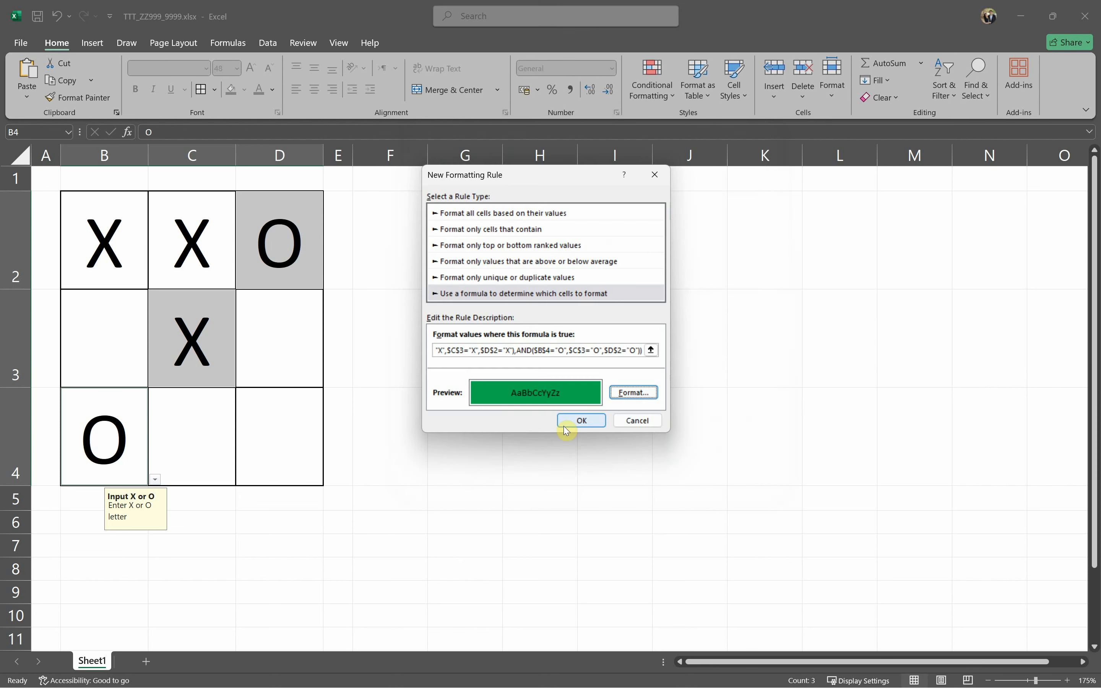
left_click(577, 423)
- Test both diagonal rules by entering X in D4 and replacing C3 with O
left_click(260, 429)
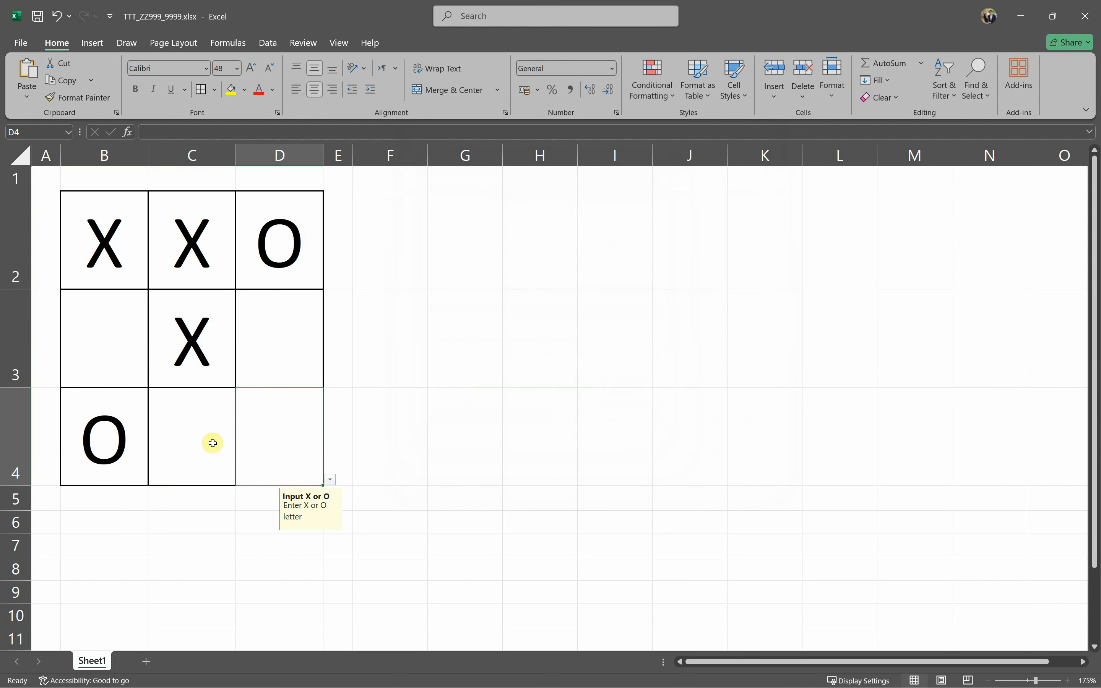
type("X")
left_click(366, 450)
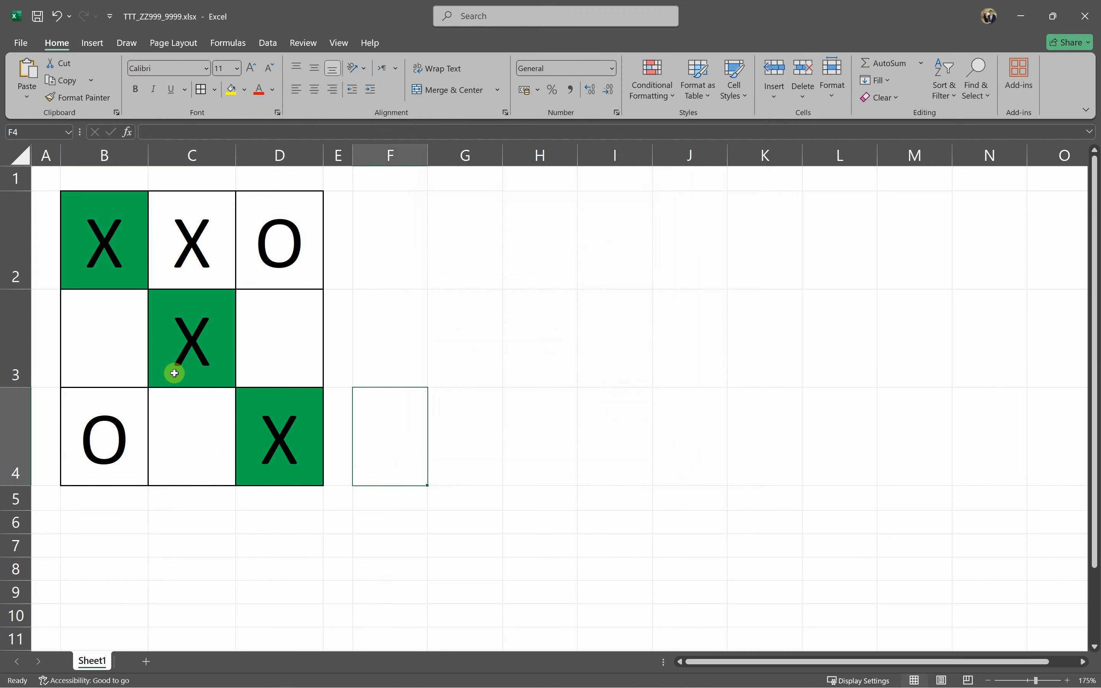
left_click(202, 347)
type("O")
left_click(612, 388)
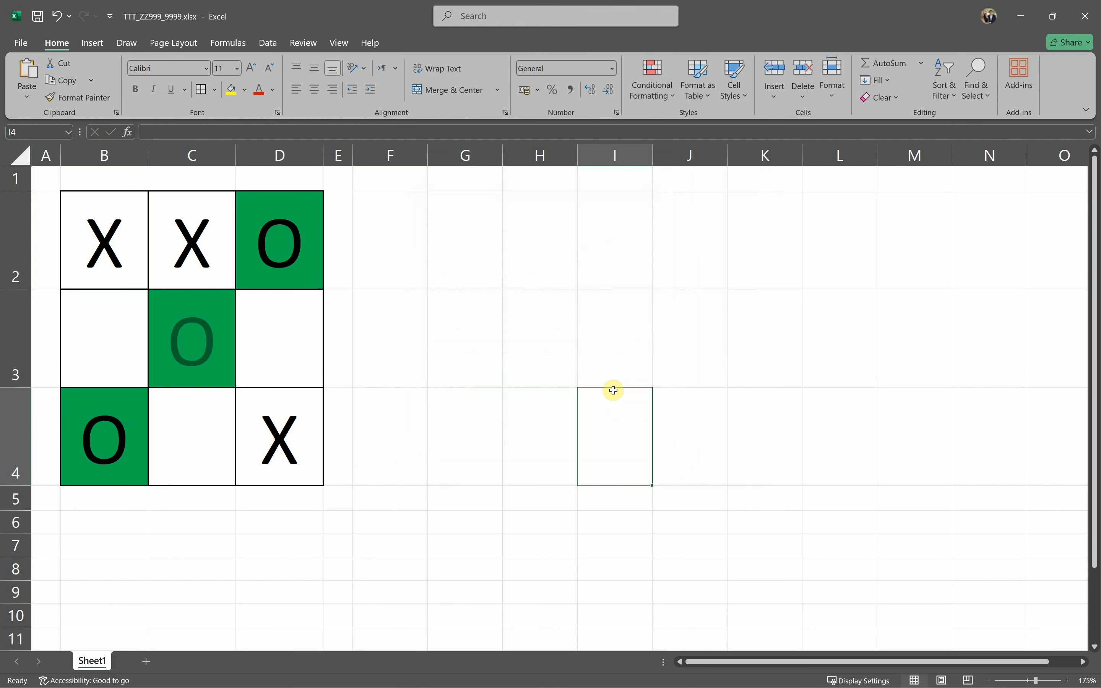
- Enter X in the diagonal cells B4, C3 and D2
left_click(130, 445)
type("X")
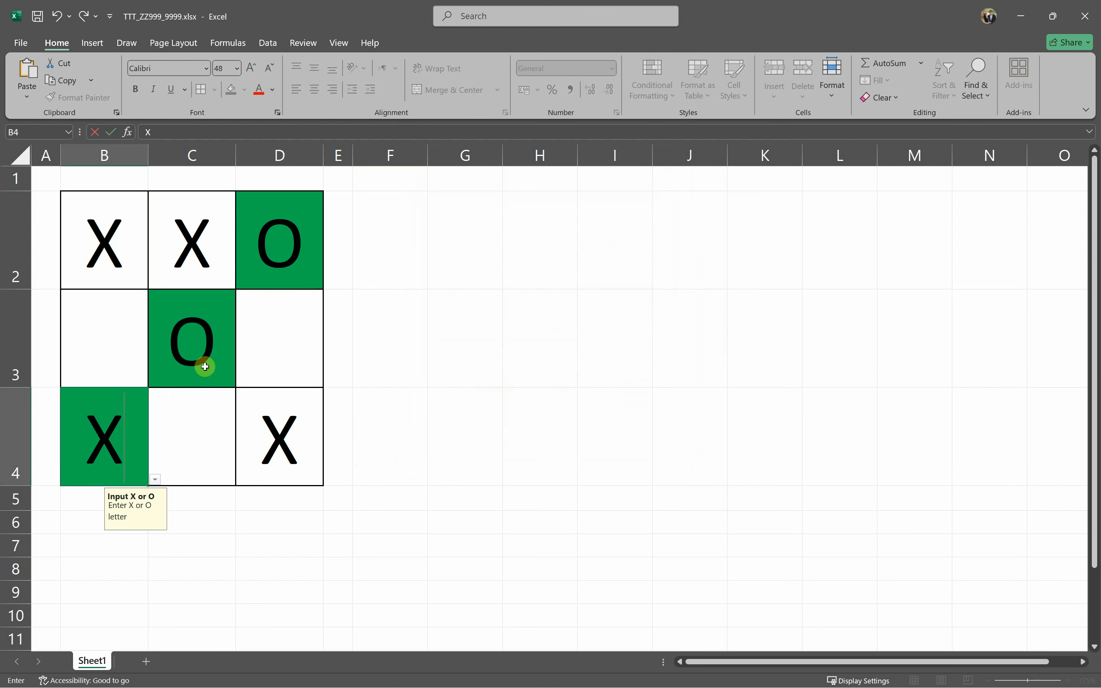
left_click(204, 364)
type("X")
left_click(300, 285)
type("X")
left_click(386, 347)
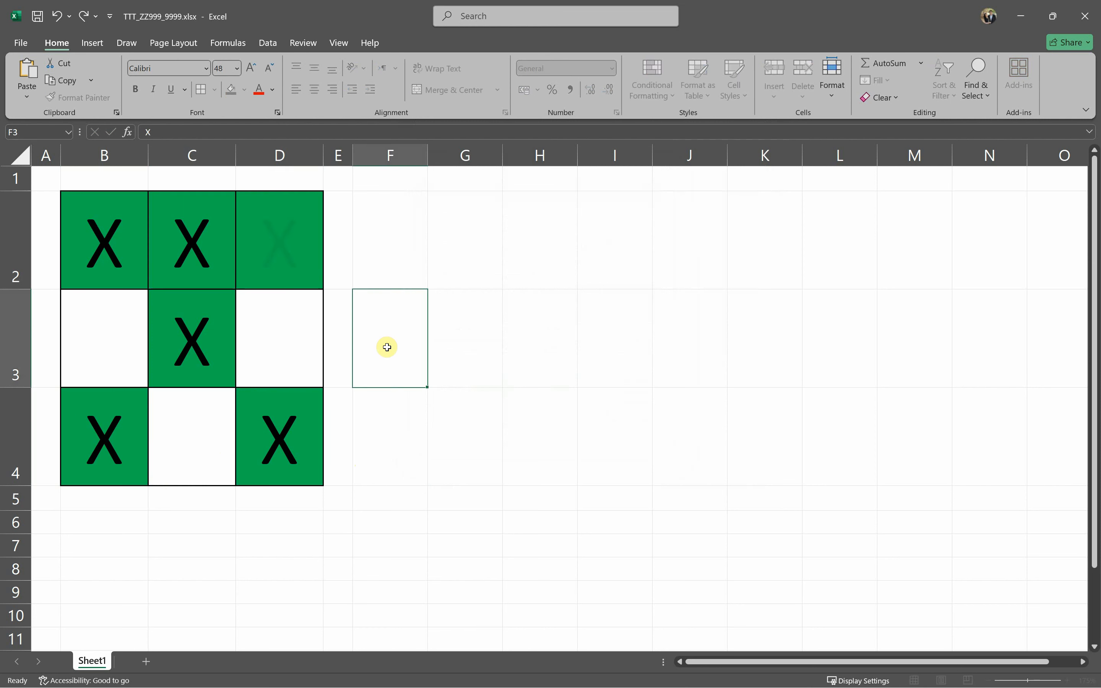
- Clear the contents of cells D4 and C2
left_click(302, 435)
key("Delete")
left_click(426, 471)
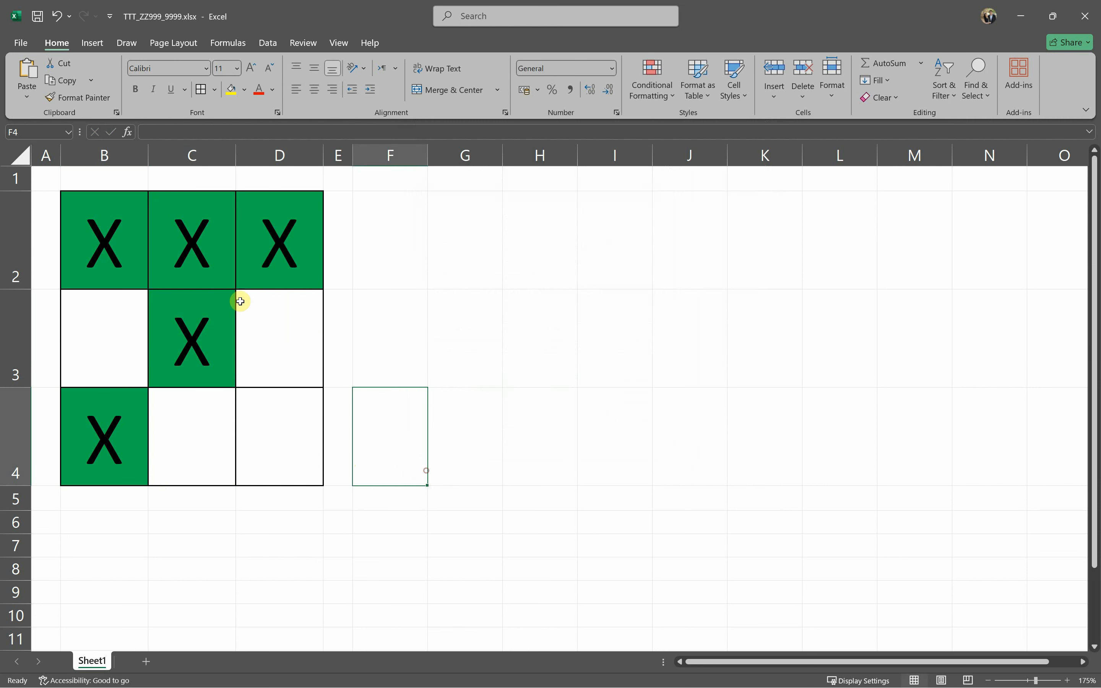
left_click(223, 279)
key("Delete")
left_click(442, 449)
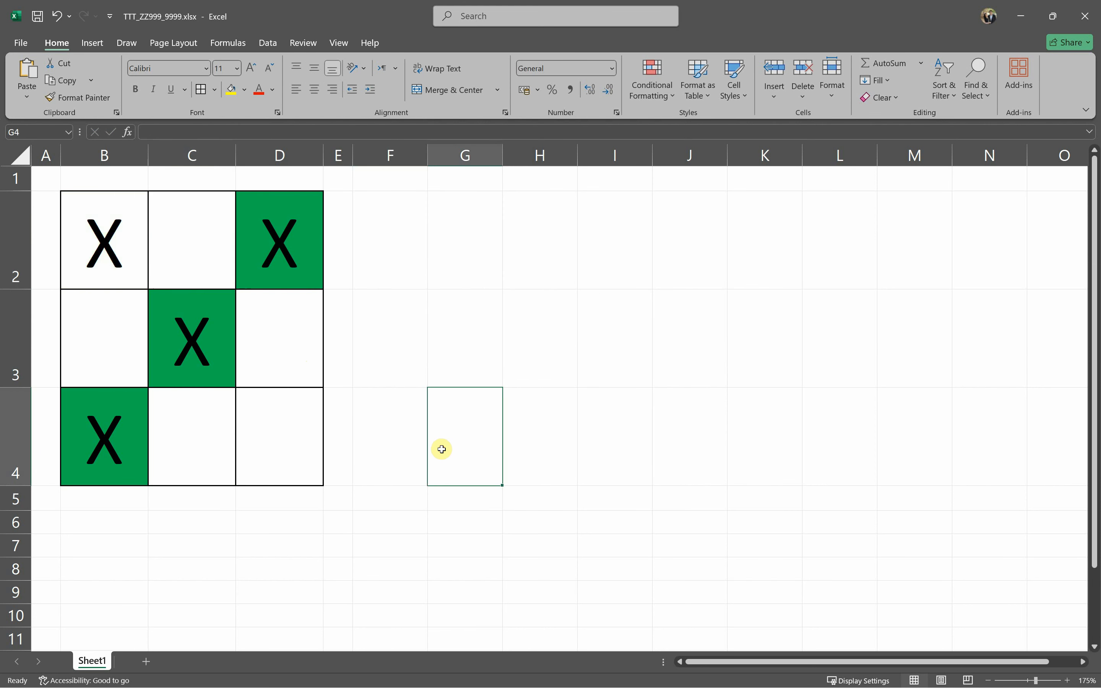
- Enter X in D4 to complete both diagonals with X
left_click(277, 439)
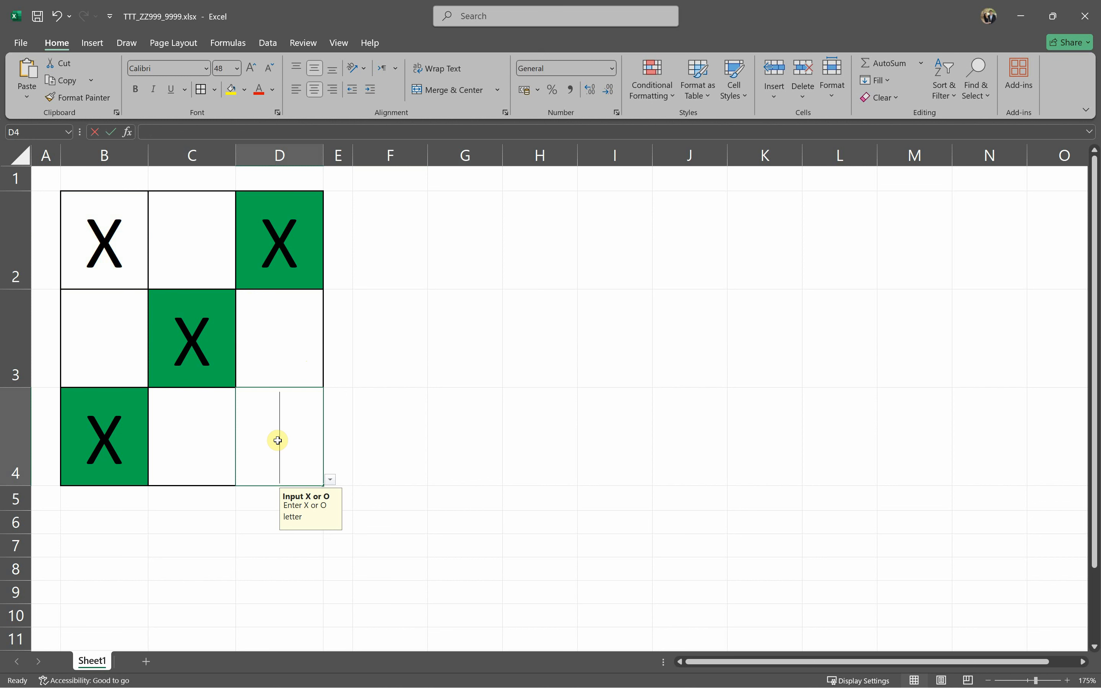
type("X")
left_click(496, 513)
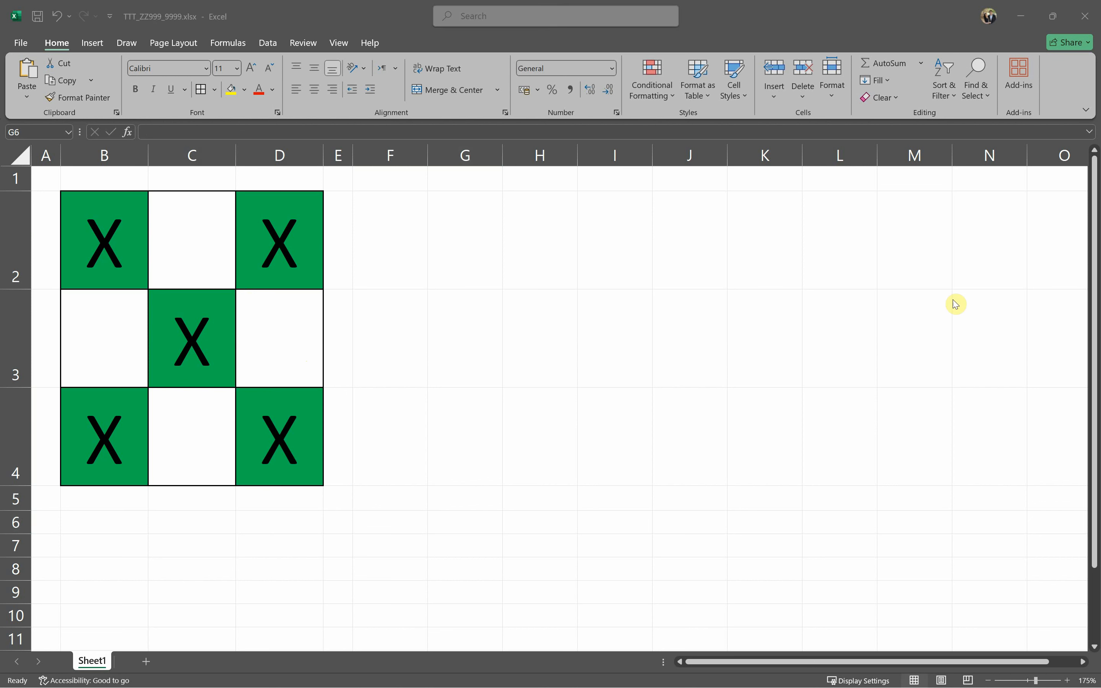
- Review all conditional formatting rules for the board B2:D4 in the Rules Manager, and leave it without changes
left_click_drag(285, 279, 136, 430)
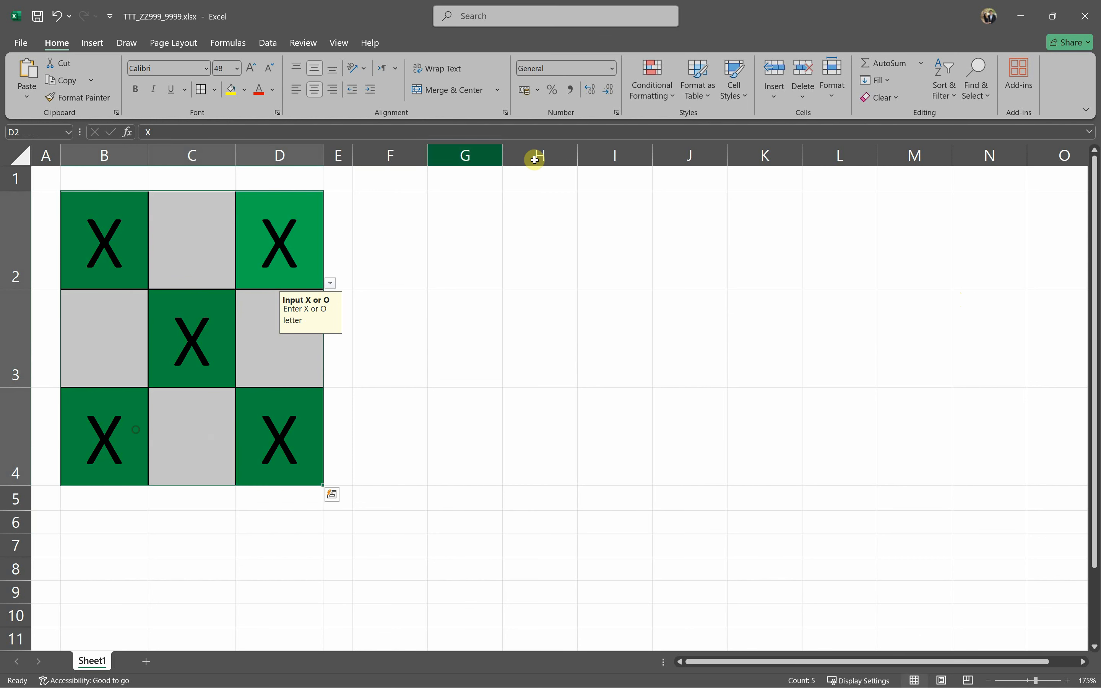
left_click(655, 94)
left_click(678, 301)
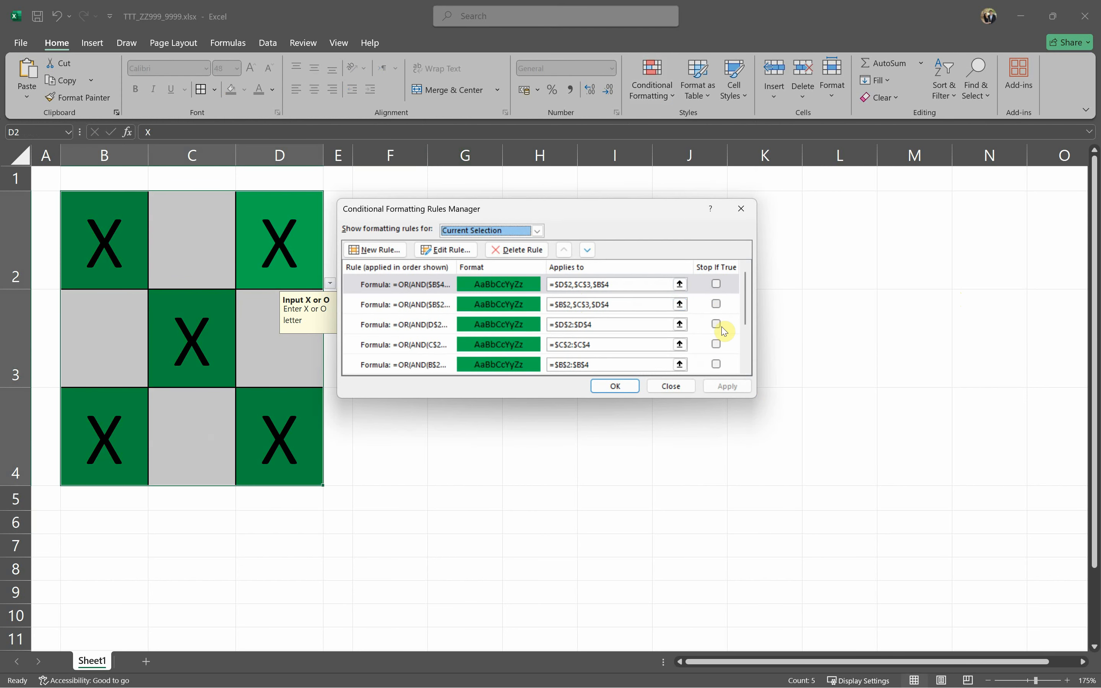
left_click(697, 364)
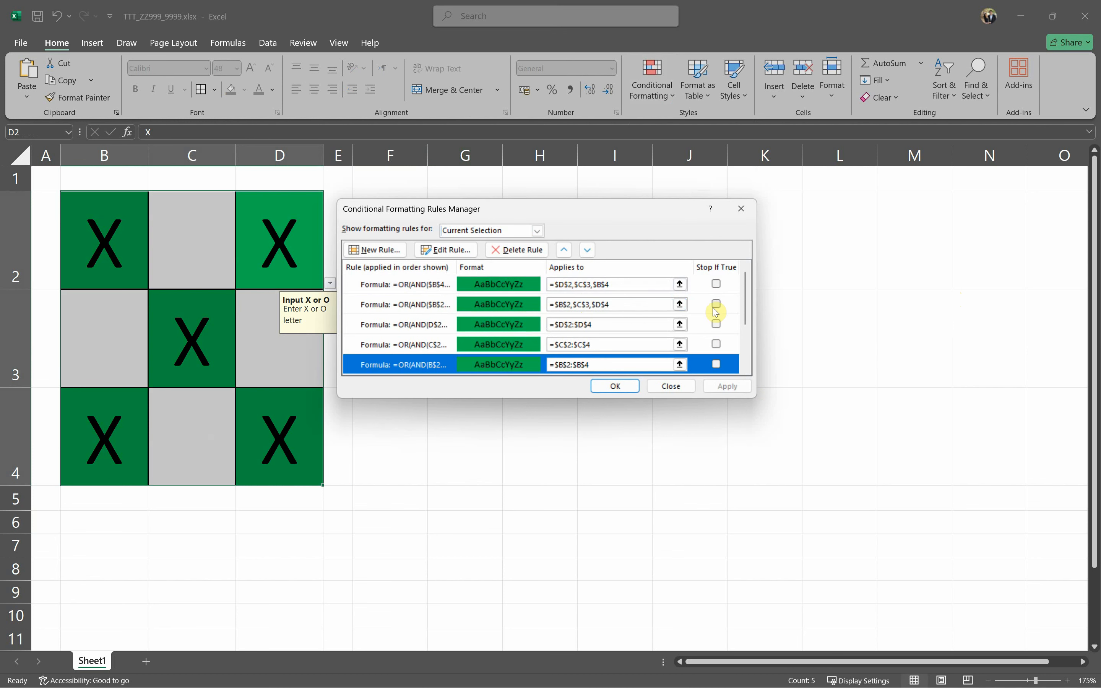
left_click_drag(746, 313, 745, 351)
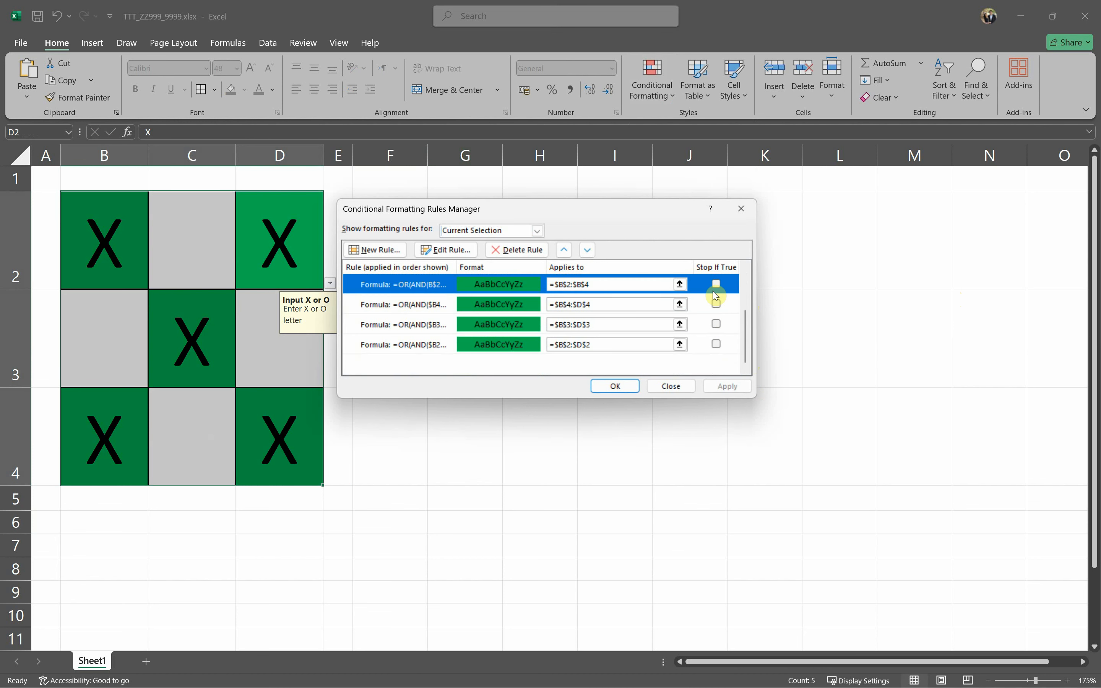
left_click(680, 387)
- Go through the board's rows, columns and diagonals to check which winning line each rule covers
left_click_drag(265, 240, 207, 246)
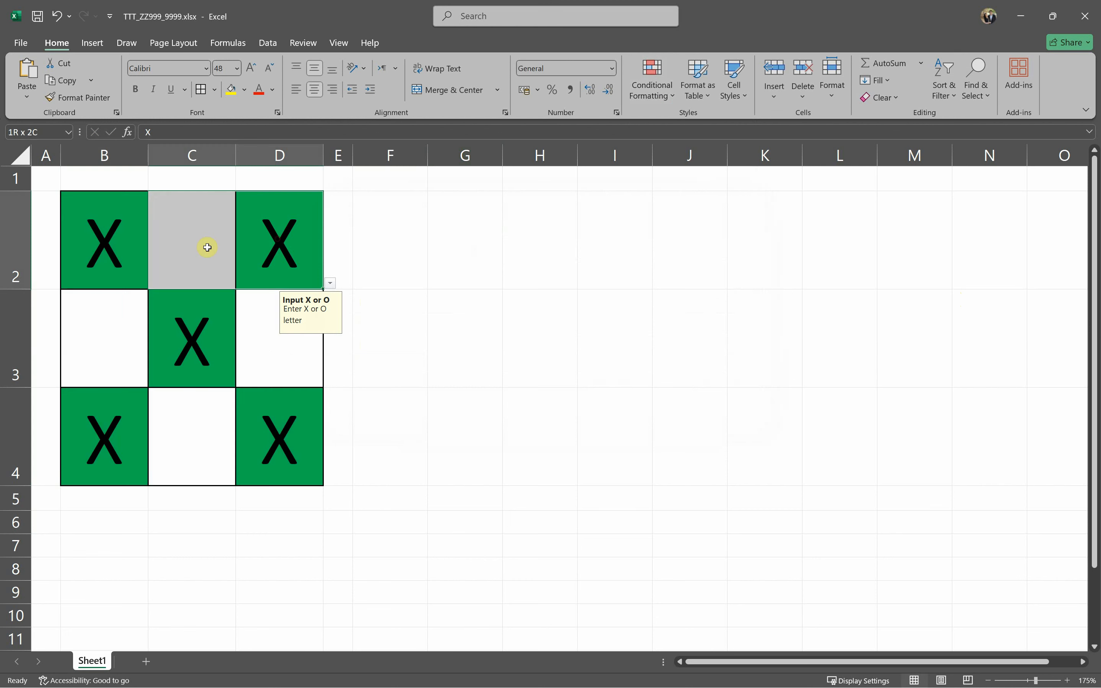
left_click_drag(259, 321, 172, 322)
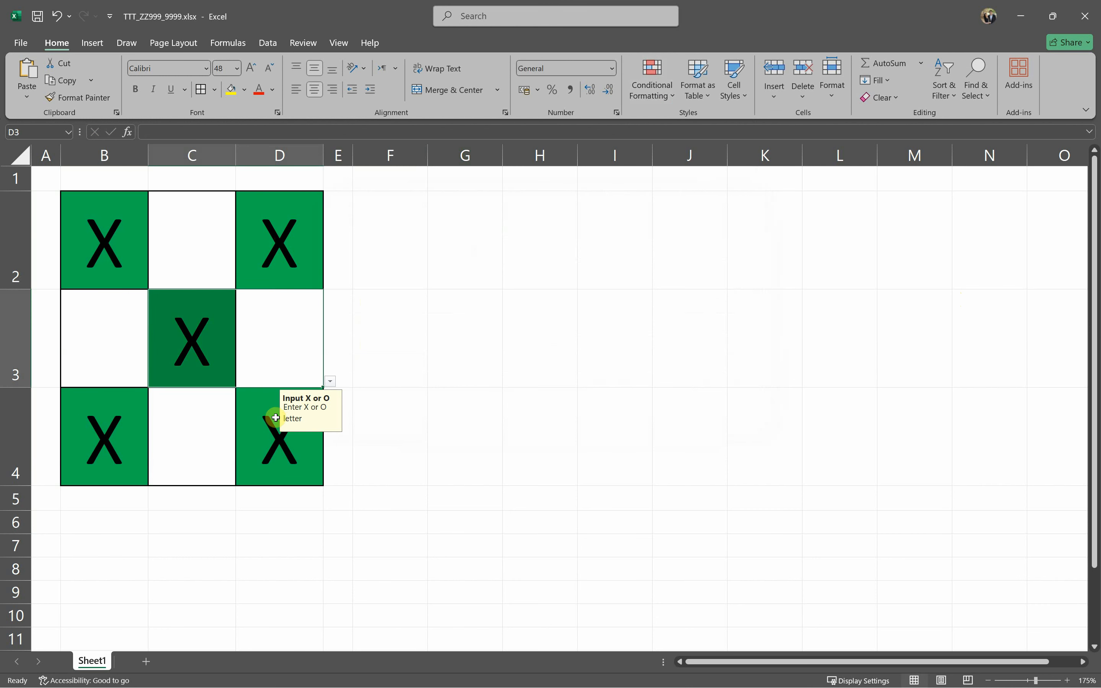
left_click_drag(275, 417, 177, 411)
left_click(116, 230)
left_click_drag(121, 337, 122, 337)
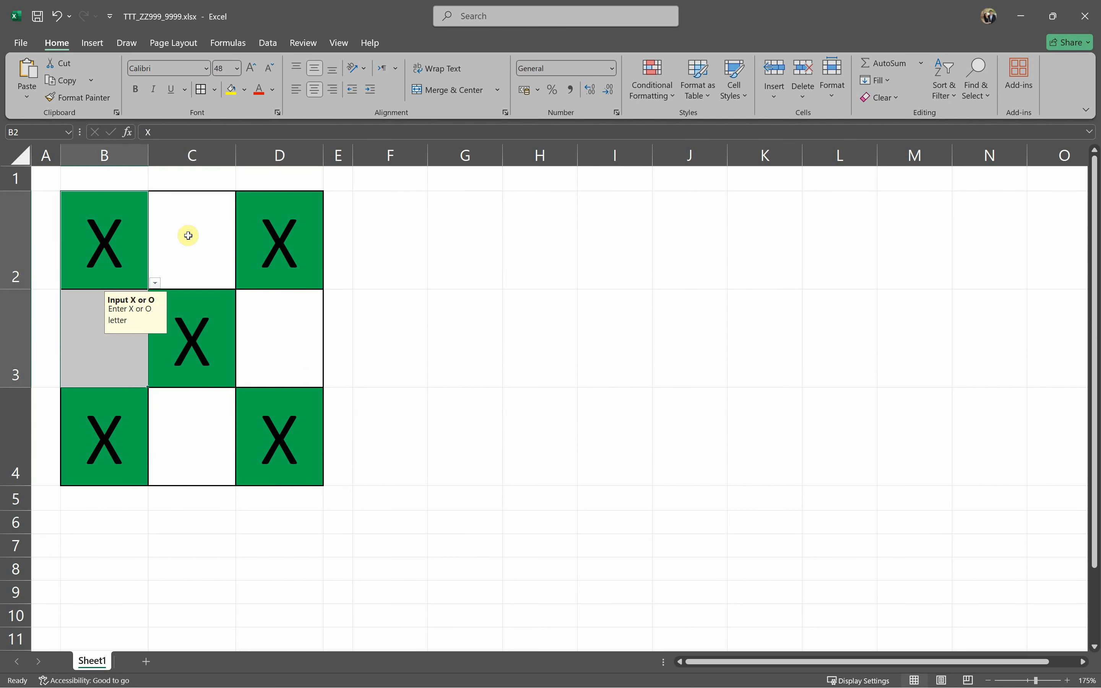
left_click_drag(187, 236, 191, 339)
left_click_drag(268, 250, 274, 340)
left_click(259, 249)
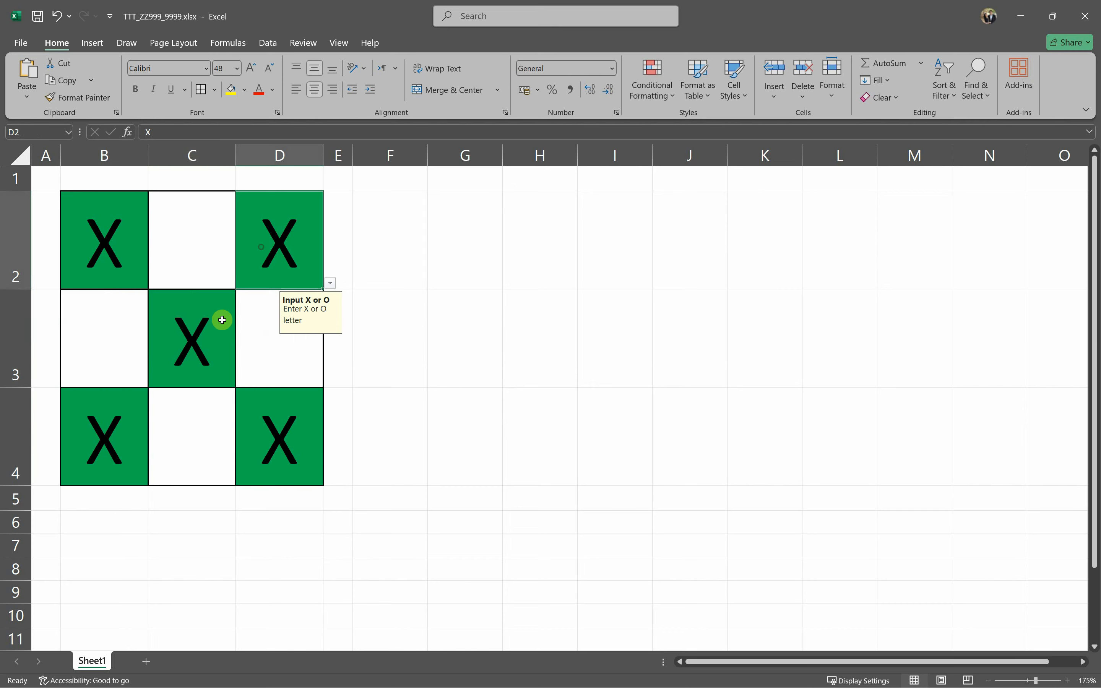
left_click(221, 319)
left_click(115, 425)
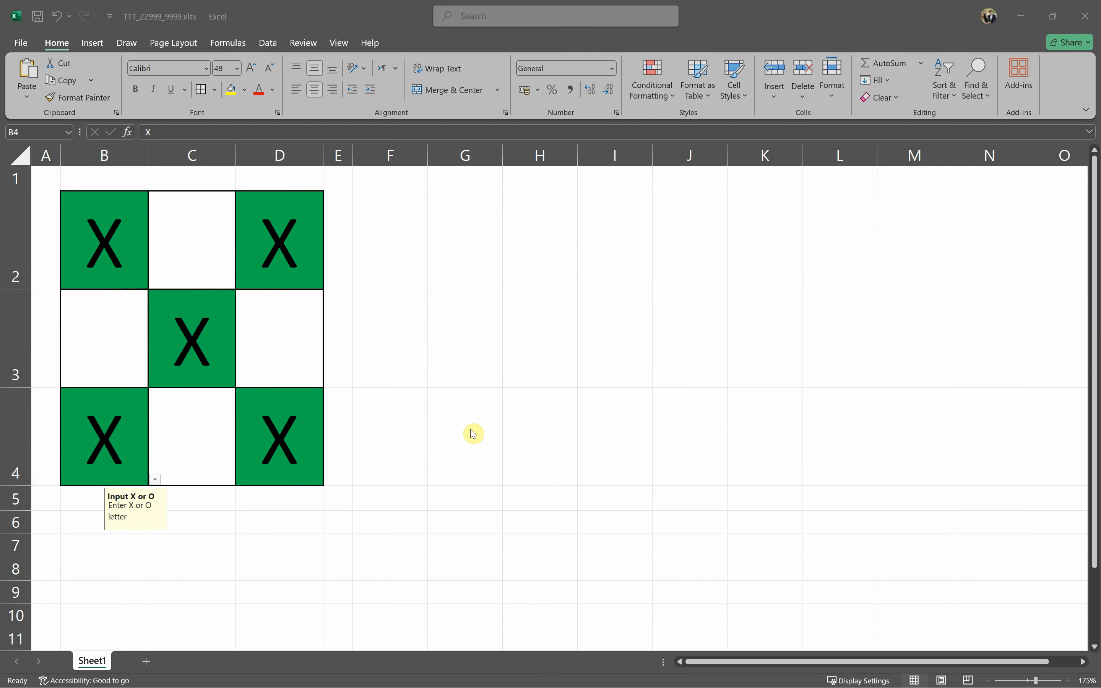
- Switch to the exam paper PDF in Edge and read tasks 4 and 5 on page 7
key("alt+Tab")
scroll(445, 398, "down", 2)
left_click(219, 358)
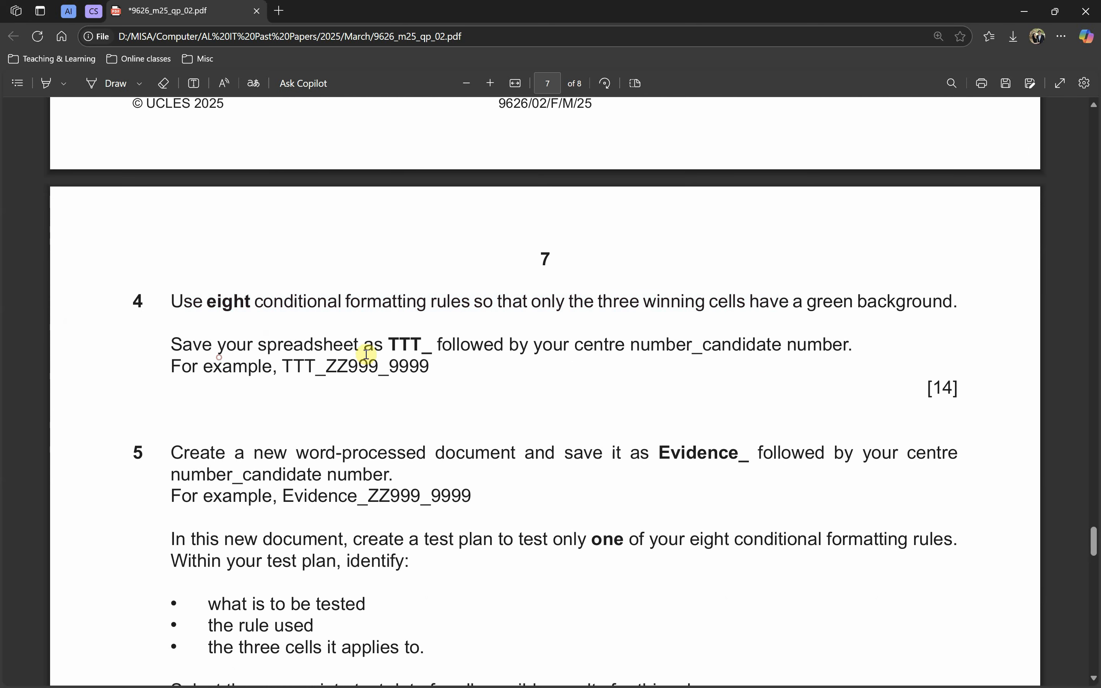
key("alt+Tab")
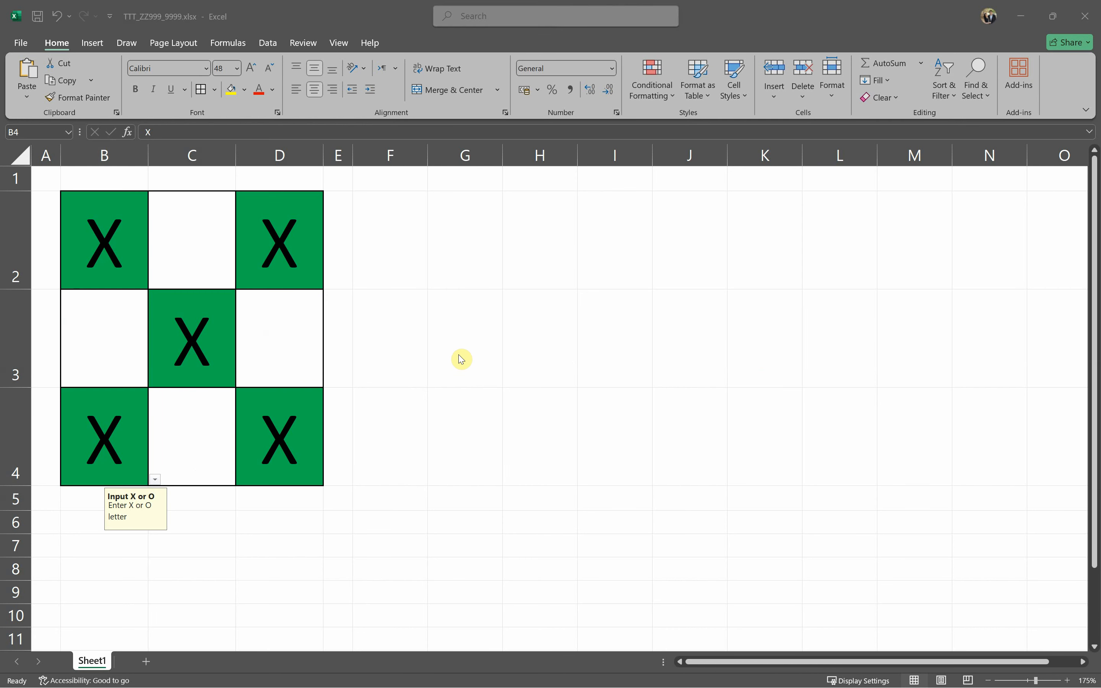
key("alt+Tab")
scroll(282, 364, "down", 2)
scroll(246, 370, "down", 3)
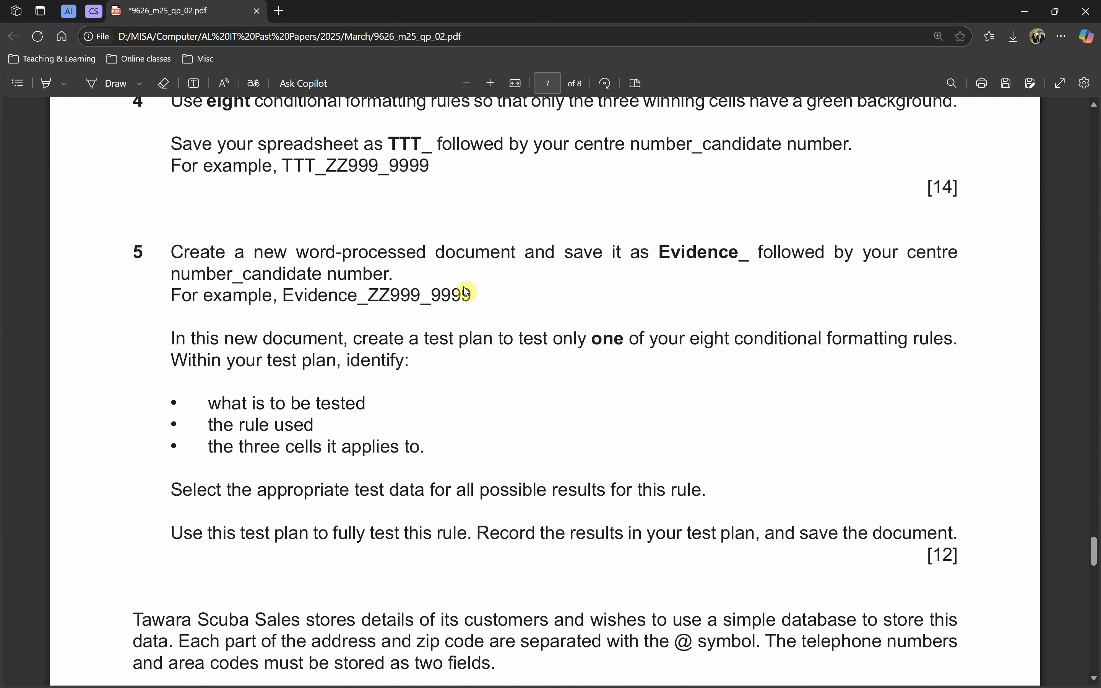
- Copy the file name Evidence_ZZ999_9999 from task 5 and switch to the source files folder in File Explorer
left_click_drag(282, 295, 476, 303)
key("ctrl+c")
key("super")
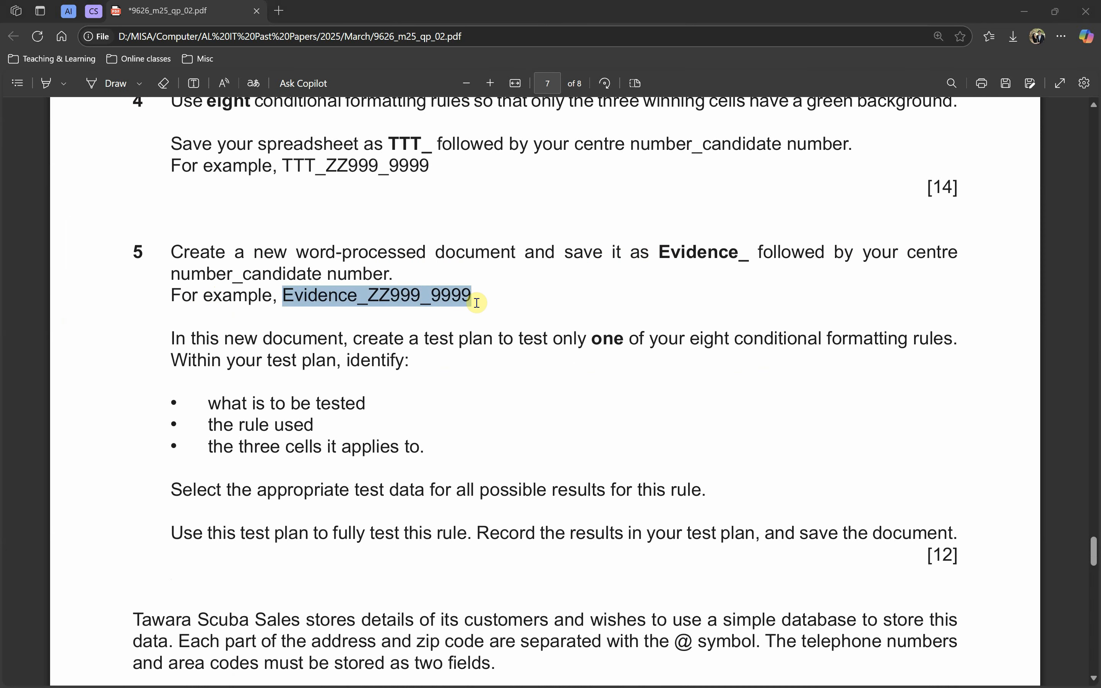
key("alt+Tab")
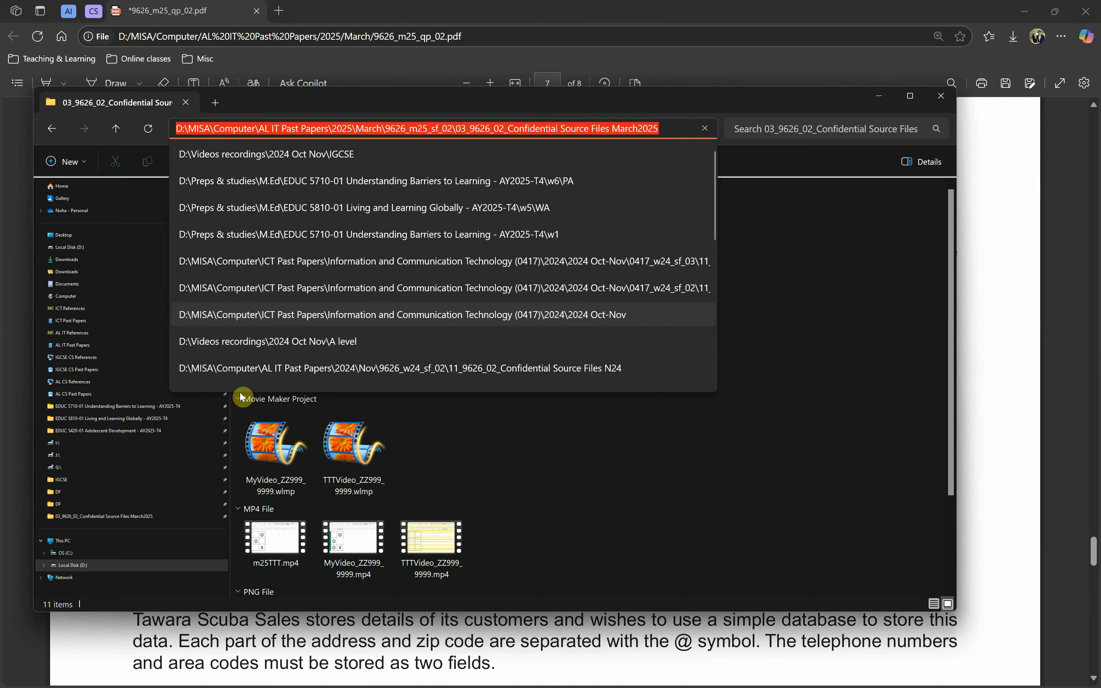
- Create a new Word document named Evidence_ZZ999_9999 in the source files folder and open it
left_click(548, 454)
right_click(565, 513)
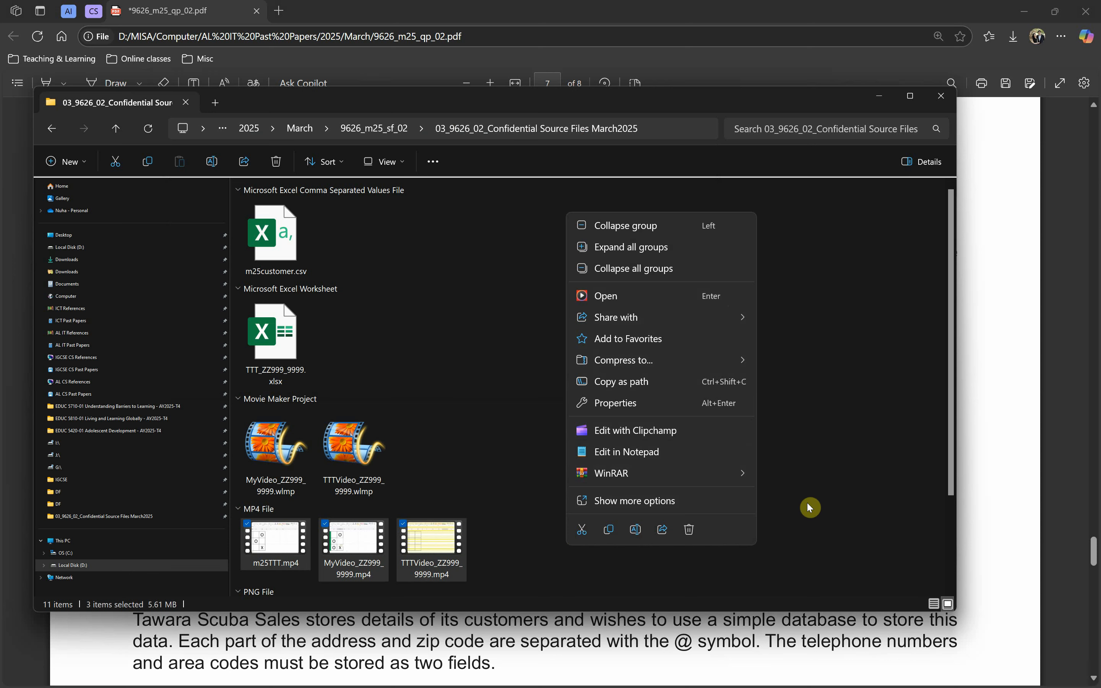
left_click(499, 351)
right_click(501, 344)
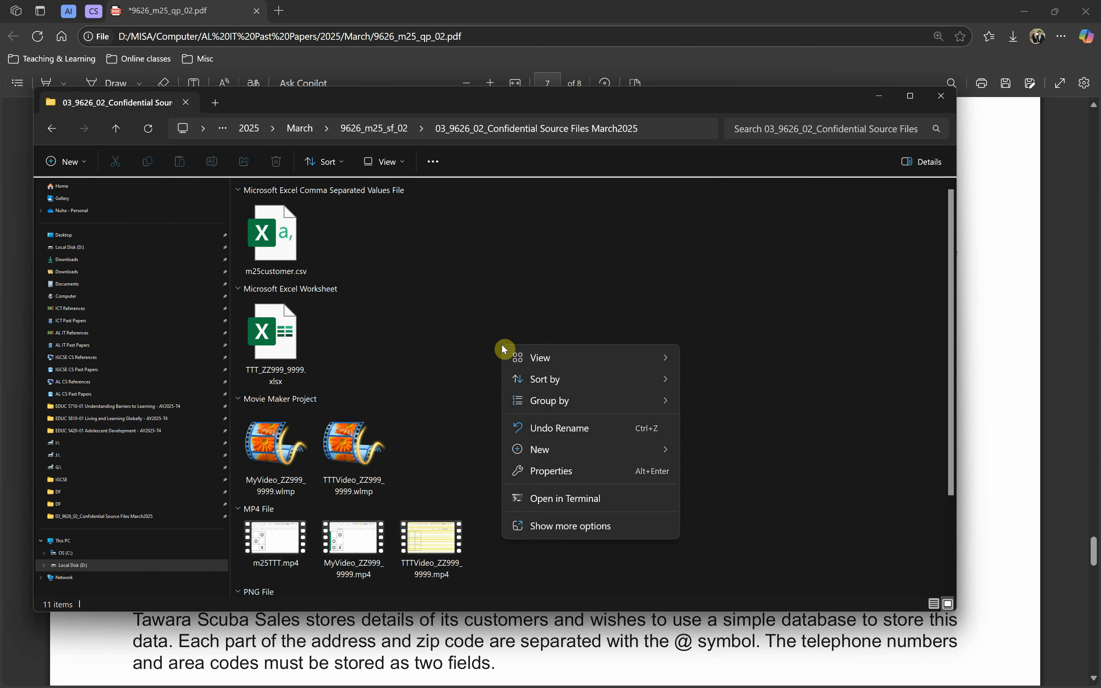
mouse_move(612, 360)
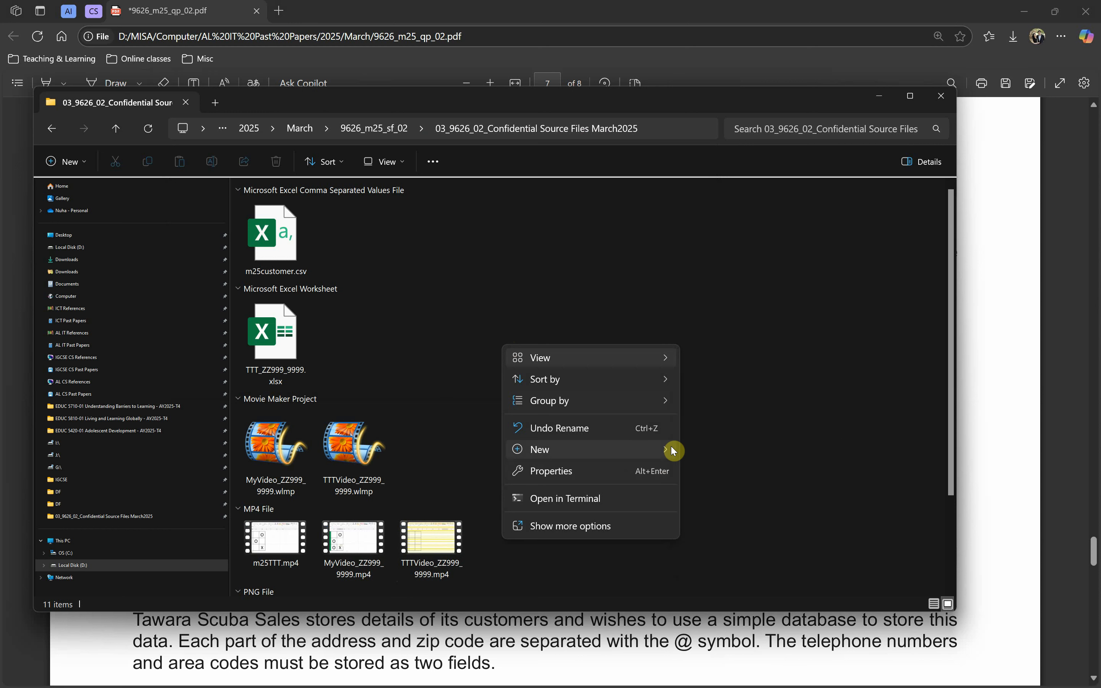
mouse_move(671, 445)
left_click(755, 219)
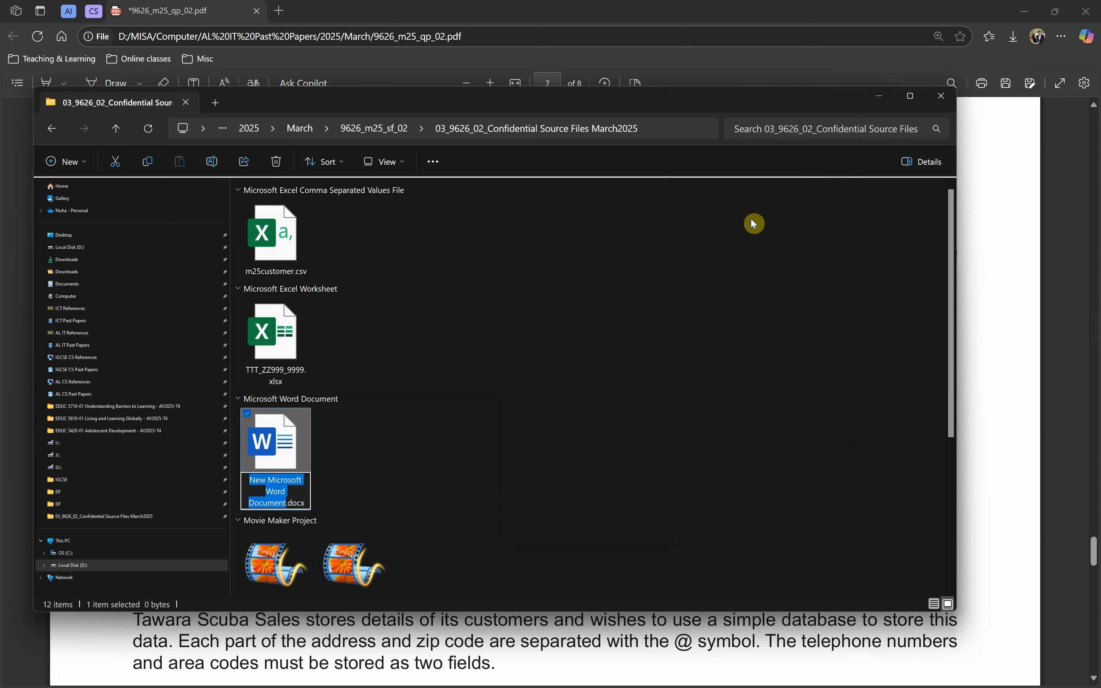
key("ctrl+v")
left_click(413, 323)
double_click(266, 458)
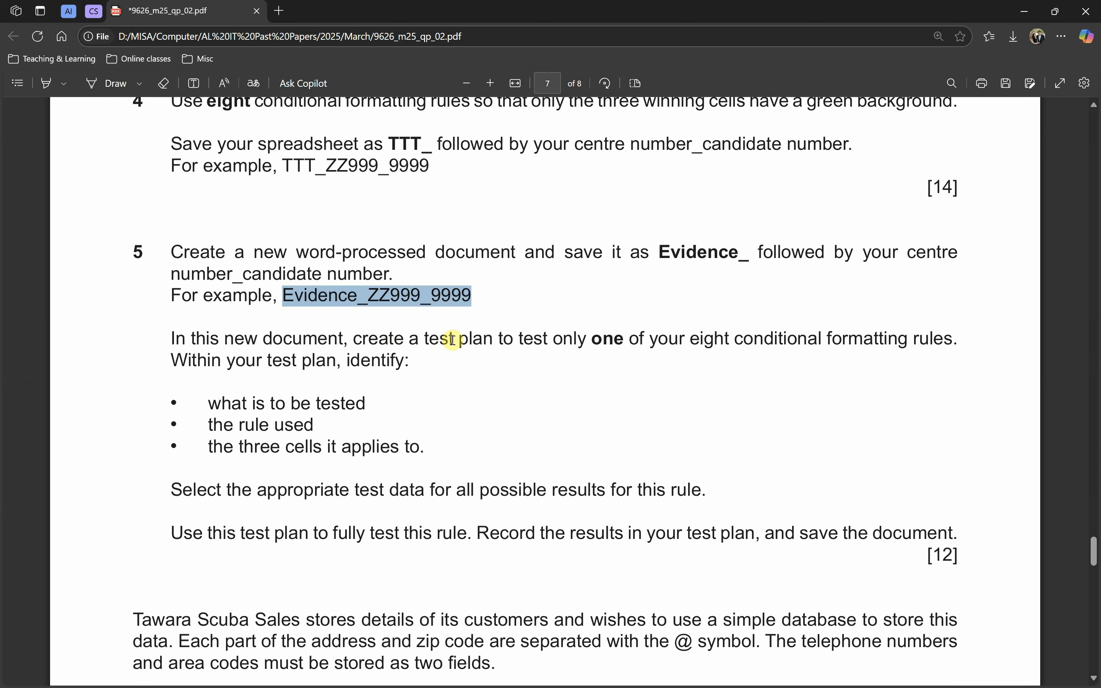
- Read the test plan requirements of task 5 in the exam paper PDF, including the items to identify and the test data
left_click_drag(416, 337, 623, 340)
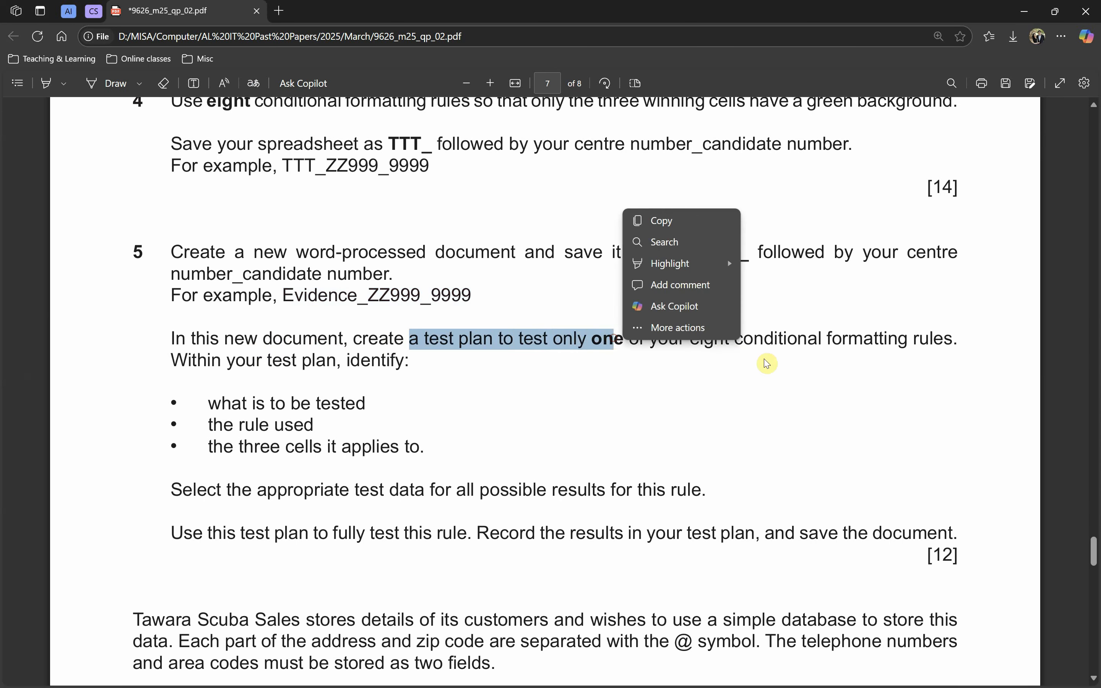
left_click(668, 355)
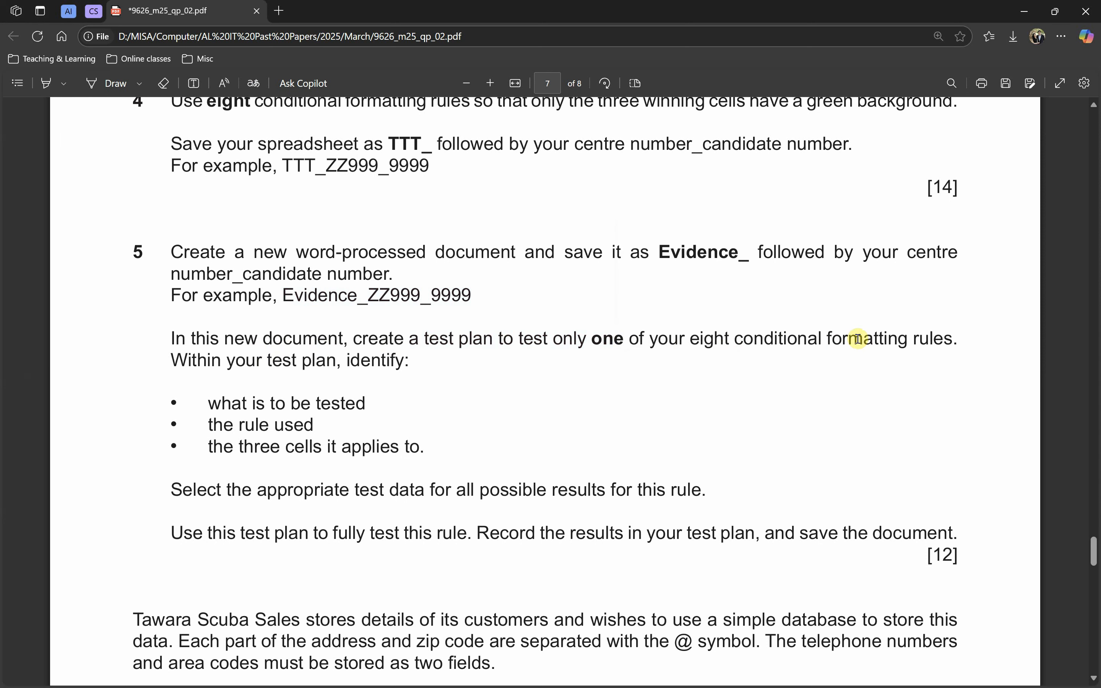
left_click_drag(172, 361, 328, 368)
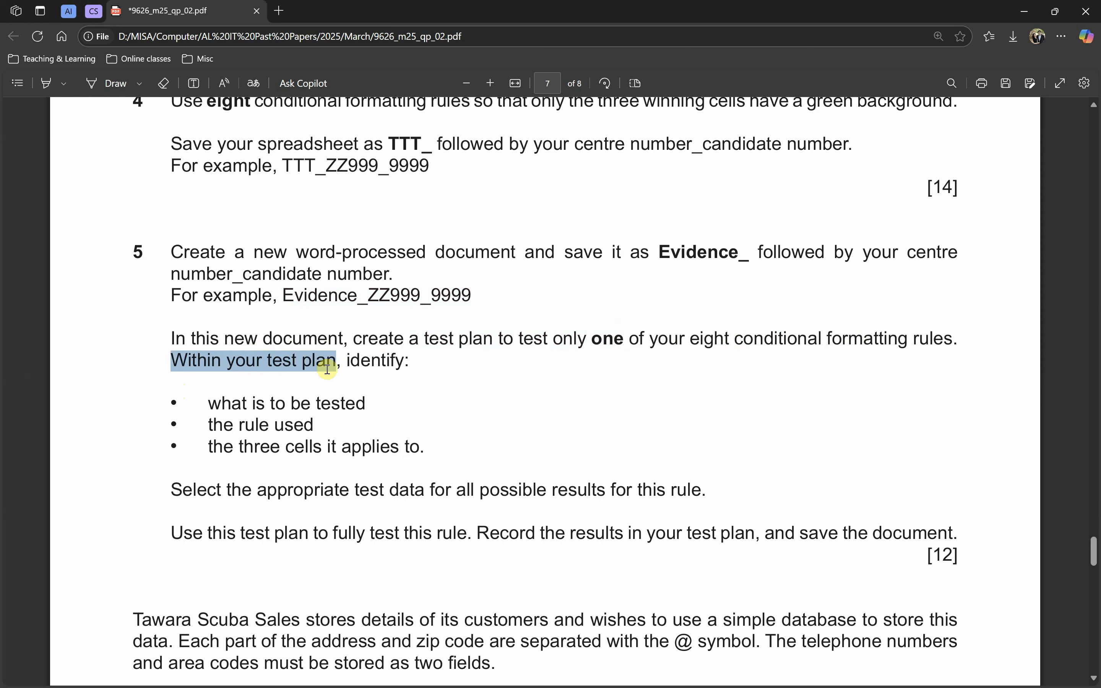
left_click_drag(209, 403, 365, 404)
left_click_drag(209, 425, 318, 423)
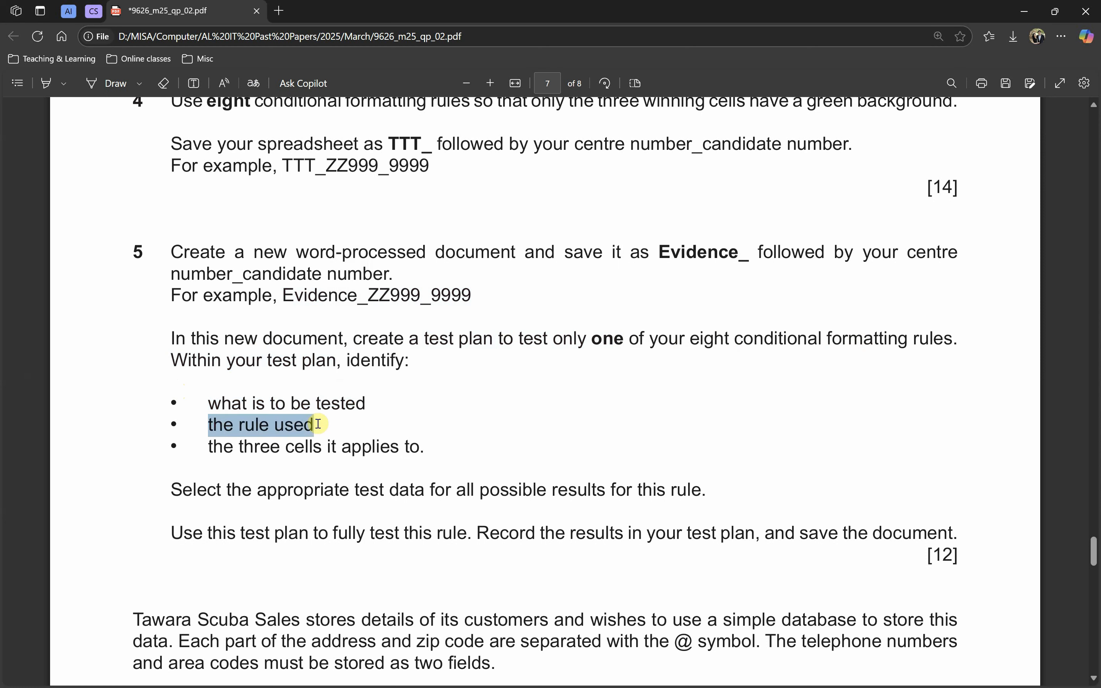
left_click_drag(210, 447, 433, 450)
left_click_drag(175, 489, 693, 491)
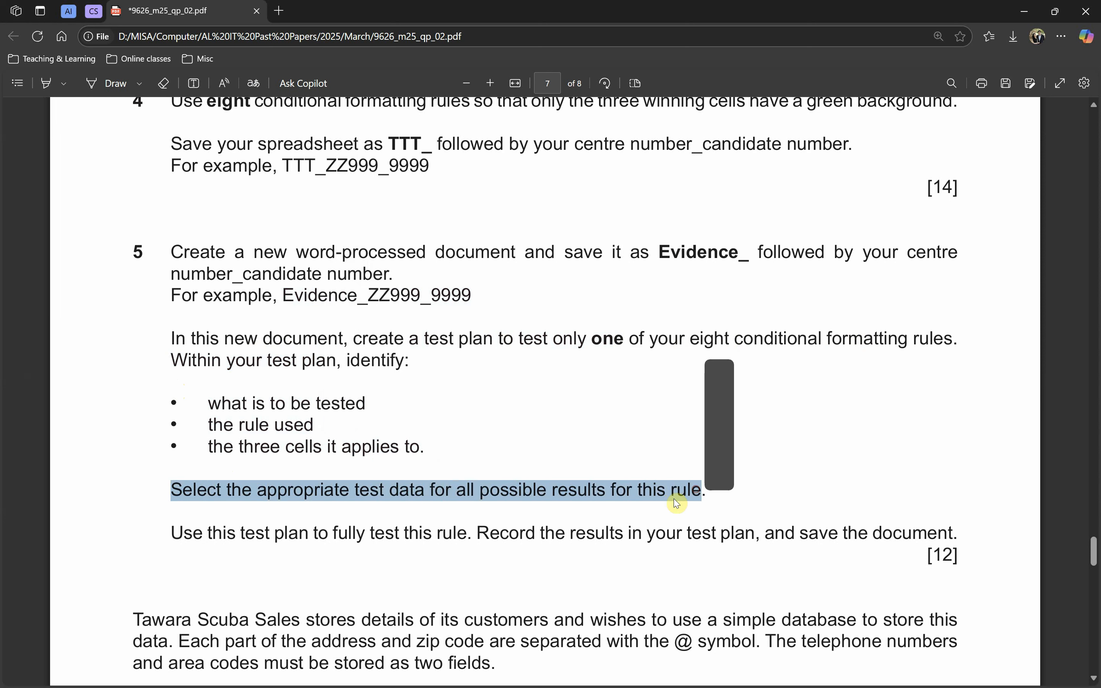
left_click_drag(173, 535, 763, 540)
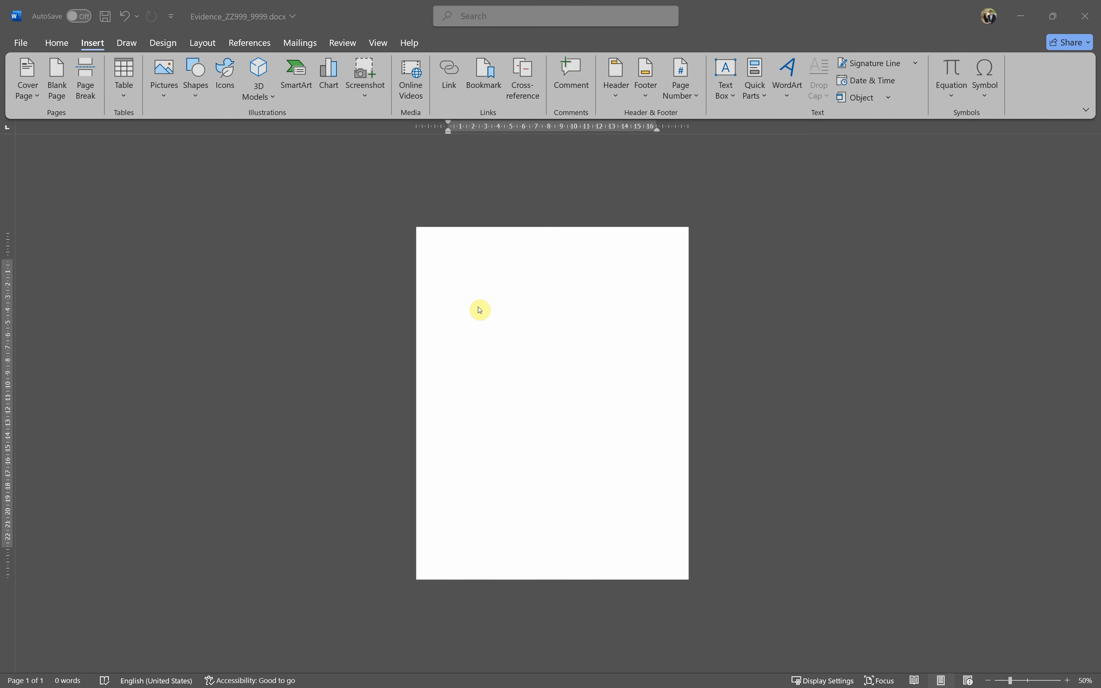
- Switch to the TTT_ZZ999_9999 workbook in Excel, clear B2:B4 and go over these three cells as the line to test
key("alt+Tab")
left_click(71, 206)
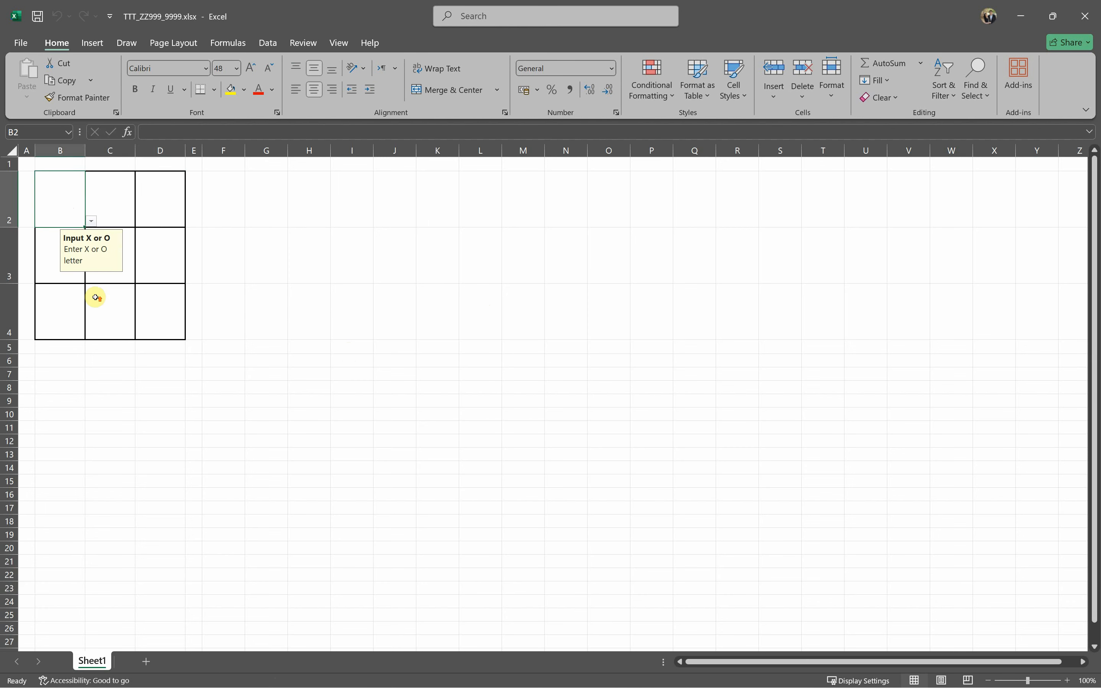
scroll(95, 298, "up", 5)
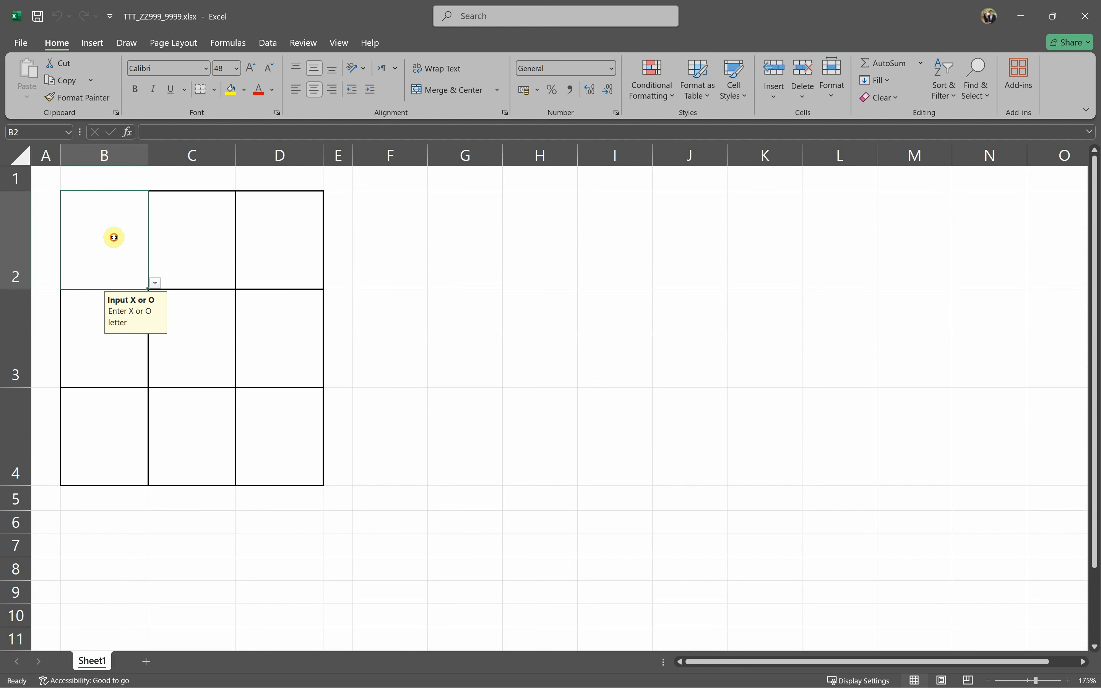
left_click_drag(114, 237, 106, 455)
key("Delete")
left_click(95, 225)
left_click(94, 339)
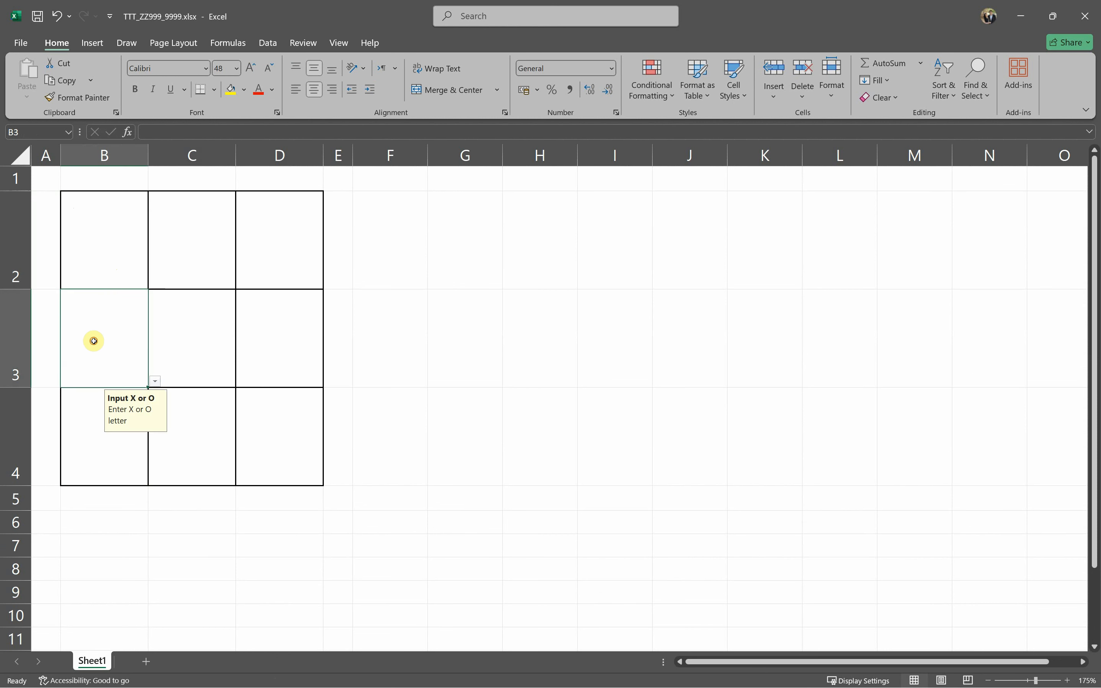
left_click(96, 449)
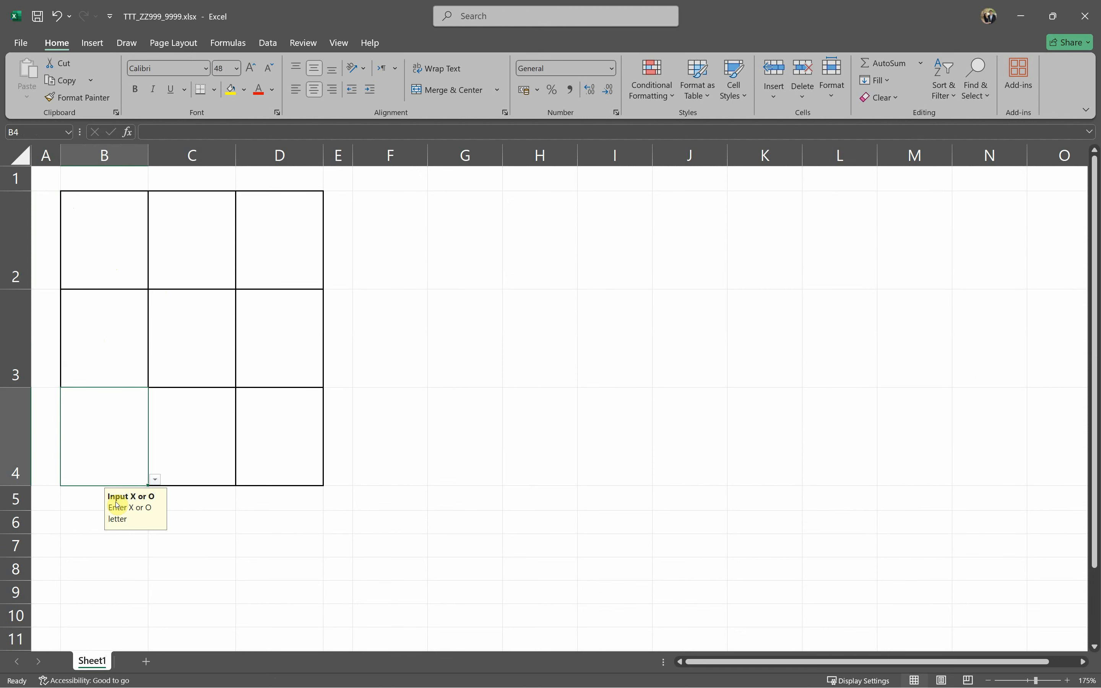
left_click(93, 250)
left_click(102, 353)
left_click(102, 443)
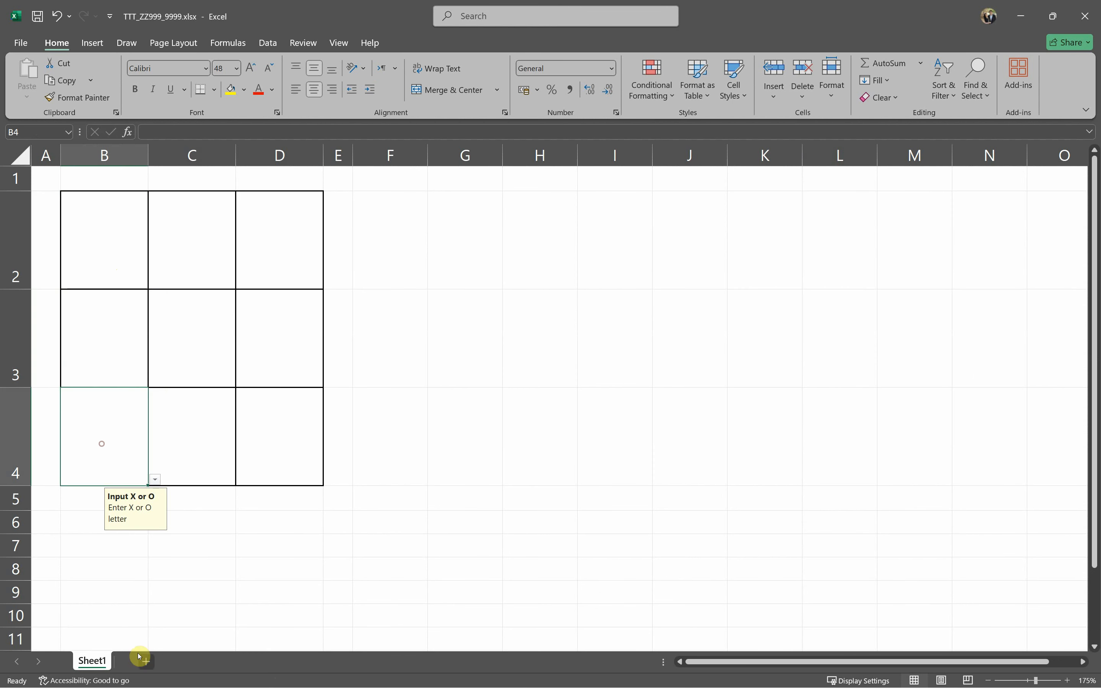
- Return to the Evidence_ZZ999_9999 document in Word and insert a table with 9 columns and 20 rows
left_click(1022, 20)
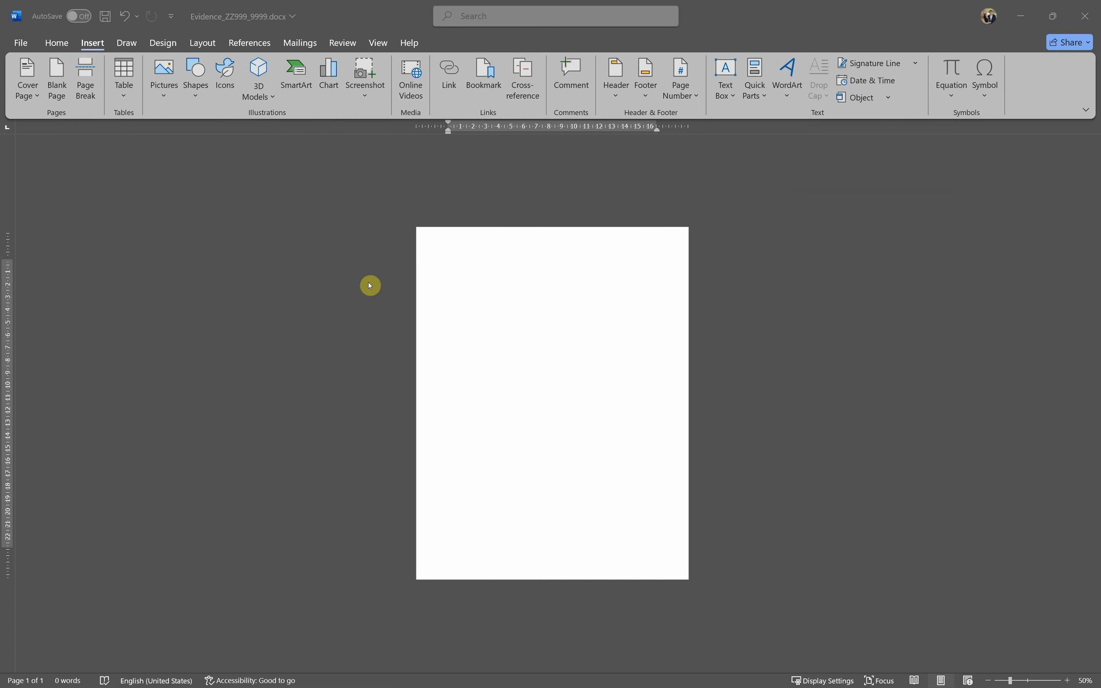
left_click(449, 272)
scroll(470, 320, "up", 6, "ctrl")
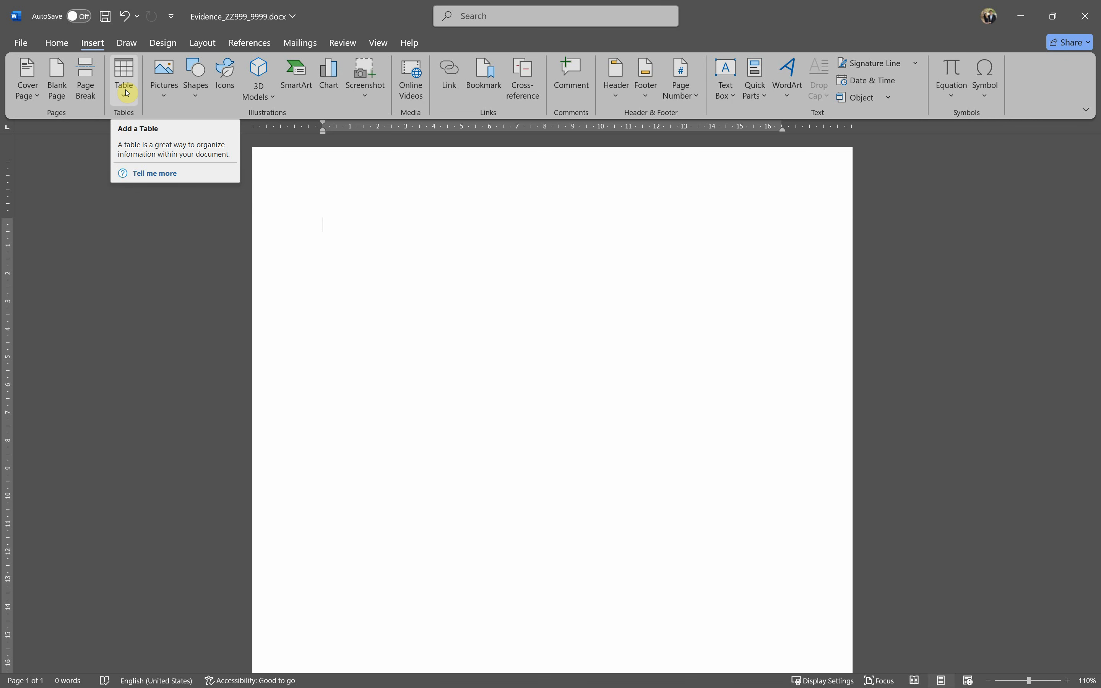
left_click(127, 93)
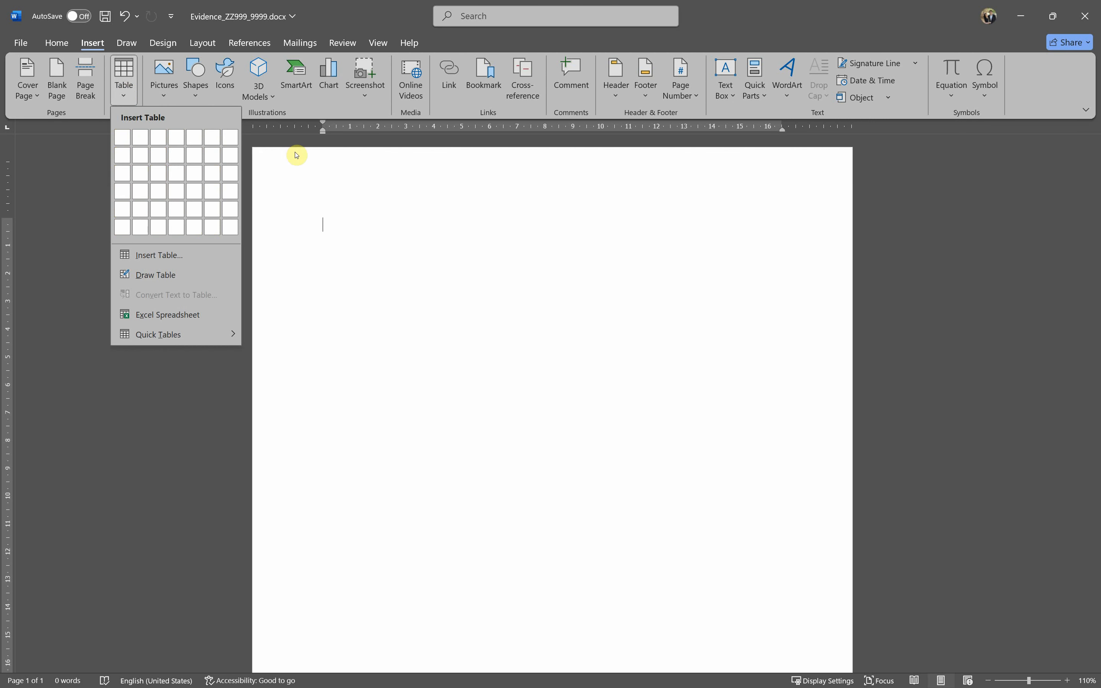
left_click(151, 261)
type("9")
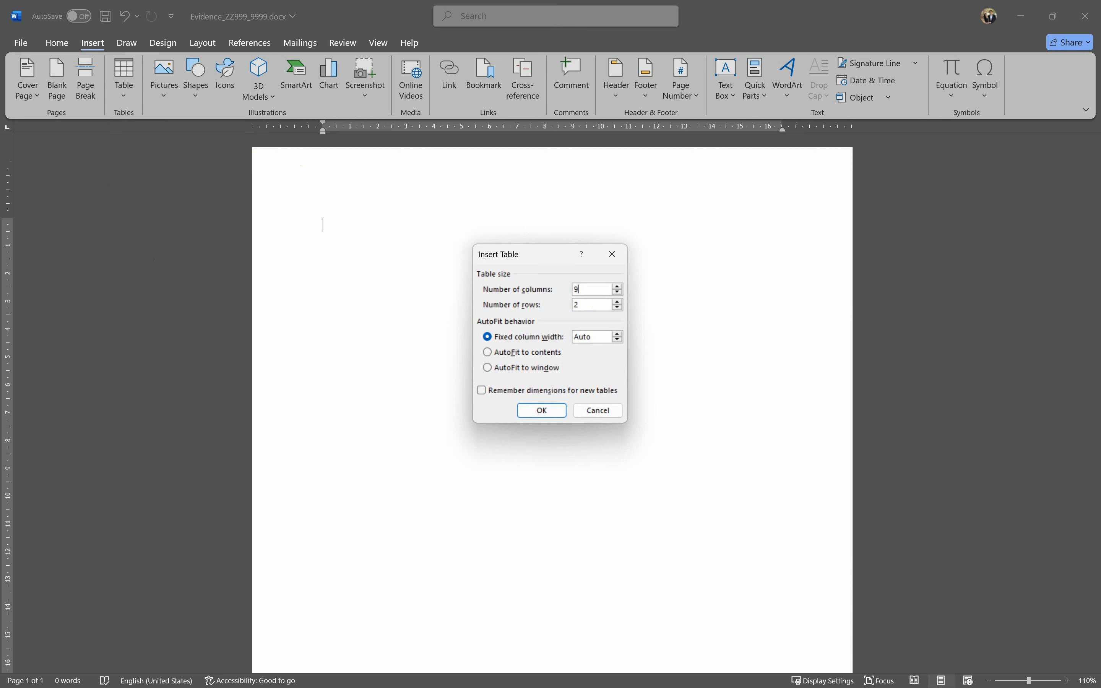
left_click(616, 305)
left_click(617, 302)
left_click(558, 409)
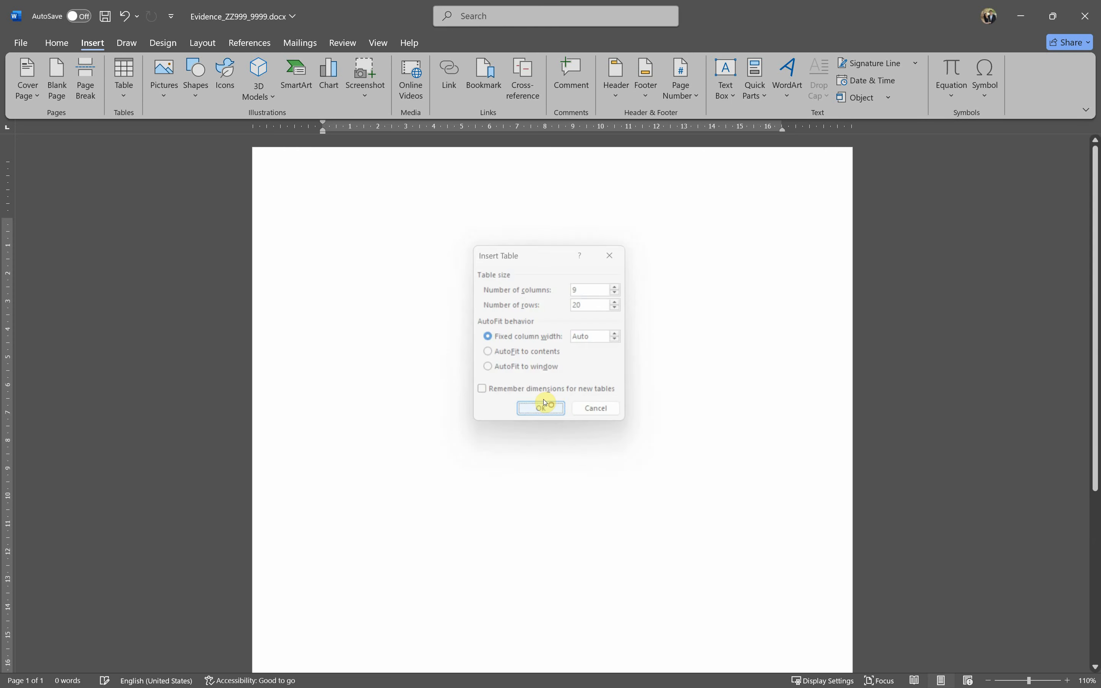
- Enter the headings "Test ID" and "Test data" in the first two cells of the table's top row
scroll(369, 227, "up", 3)
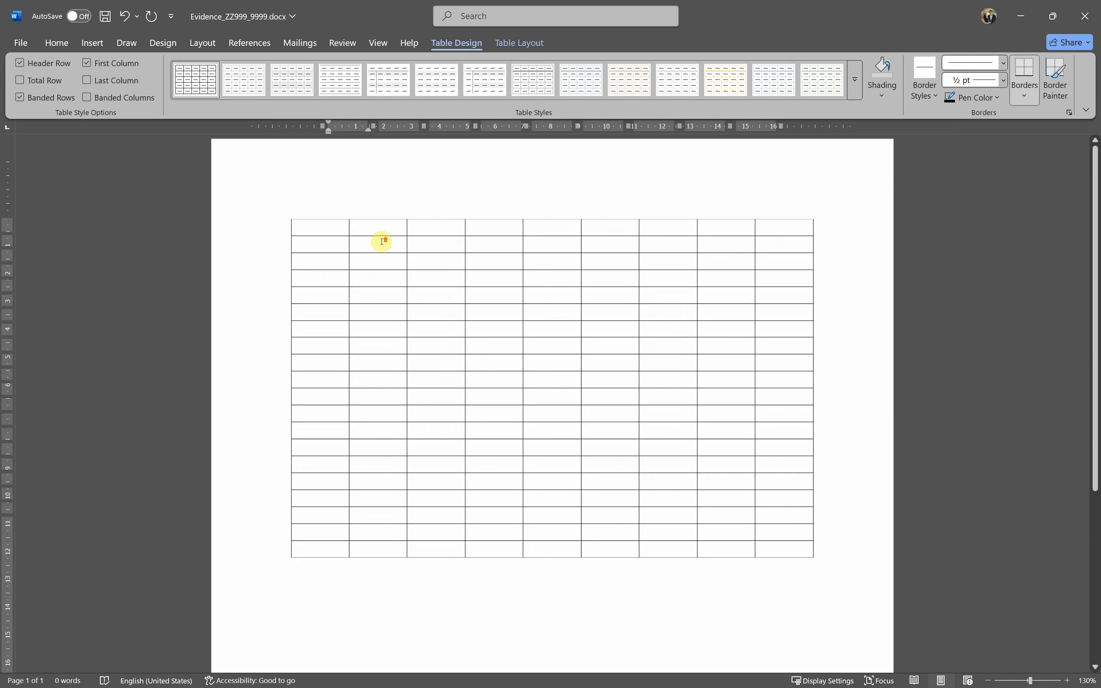
type("Test")
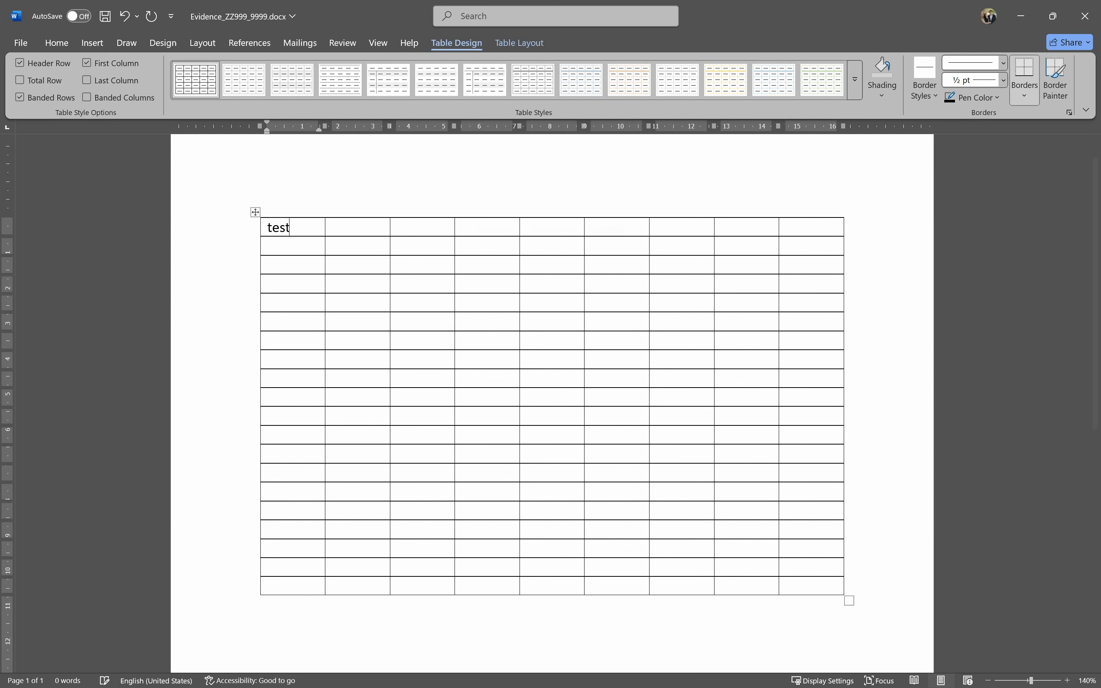
type(" ID")
key("Tab")
type("test ady")
key("BackSpace")
key("BackSpace")
key("BackSpace")
type("data")
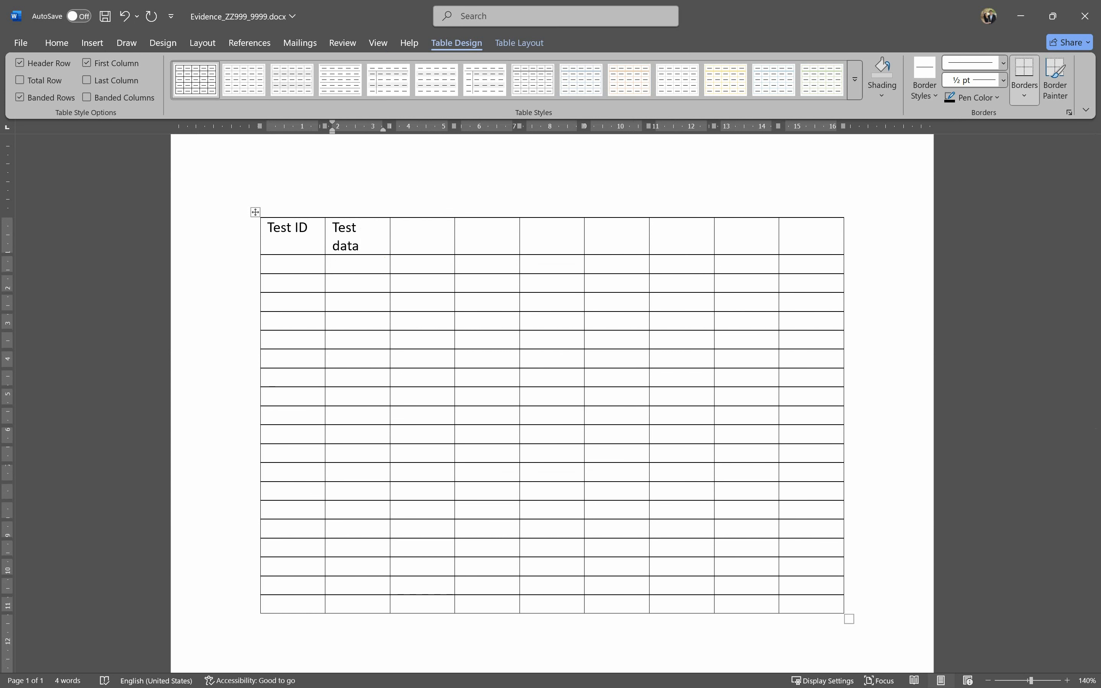
- Enter the subheadings B2, B3 and B4 in the second row, starting beneath the "Test data" heading
type("B2")
left_click(390, 257)
type("B")
key("Tab")
type("B")
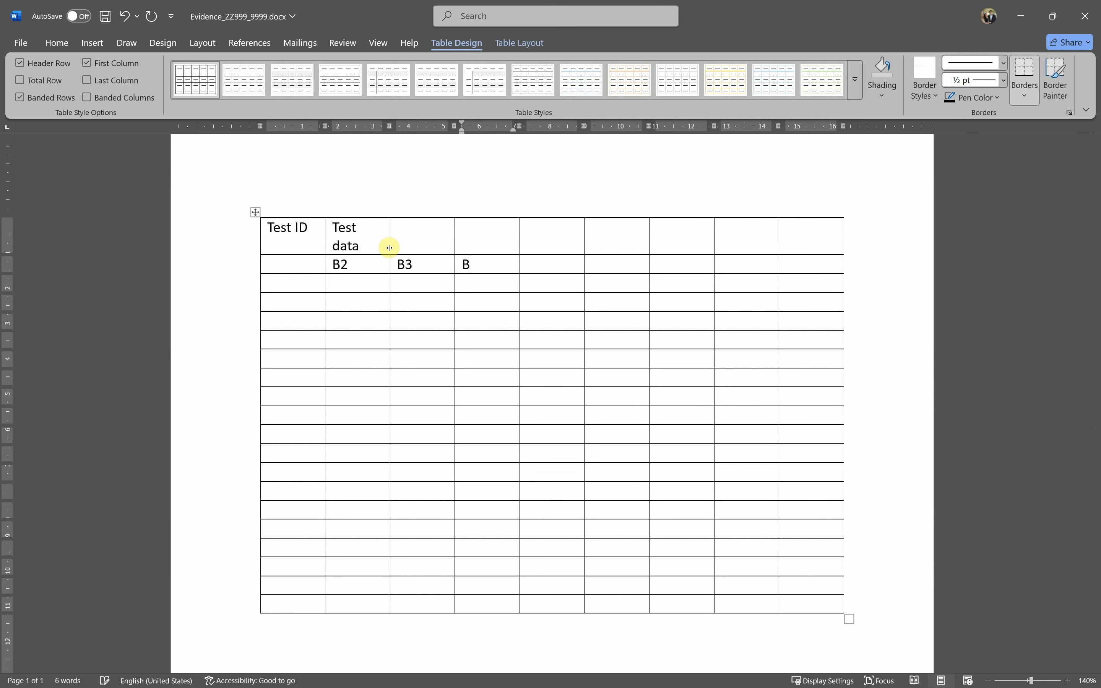
type("4")
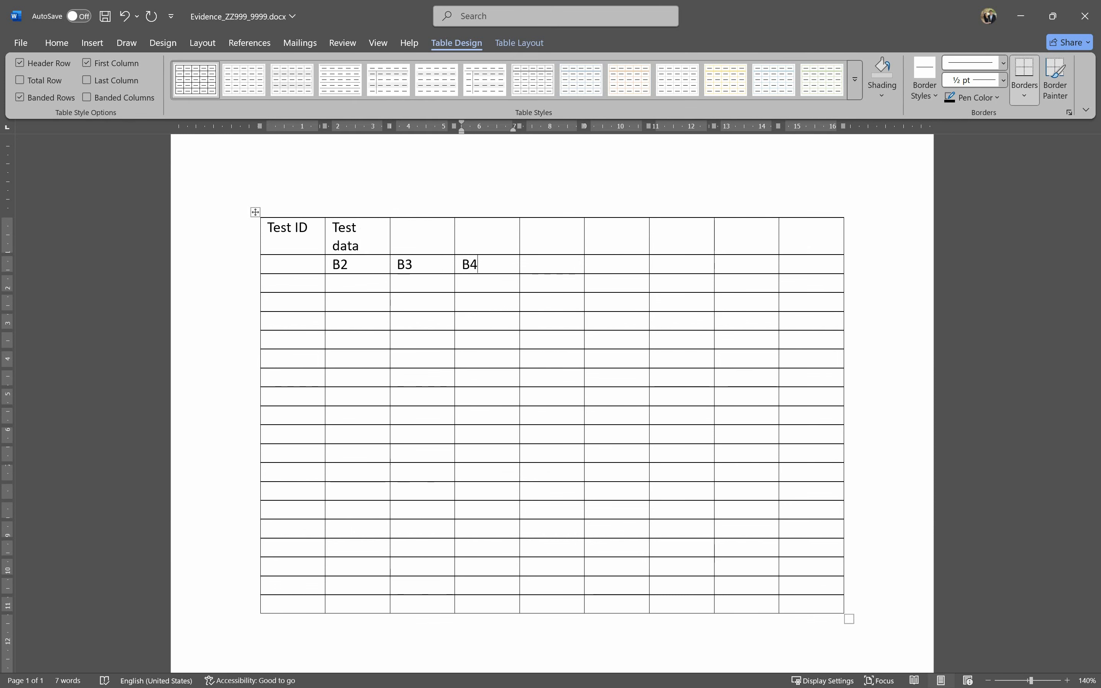
- Merge the "Test data" heading cell with the two empty cells beside it so it spans B2, B3 and B4
left_click_drag(356, 232, 475, 239)
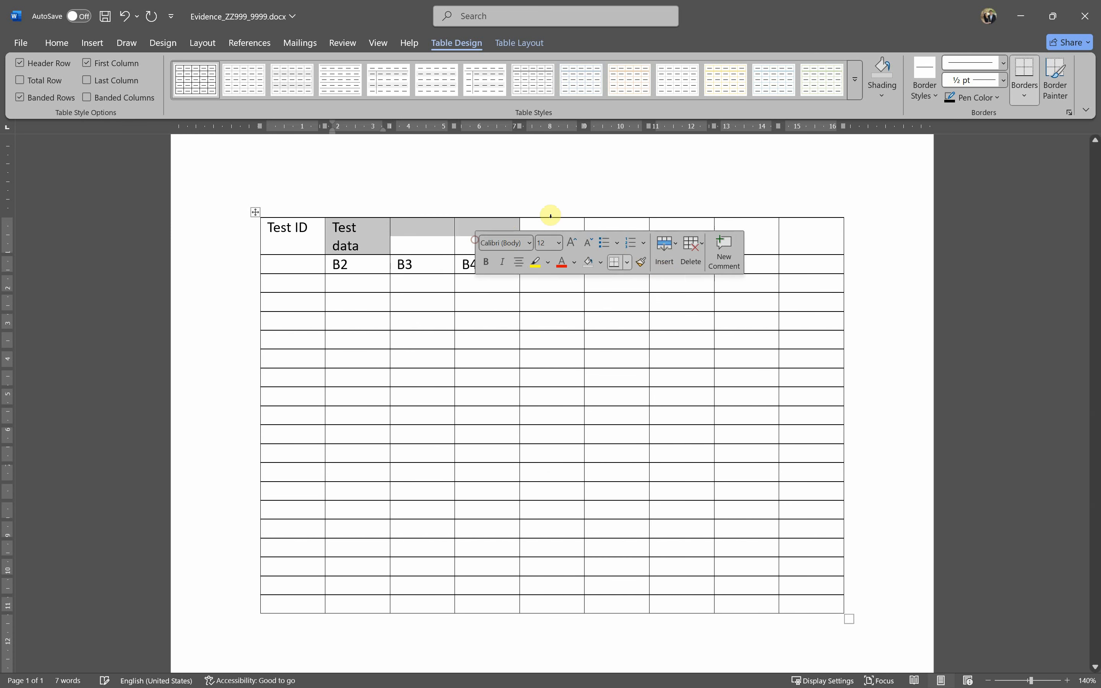
left_click(519, 43)
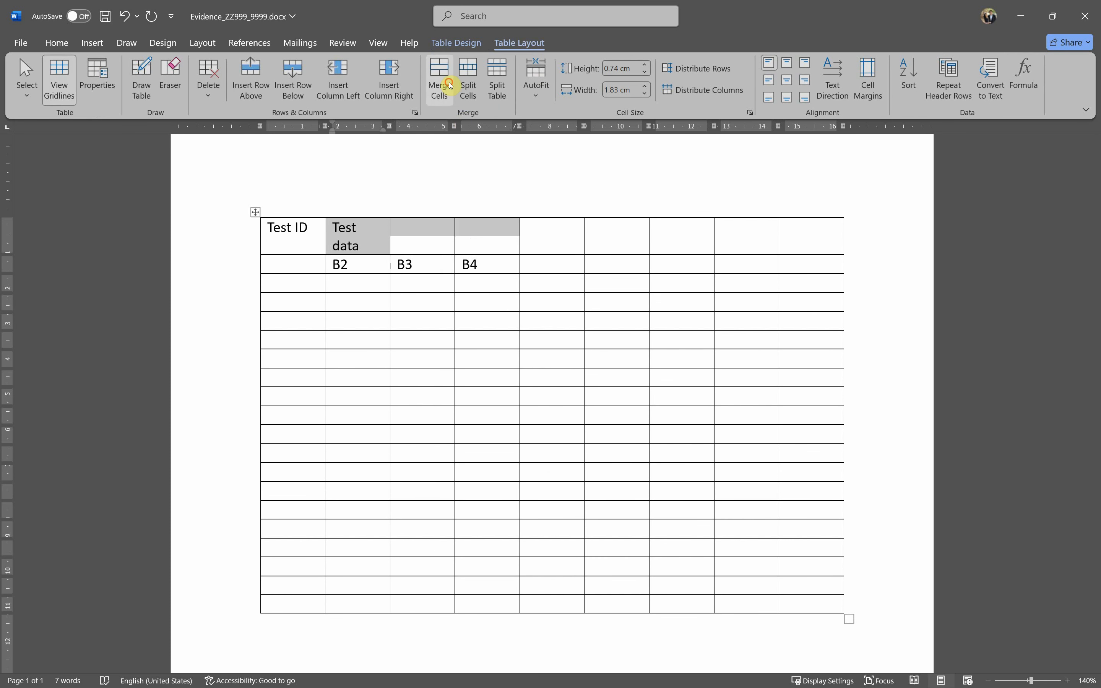
left_click(444, 79)
- Enter the heading "Test conditional formatting formula:" in the top-row cell just after the "Test data" heading
left_click(569, 234)
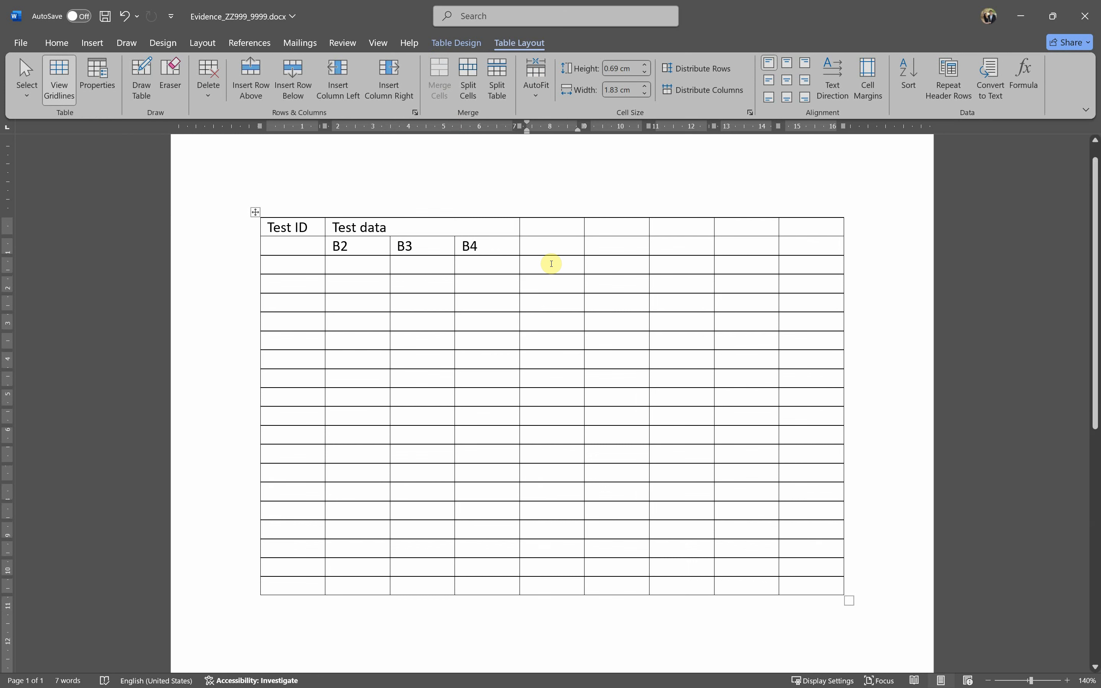
type("t")
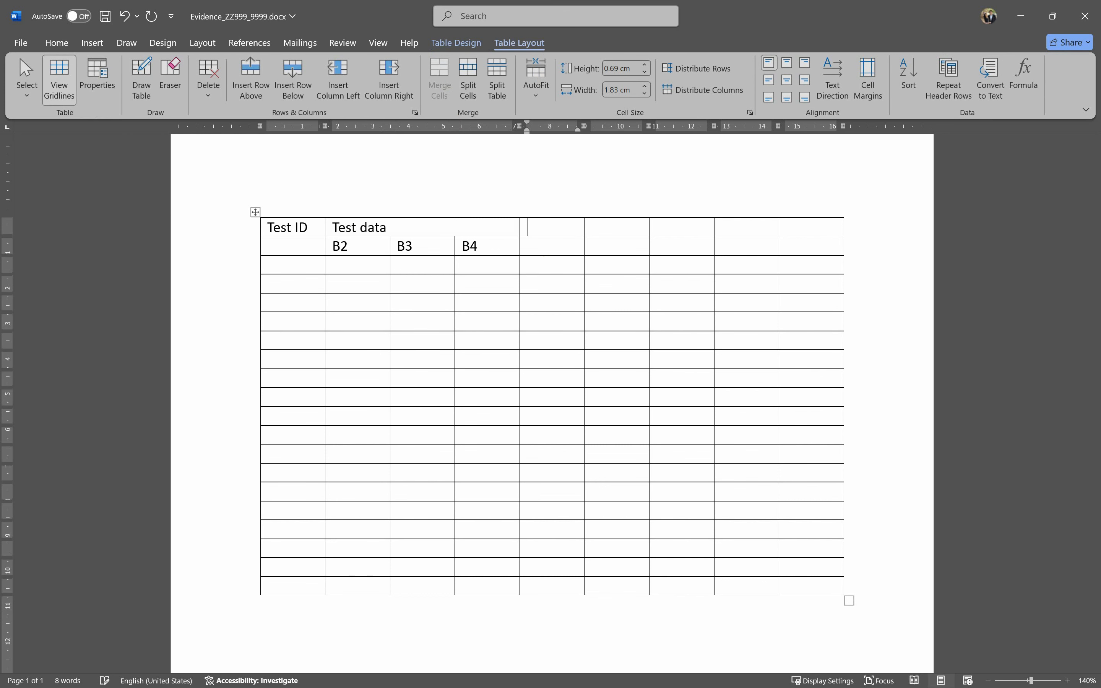
type("est conditi")
key("BackSpace")
key("BackSpace")
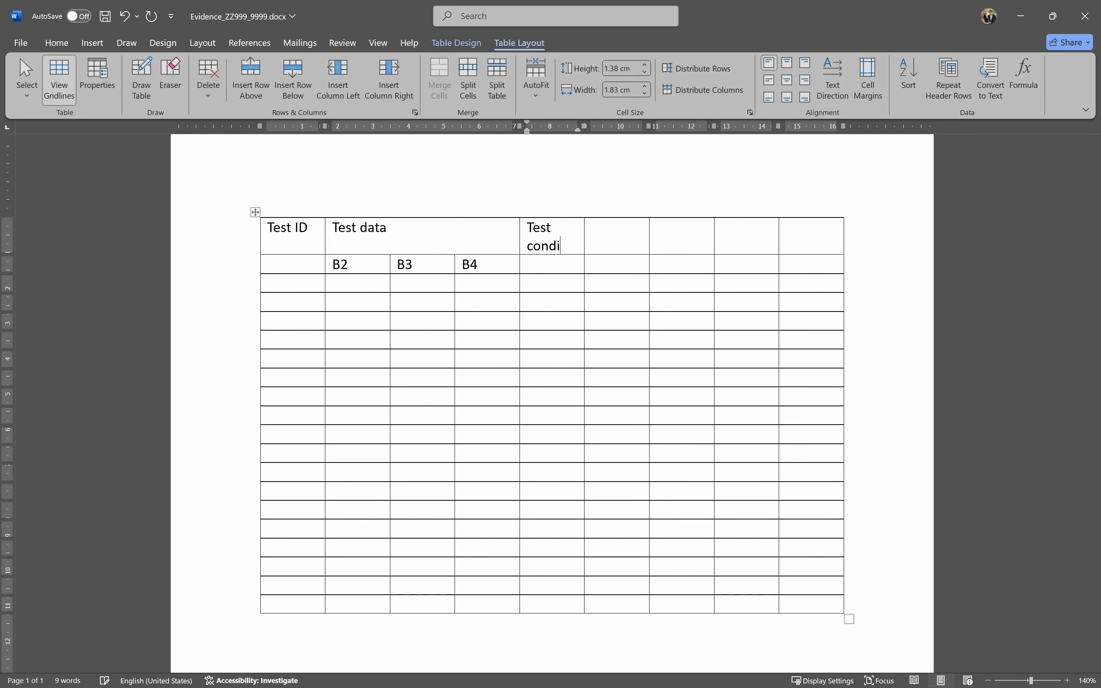
type("tiona")
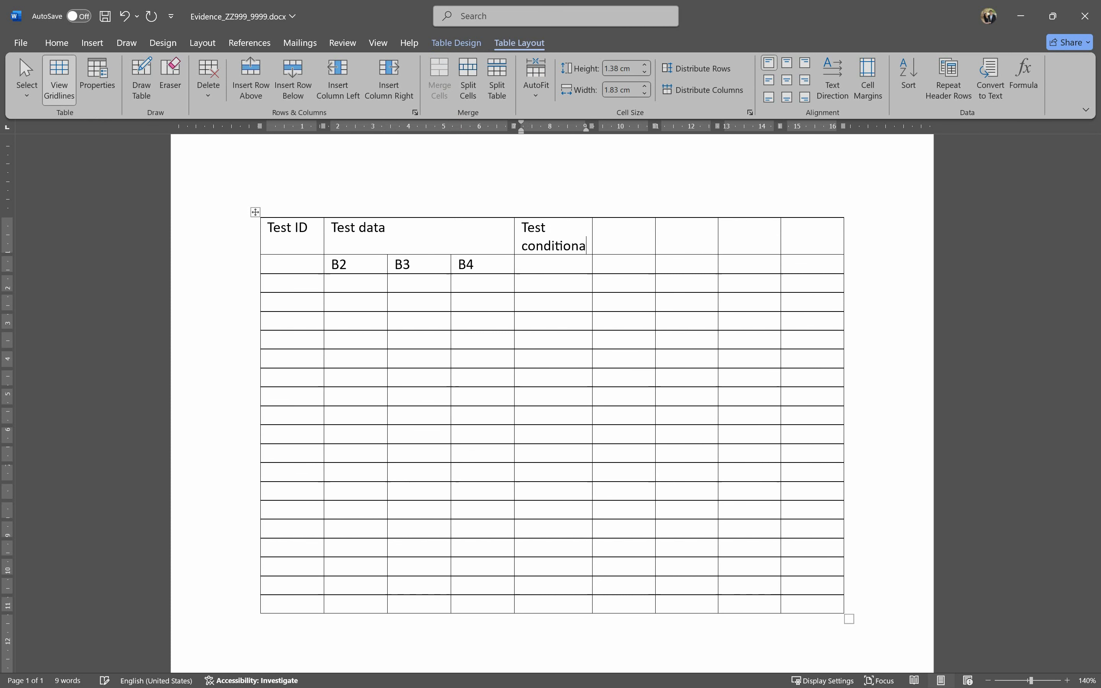
type("l formatting ")
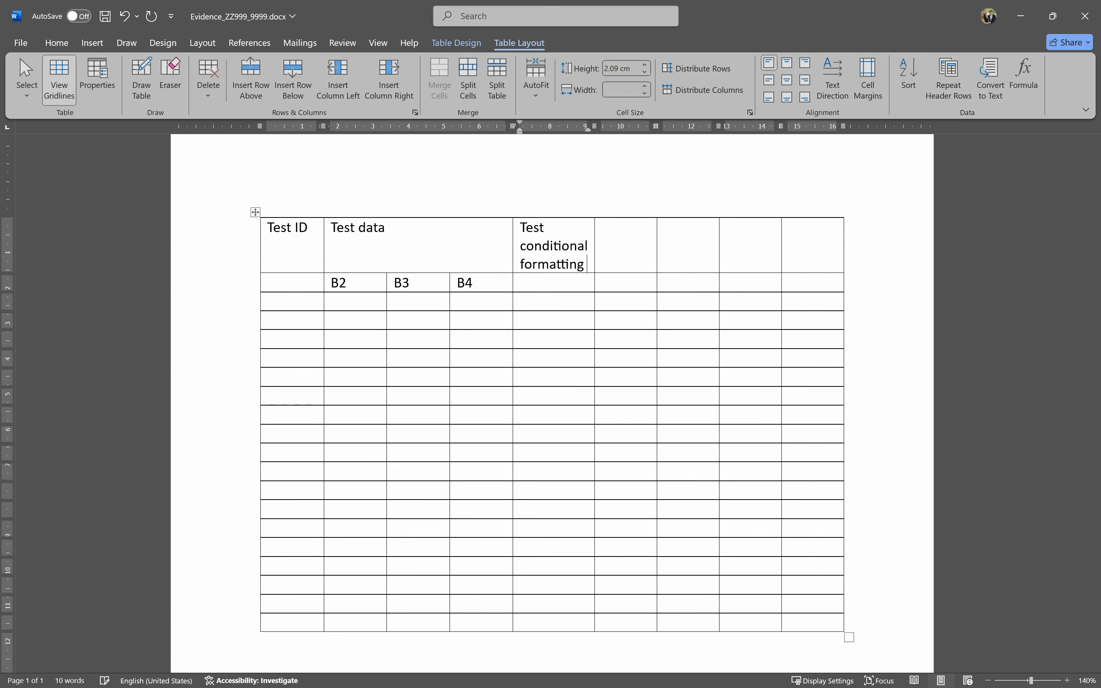
type("formula")
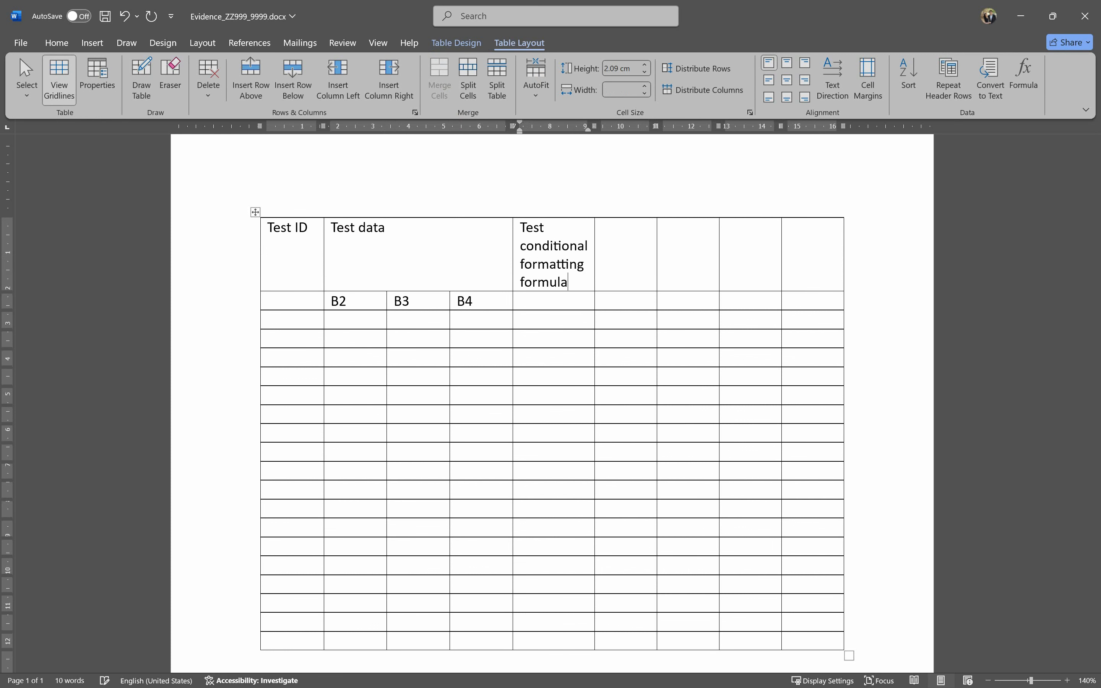
type(":")
key("Return")
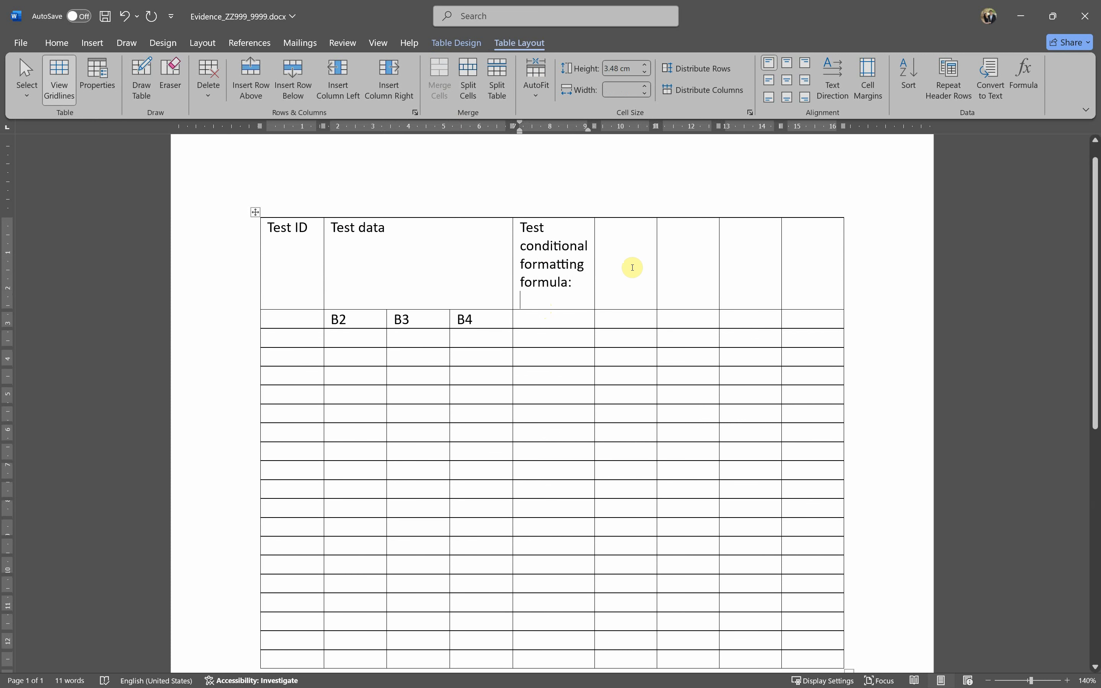
- Enter the headings "Expected result" and "Actual result" in the next two cells of the top row
left_click(631, 268)
type("ex")
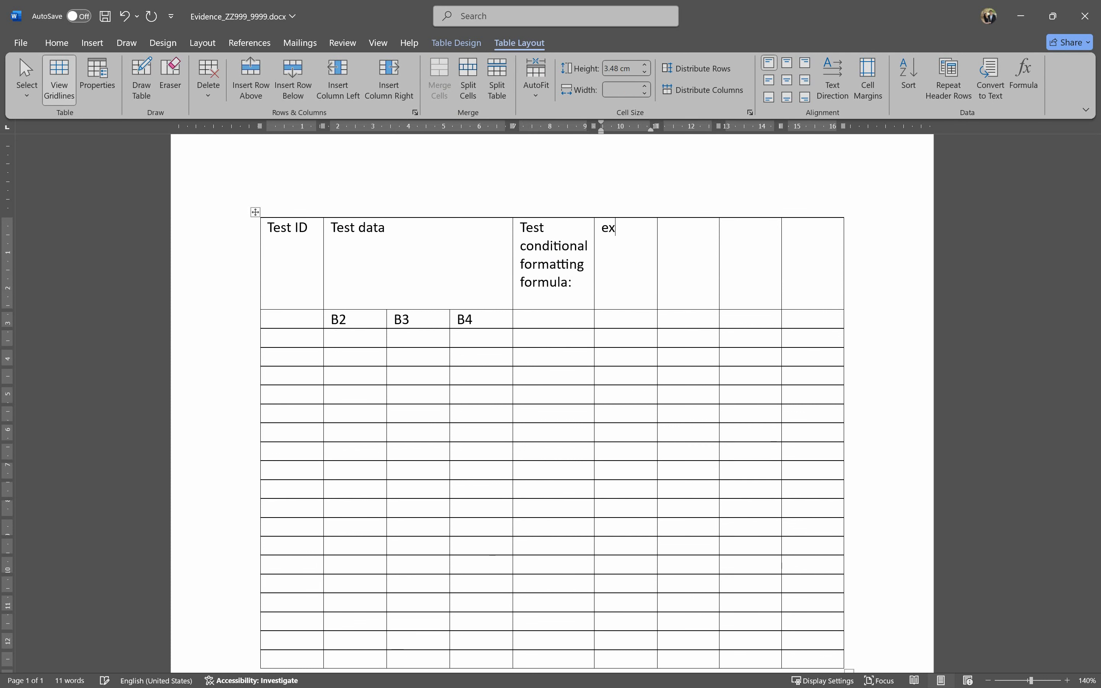
type("pected ")
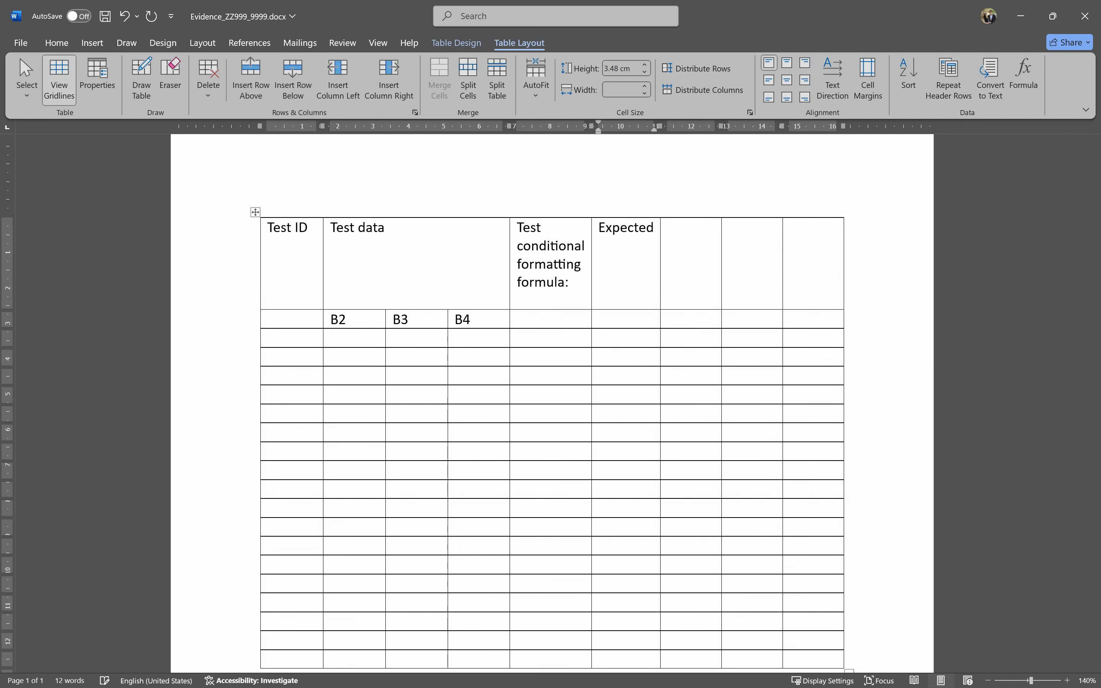
type("result")
type("actual")
type(" re")
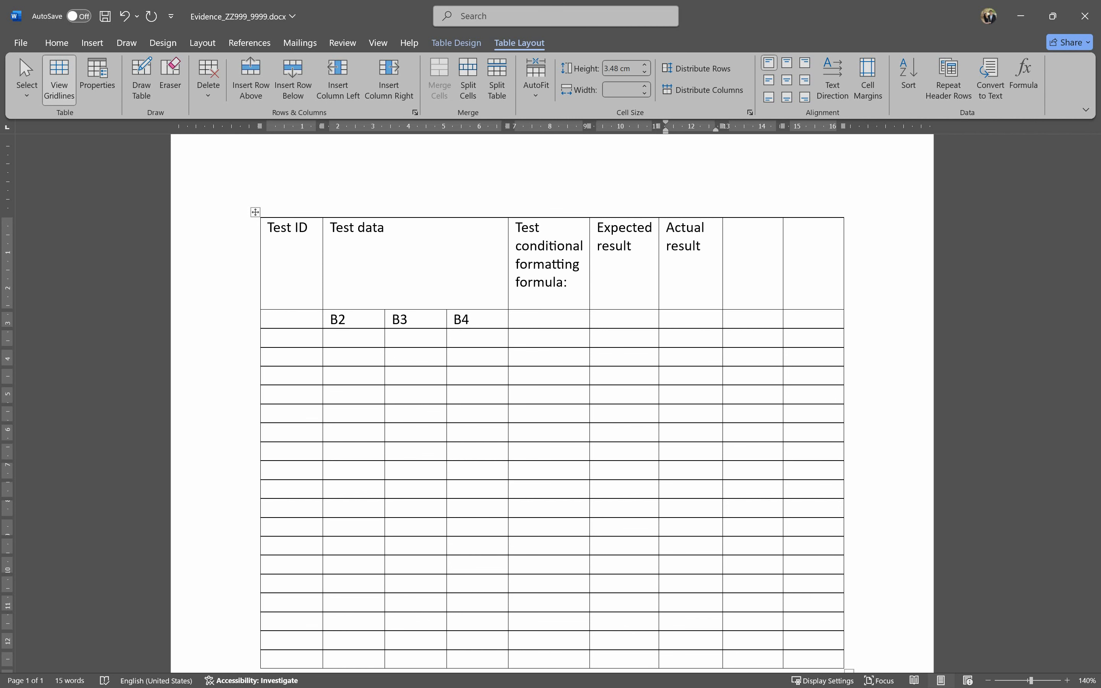
- Delete the entire last empty column of the table
left_click_drag(828, 251, 817, 457)
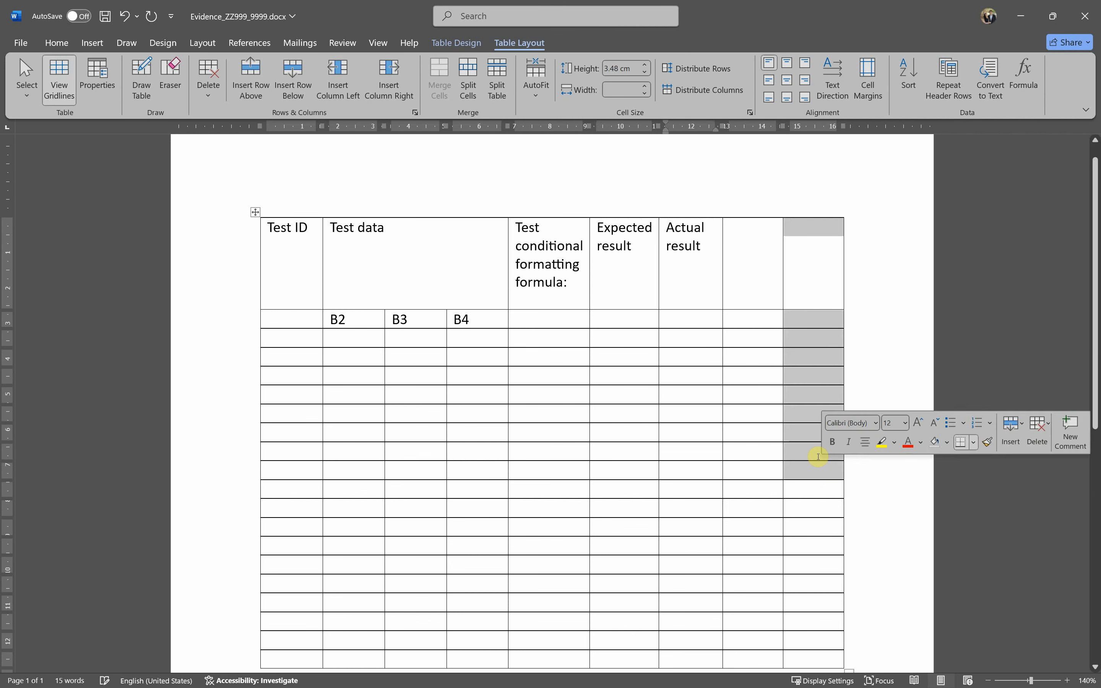
key("BackSpace")
key("Down")
key("Down")
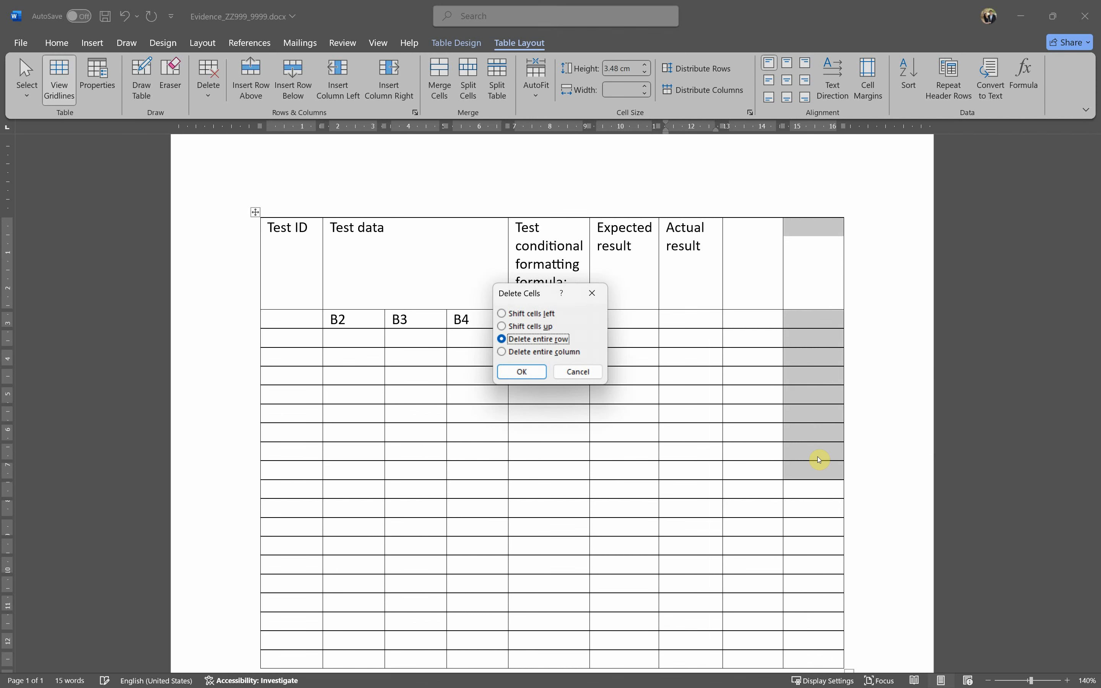
key("Down")
key("Return")
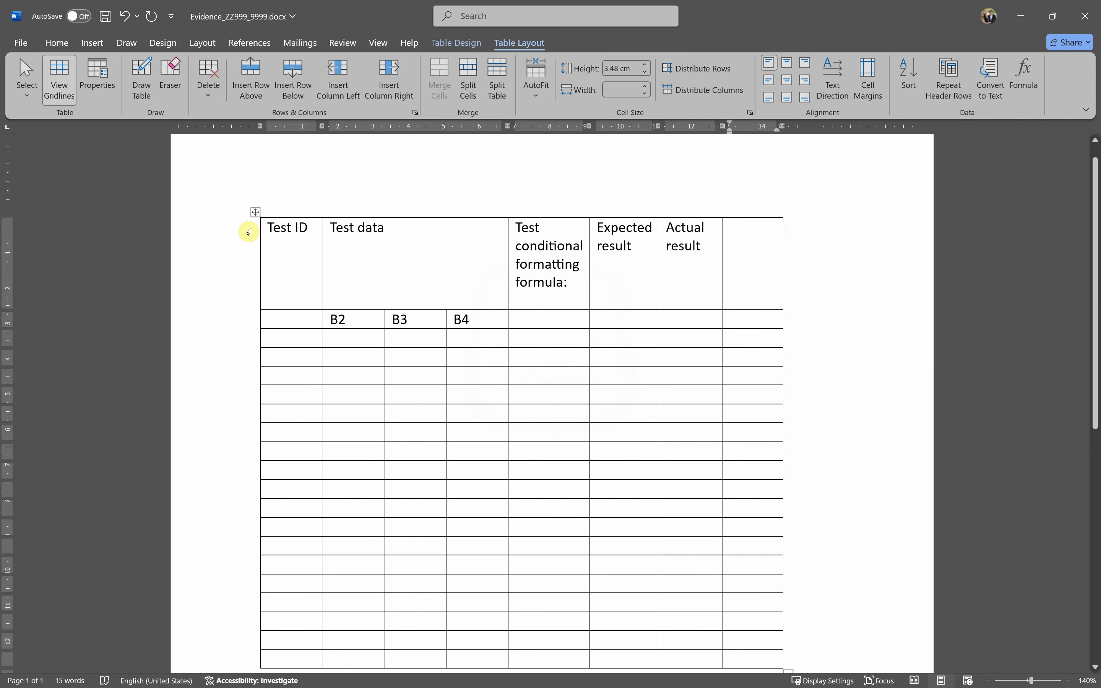
- AutoFit the whole table to the window so it fills the page width
right_click(256, 214)
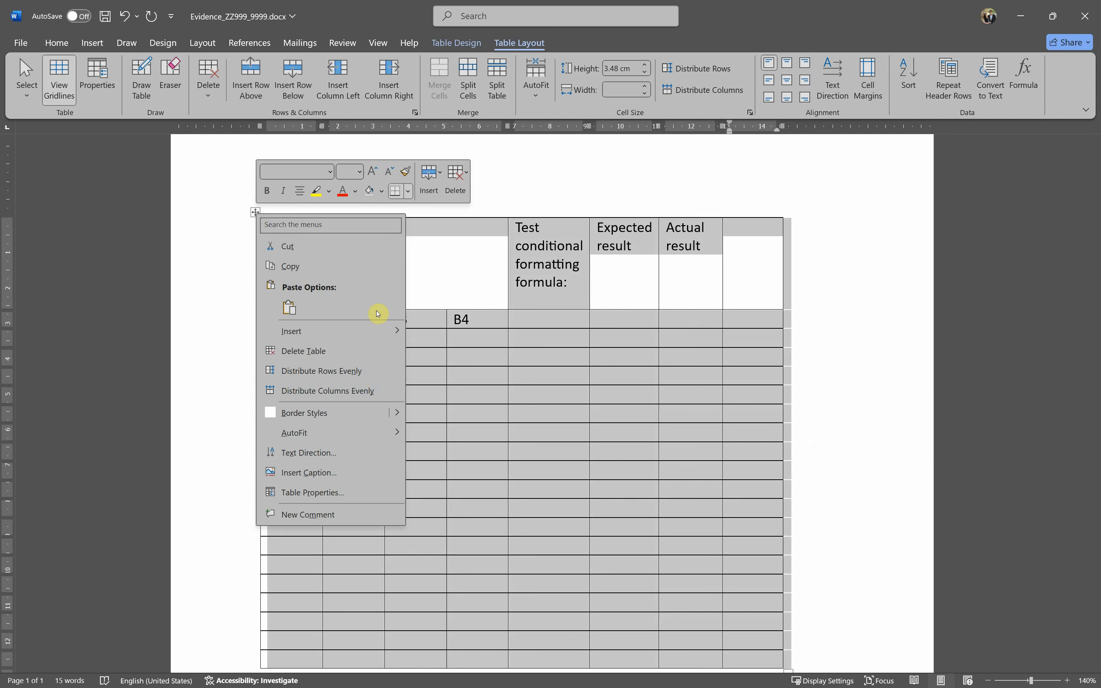
mouse_move(402, 433)
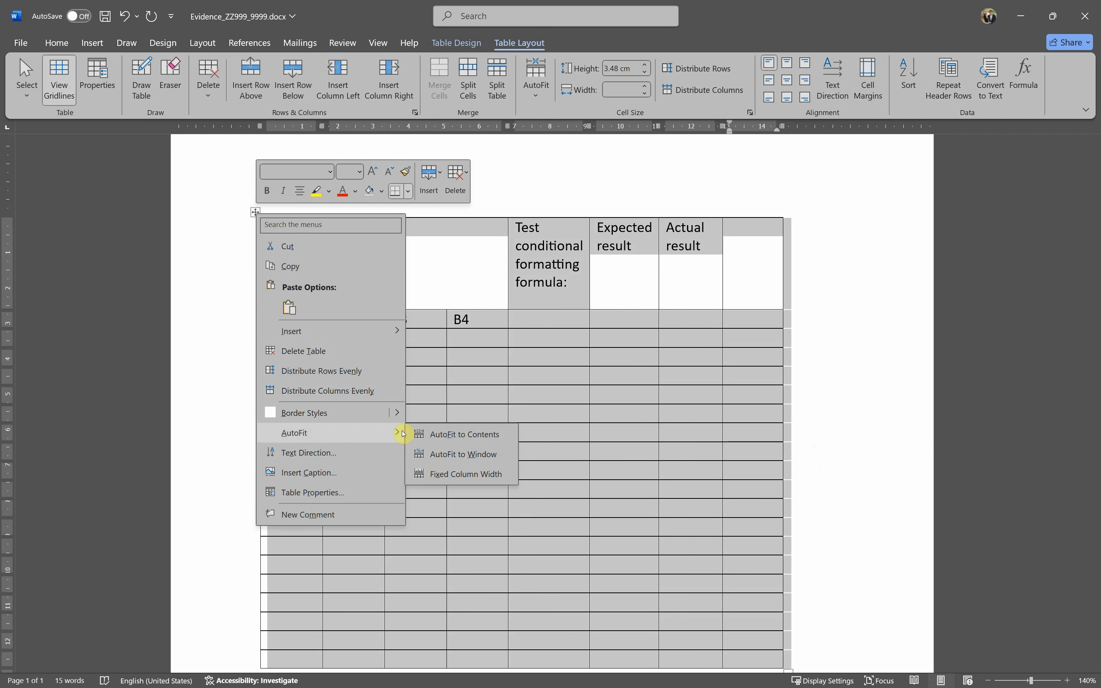
left_click(448, 453)
left_click(740, 253)
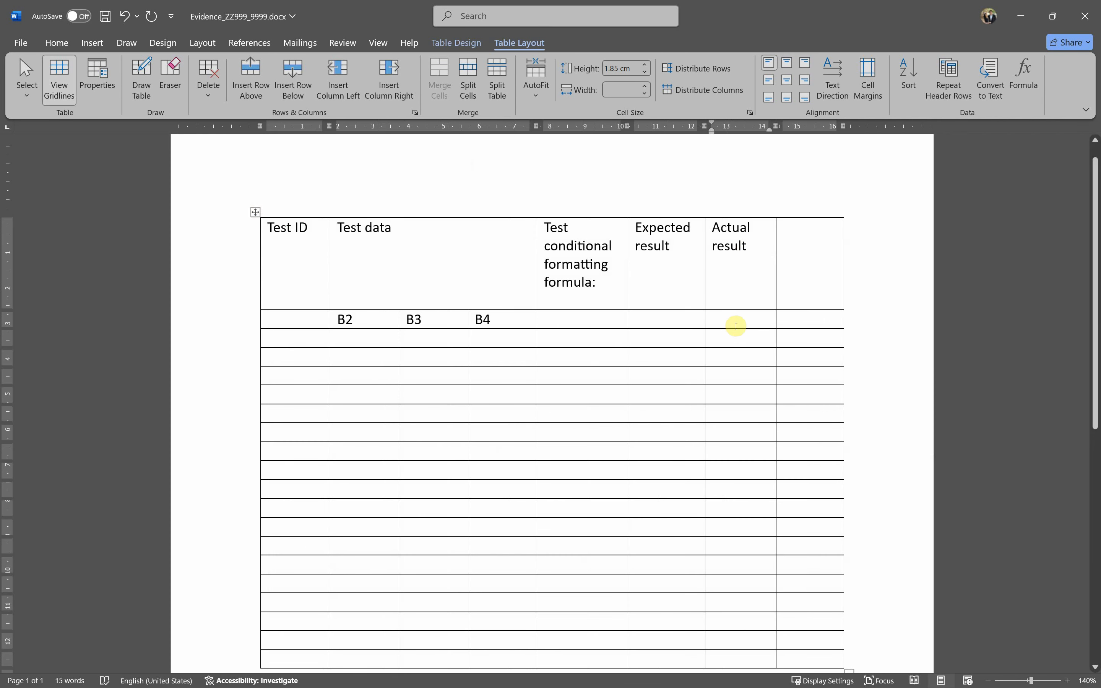
left_click_drag(732, 321, 795, 324)
left_click(735, 318)
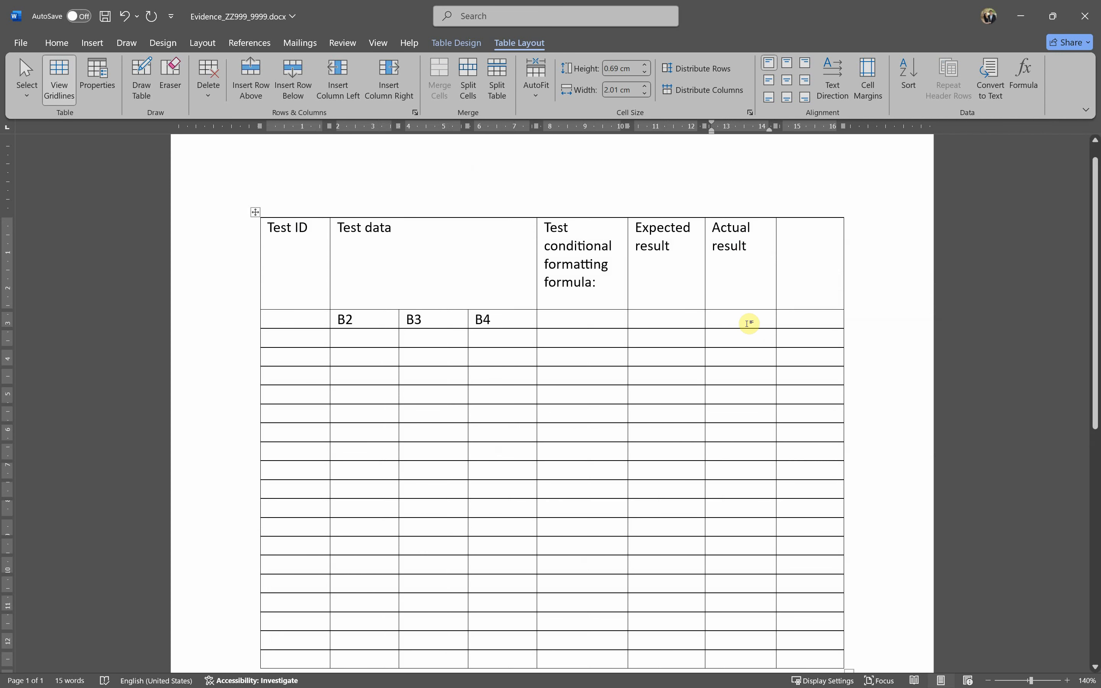
left_click(732, 343)
left_click(745, 336)
left_click(737, 339)
left_click(736, 337)
left_click(799, 339)
- Merge "Actual result" across the last two columns and both header rows, and merge the "Test conditional formatting formula:" heading with the cell below it
left_click_drag(749, 261, 788, 322)
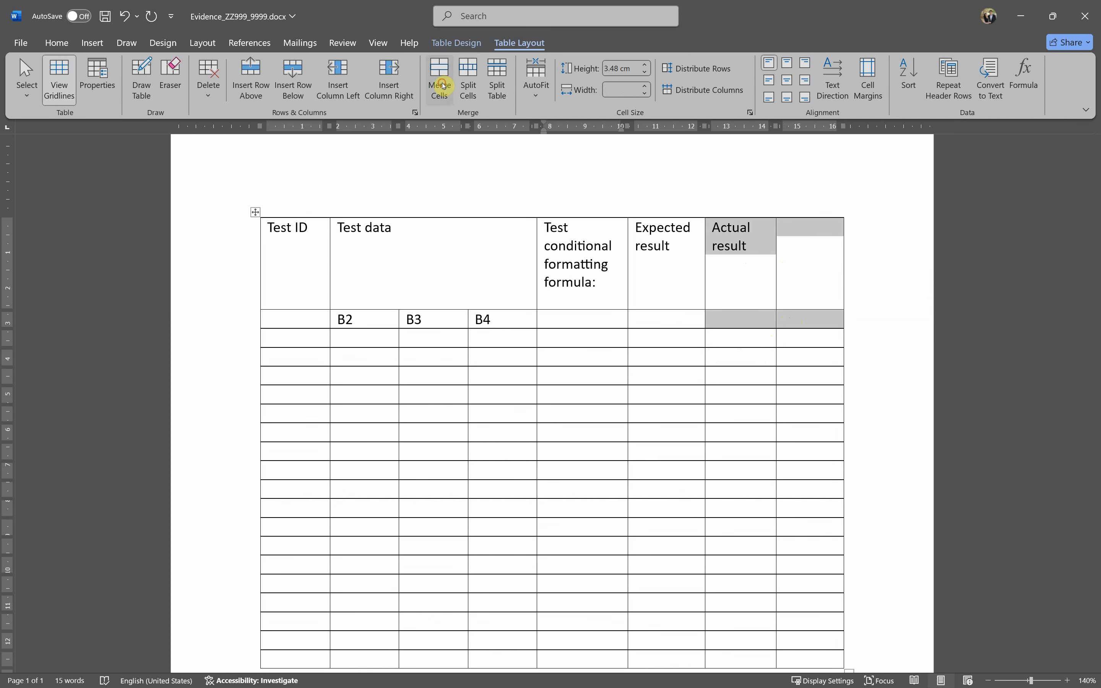
left_click(438, 82)
left_click(577, 318)
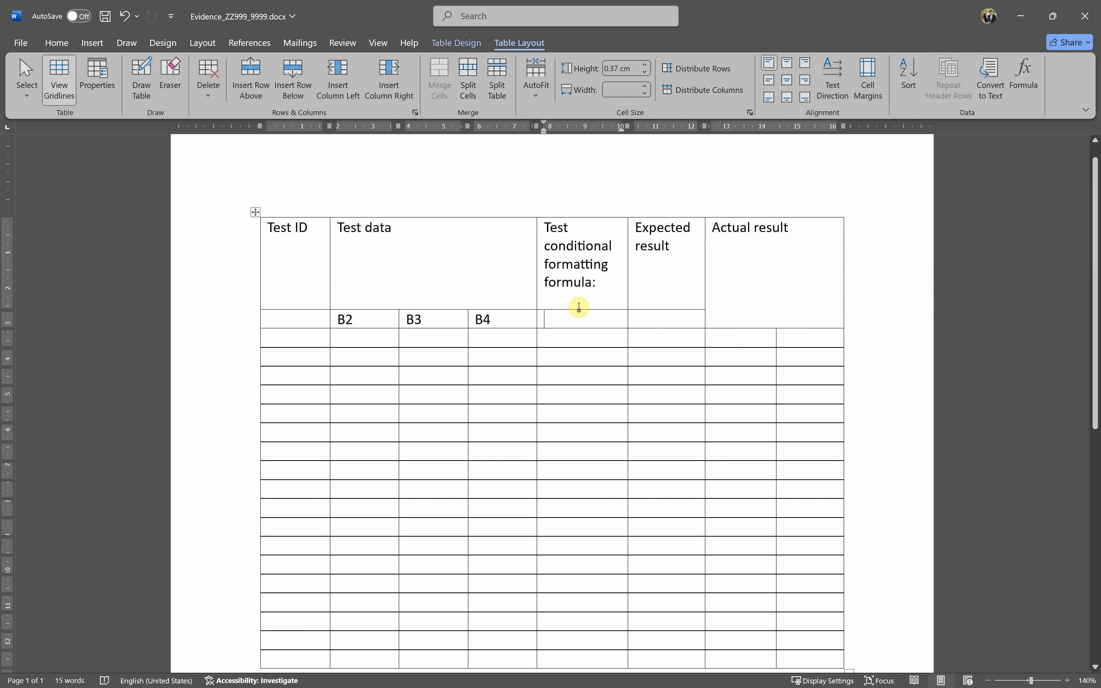
left_click_drag(585, 315, 588, 293)
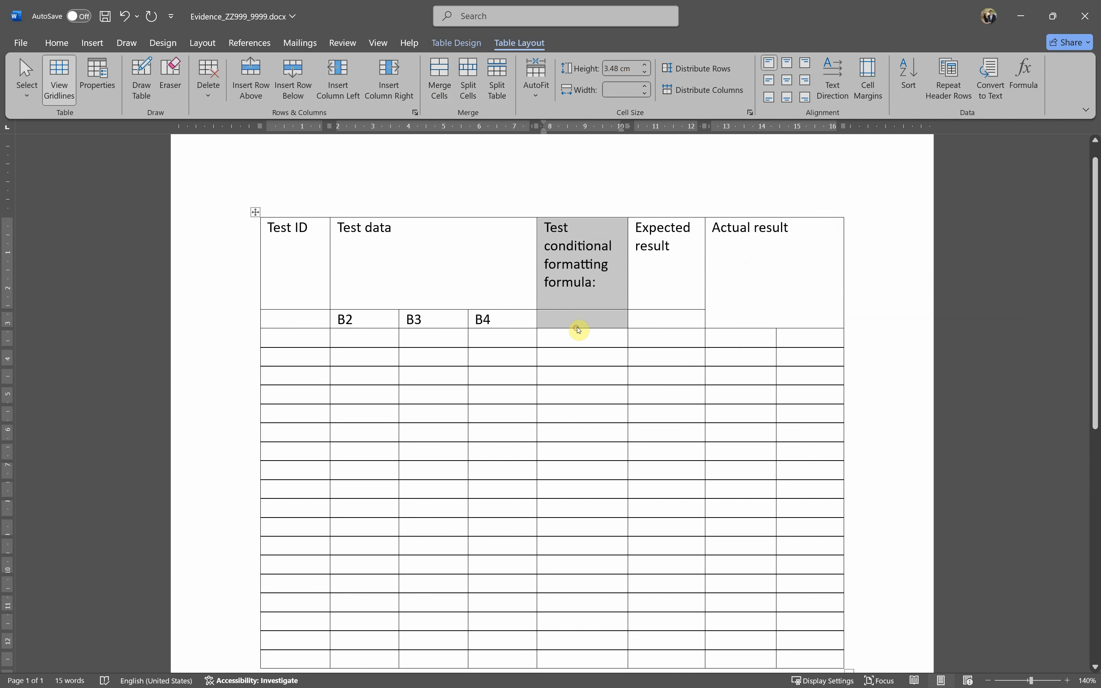
left_click(570, 313)
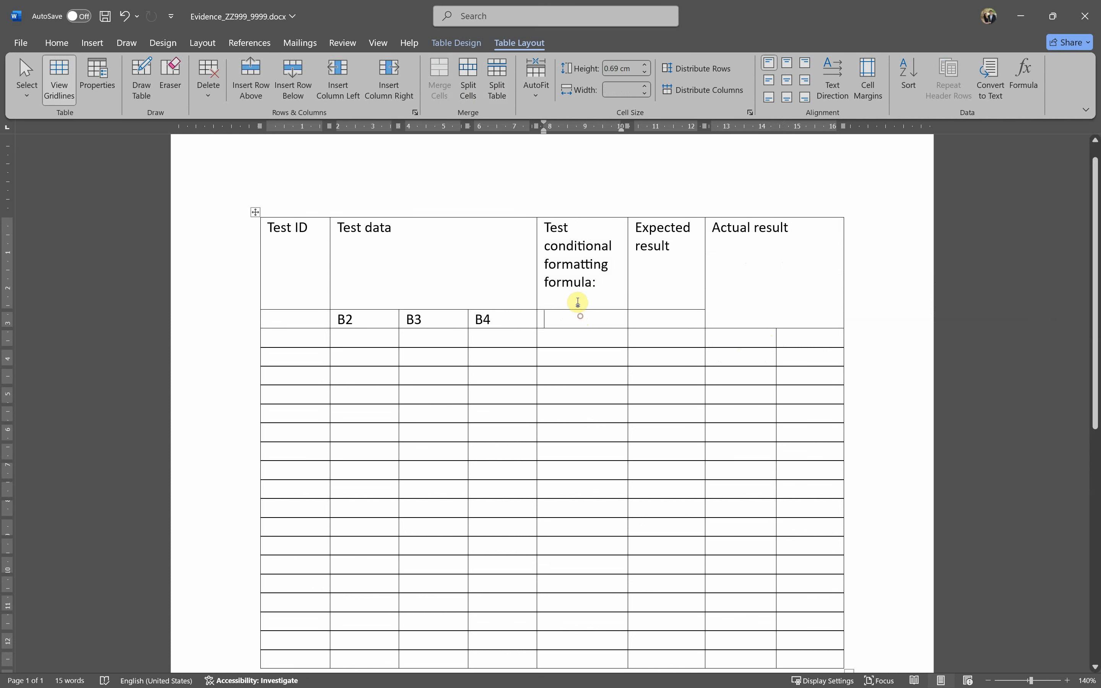
left_click_drag(581, 314, 577, 294)
left_click(439, 77)
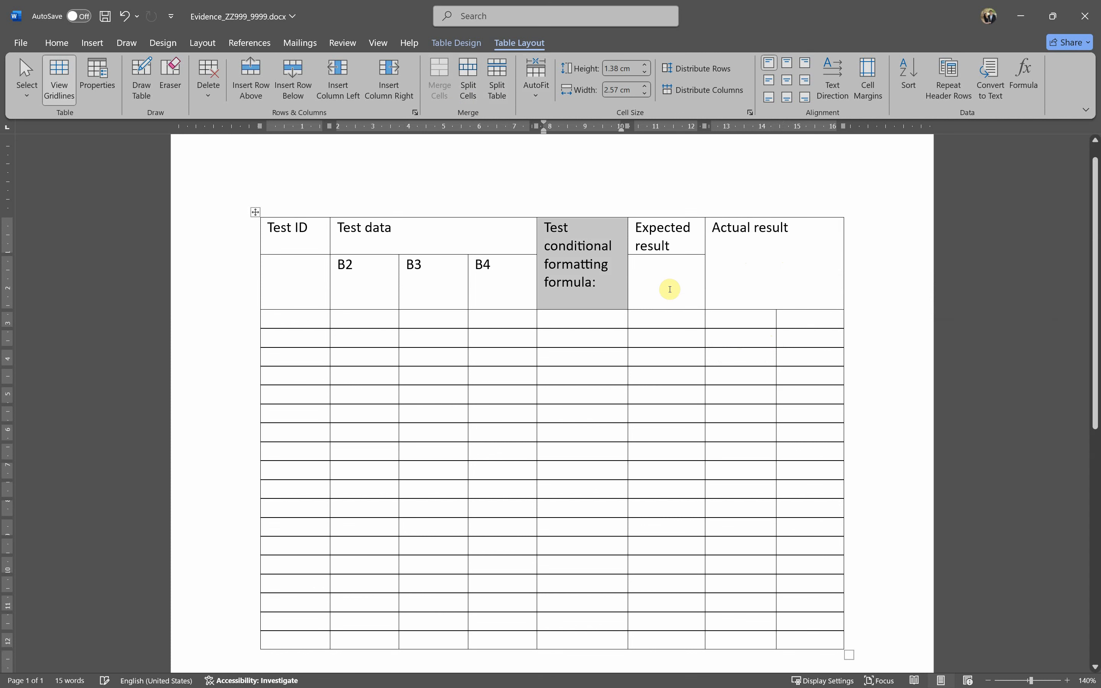
- Merge the "Expected result" and "Test ID" headings each with the empty cell directly below
left_click_drag(669, 290, 659, 246)
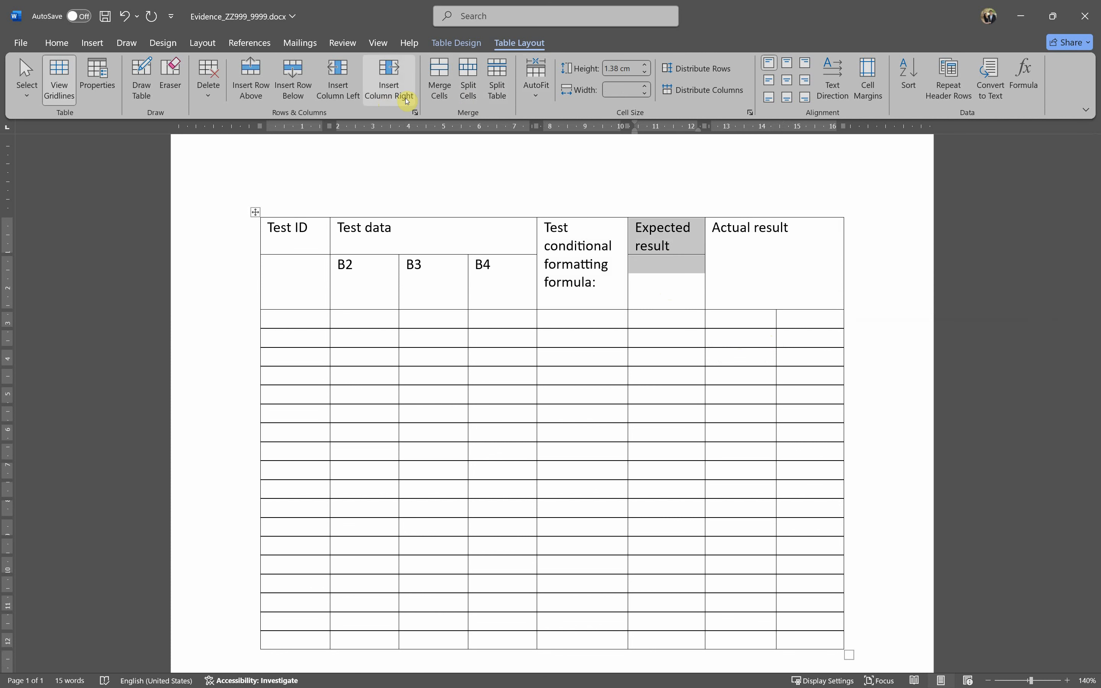
left_click(443, 91)
left_click_drag(313, 228, 314, 246)
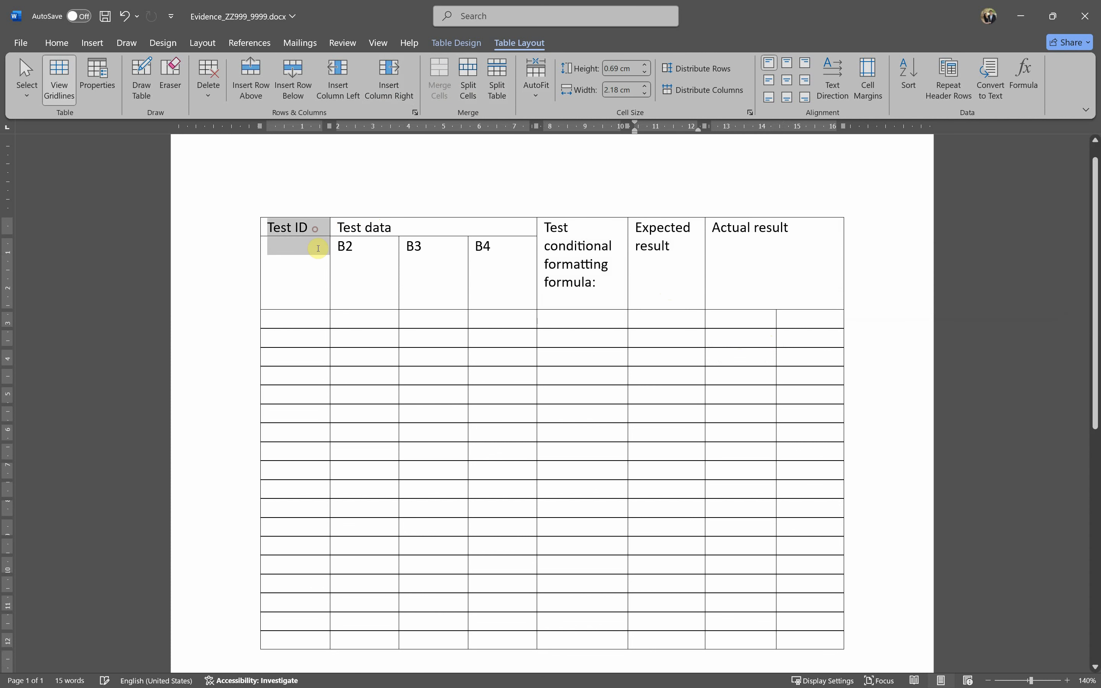
left_click(438, 84)
- Centre the contents of all table cells both horizontally and vertically
left_click_drag(498, 265, 380, 266)
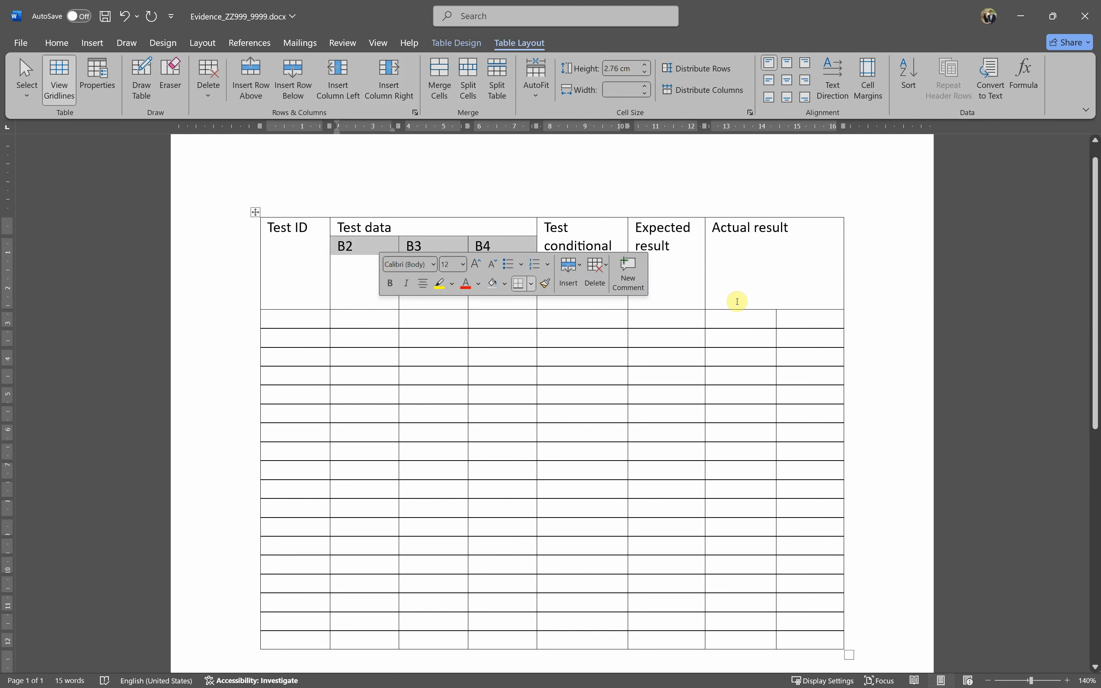
left_click_drag(792, 279, 301, 275)
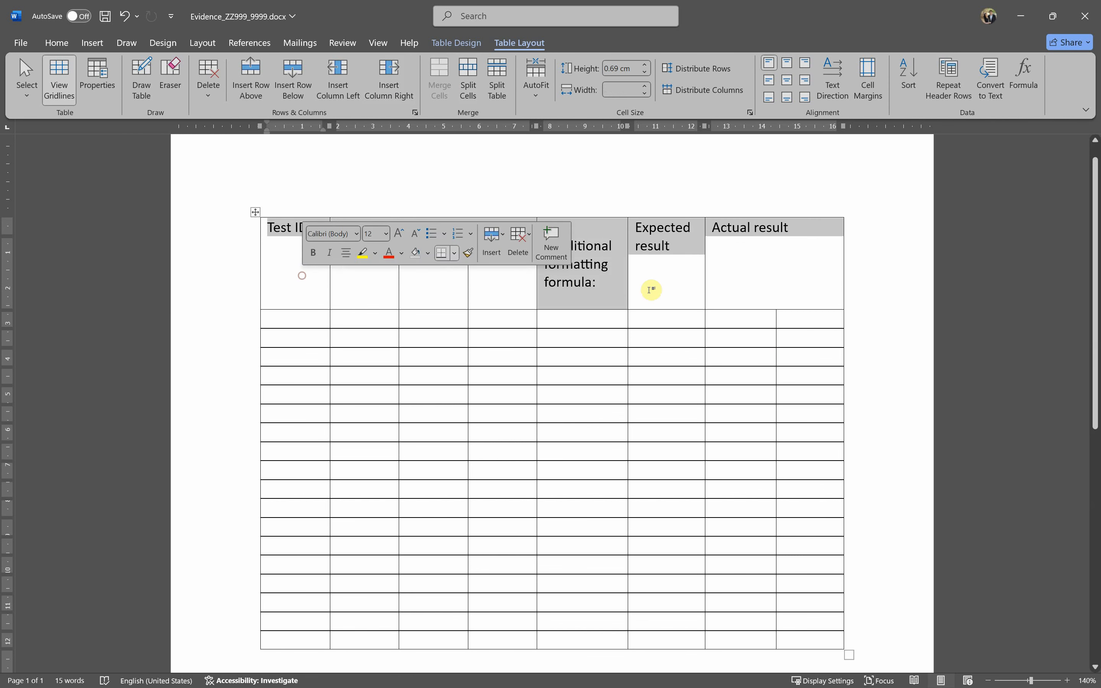
left_click_drag(718, 273, 301, 205)
left_click(254, 211)
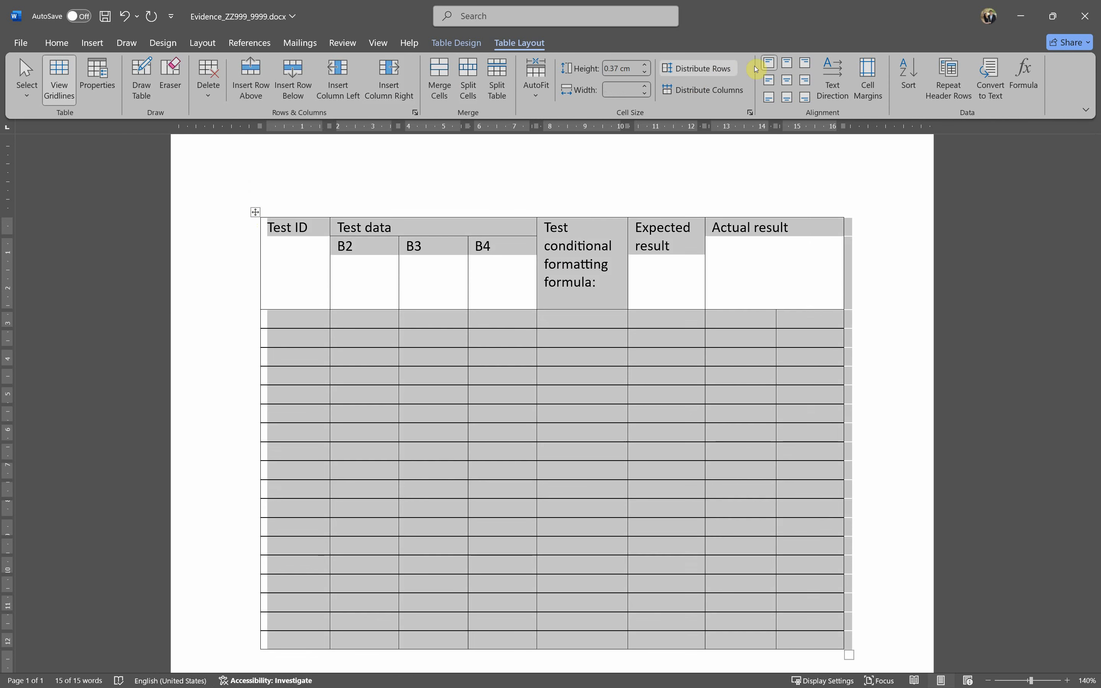
left_click(785, 82)
left_click(765, 289)
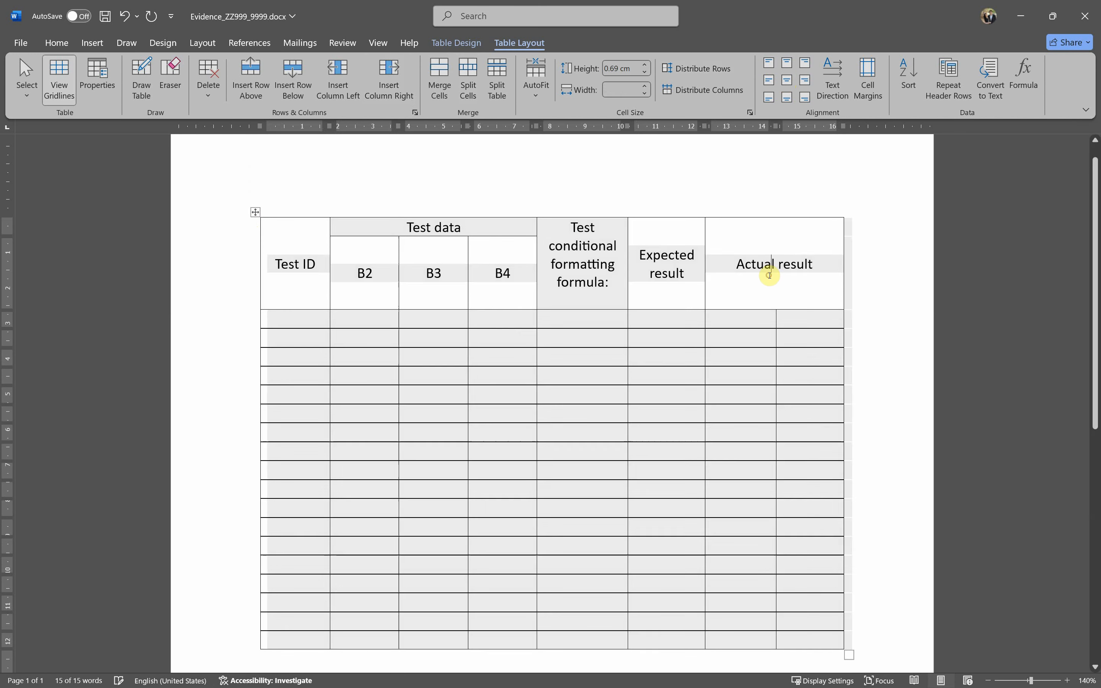
- Make all the table headings bold, including the B2, B3 and B4 subheadings
left_click_drag(747, 287, 287, 302)
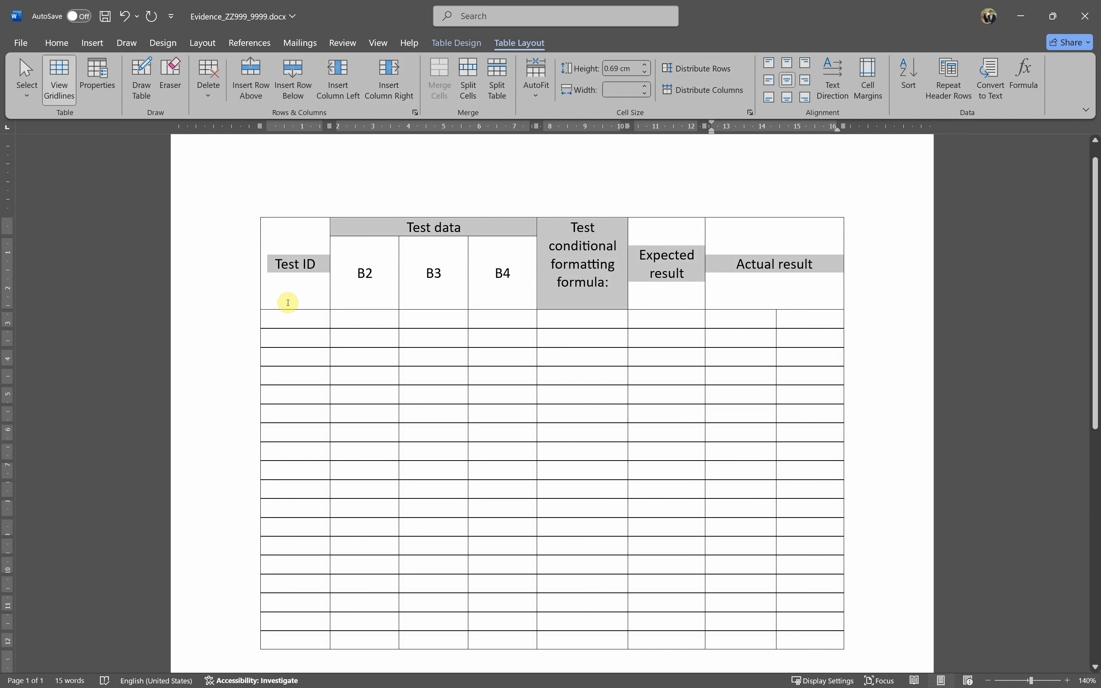
key("ctrl+b")
left_click_drag(381, 275, 503, 278)
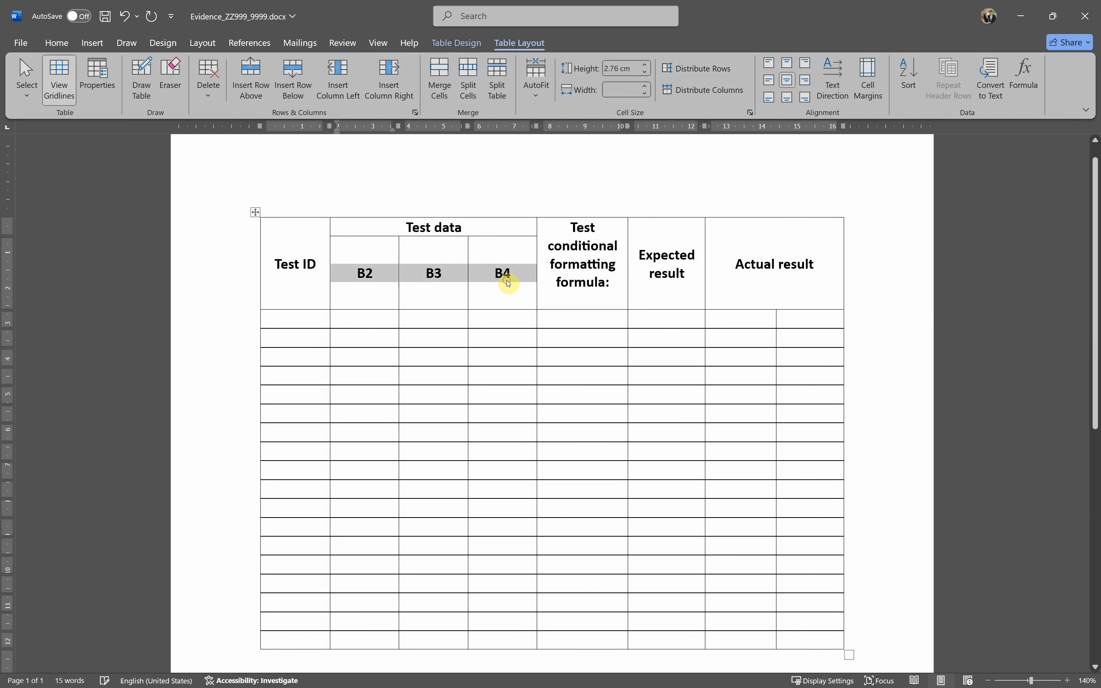
- Shade all the heading cells, including the B2, B3 and B4 subheadings, with the light grey theme colour
left_click_drag(277, 264, 725, 270)
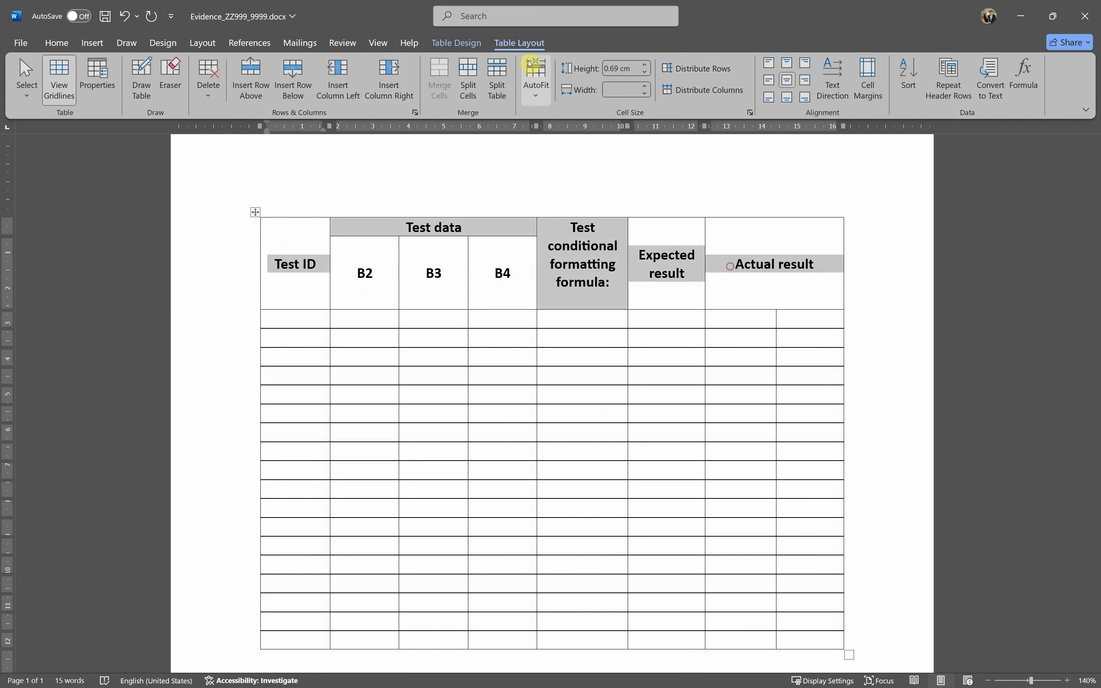
left_click(471, 45)
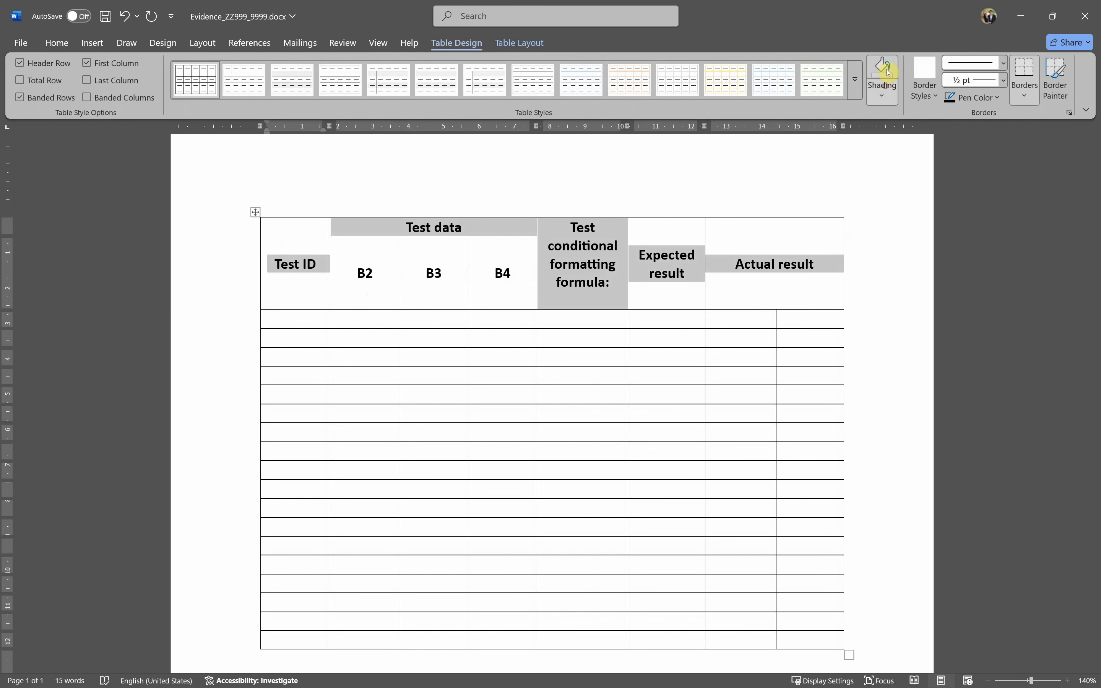
left_click(882, 95)
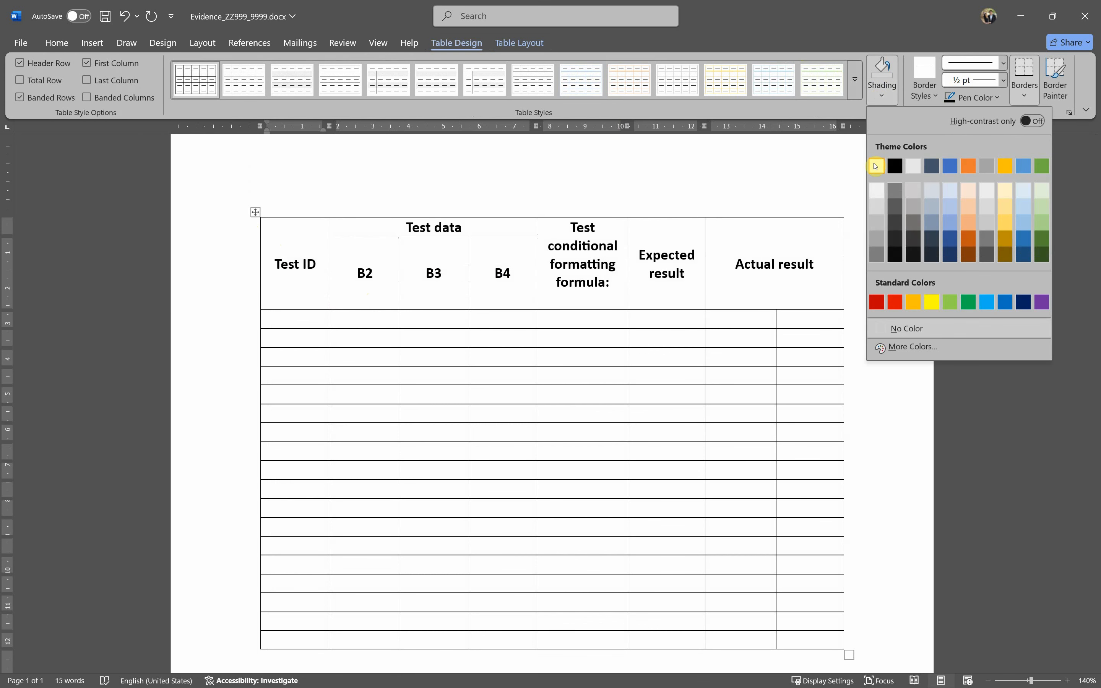
left_click(916, 170)
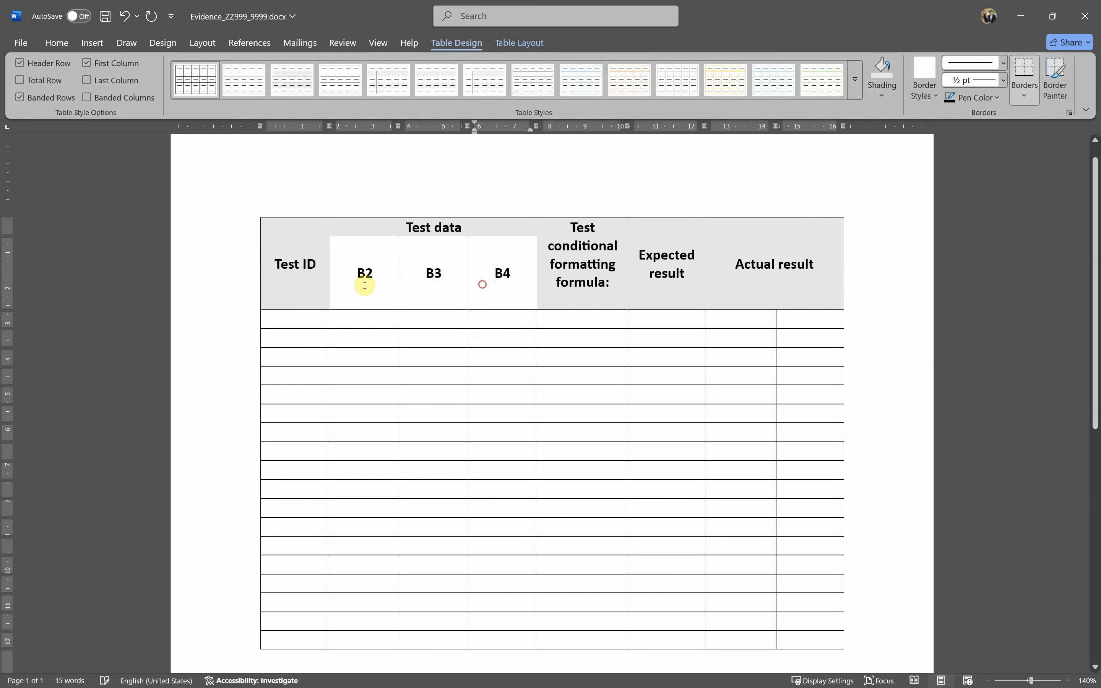
left_click_drag(364, 283, 503, 275)
left_click(881, 75)
left_click(667, 347)
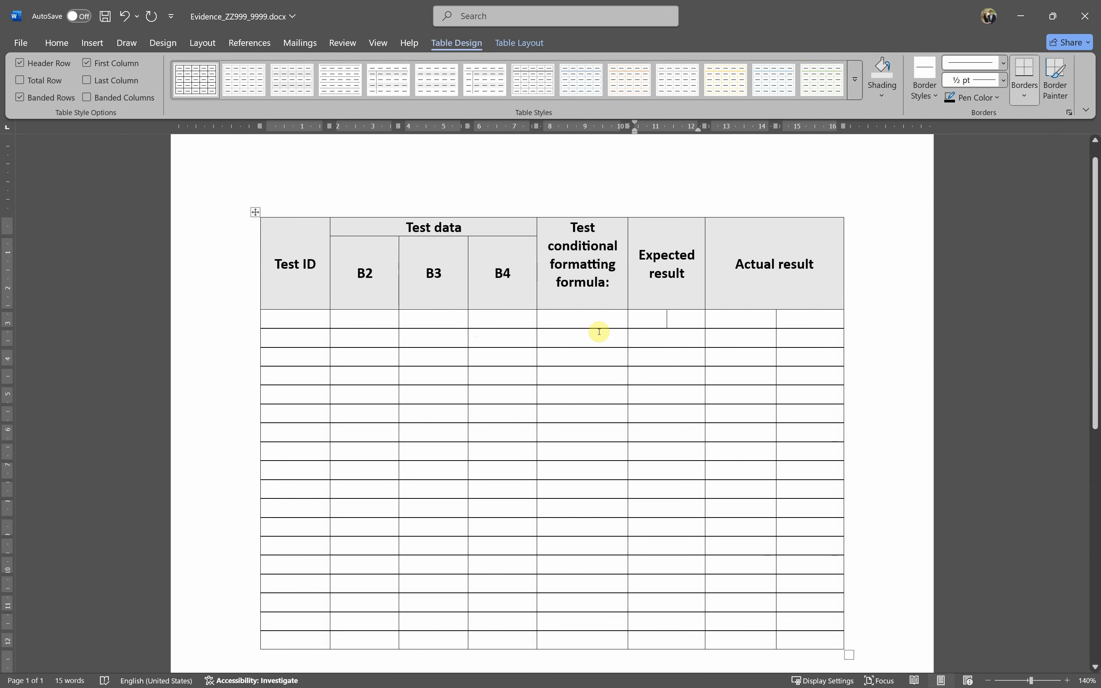
- Switch to the TTT_ZZ999_9999 workbook in Excel and open the first conditional formatting rule of cells B2:B4 for editing
left_click(596, 304)
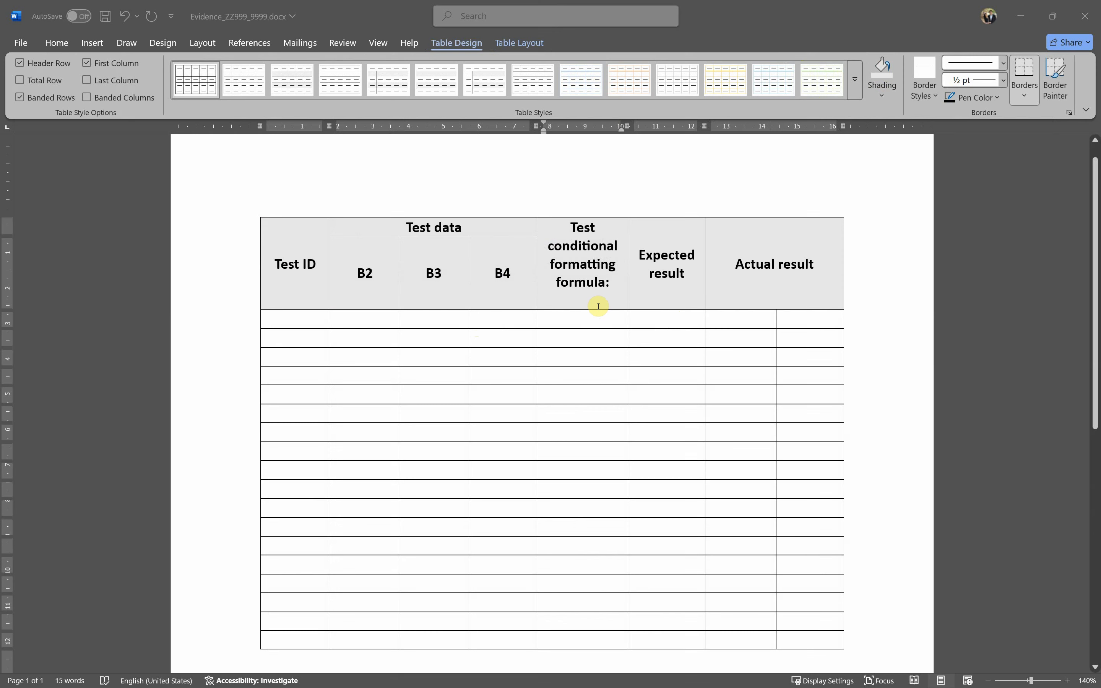
key("alt+Tab")
left_click_drag(108, 246, 128, 427)
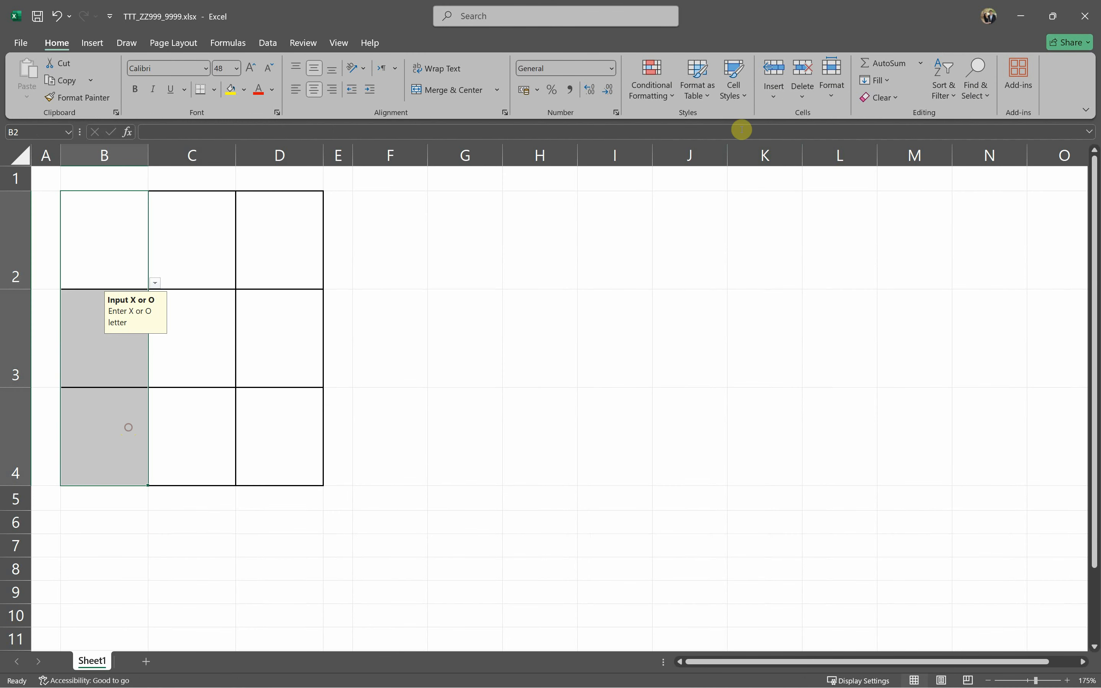
left_click(649, 93)
left_click(673, 305)
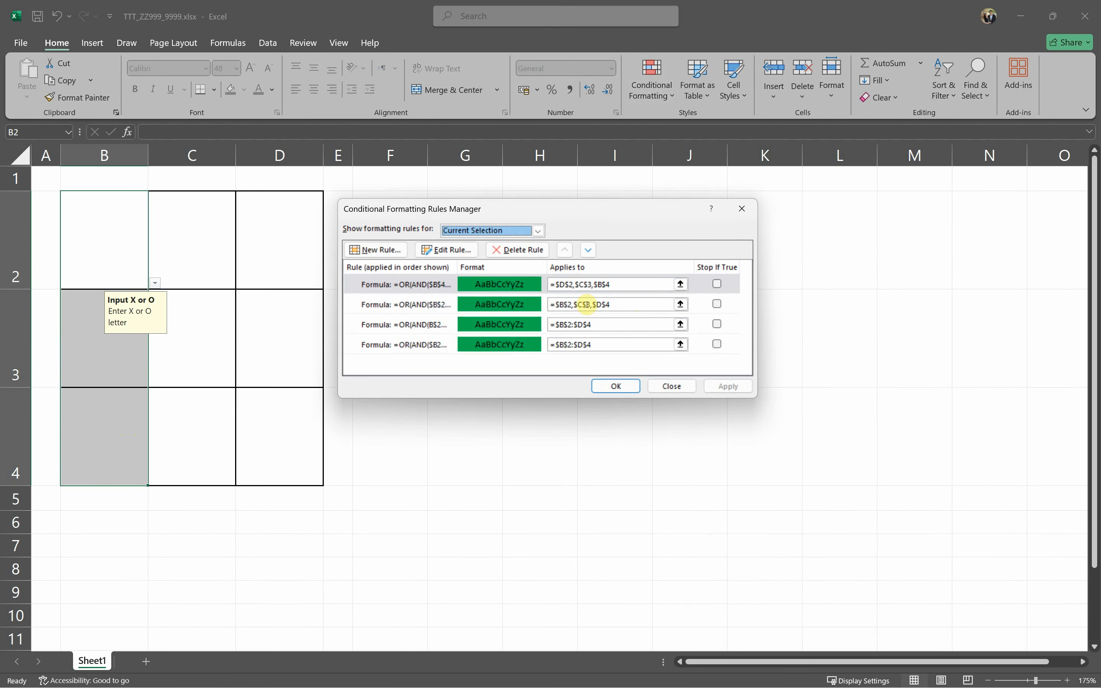
left_click(446, 249)
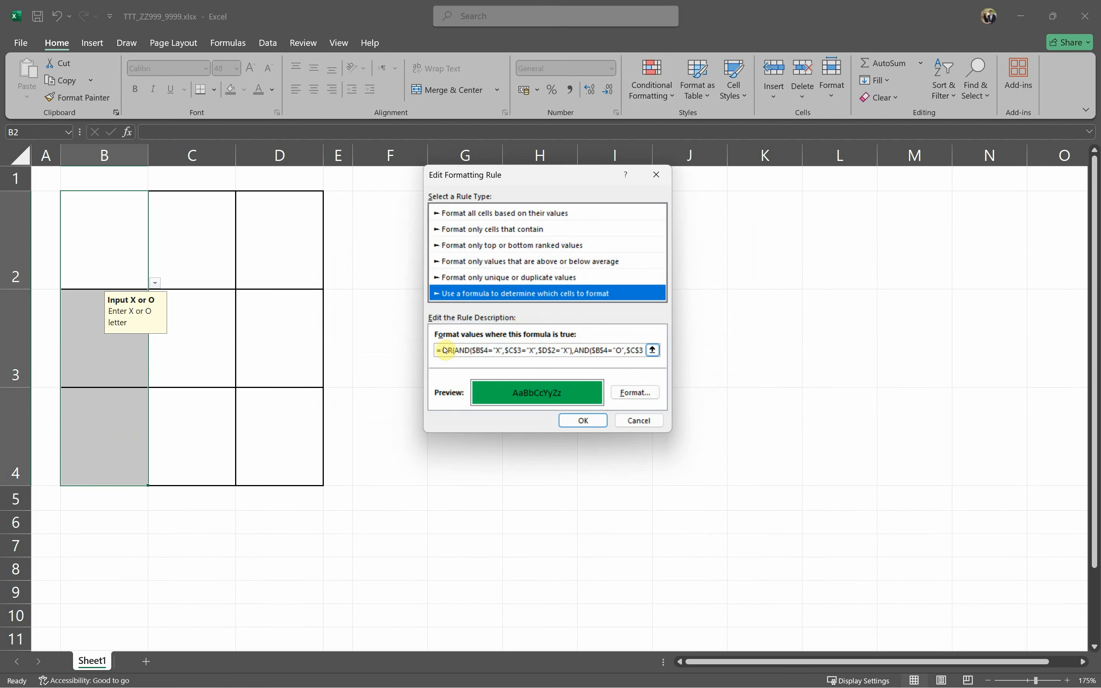
- Copy the rule's entire OR/AND formula and close the rule editor and rules manager
left_click_drag(439, 353, 715, 361)
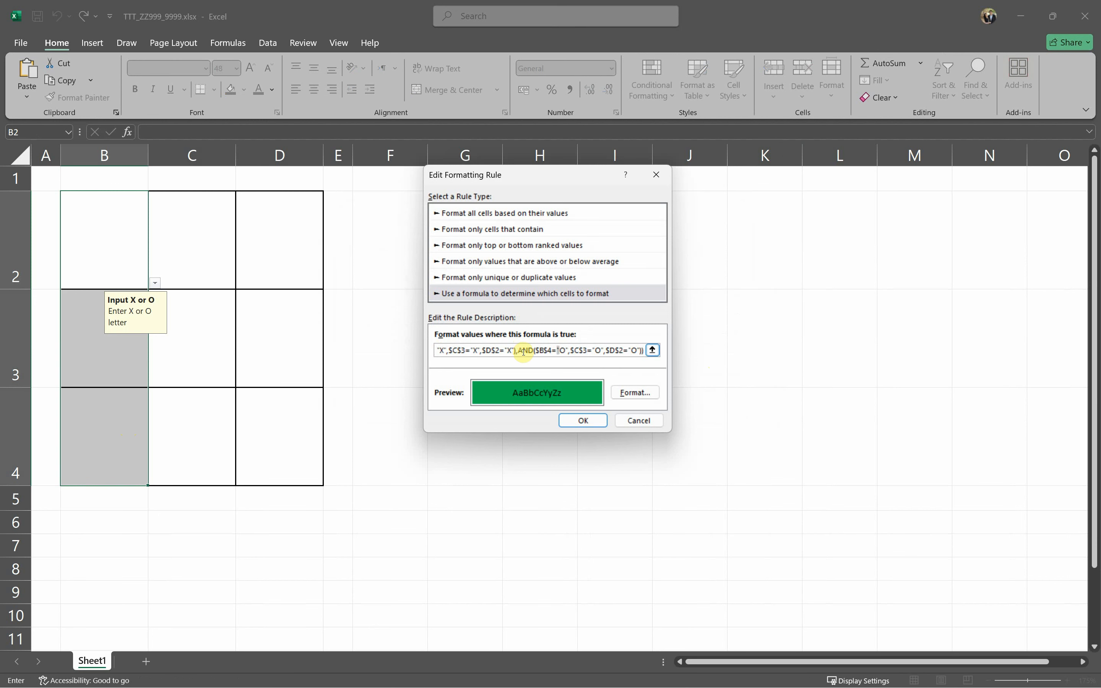
key("shift+End")
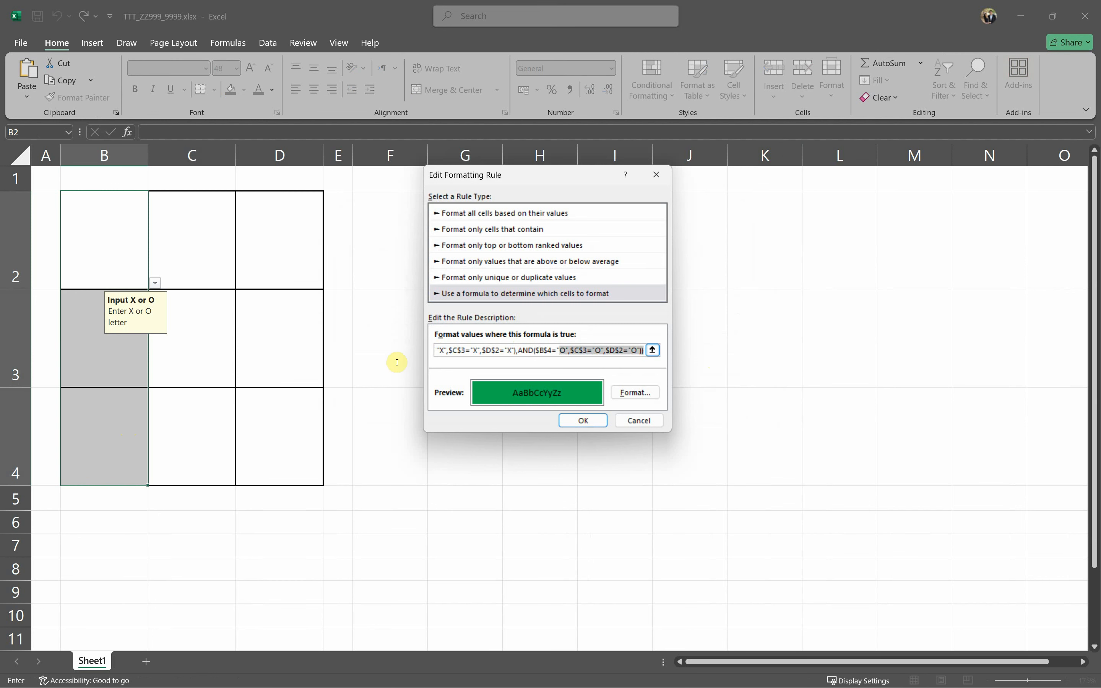
left_click_drag(447, 351, 646, 349)
left_click(447, 351)
left_click(609, 346)
left_click_drag(552, 349, 689, 361)
key("ctrl+c")
left_click(438, 352)
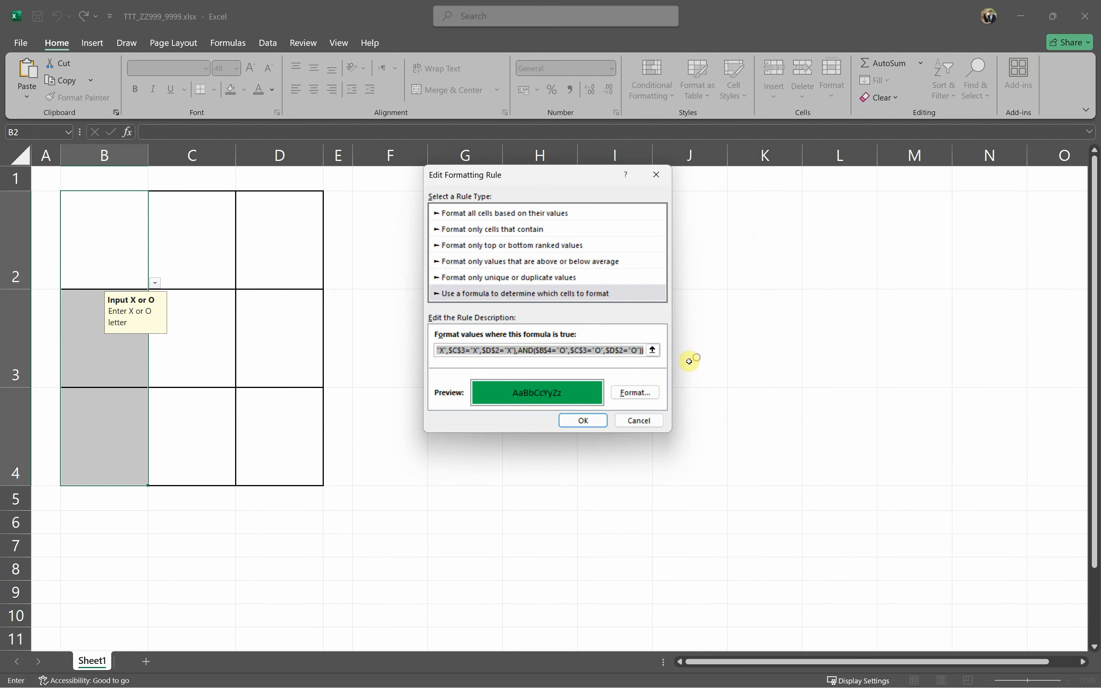
left_click(662, 419)
left_click(612, 384)
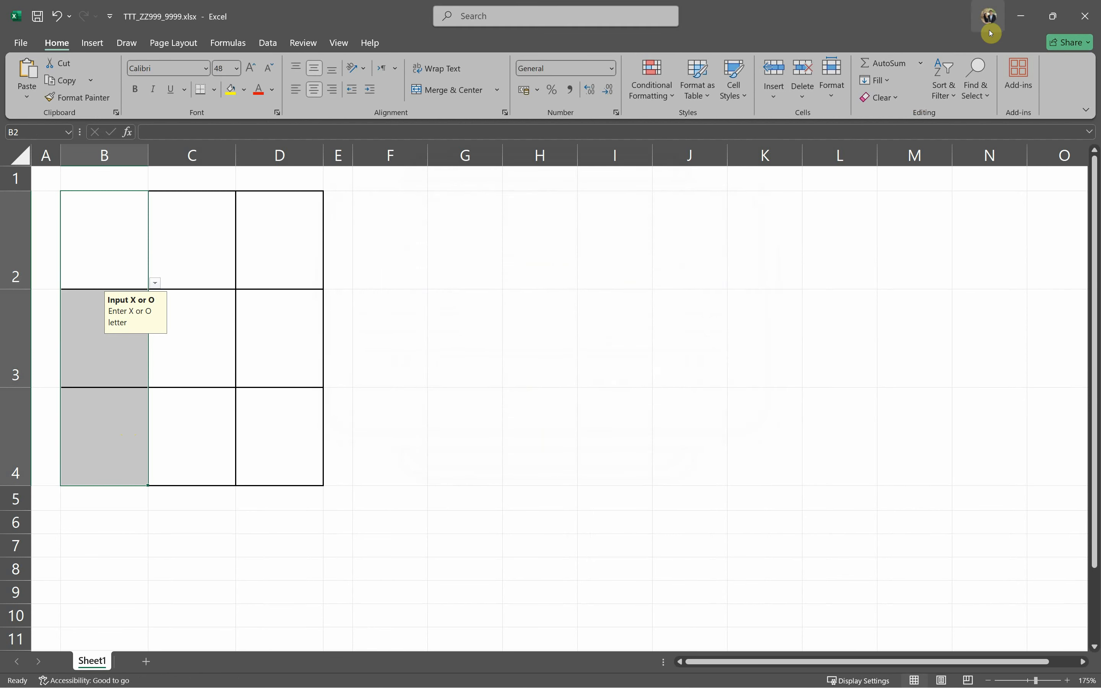
- Switch back to the Word evidence document and paste the copied formula under the "Test conditional formatting formula:" heading
key("alt+Tab")
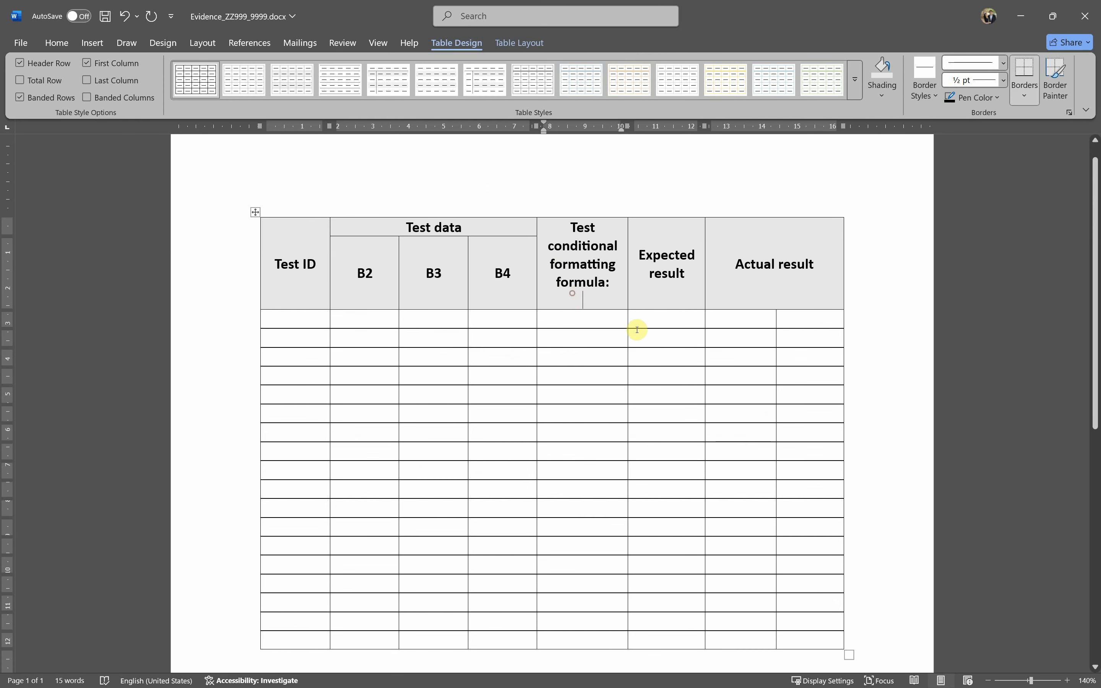
key("ctrl+v")
left_click(636, 286)
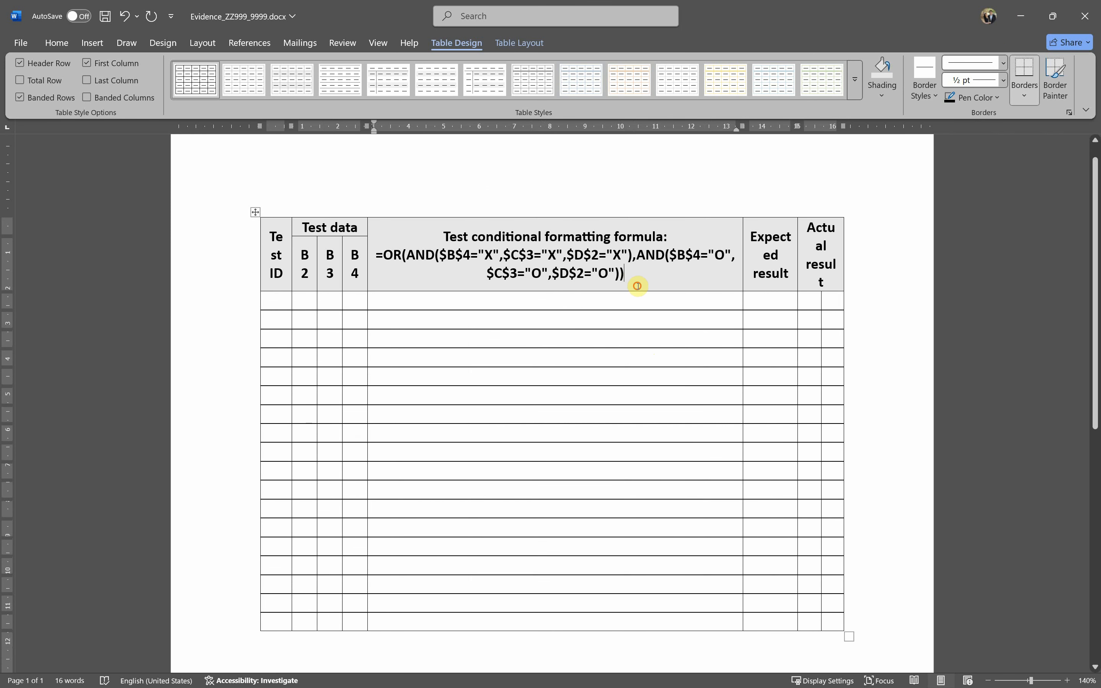
- Set the font of the pasted formula in the table heading to Consolas
left_click_drag(632, 283, 381, 257)
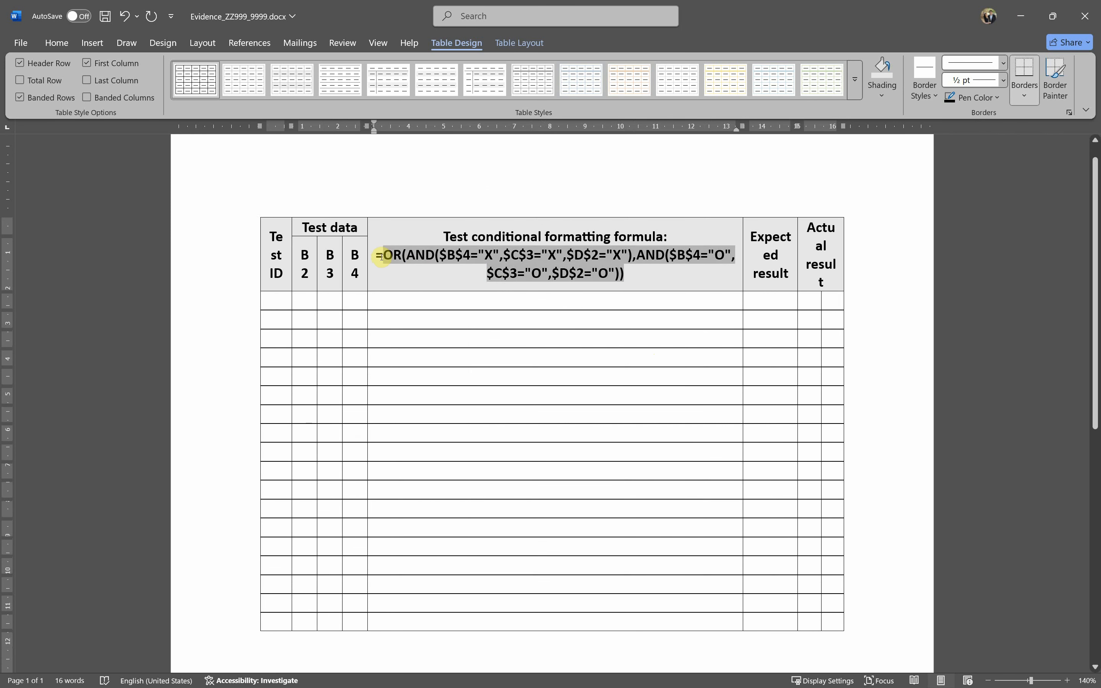
left_click(56, 42)
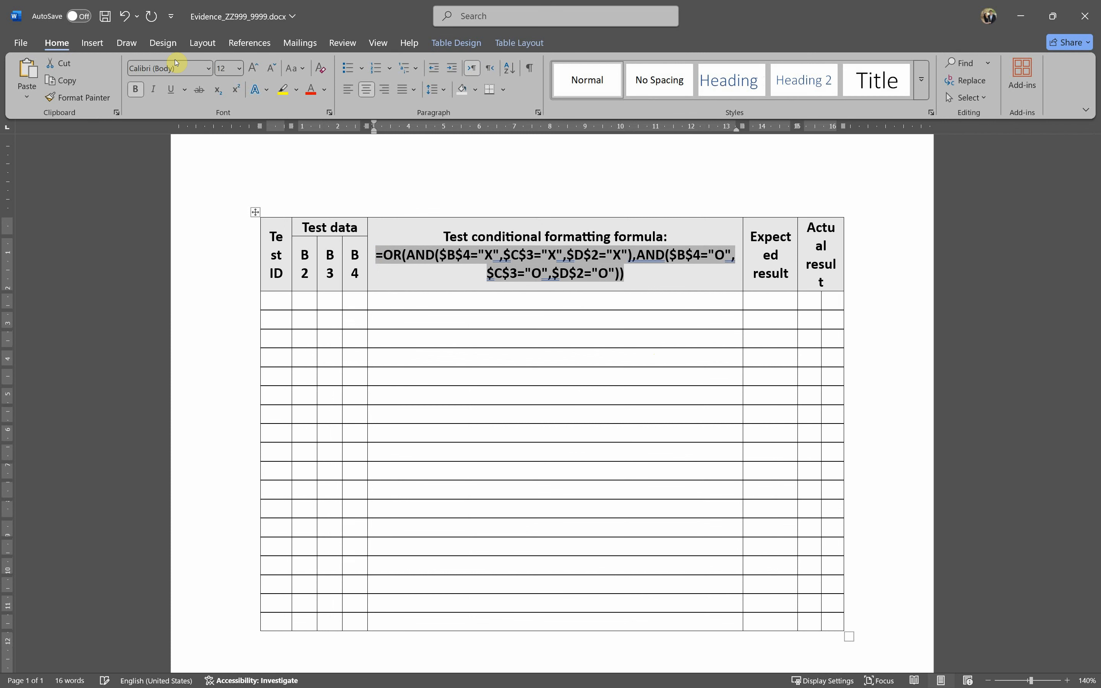
left_click(167, 68)
type("Consolas")
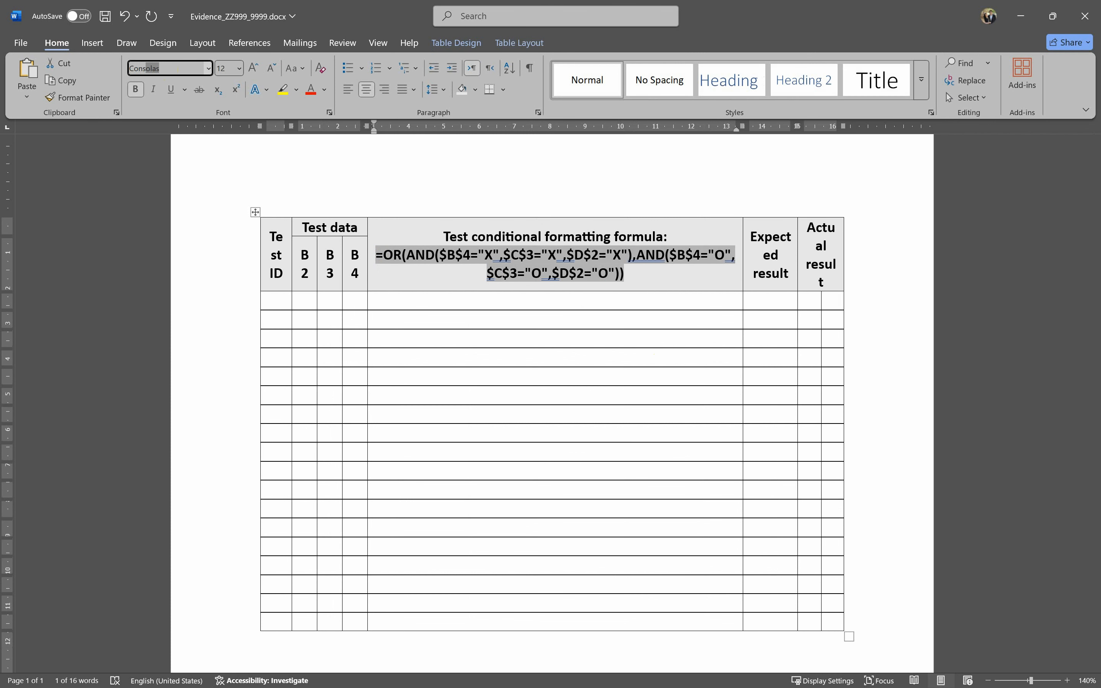
key("Return")
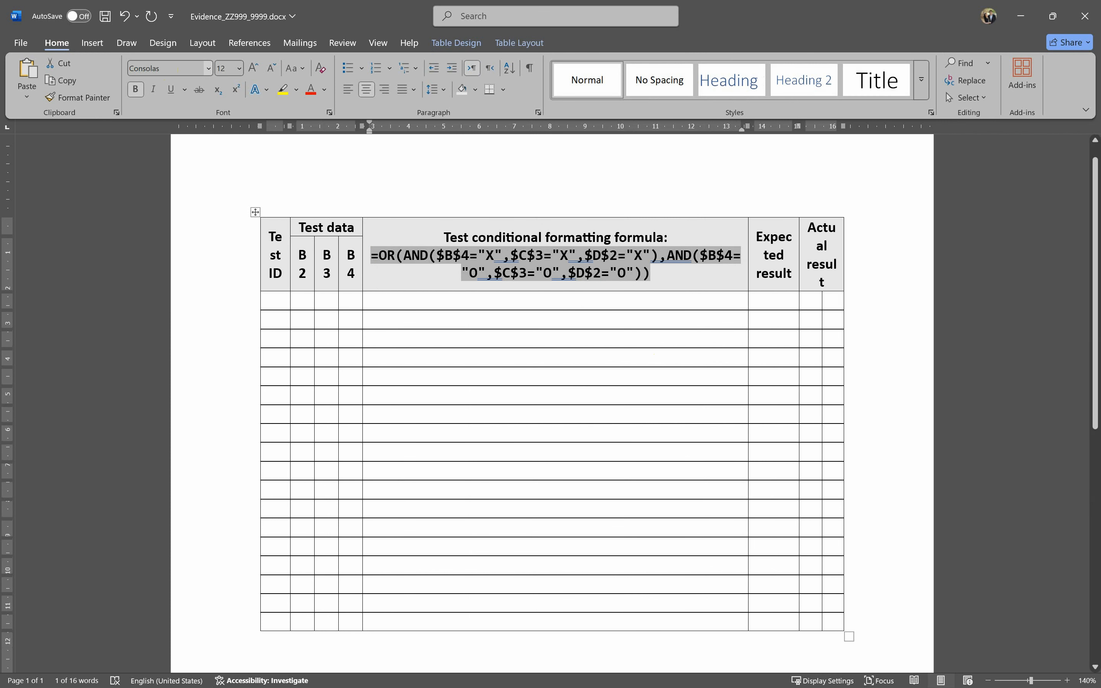
left_click(554, 287)
left_click_drag(816, 255, 373, 255)
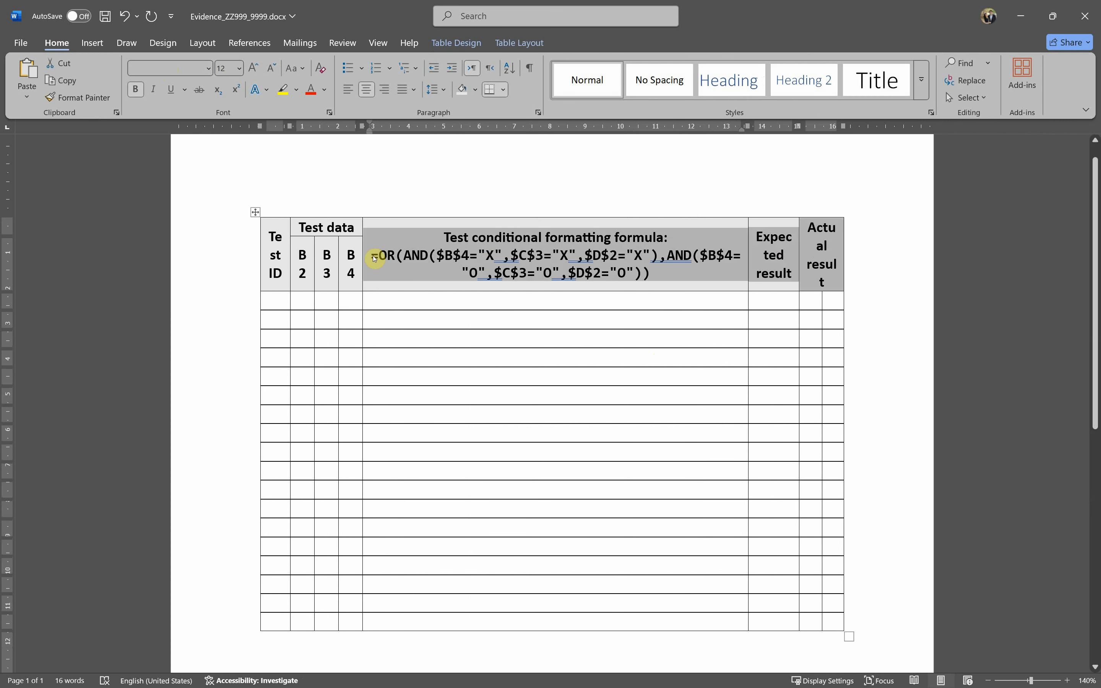
left_click(256, 213)
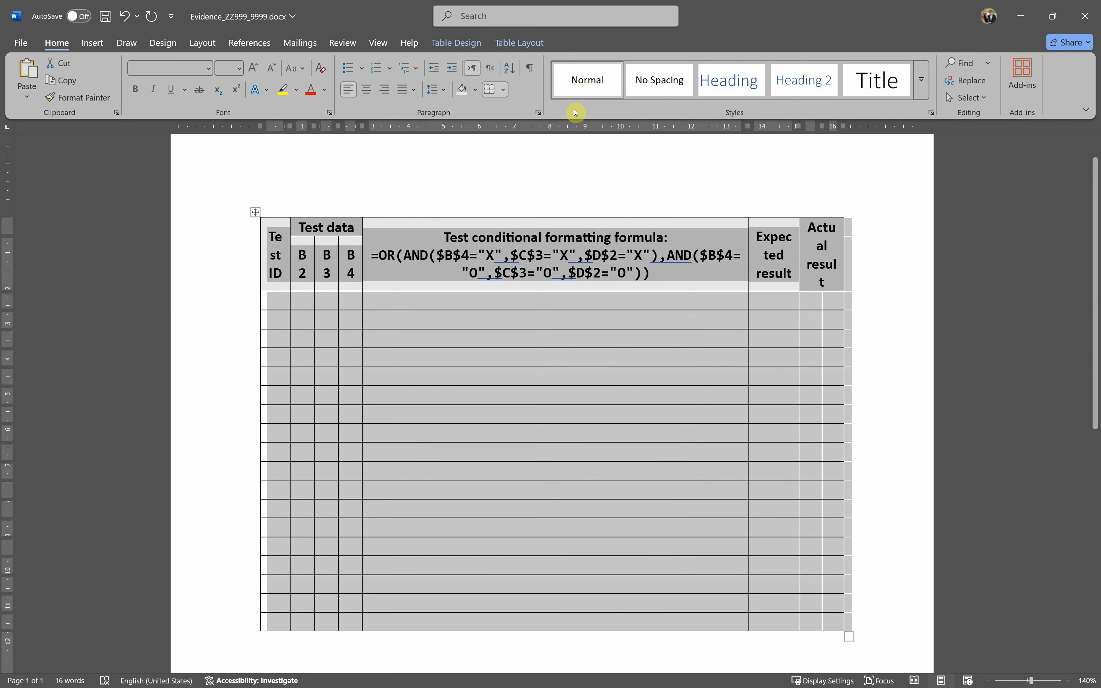
left_click(437, 91)
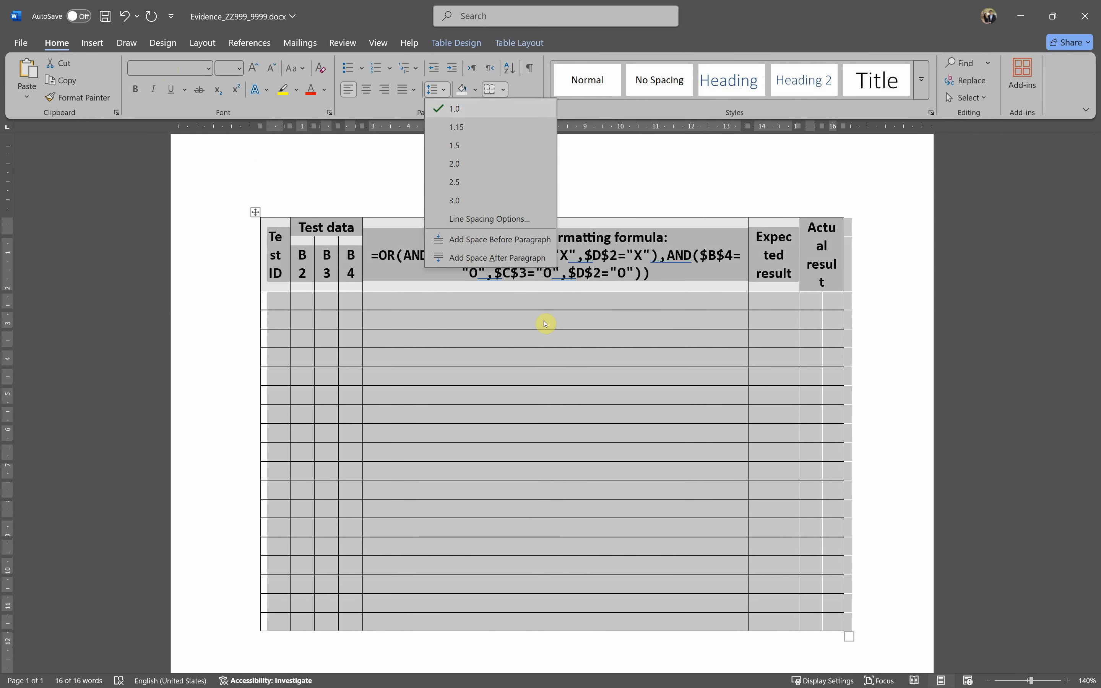
left_click(545, 300)
left_click(600, 306)
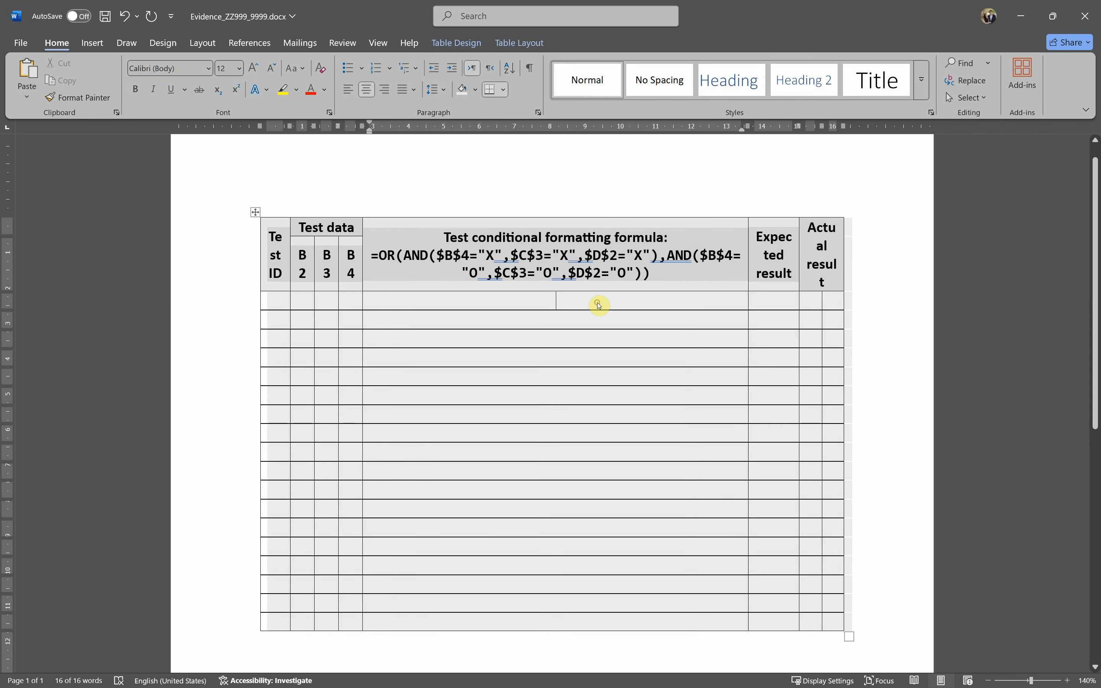
- Remove the bold formatting from the formula under the "Test conditional formatting formula:" heading
left_click(609, 288)
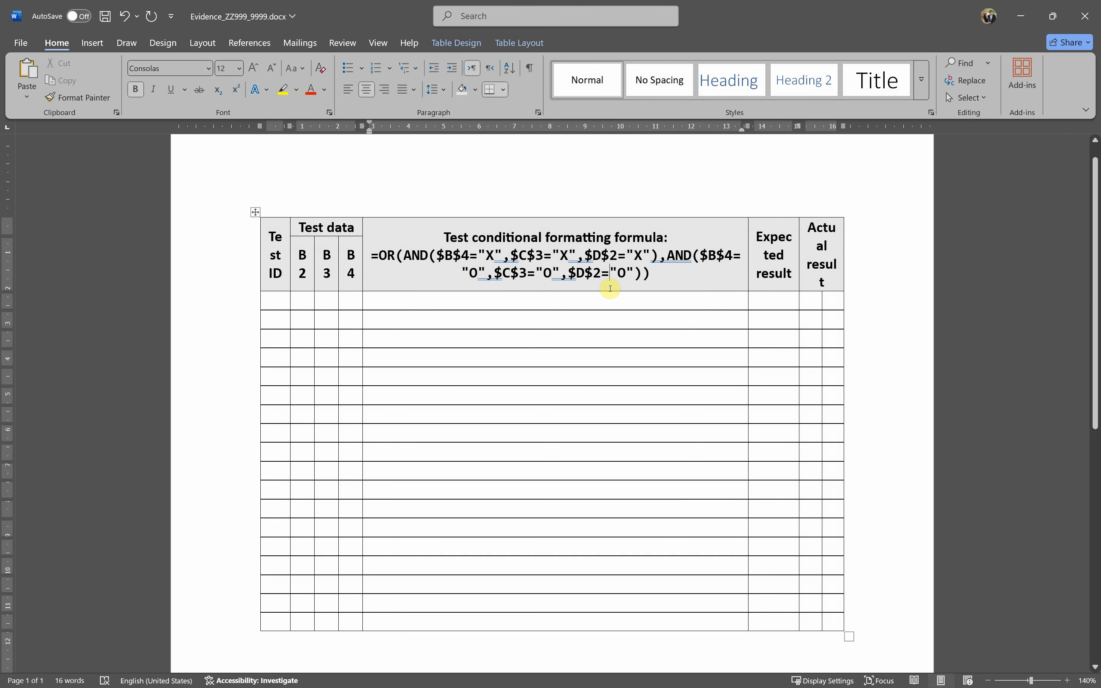
left_click_drag(664, 279, 371, 255)
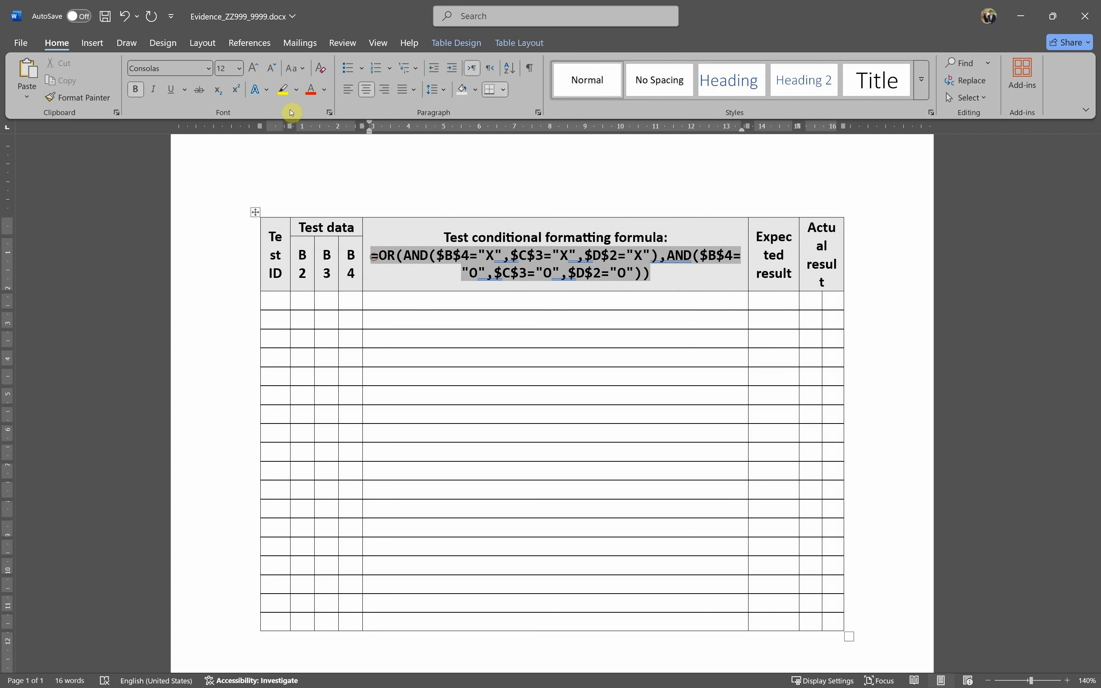
left_click(133, 93)
left_click(483, 344)
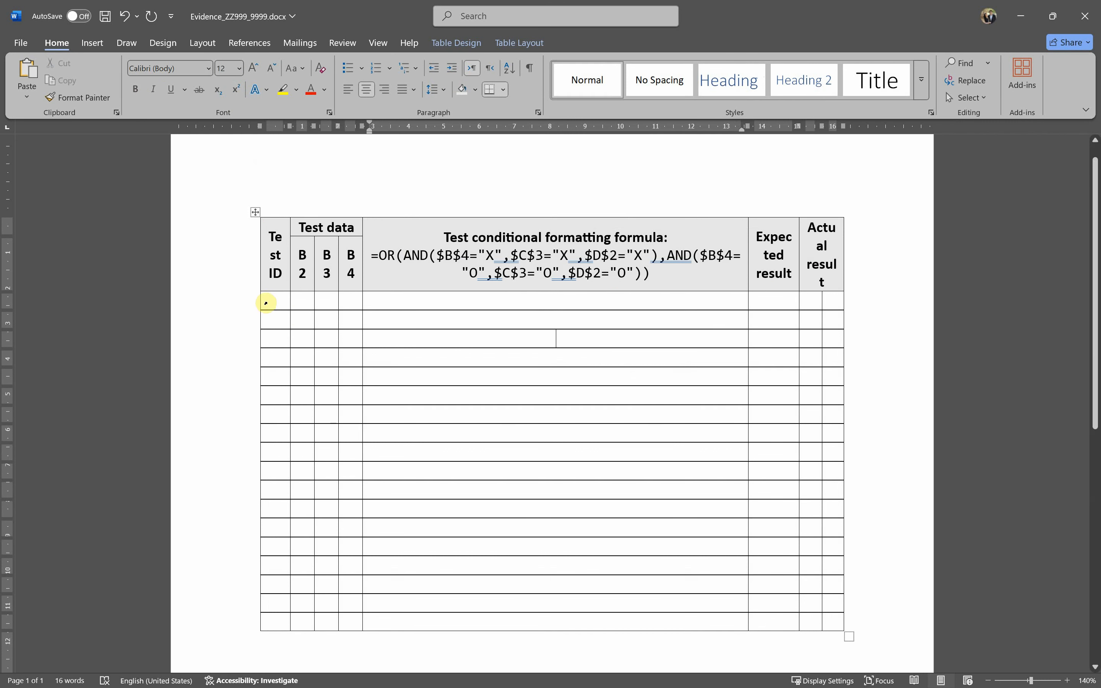
- Number the first ten rows of the Test ID column from 1 to 10
left_click(276, 303)
type("1")
key("Down")
type("2")
key("Down")
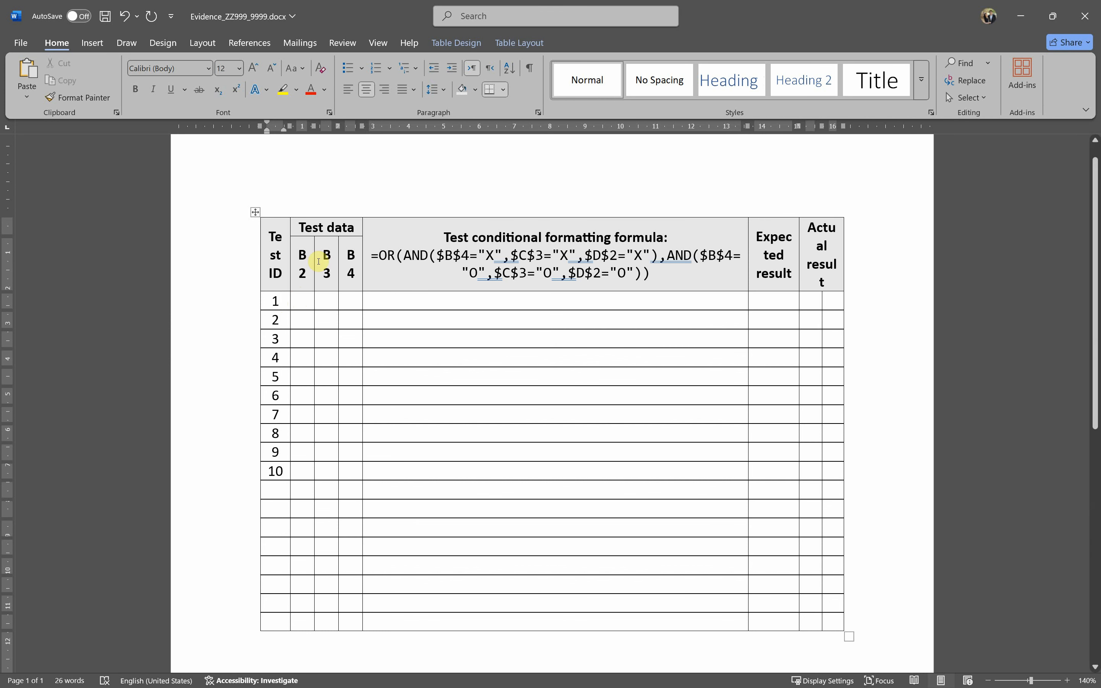
- Try to fit the whole table's columns to their contents with AutoFit
left_click(255, 211)
right_click(255, 212)
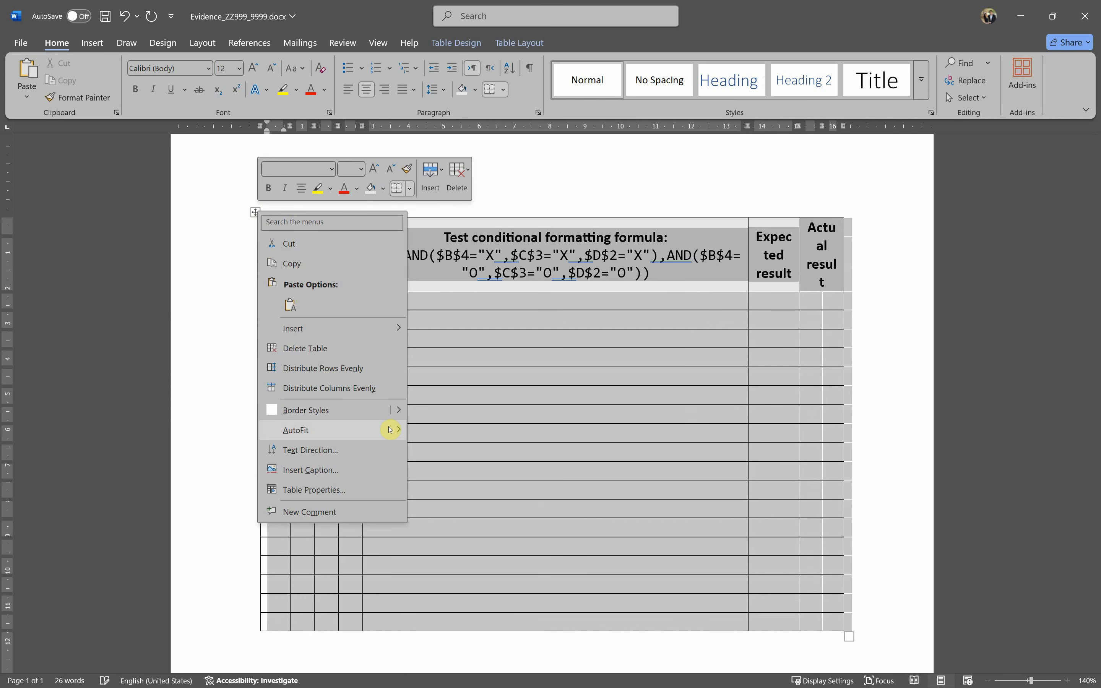
mouse_move(393, 430)
left_click(457, 433)
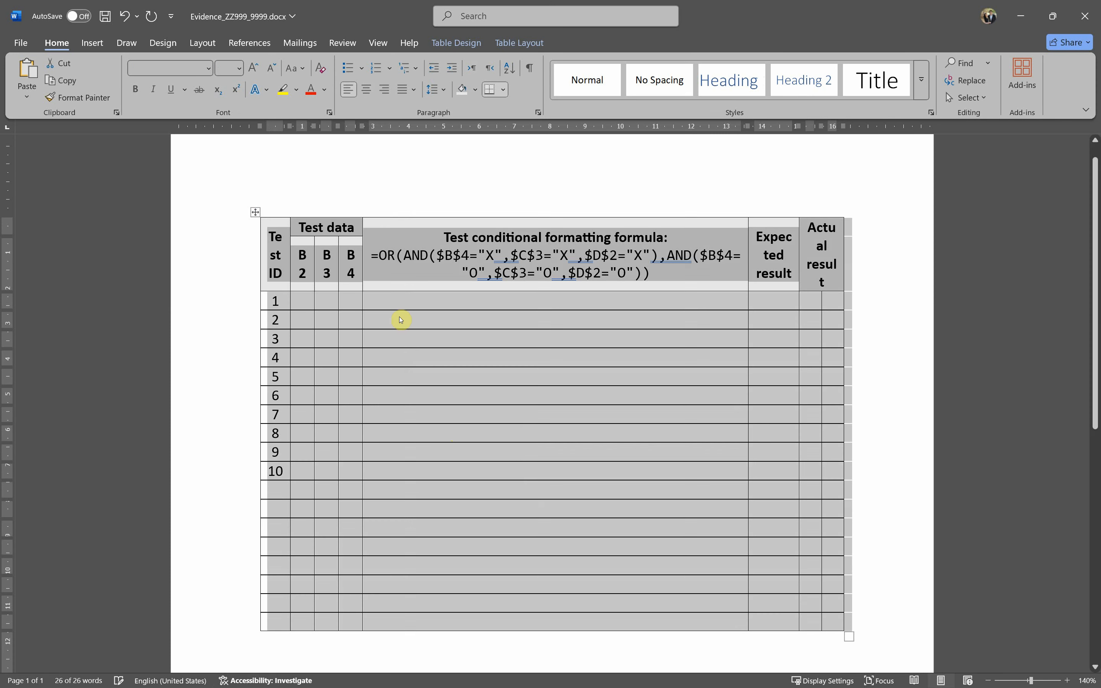
left_click(393, 302)
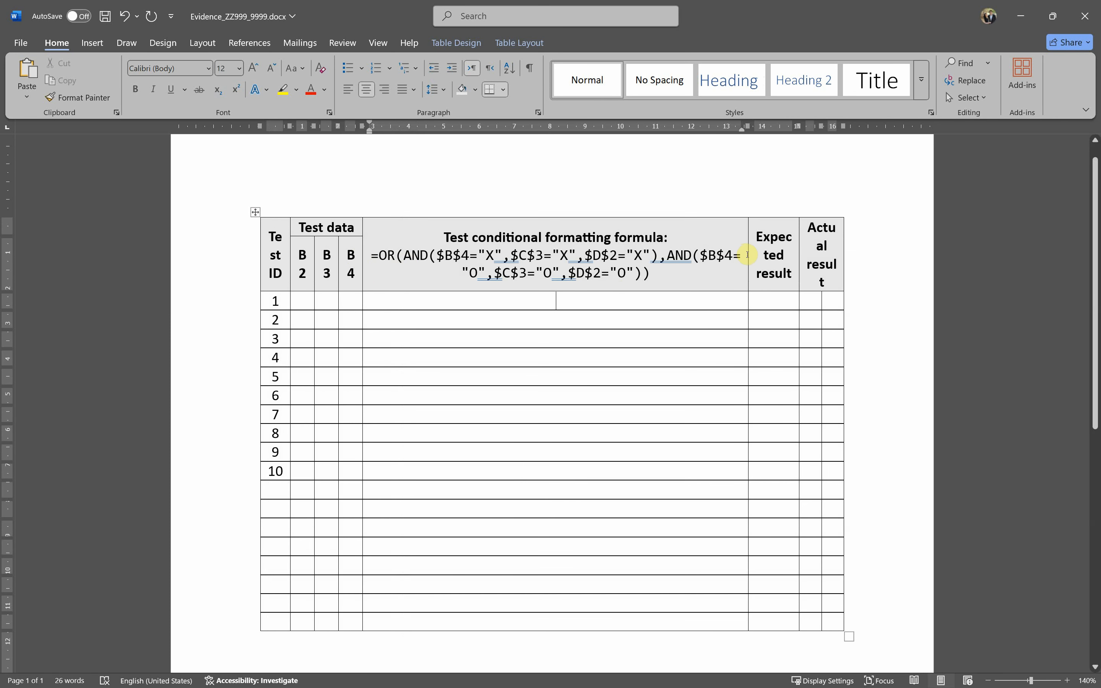
- Change the document's page orientation to landscape
left_click(202, 43)
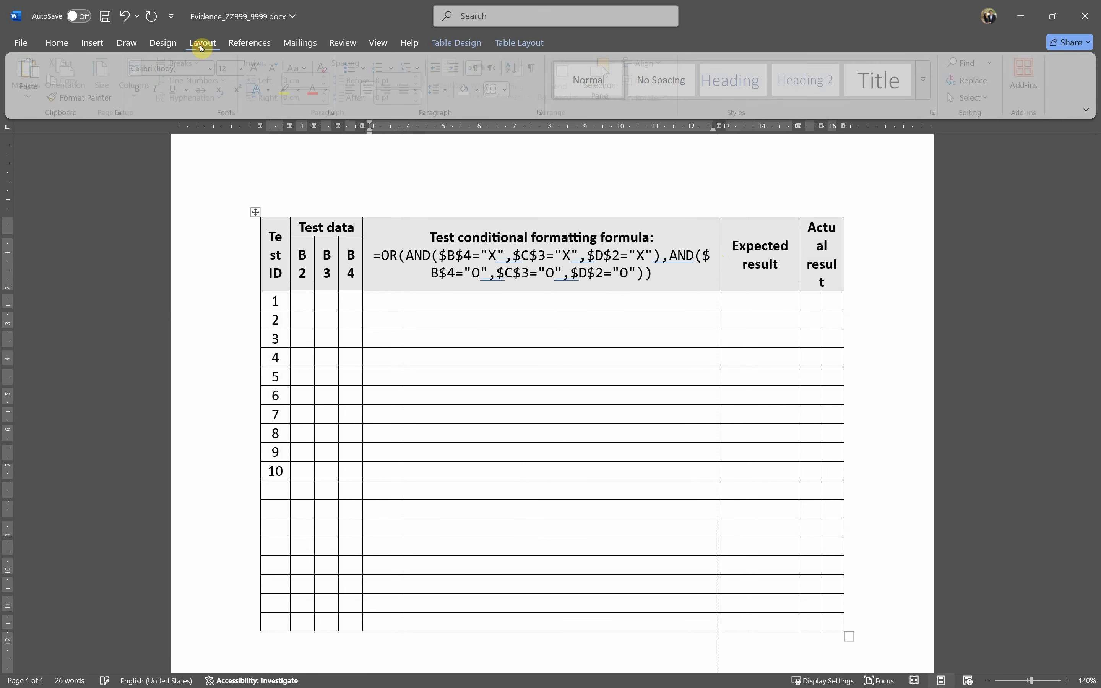
left_click(69, 78)
left_click(98, 152)
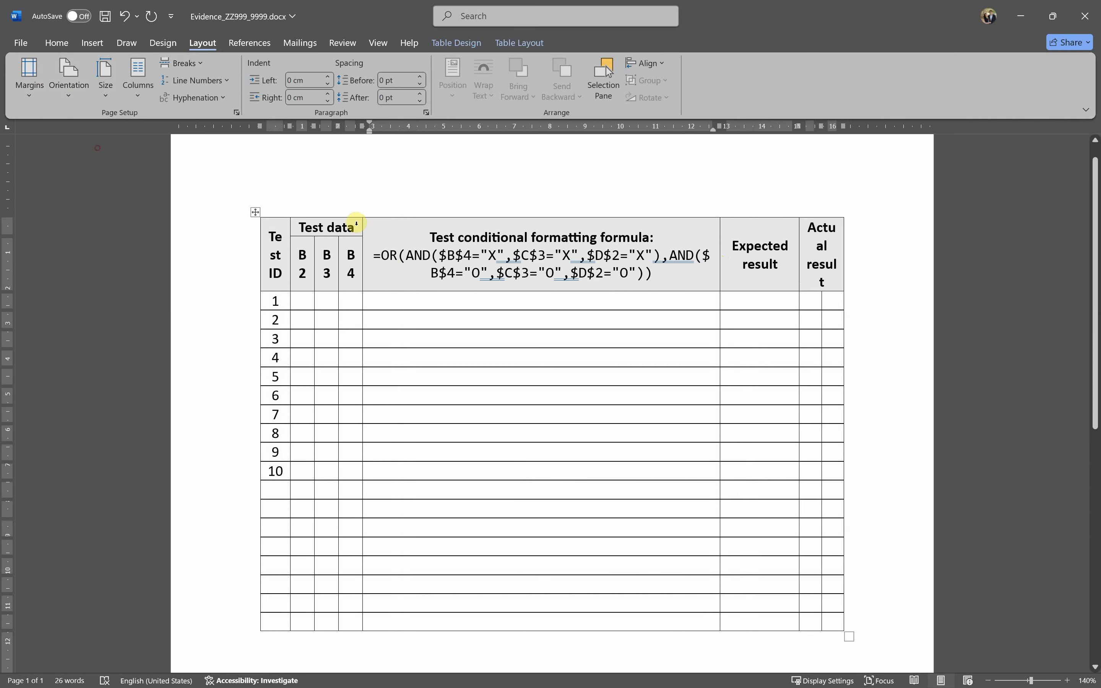
- AutoFit the test plan table to the window so it spans the landscape page
right_click(144, 212)
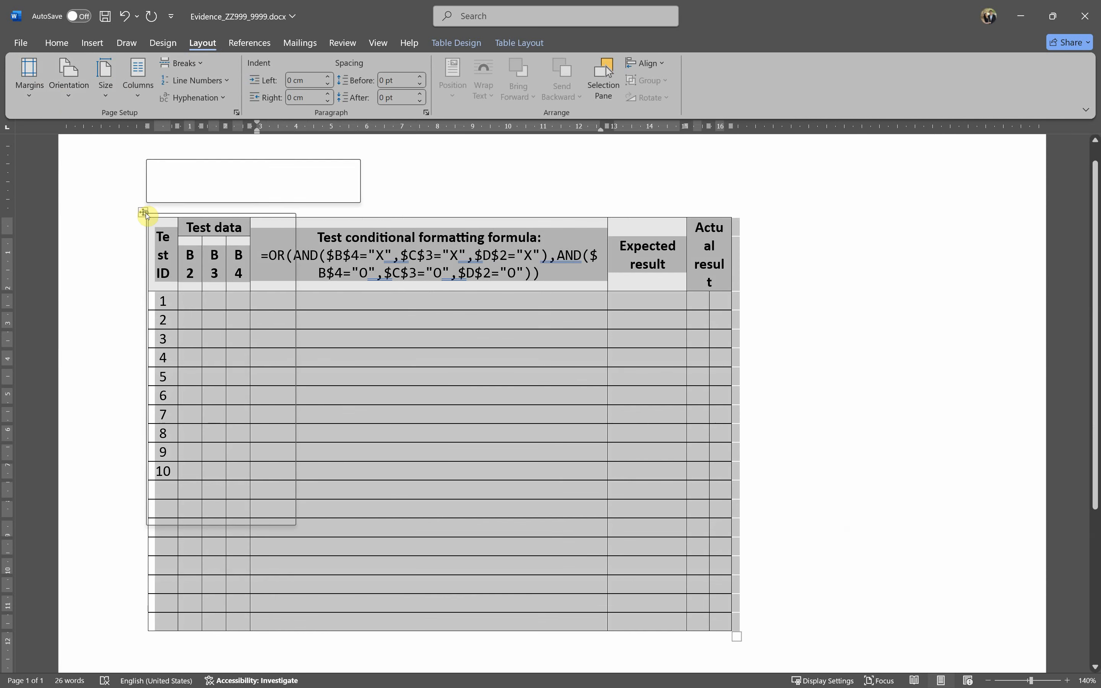
mouse_move(294, 433)
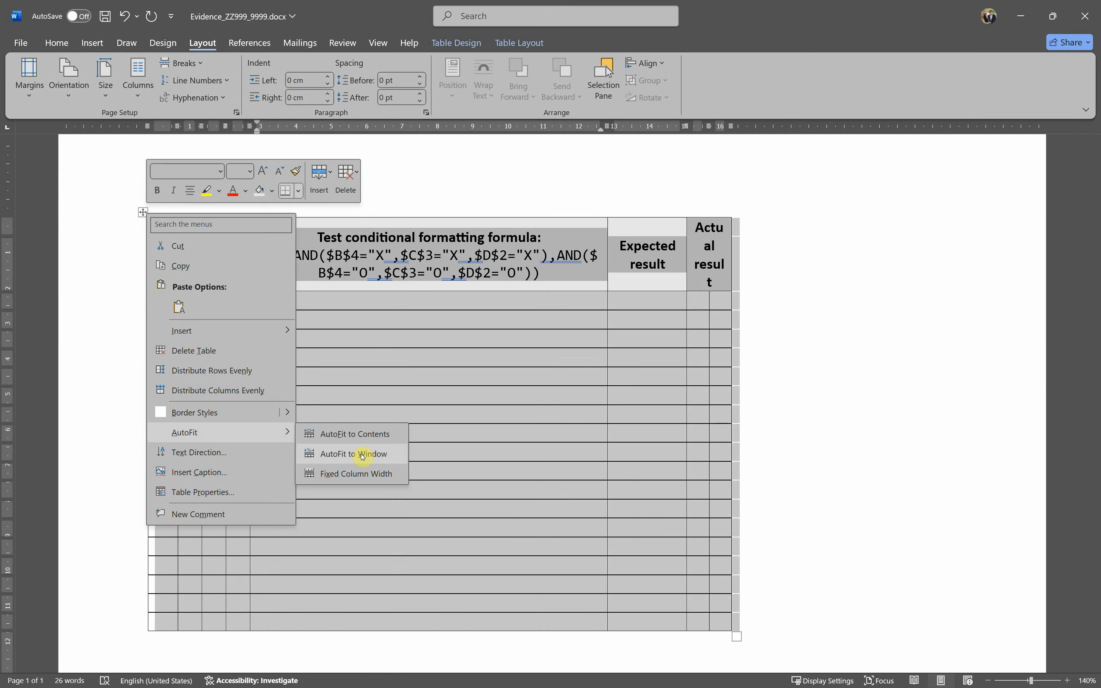
left_click(363, 454)
left_click(565, 430)
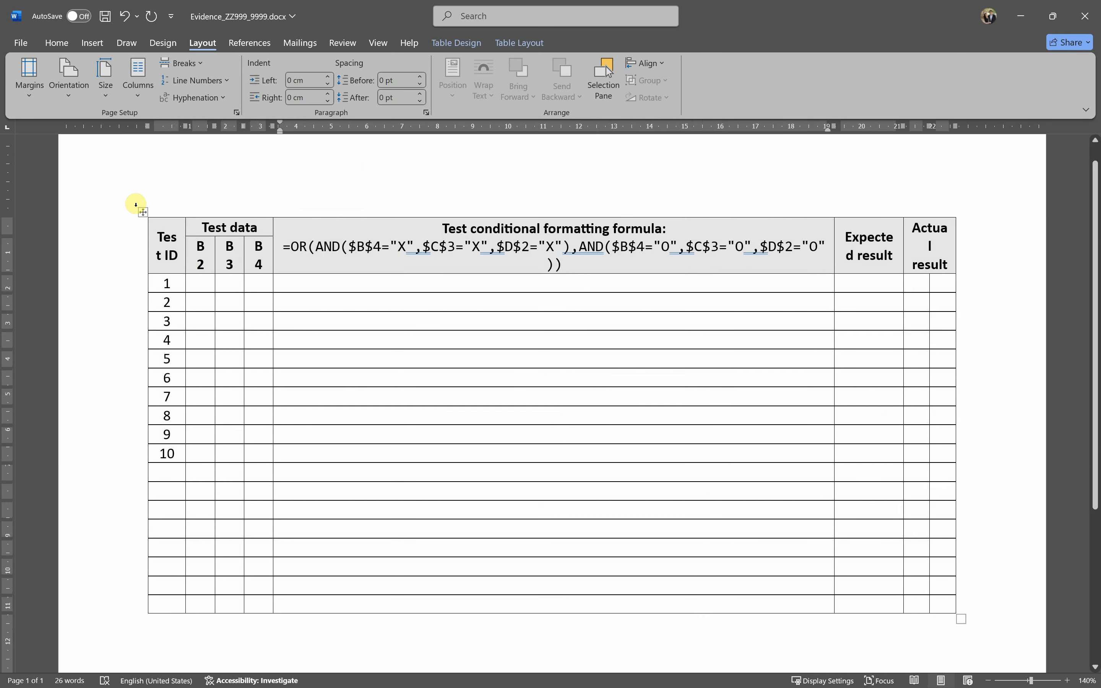
- Apply AutoFit to Contents to the widened test plan table
right_click(142, 212)
mouse_move(283, 433)
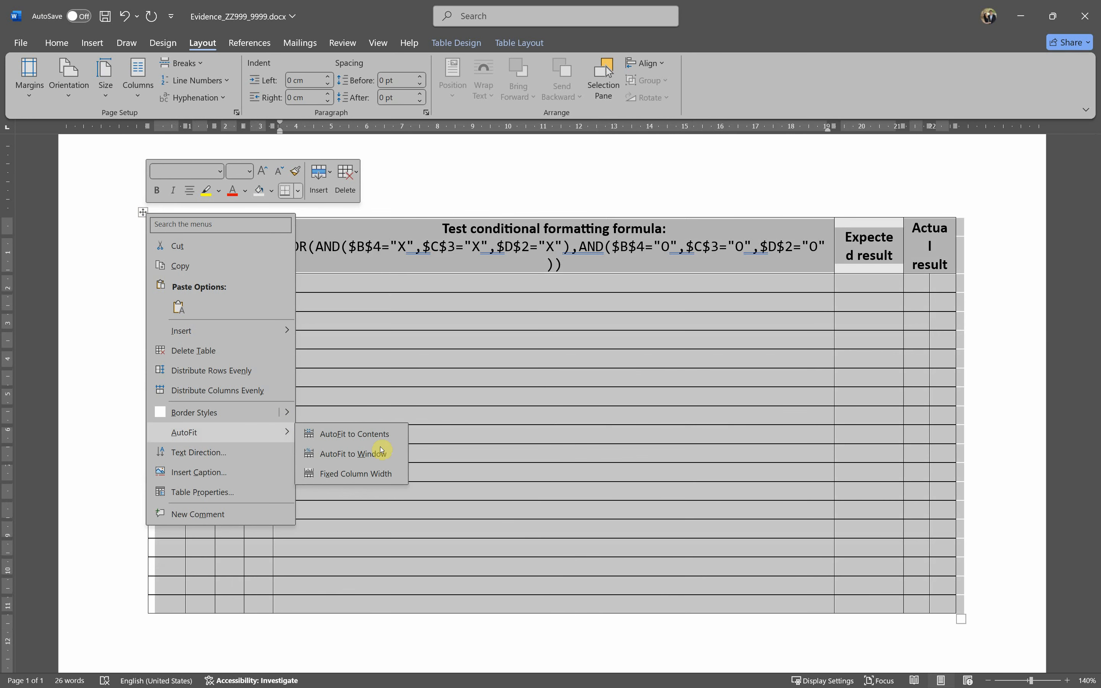
left_click(385, 435)
left_click(249, 263)
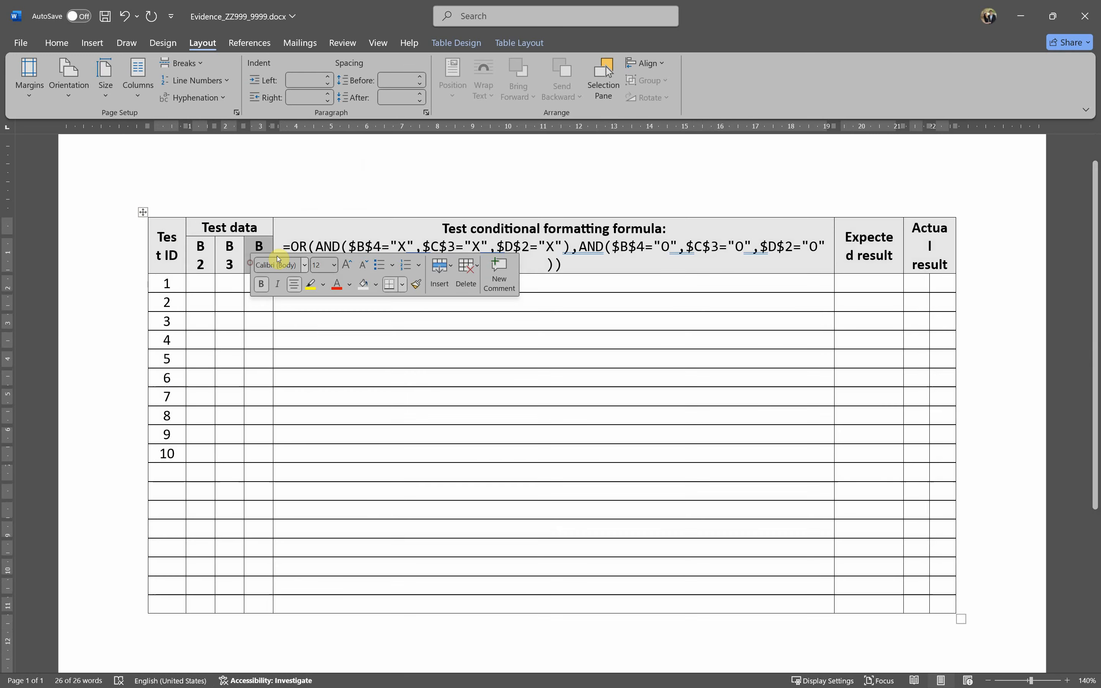
- Try widening the Test ID and B4 columns by moving their column borders manually
left_click(184, 244)
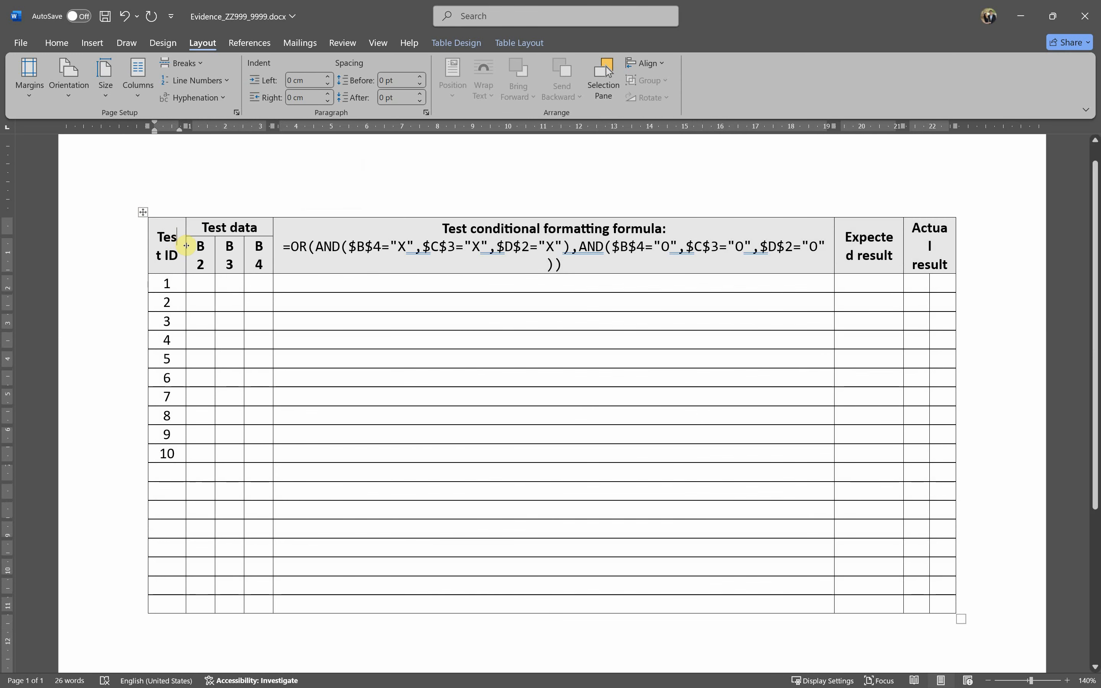
left_click_drag(185, 246, 201, 247)
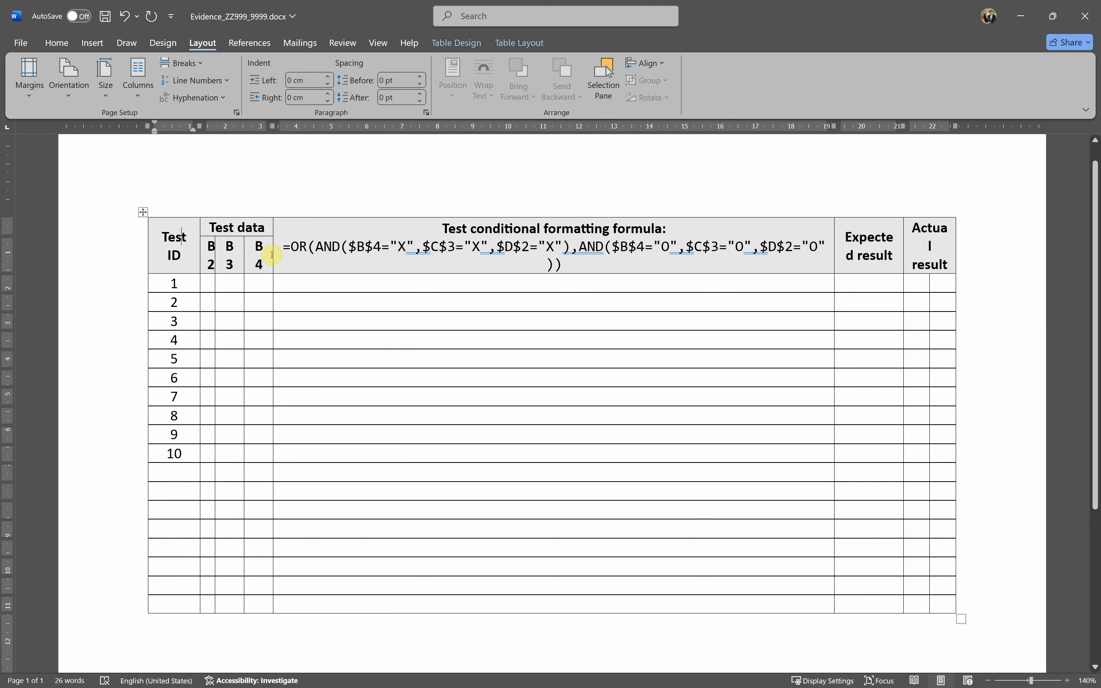
left_click_drag(272, 258, 325, 255)
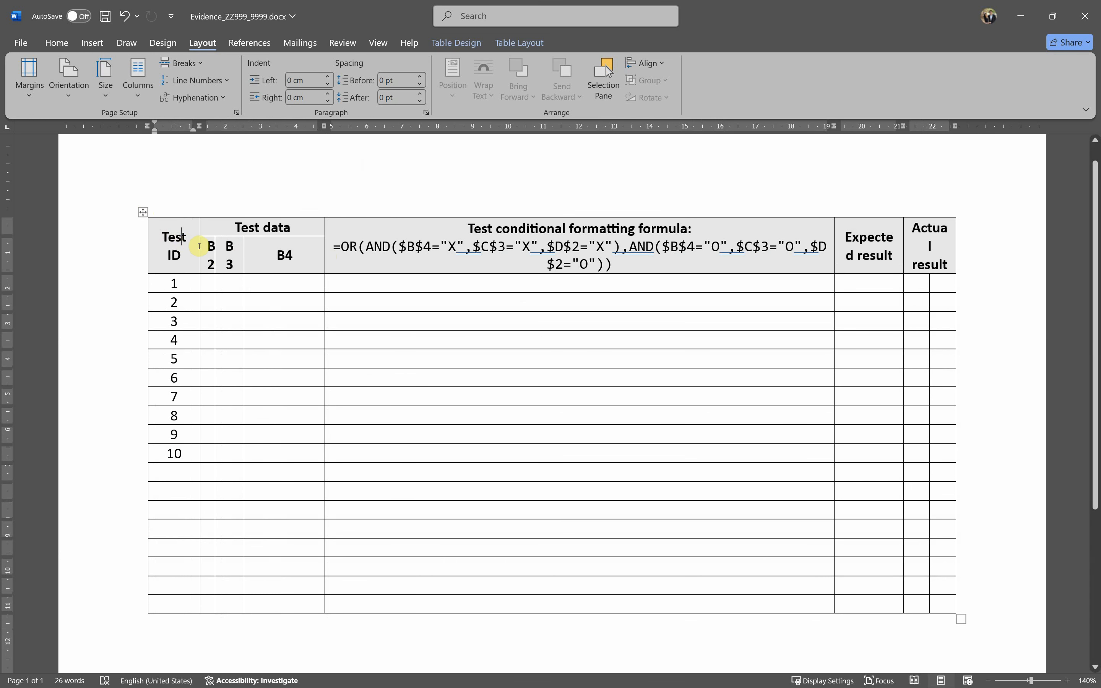
mouse_move(199, 247)
left_mouse_down()
mouse_move(182, 249)
mouse_move(192, 249)
left_mouse_up()
- Refit the manually adjusted table columns with AutoFit to Contents
left_click(144, 214)
right_click(144, 213)
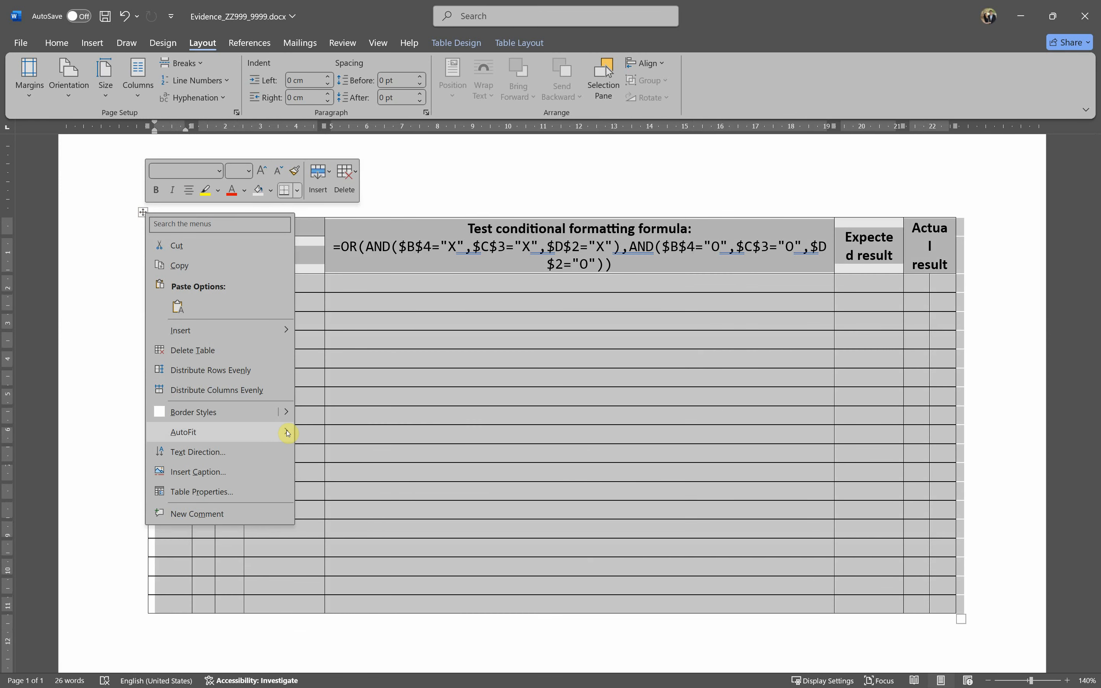
mouse_move(282, 431)
left_click(346, 434)
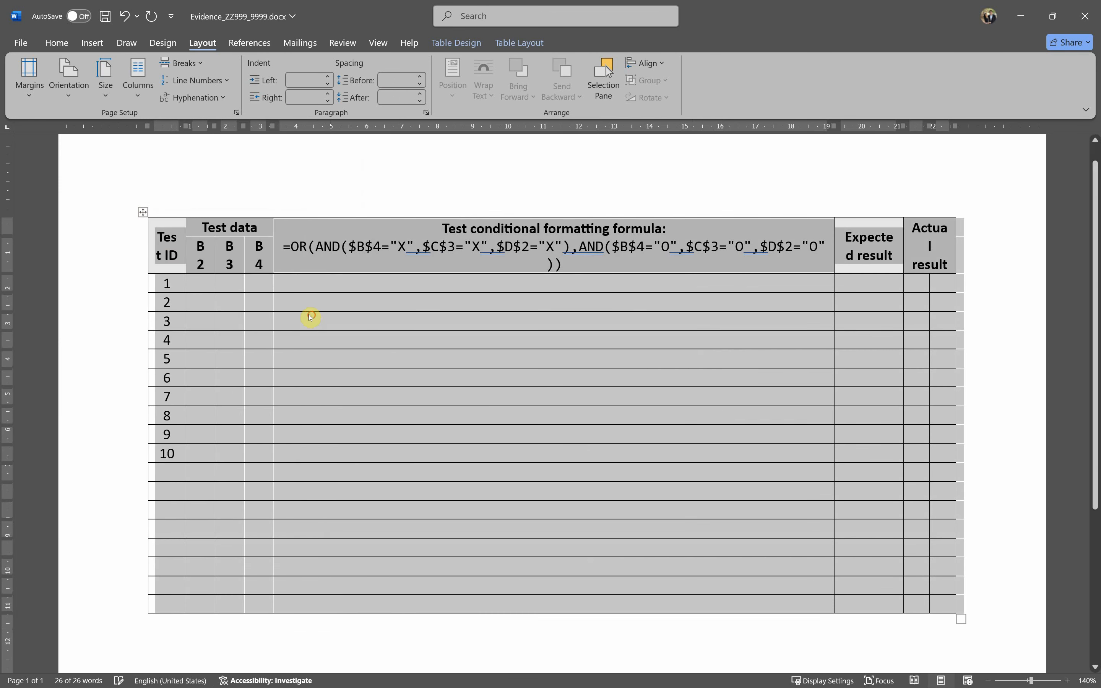
left_click(304, 298)
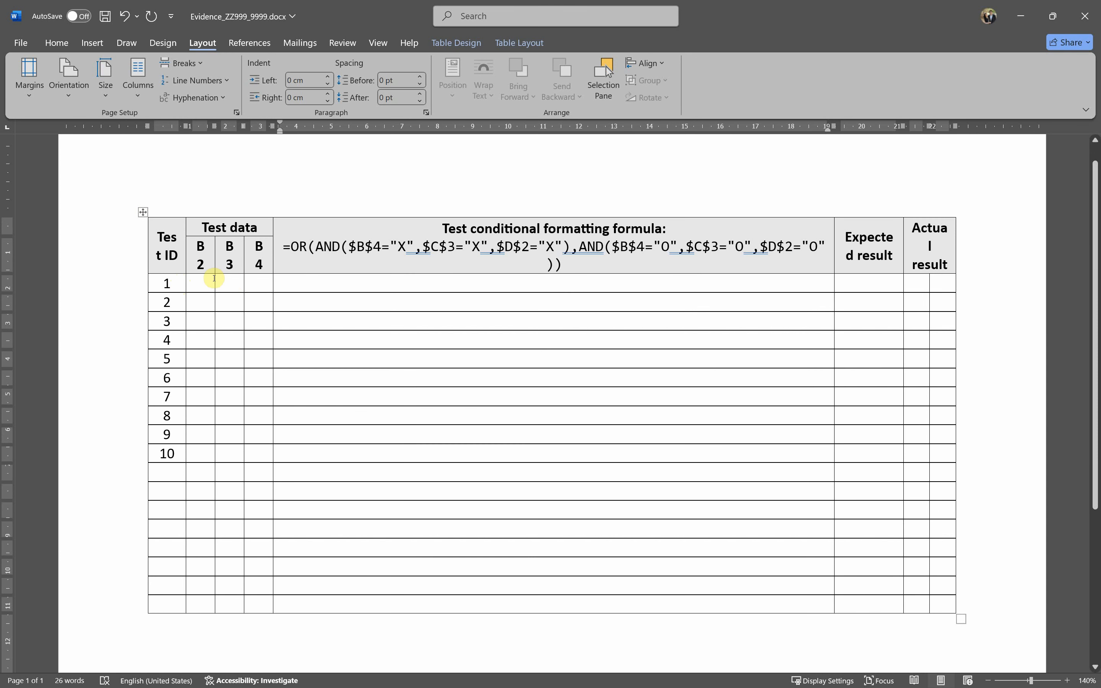
- Fill test 1 with O for B2, B3 and B4, formula result TRUE, and expected result "B2, B3, B4 cells turn green"
left_click(206, 281)
type("O")
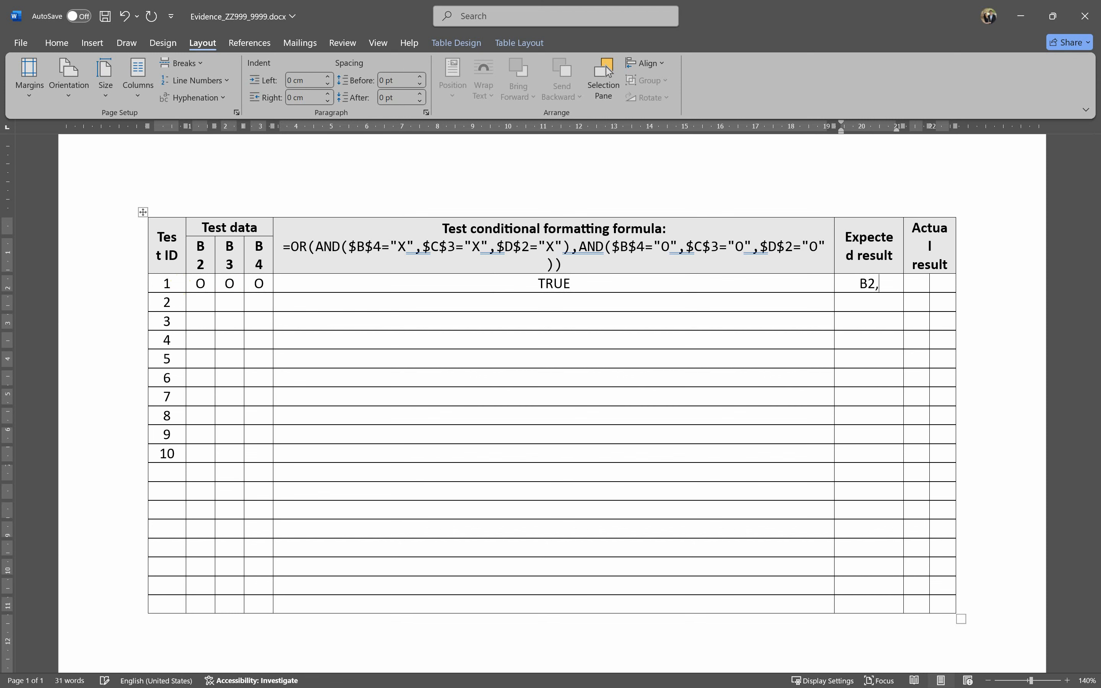
type("3, B4")
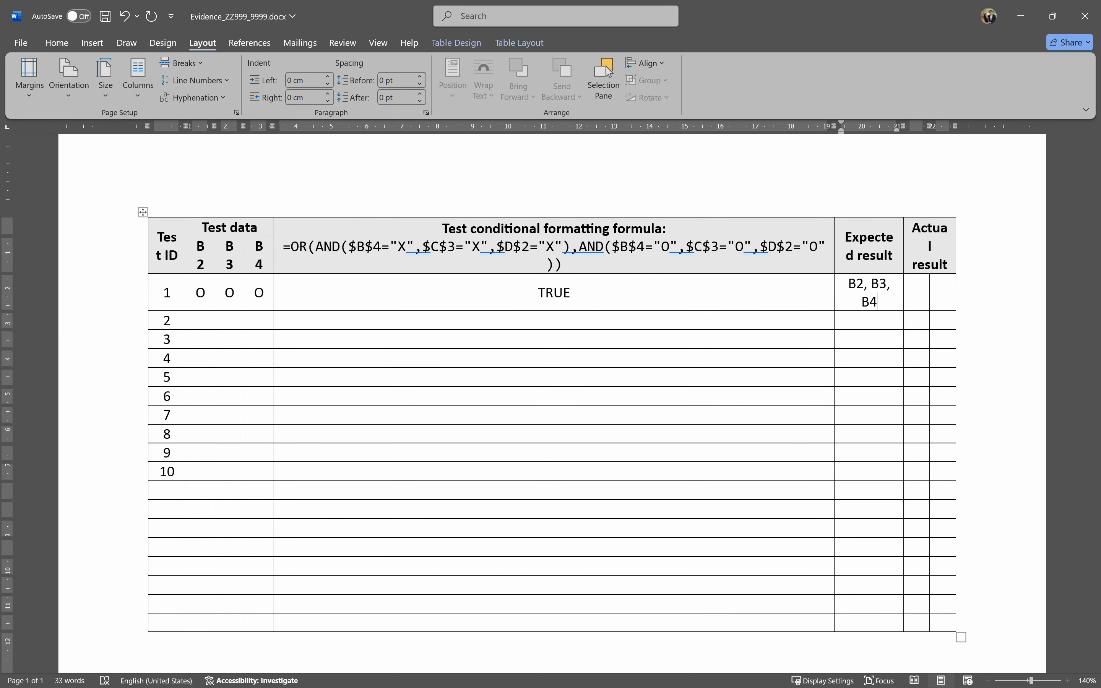
type(" cells turn gr")
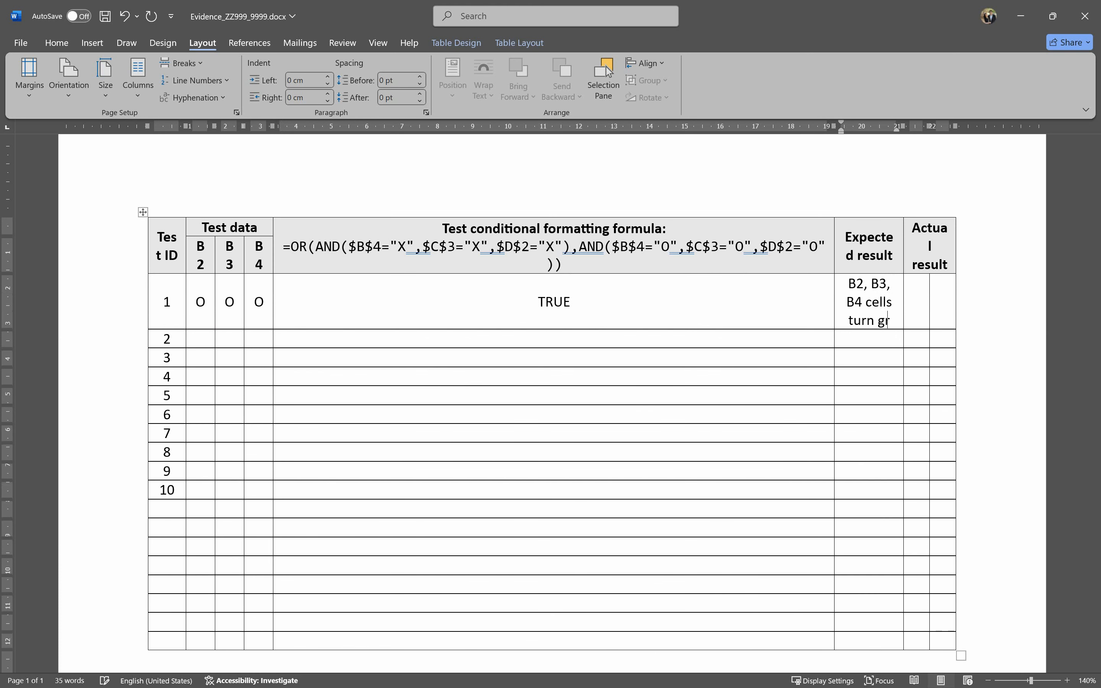
type("een")
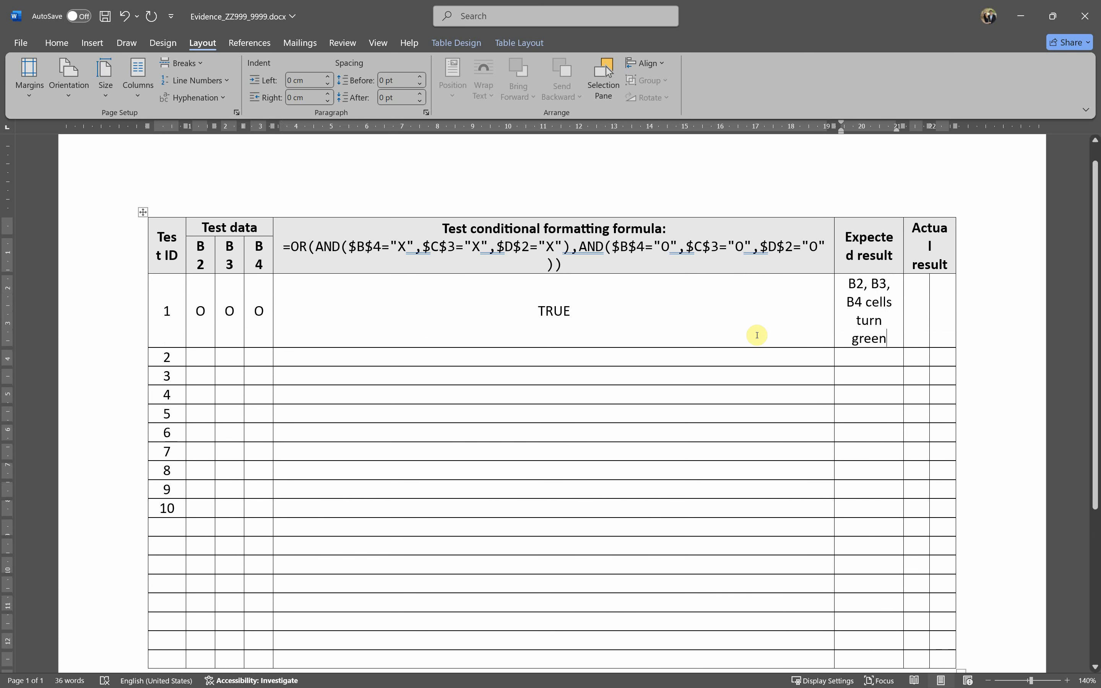
- Enter "Green fill" in the first Actual result cell of test 1 and place the cursor in the cell beside it
left_click_drag(845, 237, 863, 255)
left_click(919, 314)
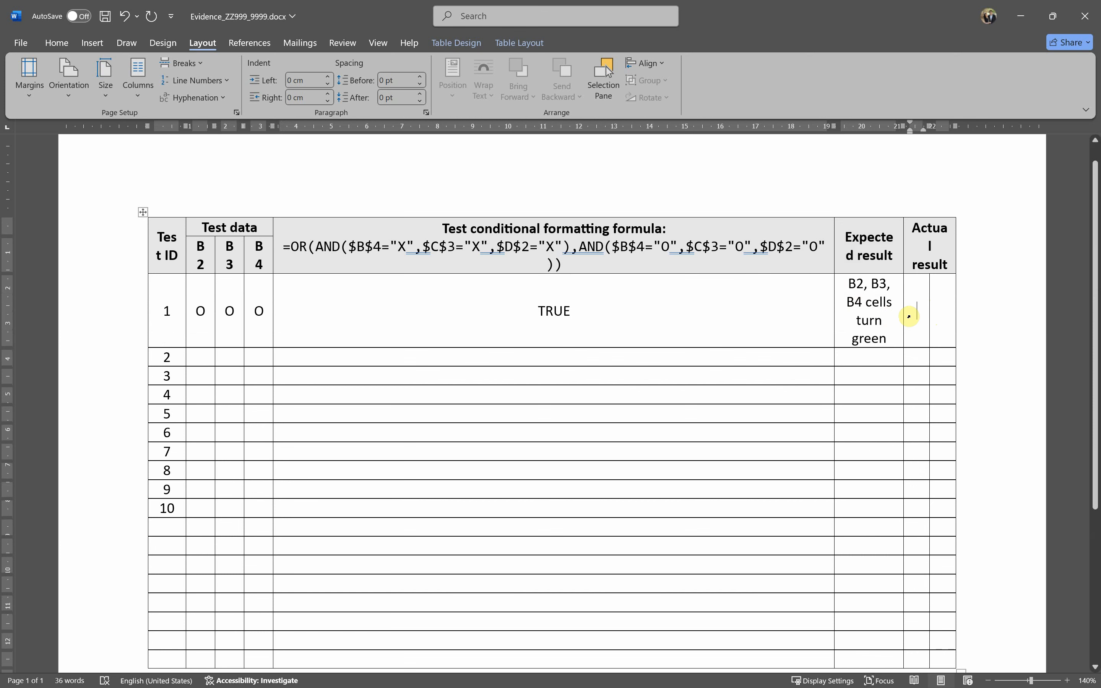
type("Greem")
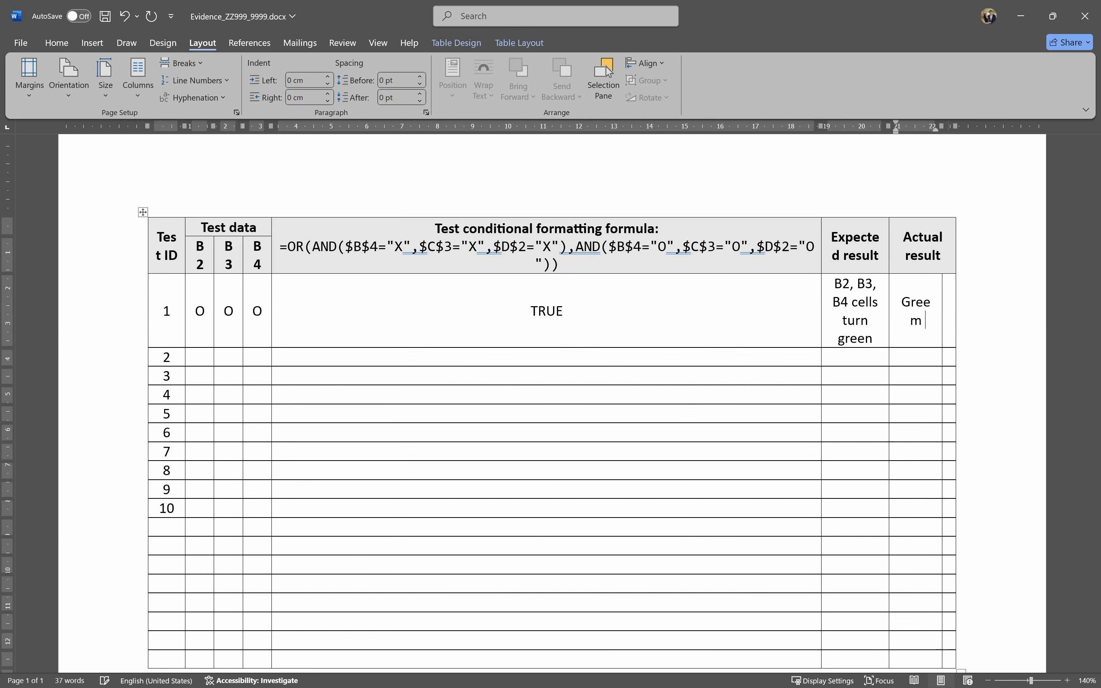
key("BackSpace")
type("n fill")
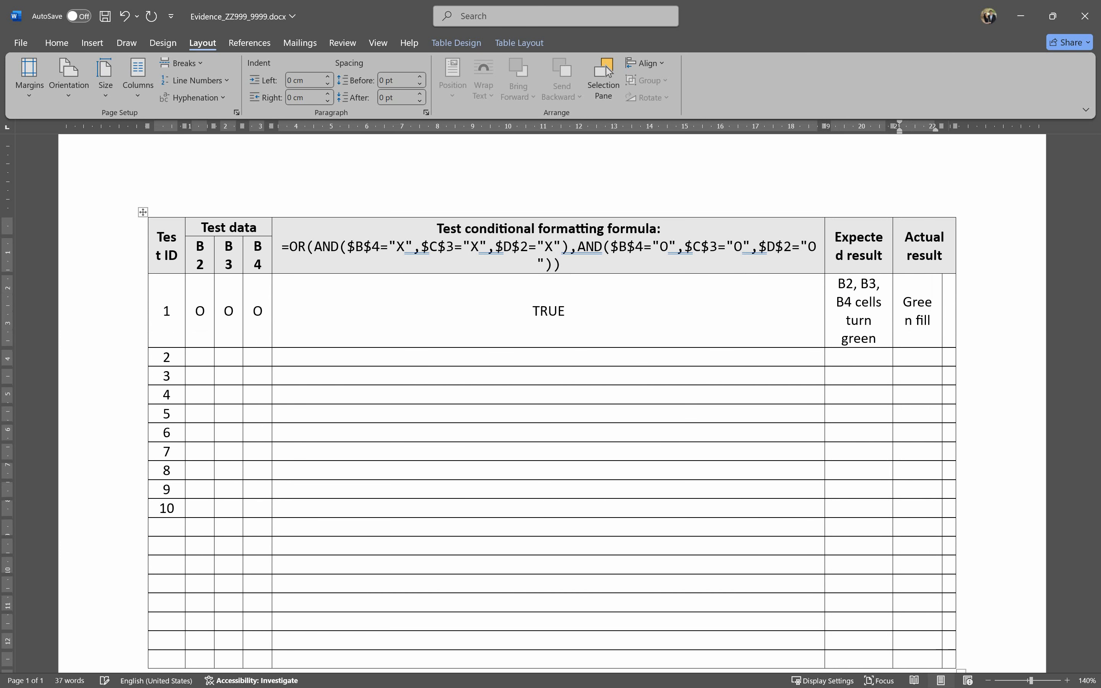
left_click(953, 311)
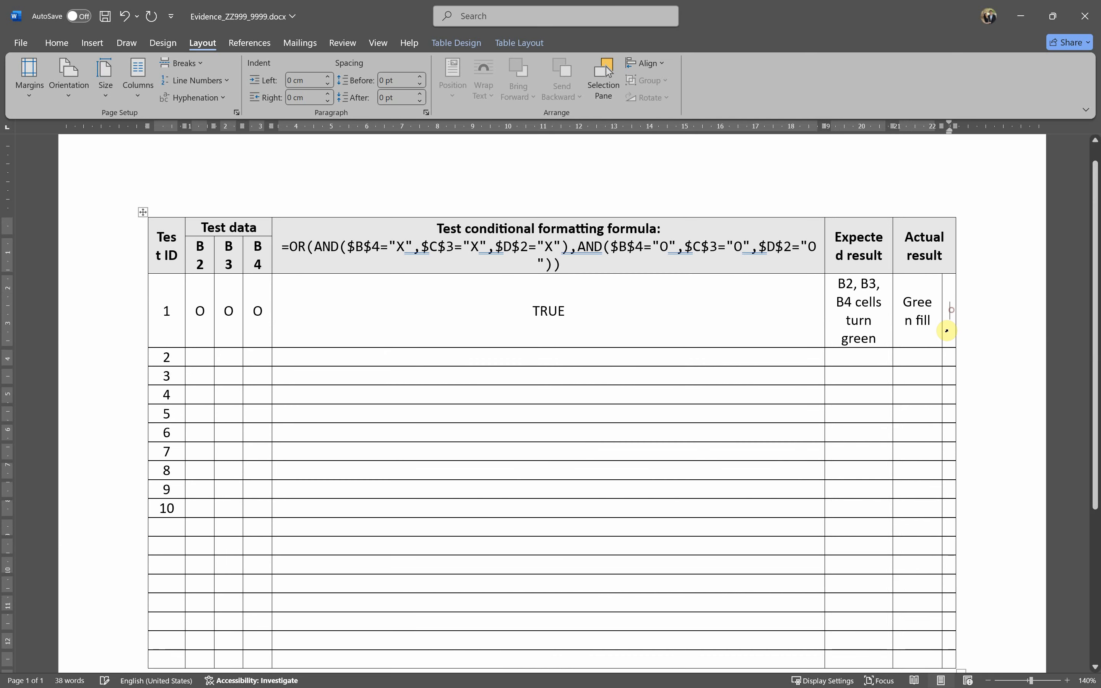
- Switch to the TTT_ZZ999_9999 Excel workbook and enter O in cells B2, B3 and B4 of the grid
key("alt+Tab")
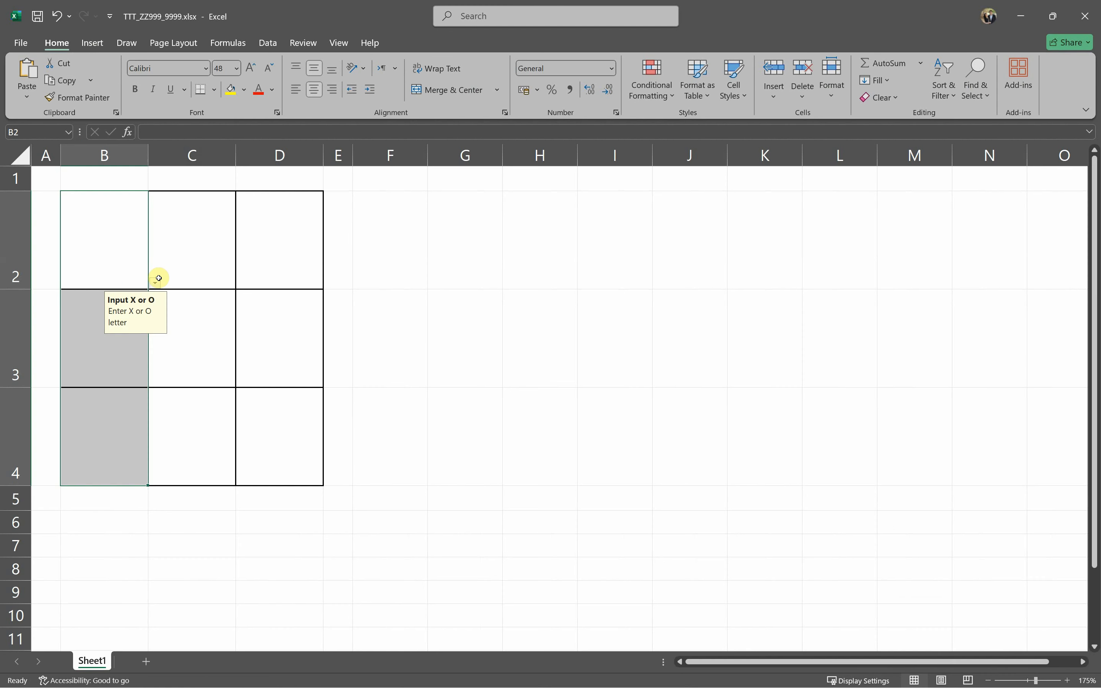
left_click(101, 257)
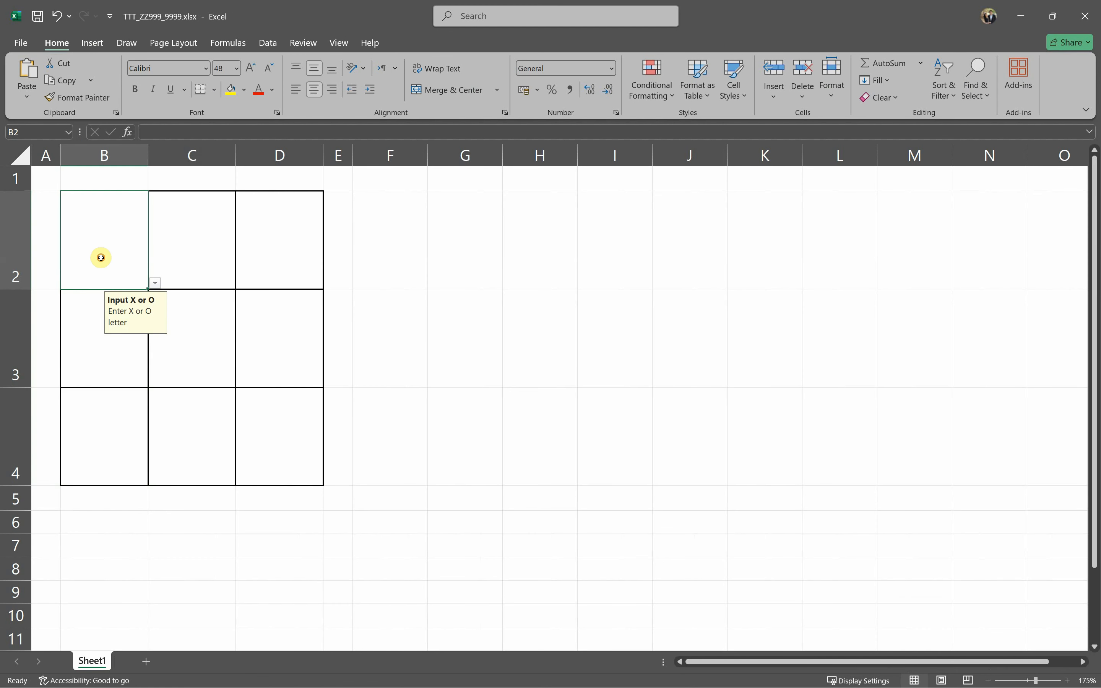
type("O")
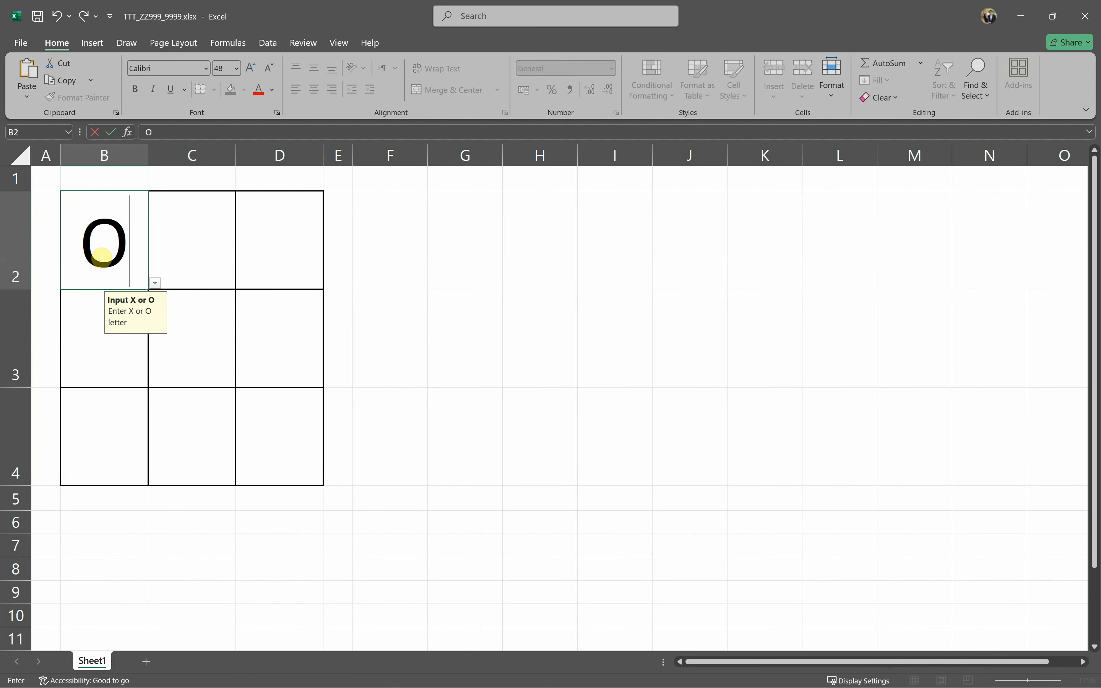
key("Return")
type("O")
key("Return")
key("Return")
key("Up")
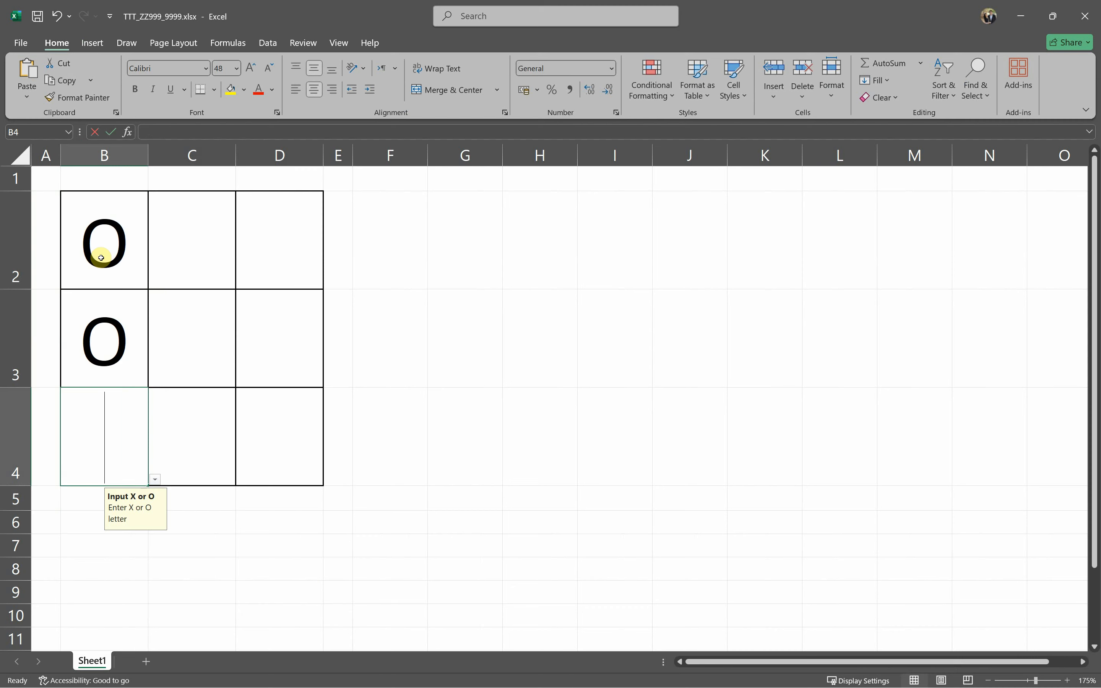
type("O")
left_click(329, 585)
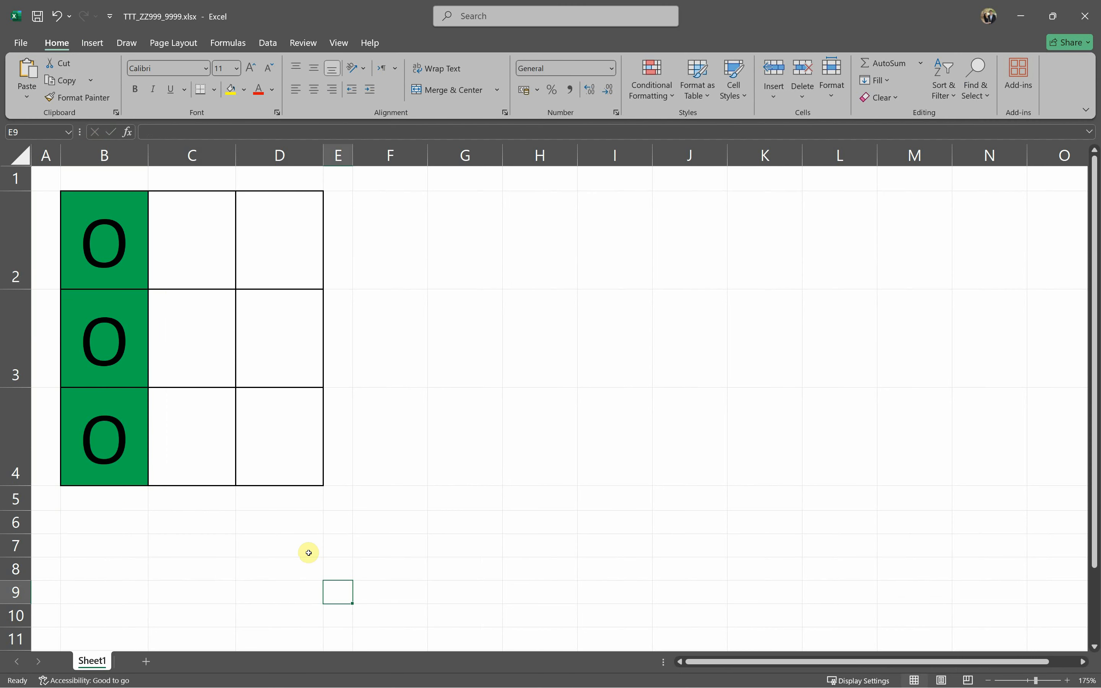
- Capture a screenshot of the tic-tac-toe grid with its headings and paste it into test 1's Actual result cell in the Word document
key("super+shift+s")
left_click_drag(9, 148, 344, 509)
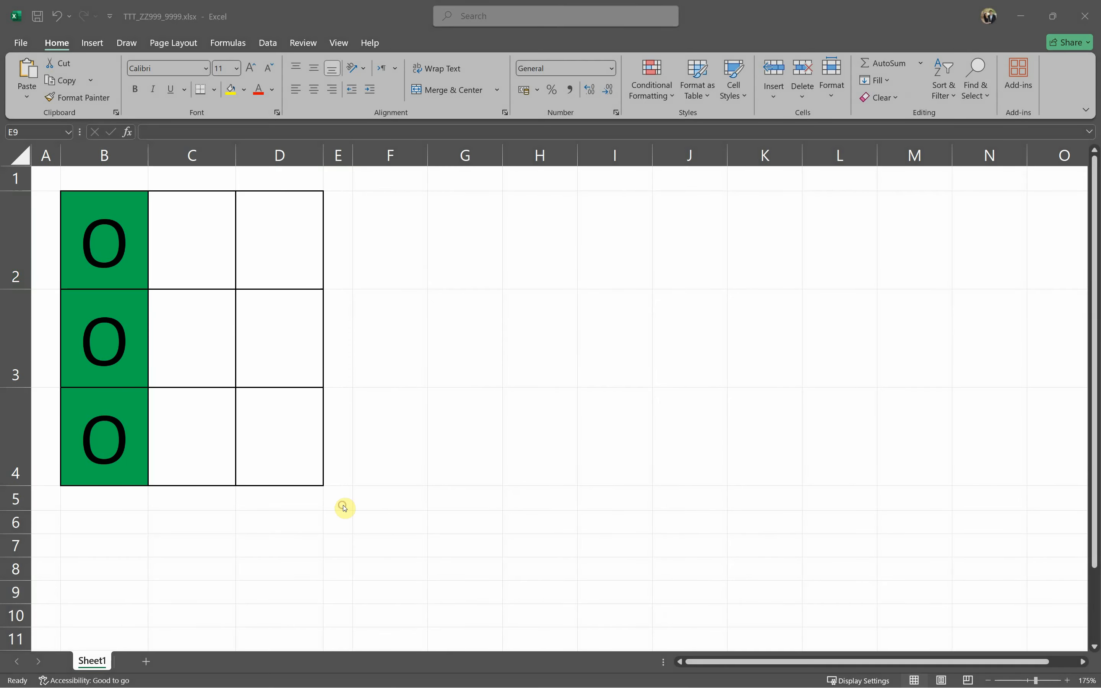
key("alt+Tab")
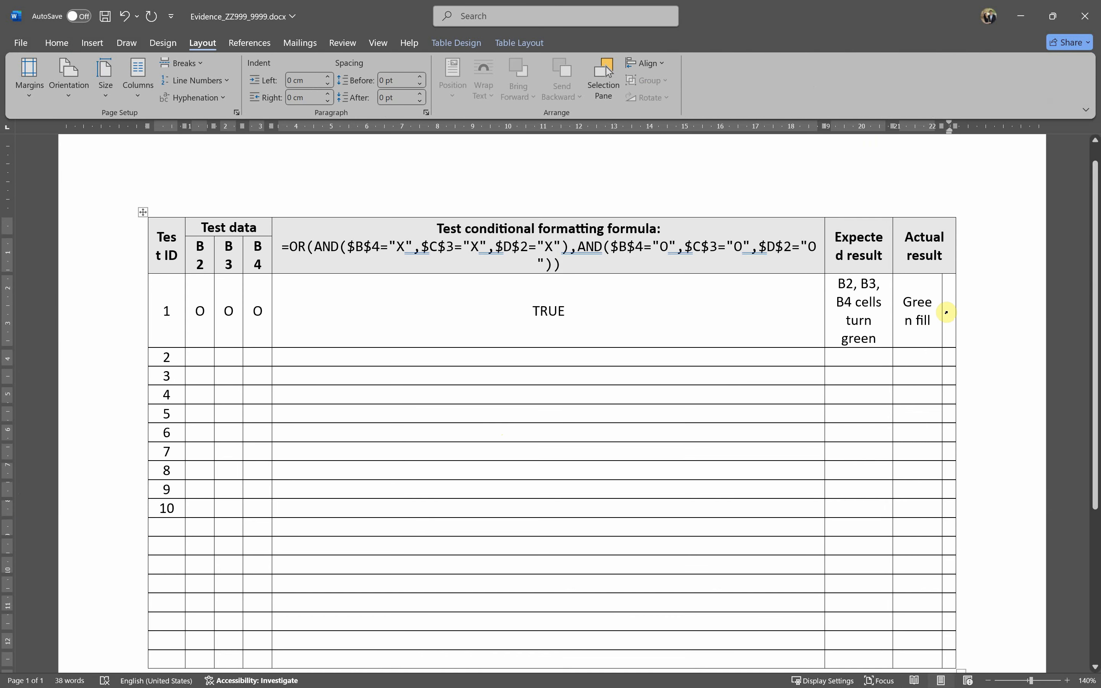
key("ctrl+v")
- Resize the pasted grid screenshot to a height of 3 cm
left_click(872, 344)
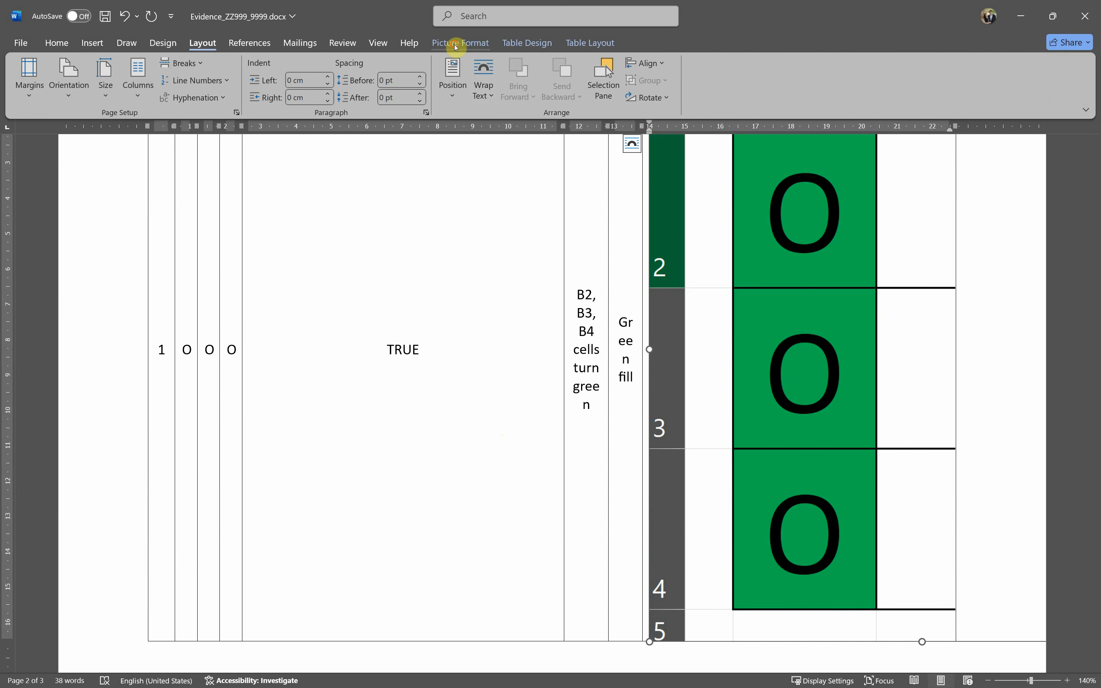
left_click(460, 42)
left_click(1039, 68)
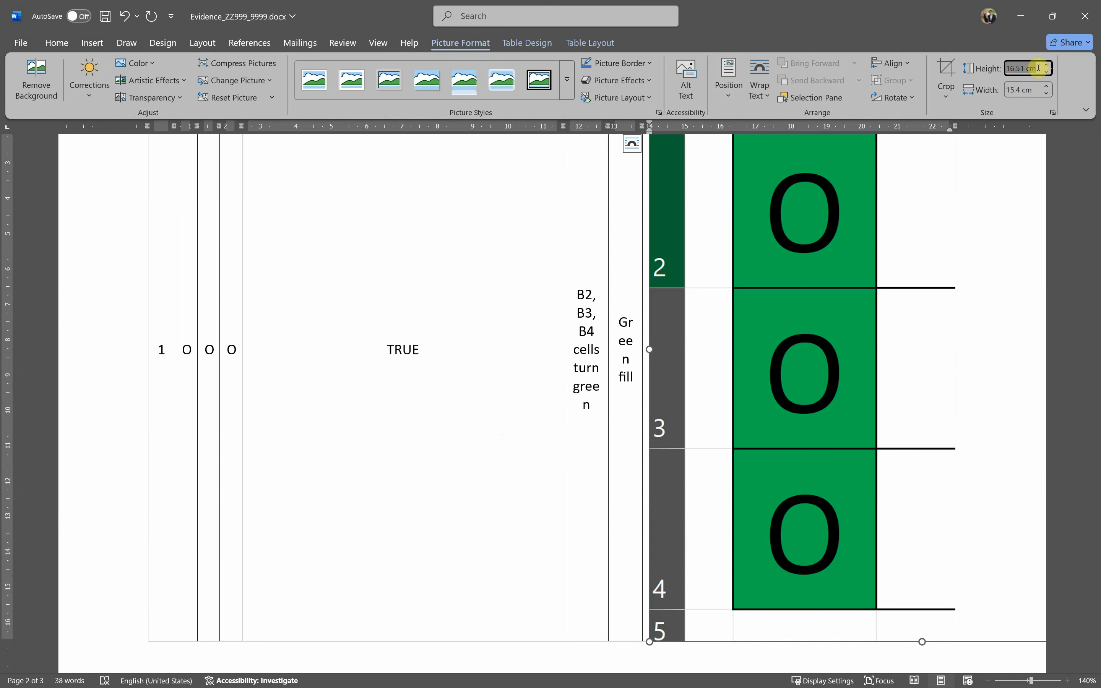
type("3")
key("Tab")
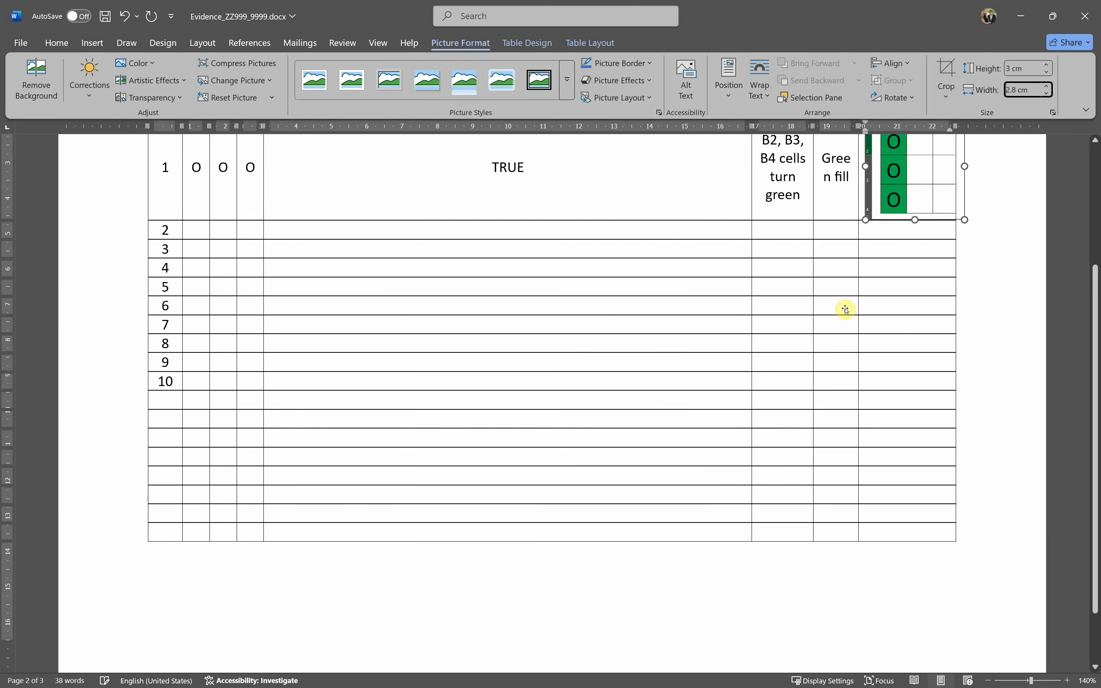
left_click(904, 420)
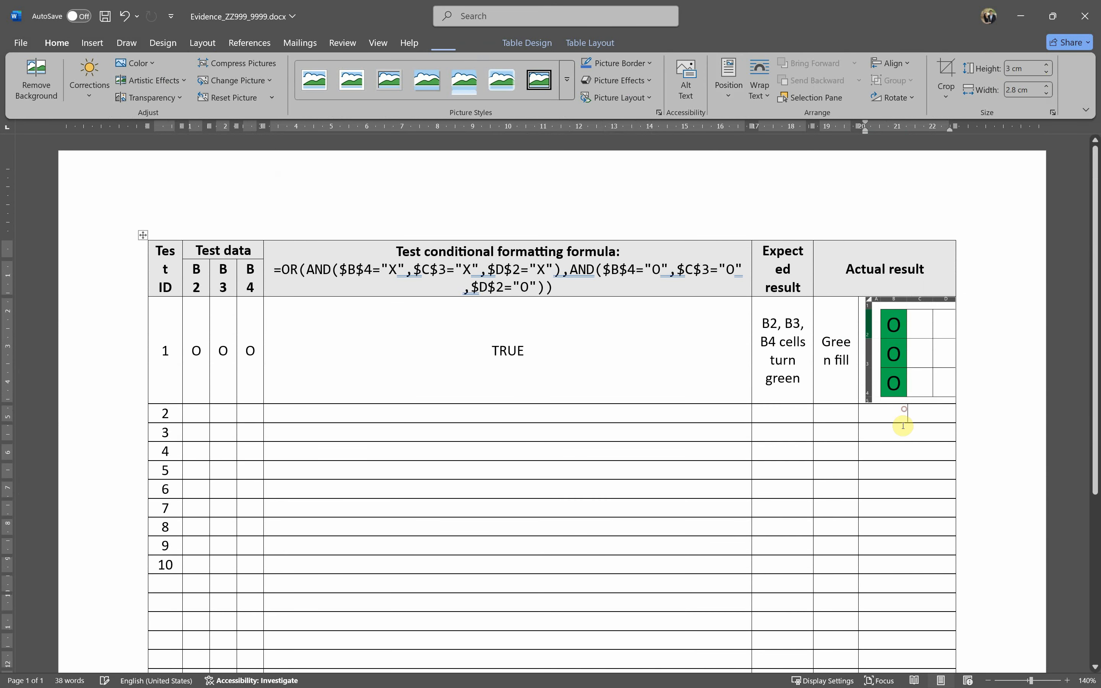
- AutoFit the test plan table containing the resized screenshot to the window
left_click(909, 380)
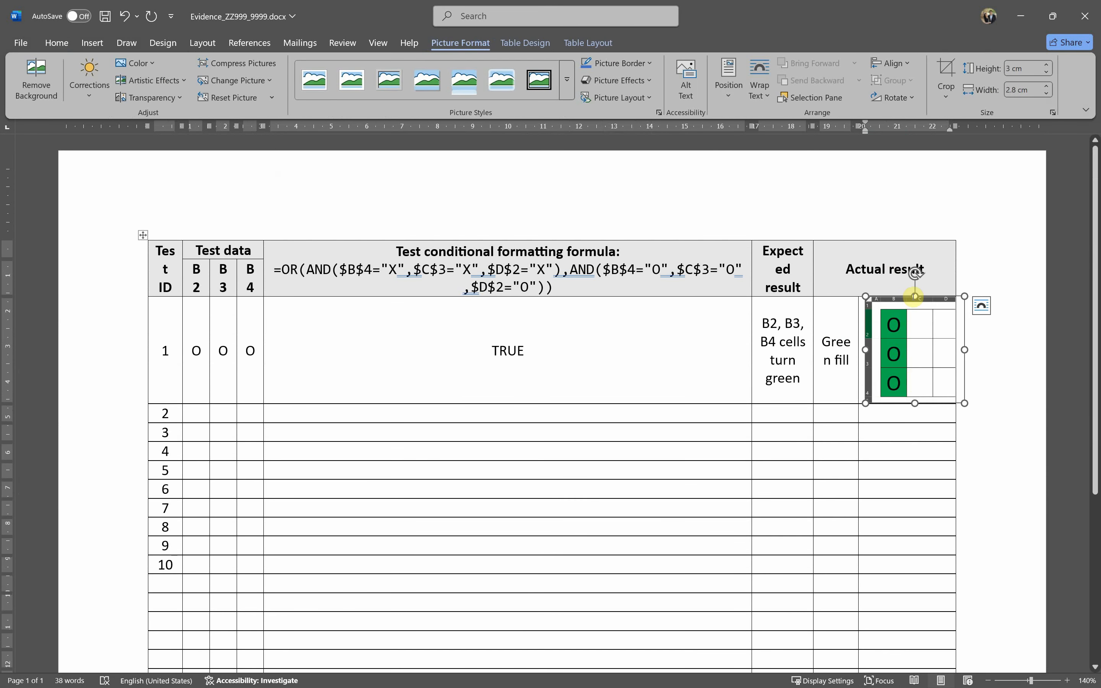
left_click(144, 236)
right_click(144, 235)
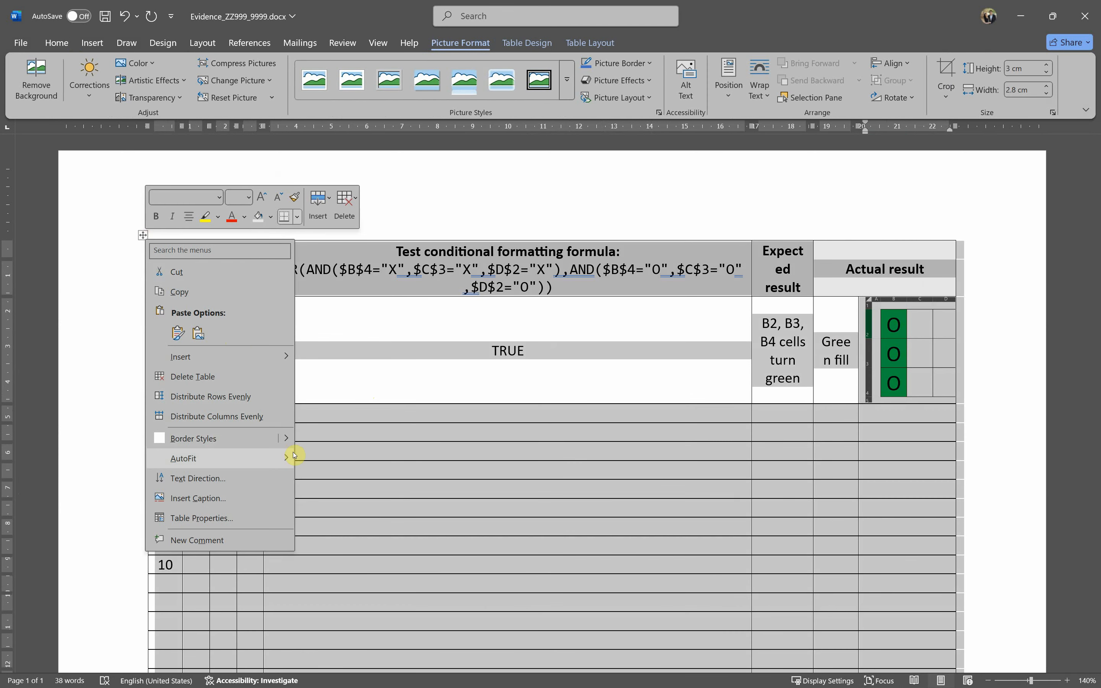
mouse_move(287, 458)
left_click(354, 480)
- Apply AutoFit to Contents to the whole table with the resized screenshot
left_click(143, 235)
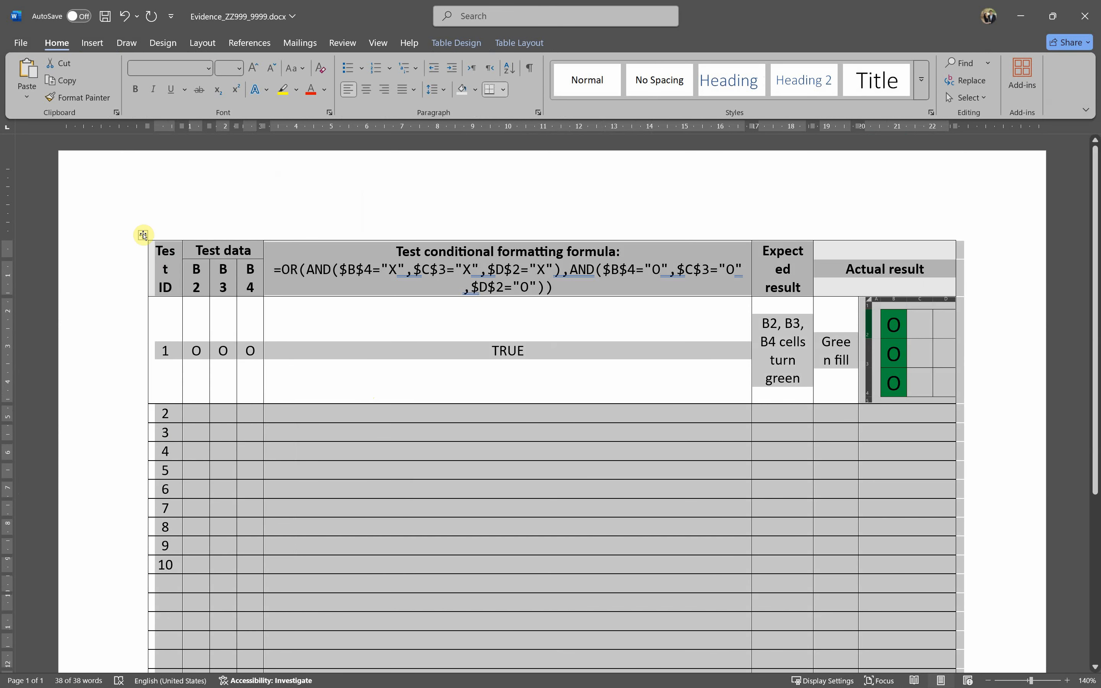
right_click(143, 234)
mouse_move(273, 453)
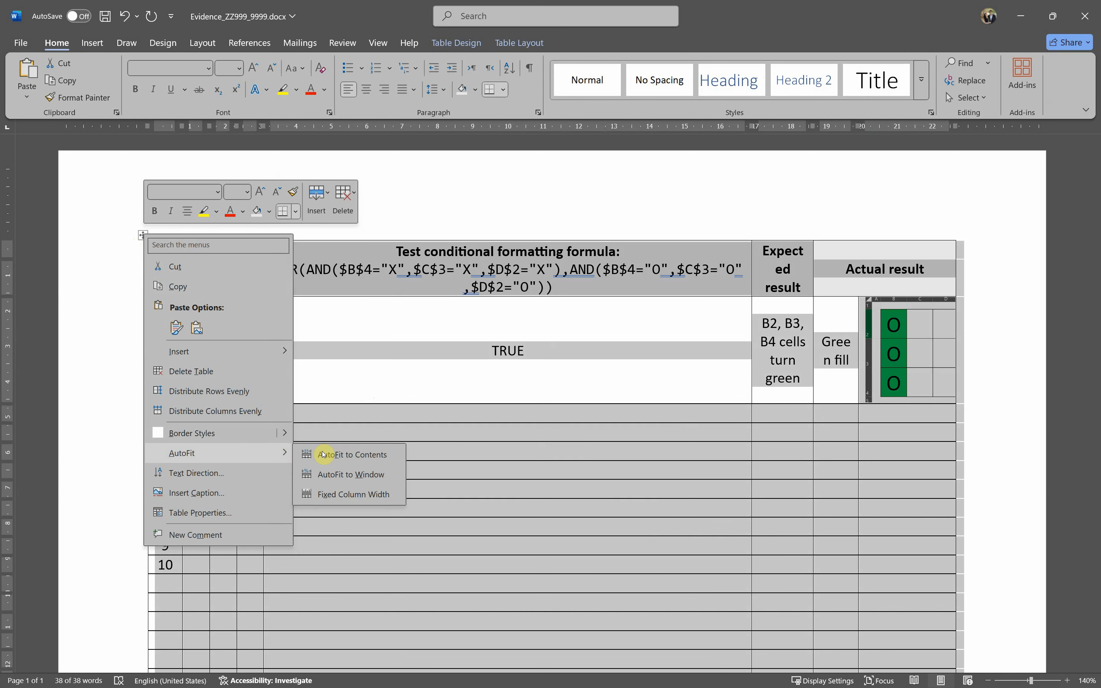
left_click(337, 452)
left_click(668, 330)
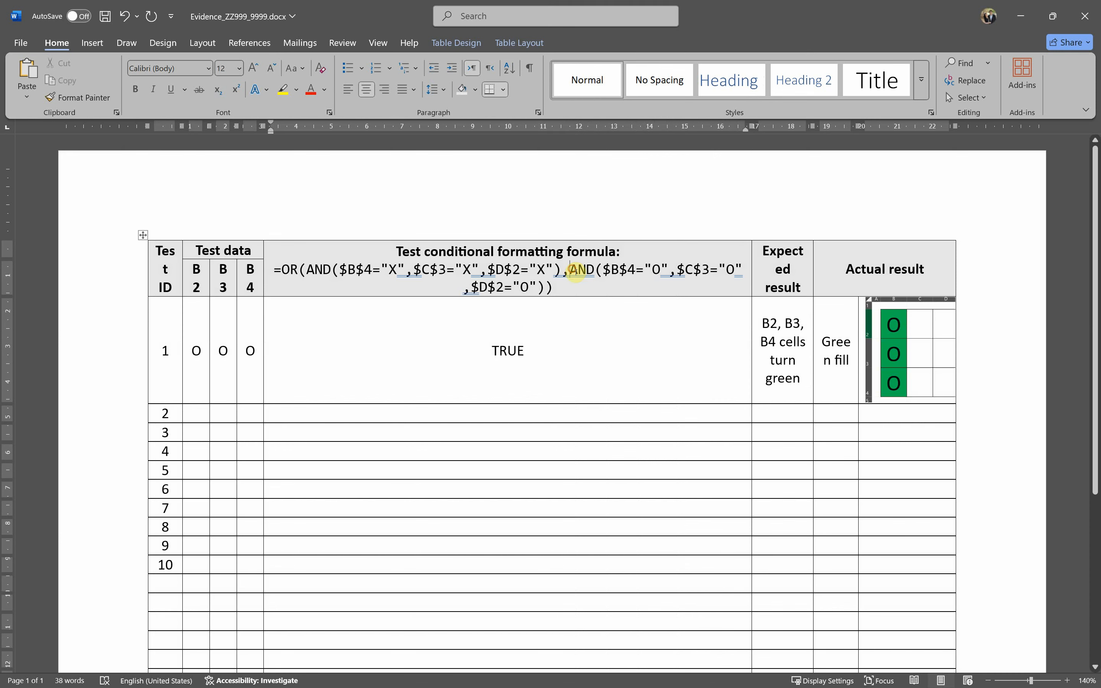
- Break the header formula onto a new line before its second AND condition
key("Return")
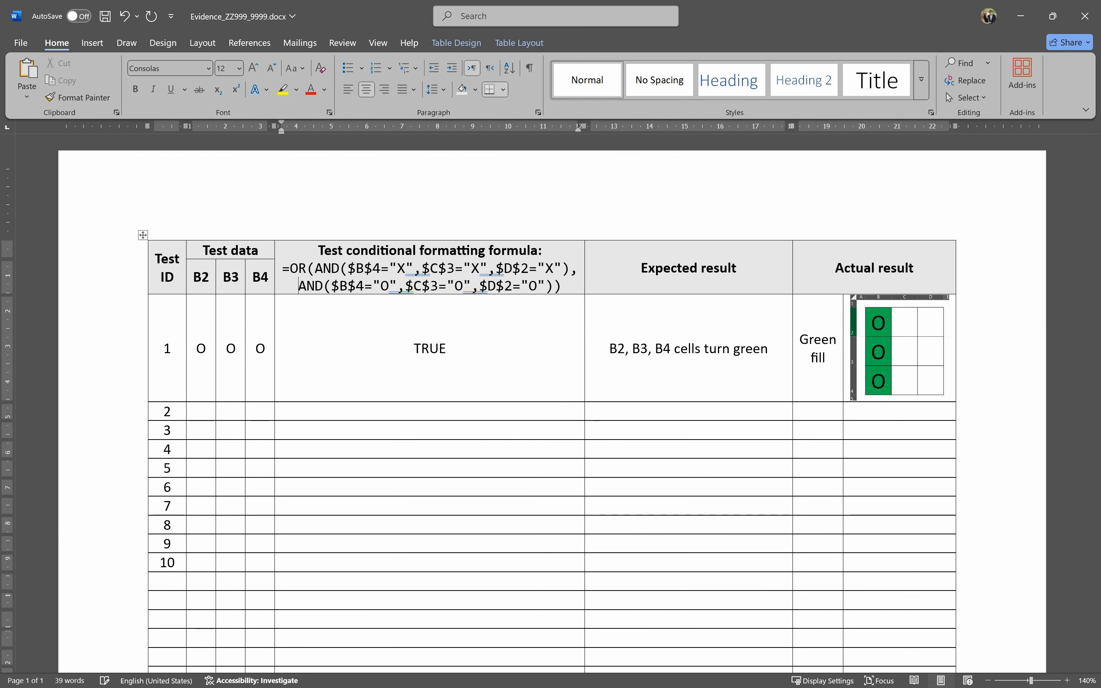
left_click_drag(296, 270, 395, 270)
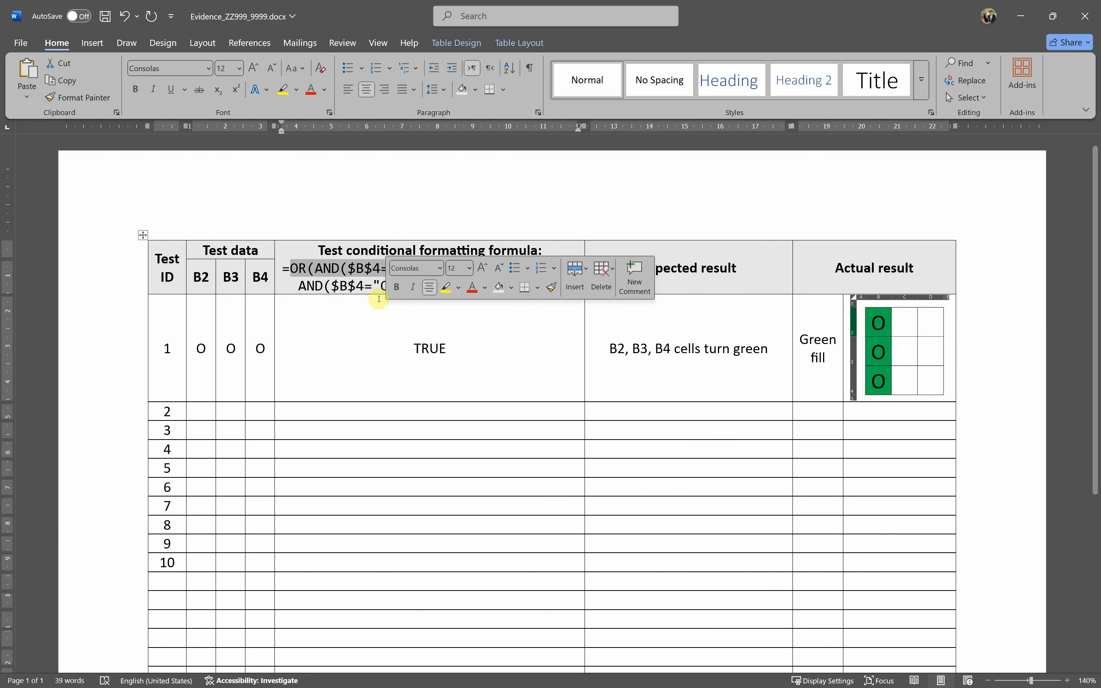
left_click(309, 286)
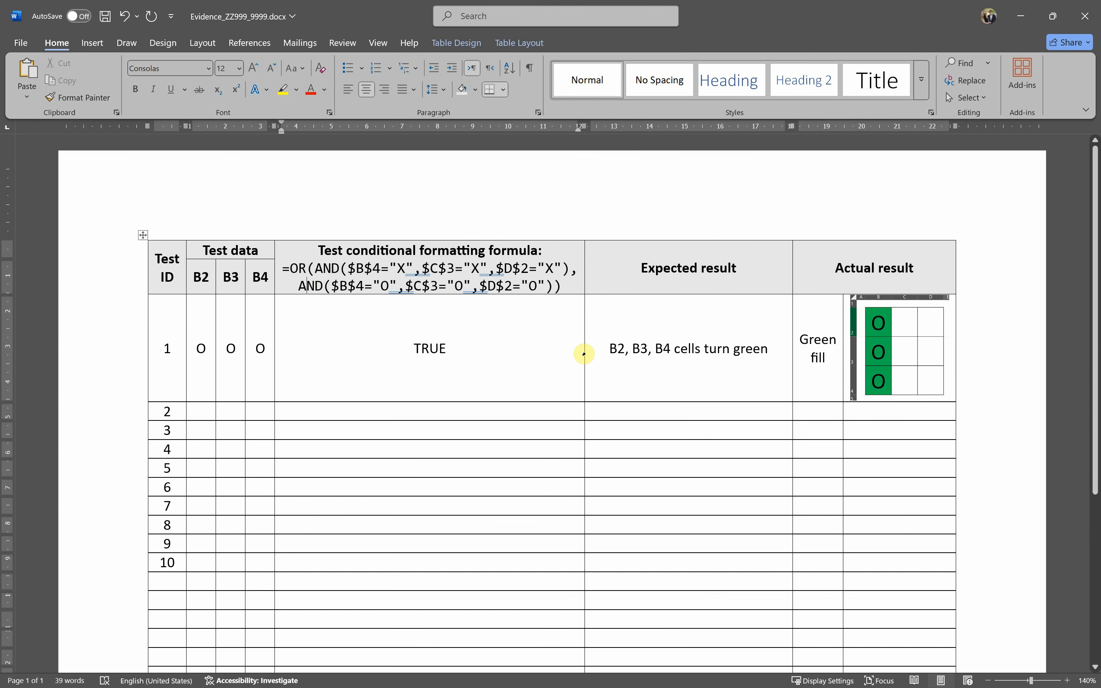
mouse_move(582, 353)
left_mouse_down()
mouse_move(557, 353)
mouse_move(584, 350)
left_mouse_up()
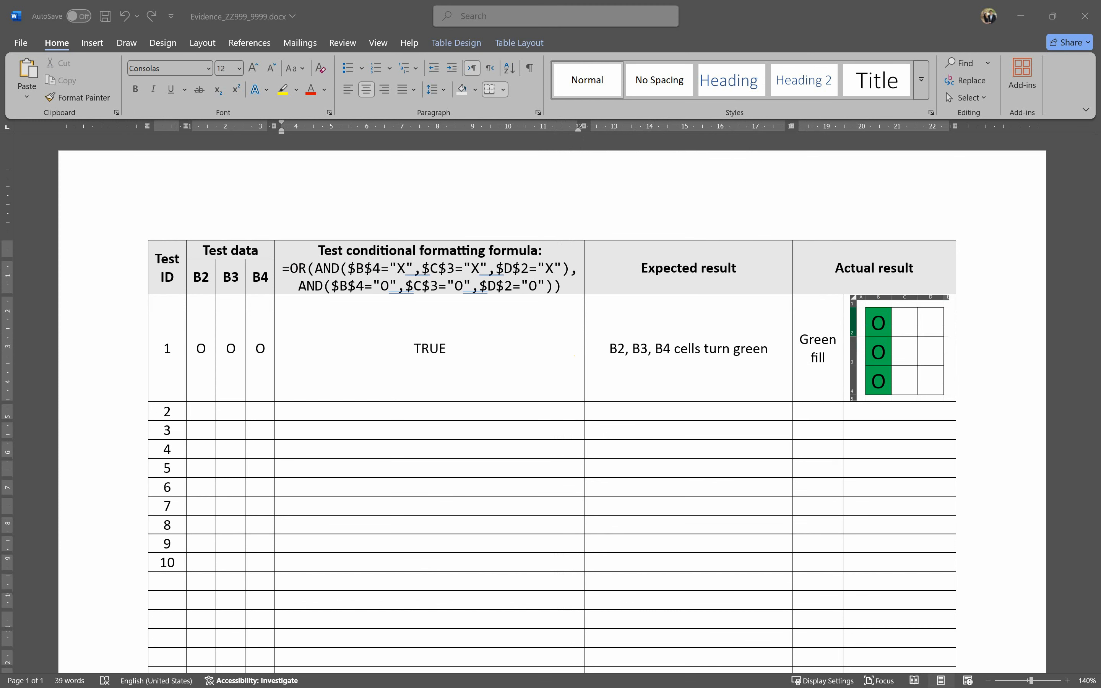
left_click(364, 270)
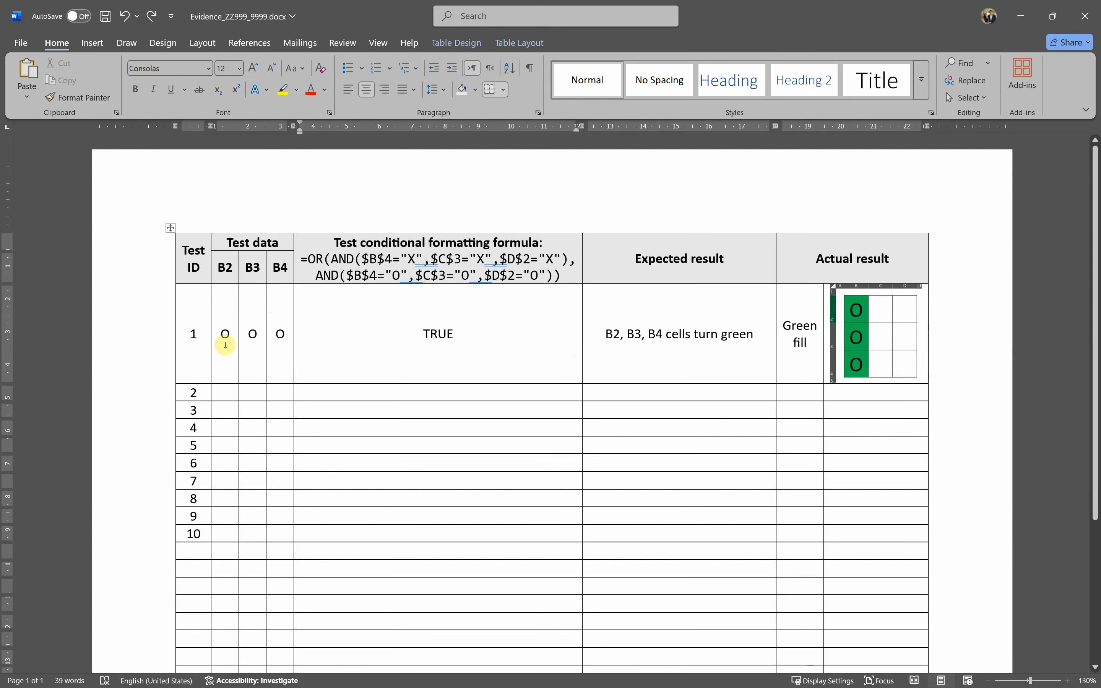
- Fill in test 2 with the test data O, O, X for B2, B3, B4 and FALSE as the formula result
left_click_drag(225, 345, 282, 346)
left_click(293, 399)
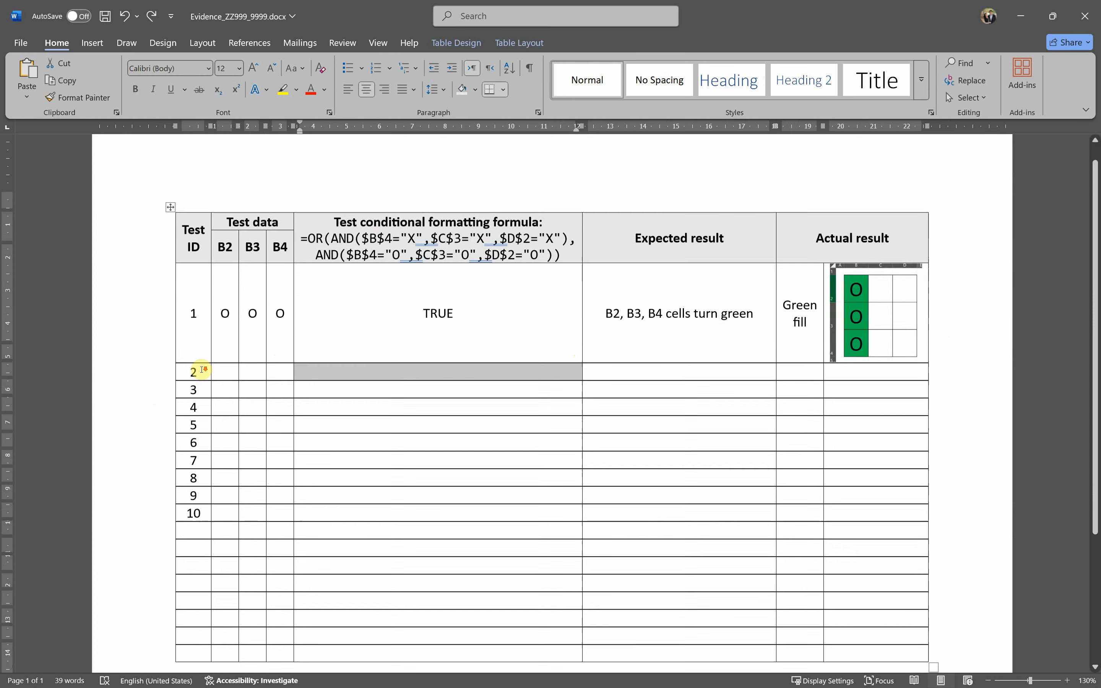
scroll(210, 362, "down", 1)
left_click(222, 357)
left_click(223, 357)
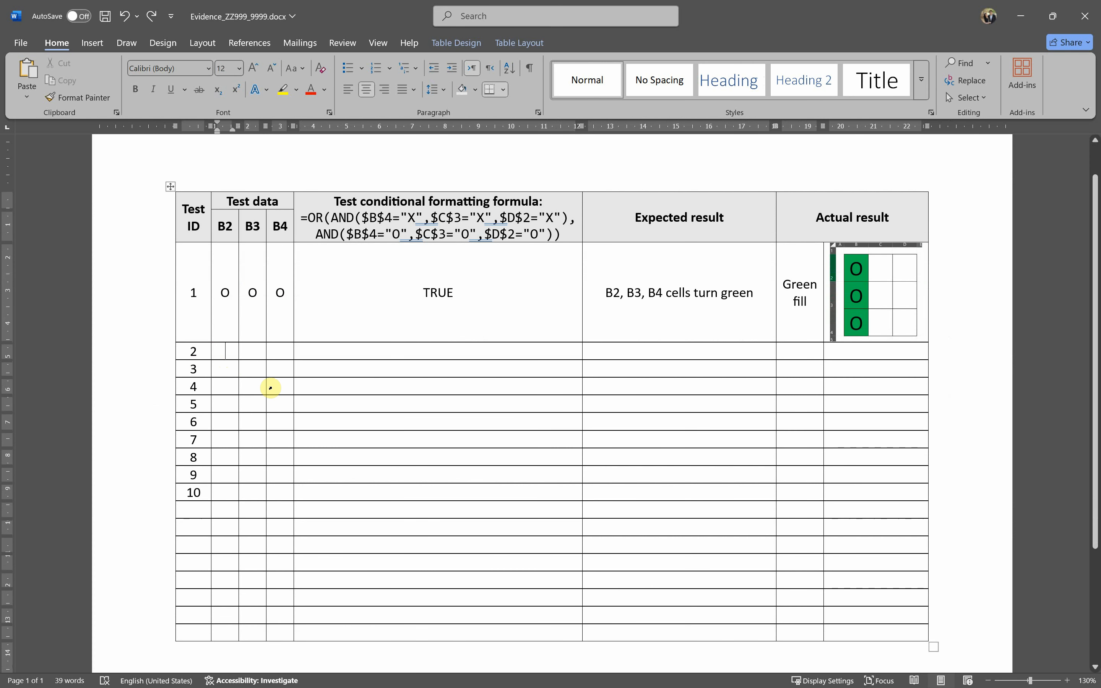
type("O")
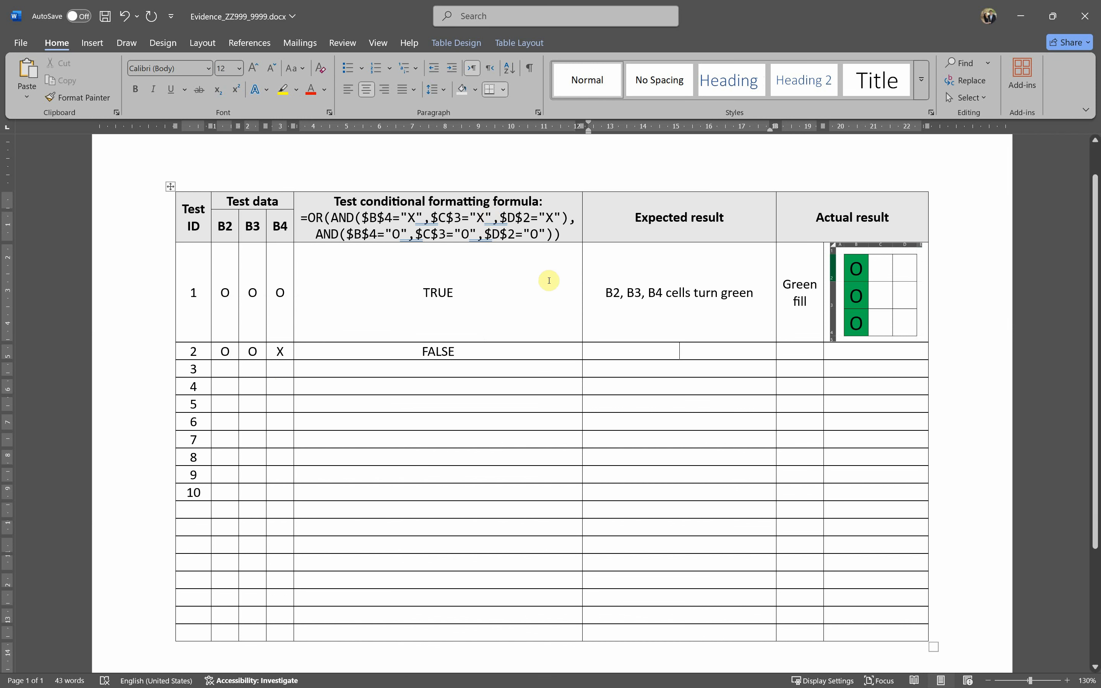
- Copy the expected result "B2, B3, B4 cells turn green" from test 1 into test 2
left_click_drag(606, 298, 751, 295)
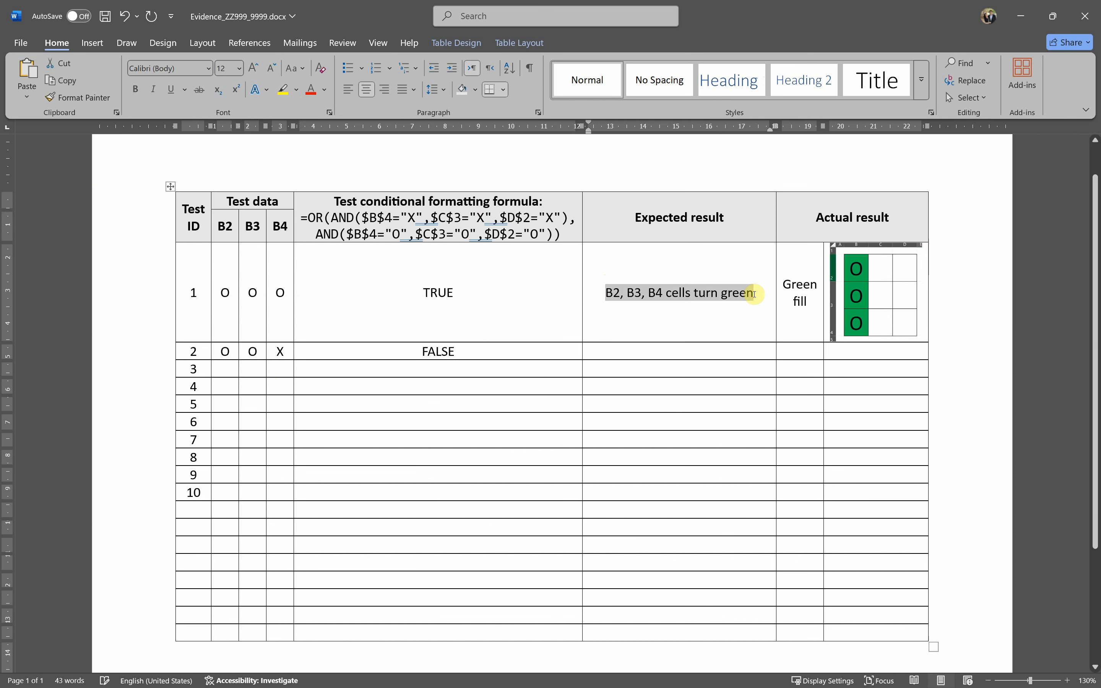
key("ctrl+c")
left_click(721, 351)
key("ctrl+v")
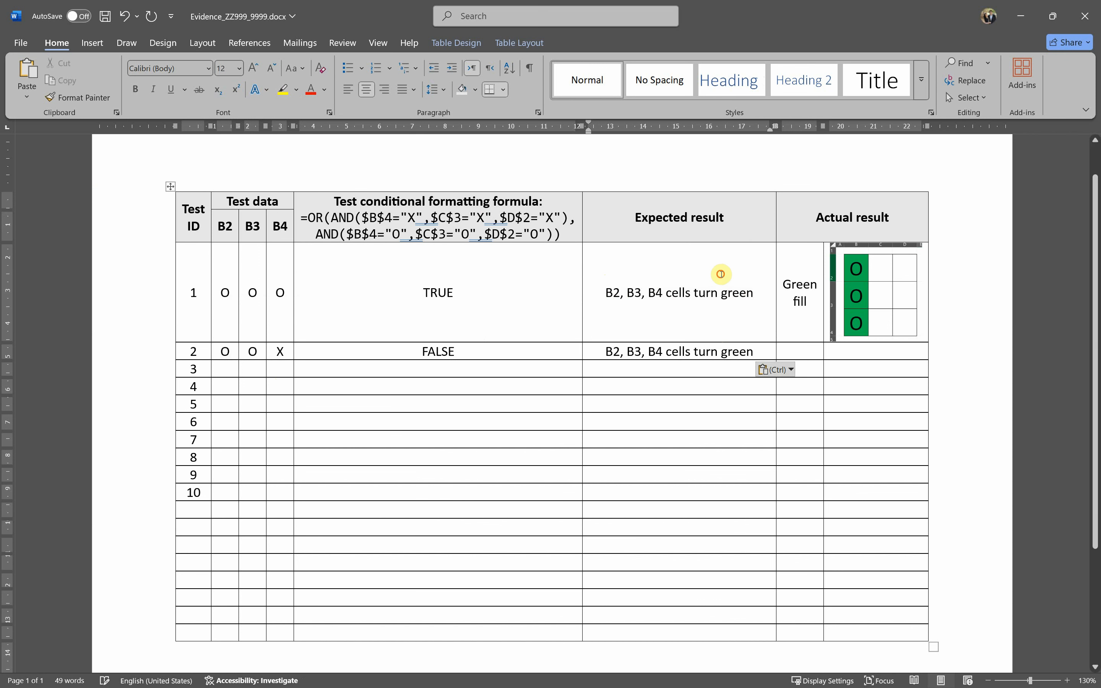
- Enter "No green fill" as the written actual result of test 2
left_click_drag(720, 275, 704, 579)
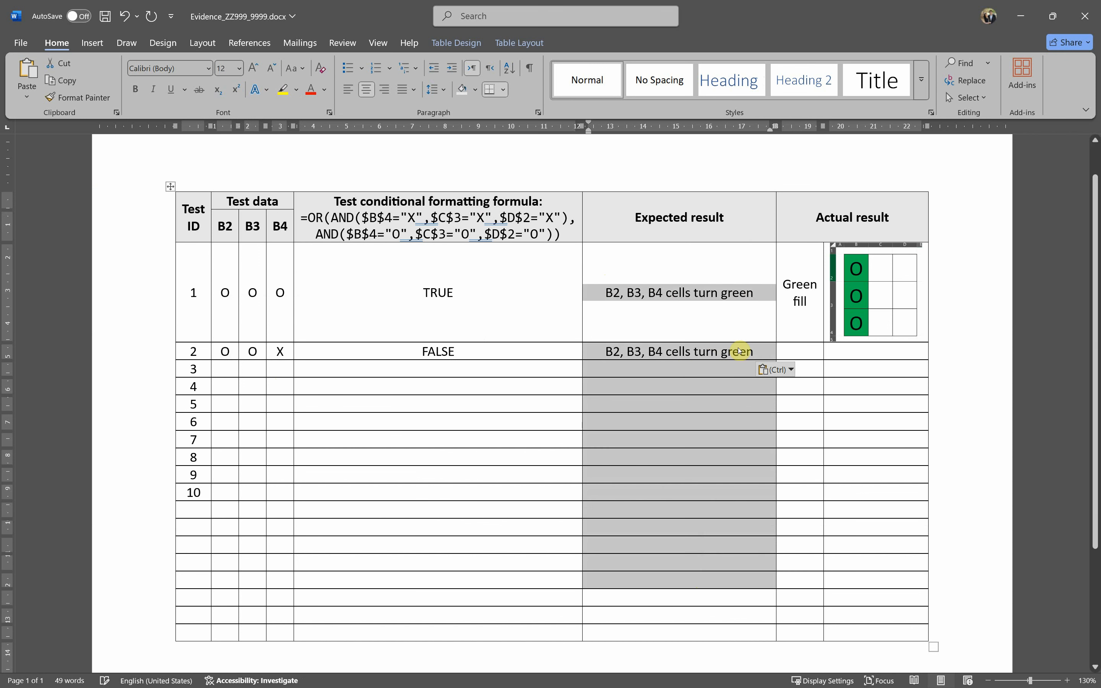
left_click(808, 382)
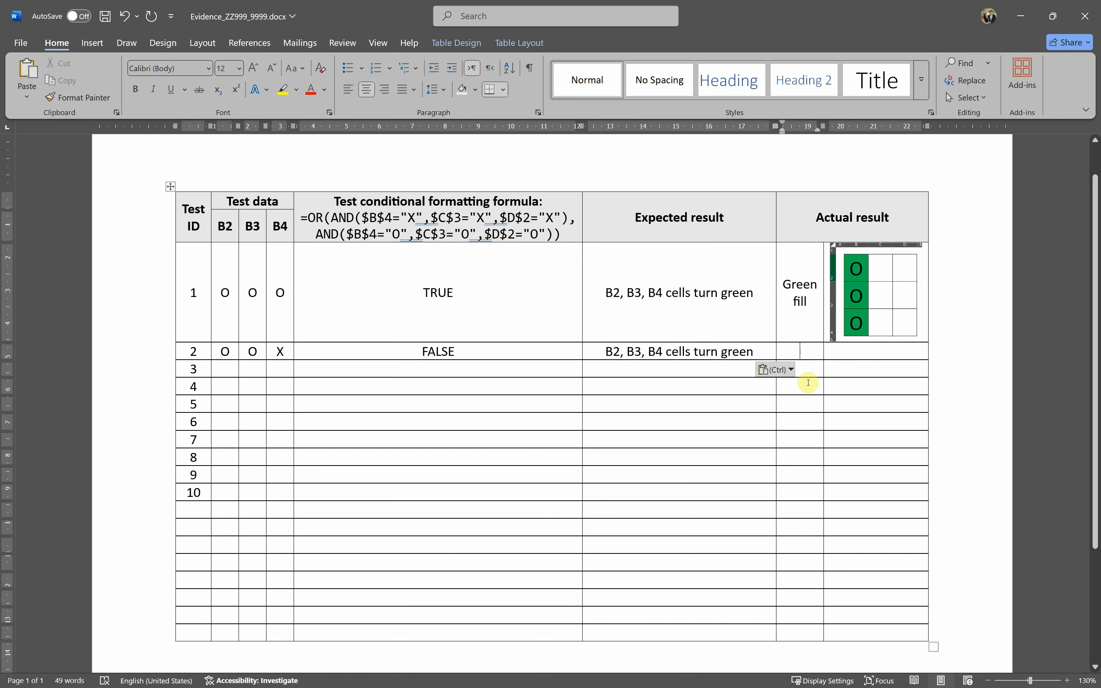
type("N")
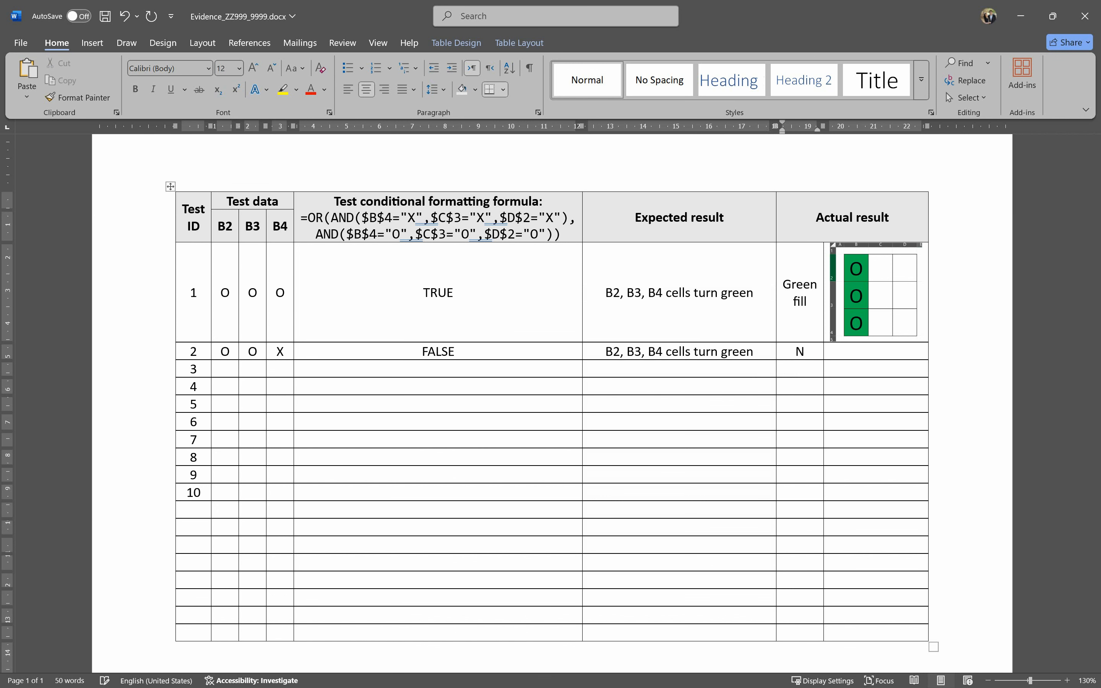
type("O green fill")
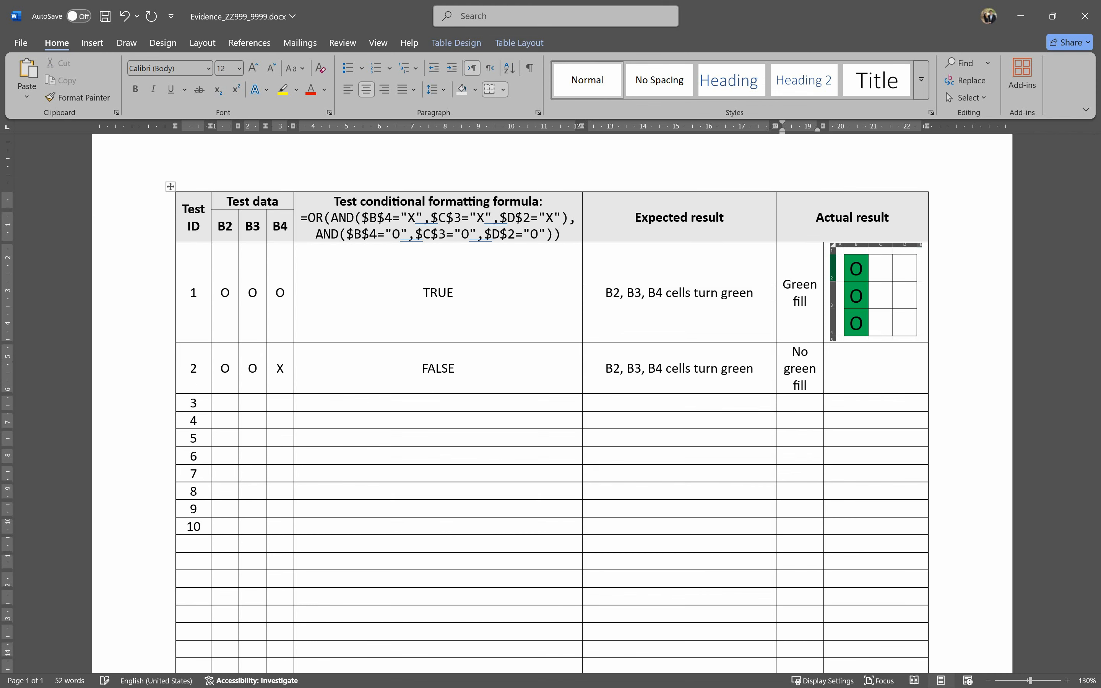
- Switch to the TTT_ZZ999_9999 workbook in Excel and change cell B4 of the tic-tac-toe grid to a capital X
left_click(864, 293)
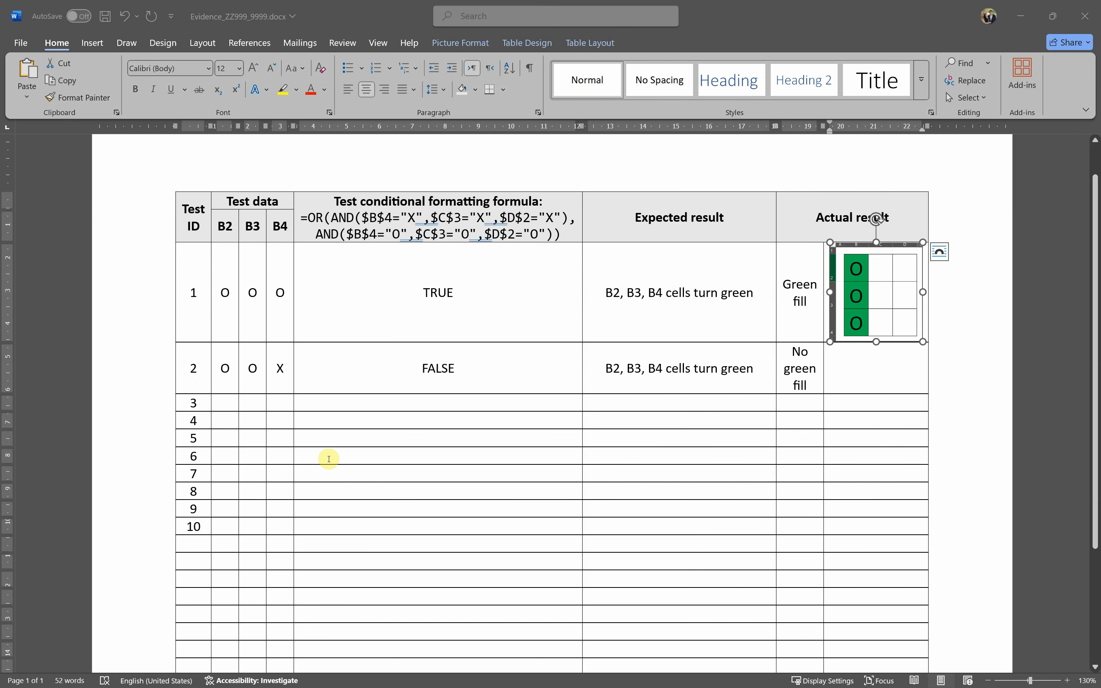
key("alt+Tab")
left_click(117, 428)
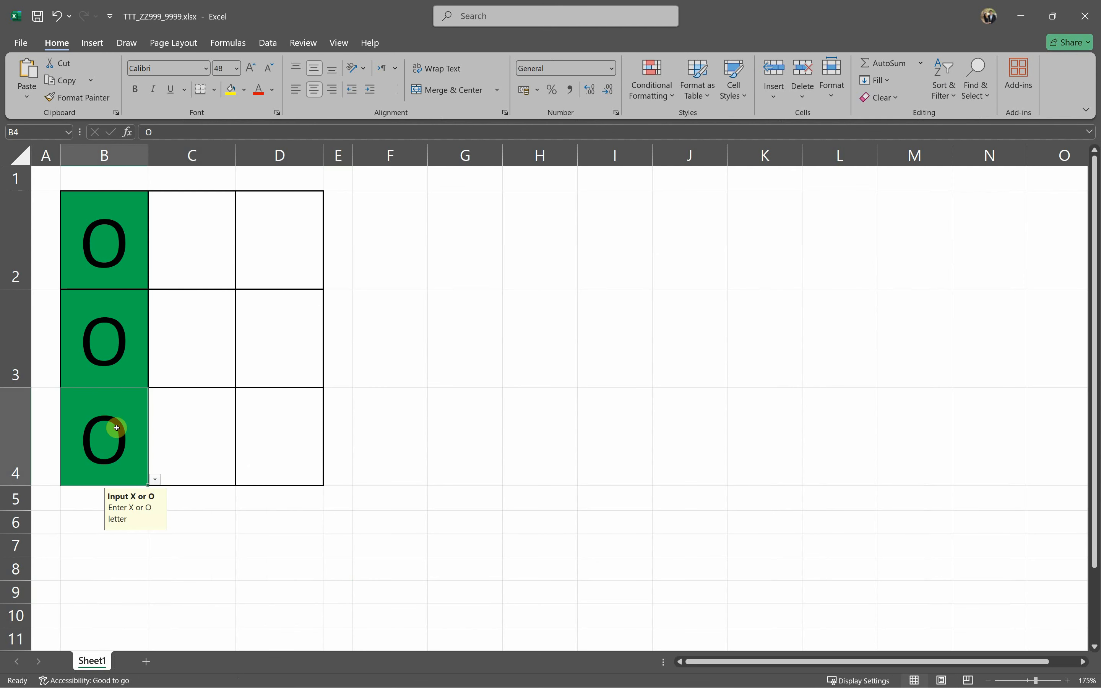
type("x")
key("Return")
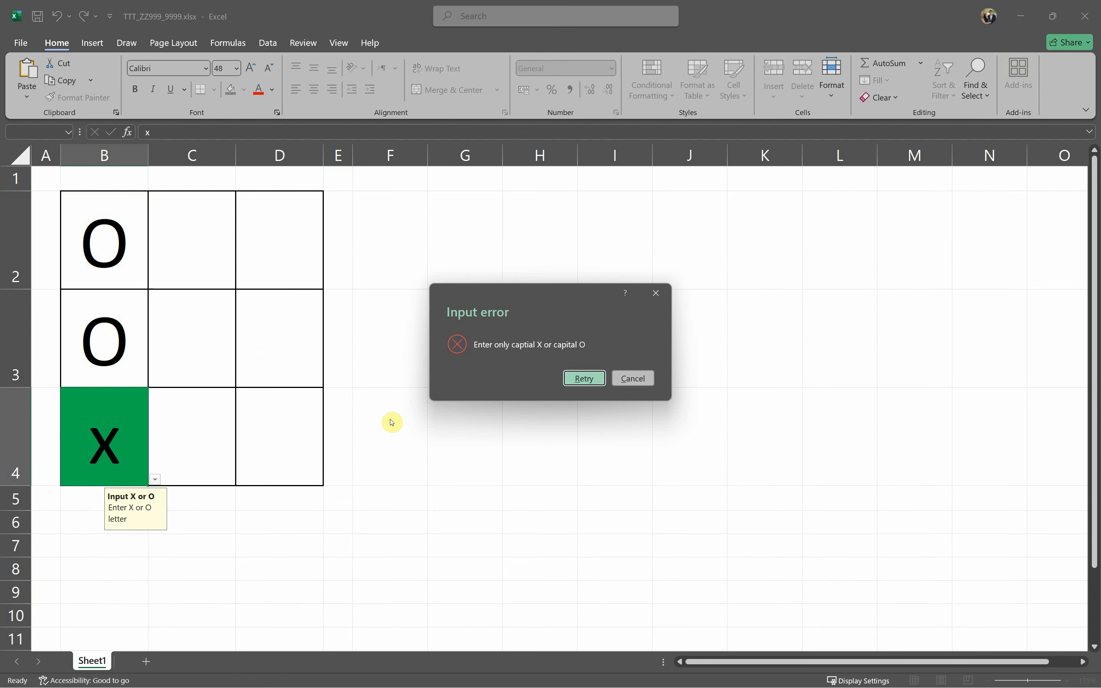
key("Escape")
type("X")
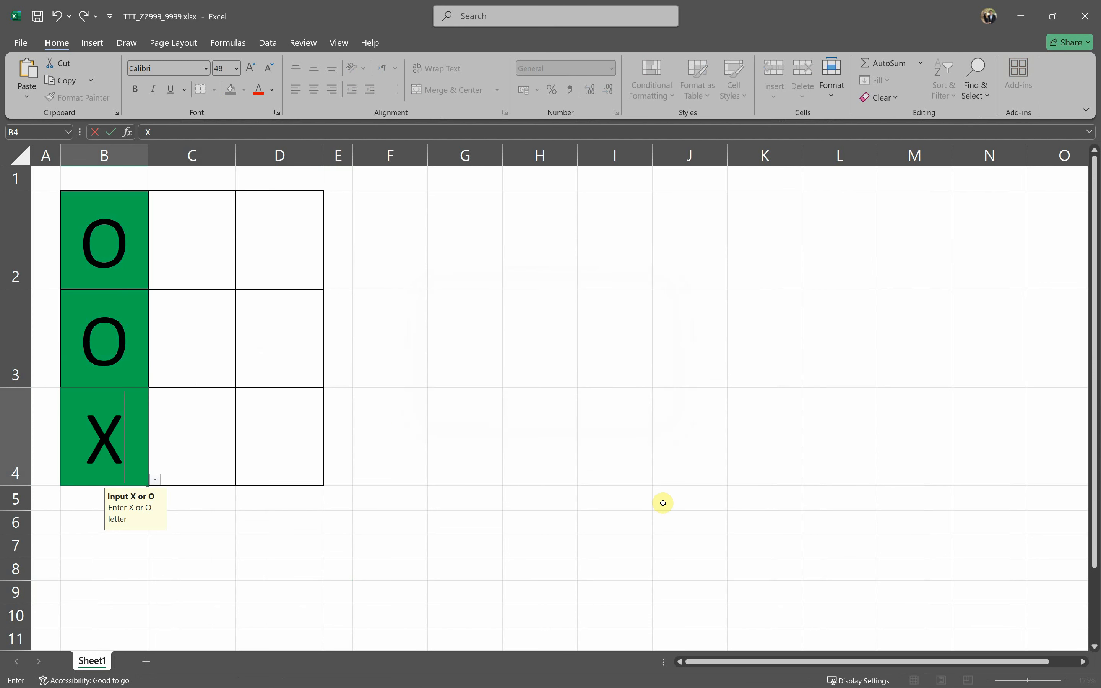
left_click(660, 501)
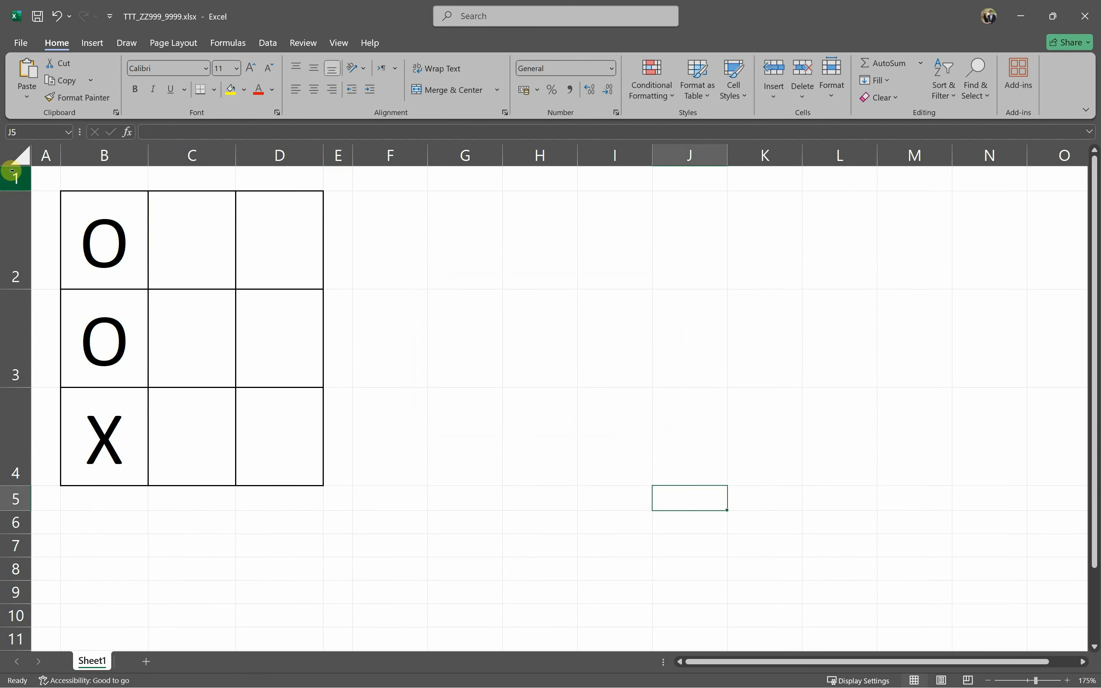
- Capture the O, O, X grid with its row and column headings and paste it into test 2's actual result cell in Word
key("super+shift+s")
left_click_drag(8, 146, 345, 502)
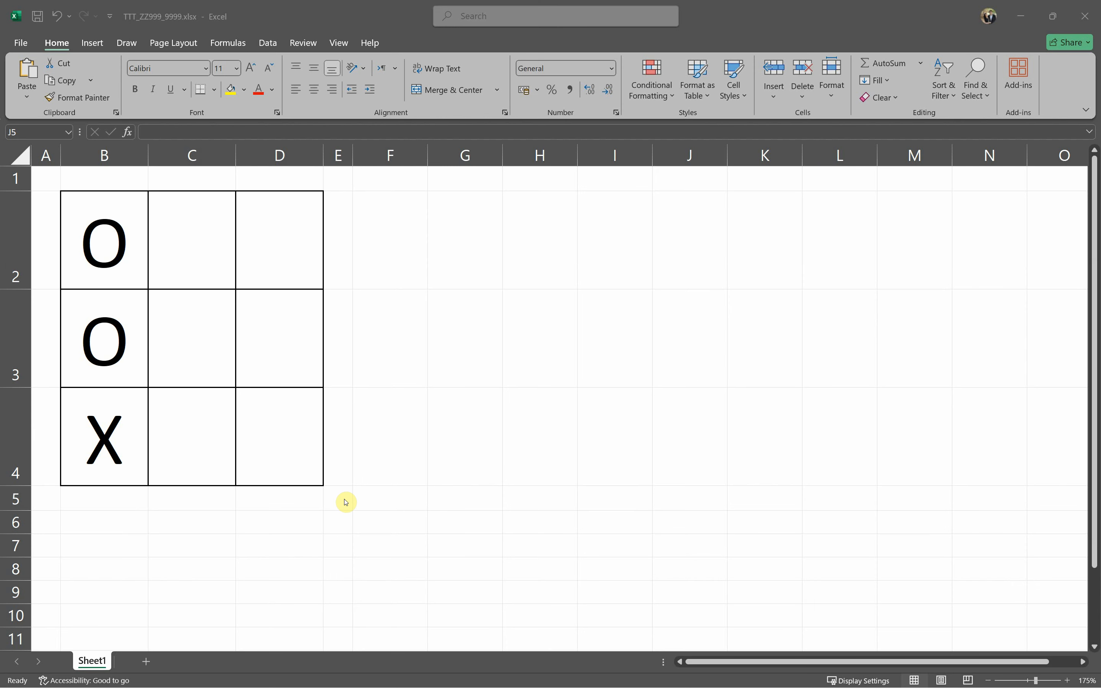
key("alt+Tab")
left_click(850, 369)
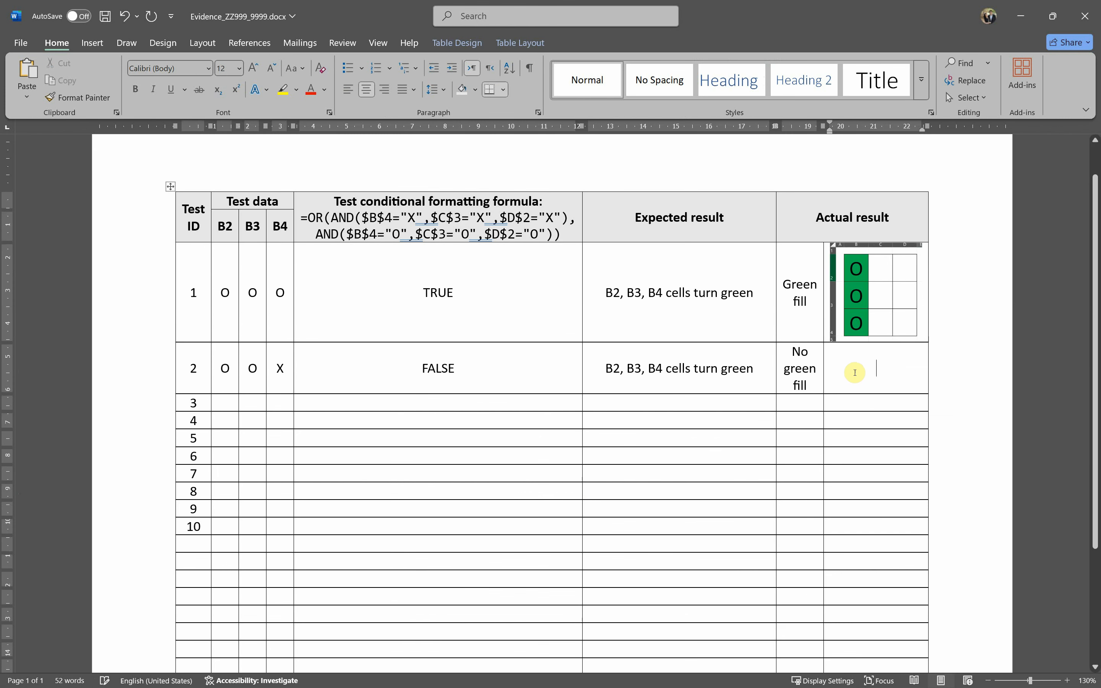
key("ctrl+v")
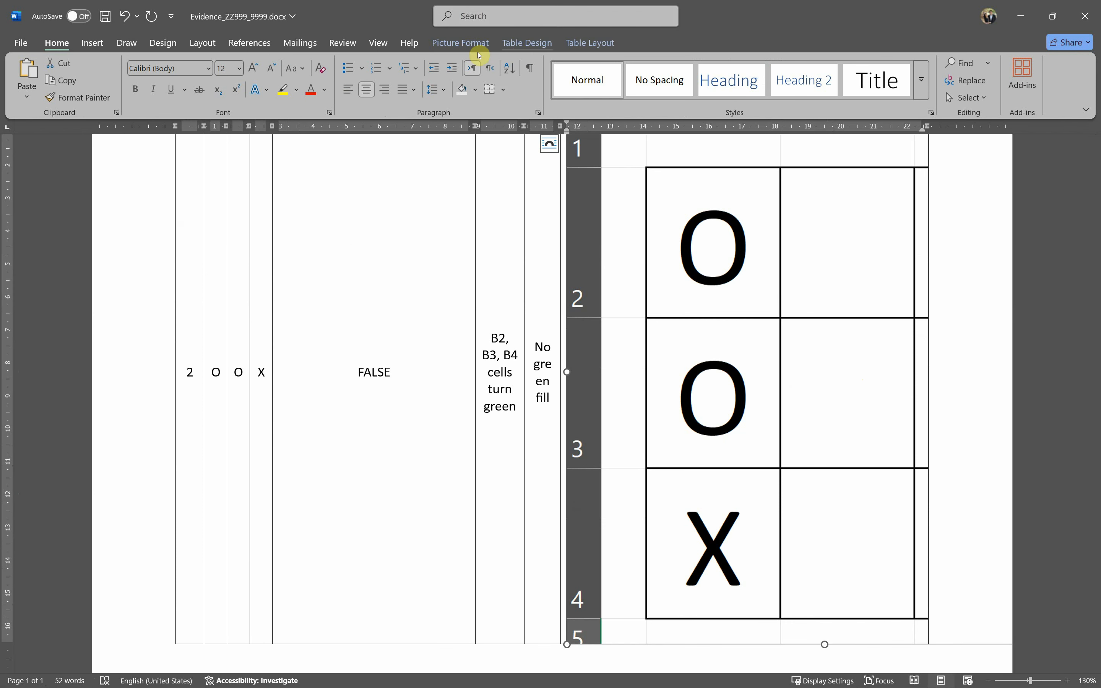
- Resize the pasted test 2 screenshot to a height of 3 cm
left_click(464, 42)
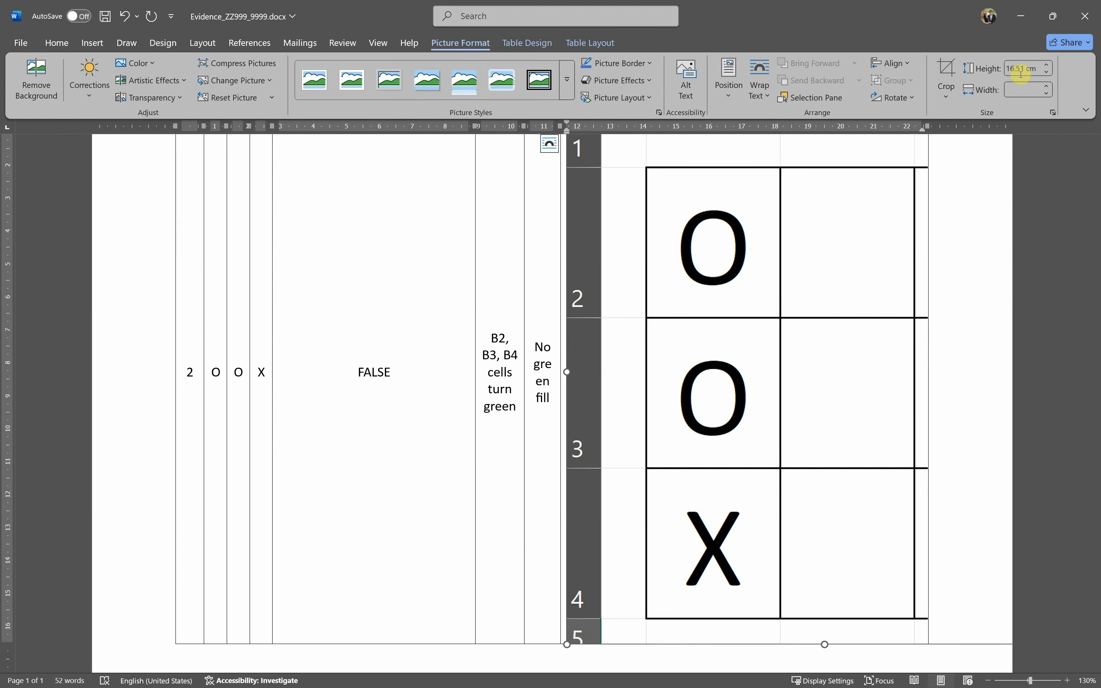
left_click(1026, 72)
type("3")
key("Tab")
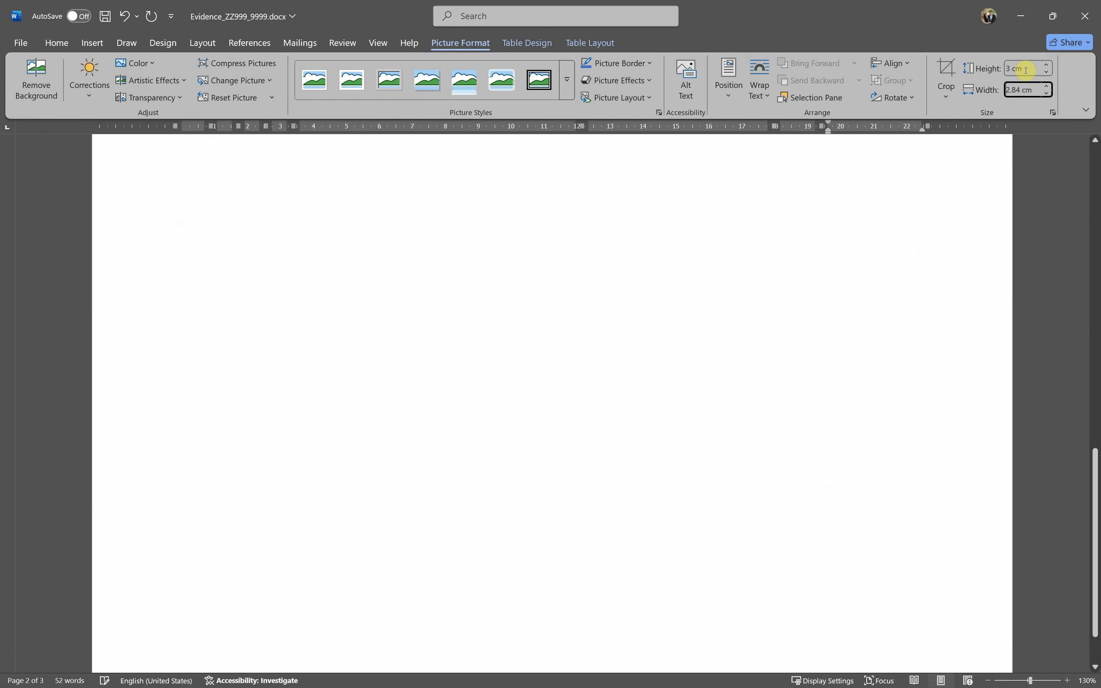
left_click_drag(1094, 486, 1092, 182)
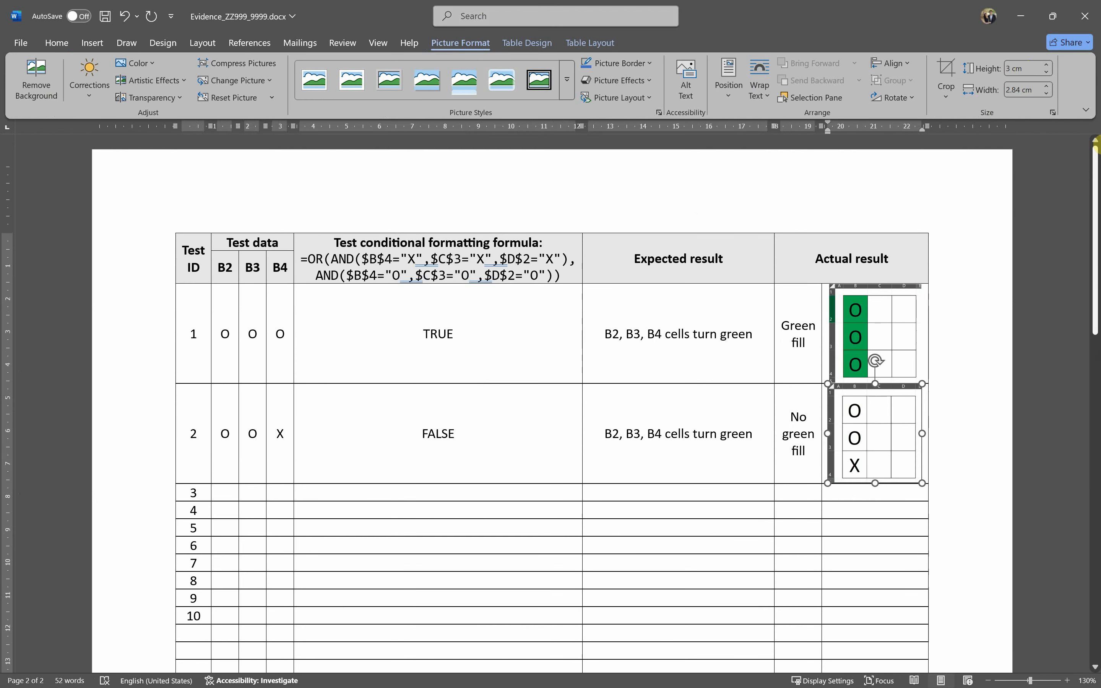
left_click(776, 473)
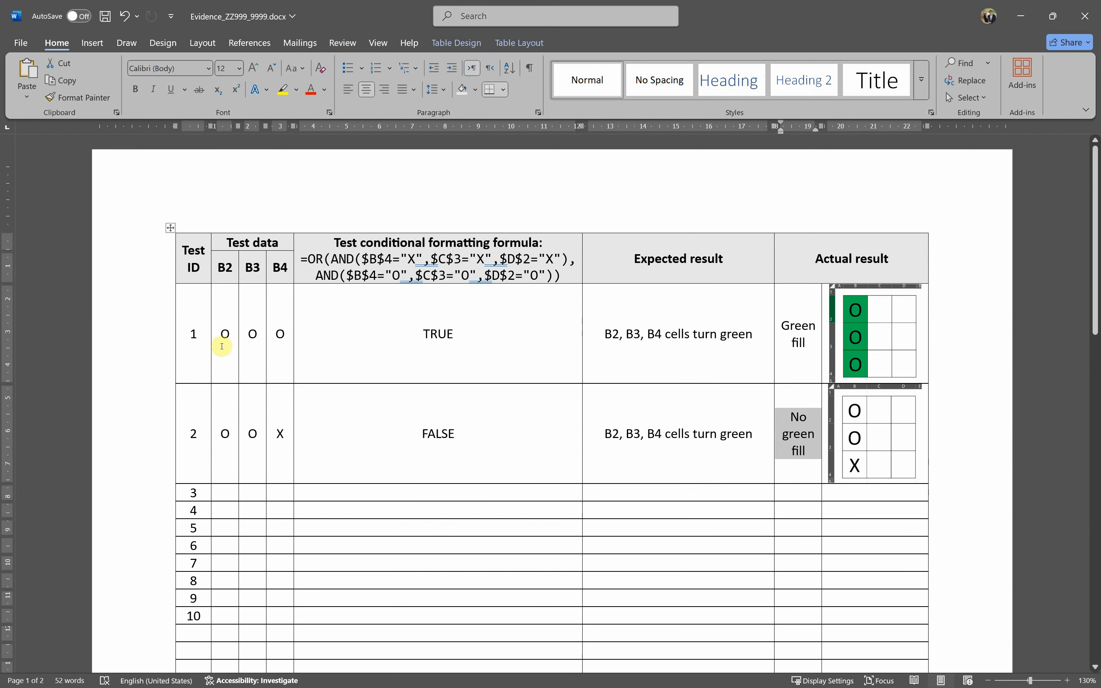
- Enter O as the B4 test data value of test 3
left_click_drag(222, 346, 279, 342)
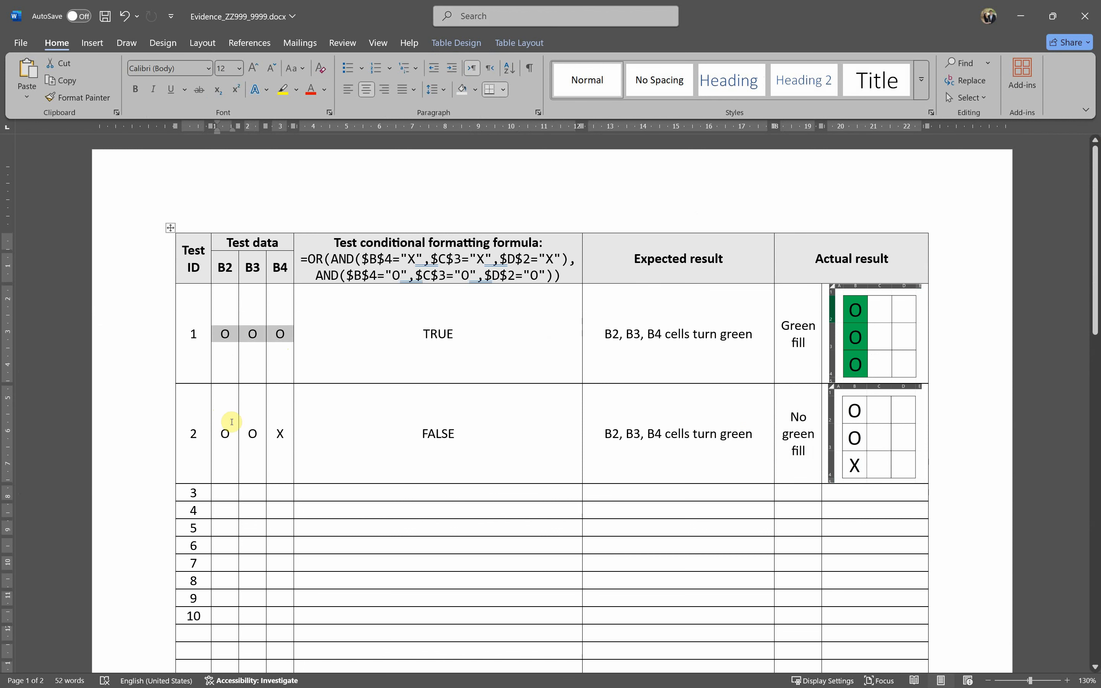
left_click(274, 489)
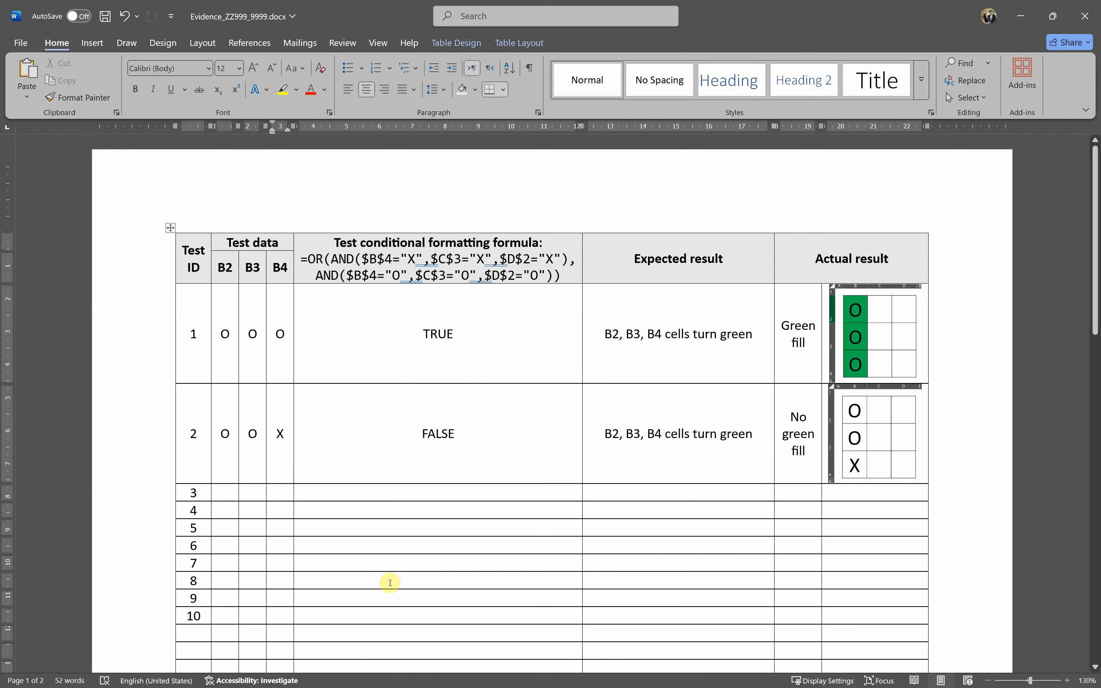
type("O")
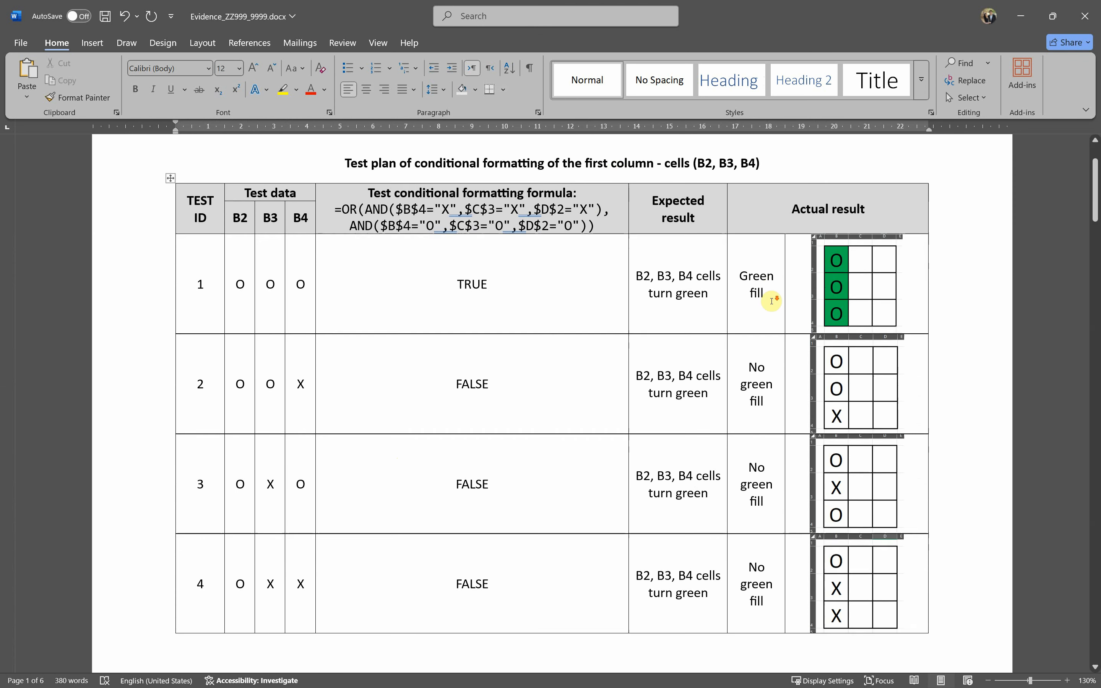
- Review the test data combinations from test 2 through test 27, including the blank-cell test's formula result and grid screenshot
scroll(769, 305, "down", 2)
left_click(205, 315)
left_click_drag(240, 317, 307, 380)
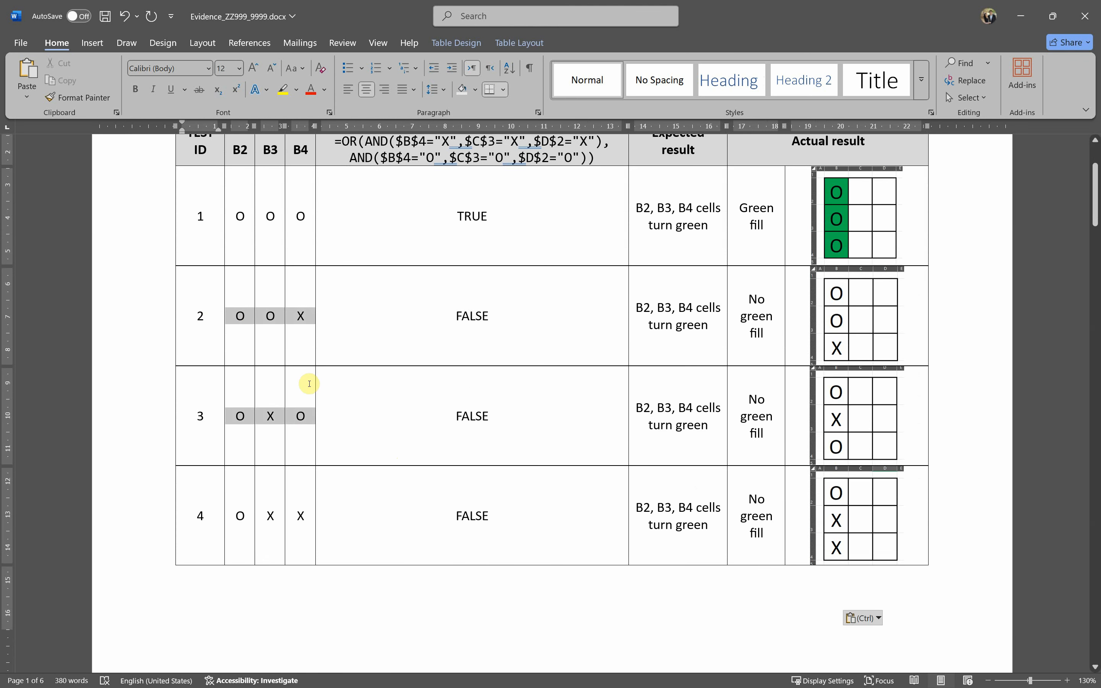
left_click(299, 426)
scroll(309, 463, "down", 20)
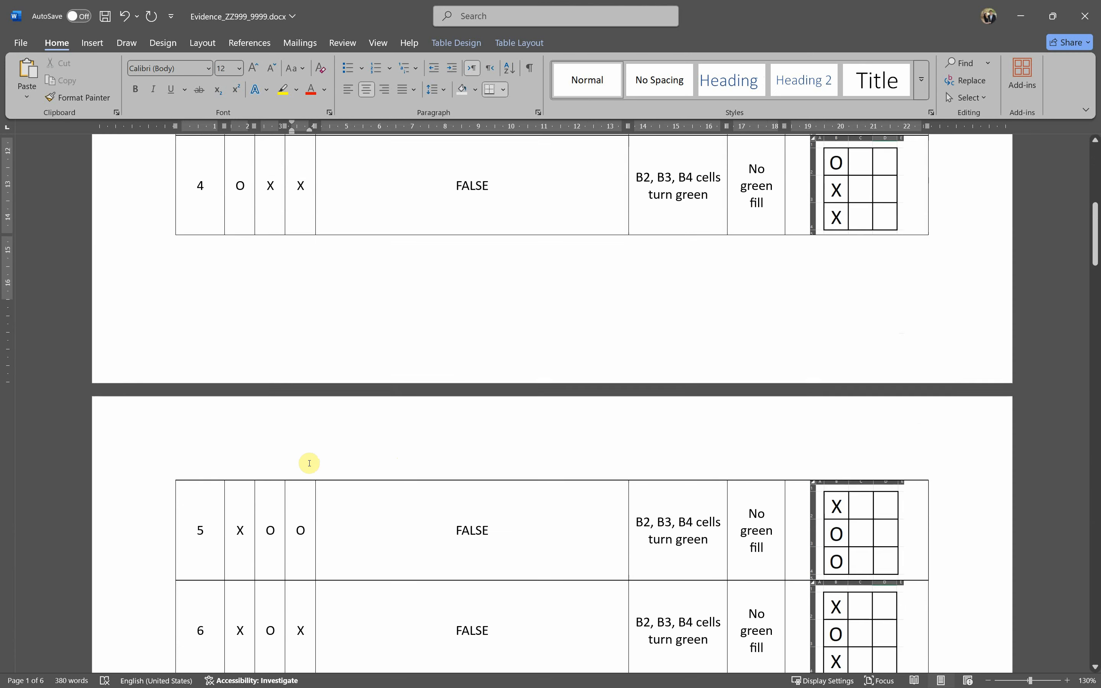
scroll(309, 463, "down", 20)
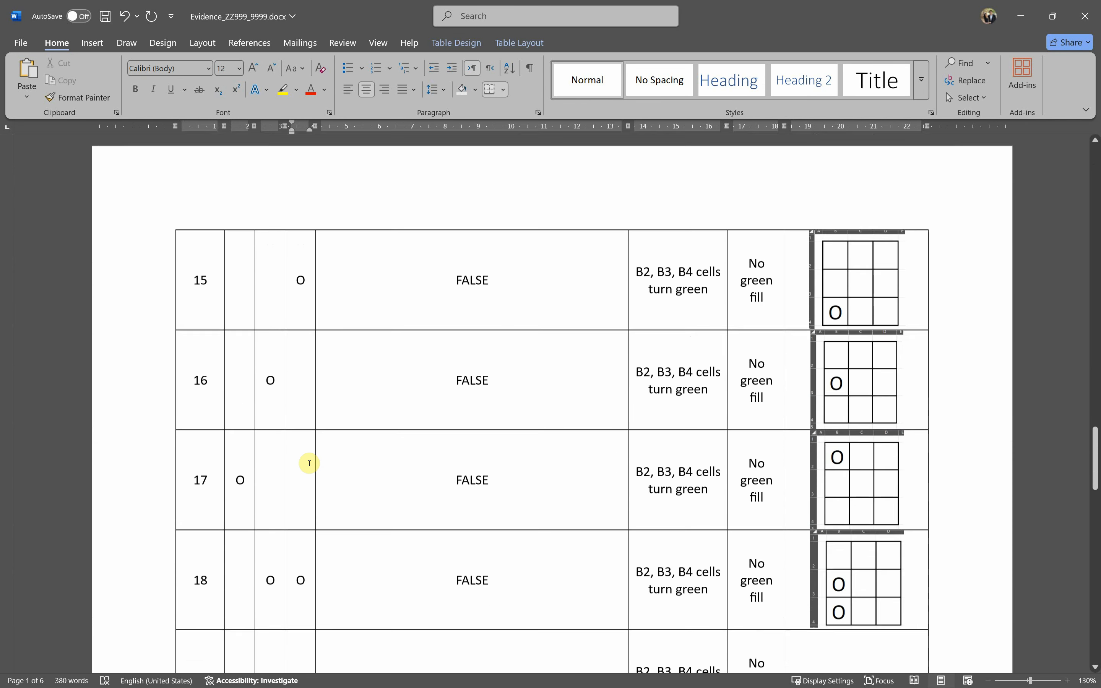
scroll(309, 463, "down", 10)
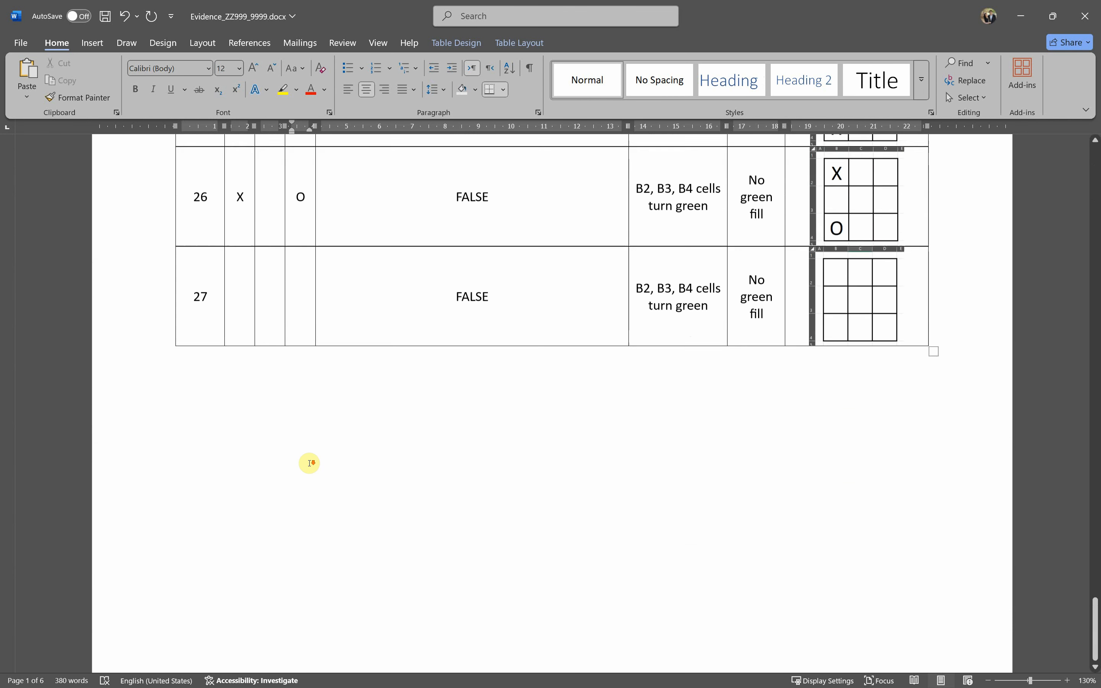
left_click_drag(296, 273, 236, 277)
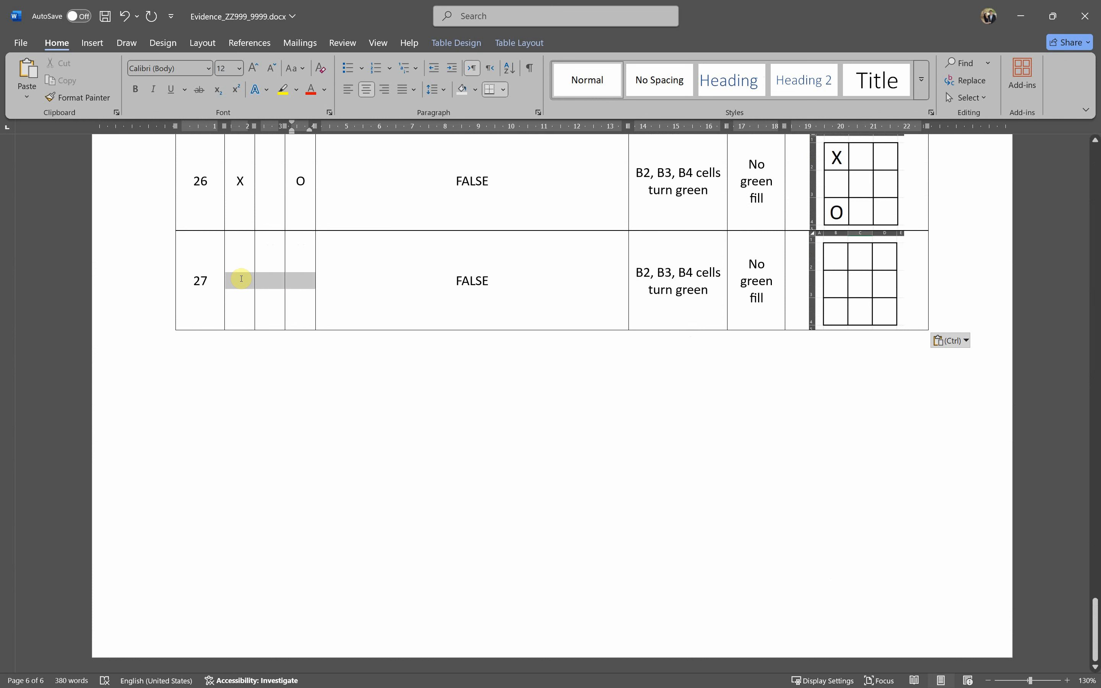
left_click(452, 280)
left_click_drag(453, 280, 501, 279)
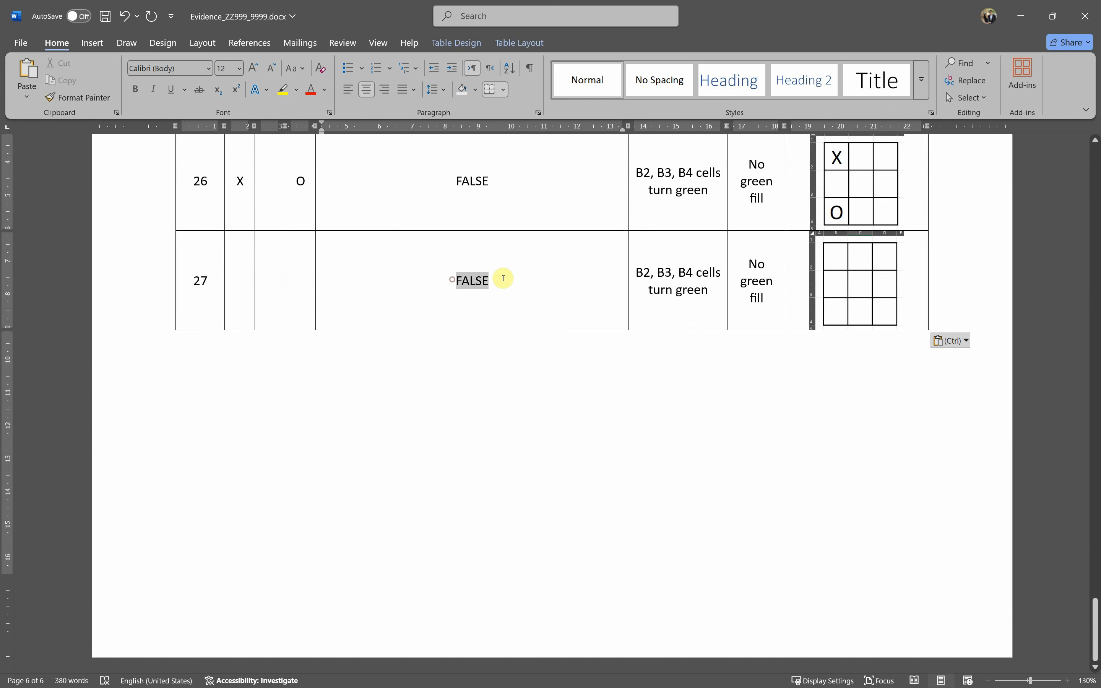
left_click(862, 283)
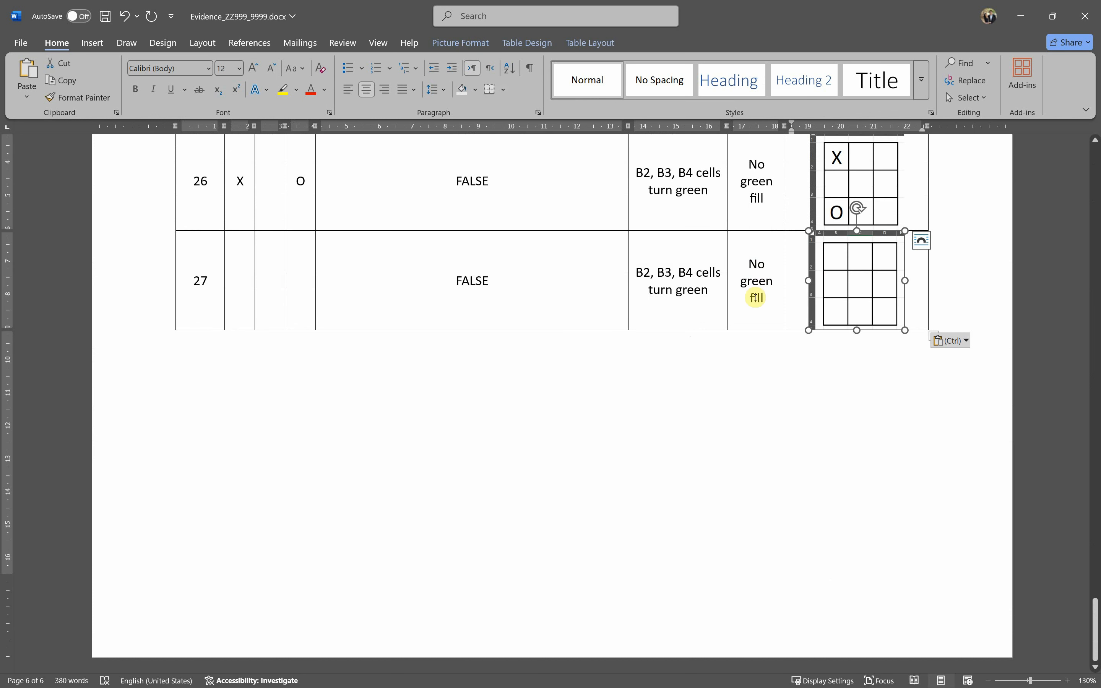
left_click_drag(1096, 615, 1077, 160)
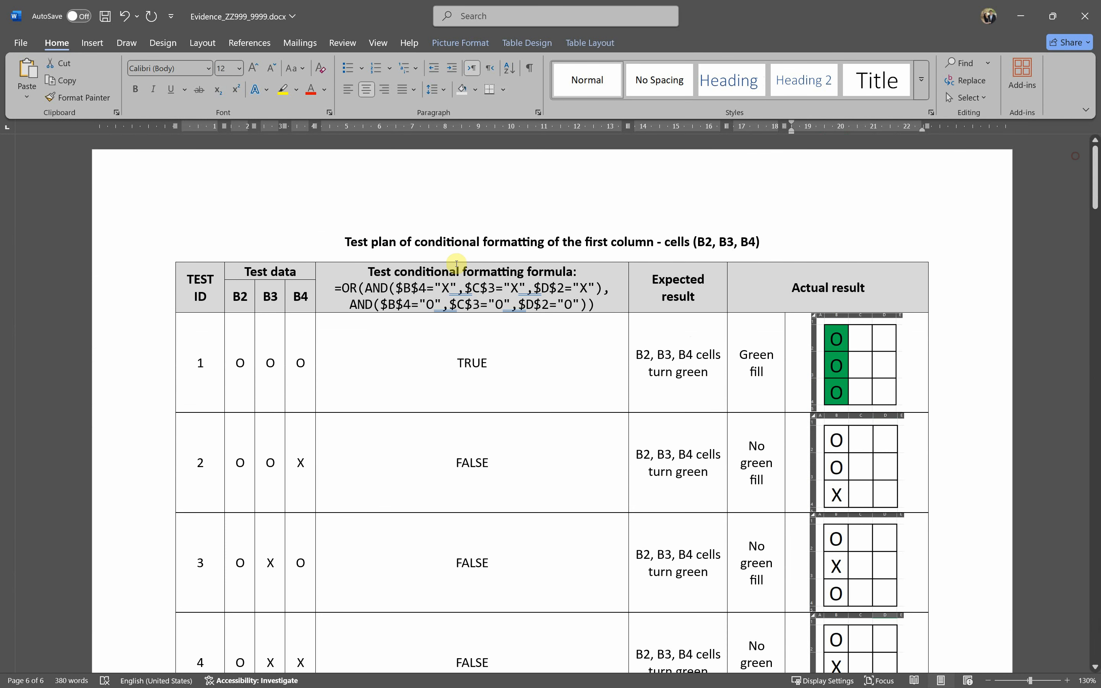
- Review the test plan's title, its column headings, and the expected and actual results of test 1
left_click_drag(345, 240, 765, 243)
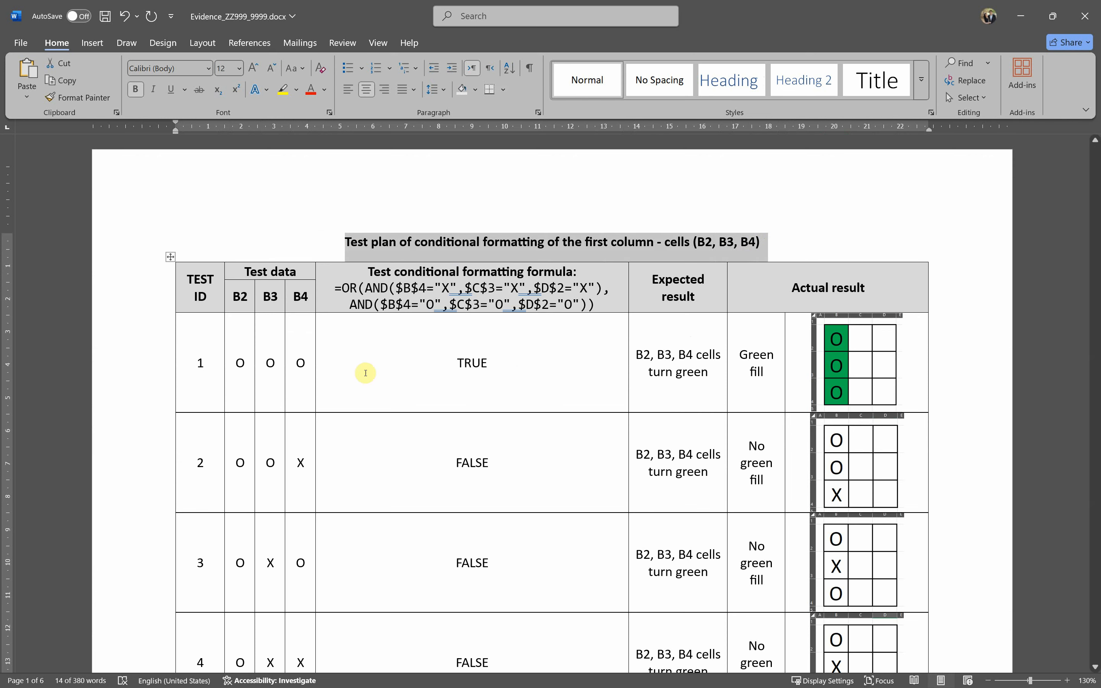
scroll(479, 346, "down", 3)
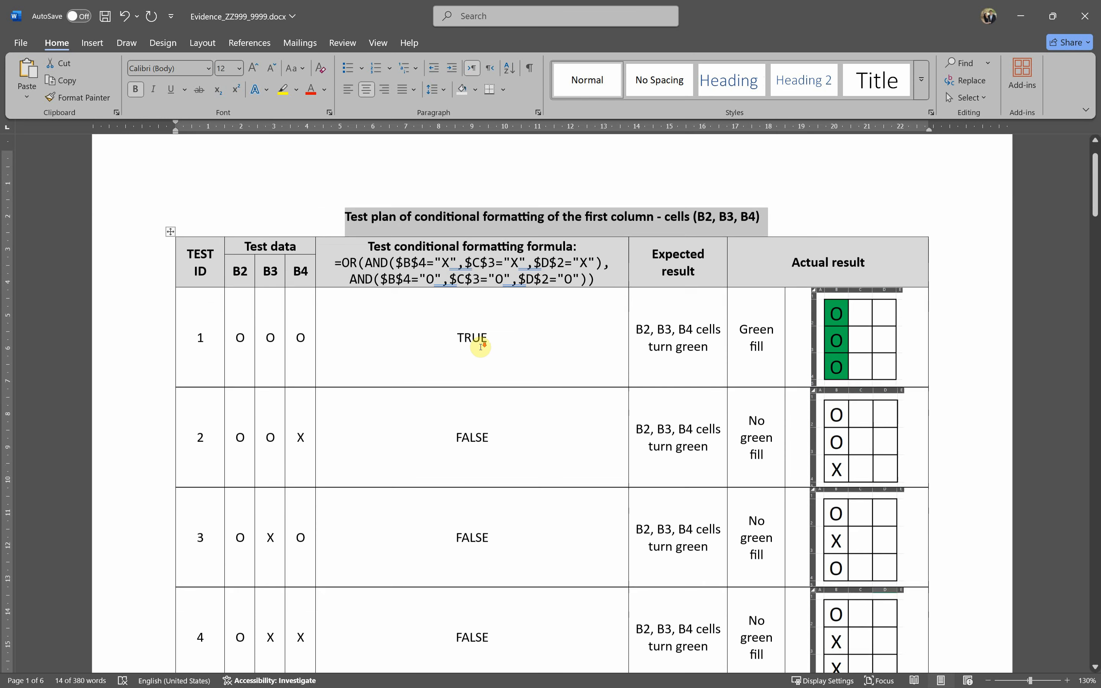
left_click_drag(239, 188, 673, 206)
left_click_drag(739, 260, 742, 264)
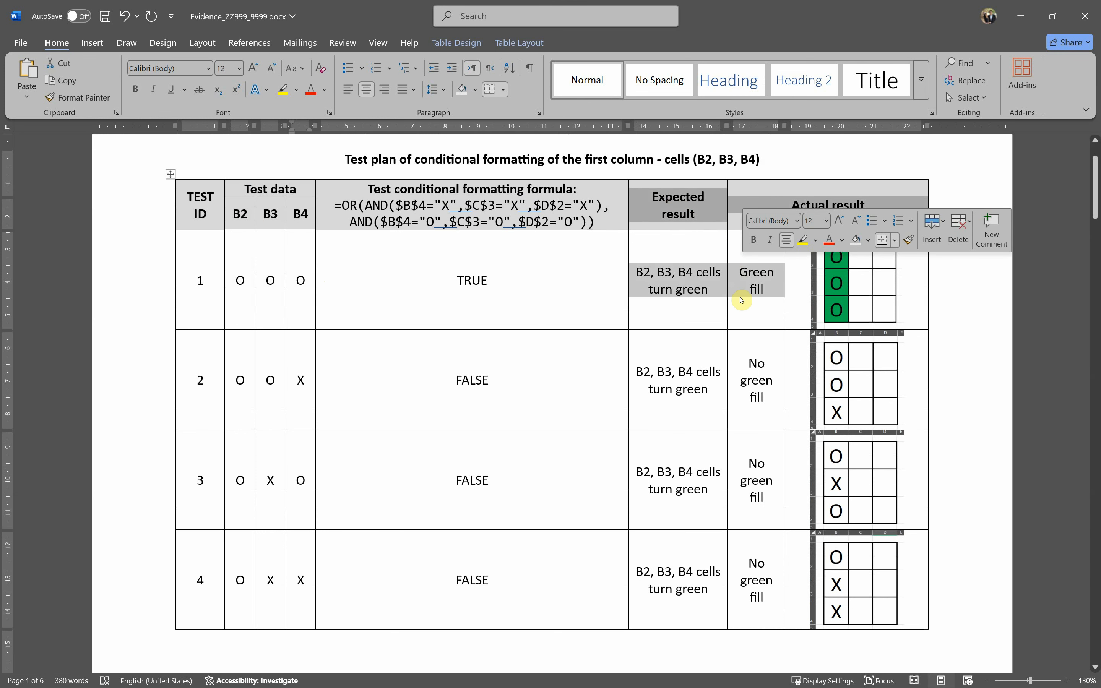
- Review the B2, B3 and B4 test data combinations of tests 1 through 4 in the test plan
left_click(822, 297)
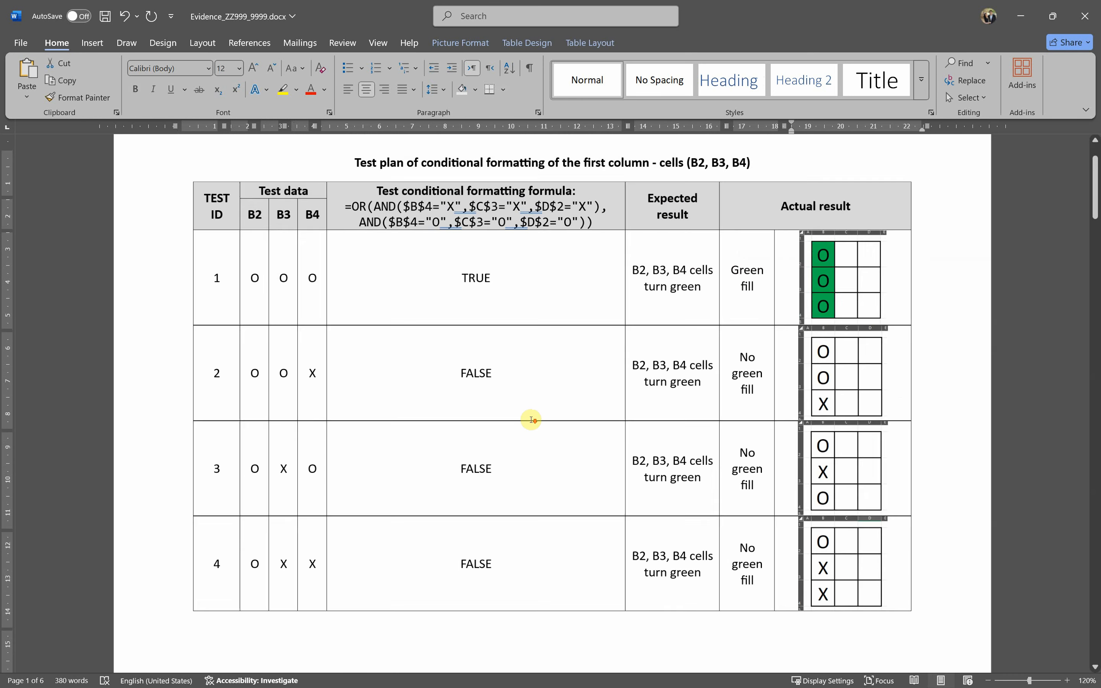
scroll(532, 421, "down", 2, "ctrl")
left_click(487, 354)
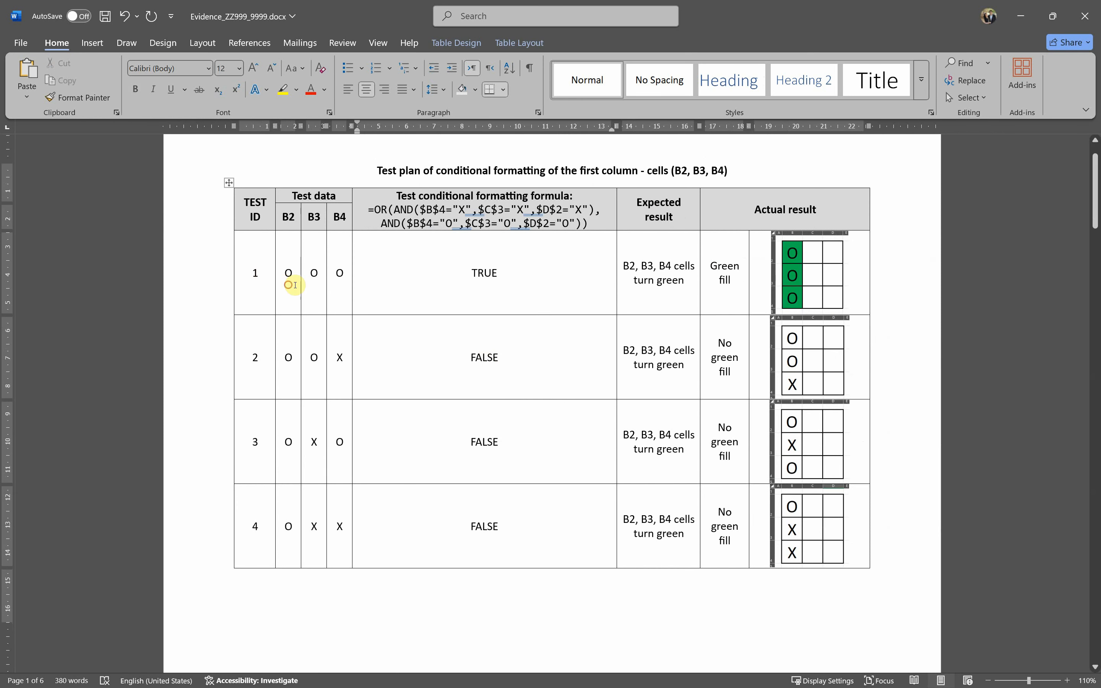
left_click_drag(290, 285, 336, 285)
left_click_drag(339, 354, 293, 360)
left_click(354, 273)
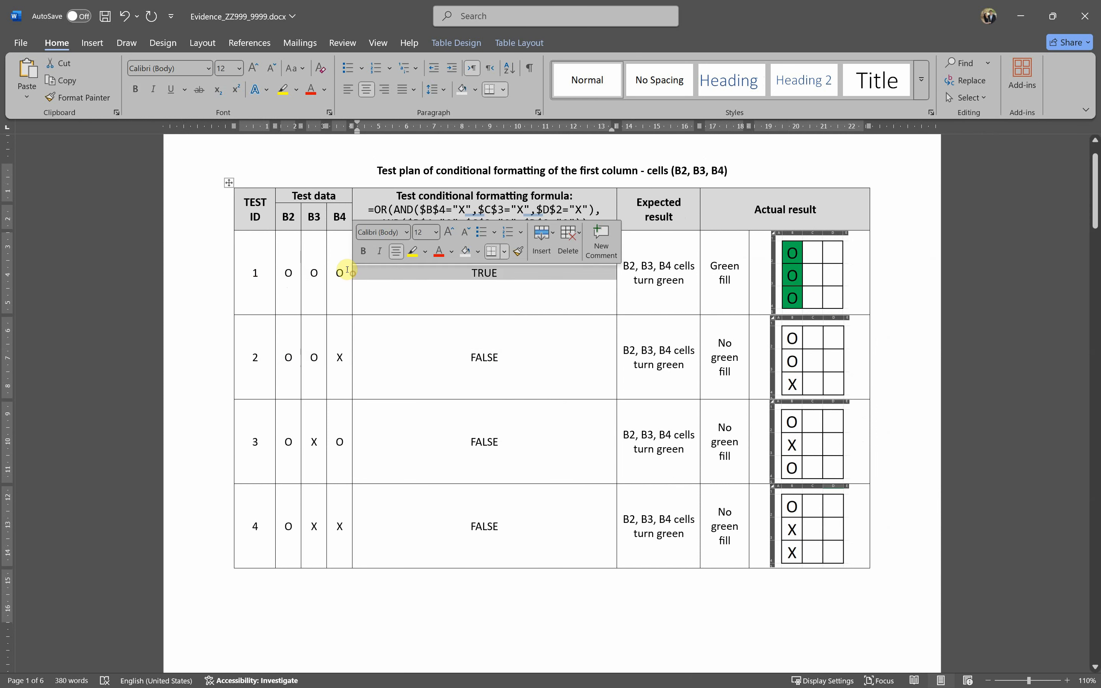
left_click_drag(335, 267, 289, 267)
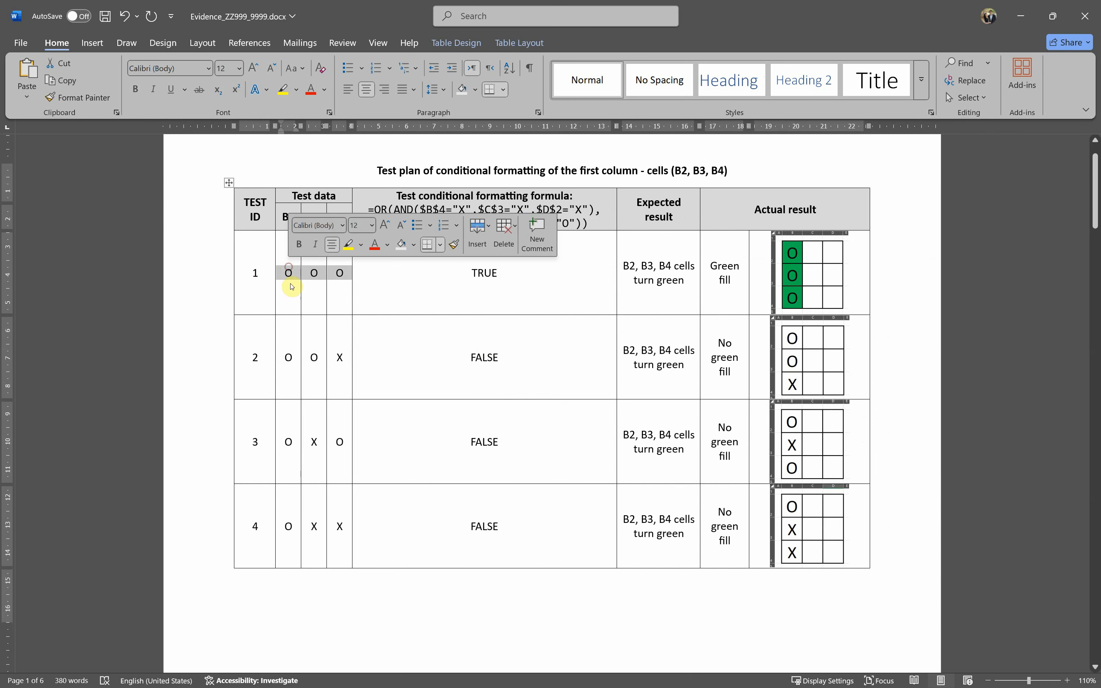
double_click(337, 360)
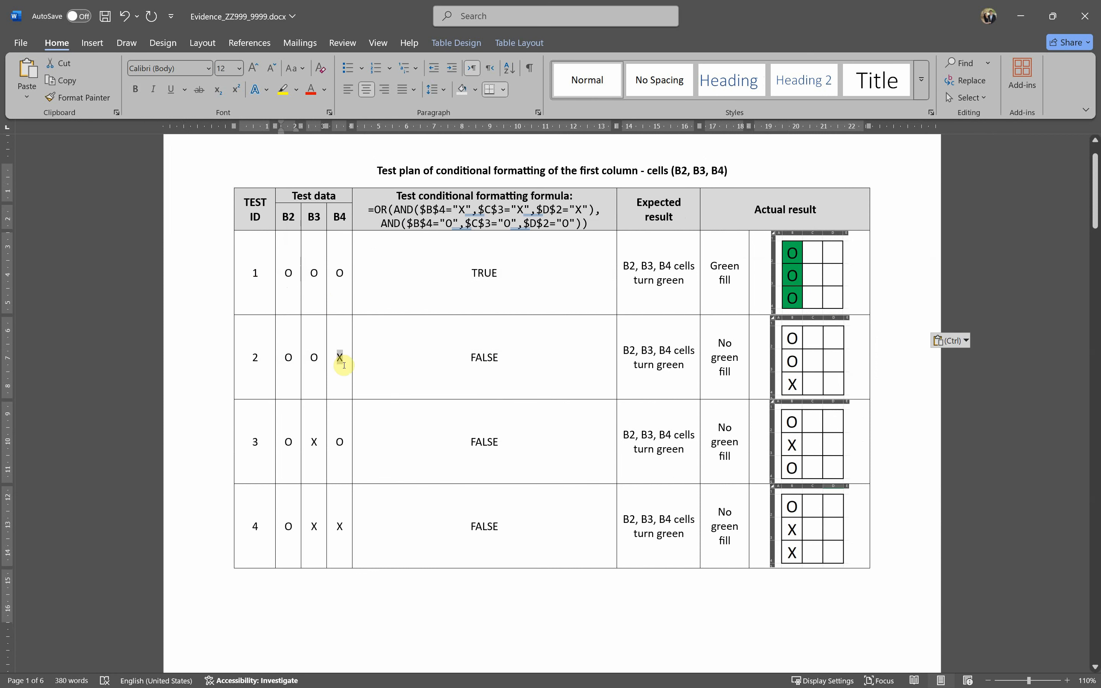
double_click(315, 442)
left_click_drag(344, 521, 324, 523)
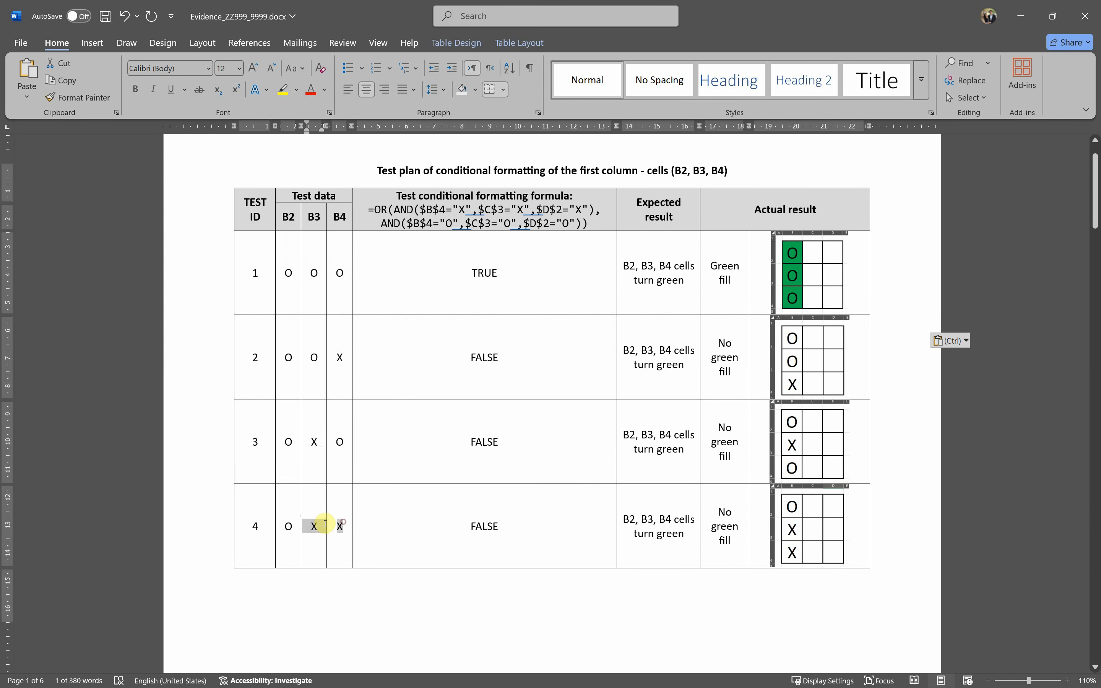
- Review the B2, B3 and B4 test data of tests 5 through 9, including the three-X case and the single X in B4
scroll(313, 530, "down", 10)
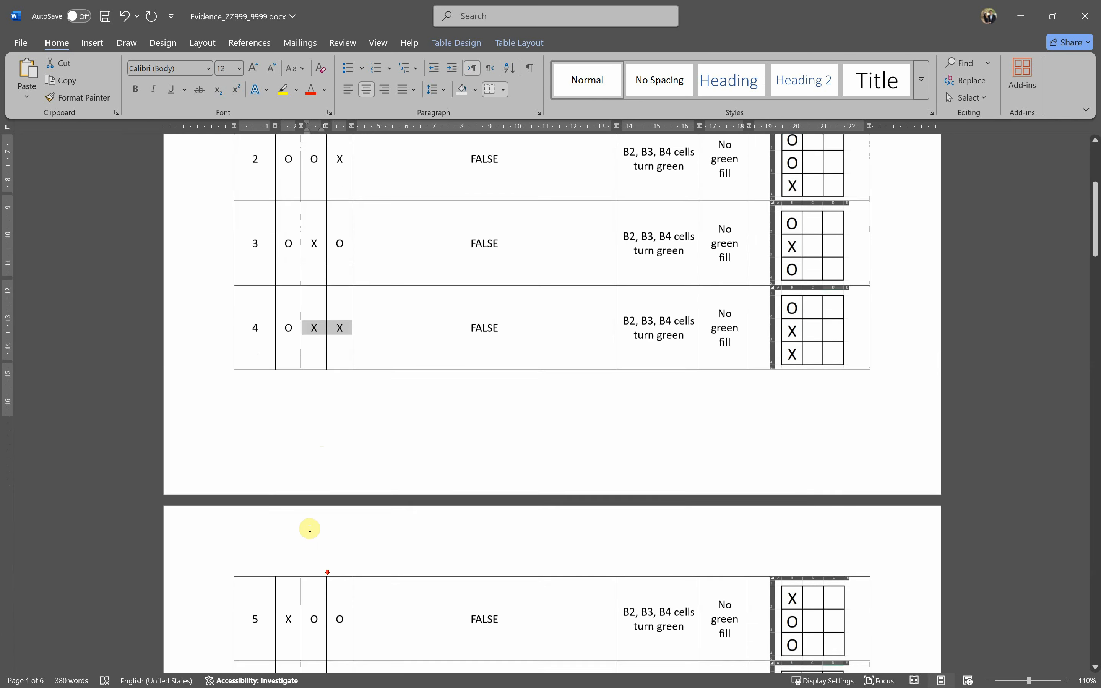
scroll(328, 469, "down", 5)
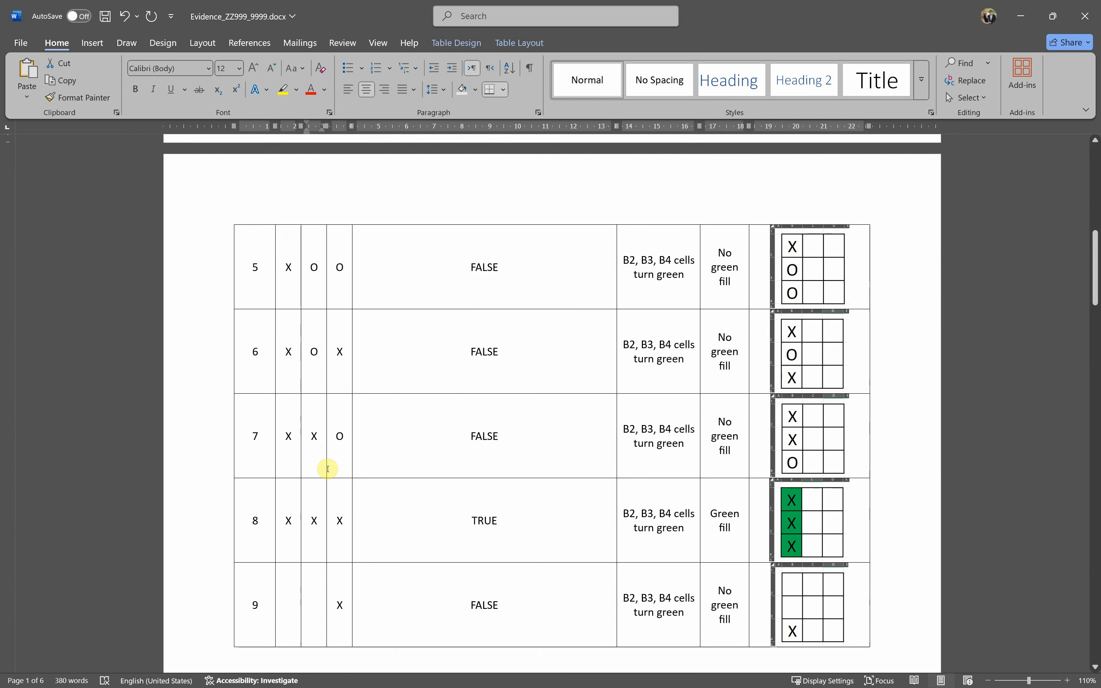
scroll(327, 469, "down", 5)
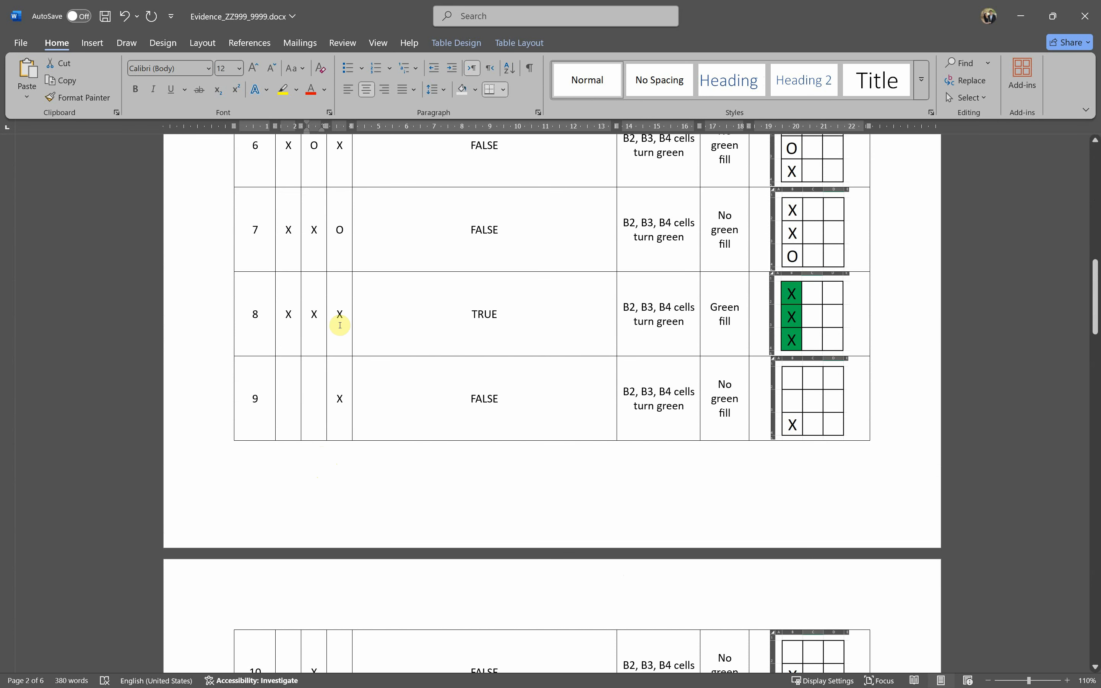
left_click(339, 321)
left_click_drag(307, 323, 285, 319)
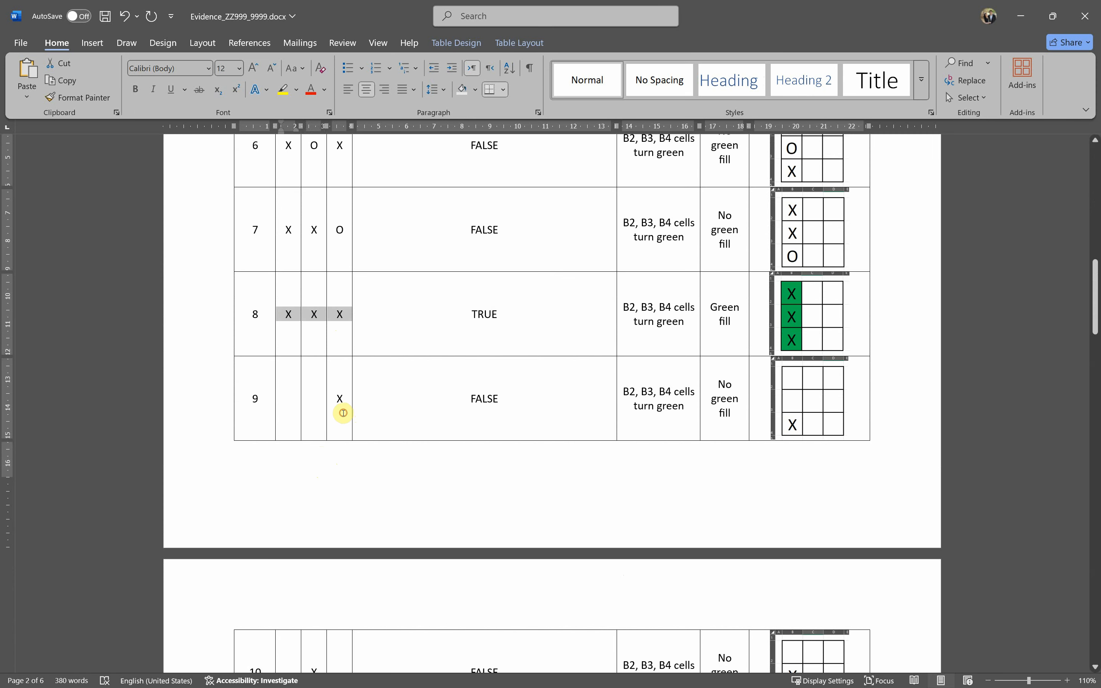
left_click_drag(343, 413, 278, 418)
scroll(351, 461, "down", 5)
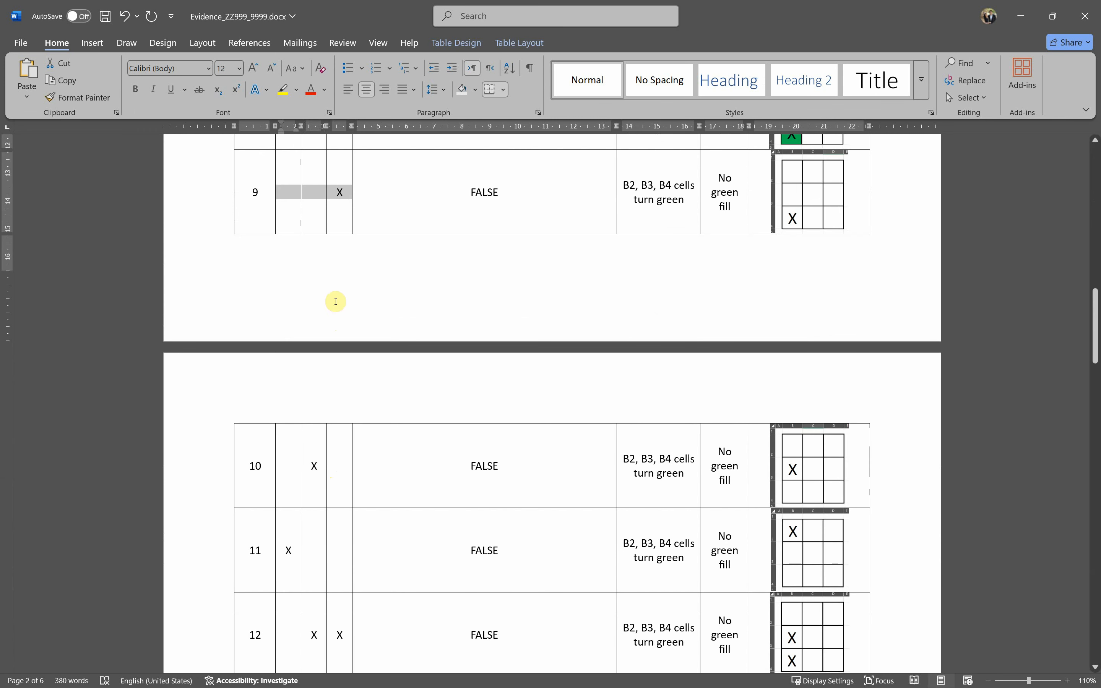
left_click_drag(327, 186, 342, 187)
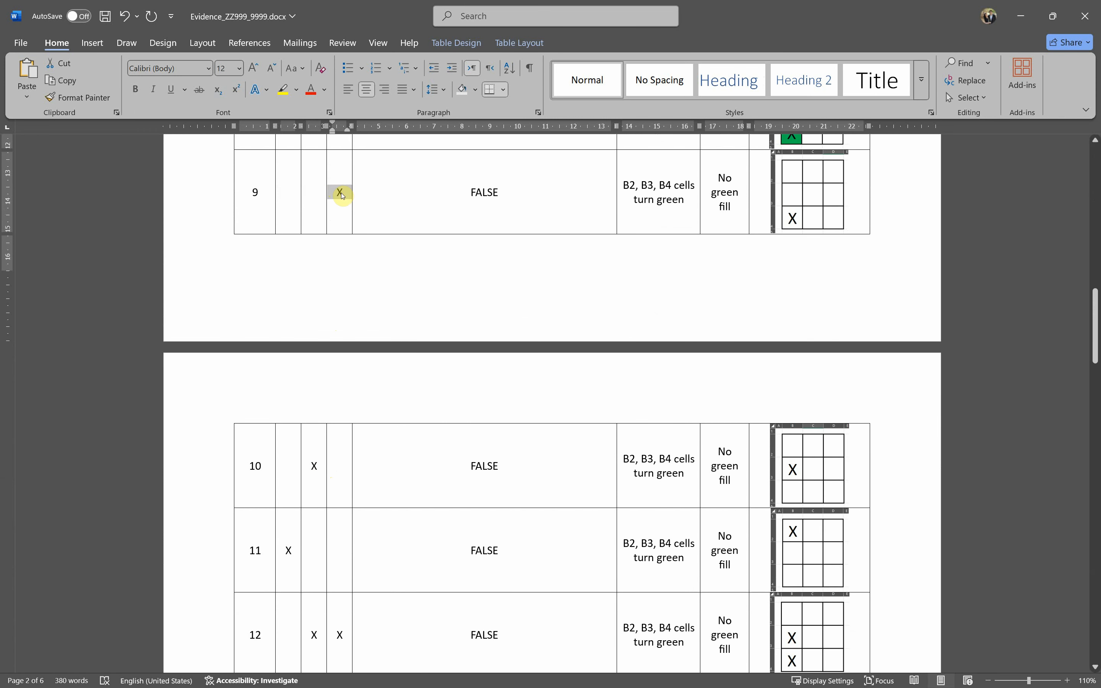
- Review the test data of tests 10 through 20, covering the combinations of blank cells with only X or only O
left_click(316, 477)
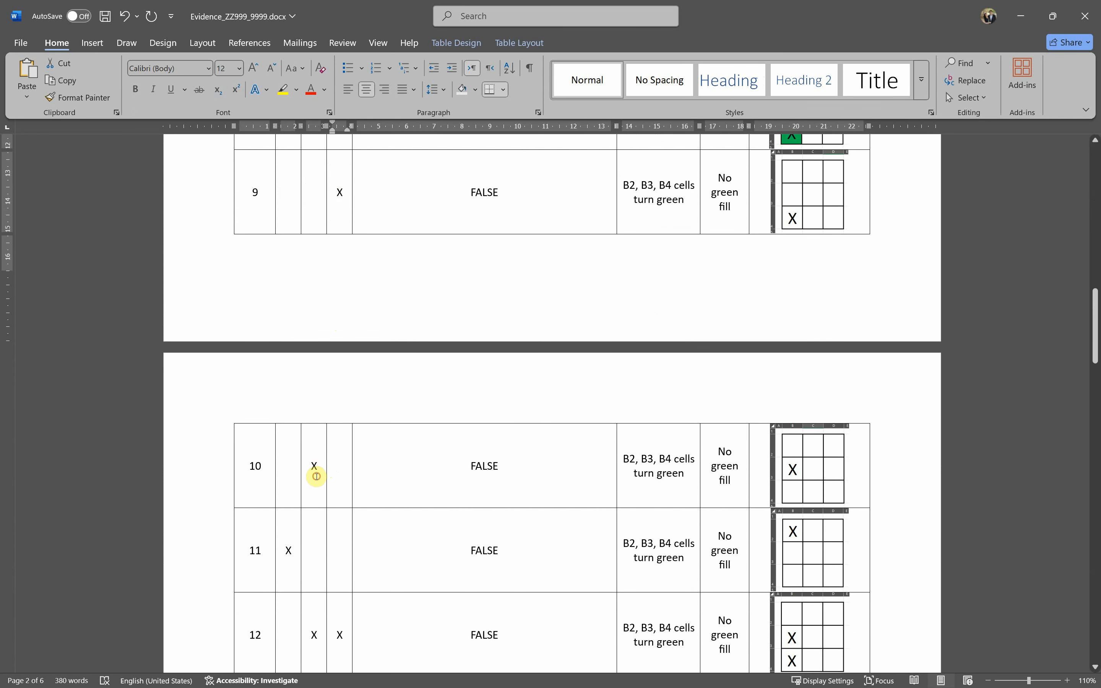
left_click(291, 552)
scroll(291, 553, "down", 1)
scroll(314, 518, "down", 3)
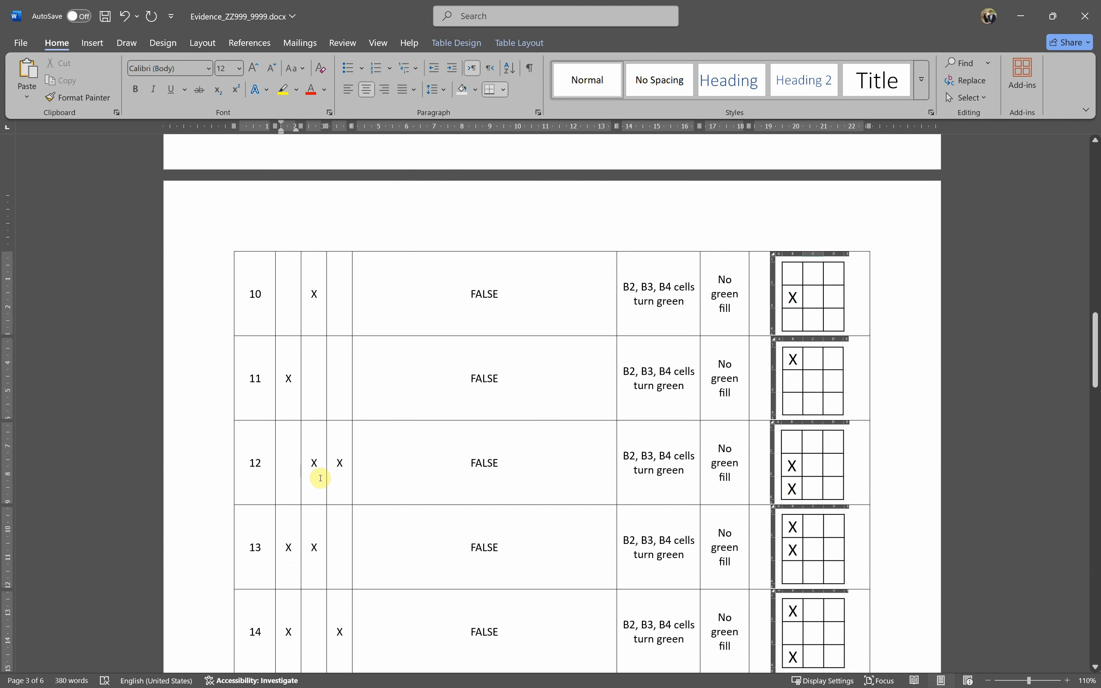
scroll(317, 482, "down", 1)
scroll(293, 532, "down", 8)
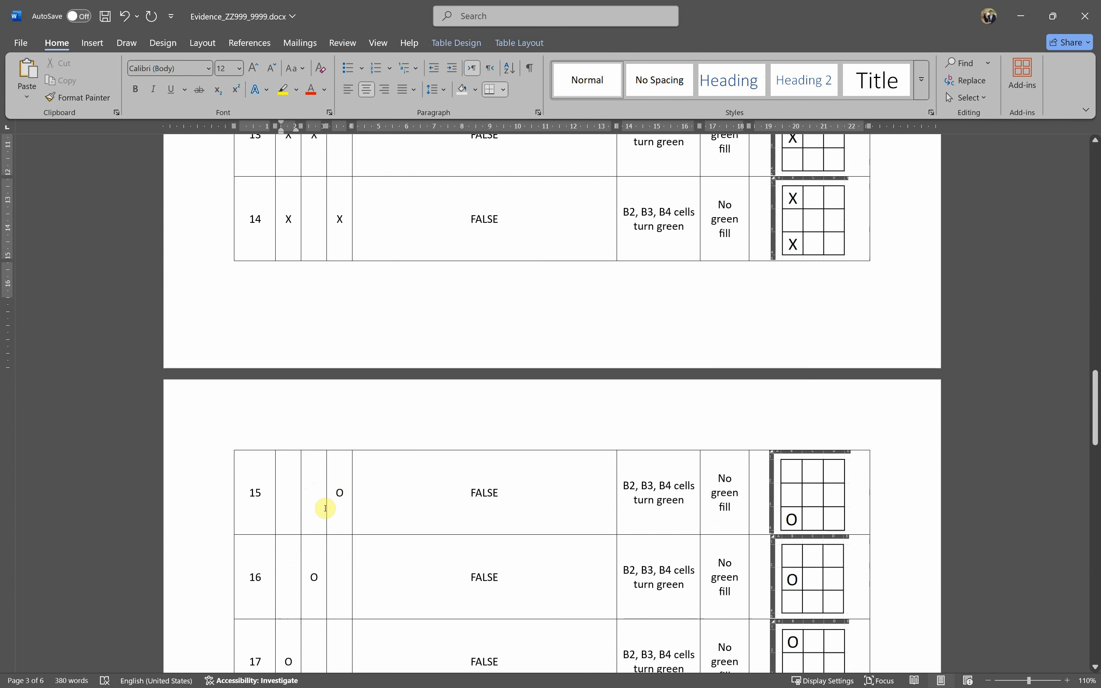
scroll(352, 490, "down", 2)
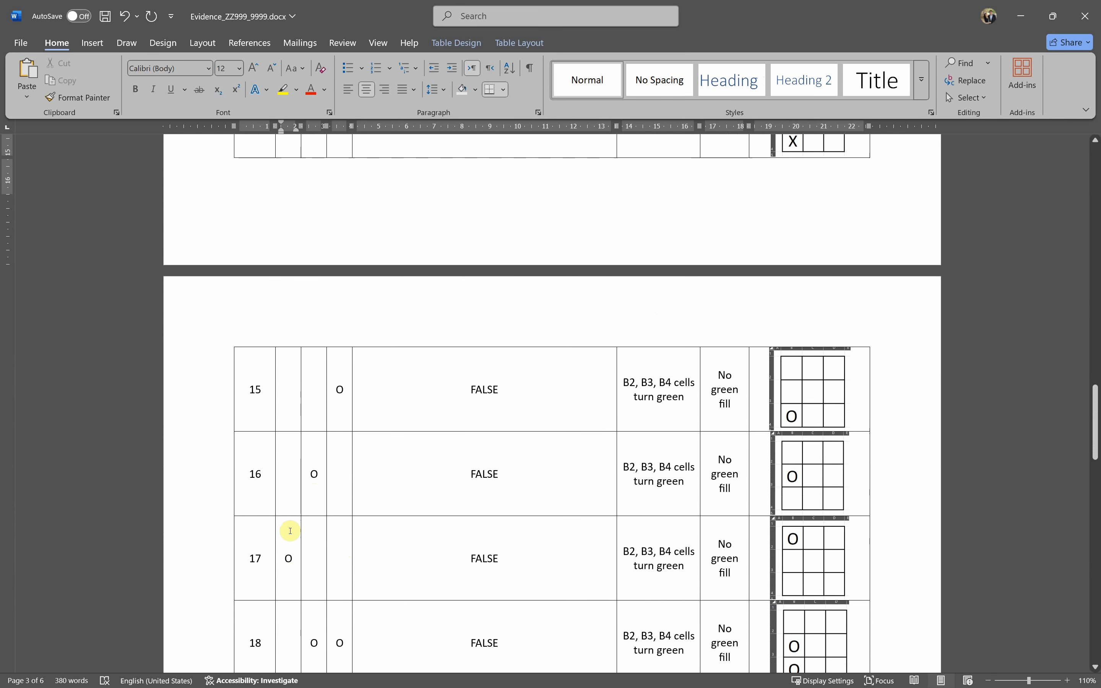
scroll(374, 472, "down", 5)
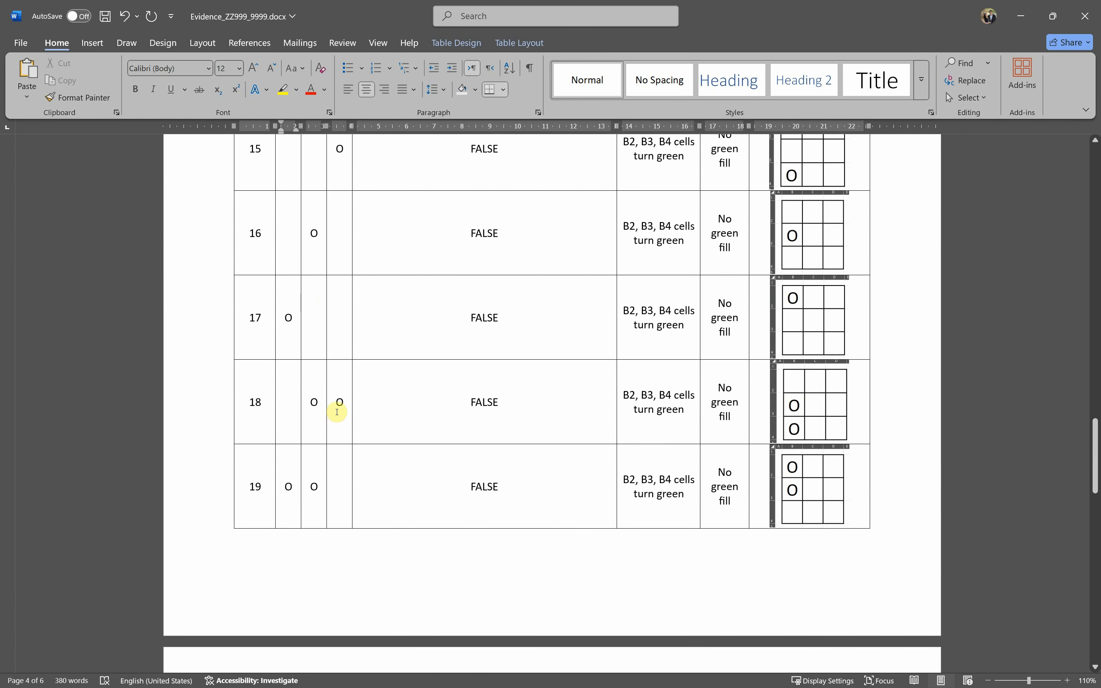
scroll(347, 495, "down", 9)
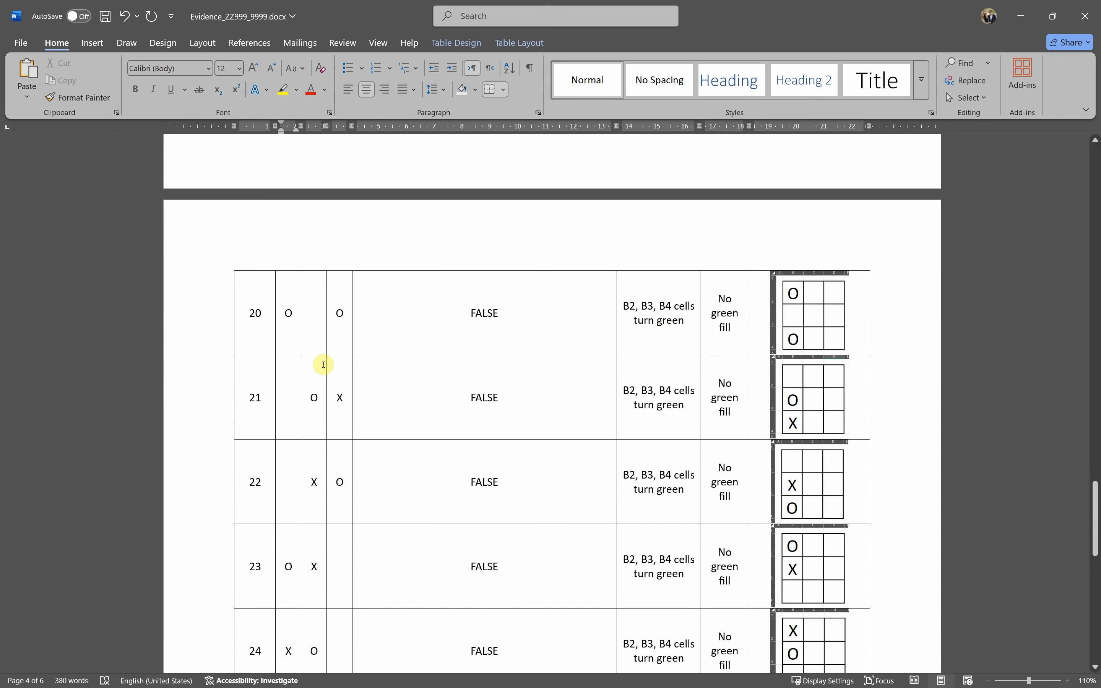
- Review the test data of tests 21 through 27, covering X and O with one blank cell and the all-blank case
left_click_drag(346, 411, 292, 406)
scroll(341, 423, "down", 1)
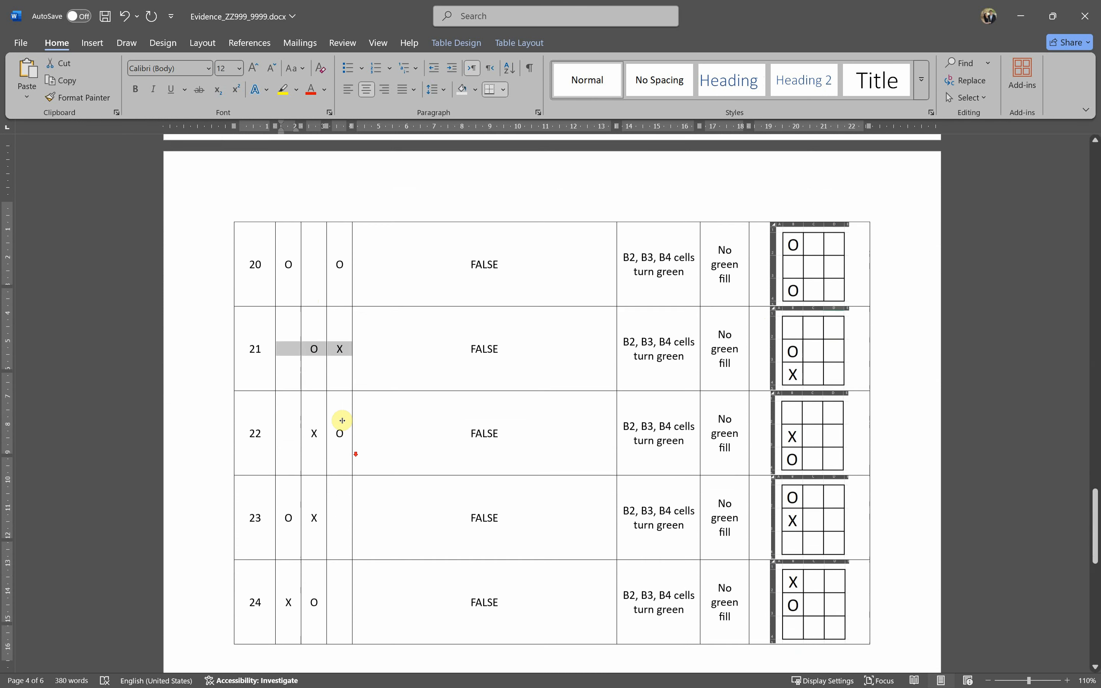
left_click(342, 352)
mouse_move(341, 353)
left_mouse_down()
mouse_move(314, 352)
mouse_move(339, 346)
left_mouse_up()
left_click(277, 345)
left_click(312, 345)
left_click_drag(337, 432, 319, 433)
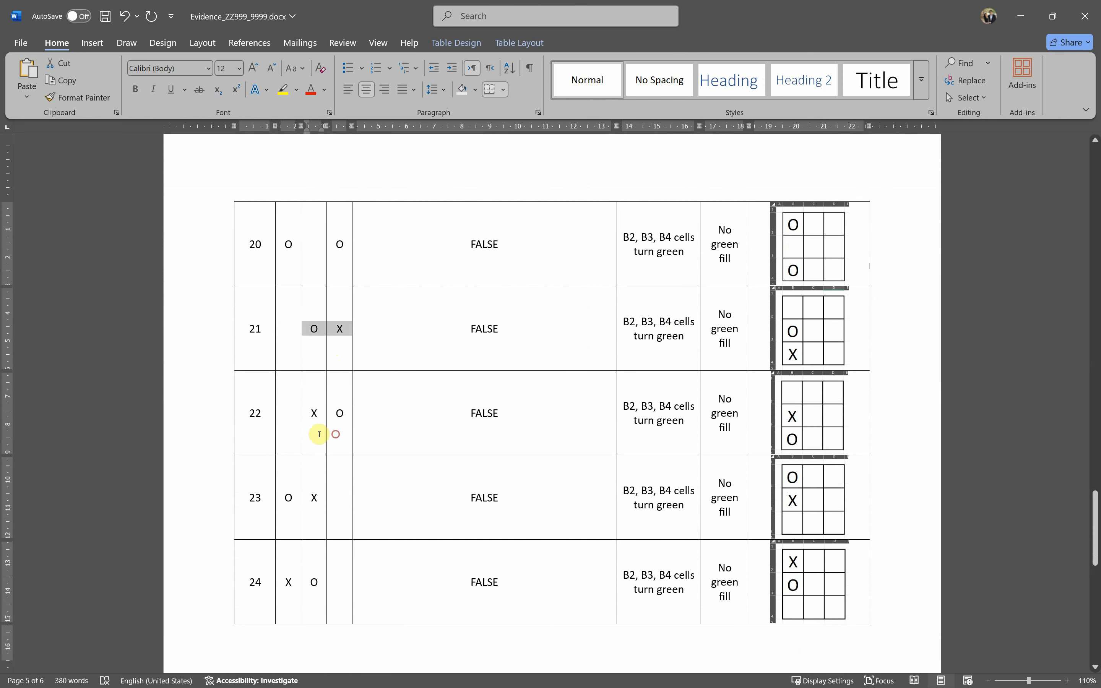
scroll(283, 499, "down", 2)
left_click_drag(312, 376, 288, 372)
scroll(301, 450, "down", 4)
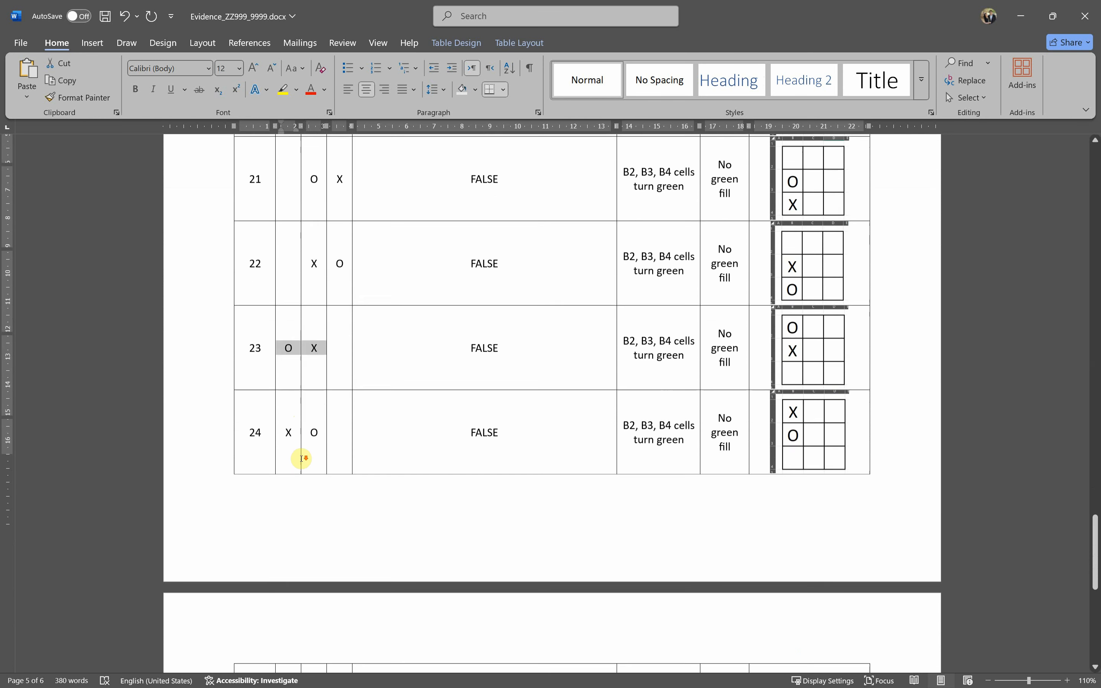
scroll(289, 451, "down", 5)
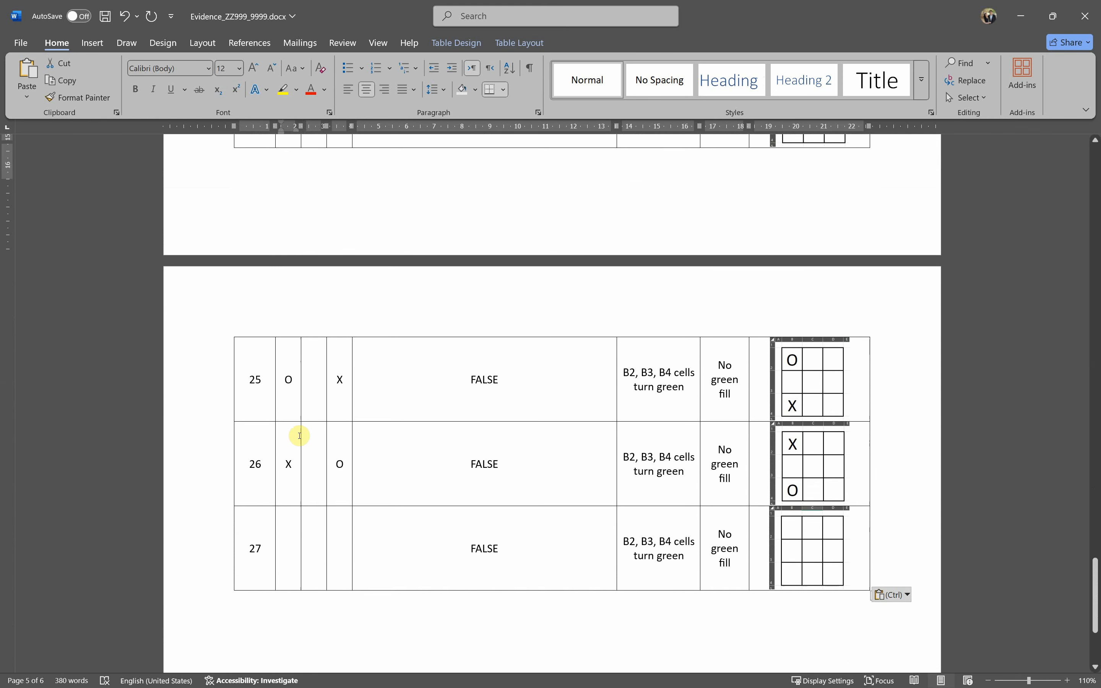
key("ctrl+v")
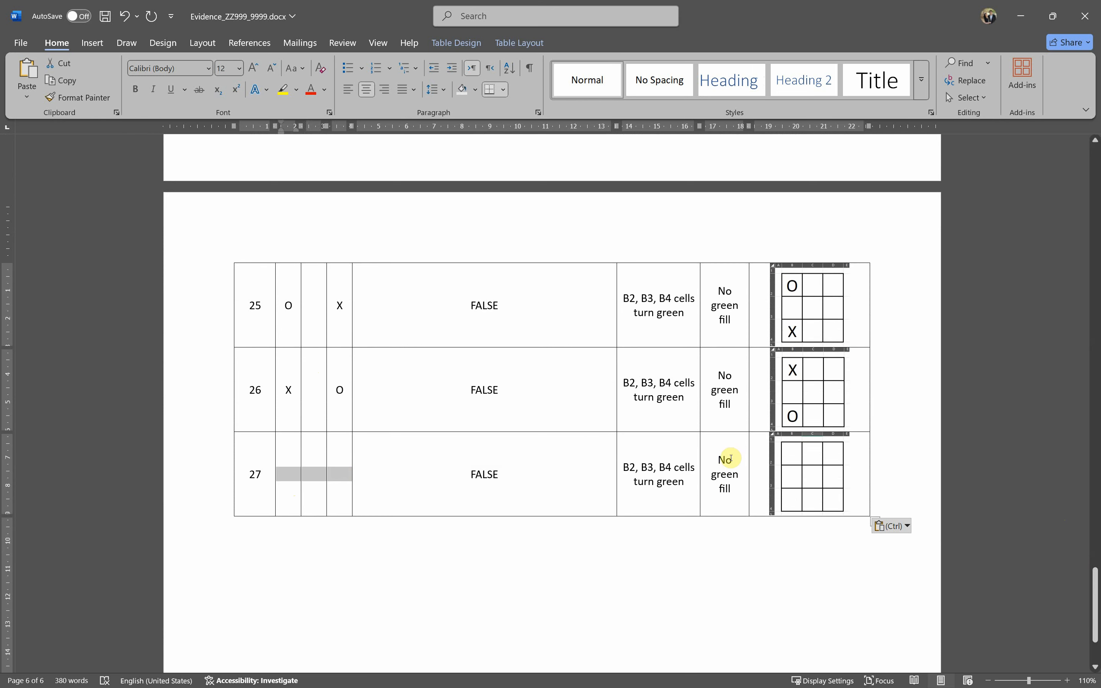
- Compare the start of the test plan with task 5 in 9626_m25_qp_02.pdf on testing one rule, what is tested and the rule used
scroll(732, 417, "up", 1)
scroll(731, 418, "up", 5)
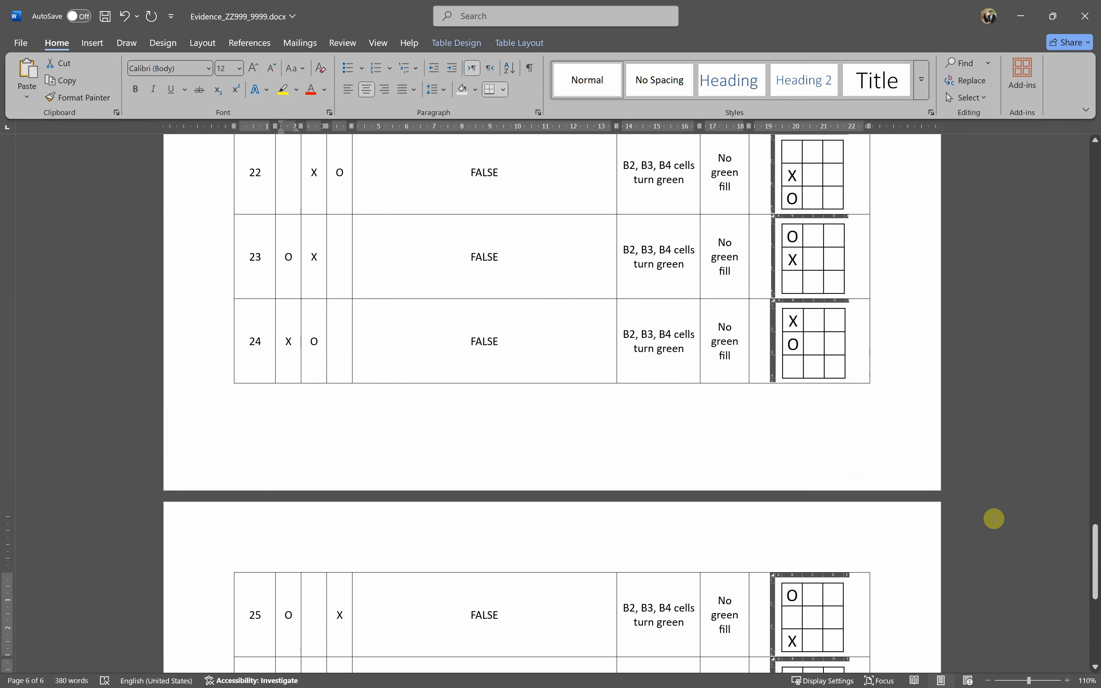
left_click_drag(1092, 552, 1070, 176)
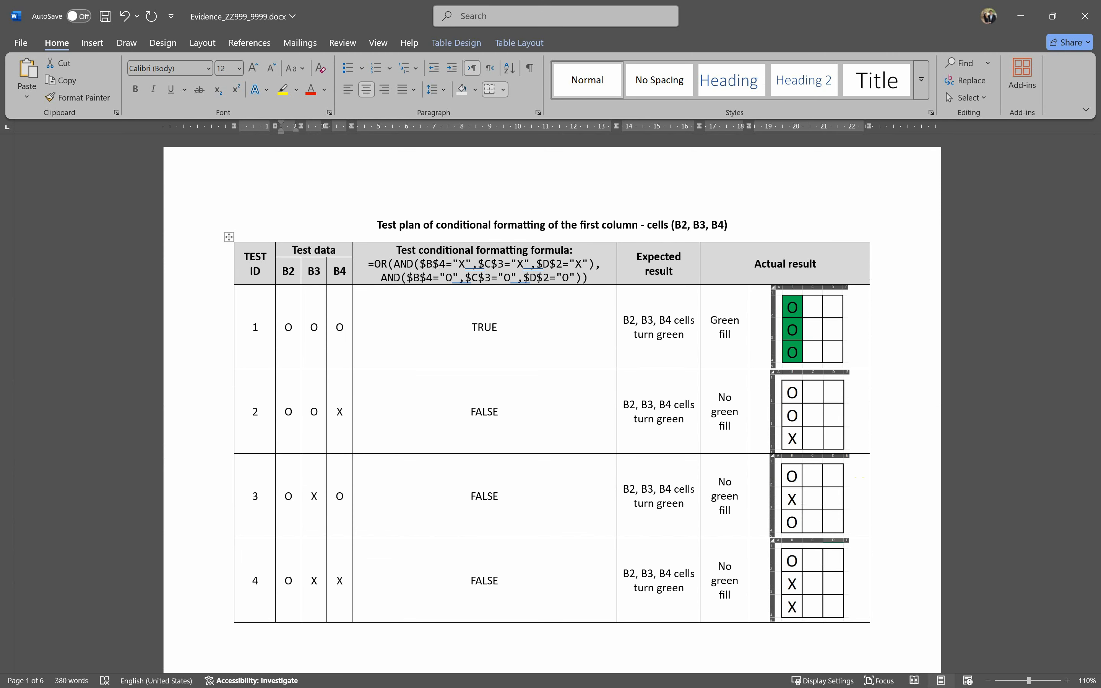
key("alt+Tab")
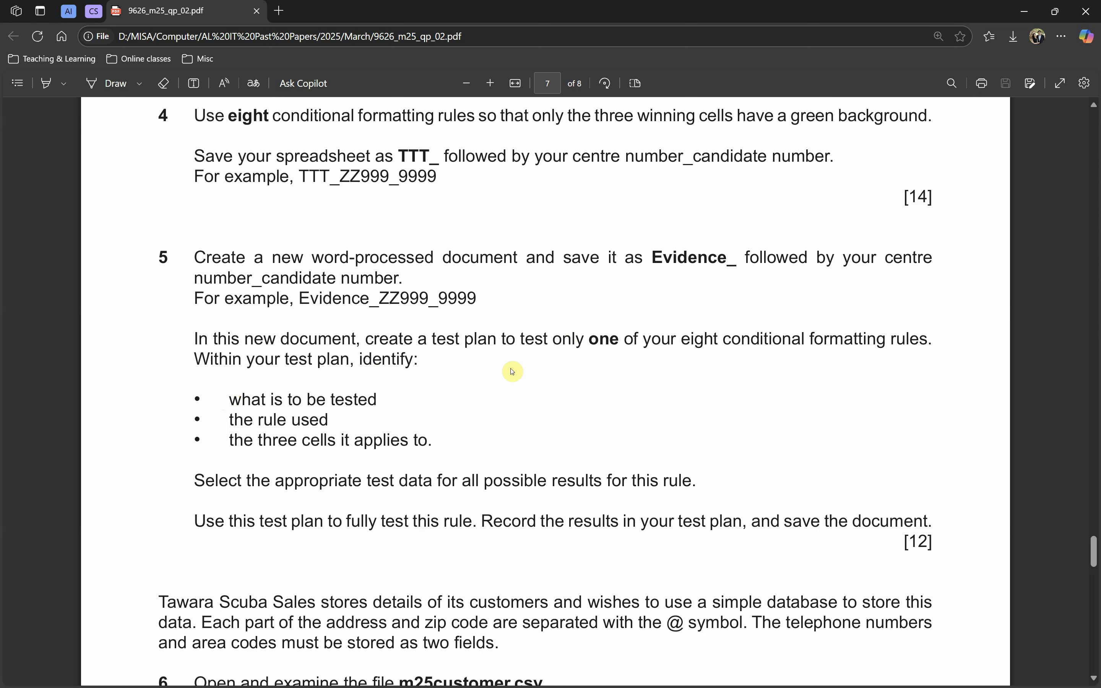
left_click_drag(590, 339, 881, 339)
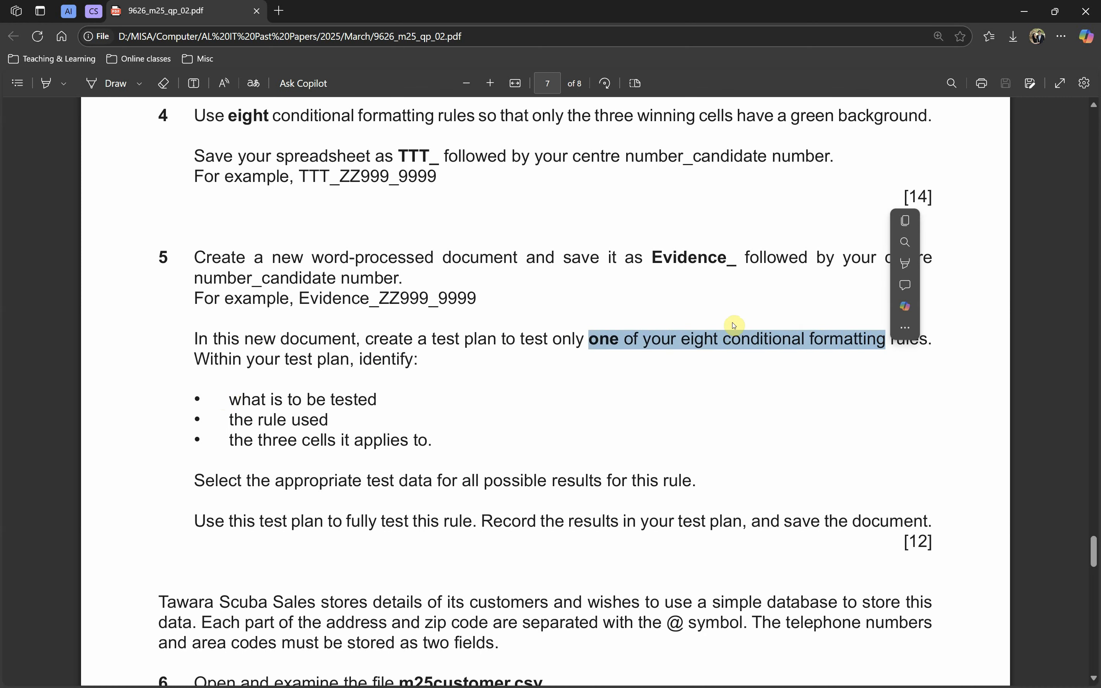
left_click(324, 360)
left_click_drag(230, 399, 377, 399)
left_click(224, 424)
left_click_drag(297, 426, 335, 418)
key("alt+Tab")
key("alt+Tab")
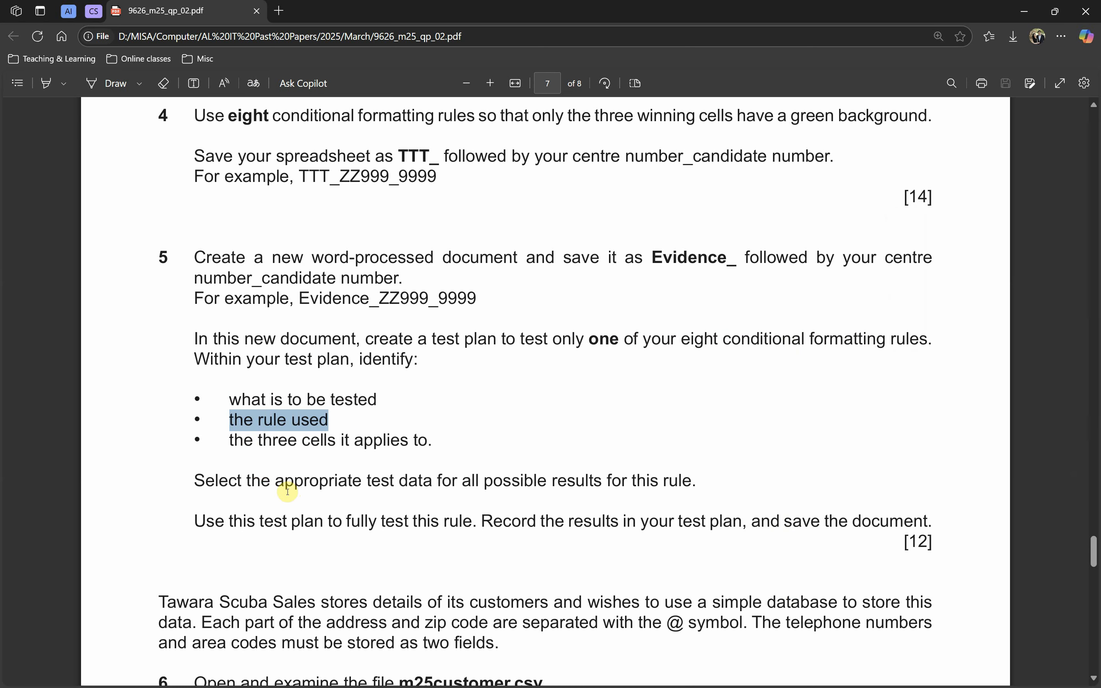
- Check the test plan's title and cell headings against task 5's requirements to identify the three cells and what is tested
left_click_drag(229, 440, 416, 443)
key("alt+Tab")
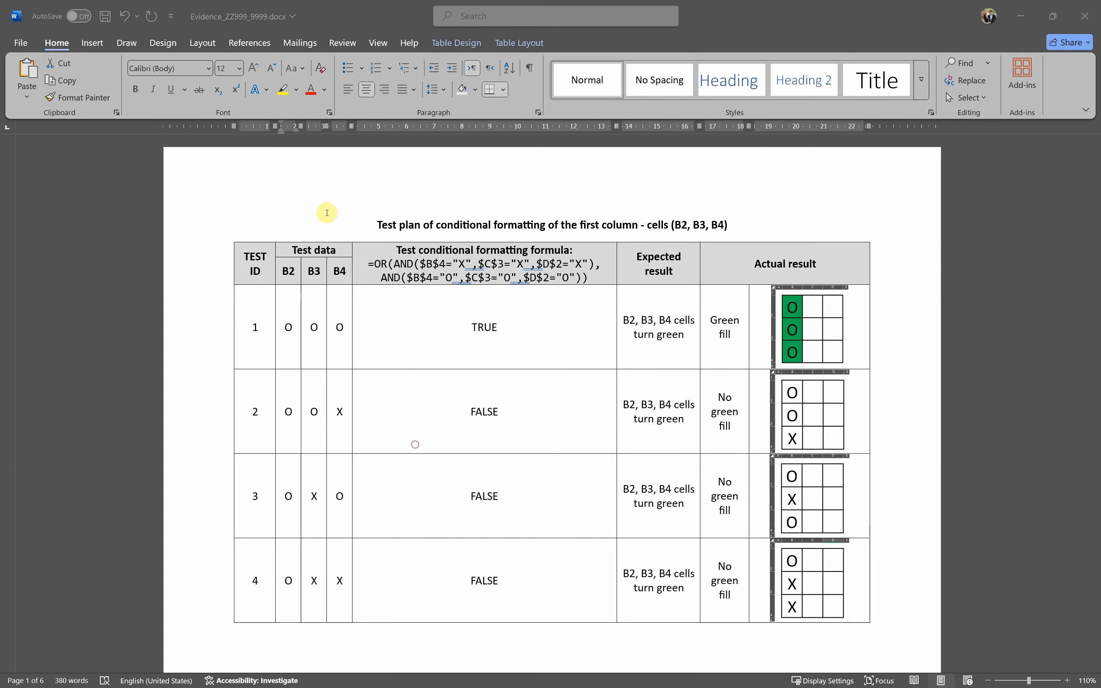
key("alt+Tab")
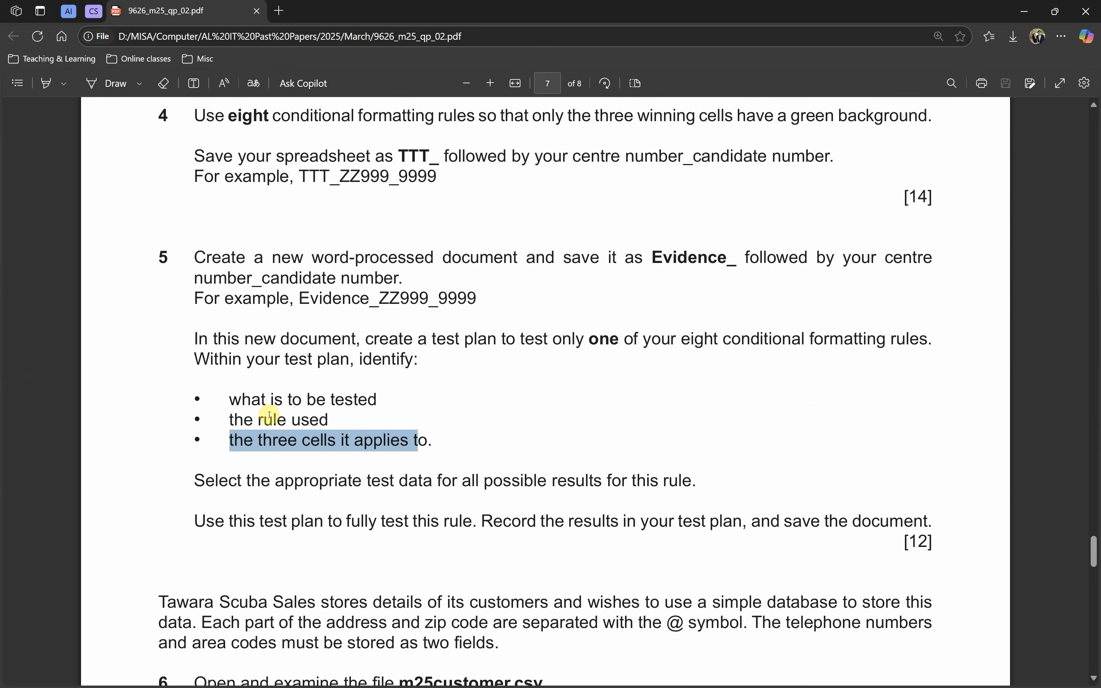
left_click_drag(244, 400, 332, 399)
key("alt+Tab")
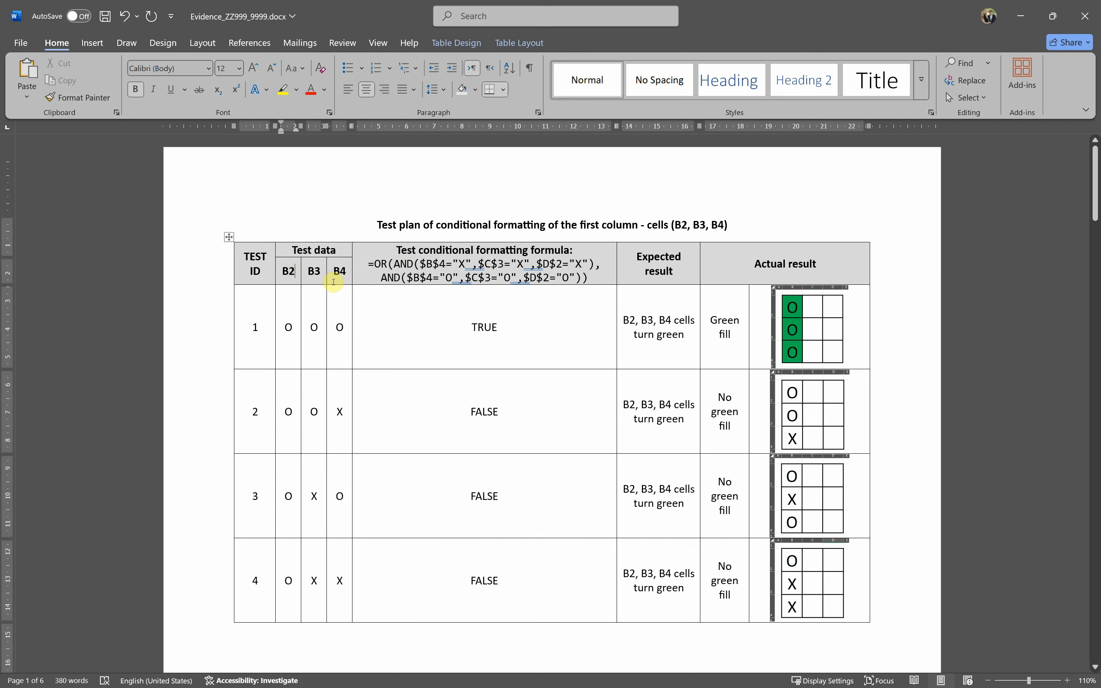
- Read task 5's instruction in the question paper about fully testing the rule and recording the results
key("alt+Tab")
scroll(390, 358, "down", 3)
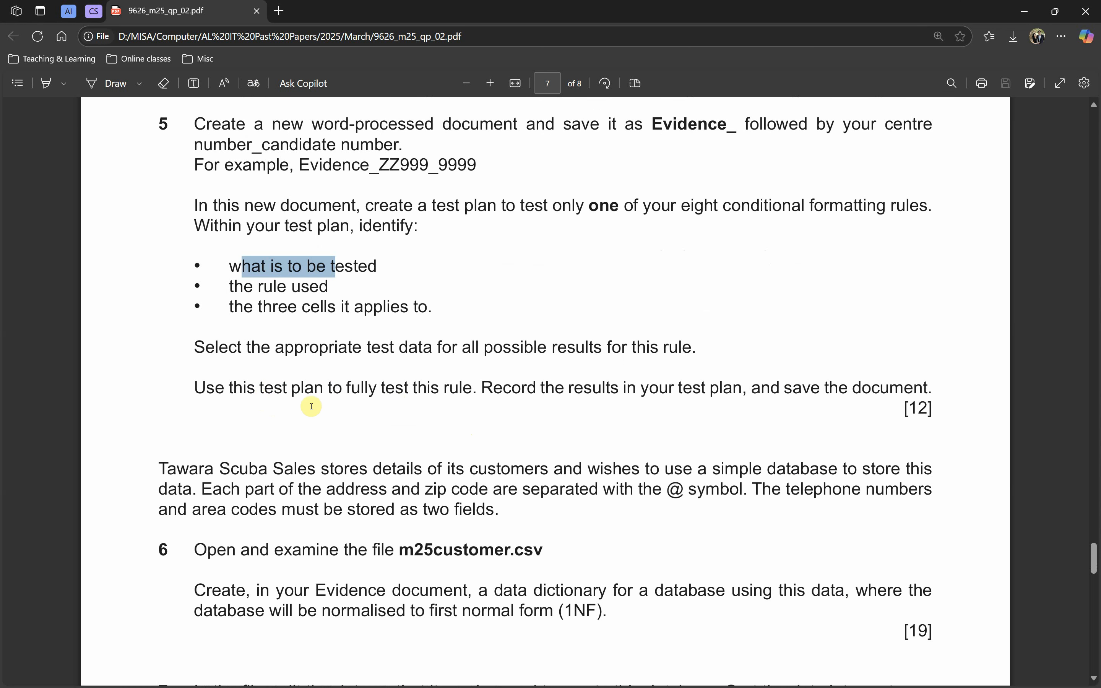
left_click_drag(368, 388, 472, 387)
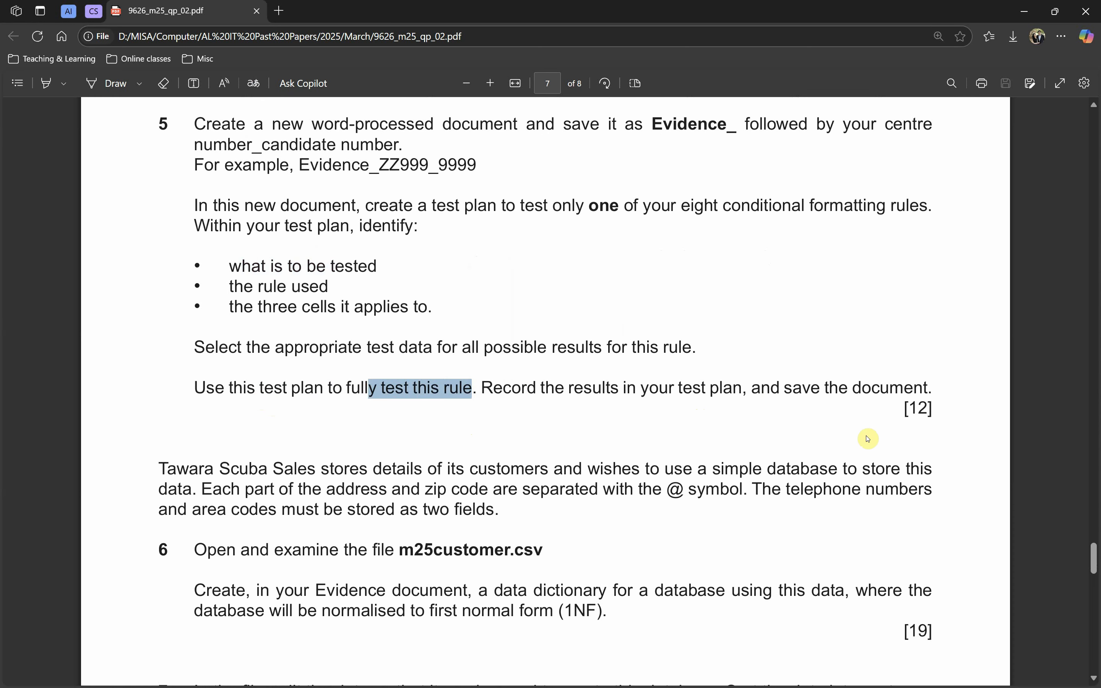
- Switch back to the Evidence_ZZ999_9999 document in Word and save it
key("alt+Tab")
key("ctrl+s")
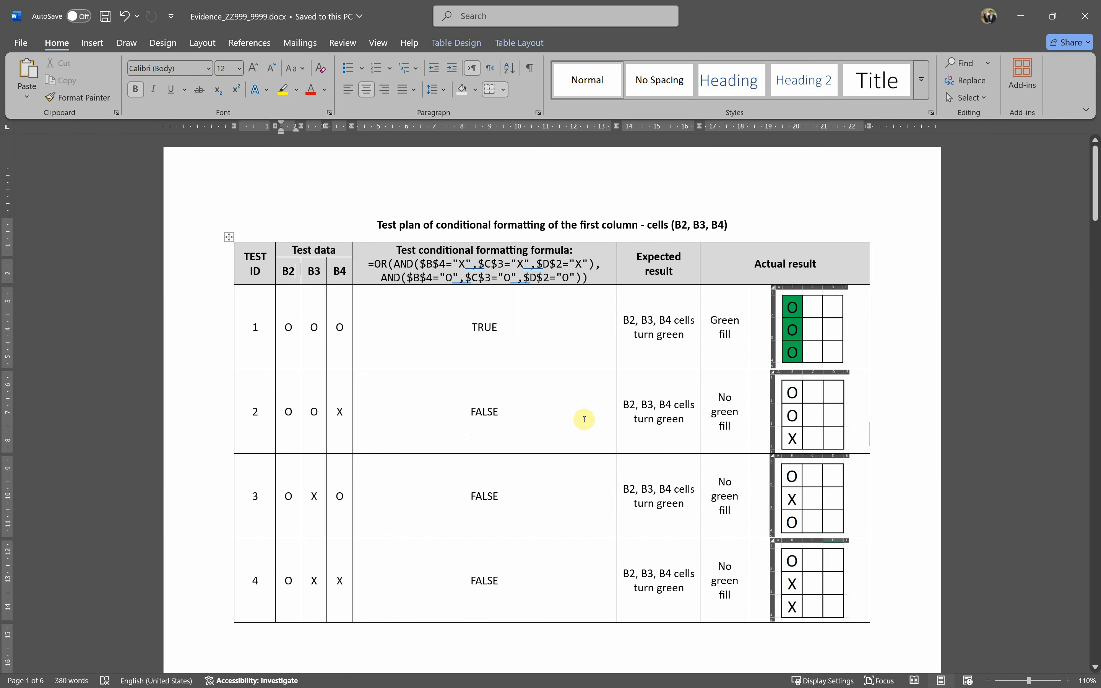
scroll(571, 417, "down", 1, "ctrl")
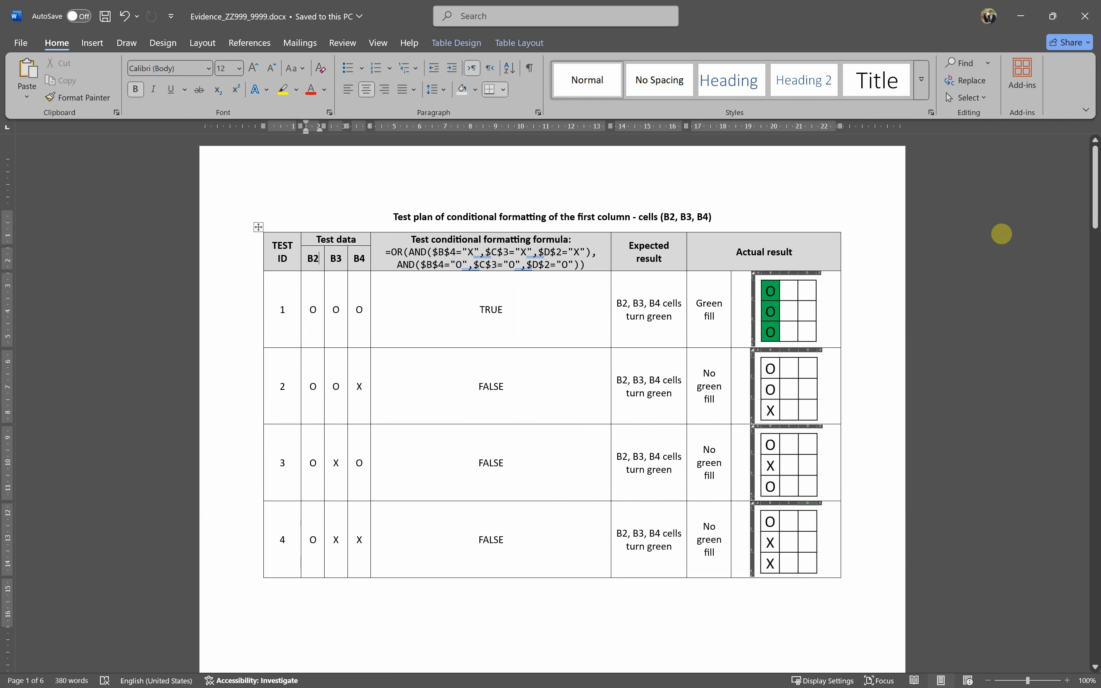